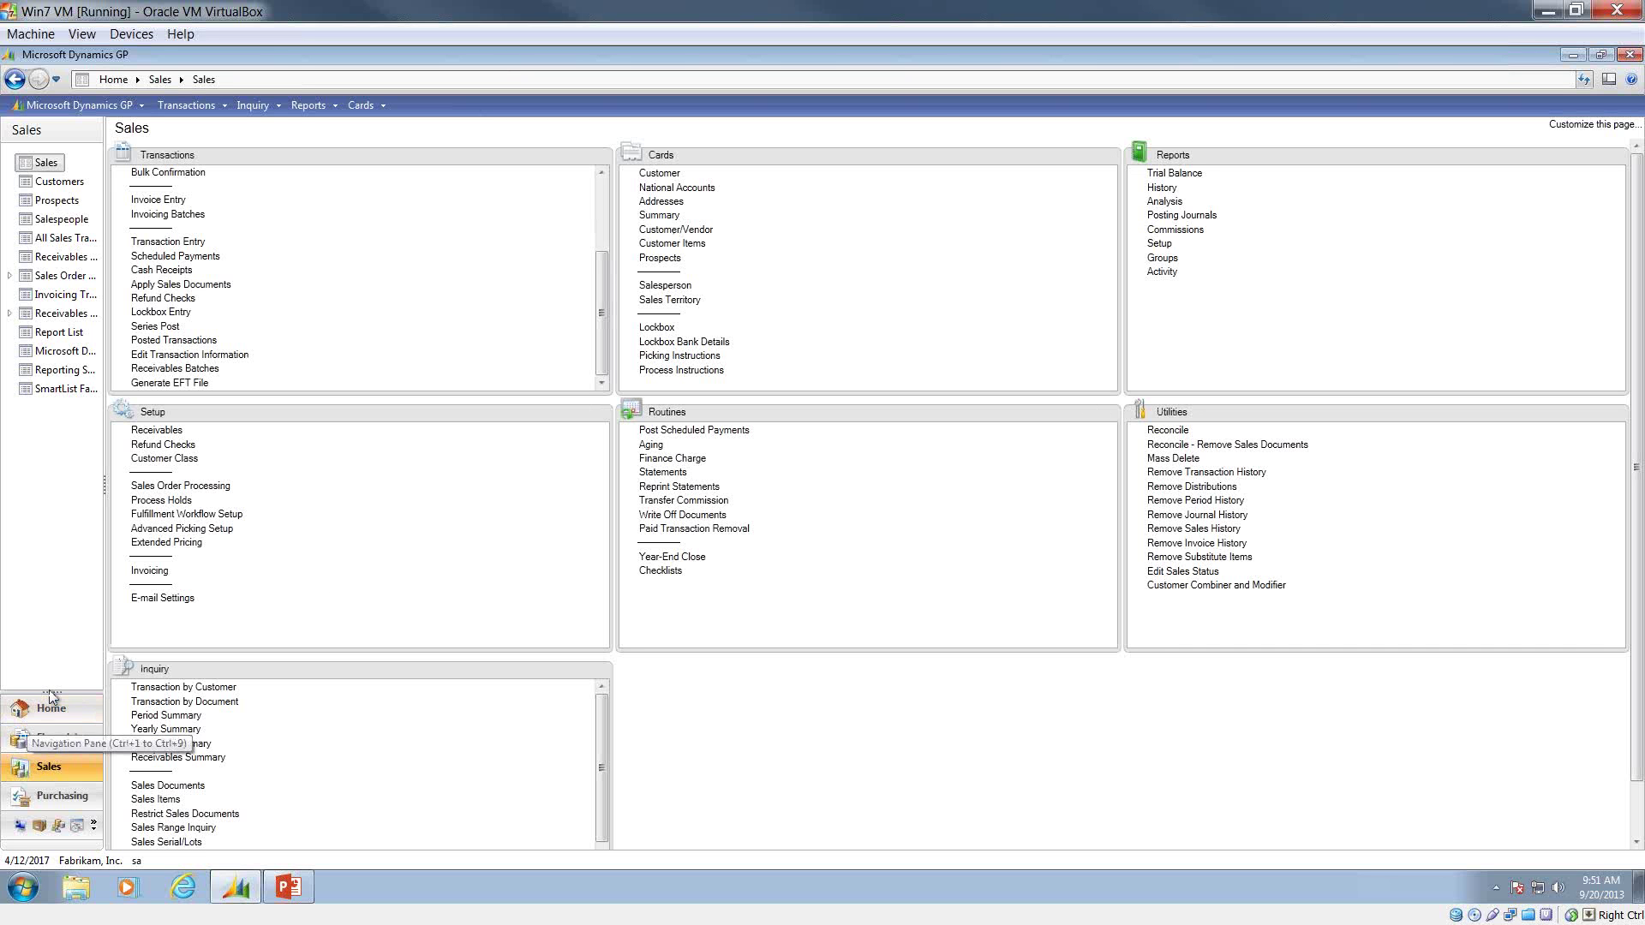
left_click(74, 718)
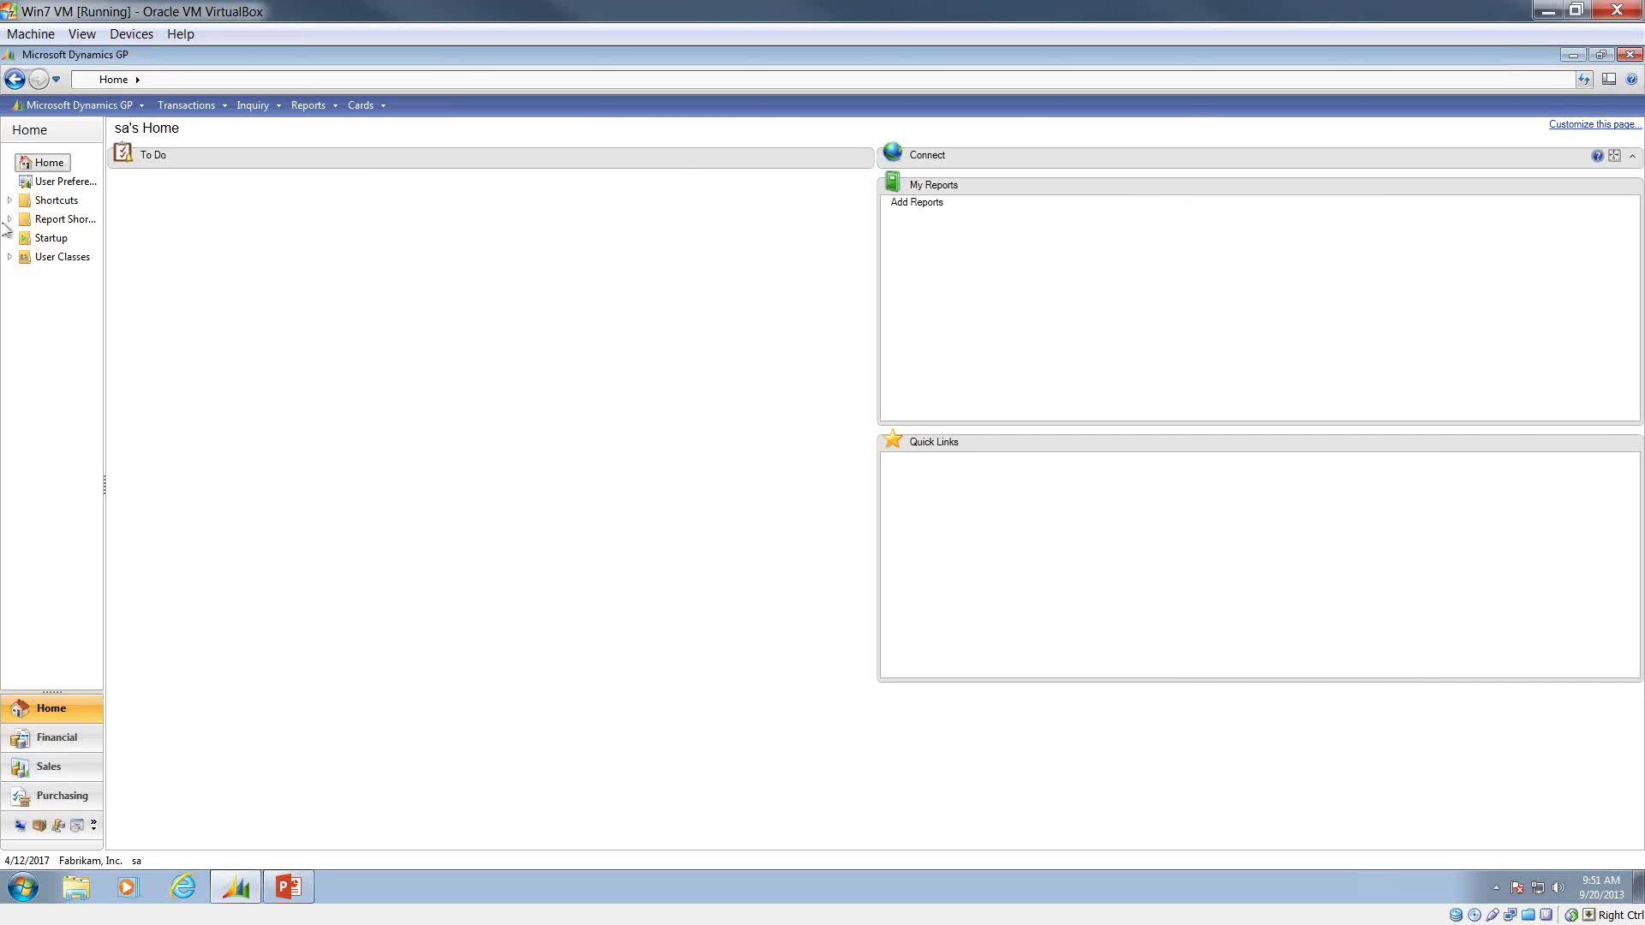
left_click(190, 108)
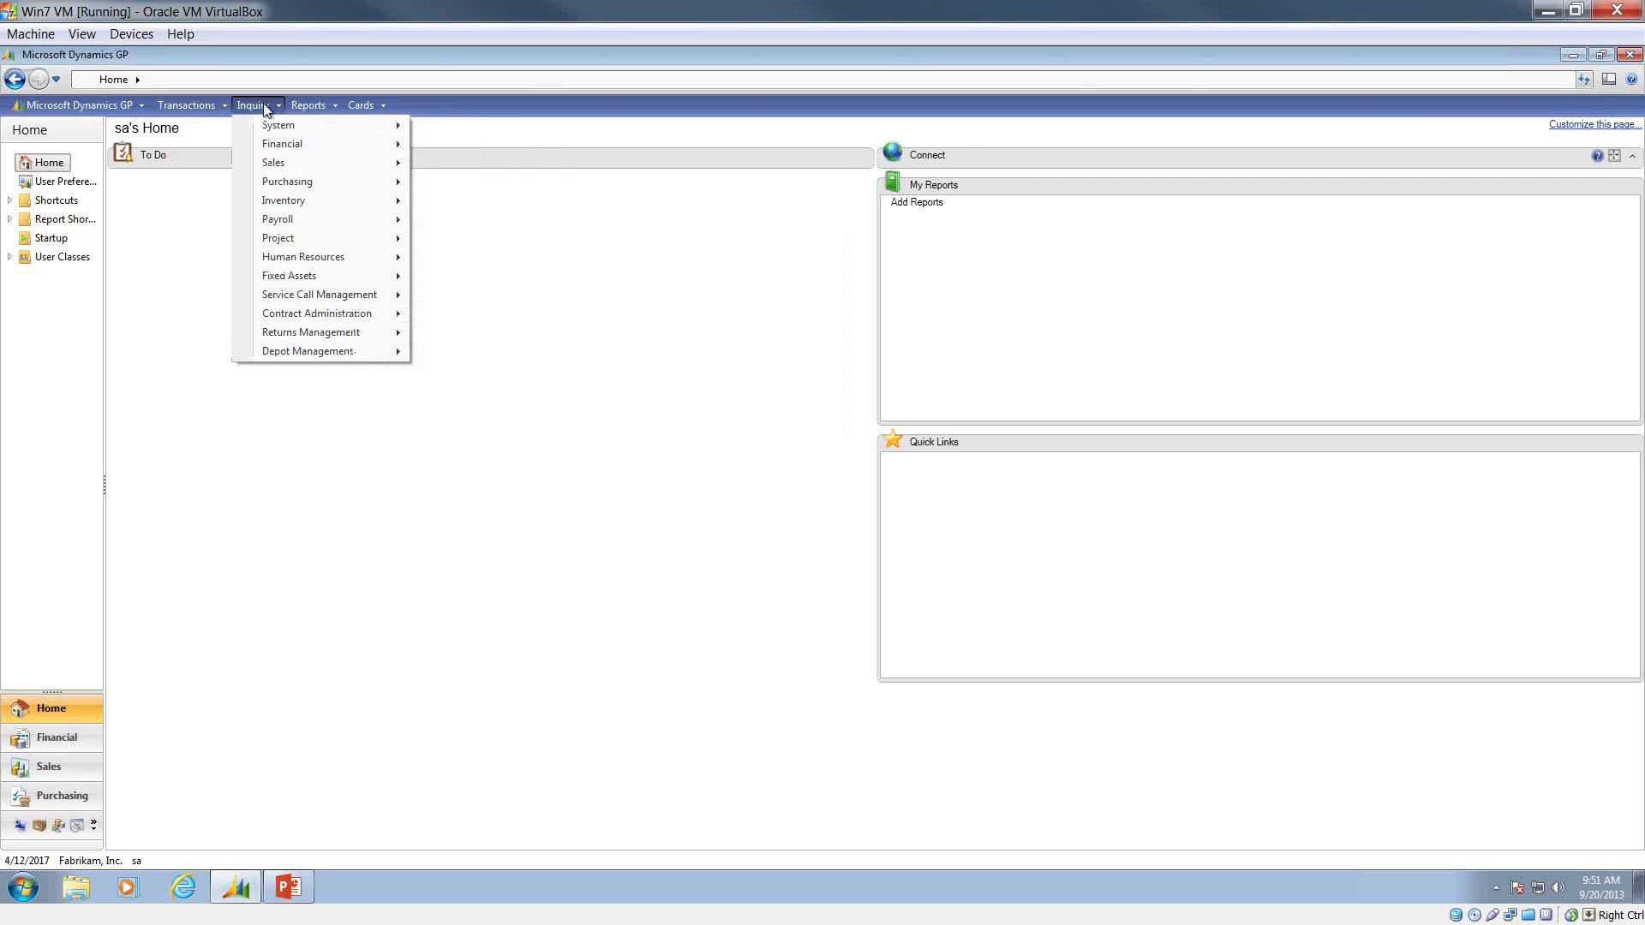
left_click(312, 105)
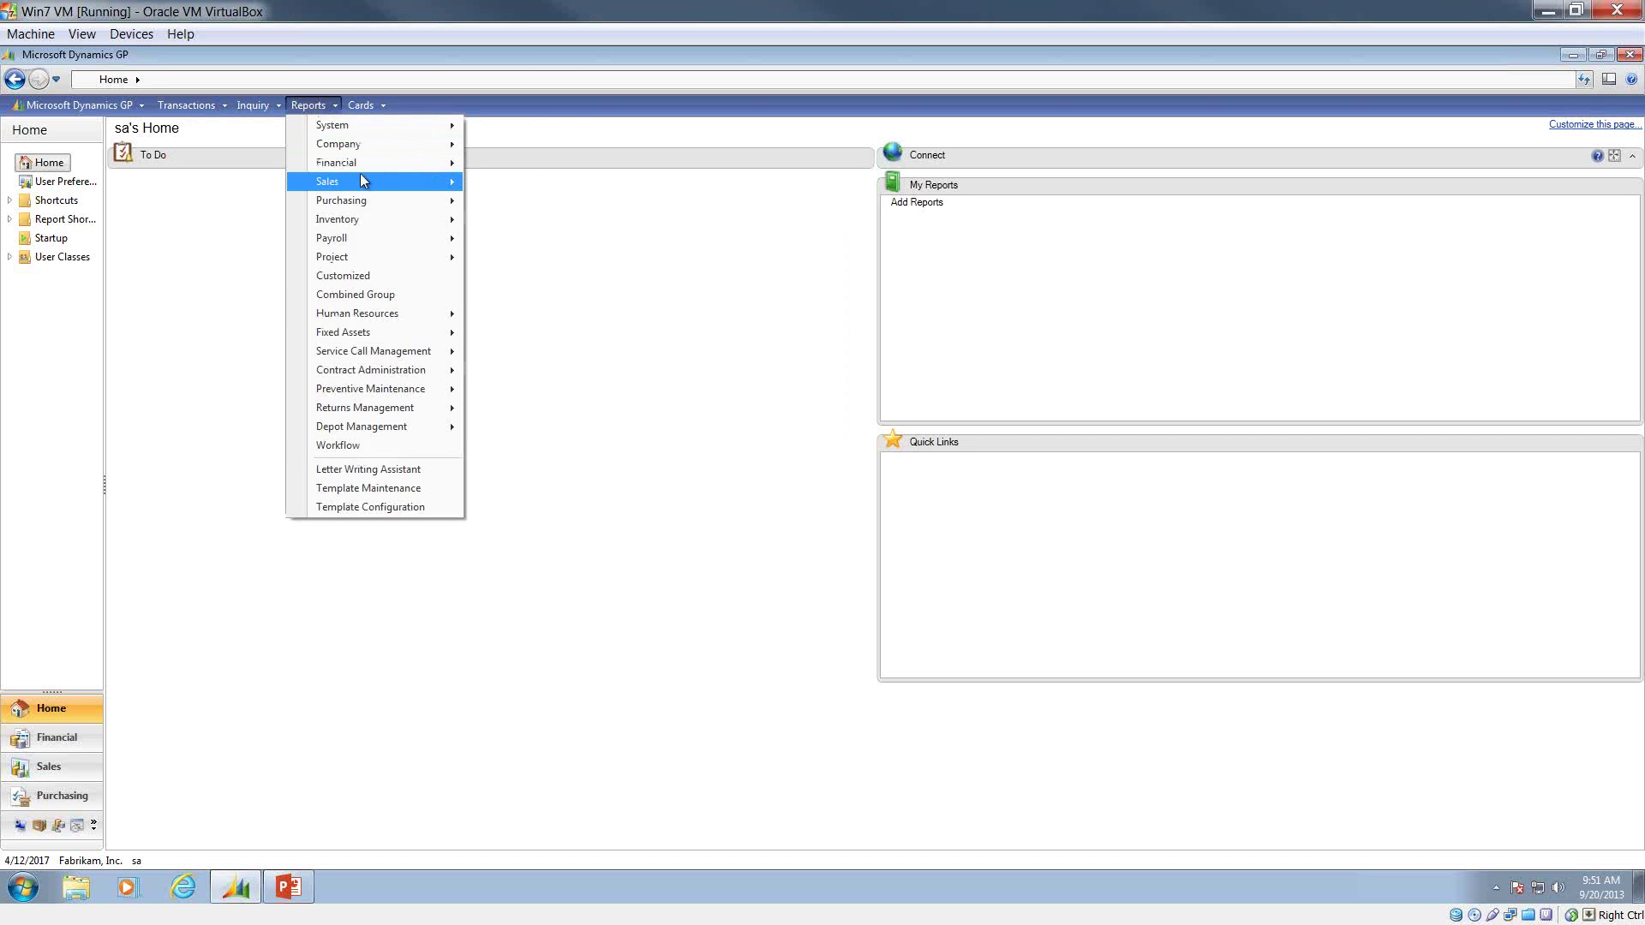
left_click(371, 107)
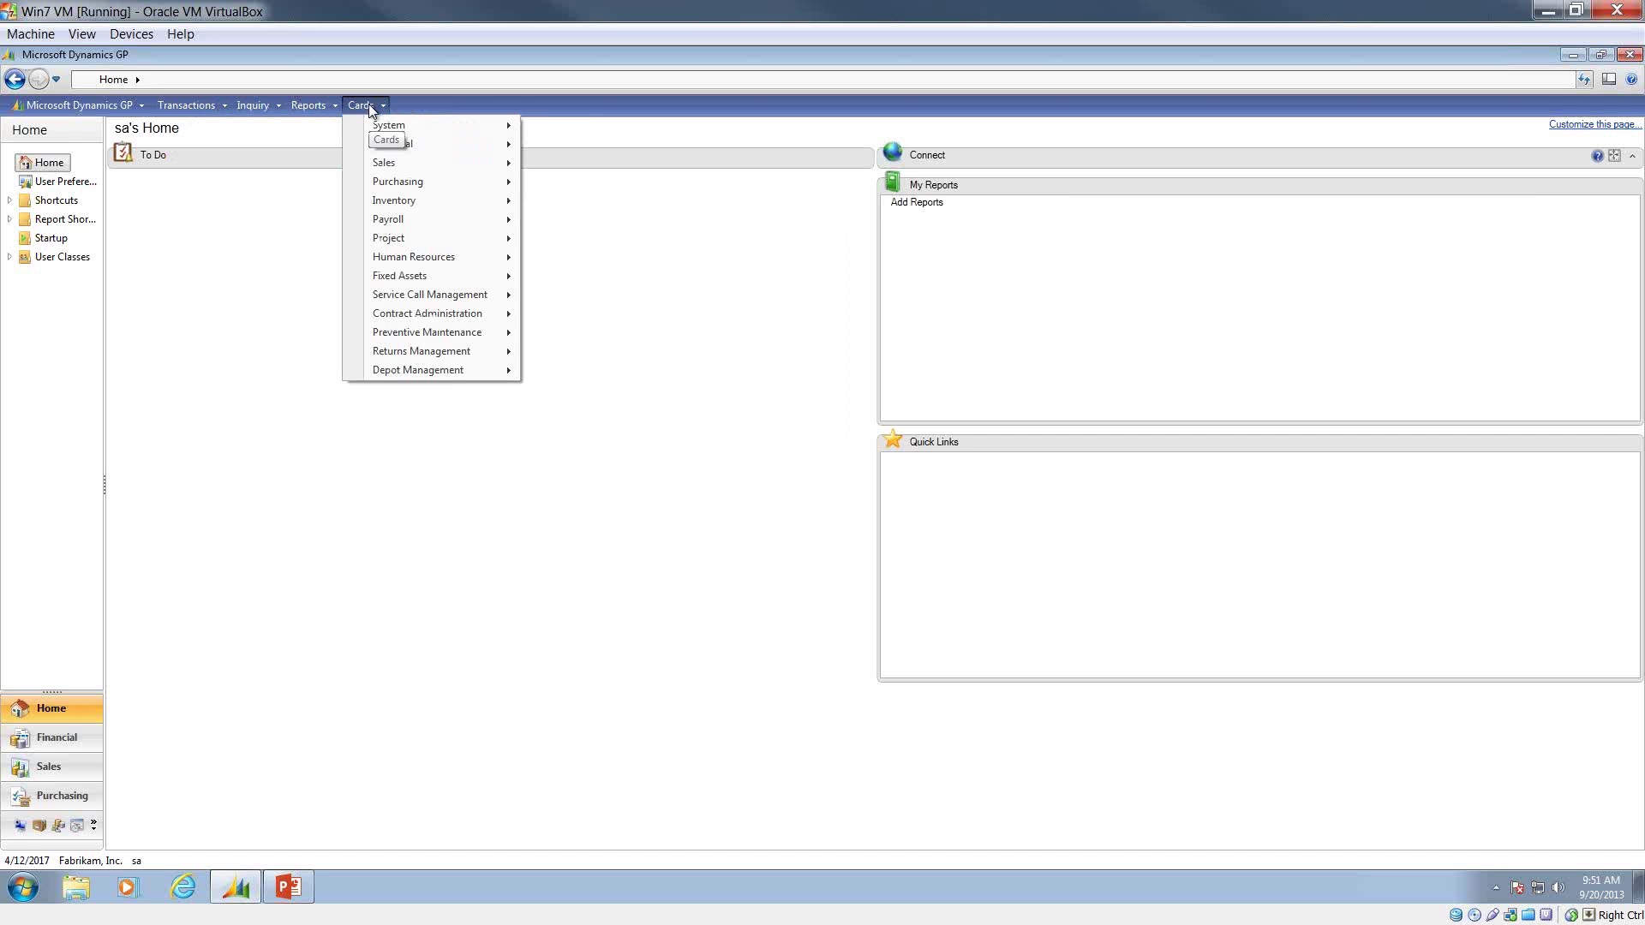
left_click(368, 105)
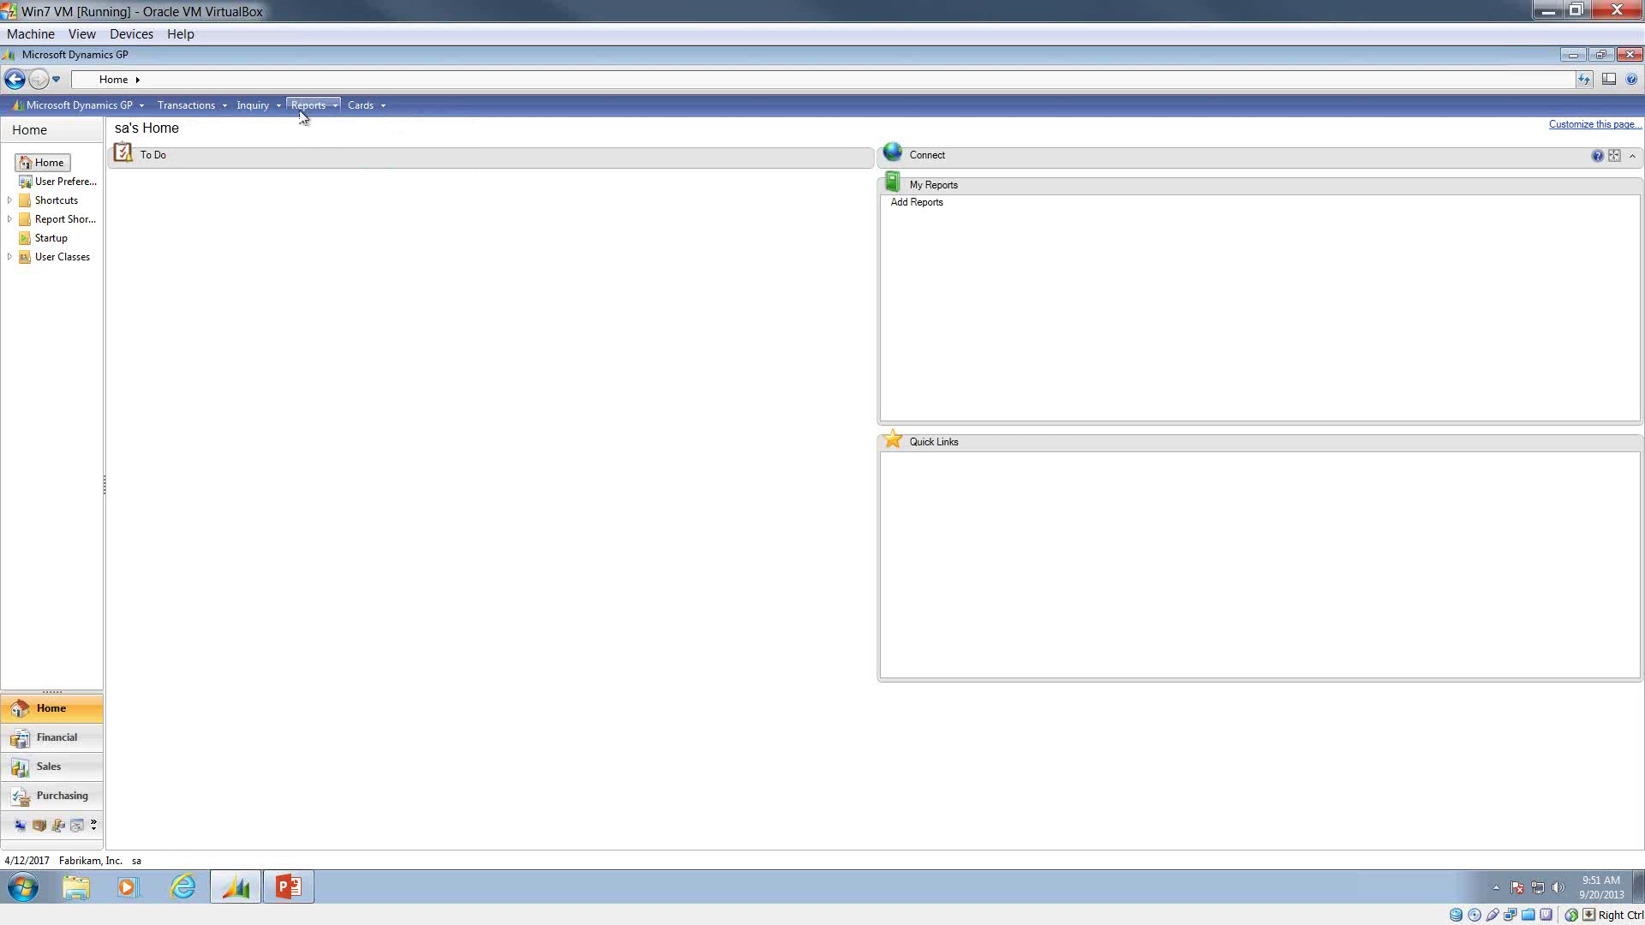
On the Sales page, enlarge the Setup area, open the Receivables Management Setup window and move it clear of the setup list.
left_click(95, 762)
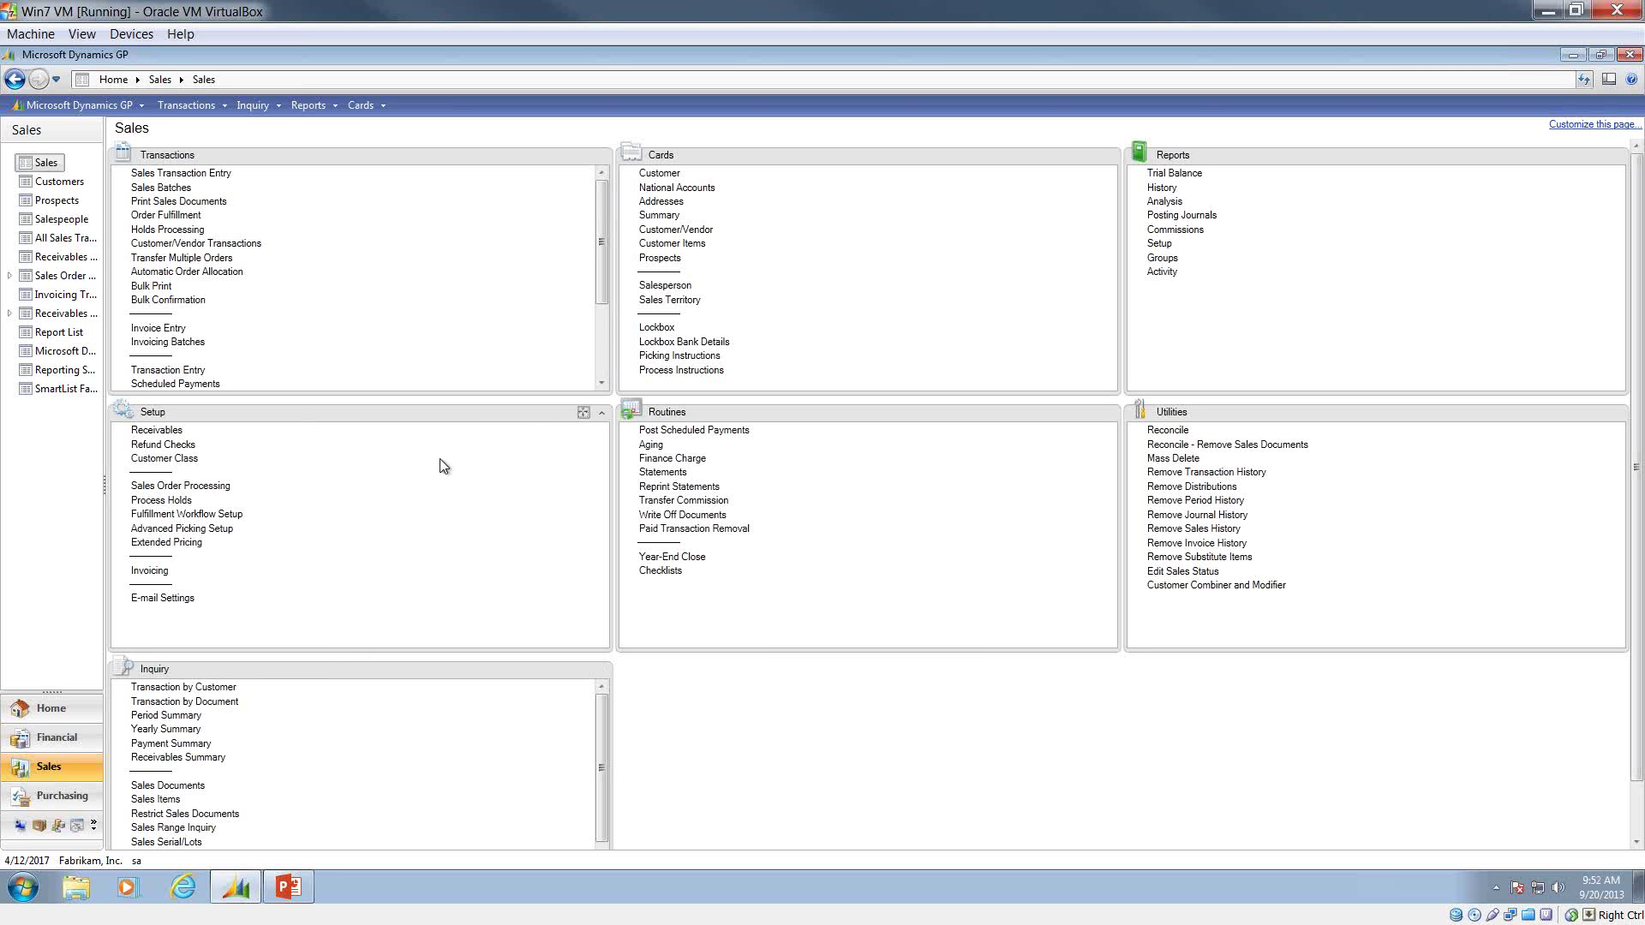
left_click(582, 413)
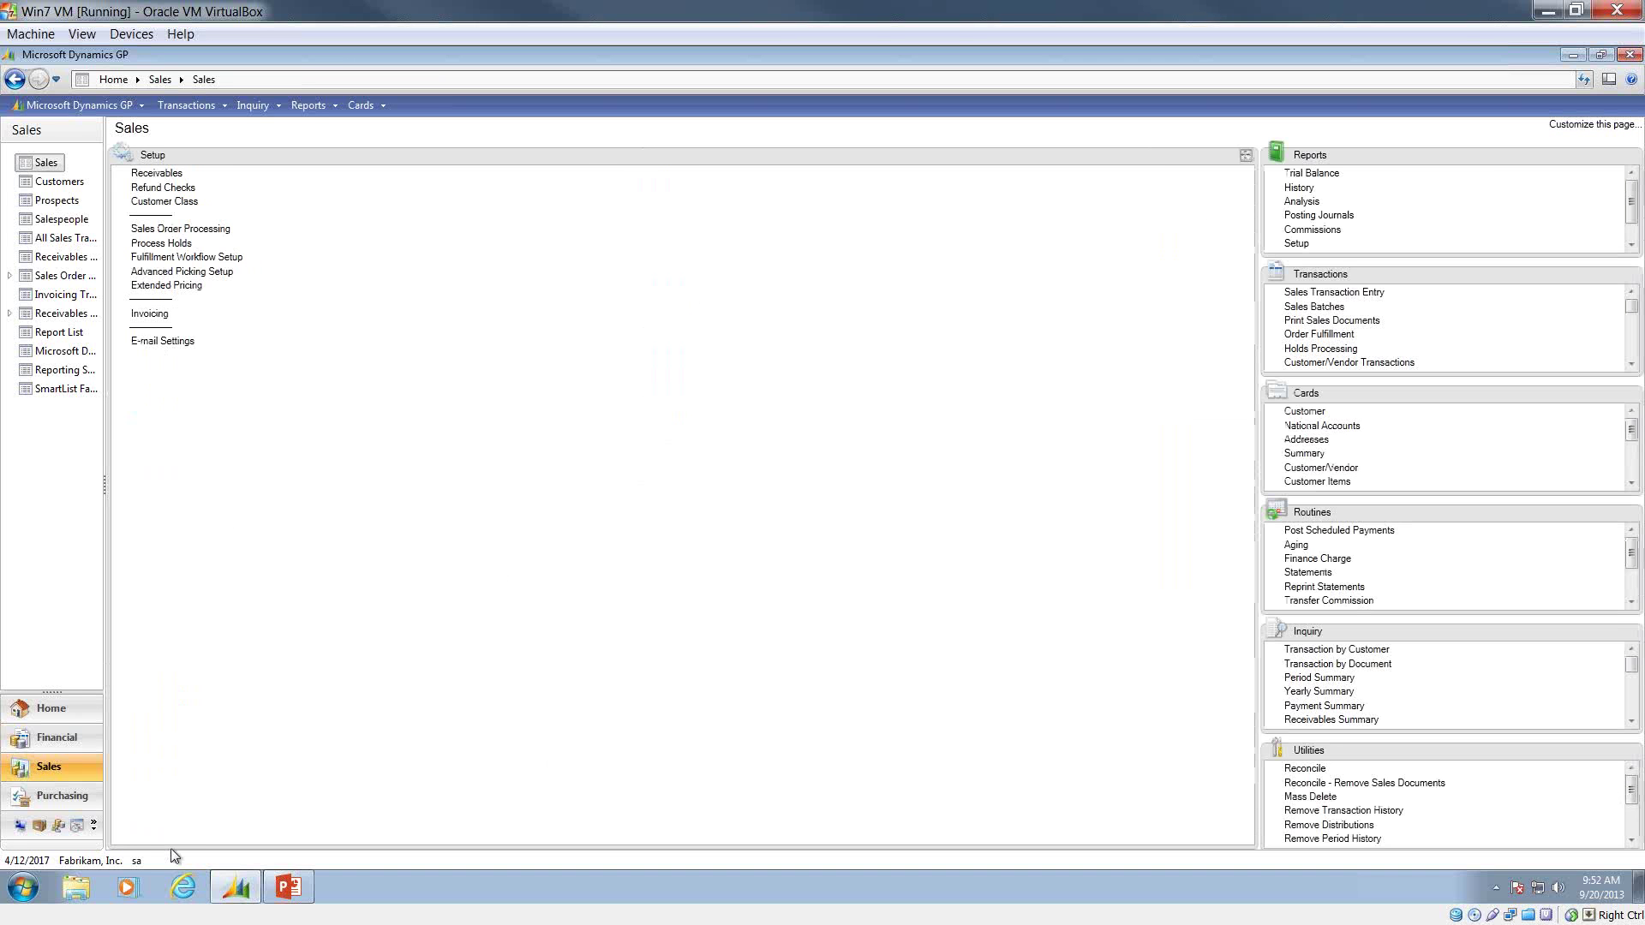
left_click(162, 174)
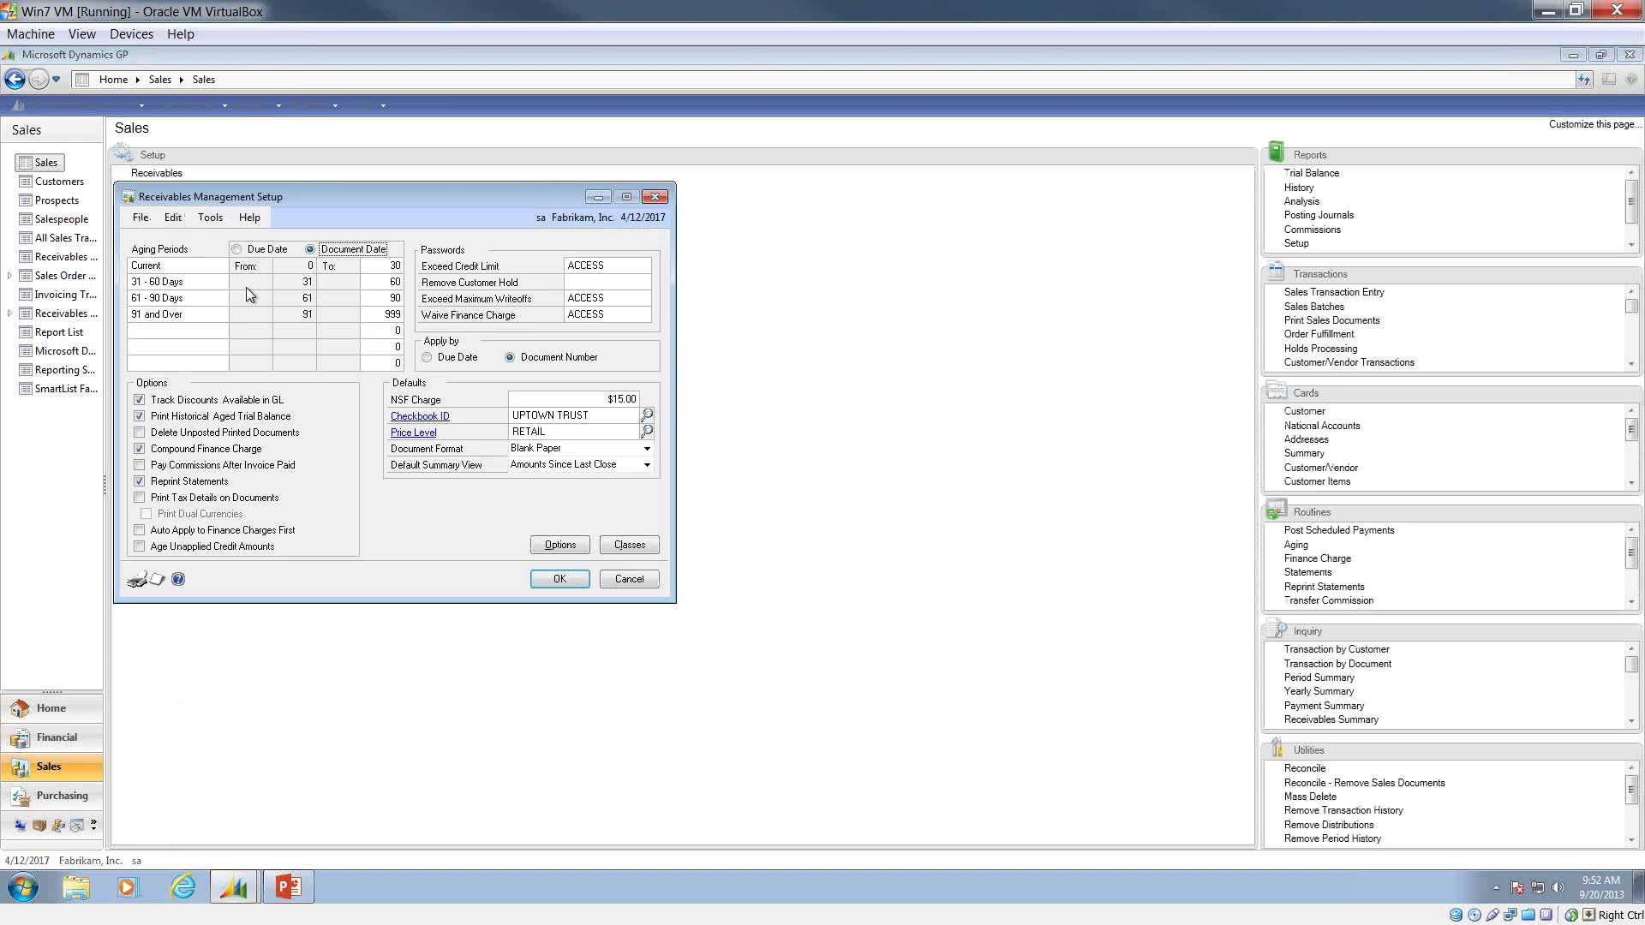
left_click_drag(339, 197, 629, 173)
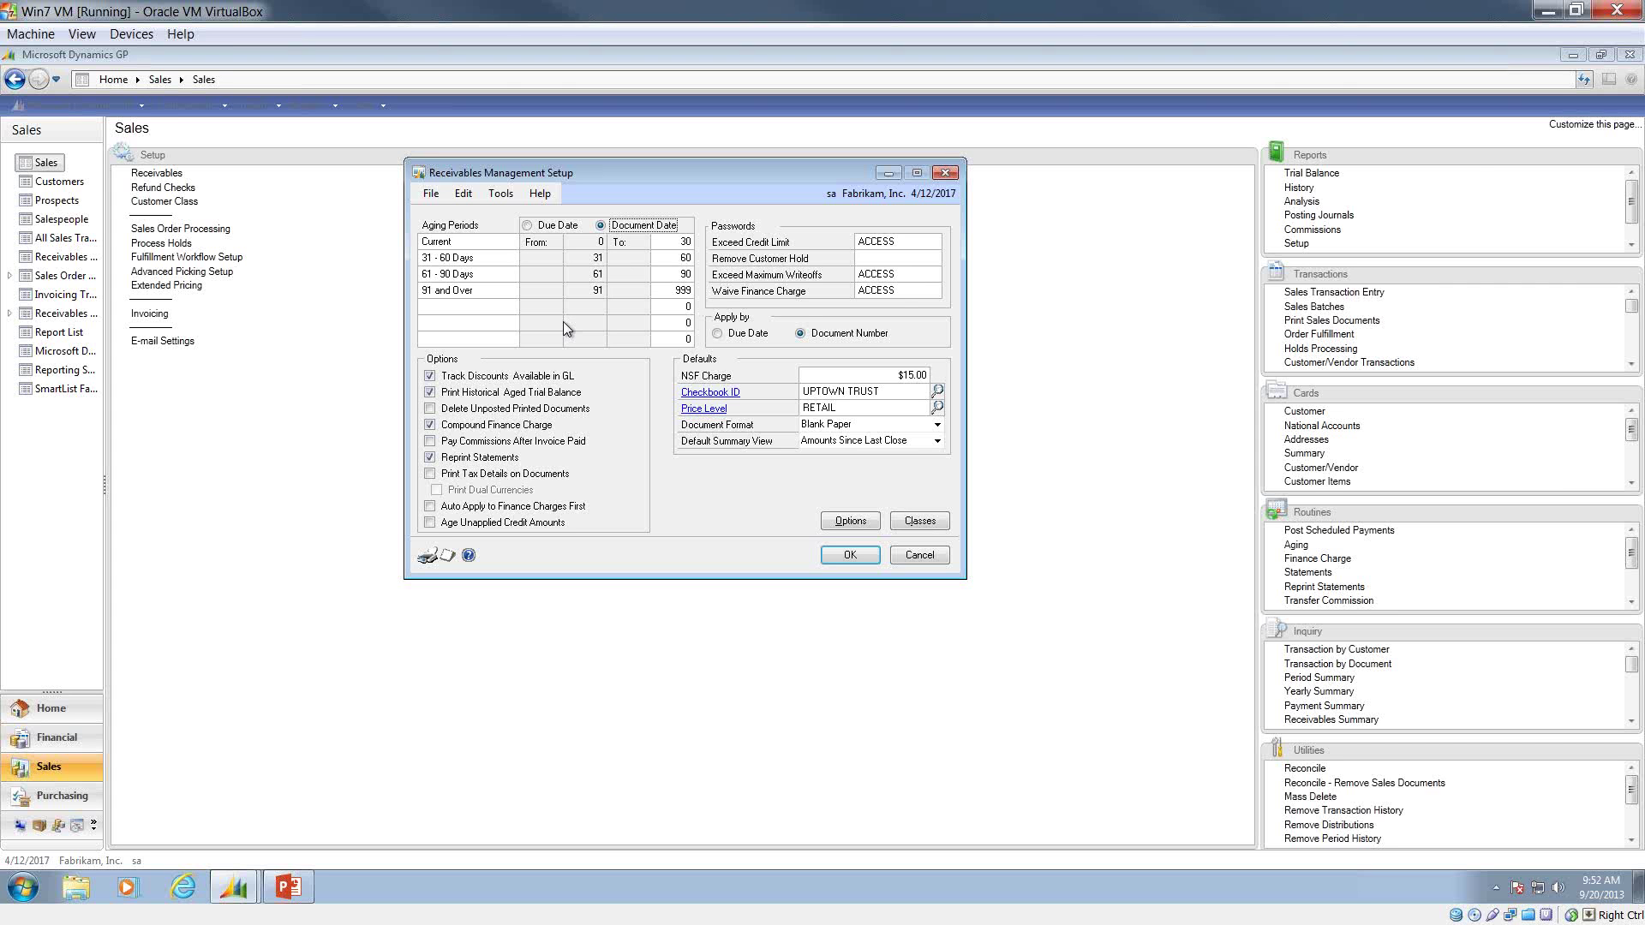
Switch the aging periods to Due Date for comparison and restore Document Date.
left_click(529, 226)
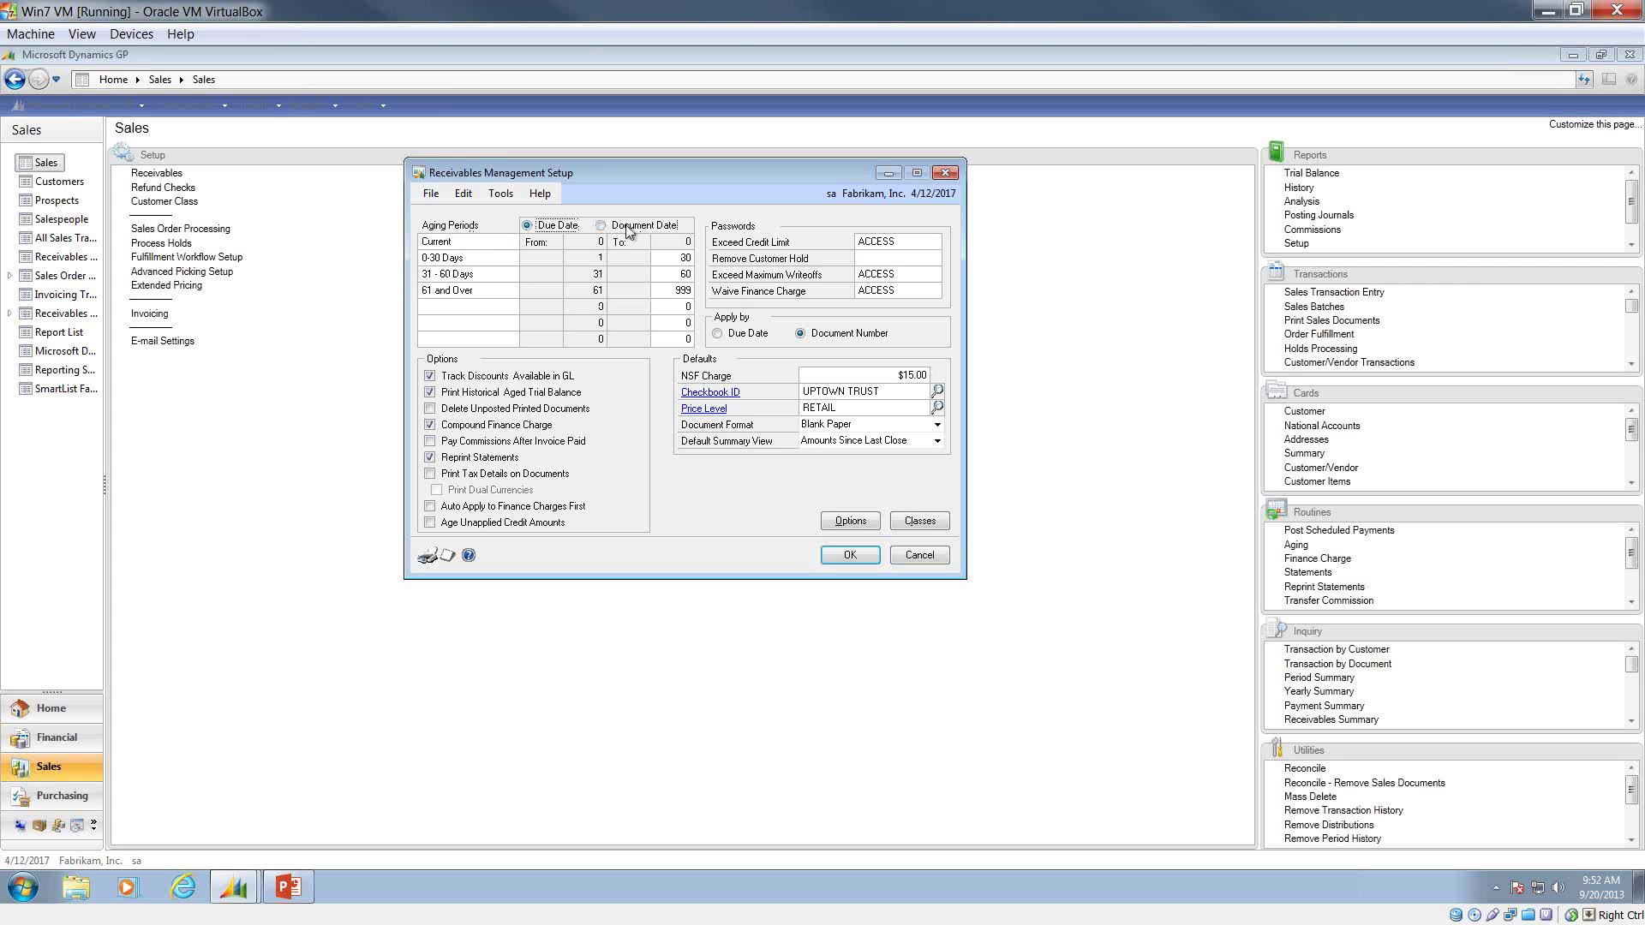
left_click(627, 226)
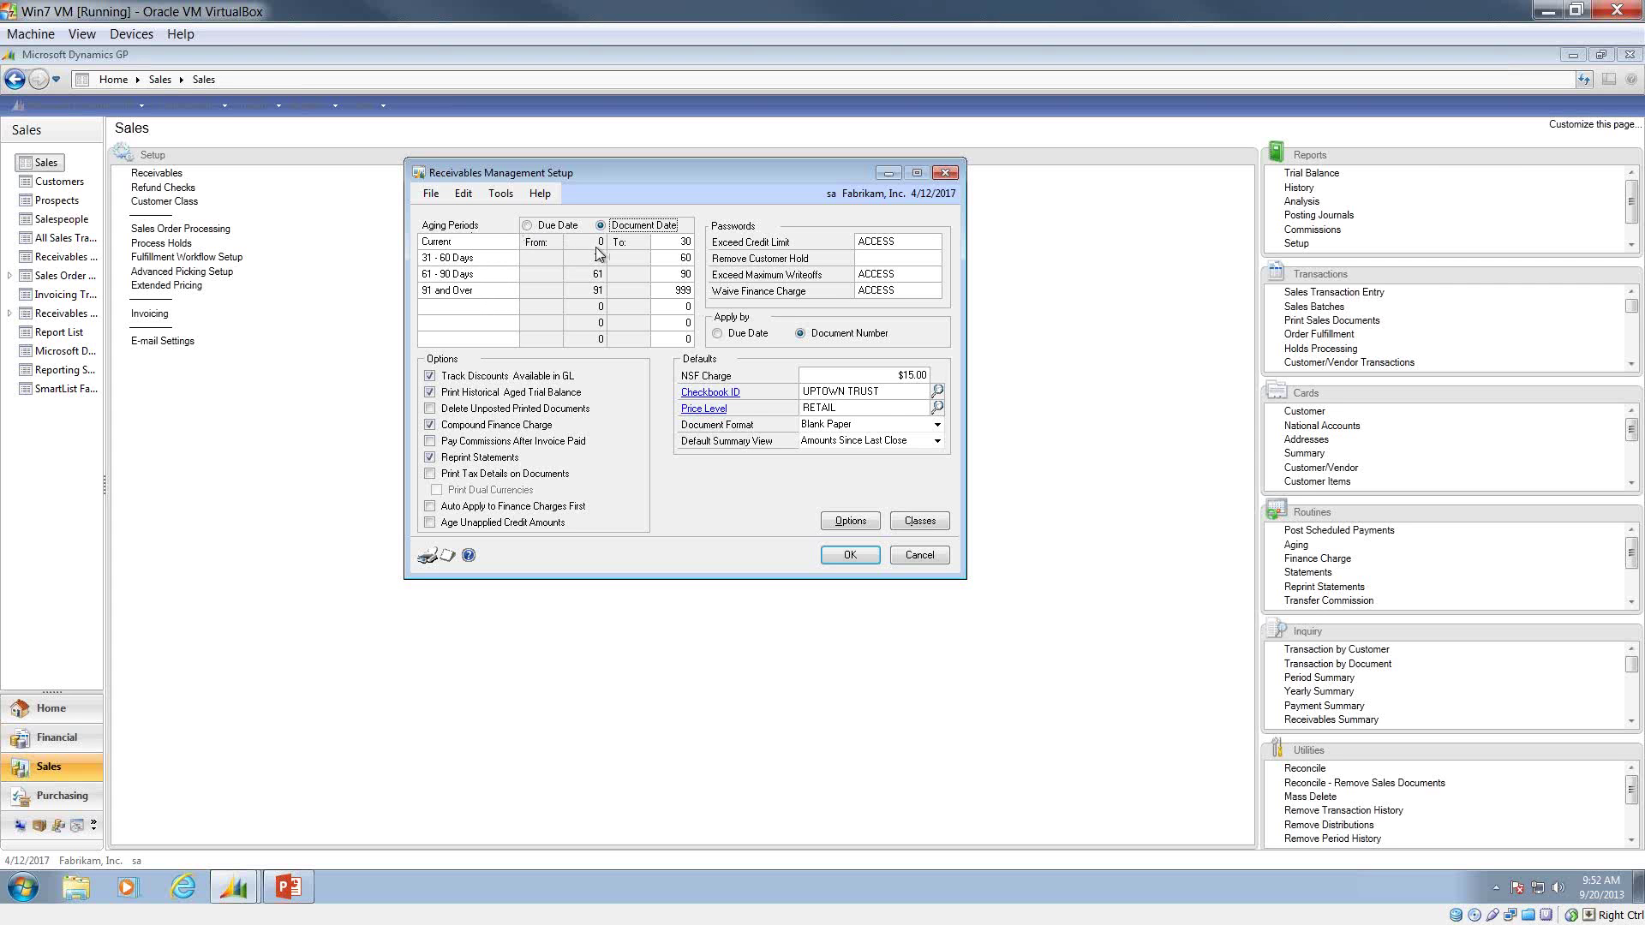
left_click(672, 245)
double_click(677, 240)
Switch to PowerPoint, review the slide comparing aging by document date and by due date, and return to Receivables Management Setup.
mouse_move(314, 892)
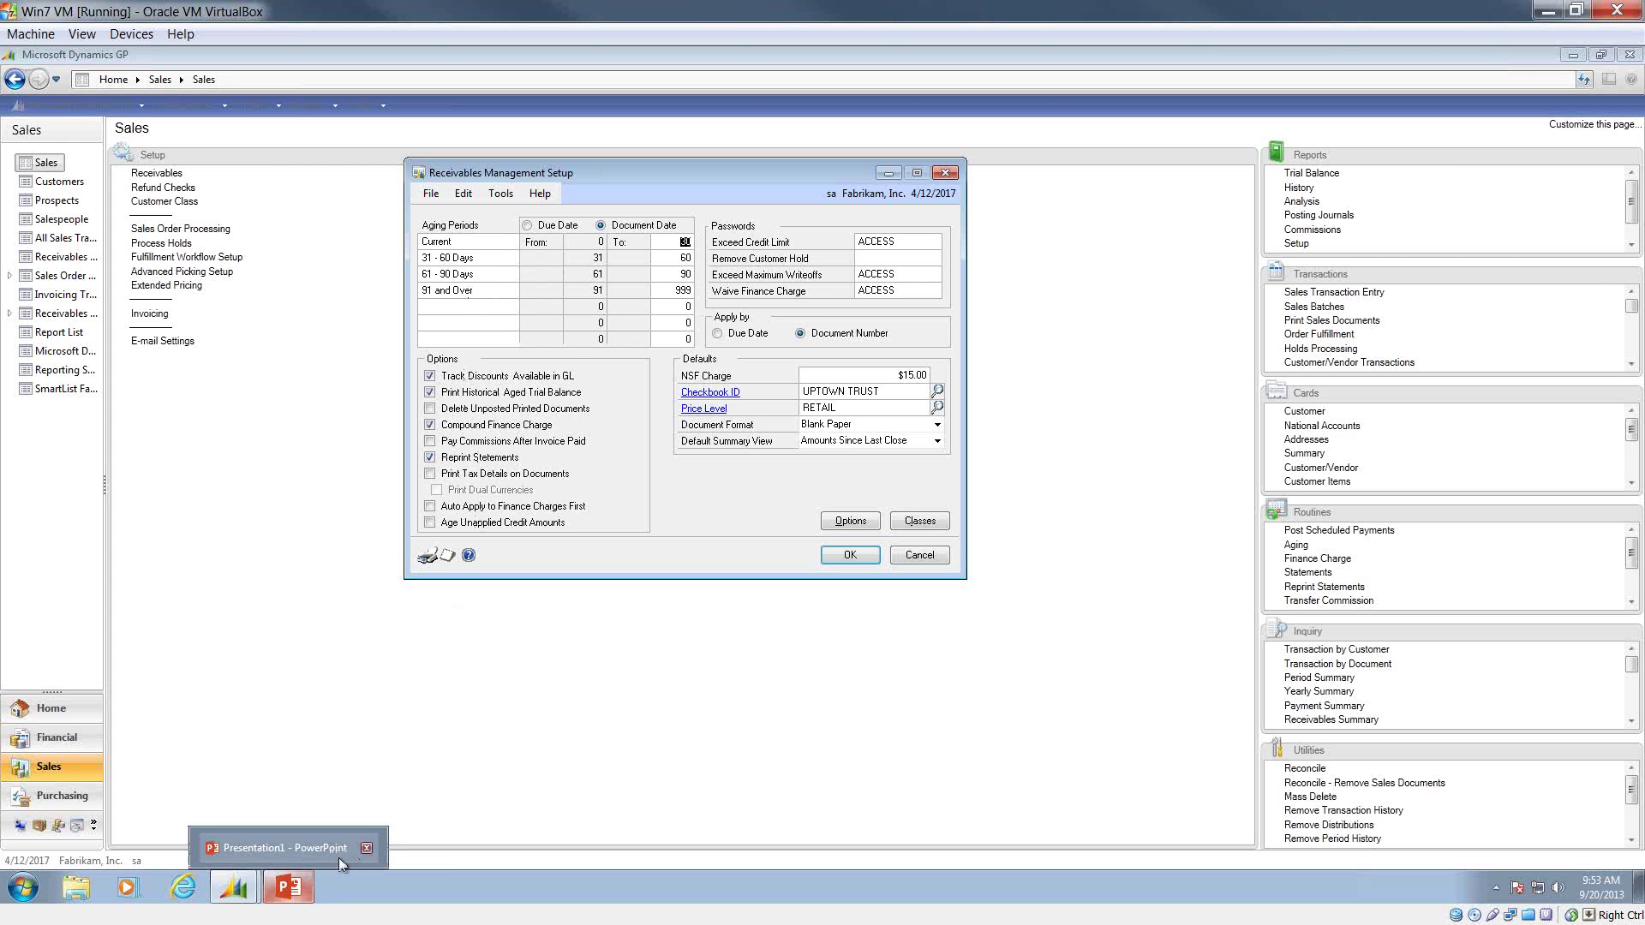
left_click(307, 889)
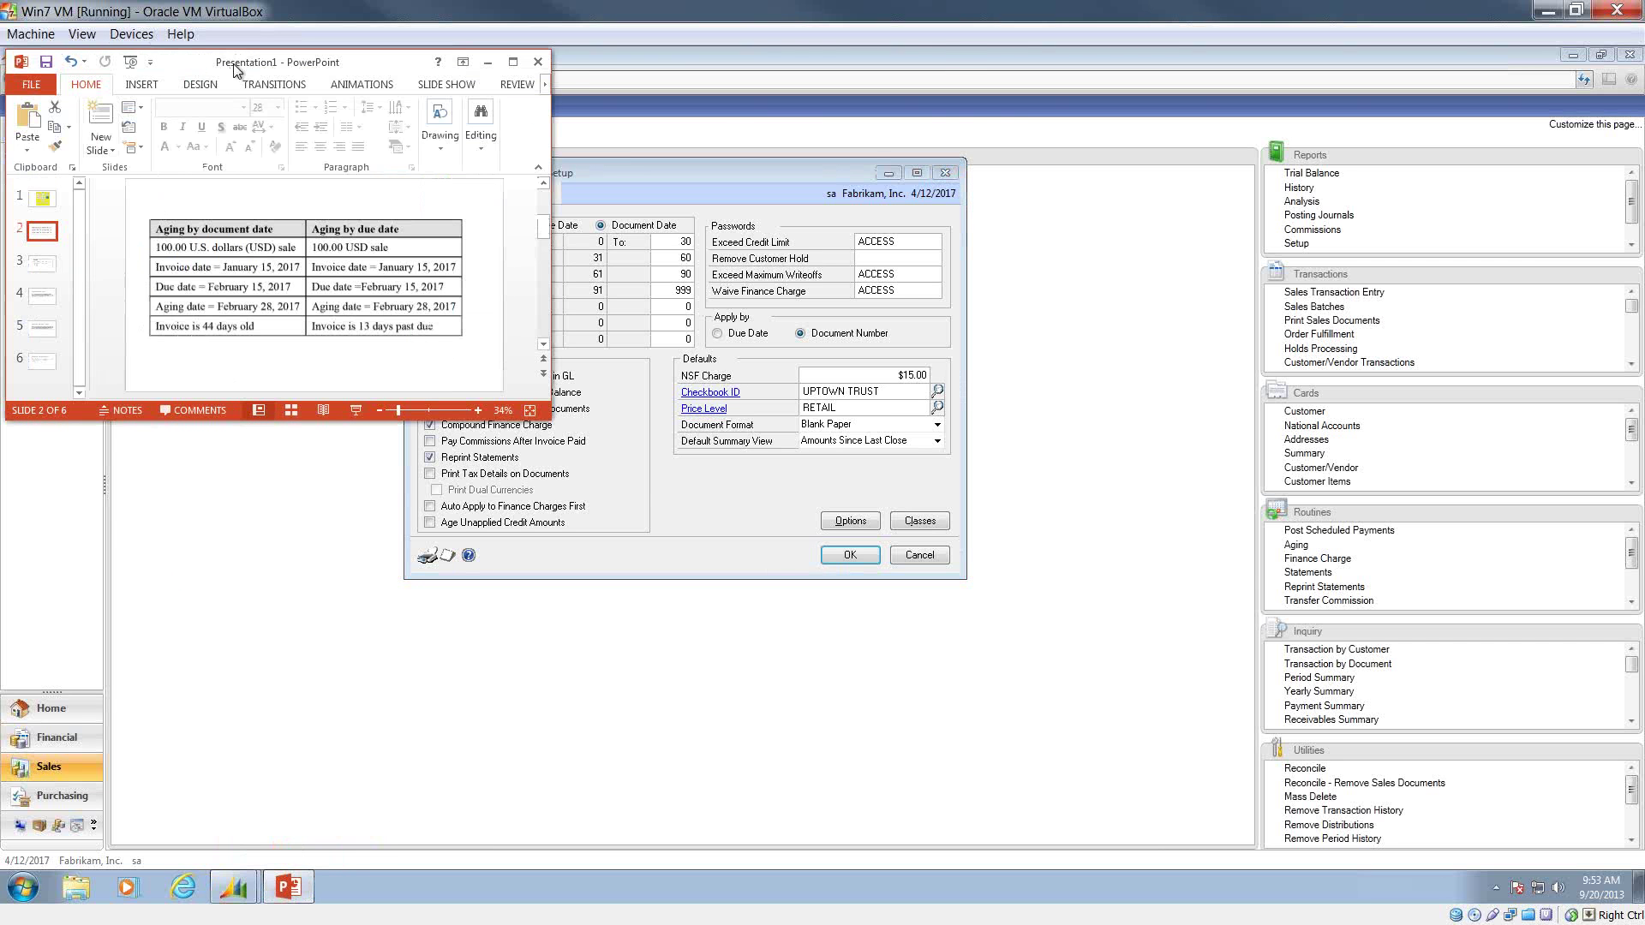
double_click(238, 61)
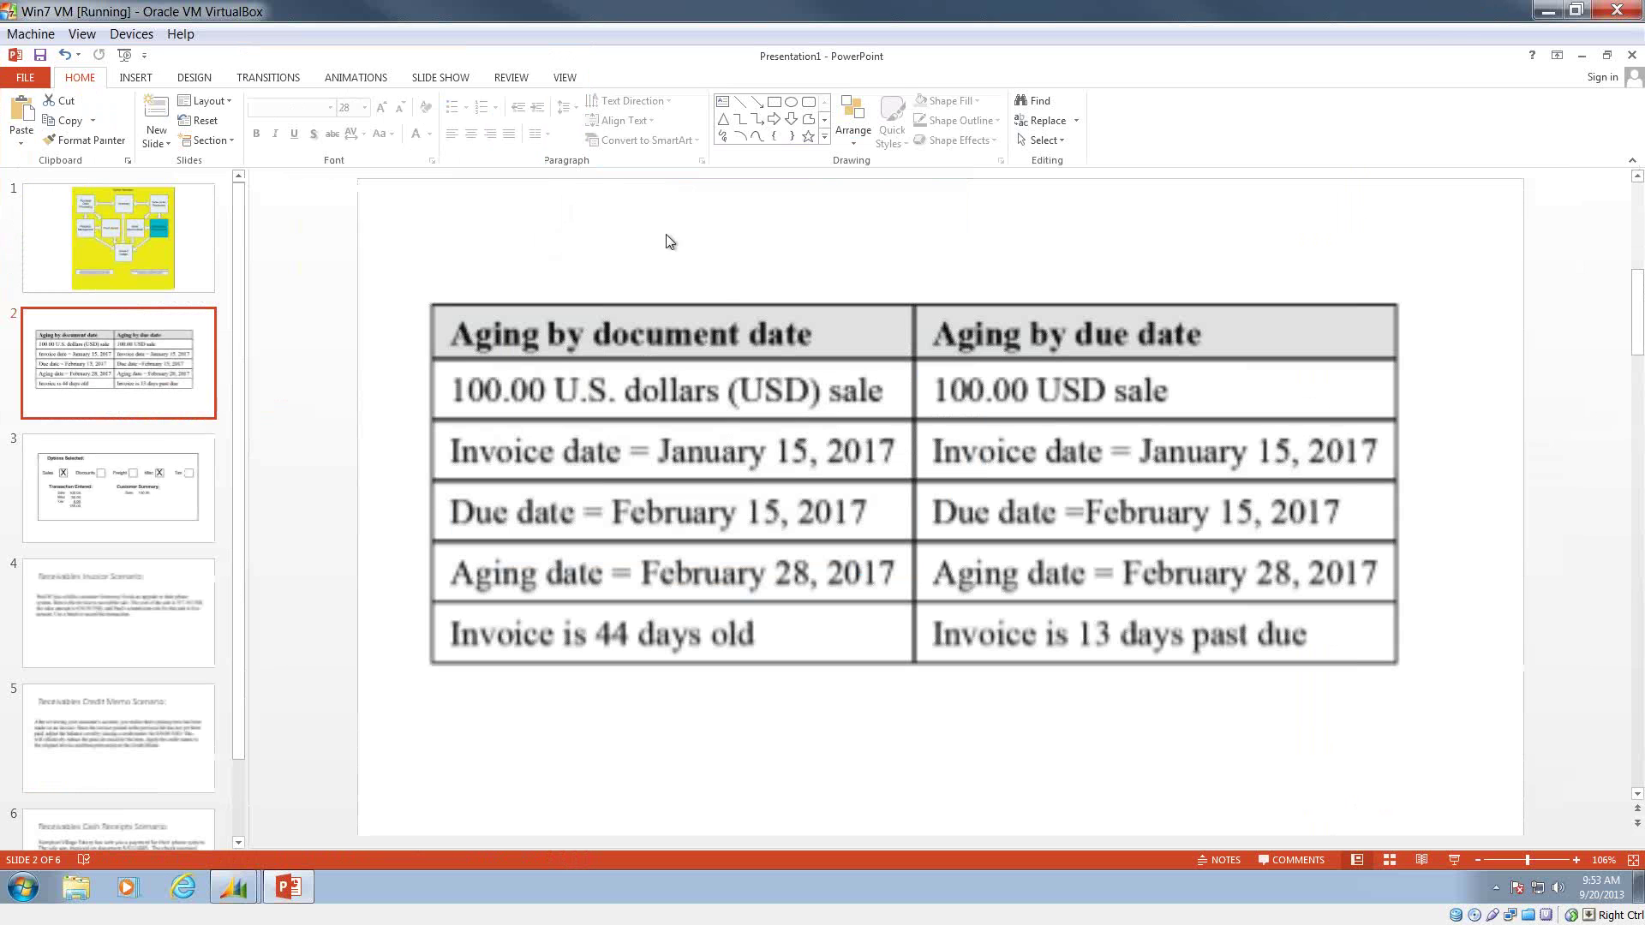
left_click(1452, 855)
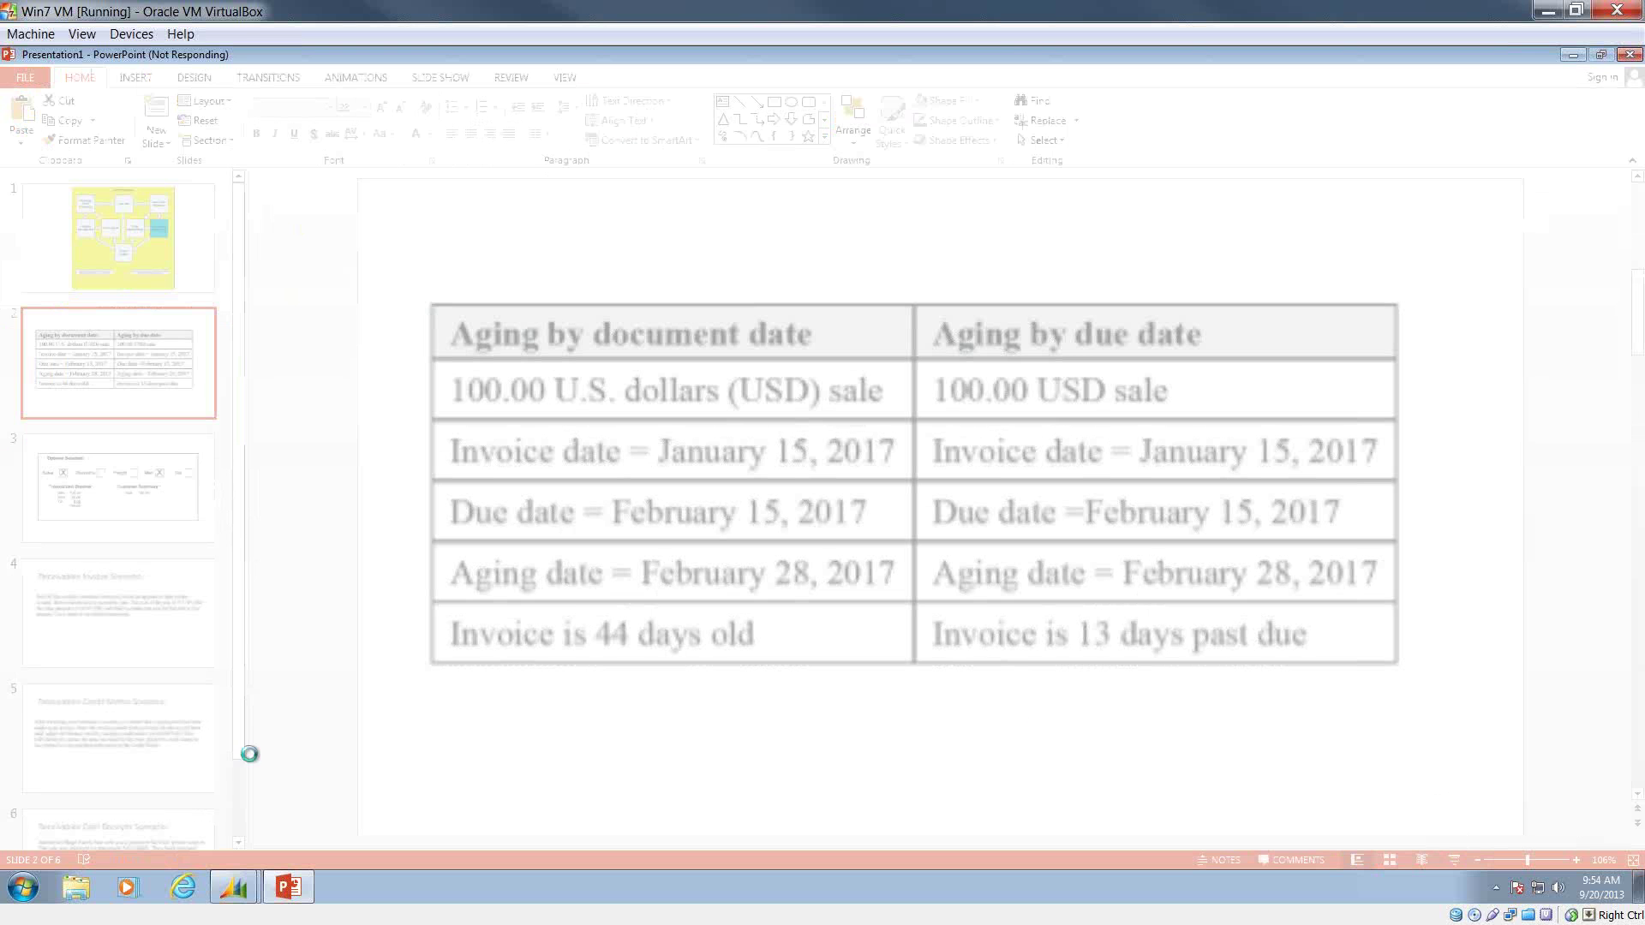
left_click(1567, 56)
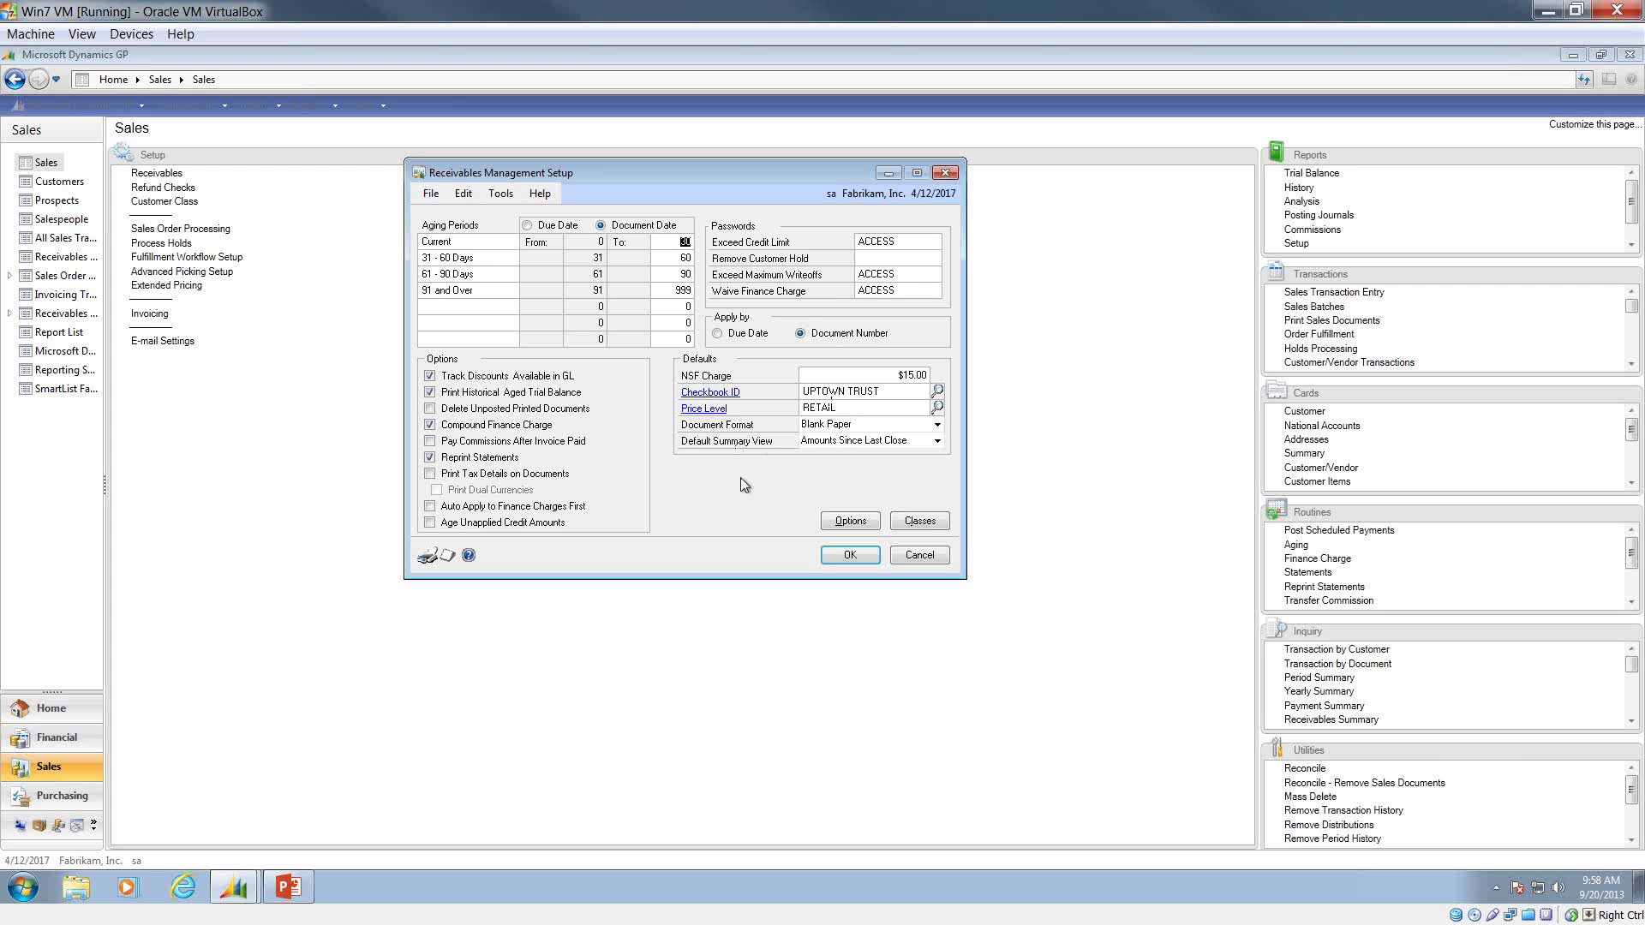
Review the Document Format choices, keeping Blank Paper, and set the Default Summary View to Fiscal Year.
left_click(871, 425)
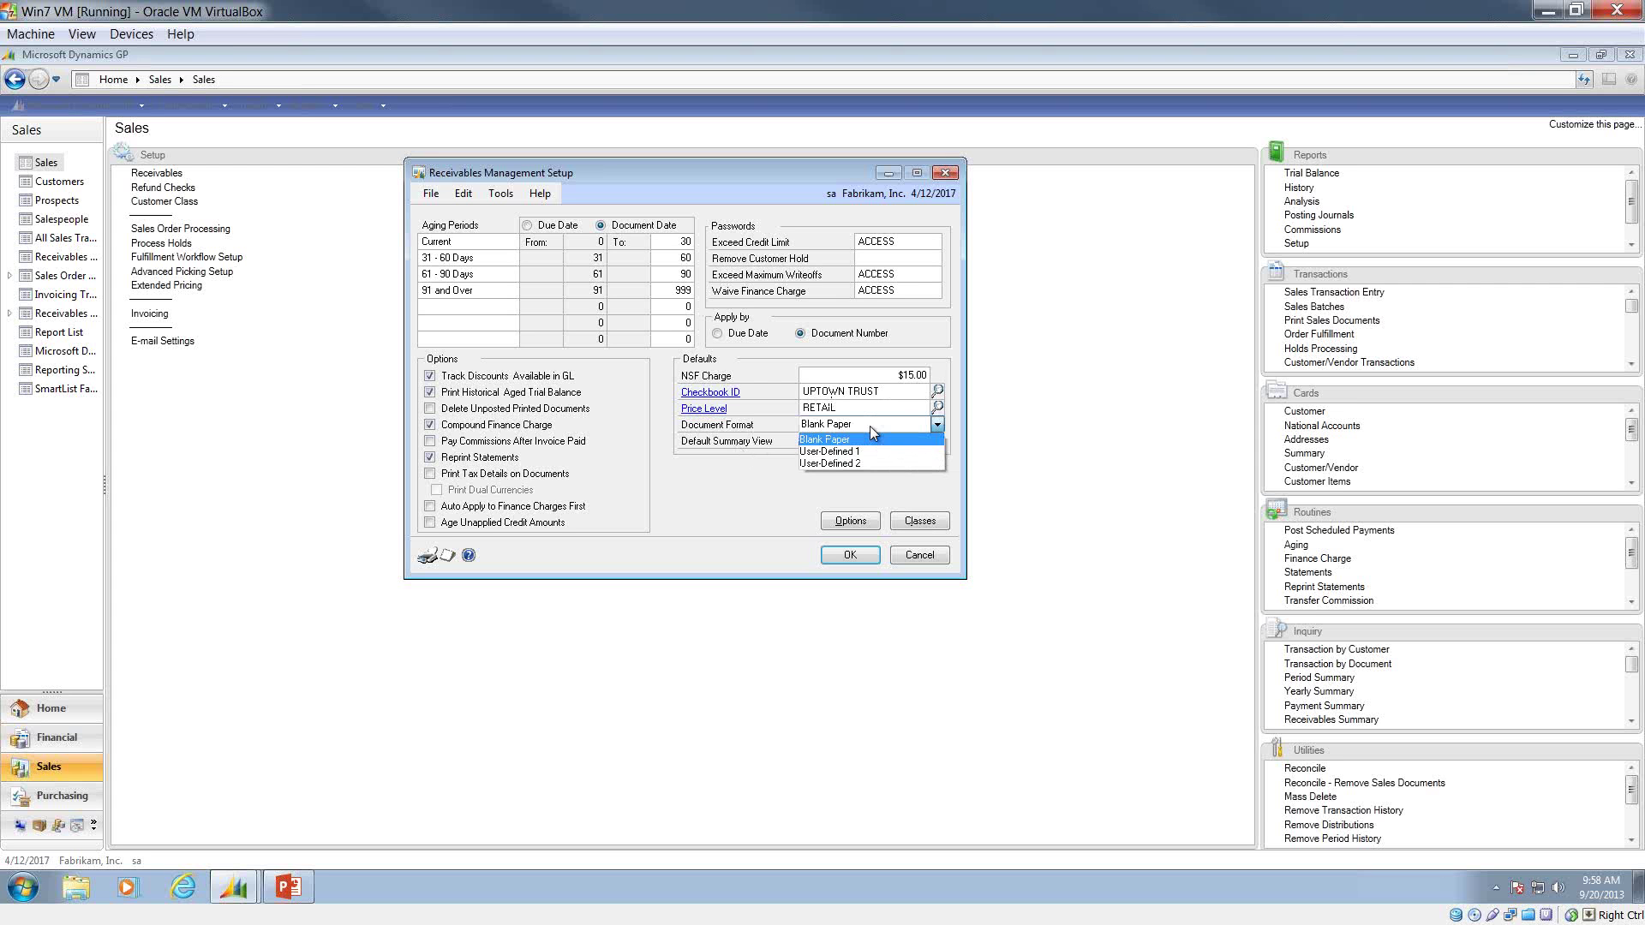
left_click(779, 448)
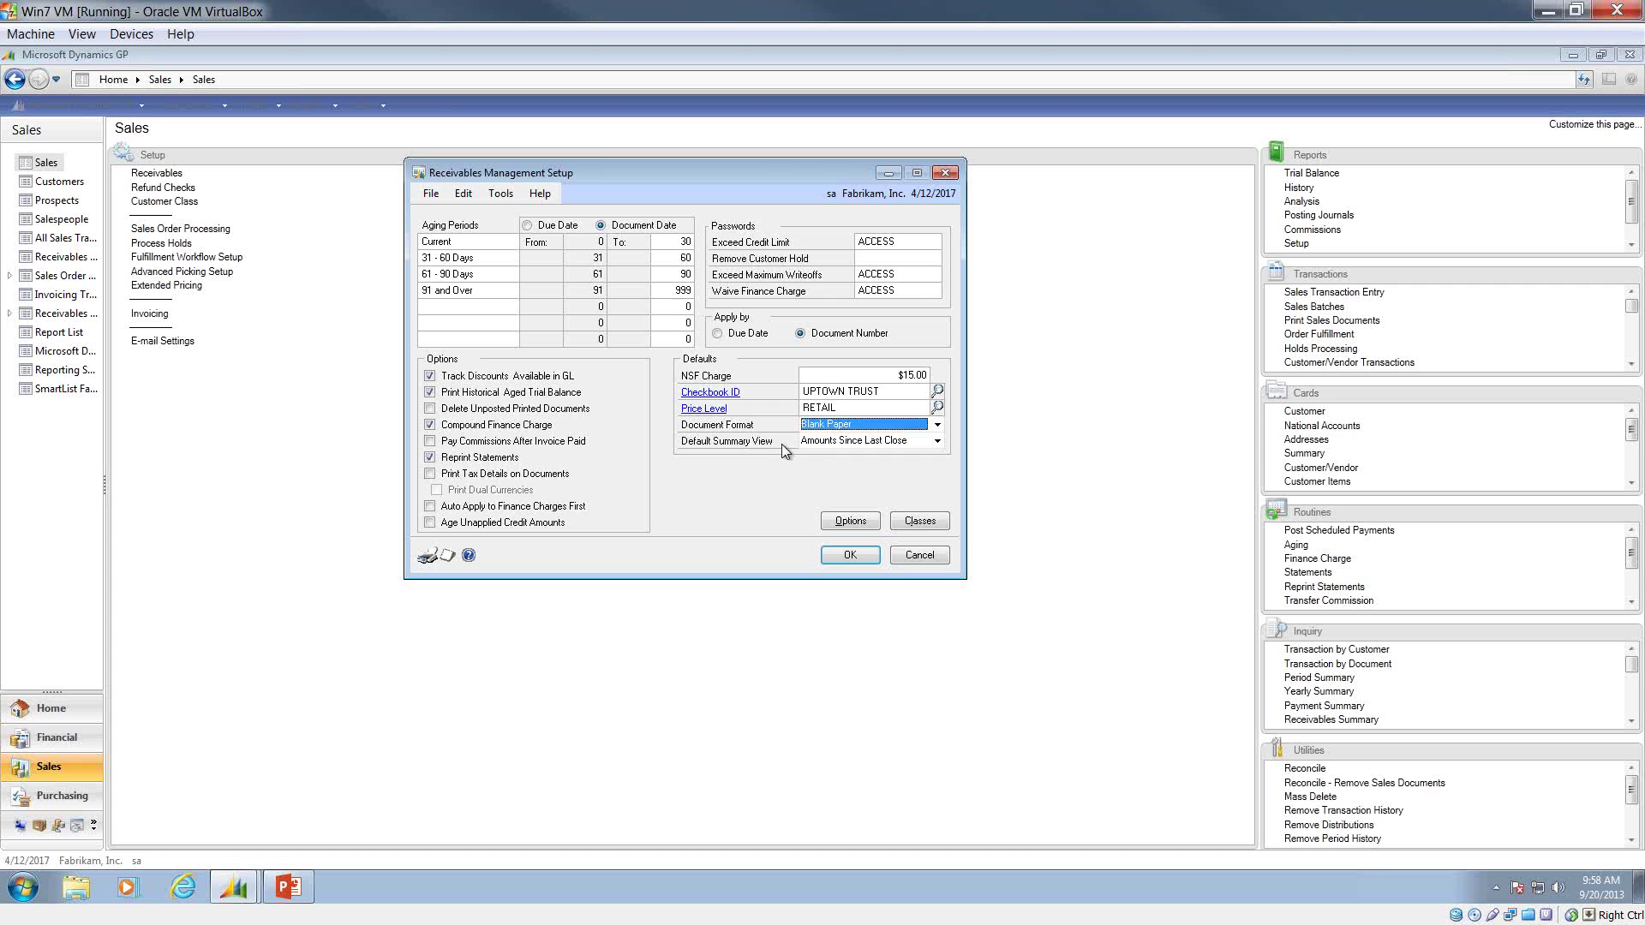
left_click(811, 441)
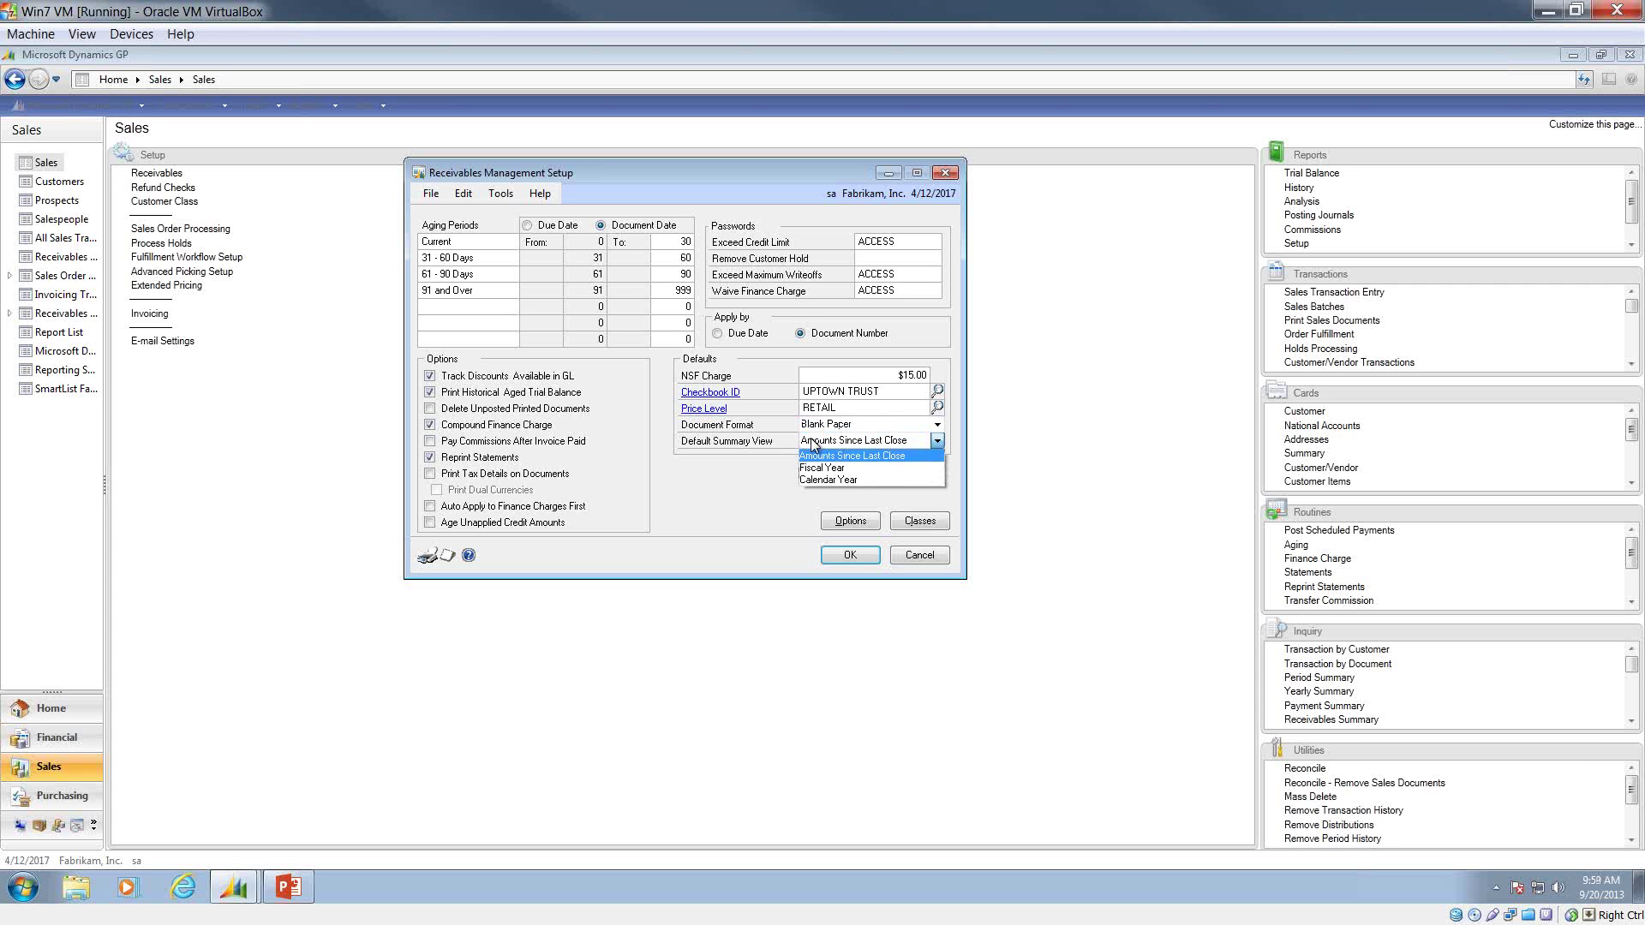
left_click(811, 441)
left_click(811, 440)
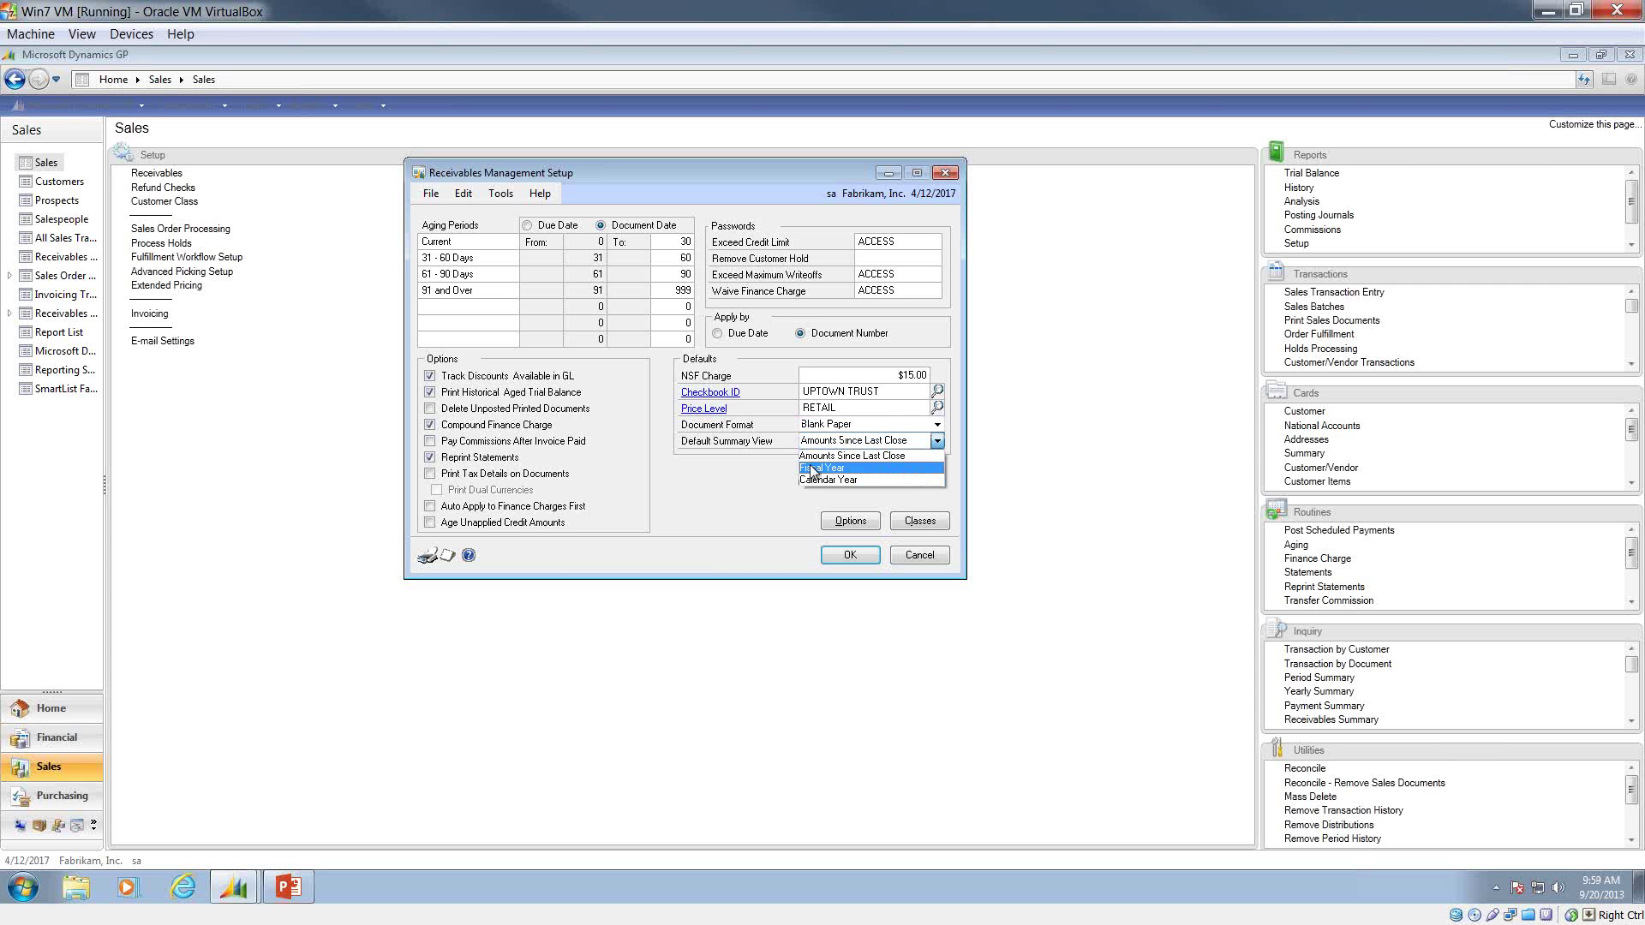
left_click(812, 468)
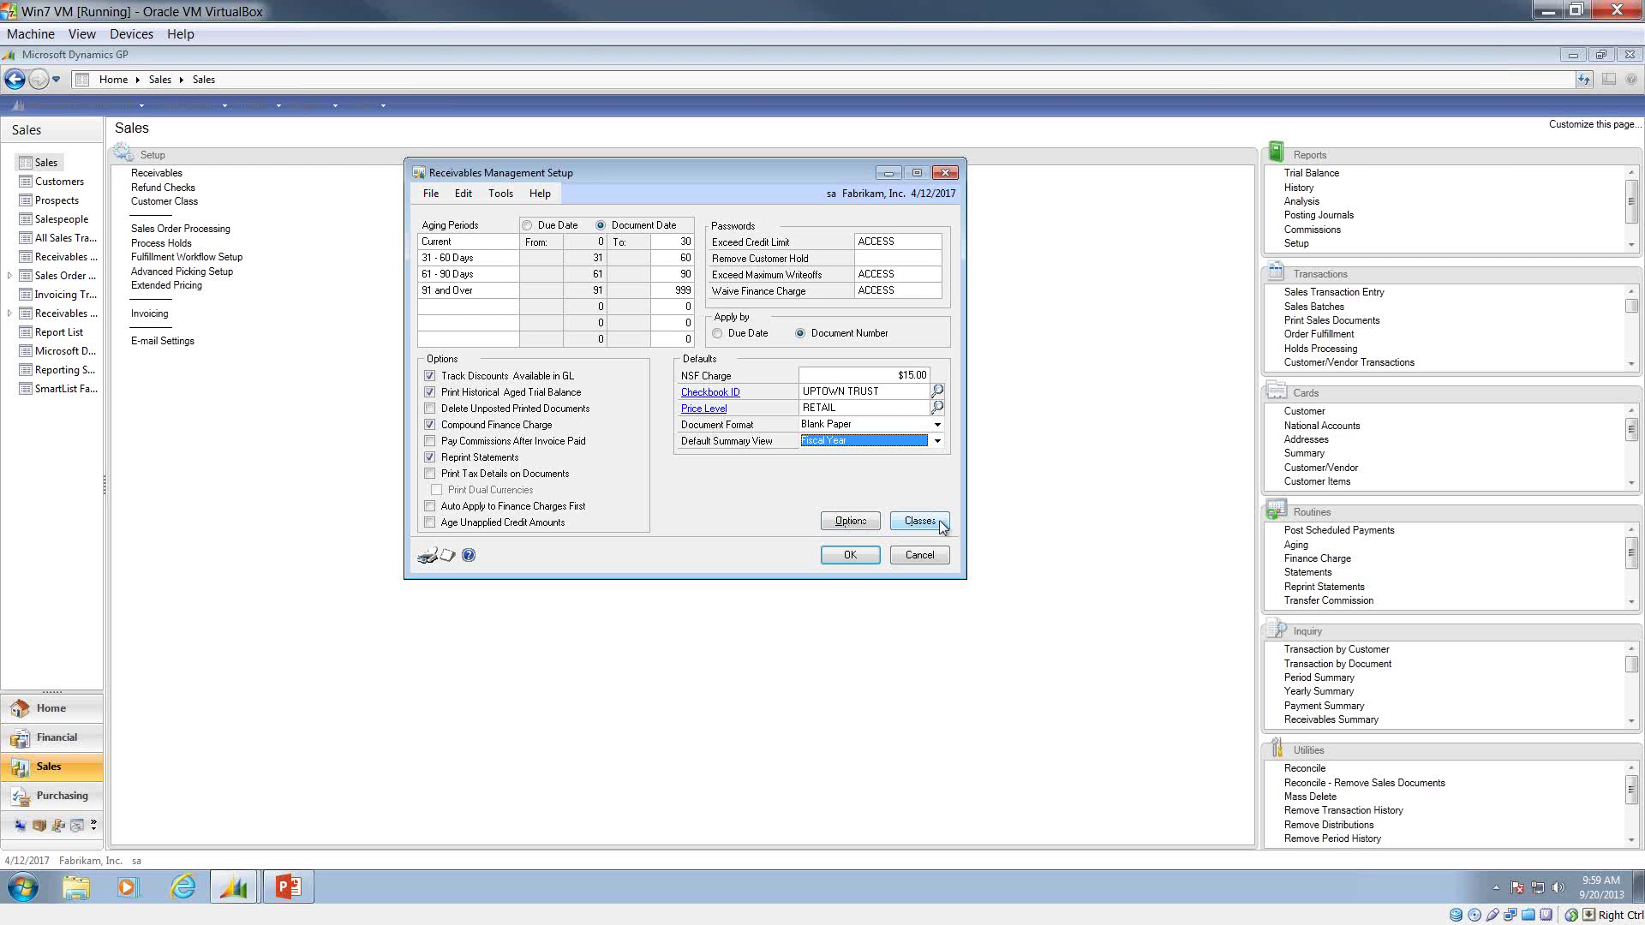
Open the Receivables Setup Options window and force the unresponsive PowerPoint presentation to close.
left_click(850, 521)
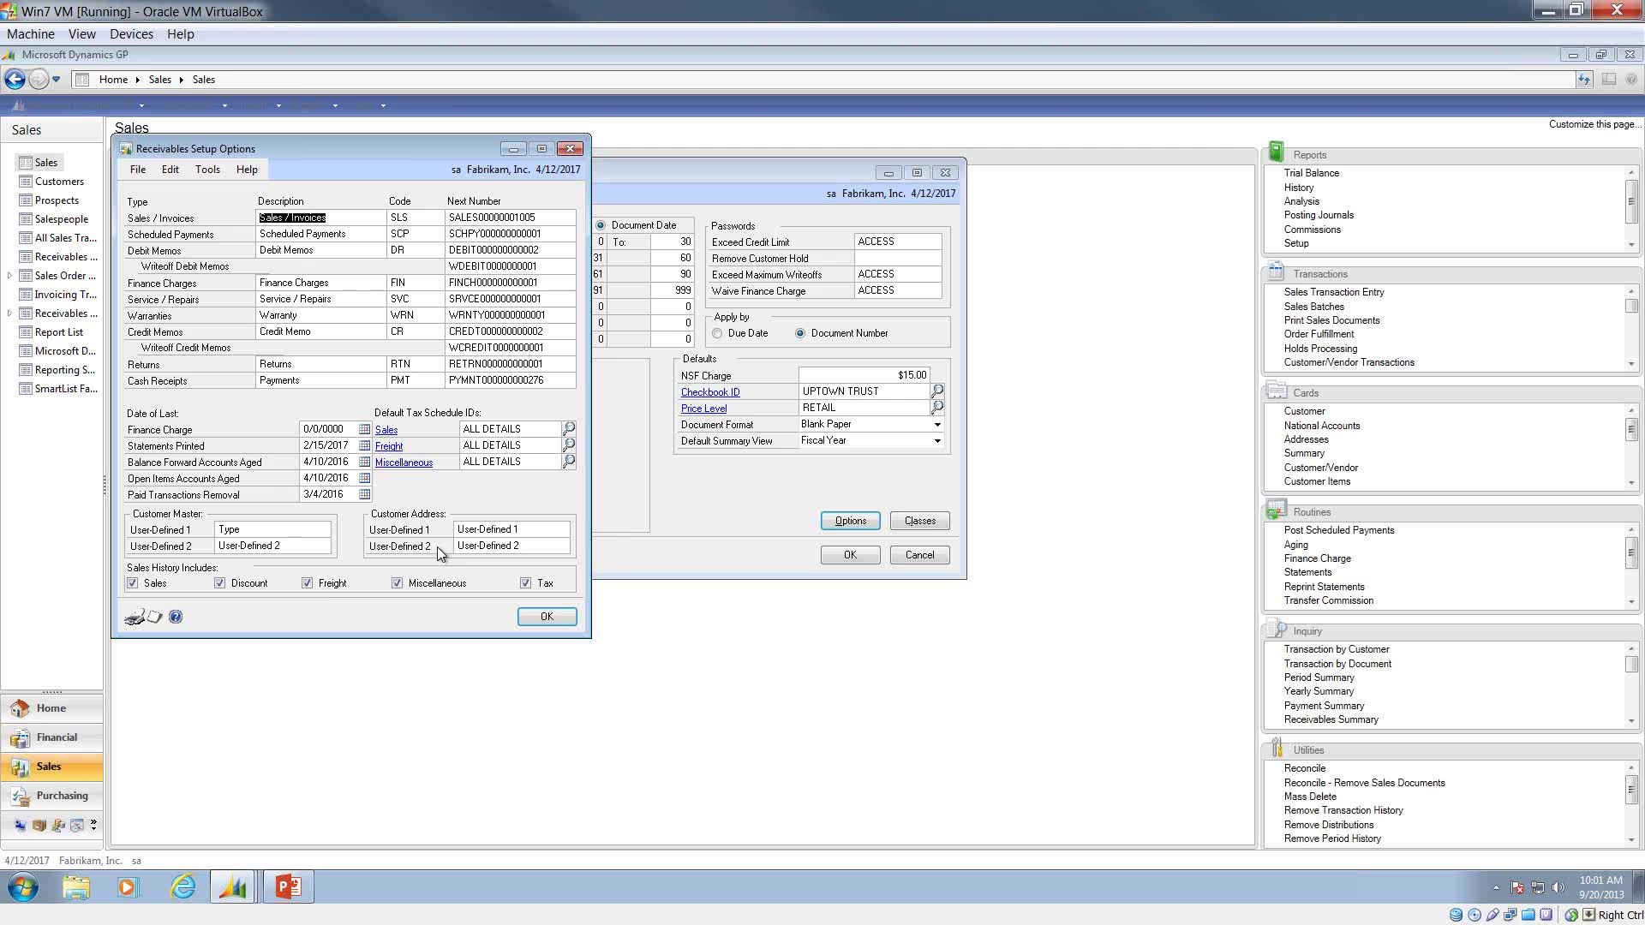
left_click(287, 887)
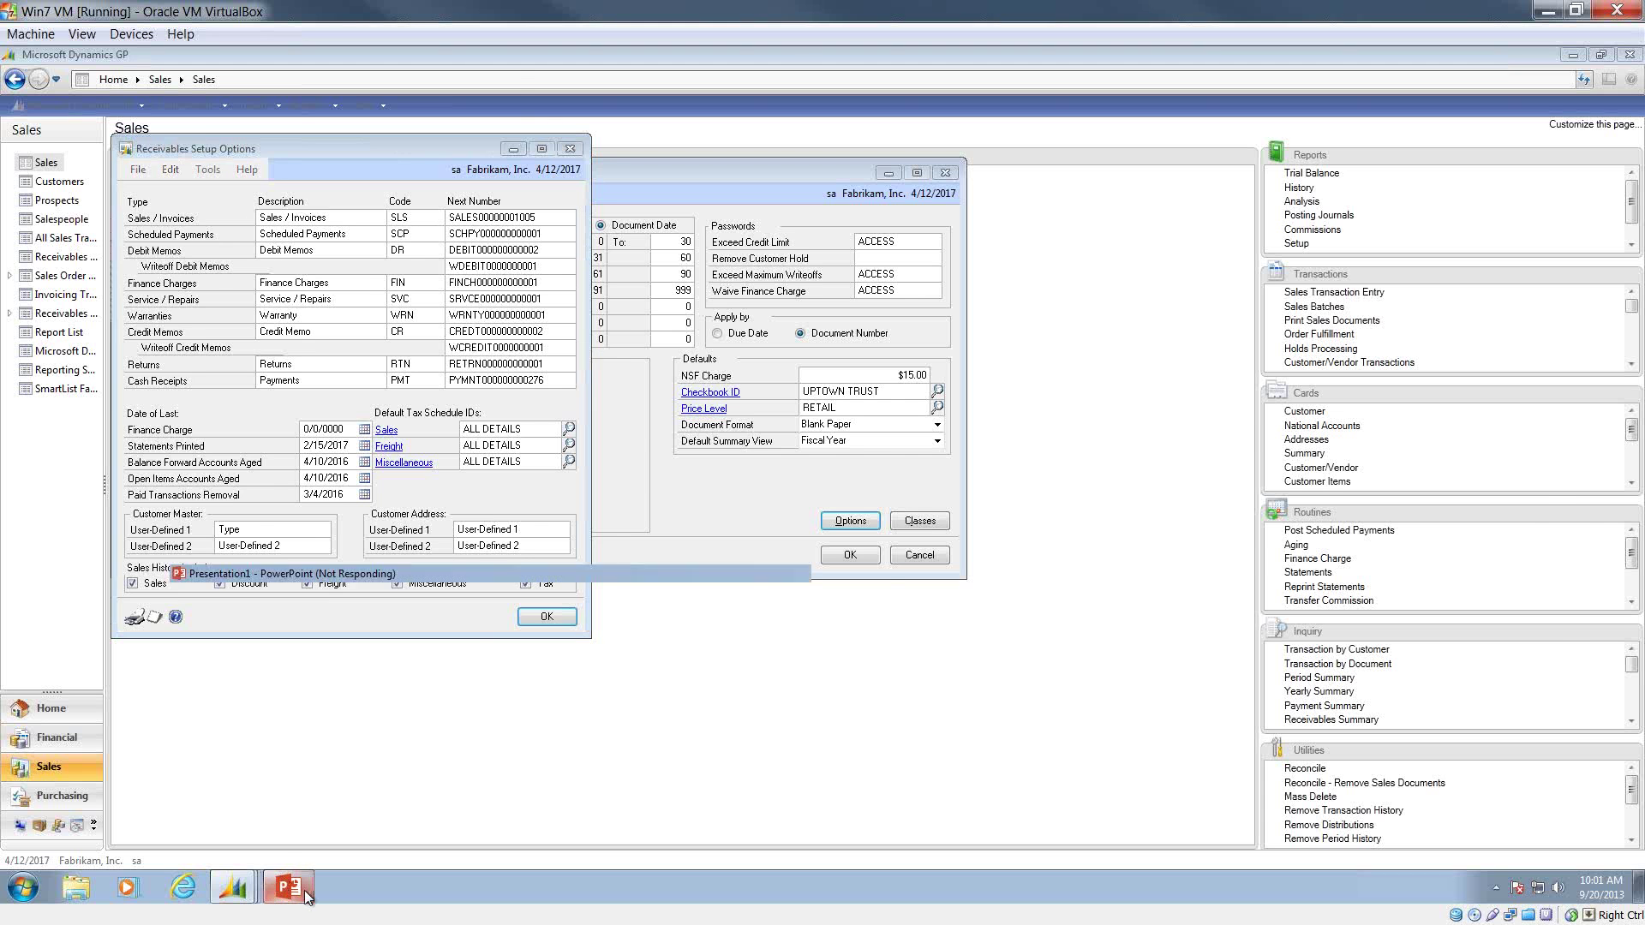
left_click(1626, 57)
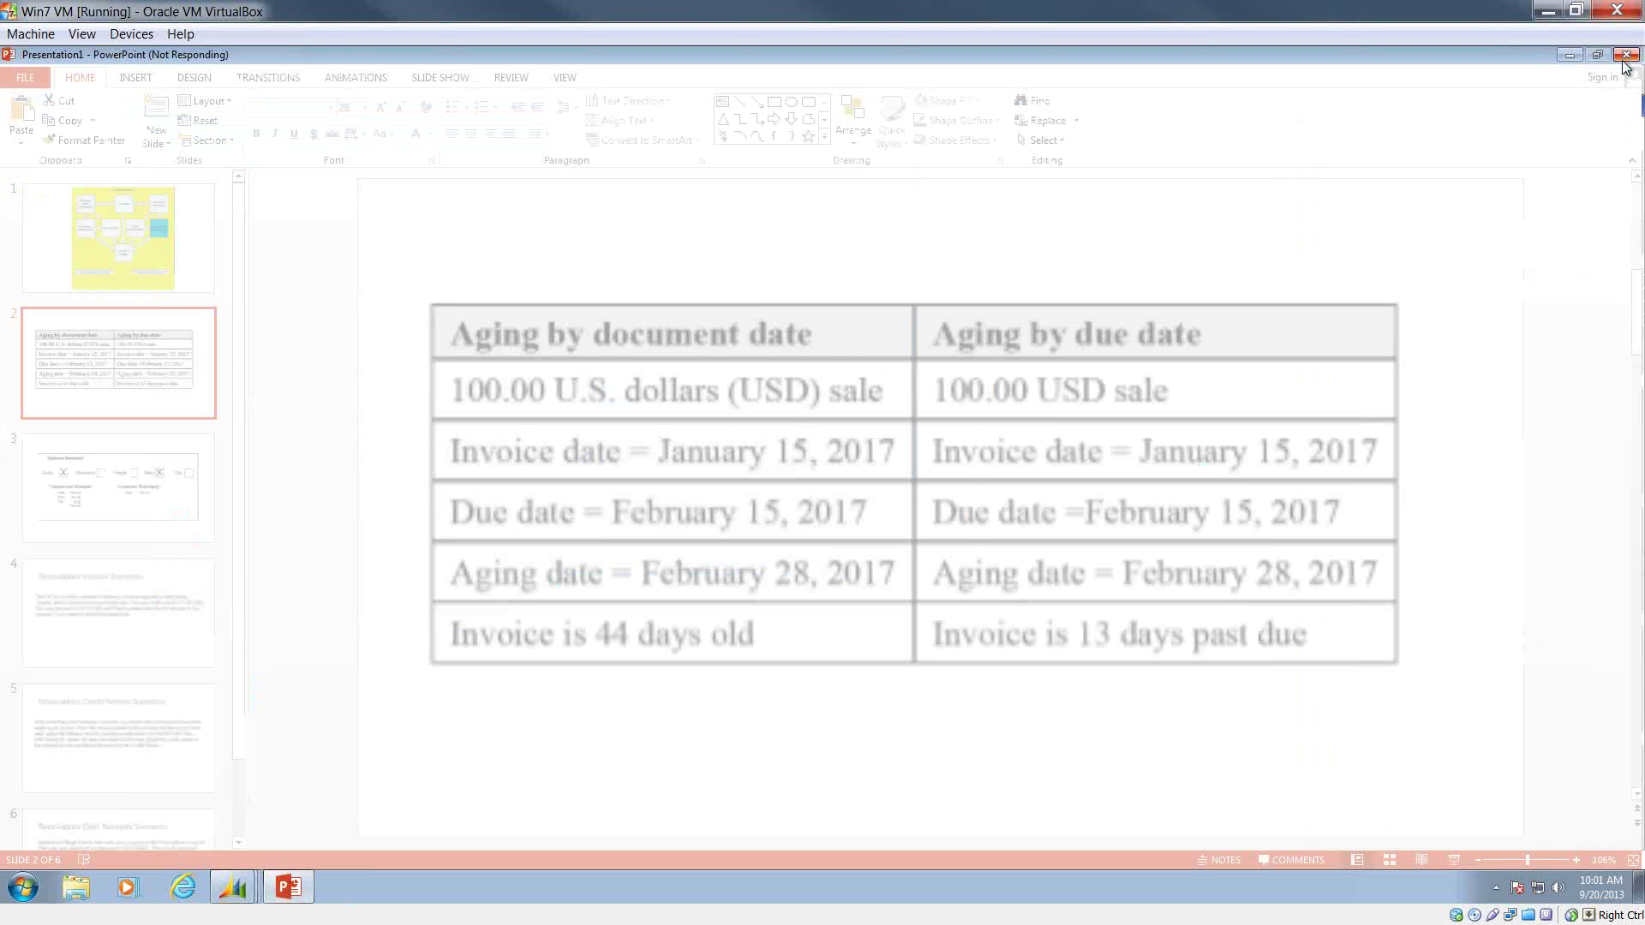
left_click(908, 520)
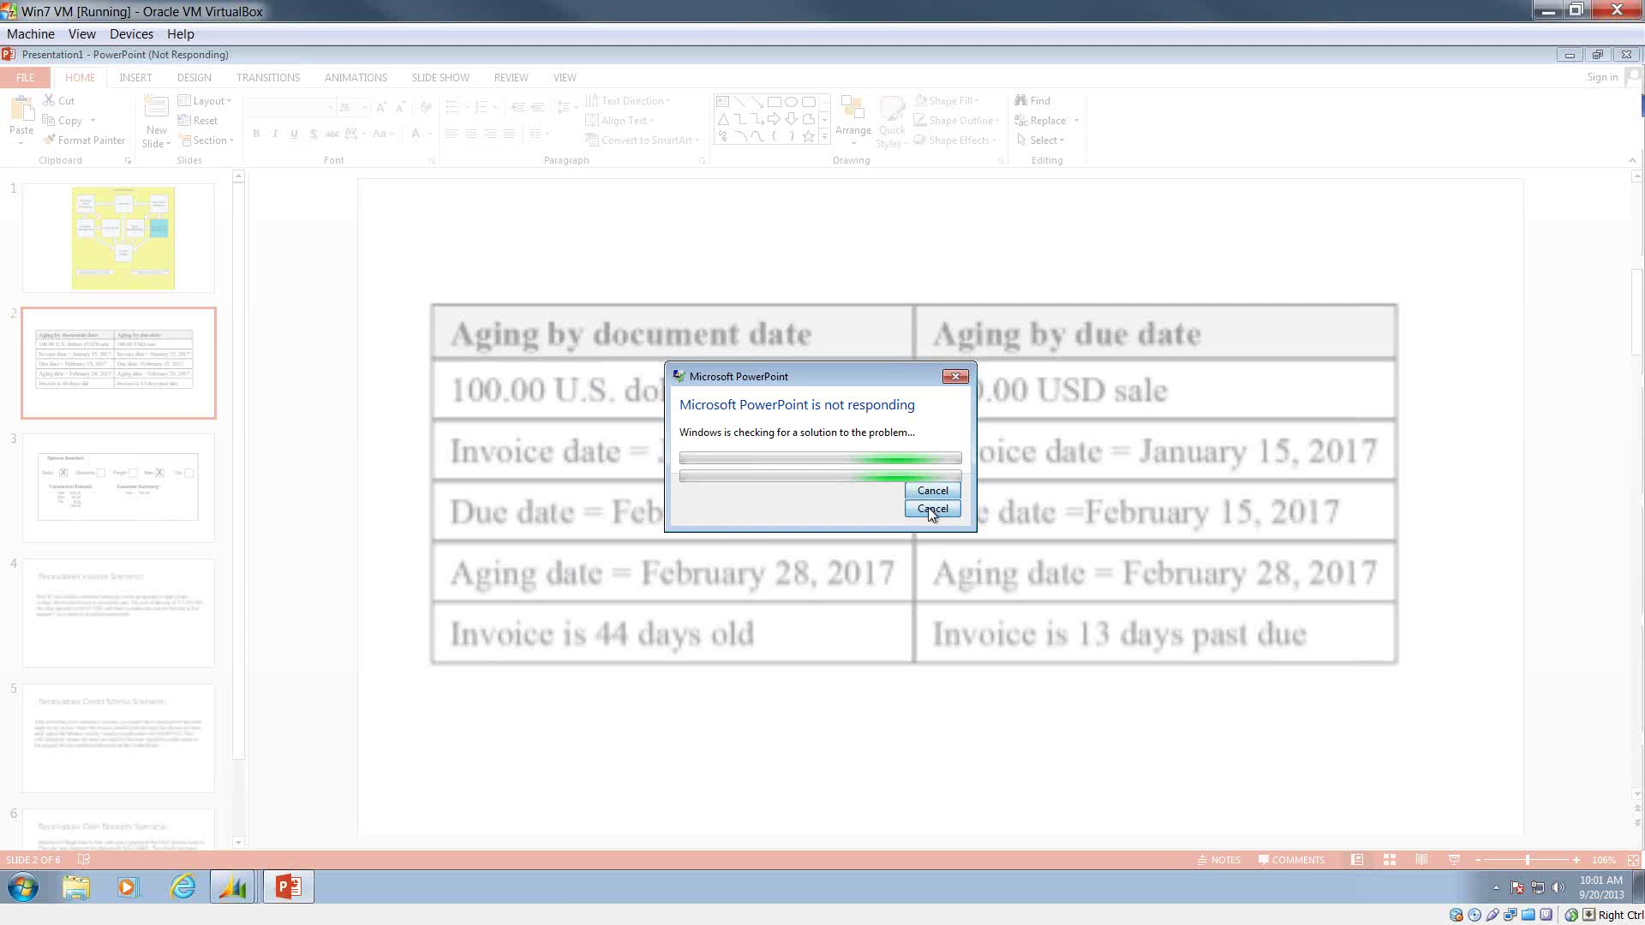
left_click(930, 508)
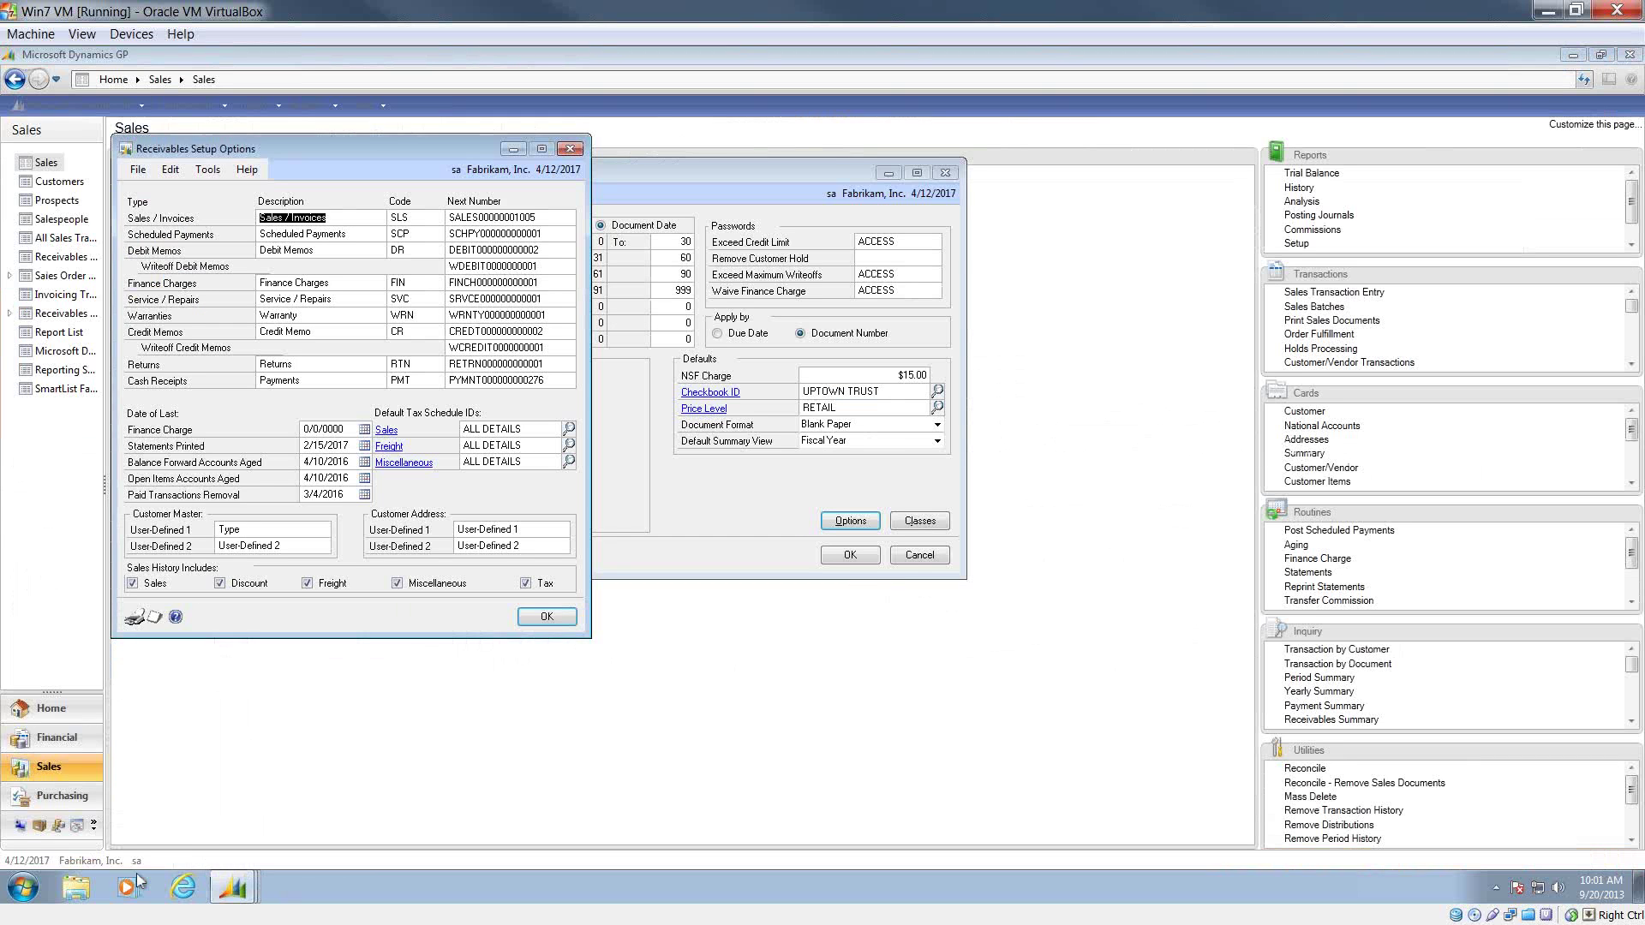
Reopen the pptFFA1.pptm presentation in PowerPoint, review slide 3 on the selected sales history options as a slide show, and minimize it.
left_click(12, 900)
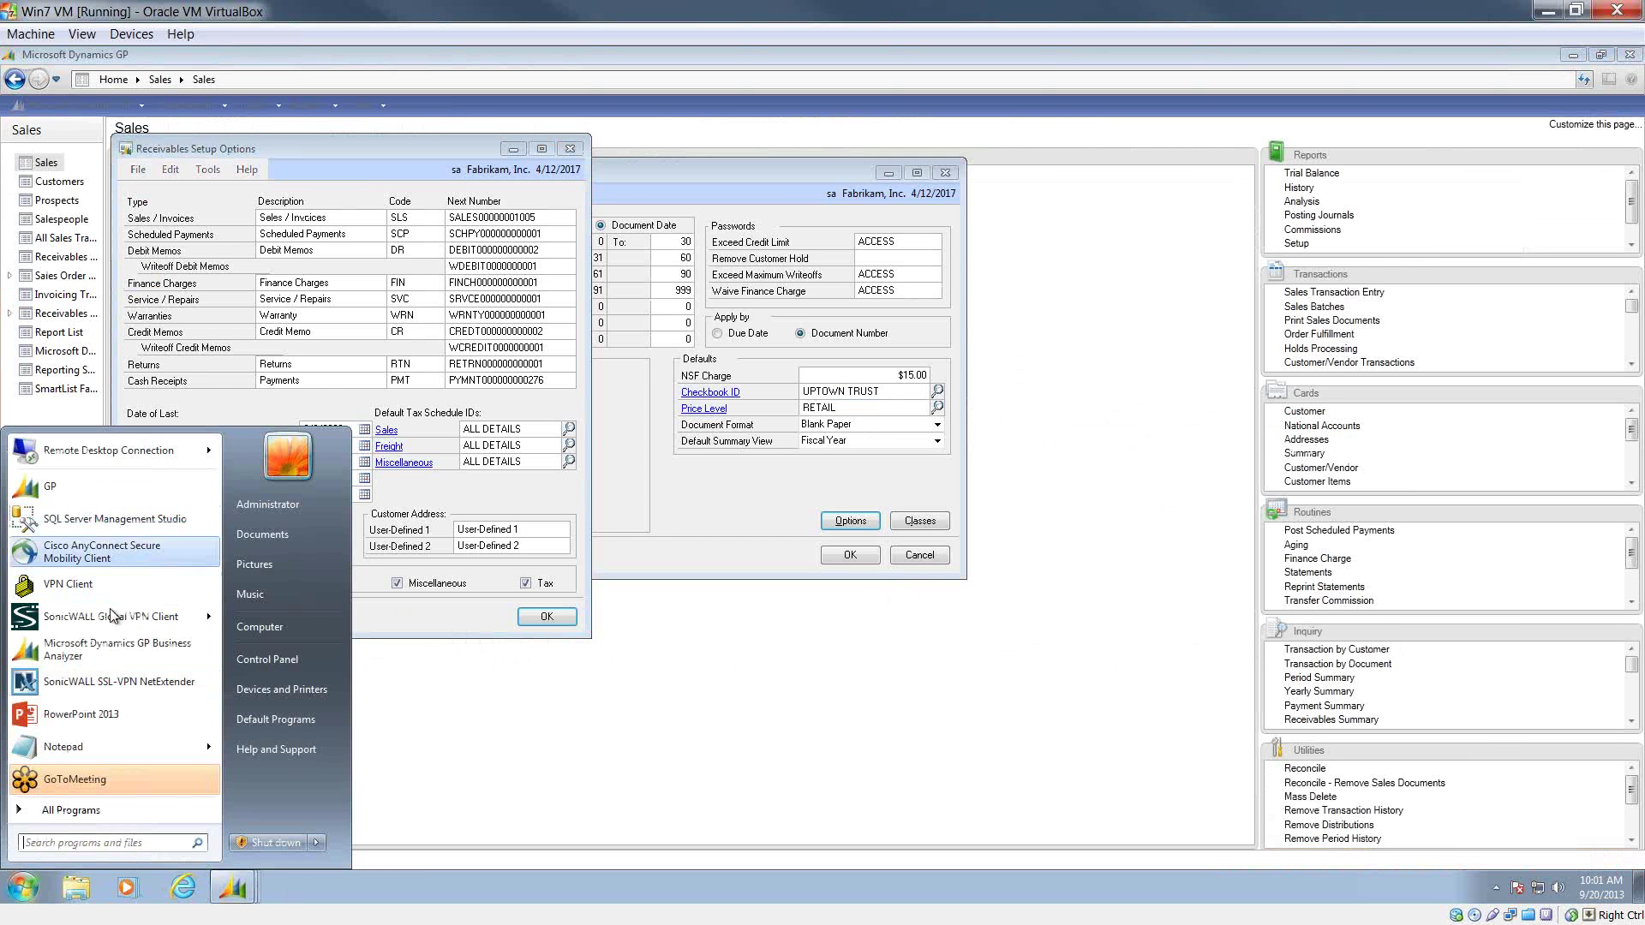
left_click(176, 739)
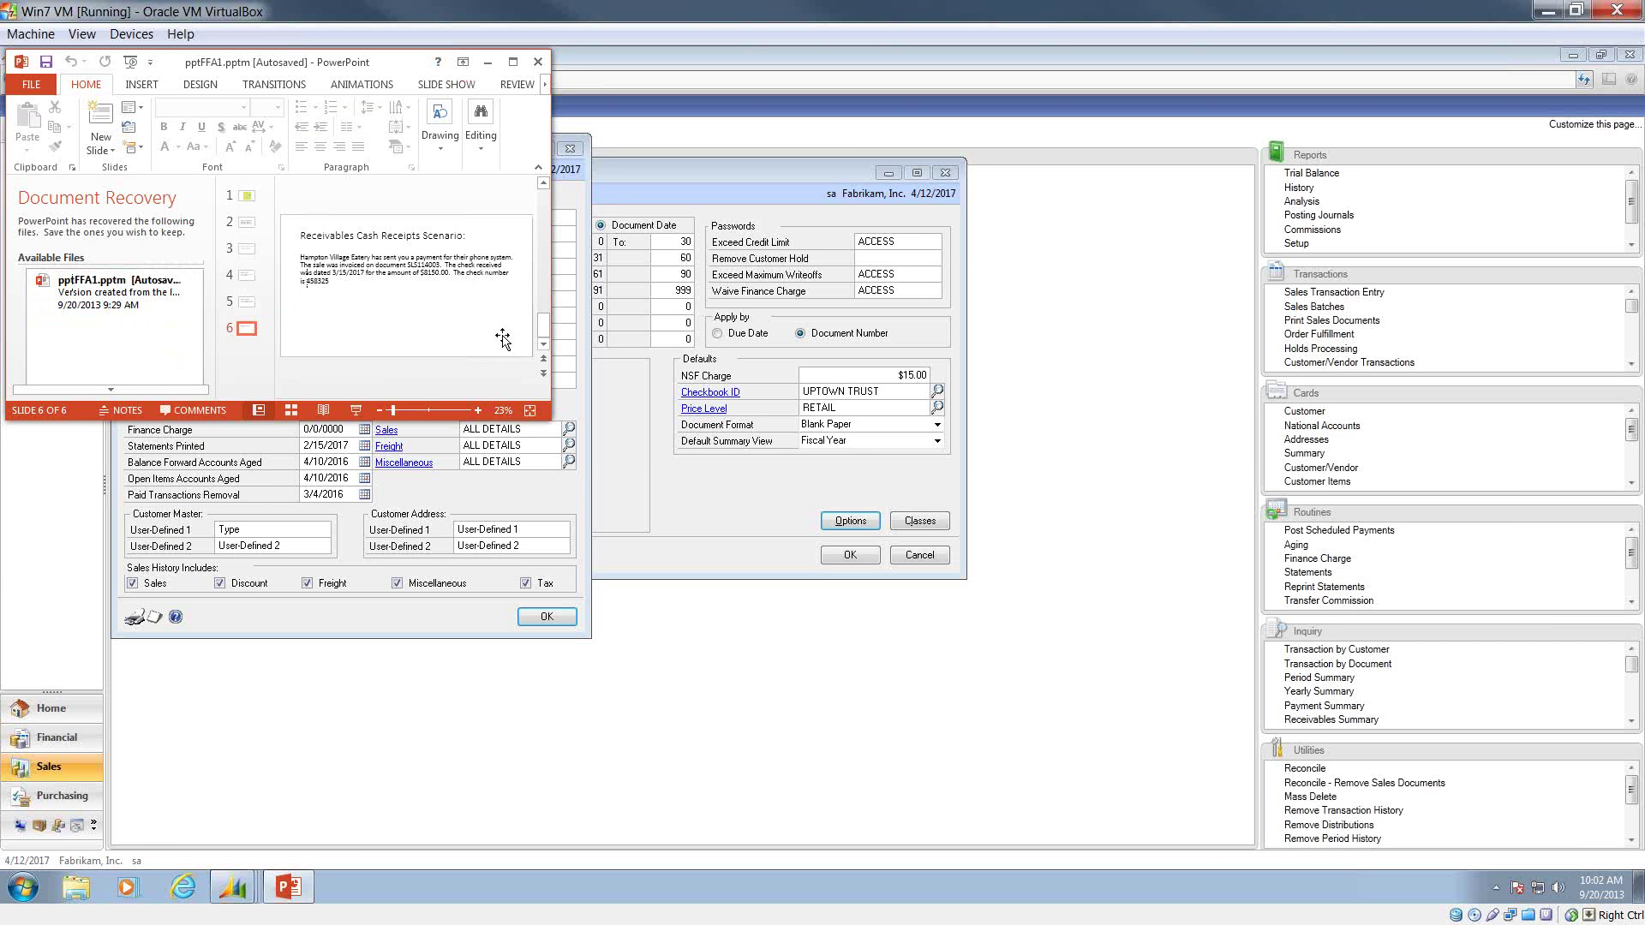
left_click(354, 411)
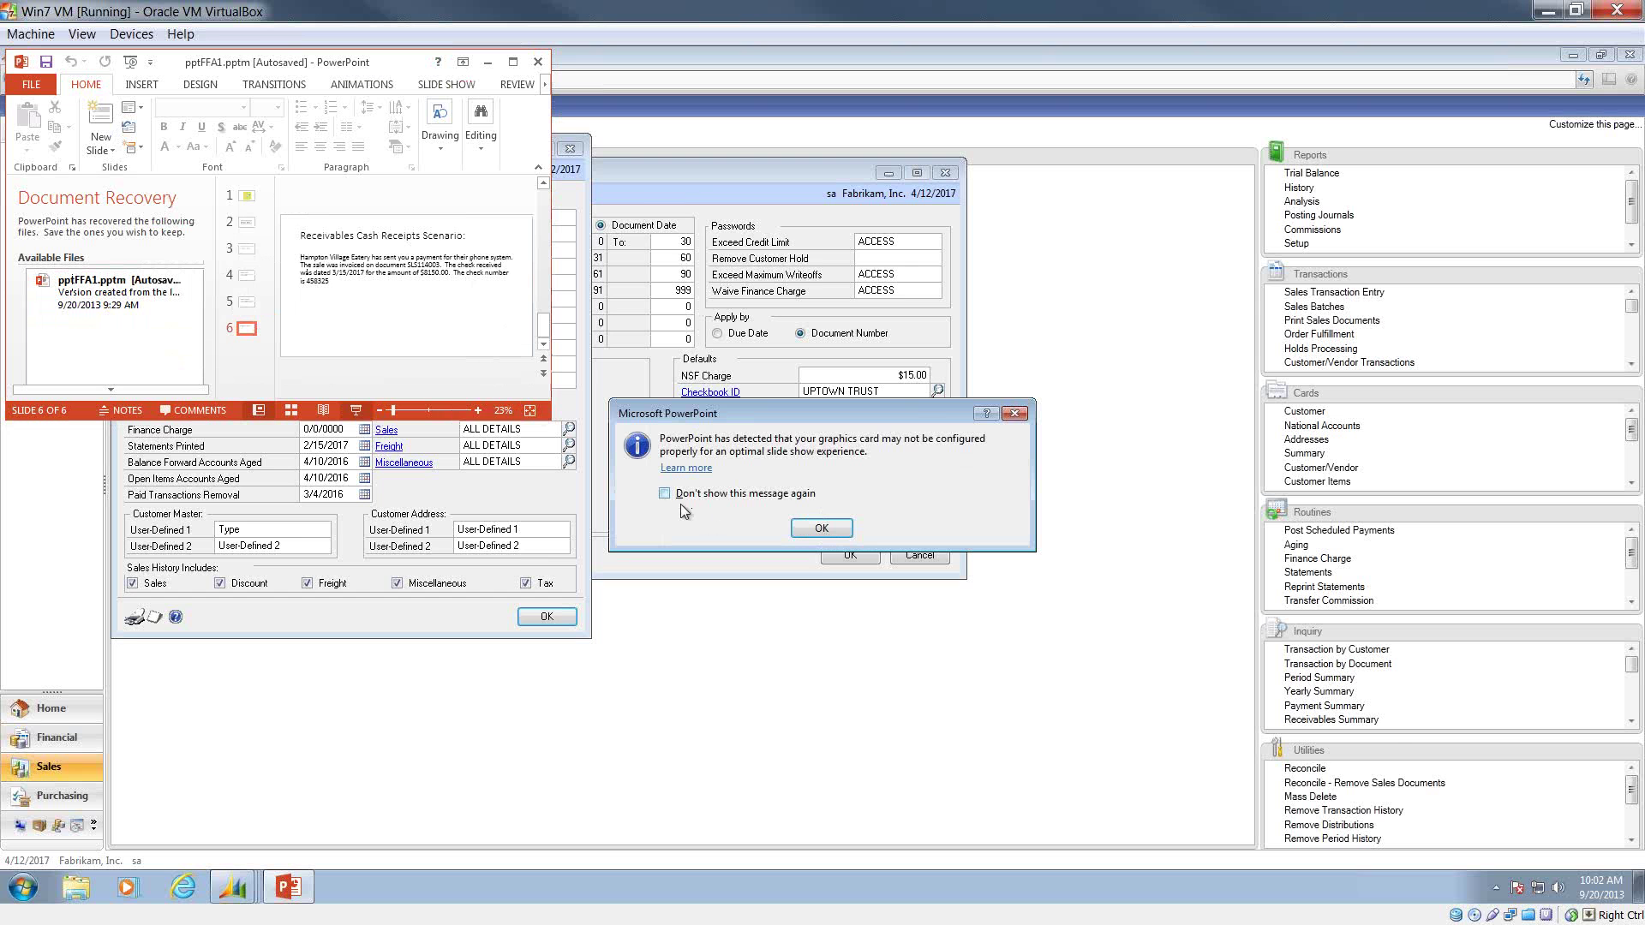
left_click(803, 529)
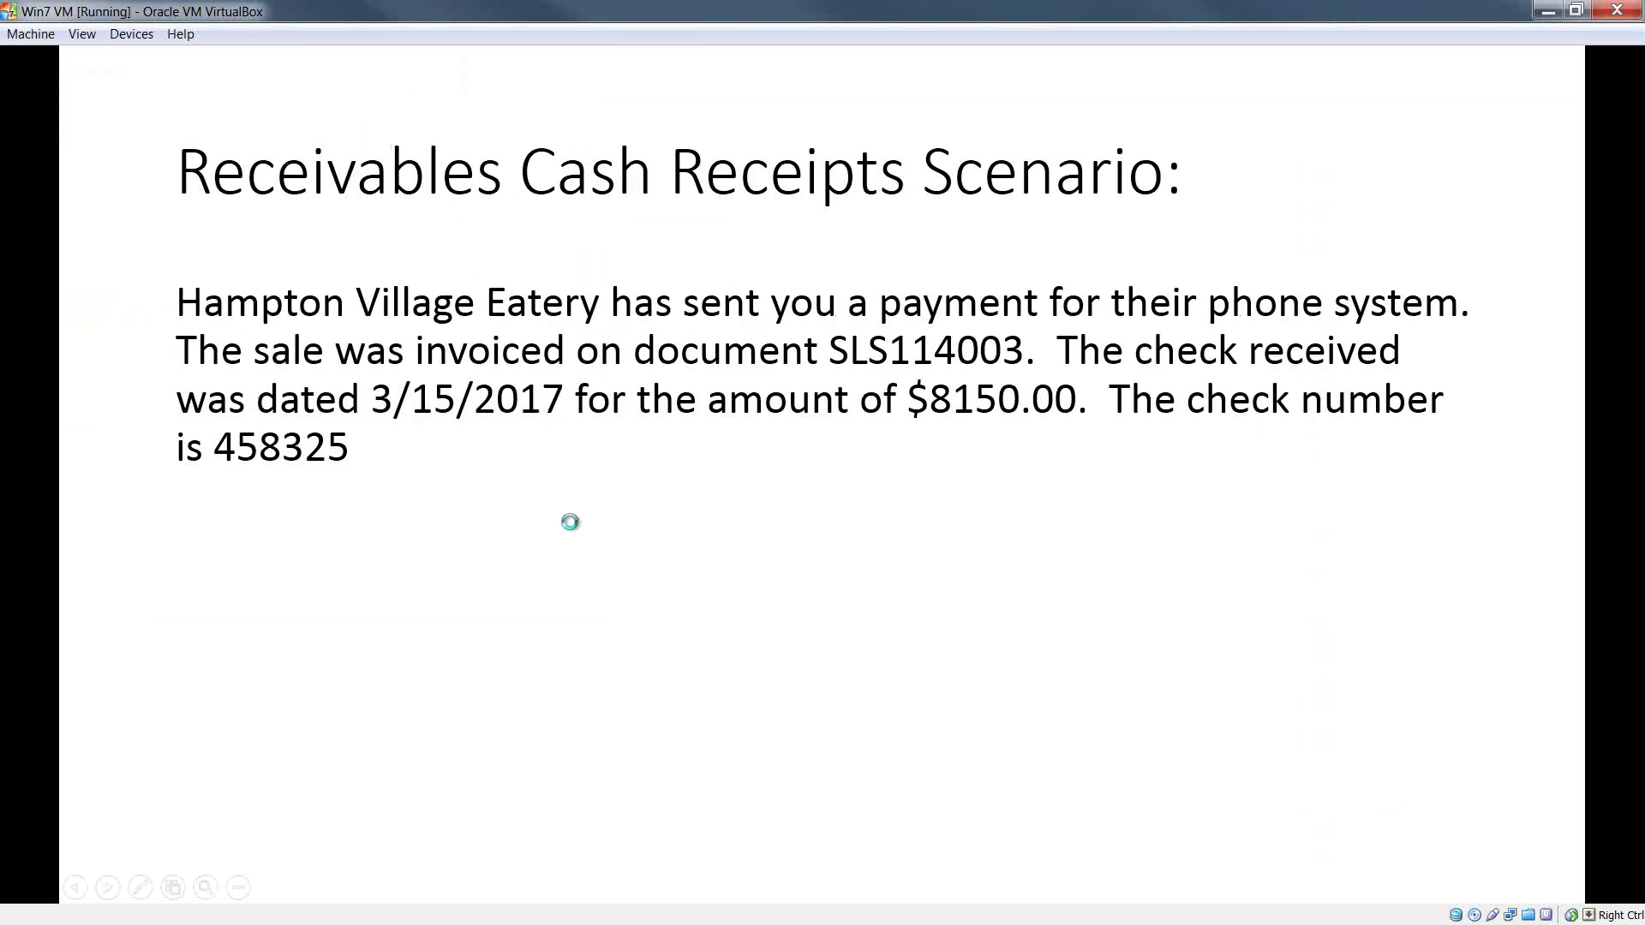
scroll(566, 512, "up", 4)
scroll(568, 507, "down", 1)
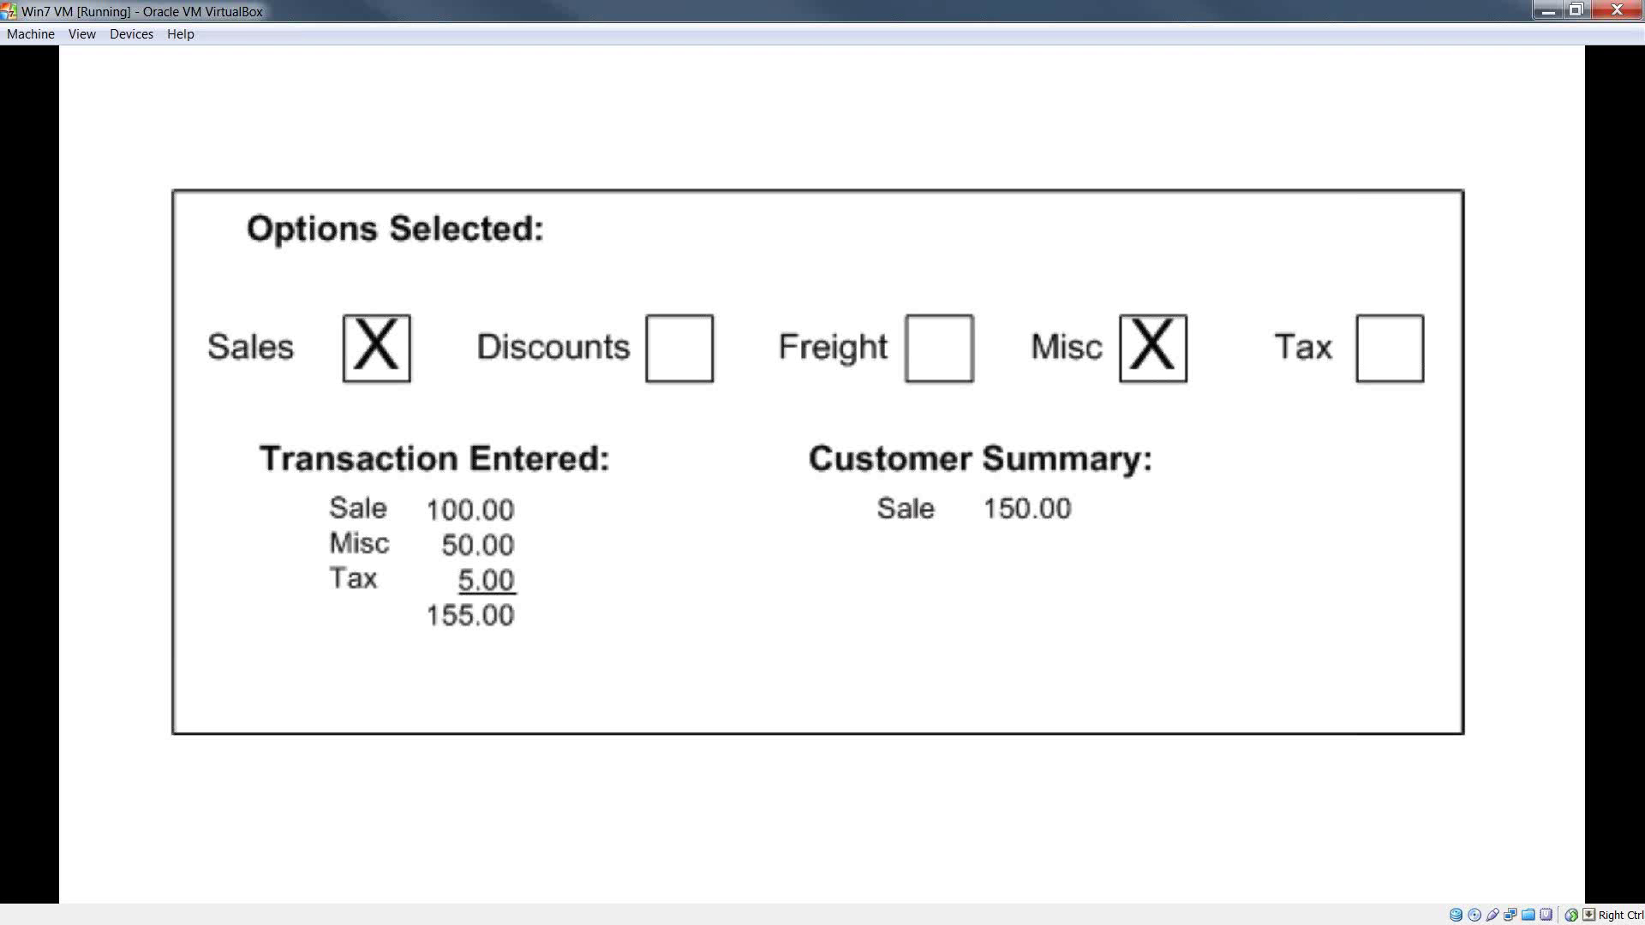
key("Escape")
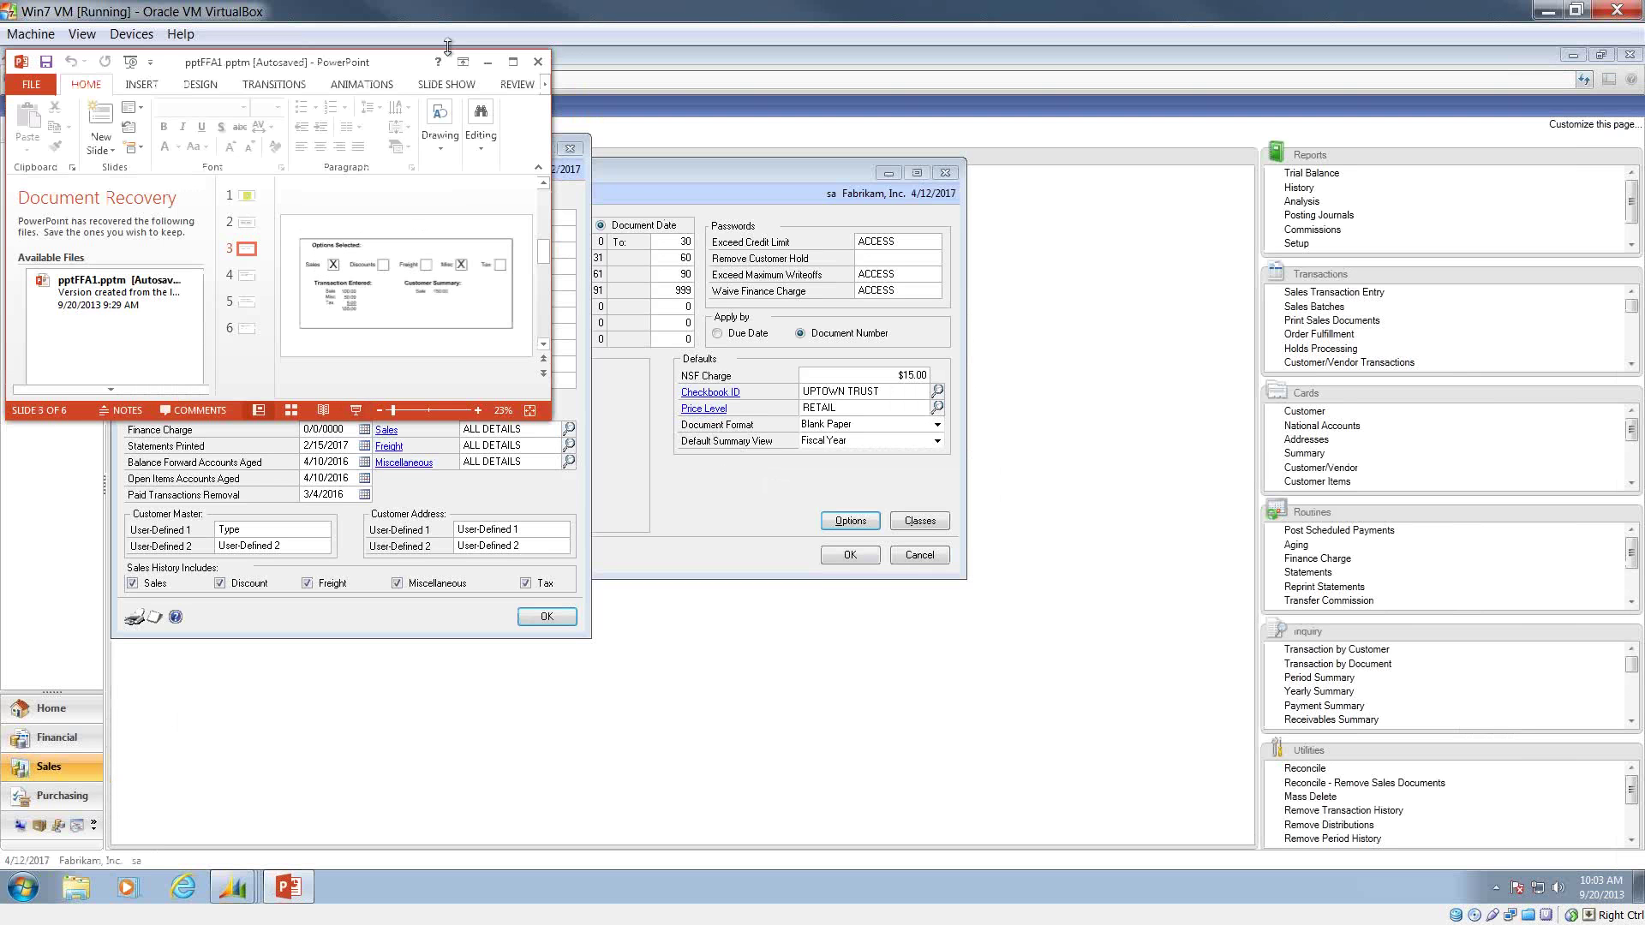
left_click(488, 62)
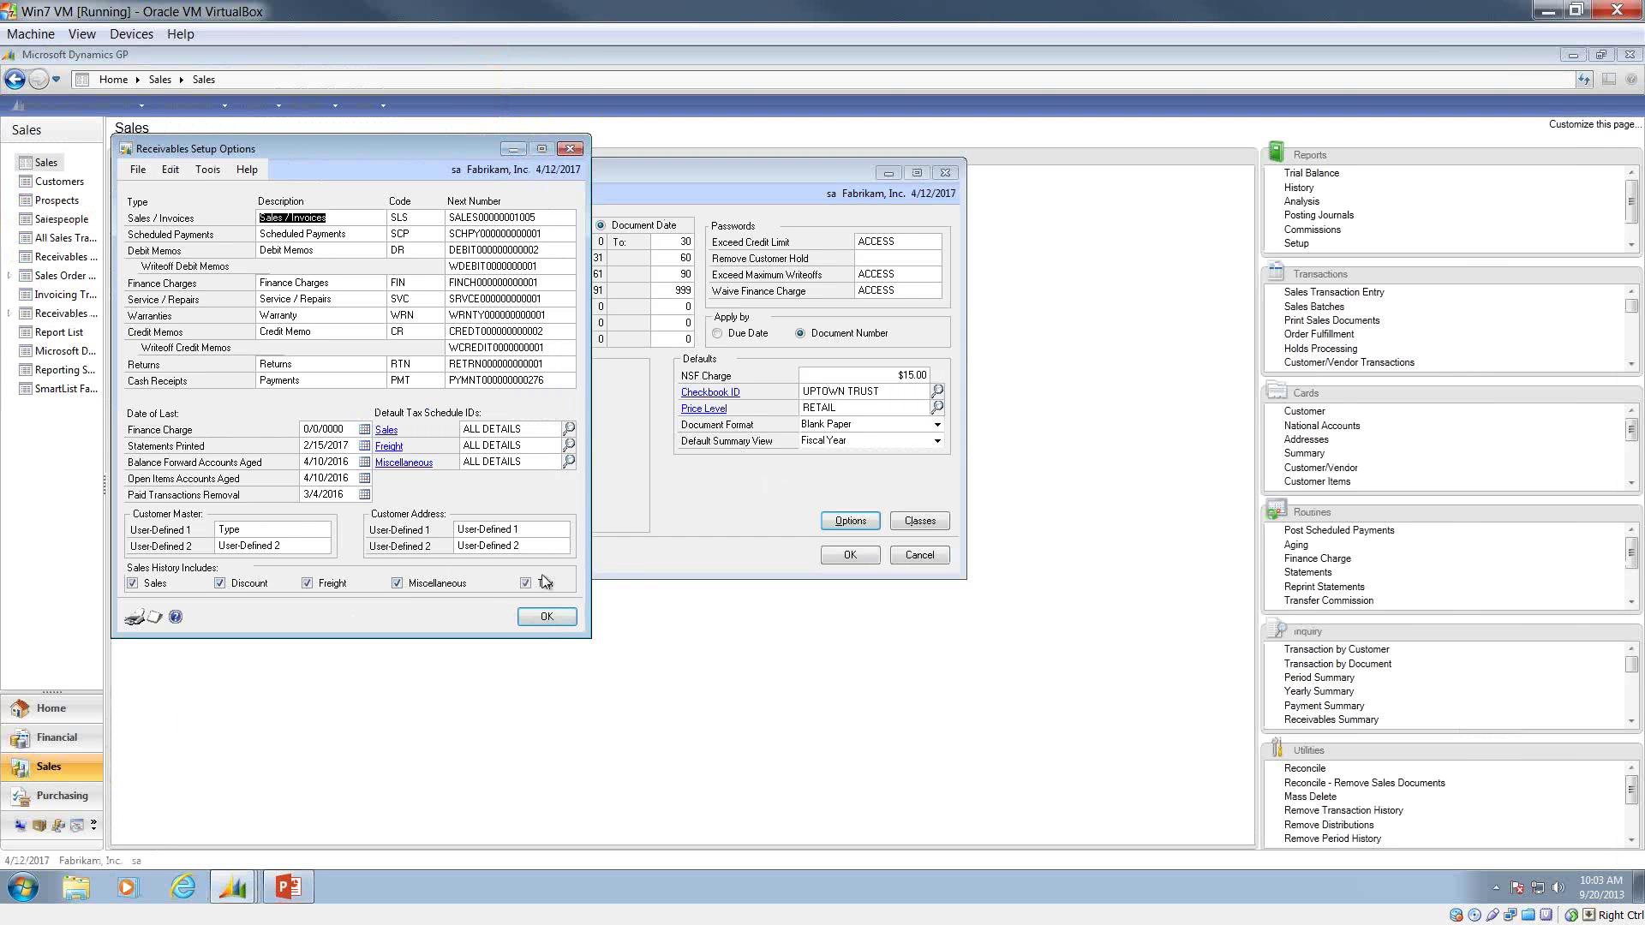
Accept the Receivables Setup Options and open Customer Class Setup from Receivables Management Setup.
left_click(567, 615)
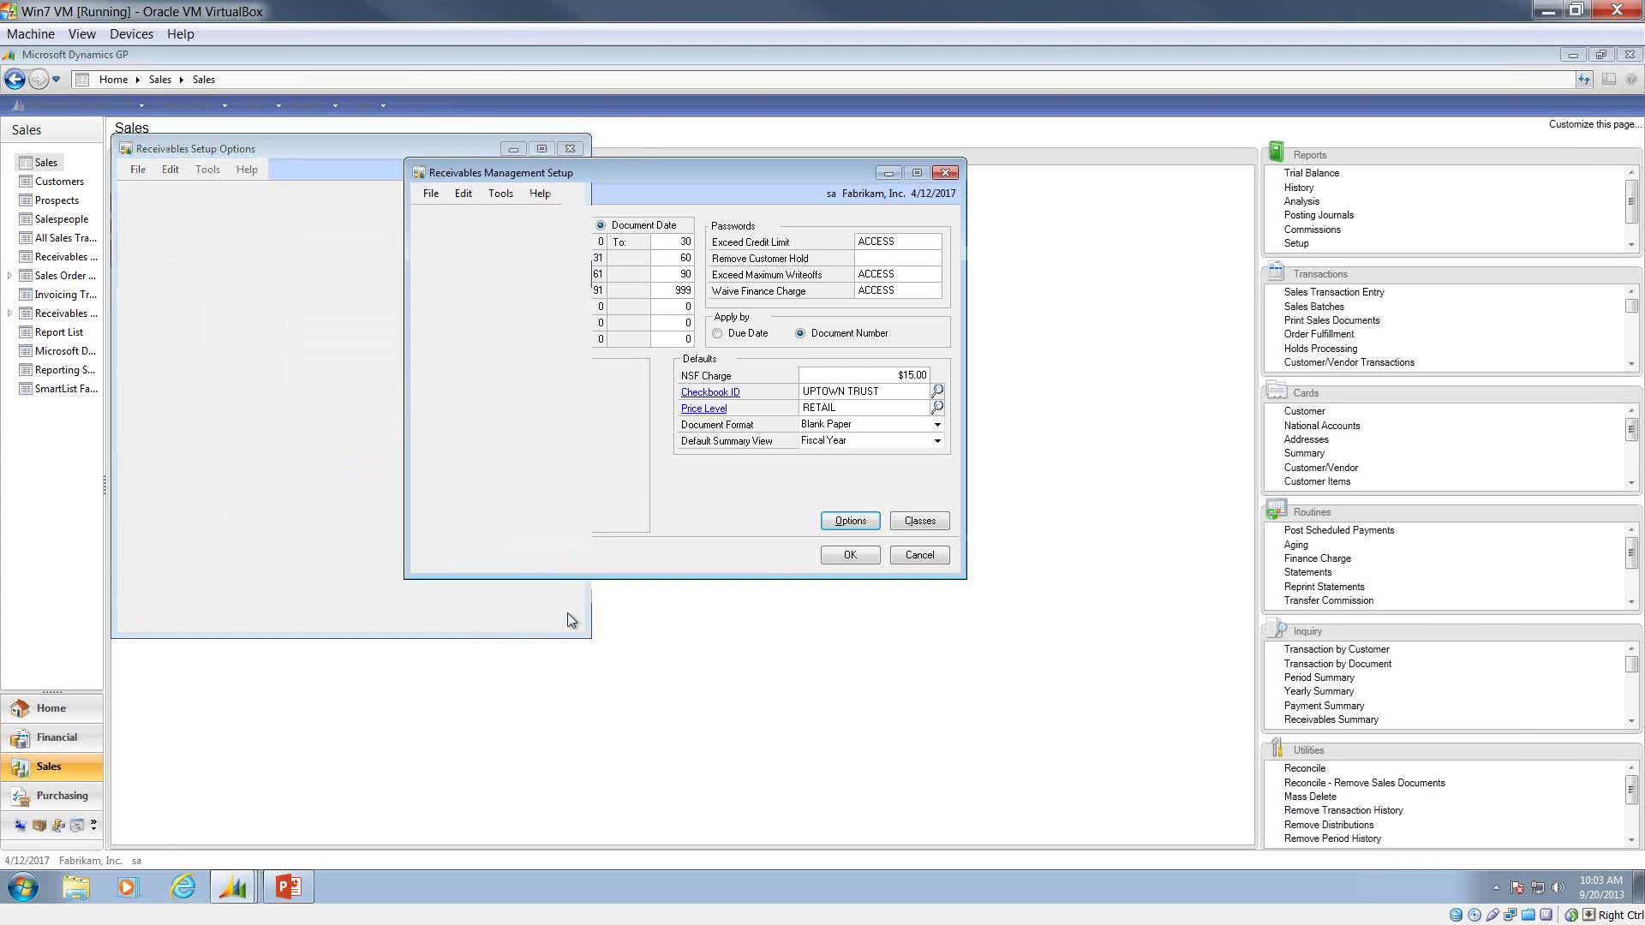
left_click(918, 521)
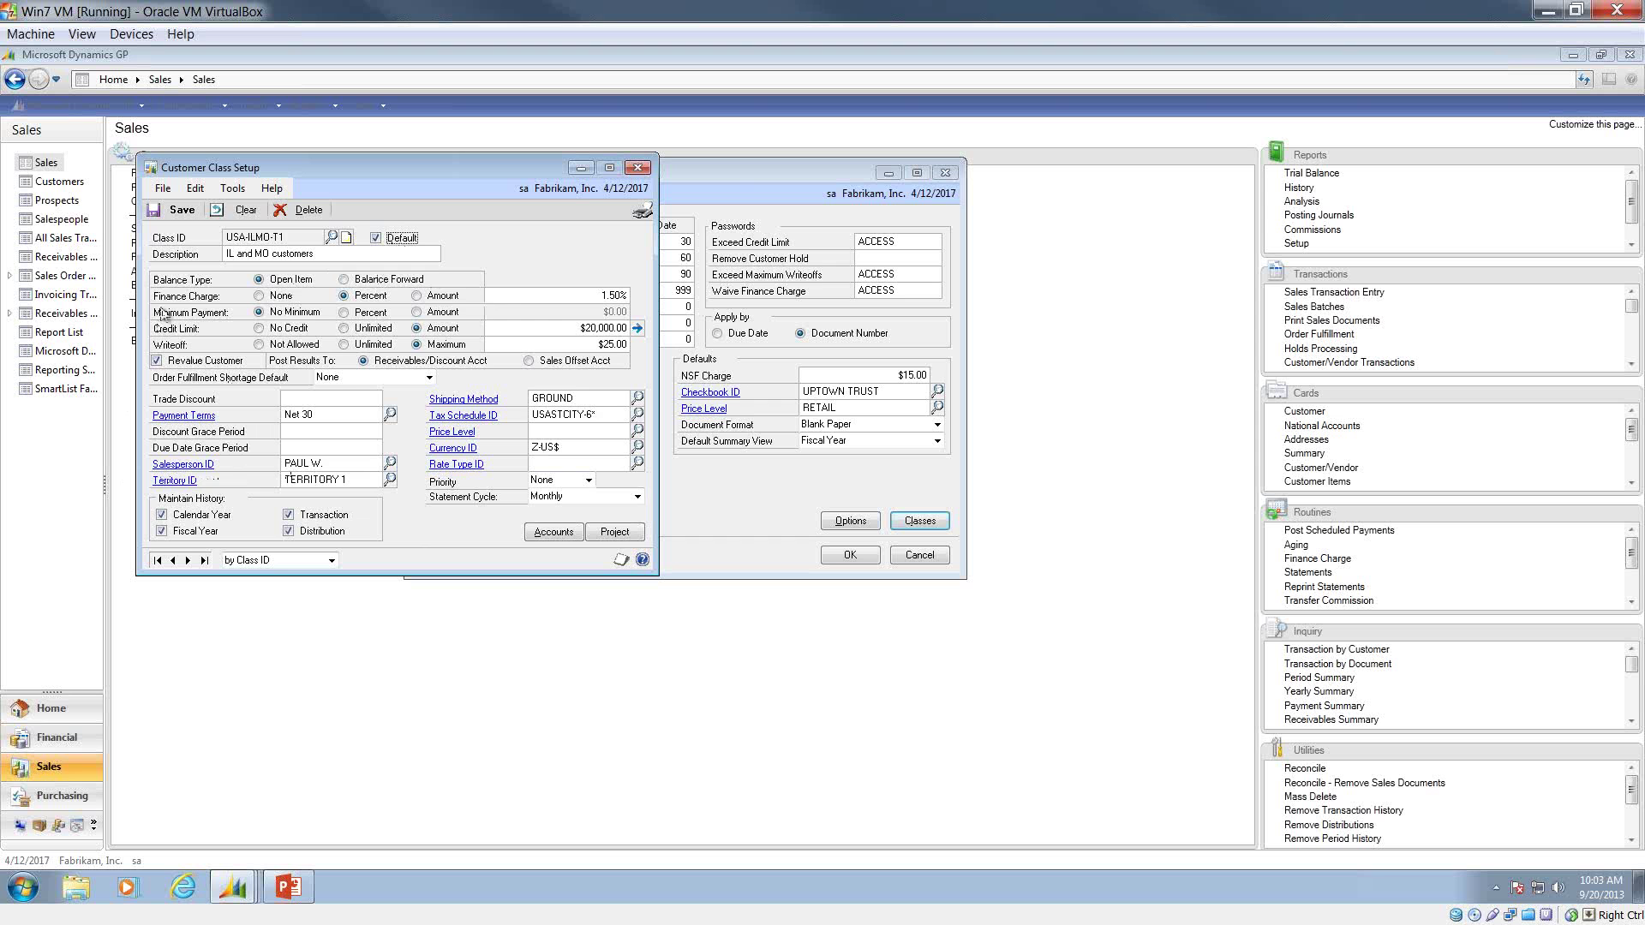
Clear the loaded customer class and start a new class with ID MD and description MD Customers.
left_click(244, 210)
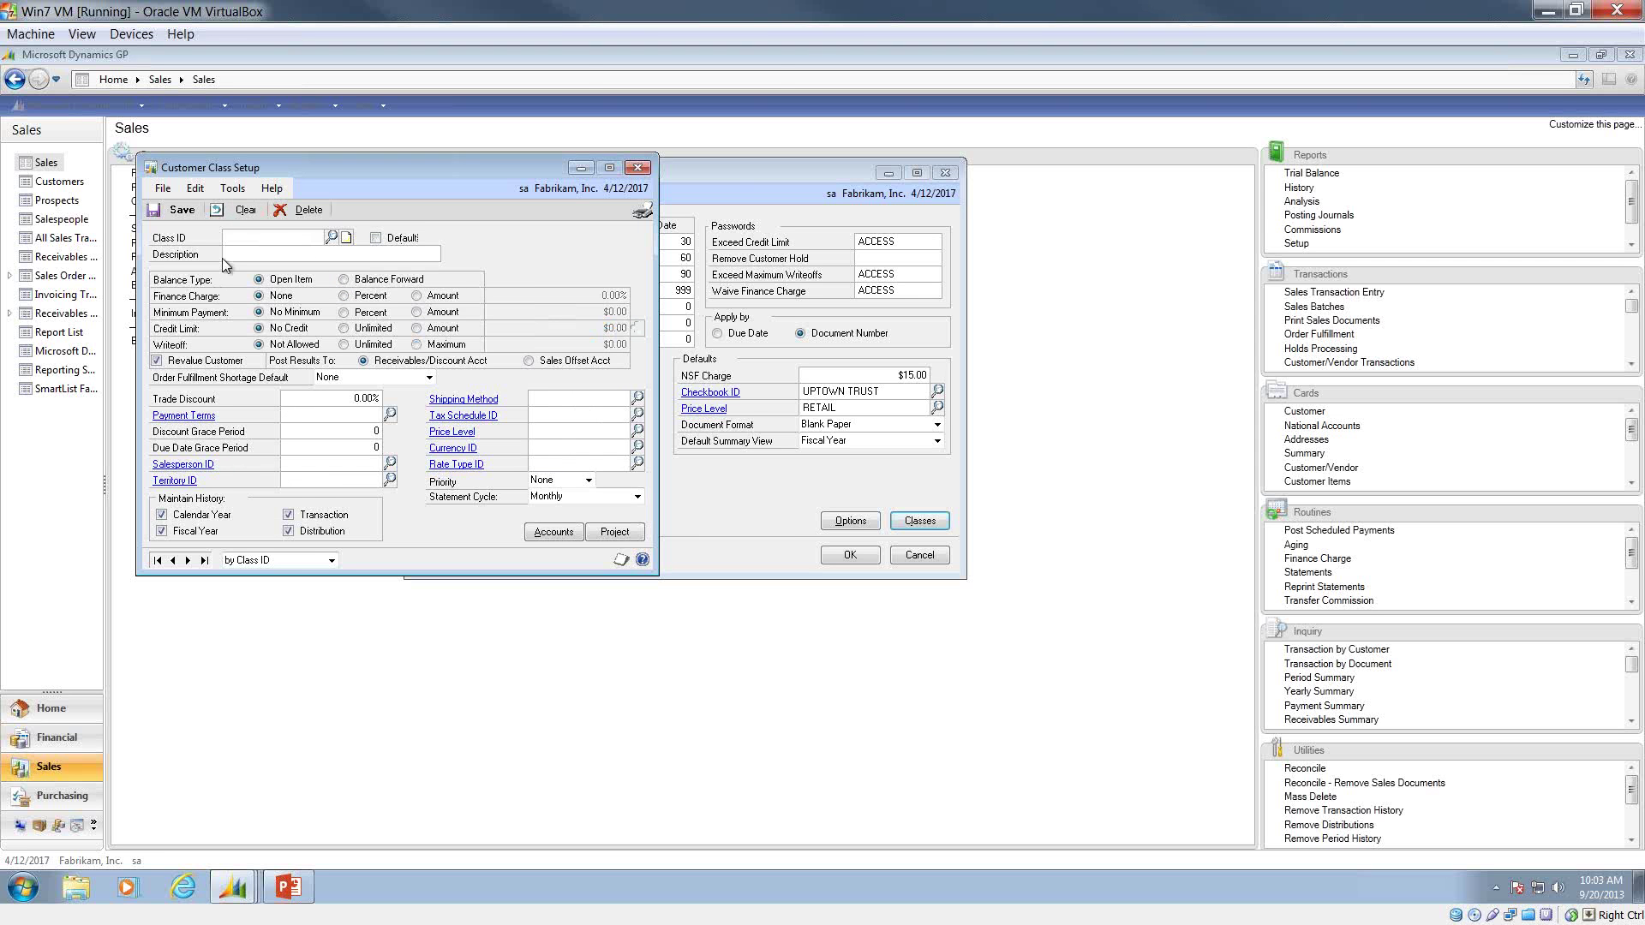
type("MD")
key("Tab")
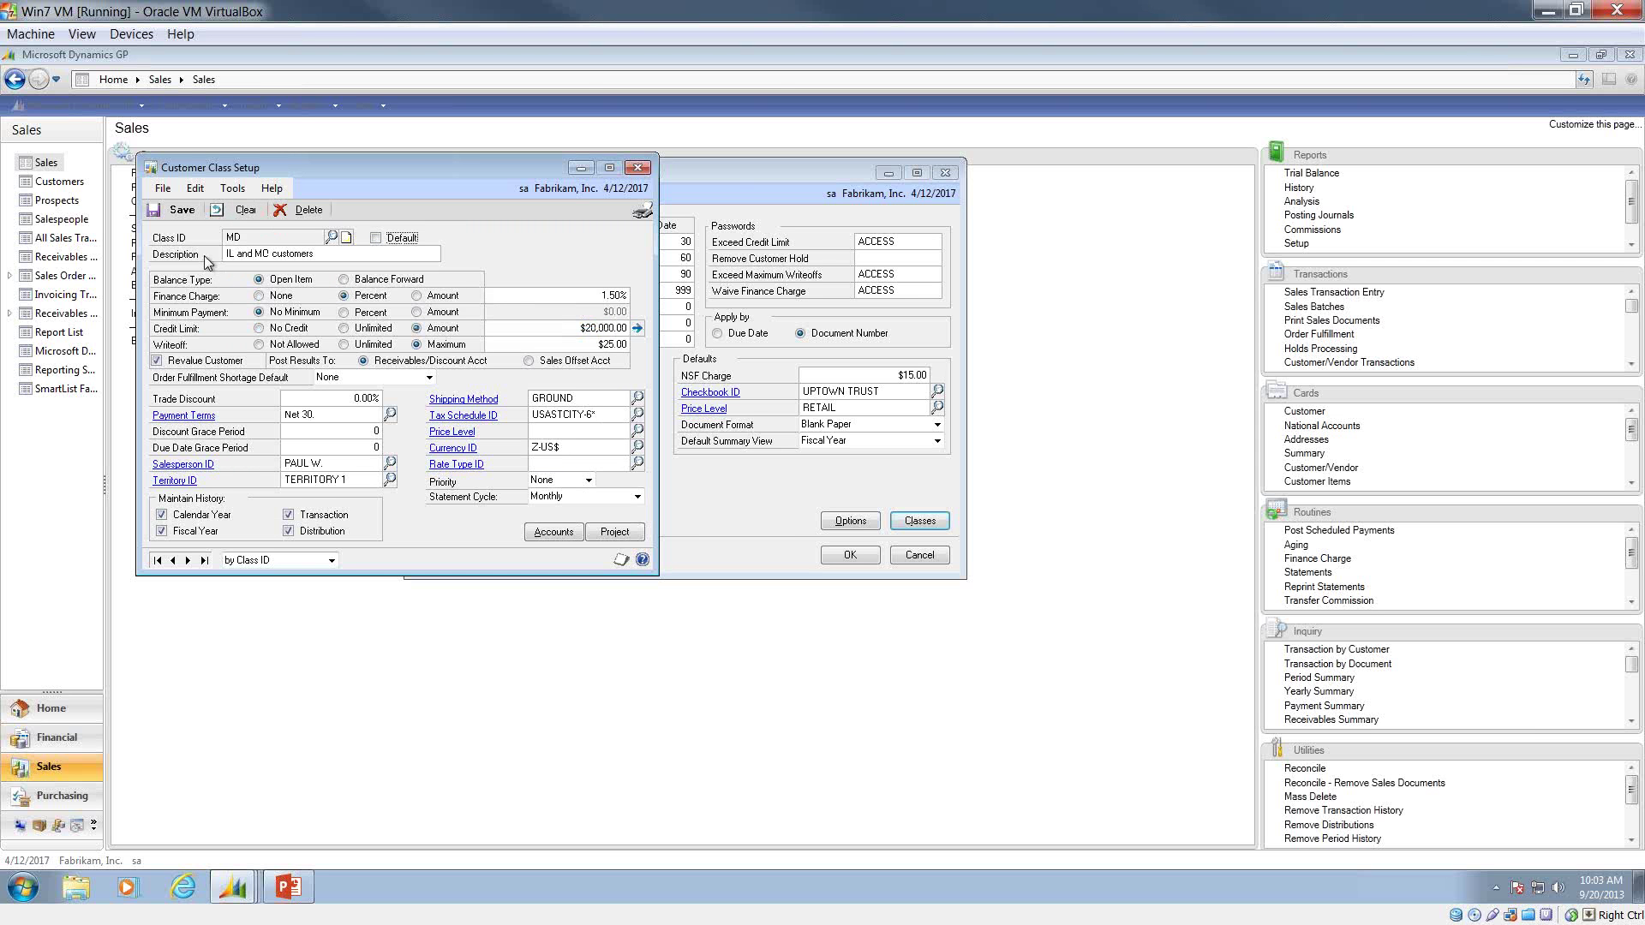
double_click(253, 250)
type("MO")
left_click_drag(317, 254, 174, 258)
type("MD Custome")
Keep the MD class's Order Fulfillment Shortage Default at None and select Net 30 as its payment terms.
left_click(429, 380)
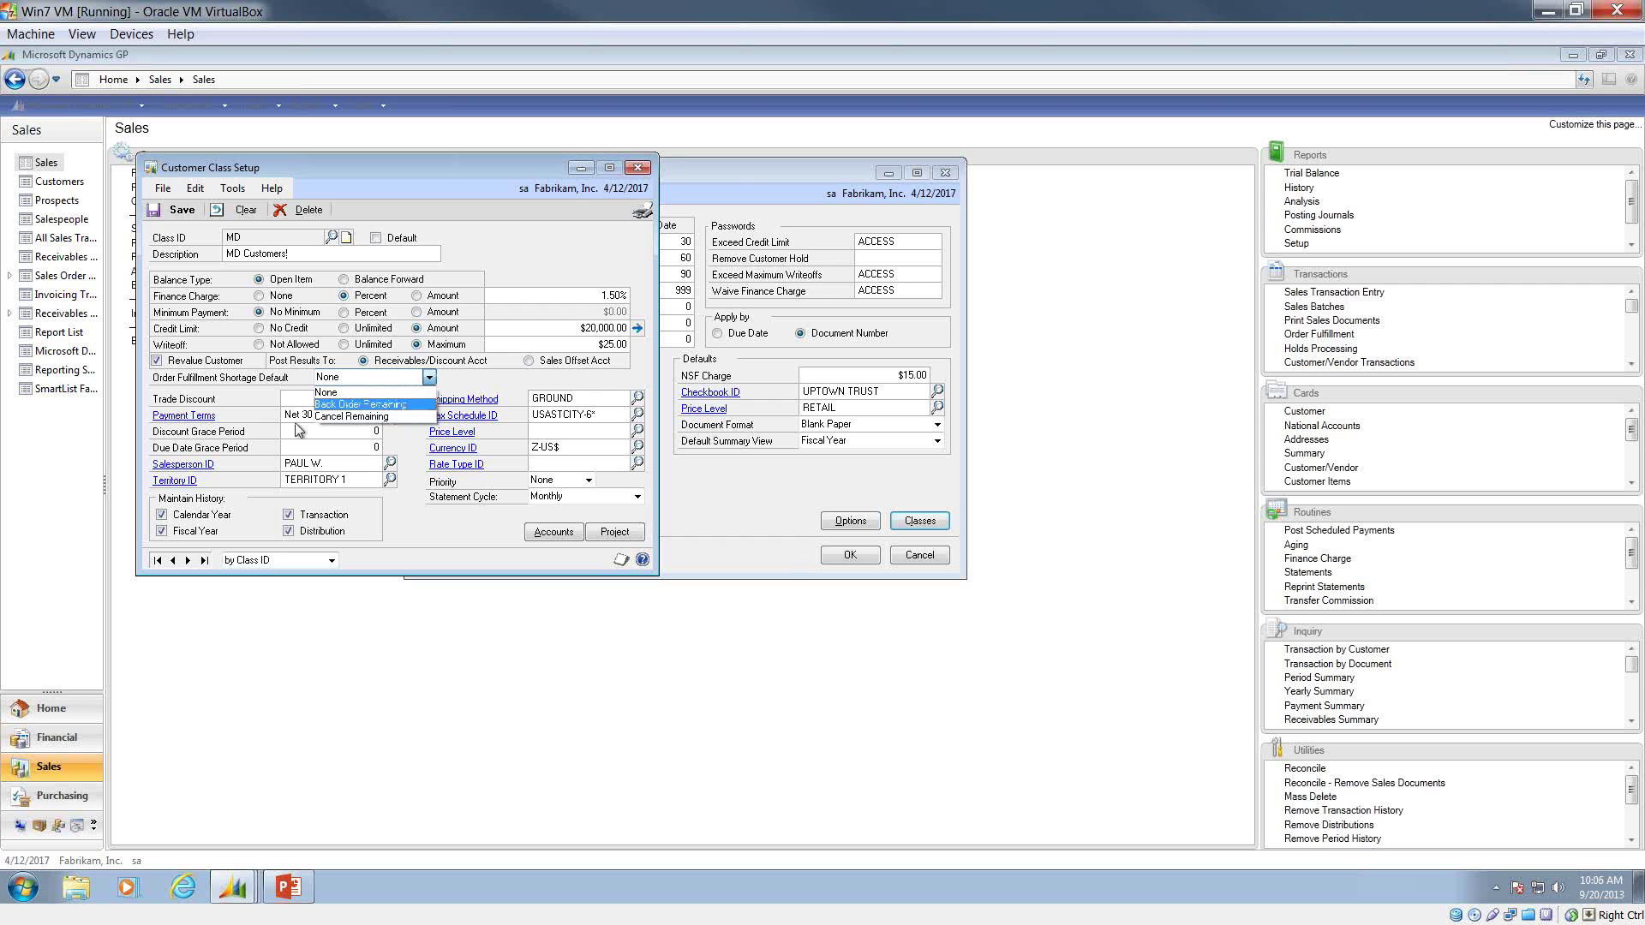
left_click(360, 392)
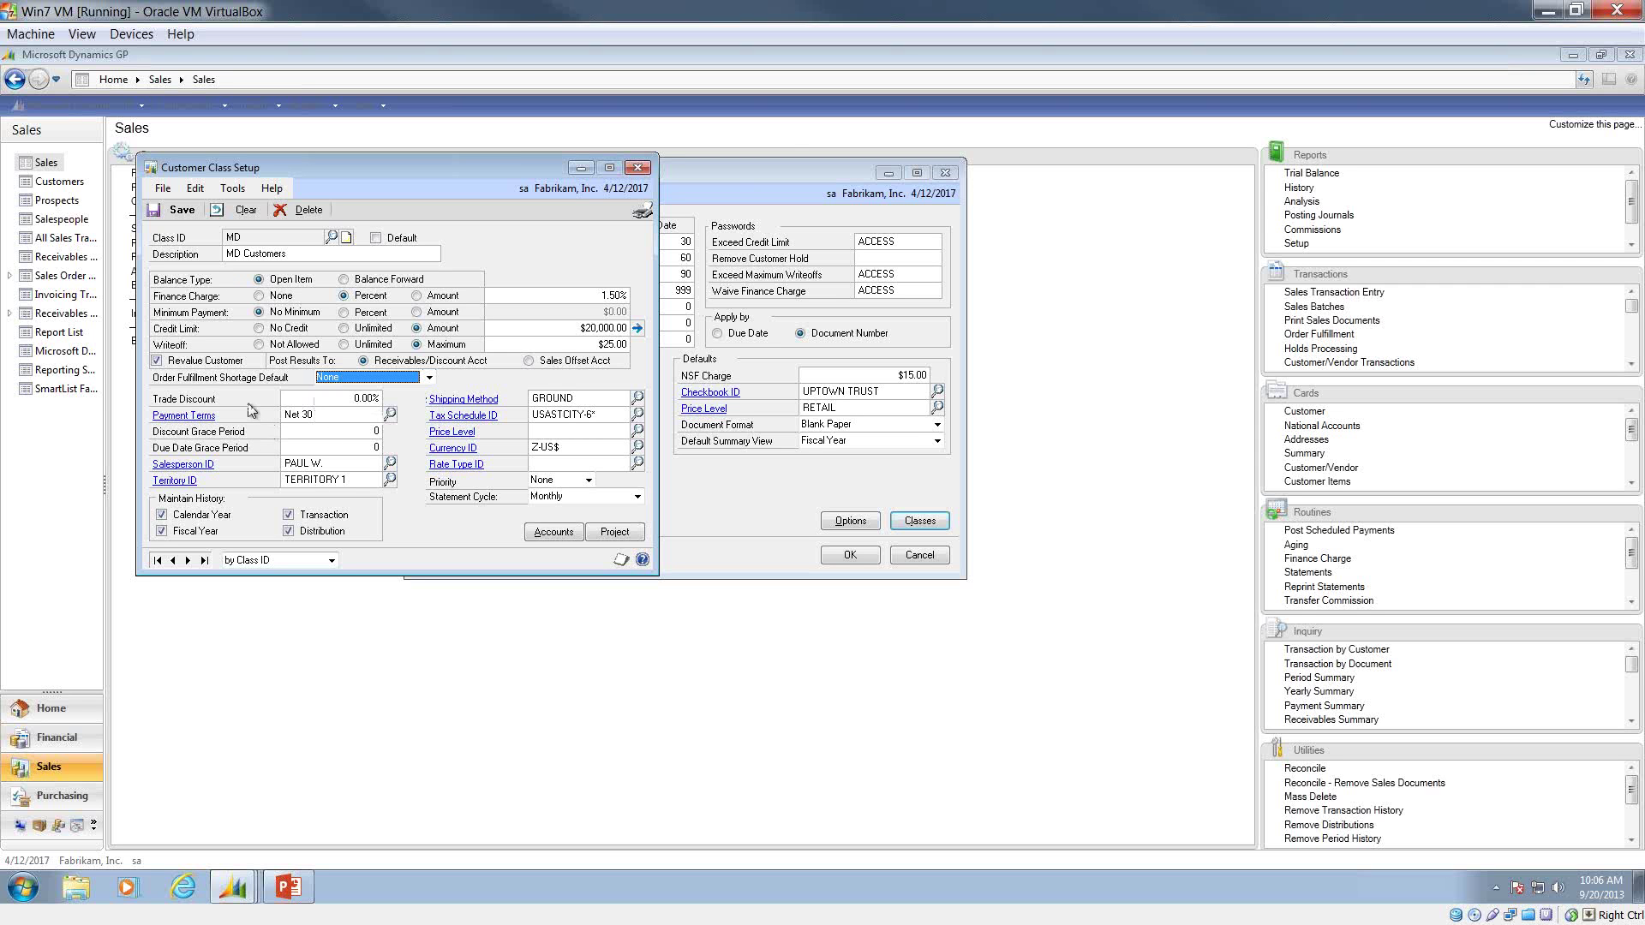
left_click(291, 413)
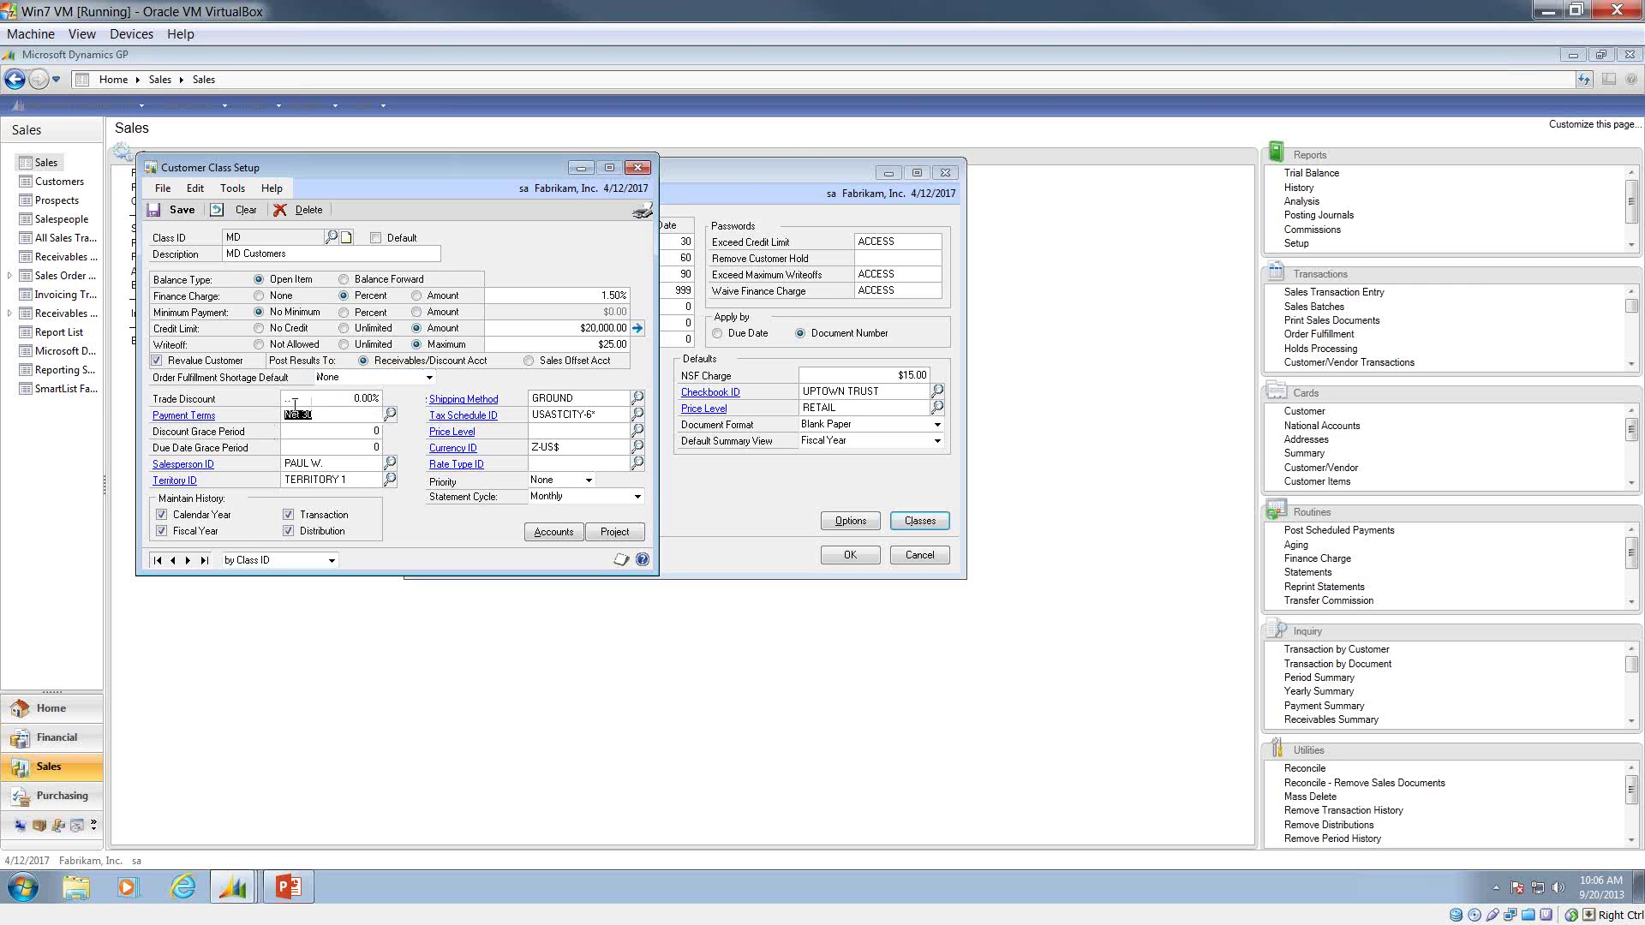
left_click(296, 401)
left_click(296, 416)
left_click(384, 418)
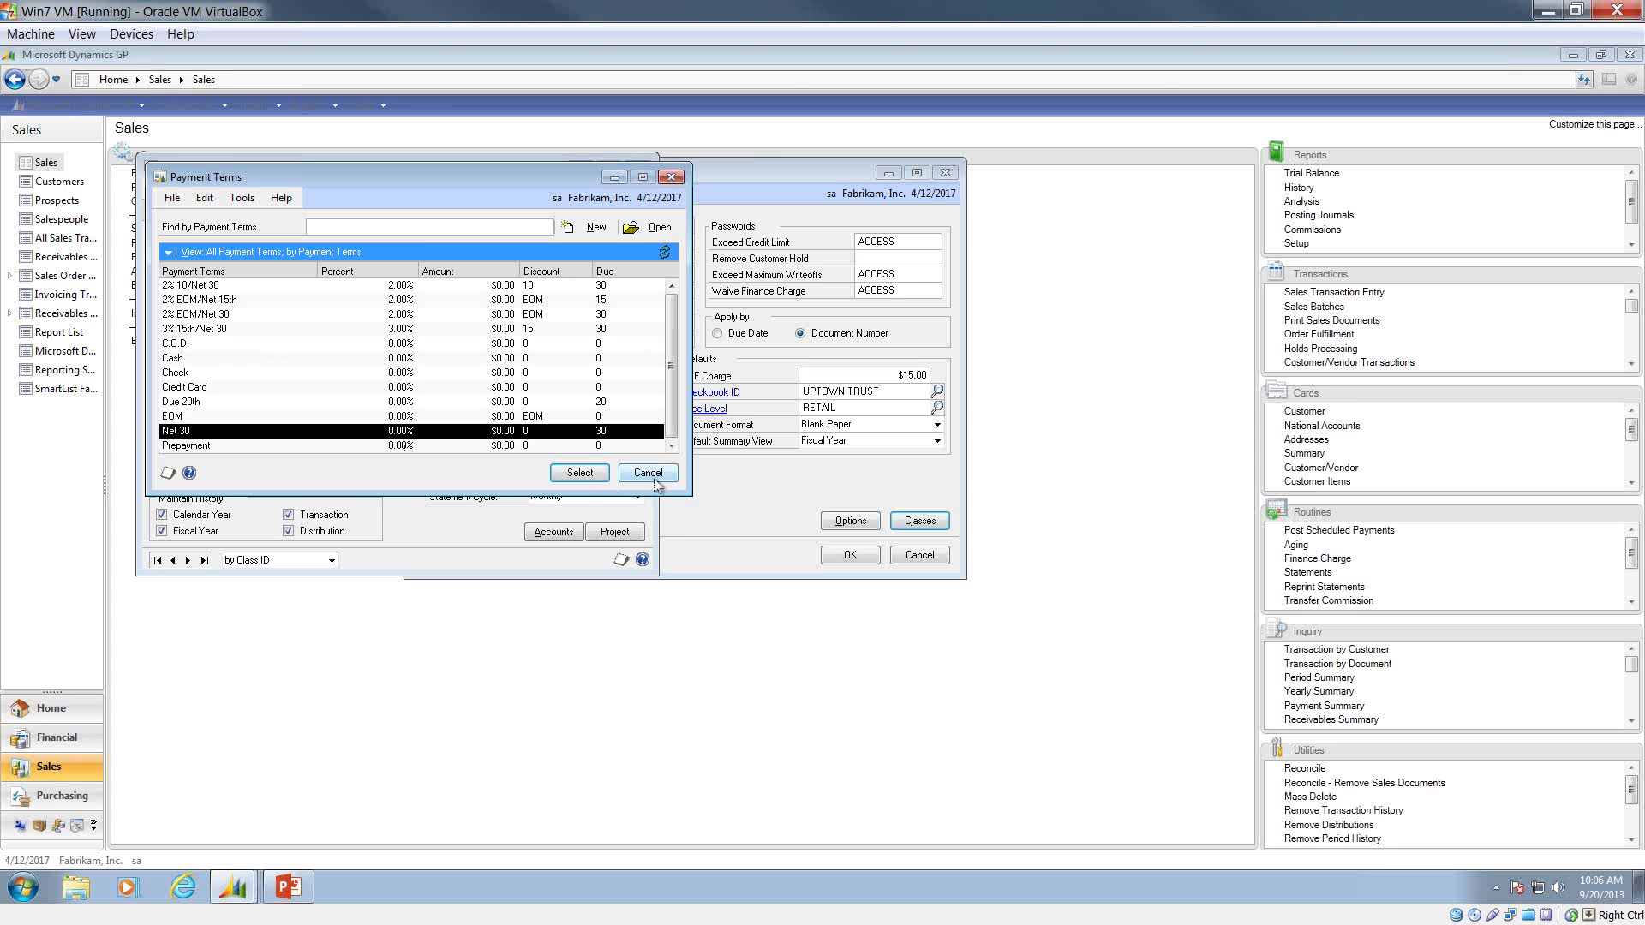
left_click(579, 473)
left_click(369, 445)
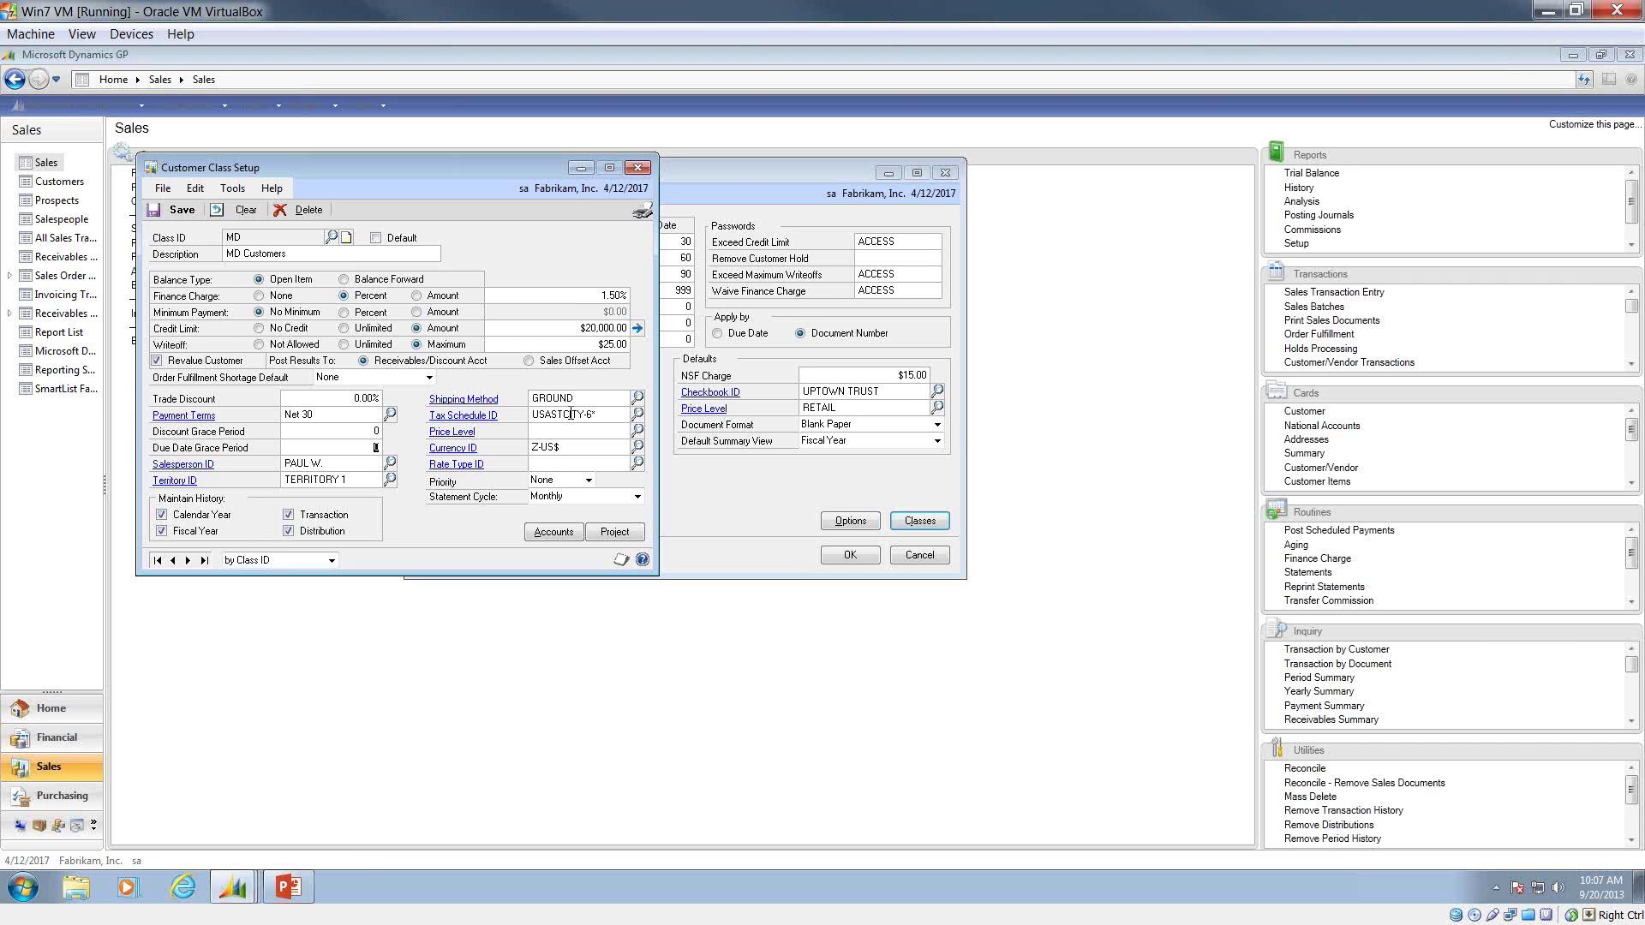
Keep the Monthly statement cycle, review the MD class's posting accounts, and save the class.
left_click(542, 498)
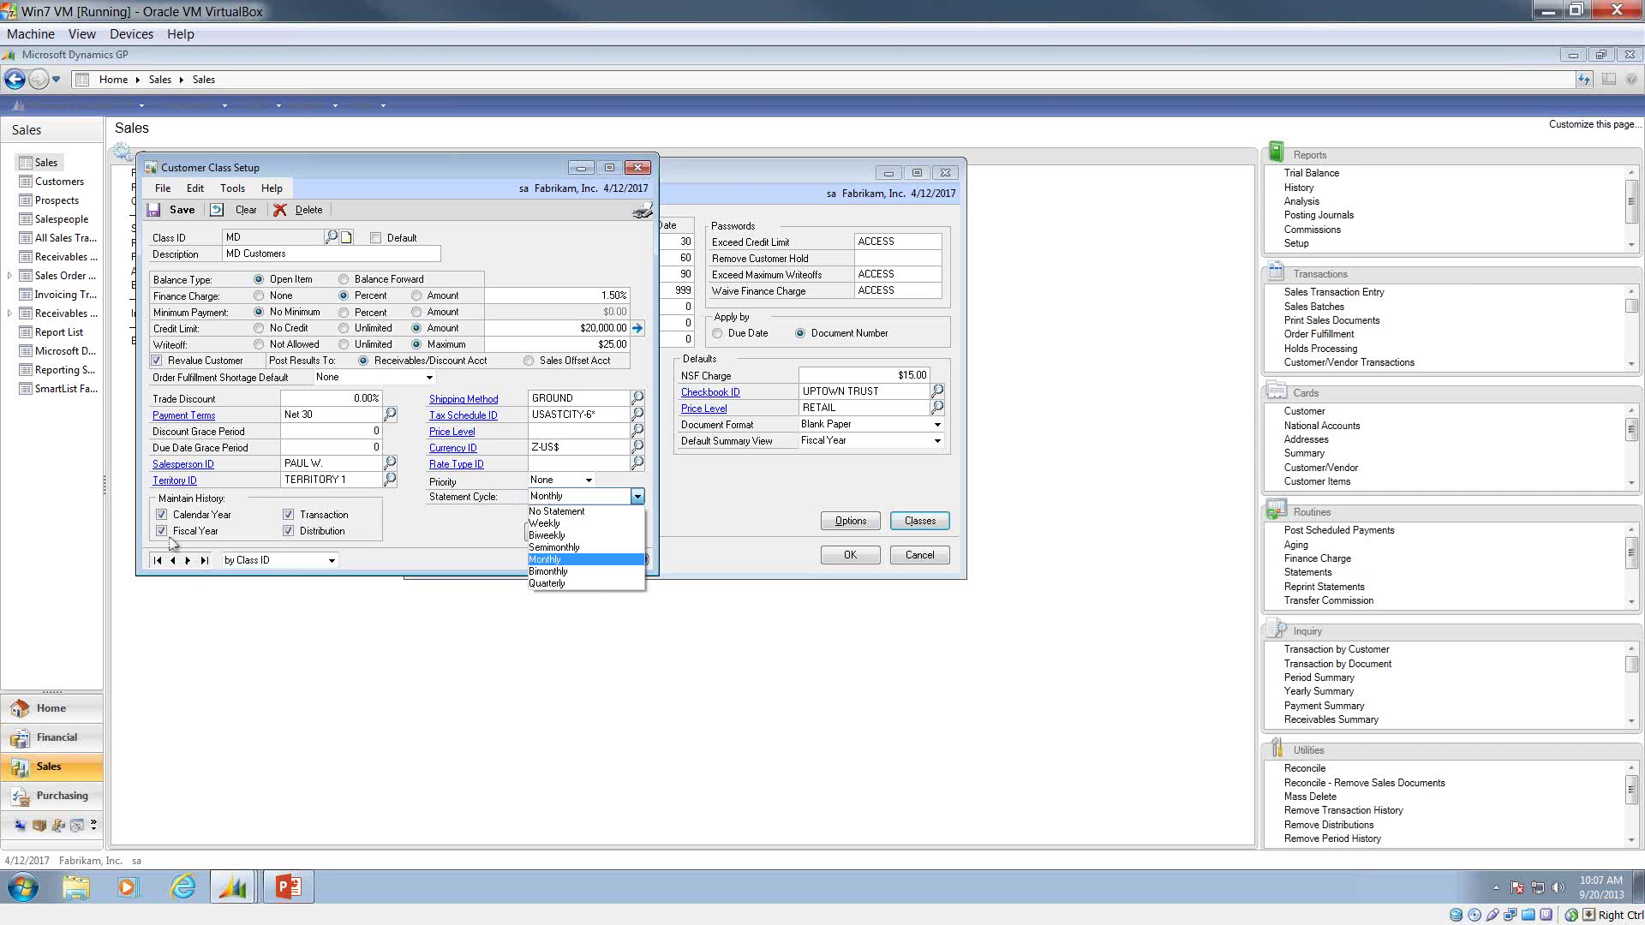
left_click(407, 528)
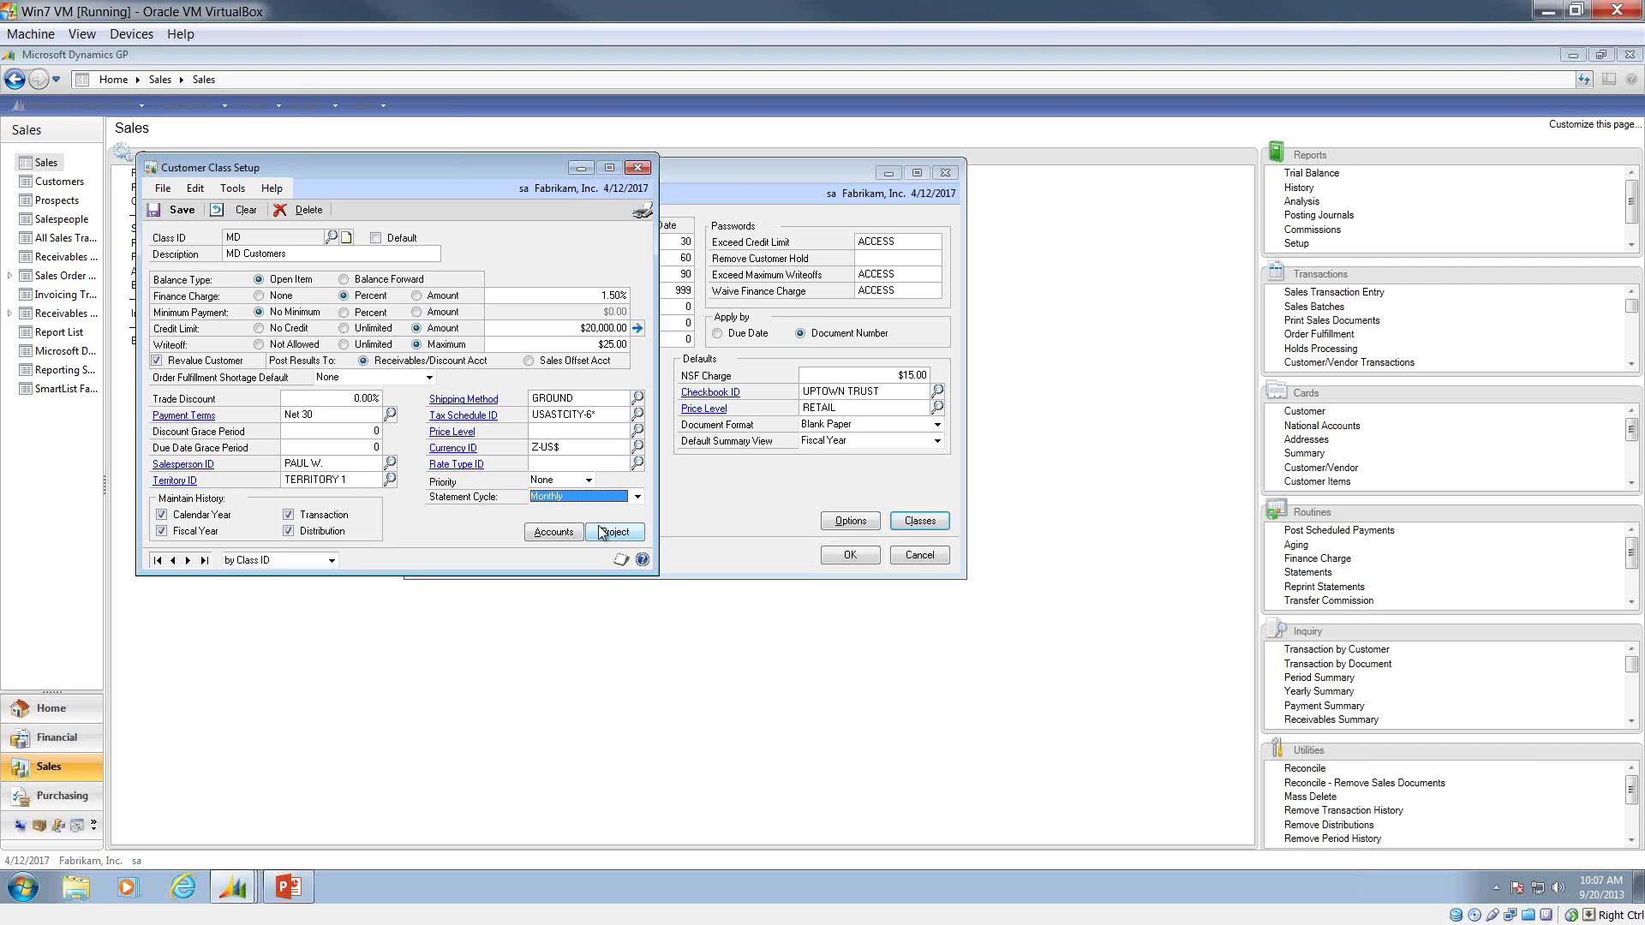
left_click(553, 532)
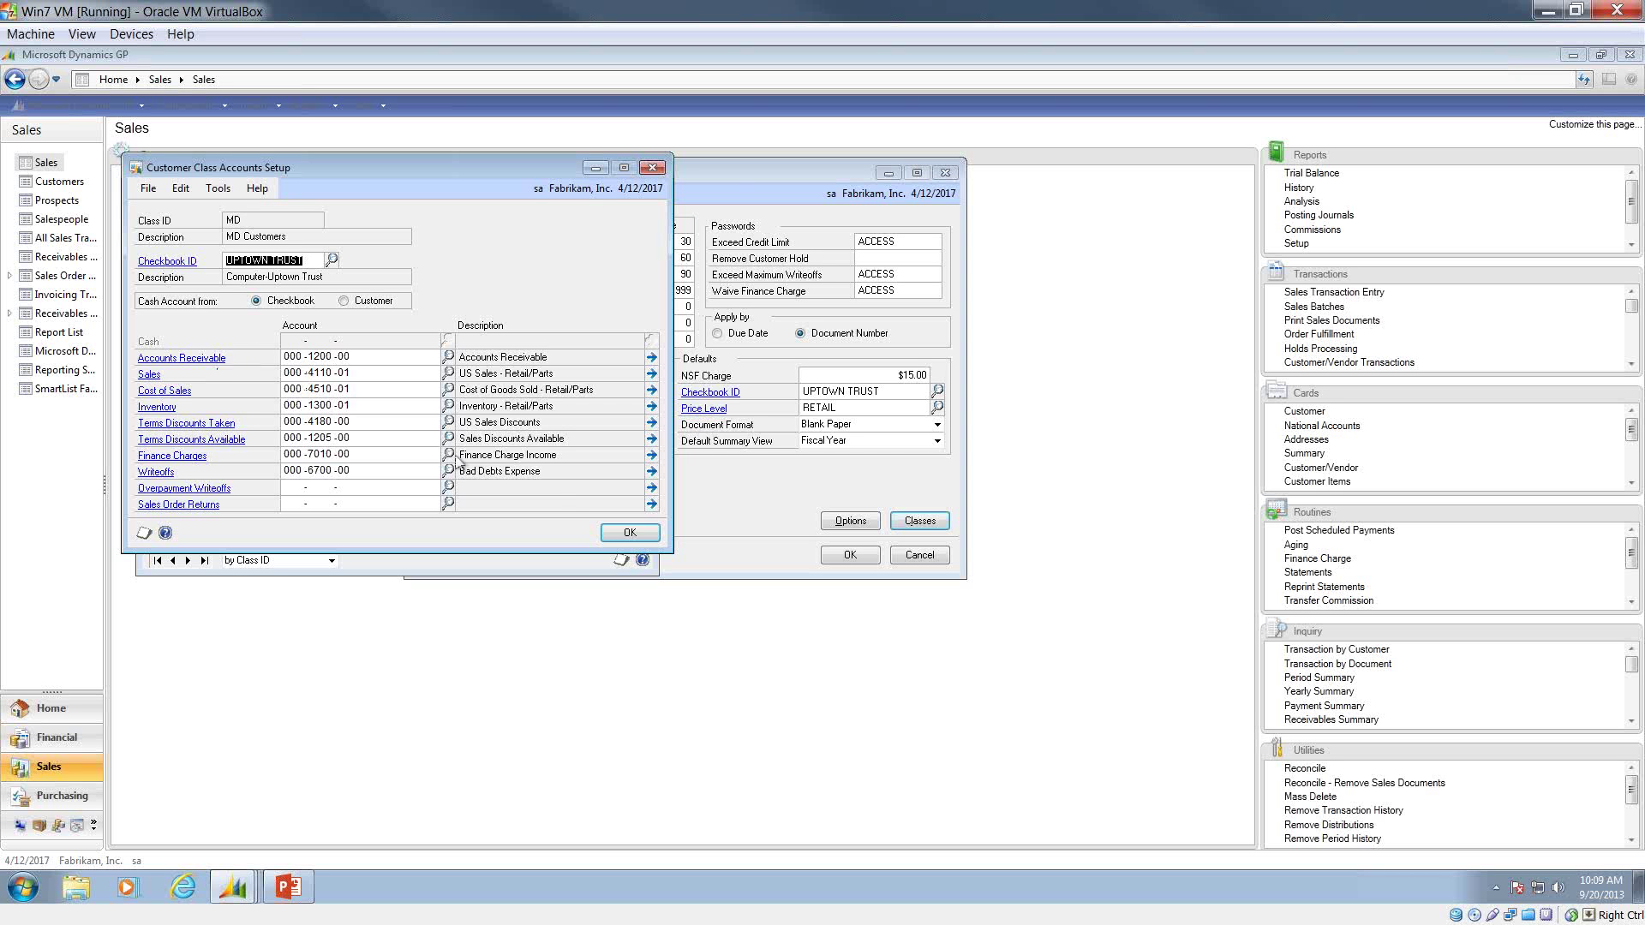
left_click(630, 533)
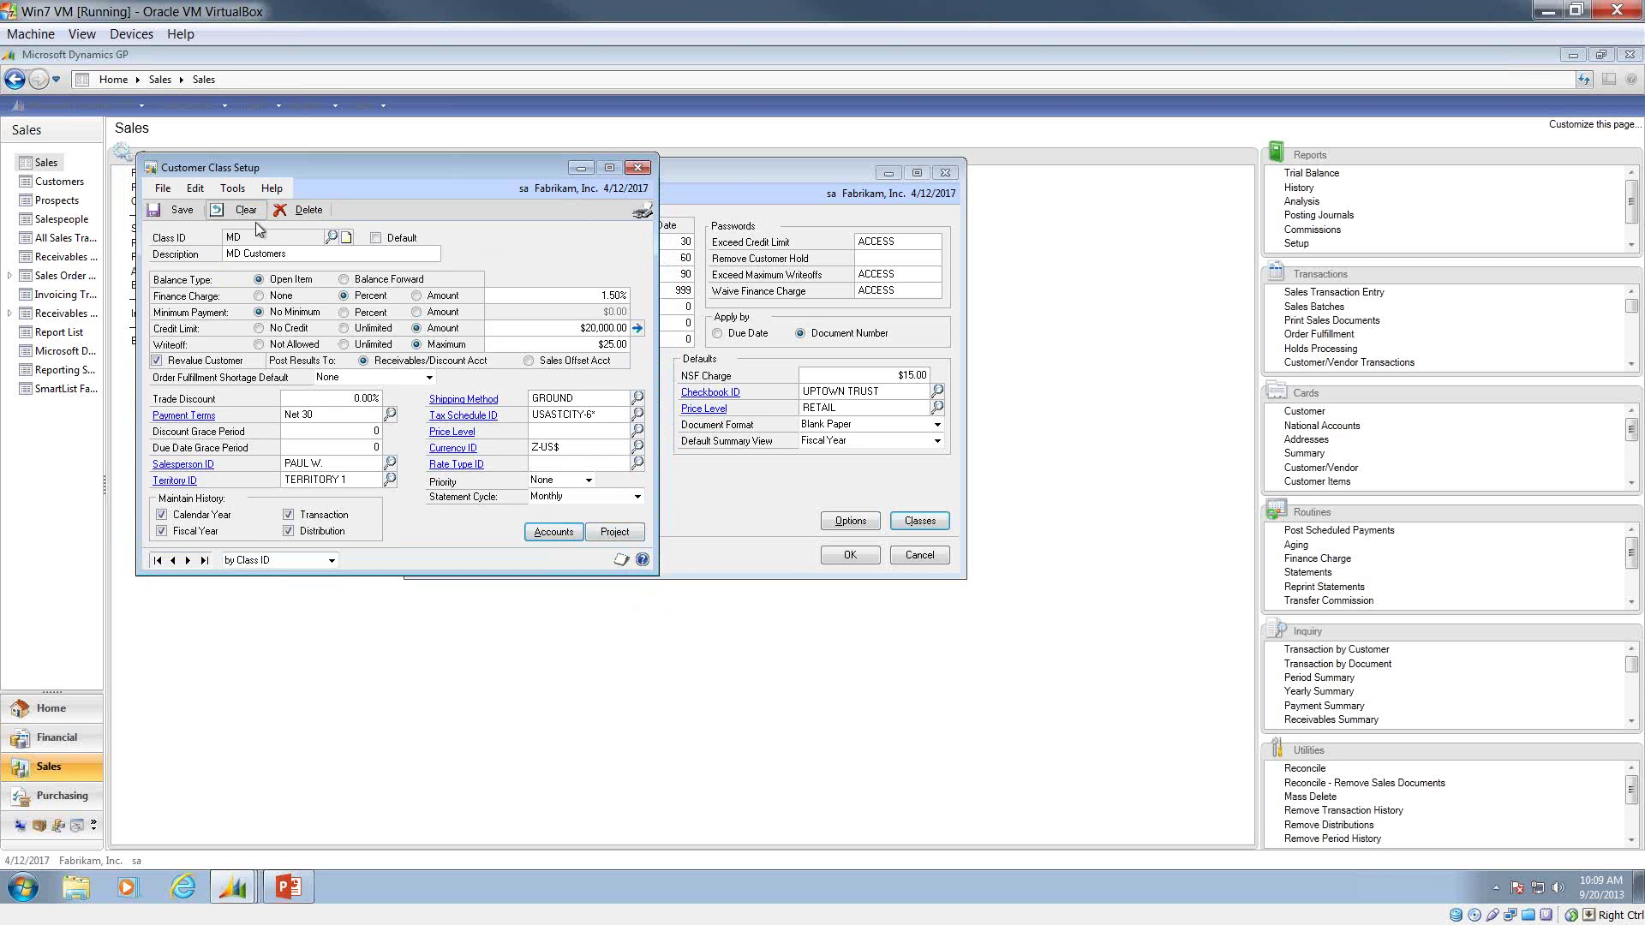
left_click(183, 216)
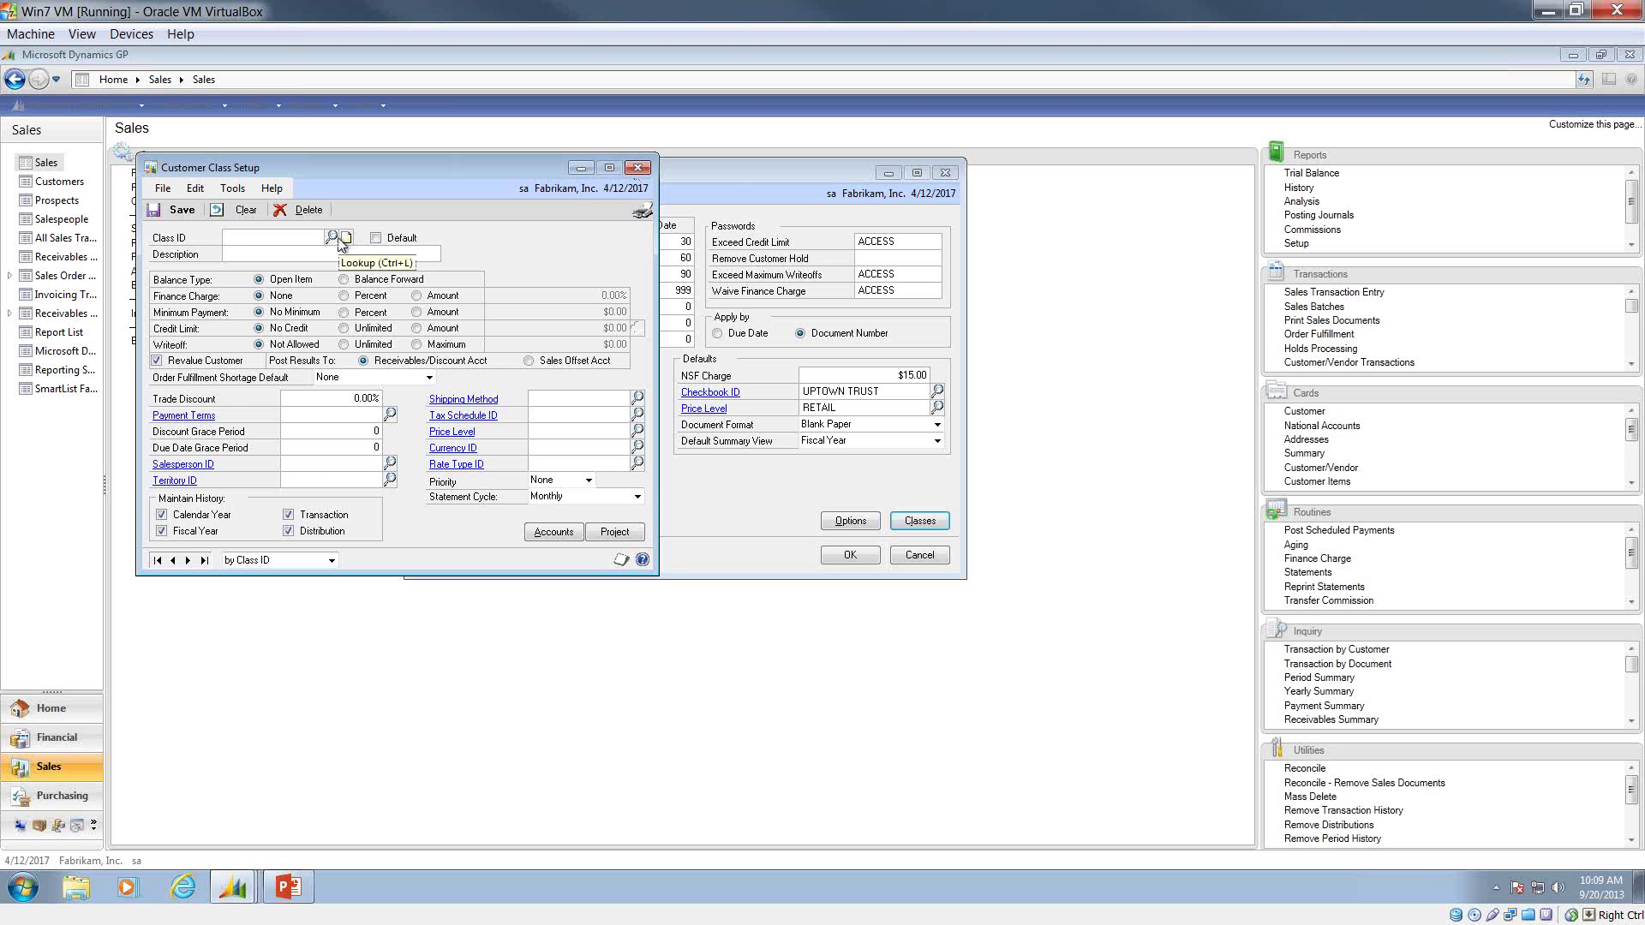
Set the finance charge of customer class USA-ILMO-T1 to 2.5 percent and save it without rolling the change down to its customers.
left_click(331, 237)
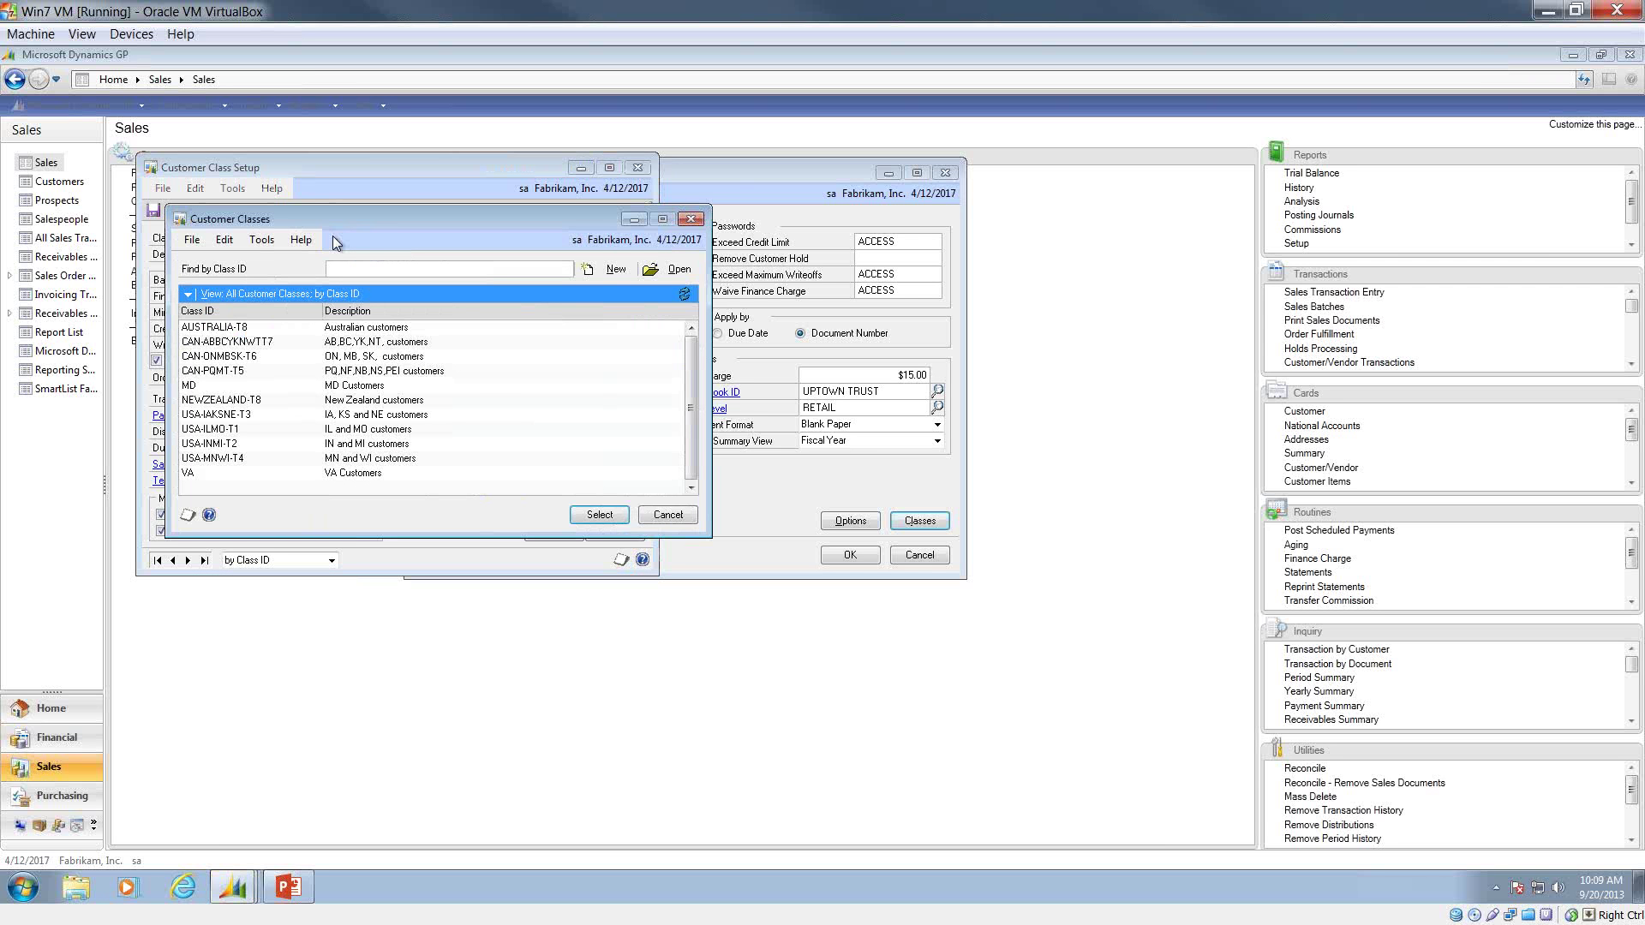
double_click(239, 430)
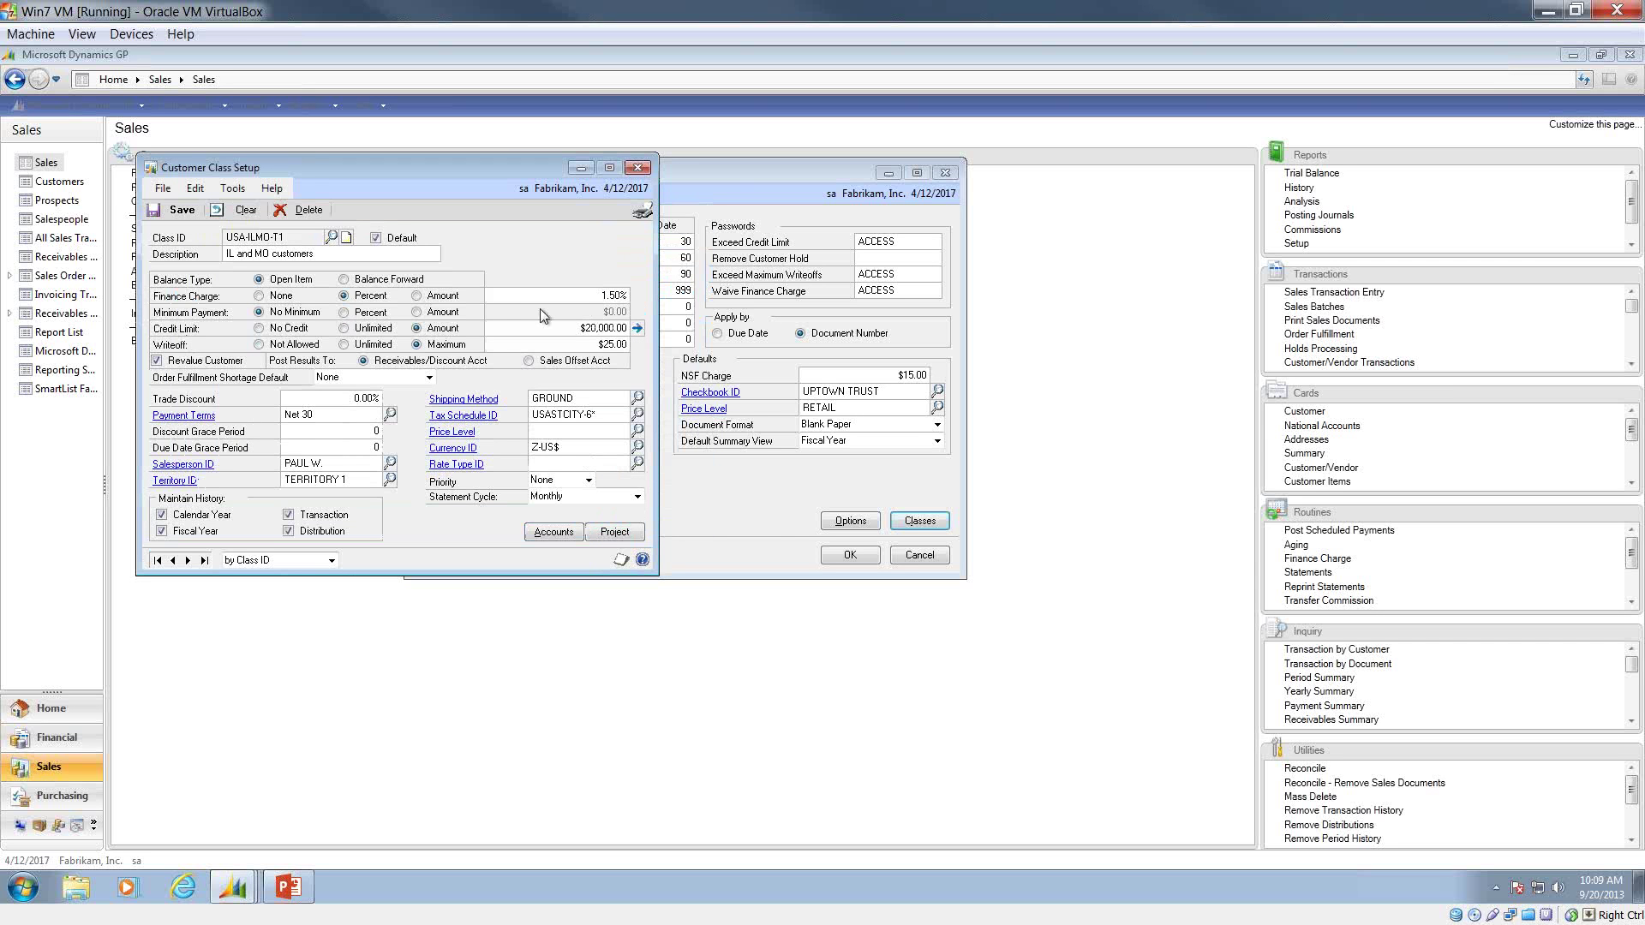
left_click(562, 295)
type("2.5")
key("Tab")
left_click(174, 210)
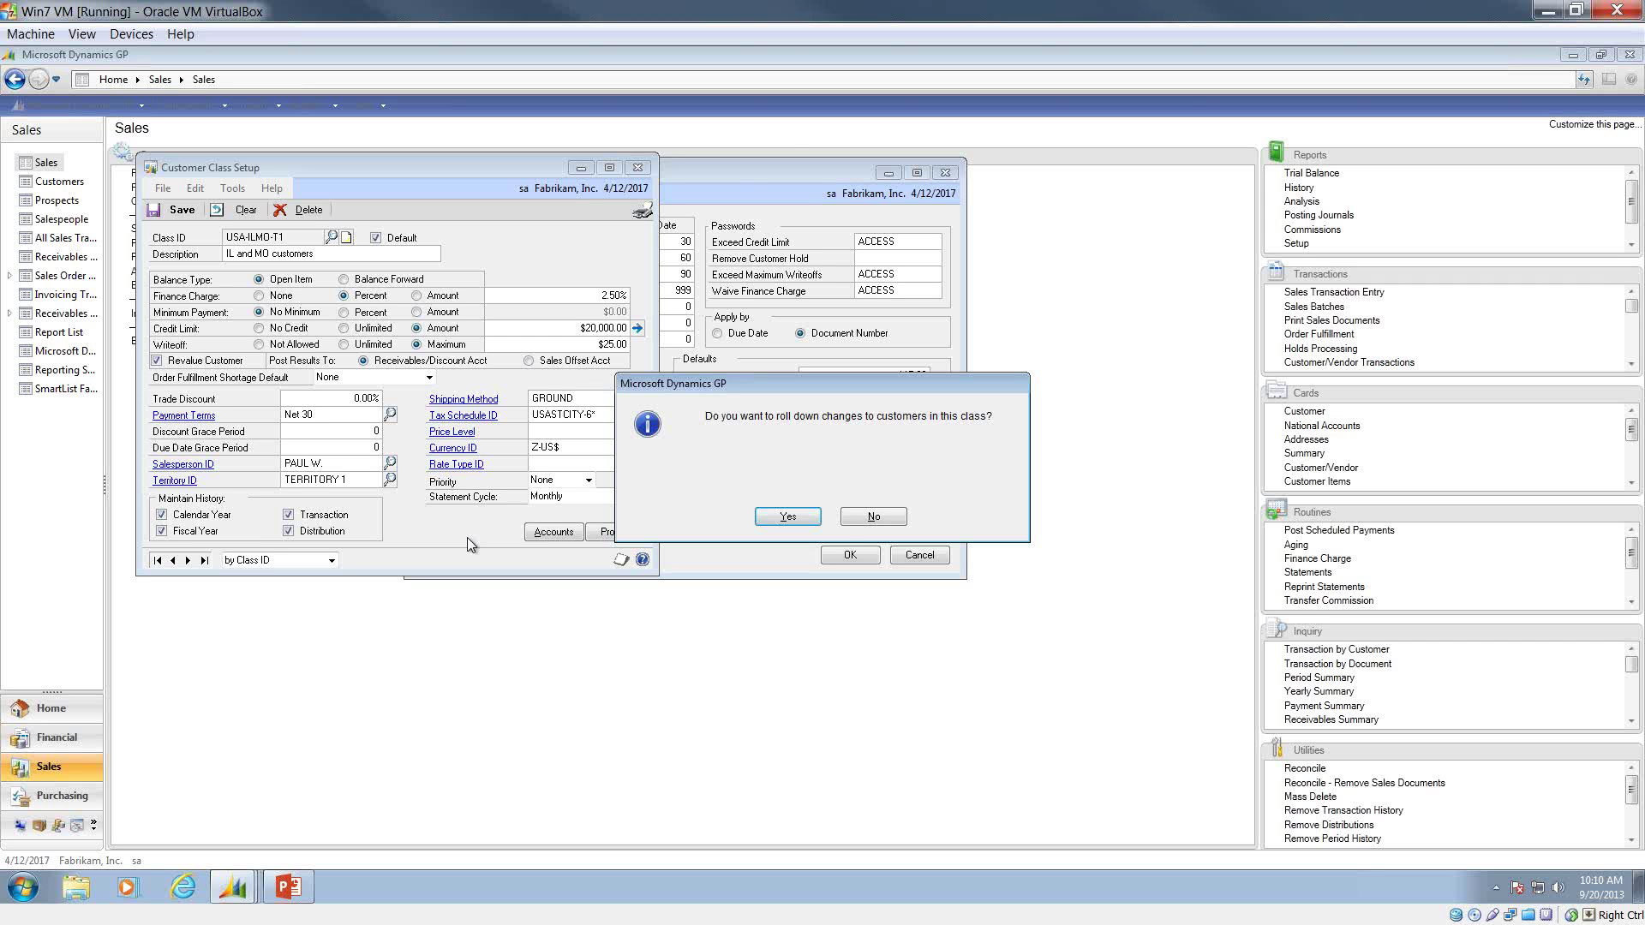
left_click(851, 516)
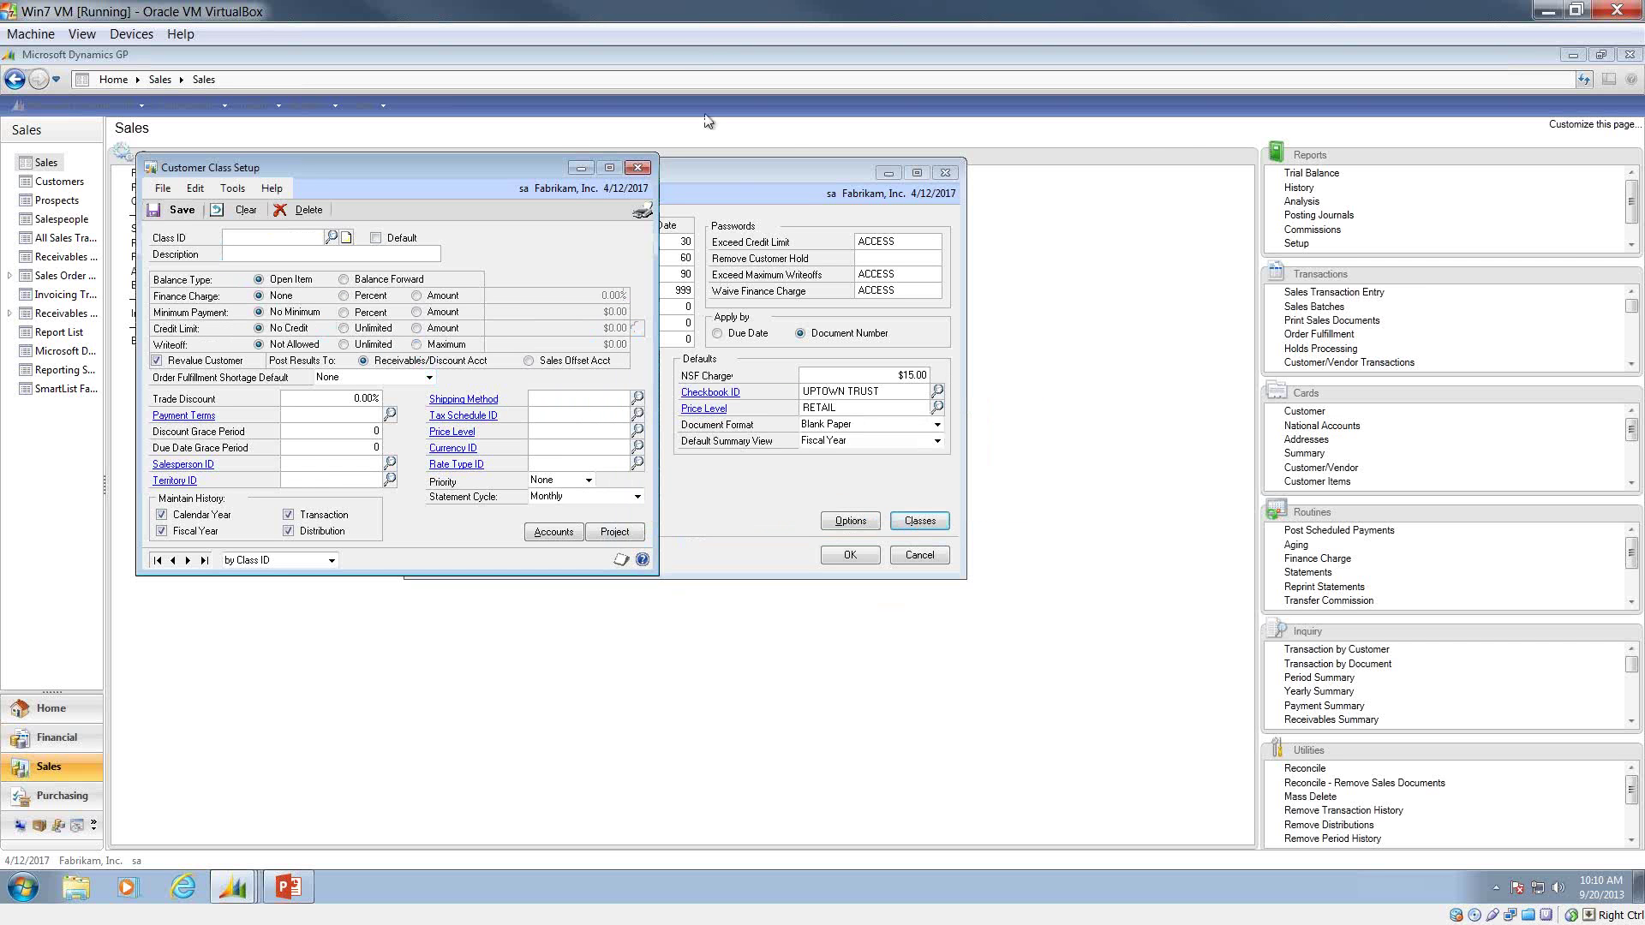
Close the class setup, accept Receivables Management Setup, and load Aaron Fitz Electrical in Customer Maintenance.
left_click(643, 170)
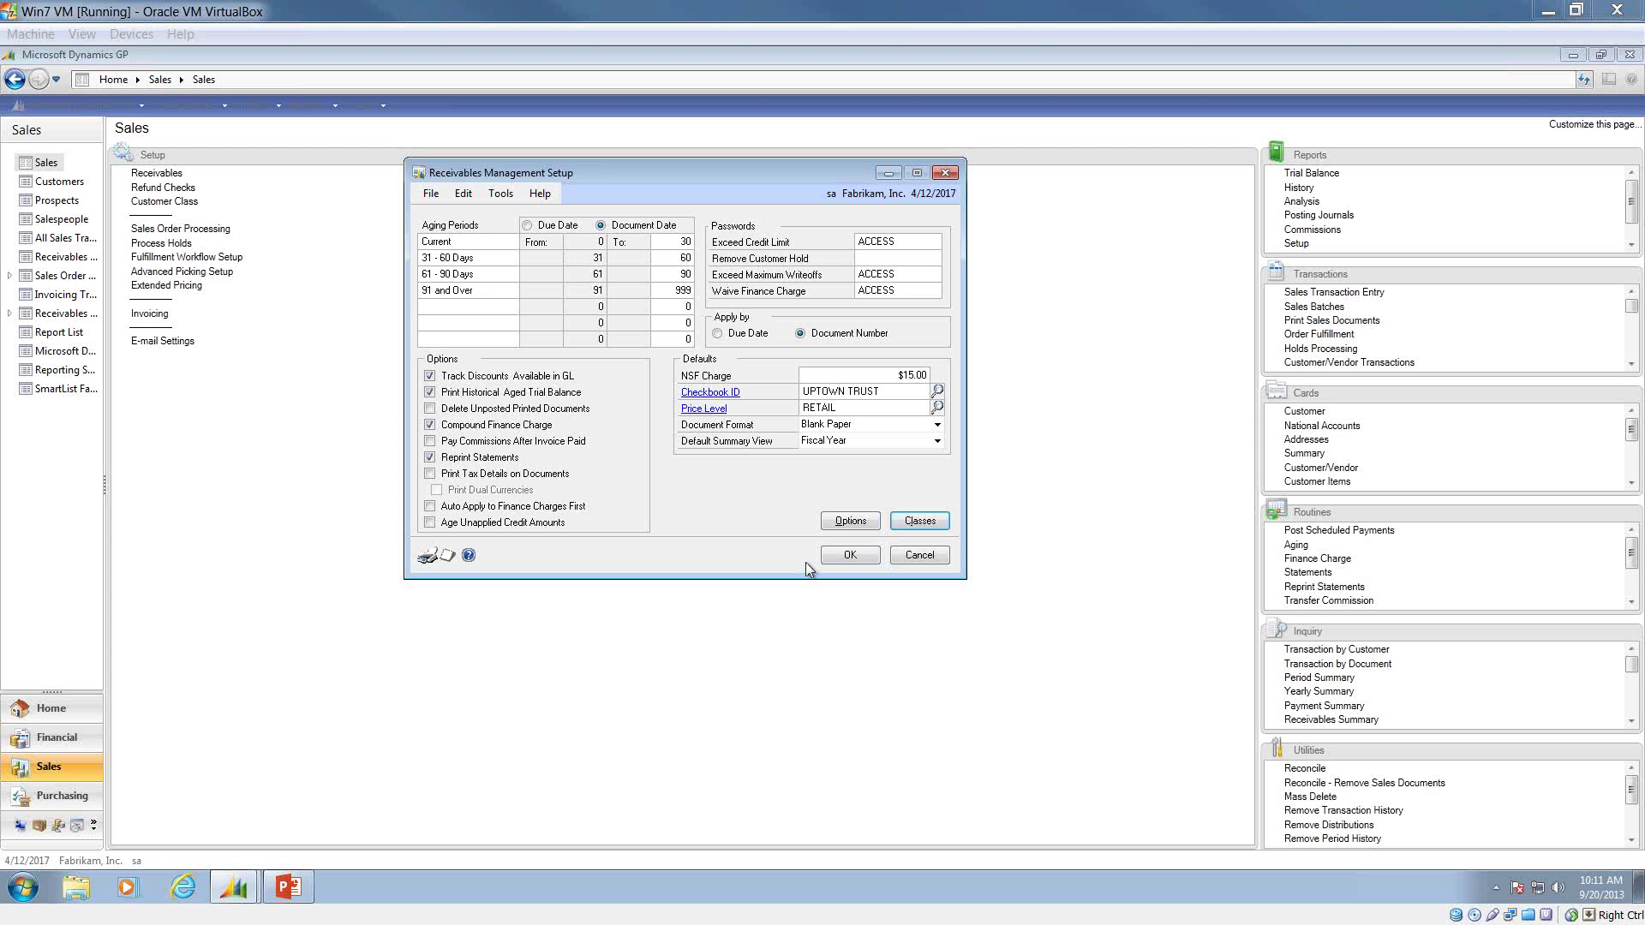
left_click(844, 557)
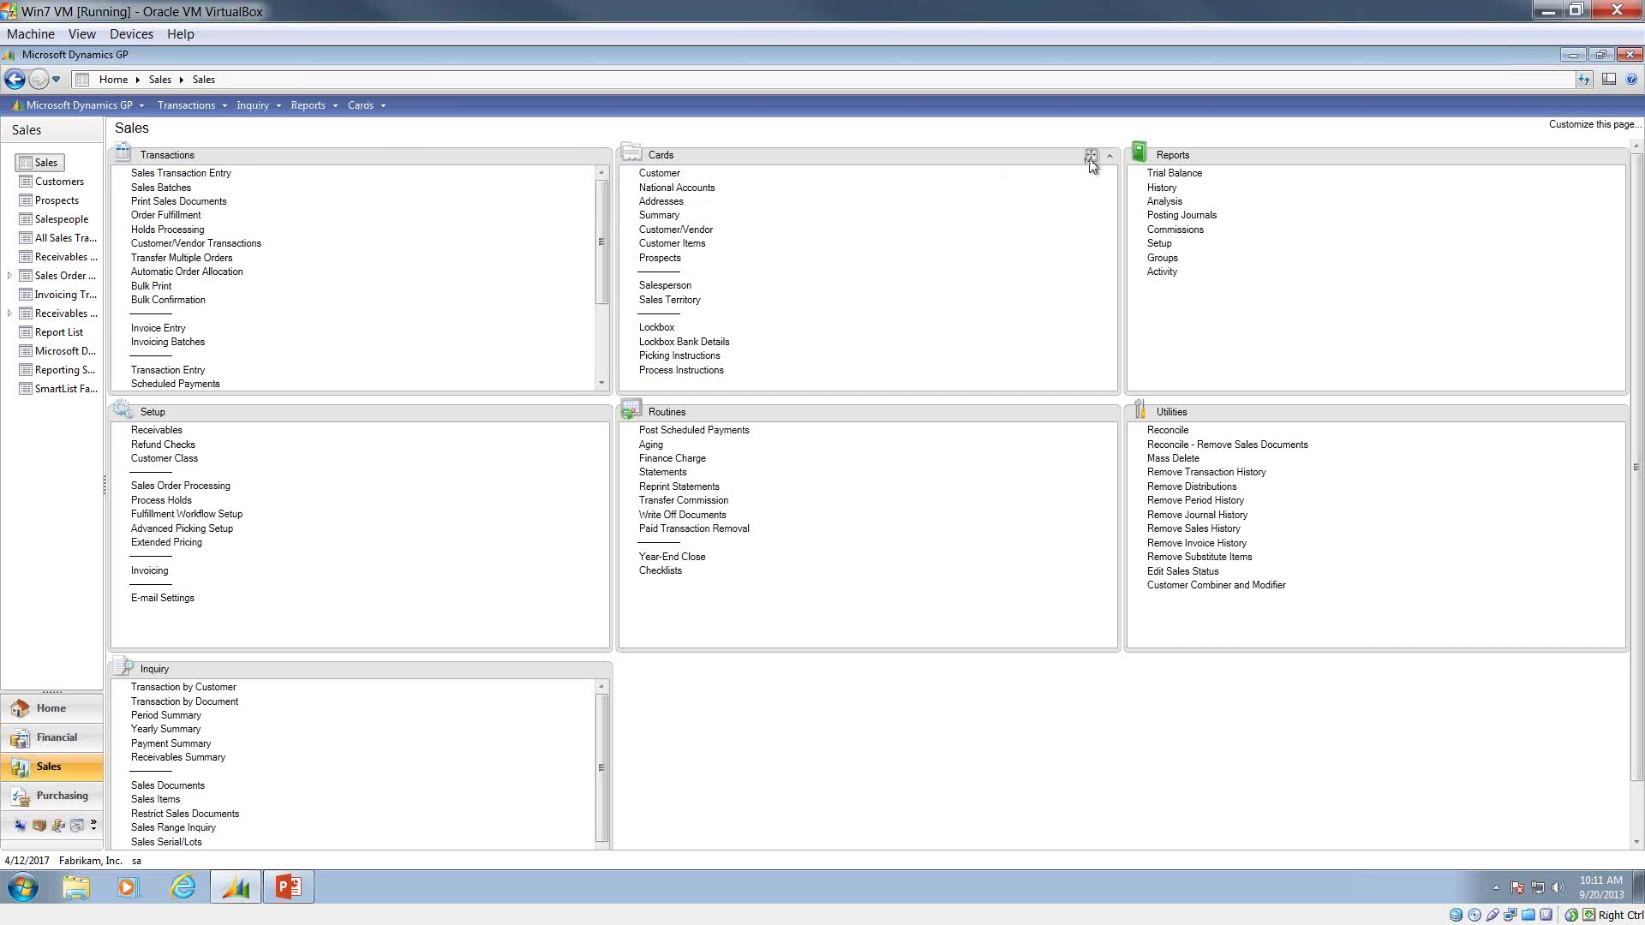
left_click(1090, 156)
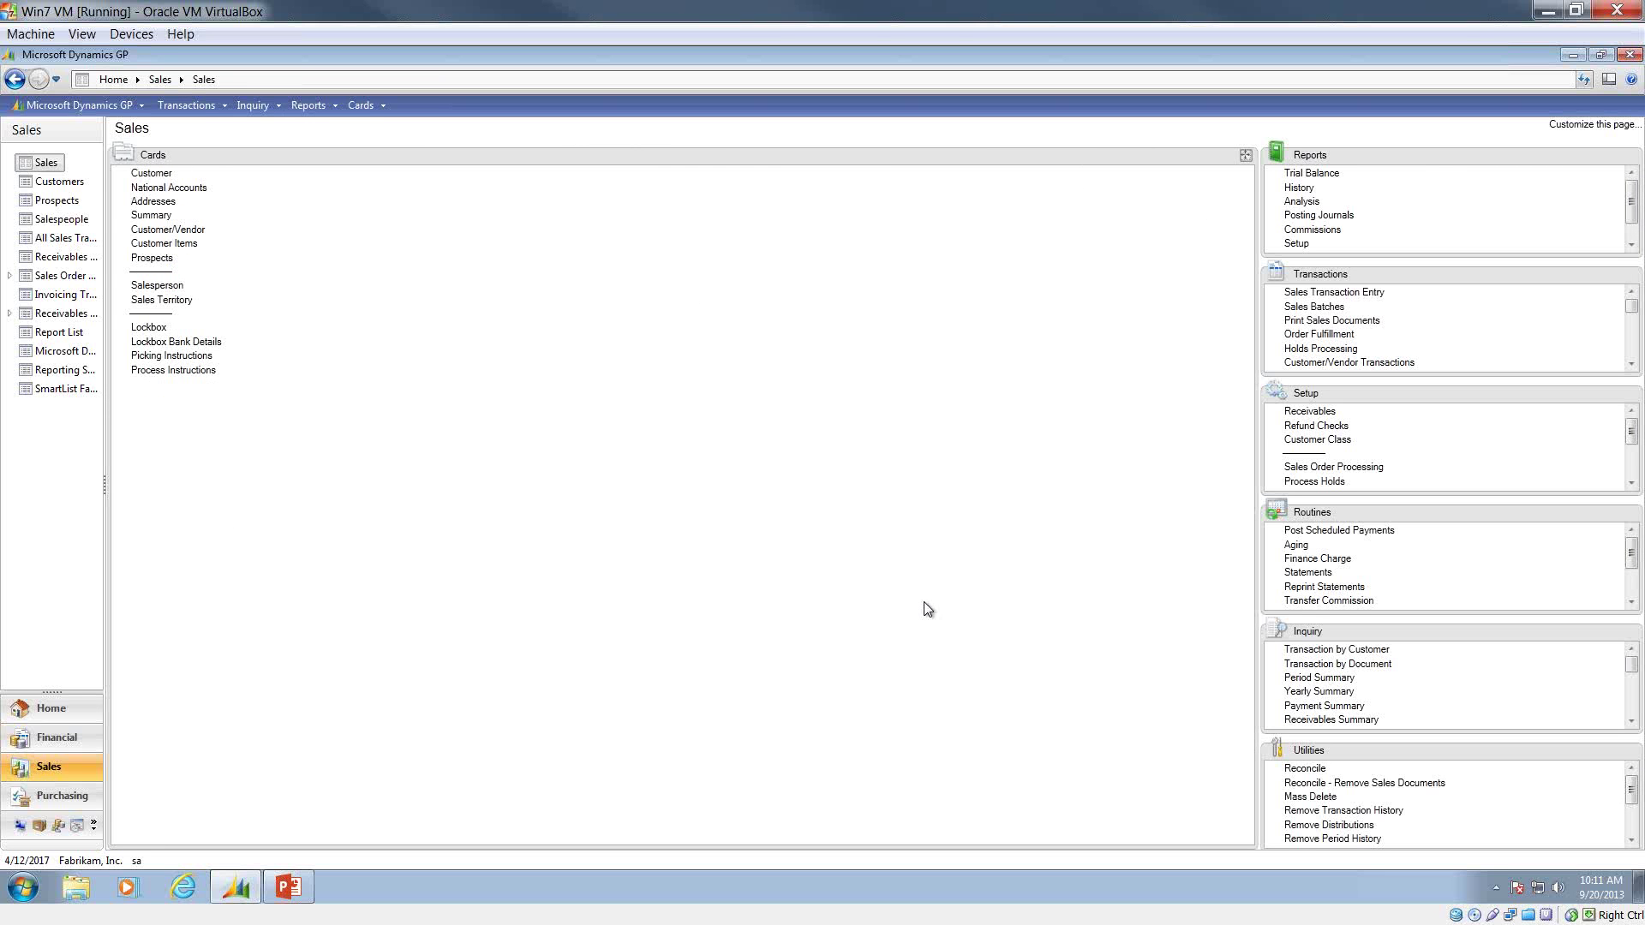
left_click(155, 174)
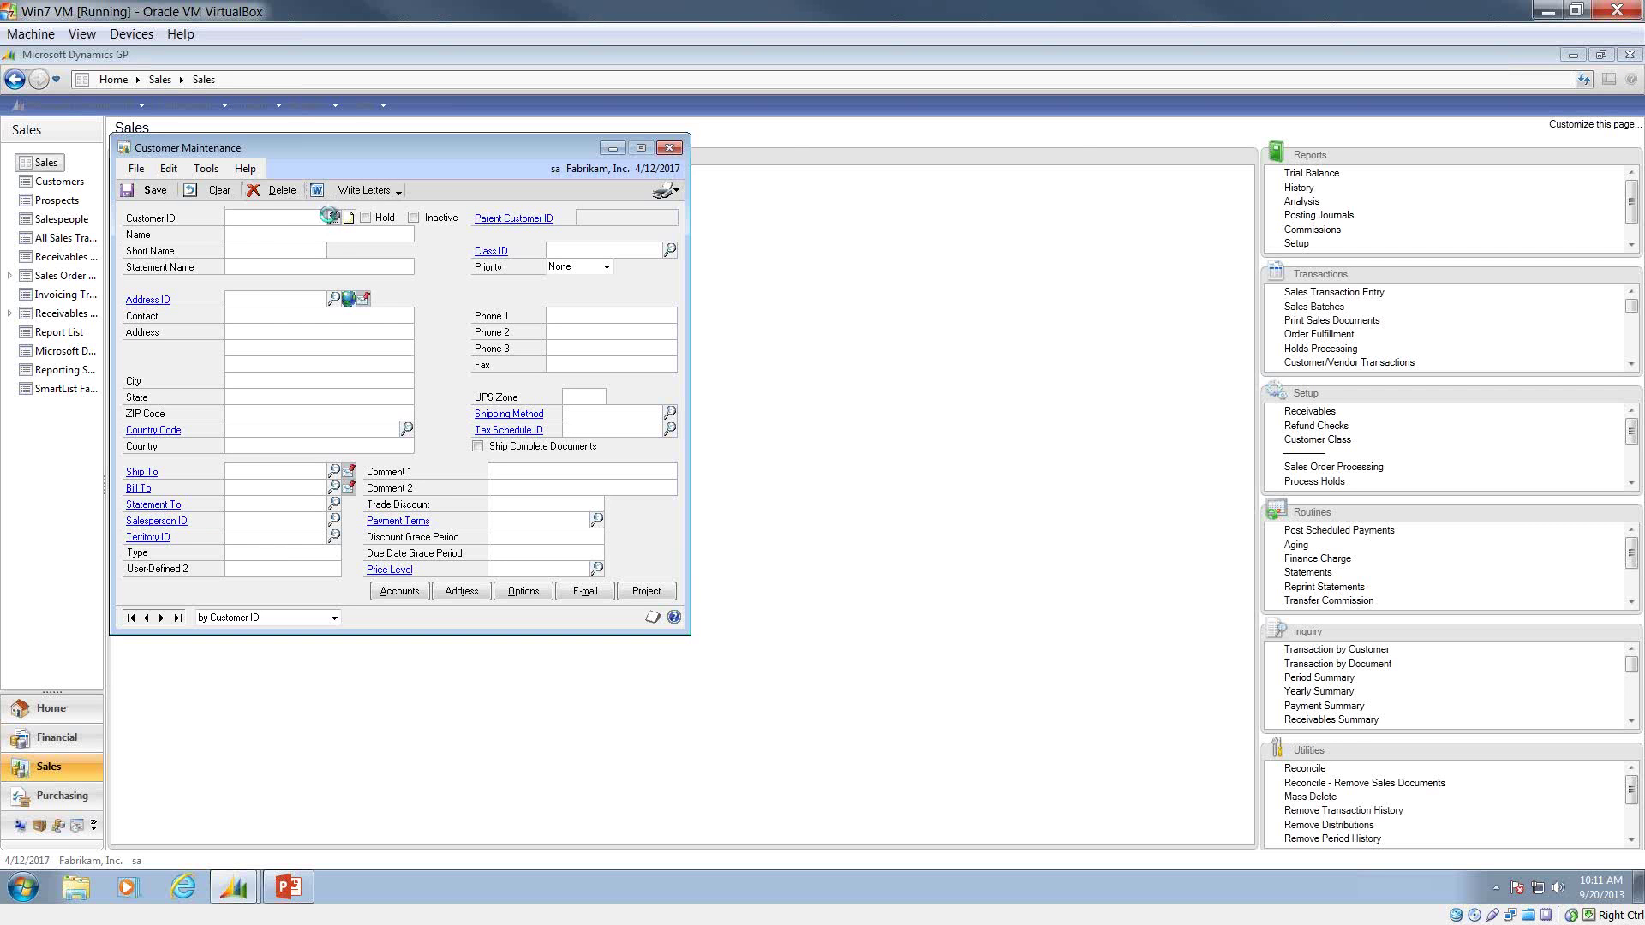
left_click(334, 218)
double_click(233, 321)
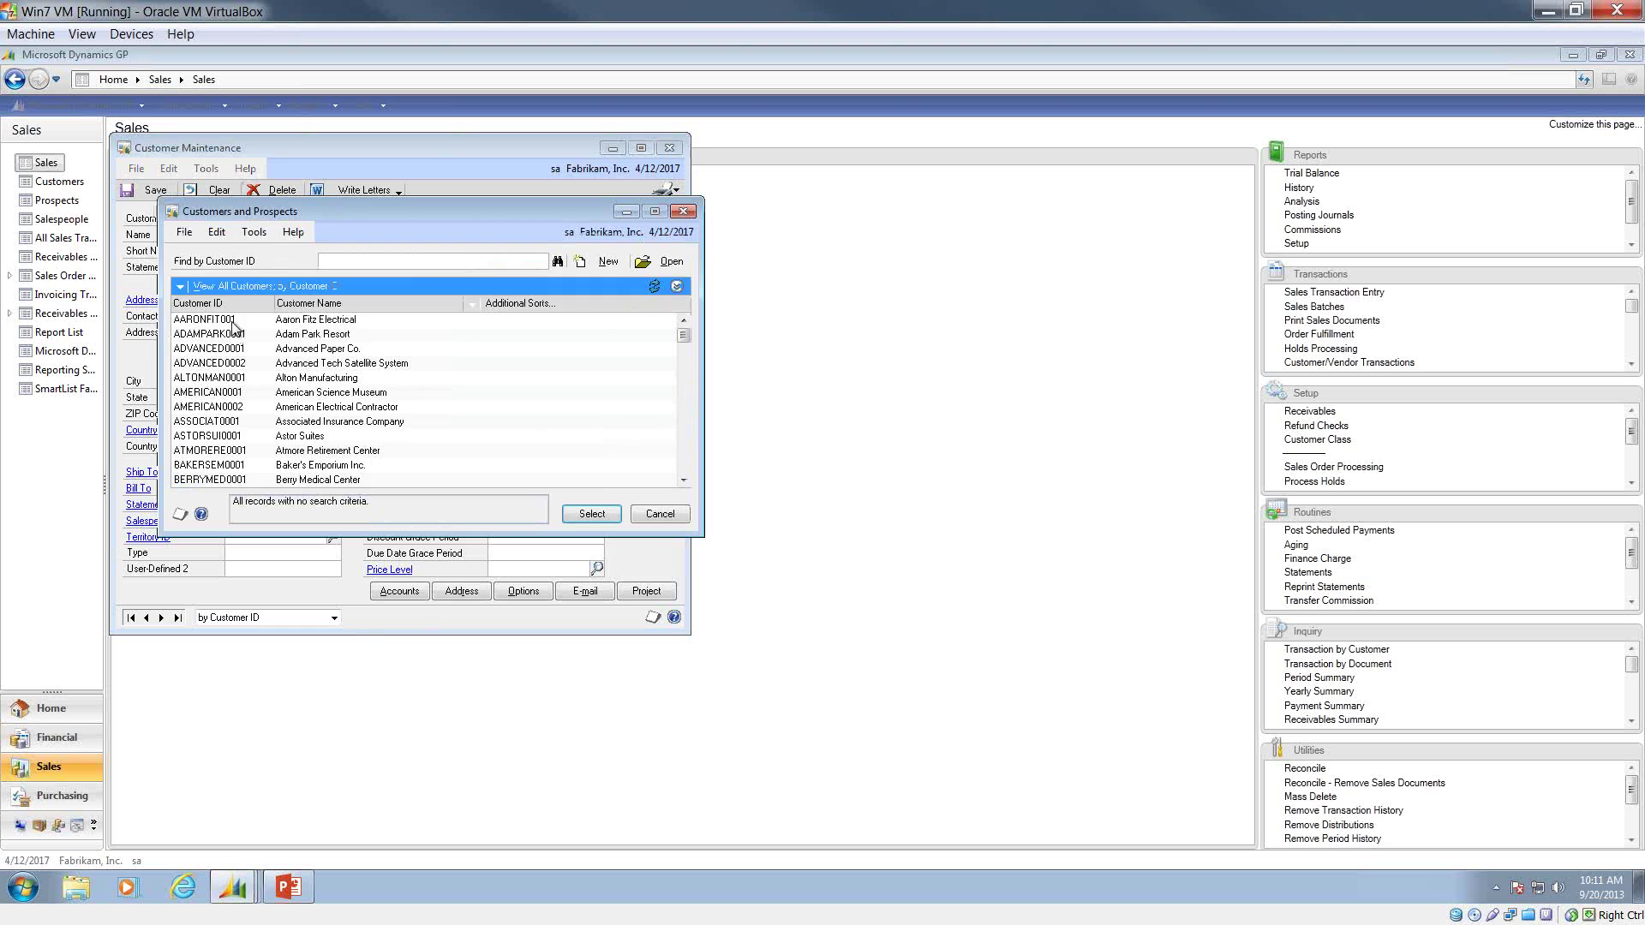
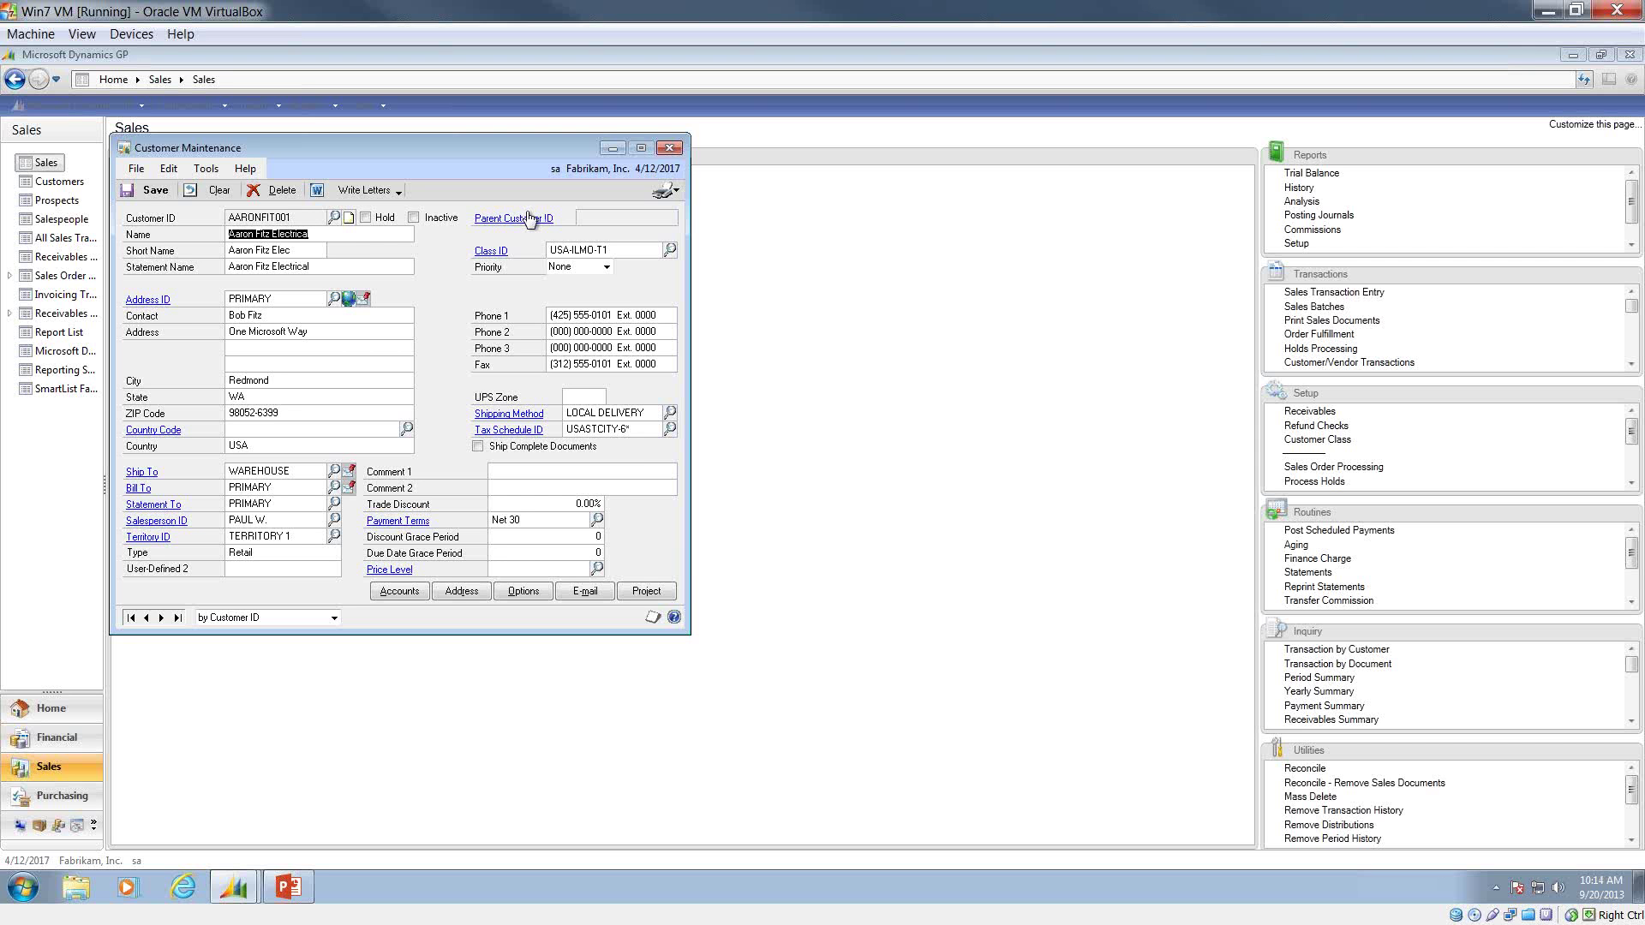
Review the customer's Priority choices, keeping None, and examine its checkbook and default posting accounts.
left_click(555, 269)
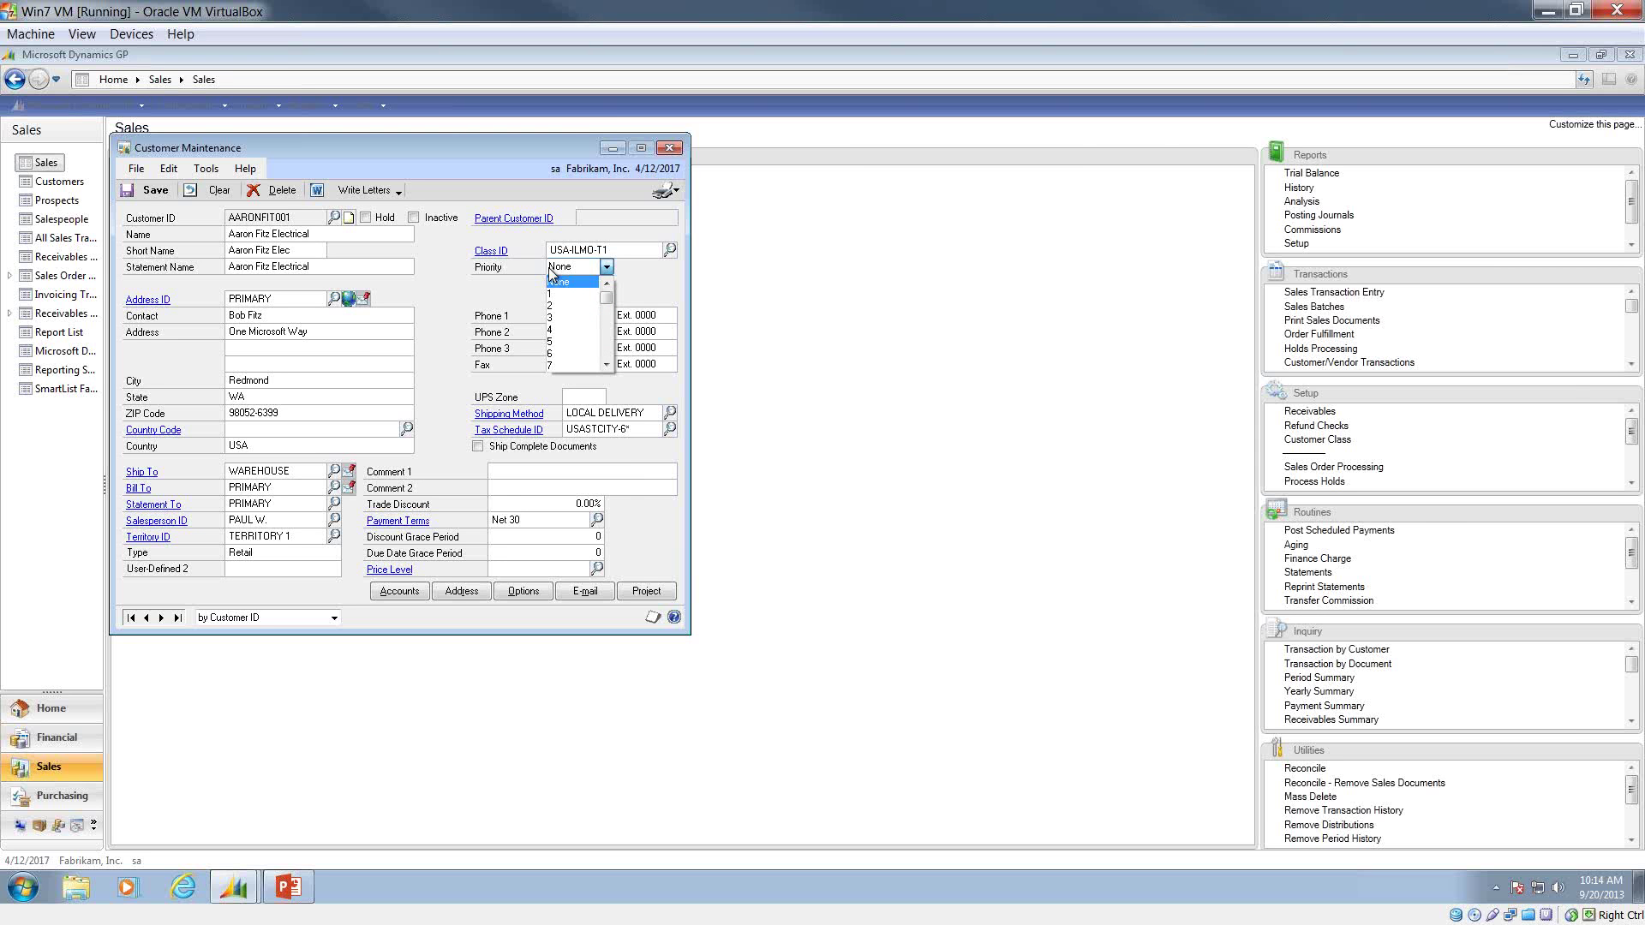
left_click(444, 283)
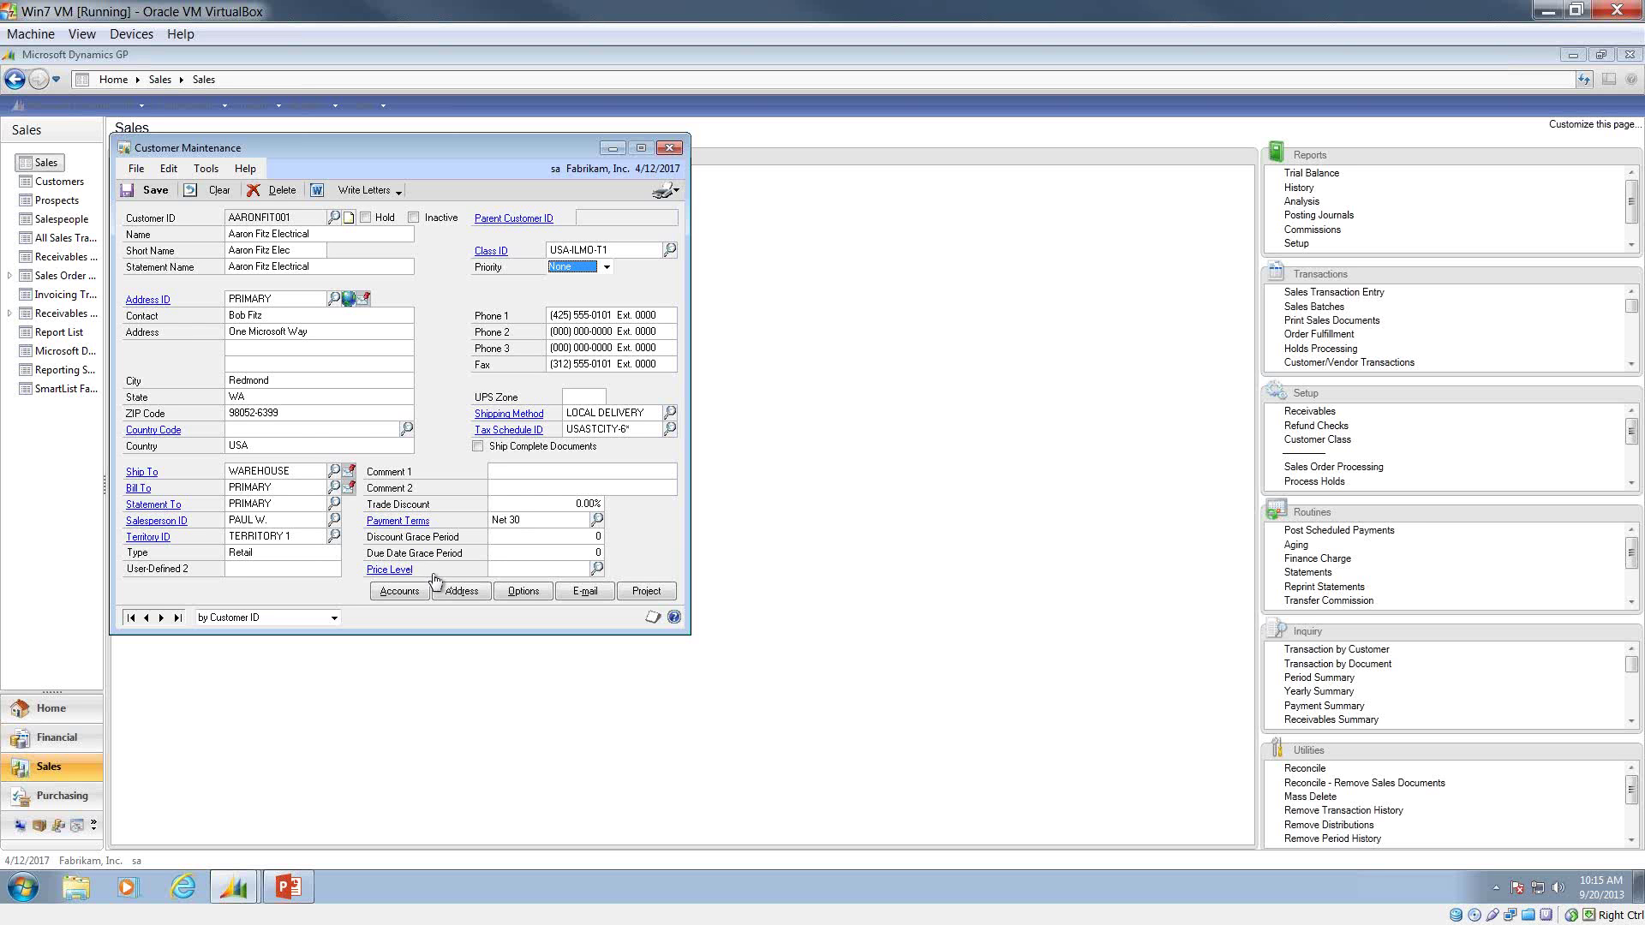
left_click(395, 595)
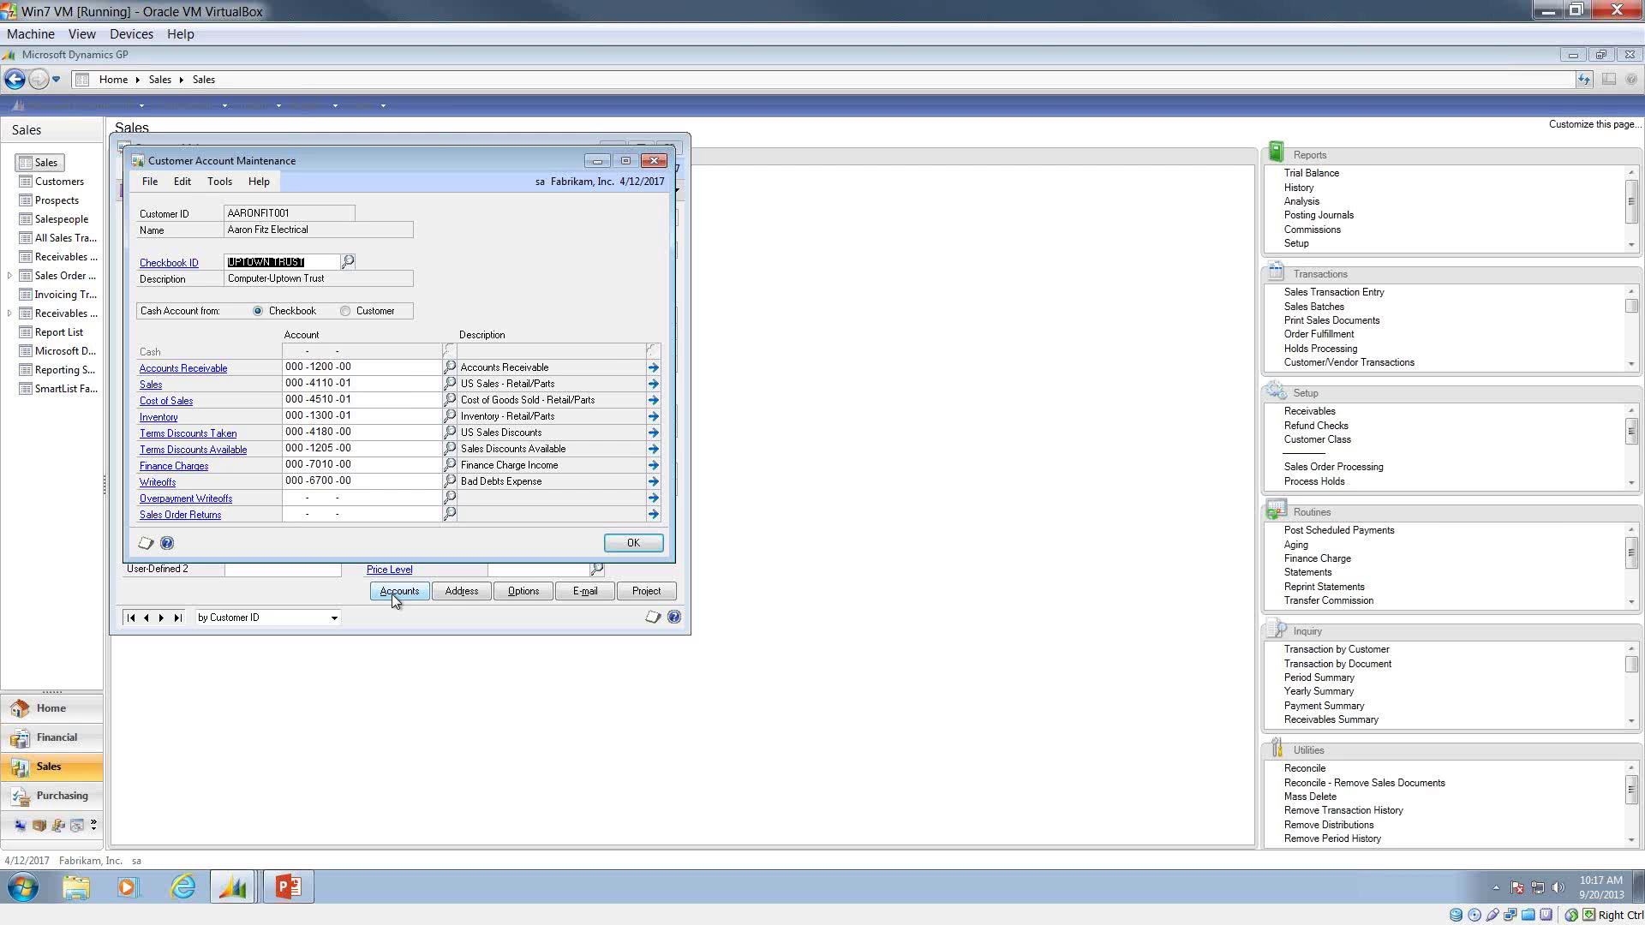
left_click(642, 549)
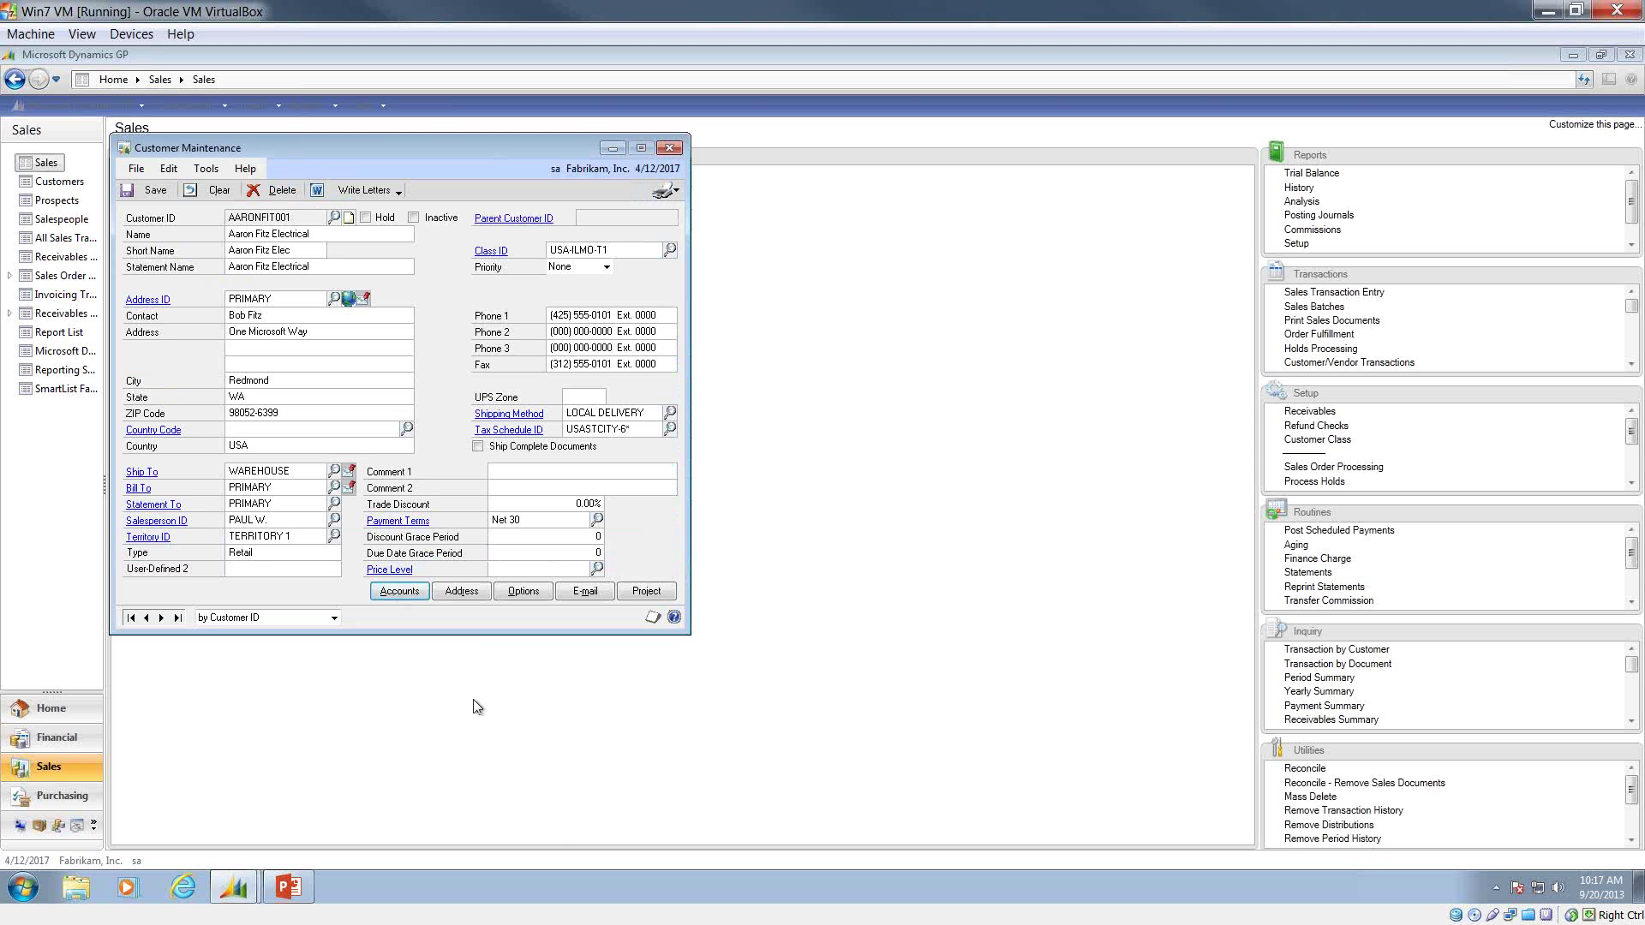
Review the customer's PRIMARY address record, save it, and close Customer Address Maintenance.
left_click(466, 593)
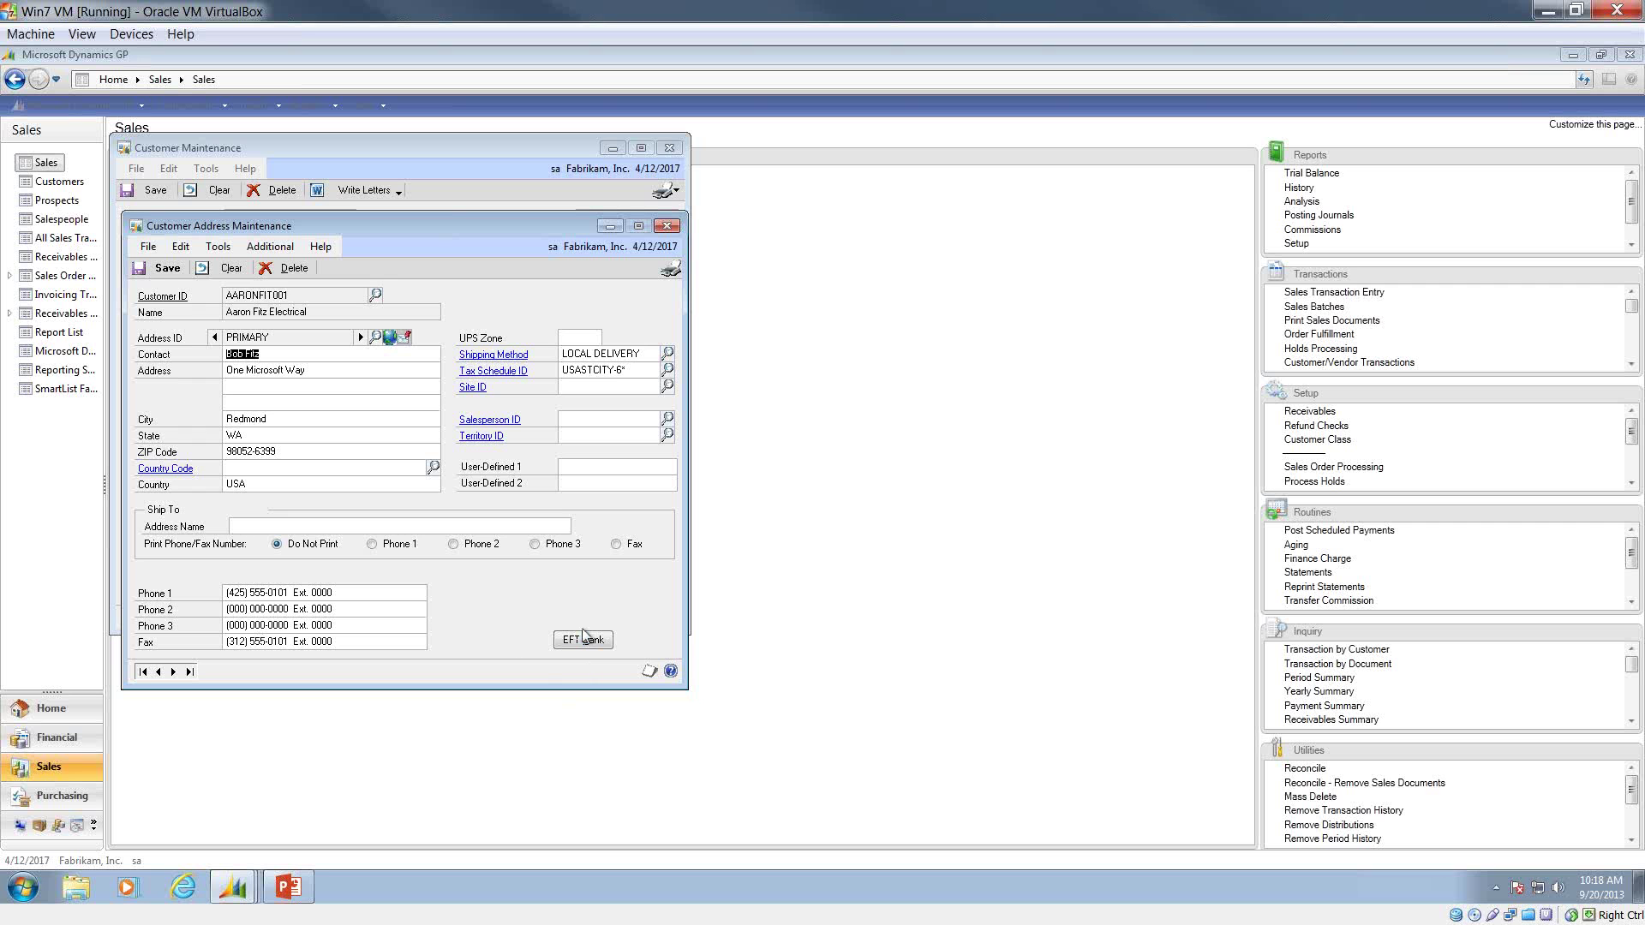
left_click(160, 268)
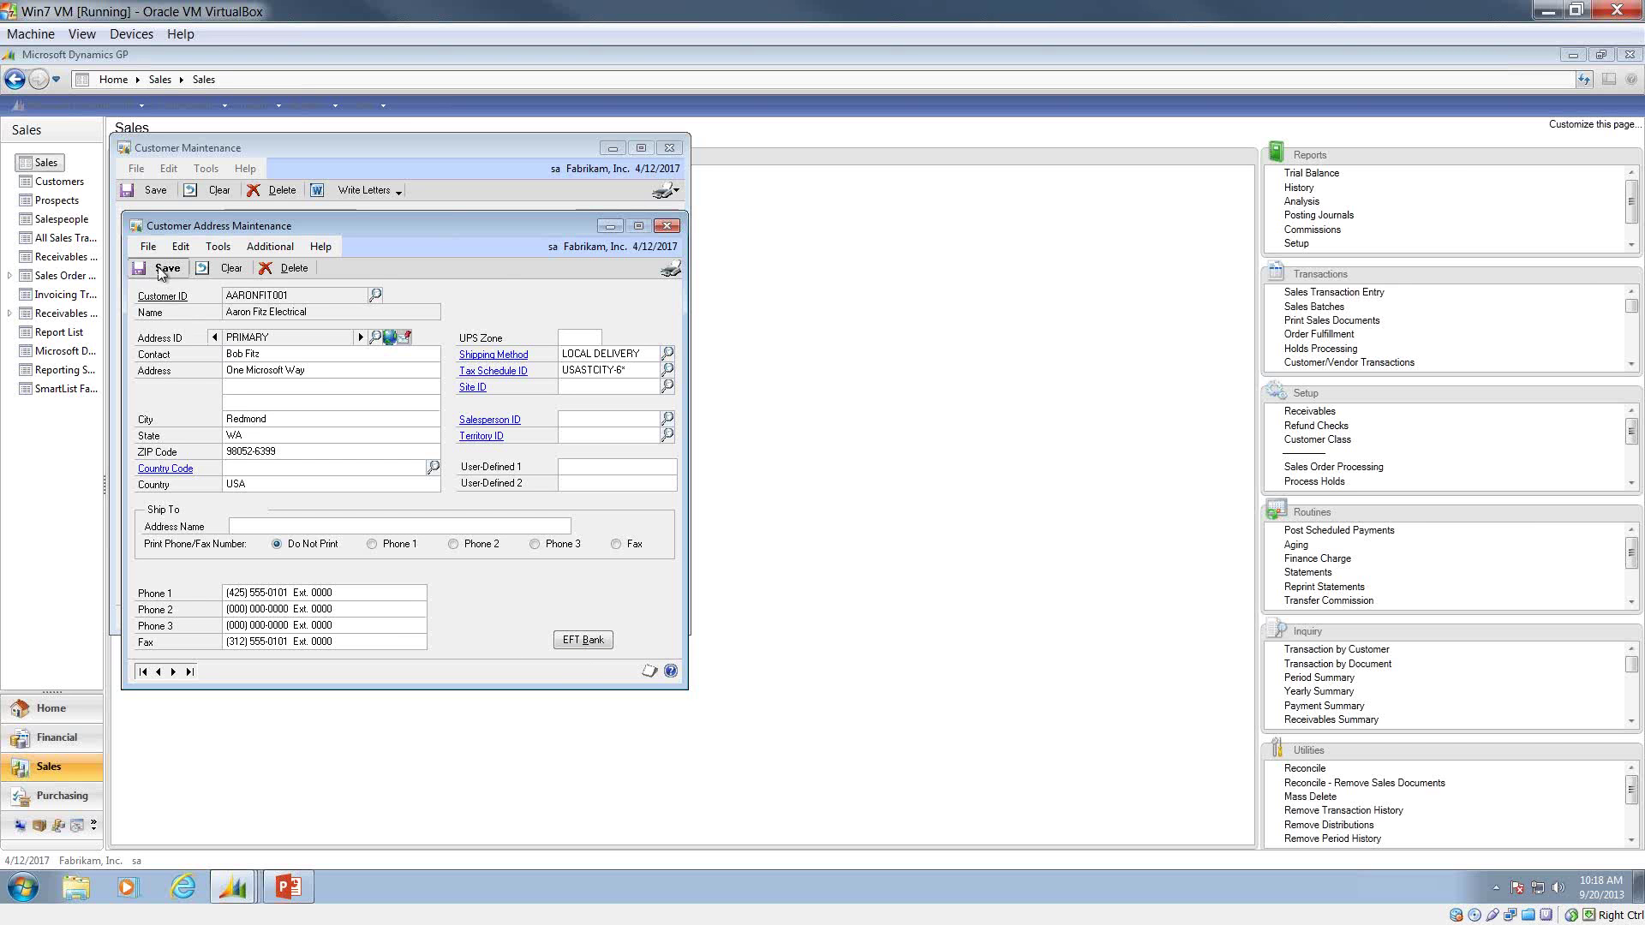
left_click(671, 226)
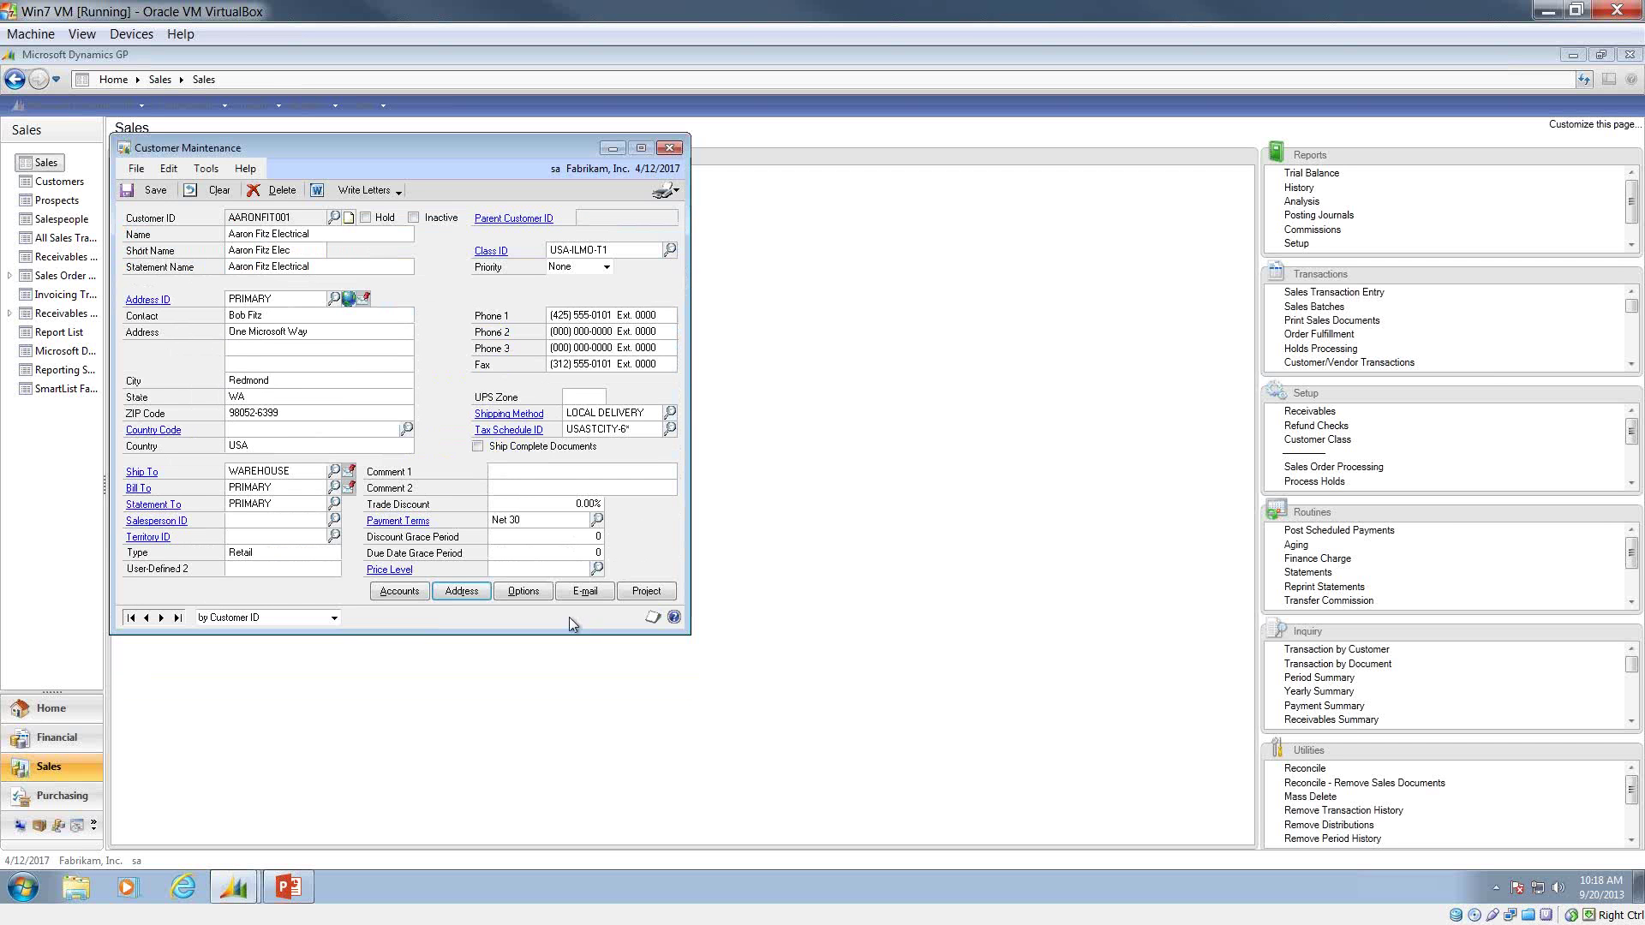
Review the customer's credit and history options, including distribution history, accept them, and save the customer record.
left_click(524, 592)
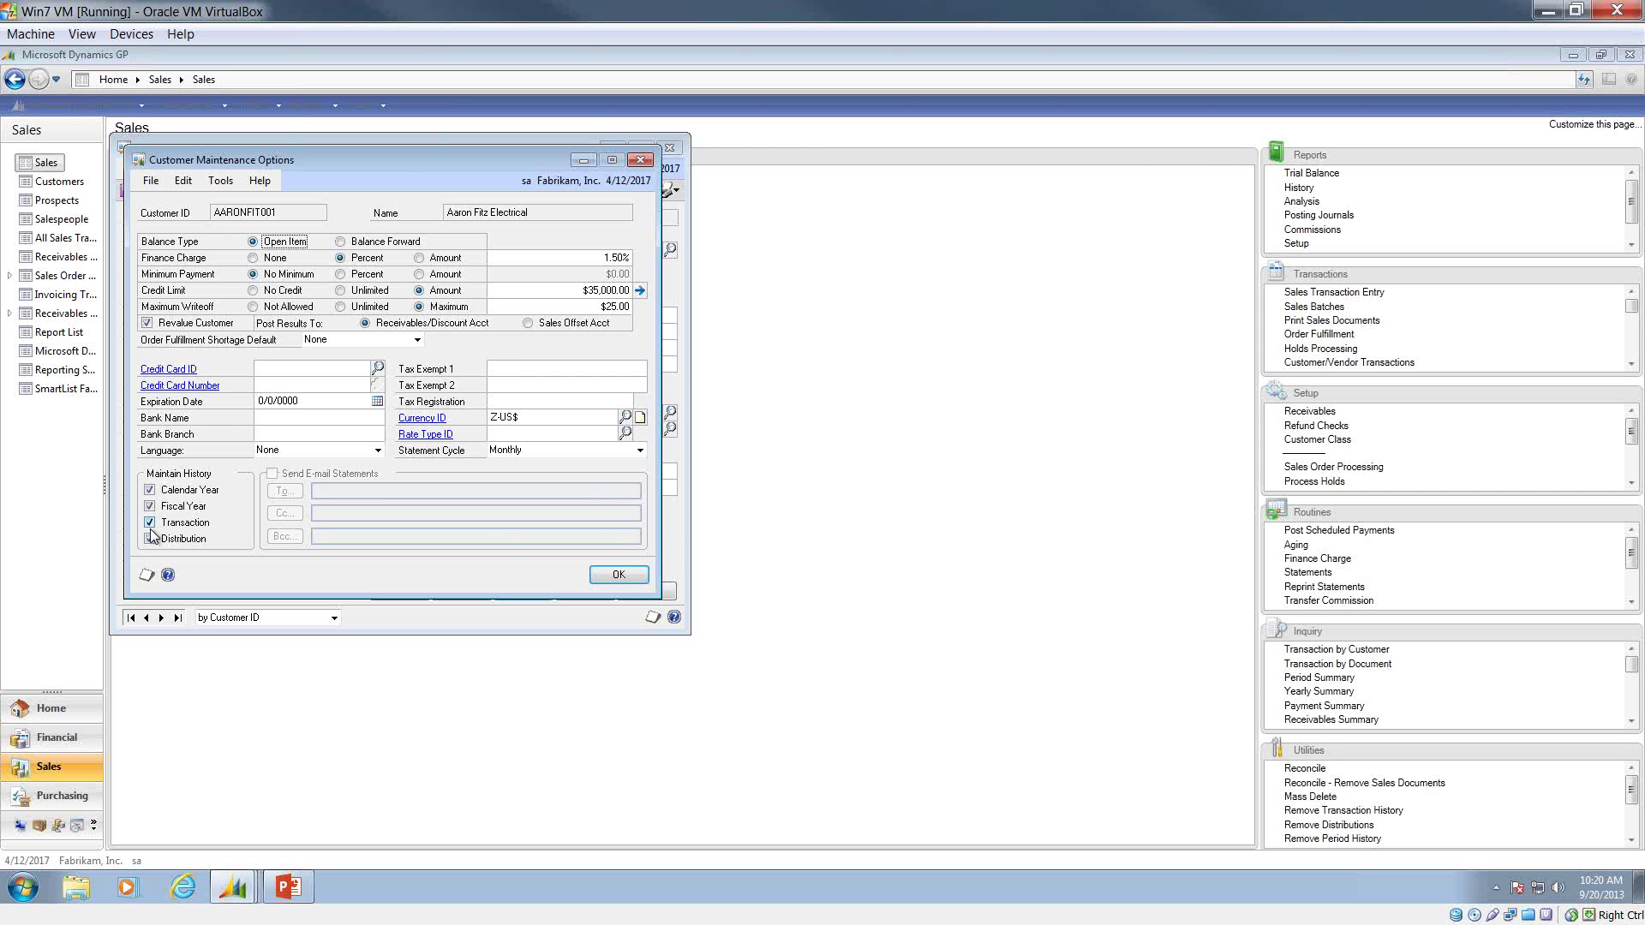
left_click(152, 538)
left_click(604, 576)
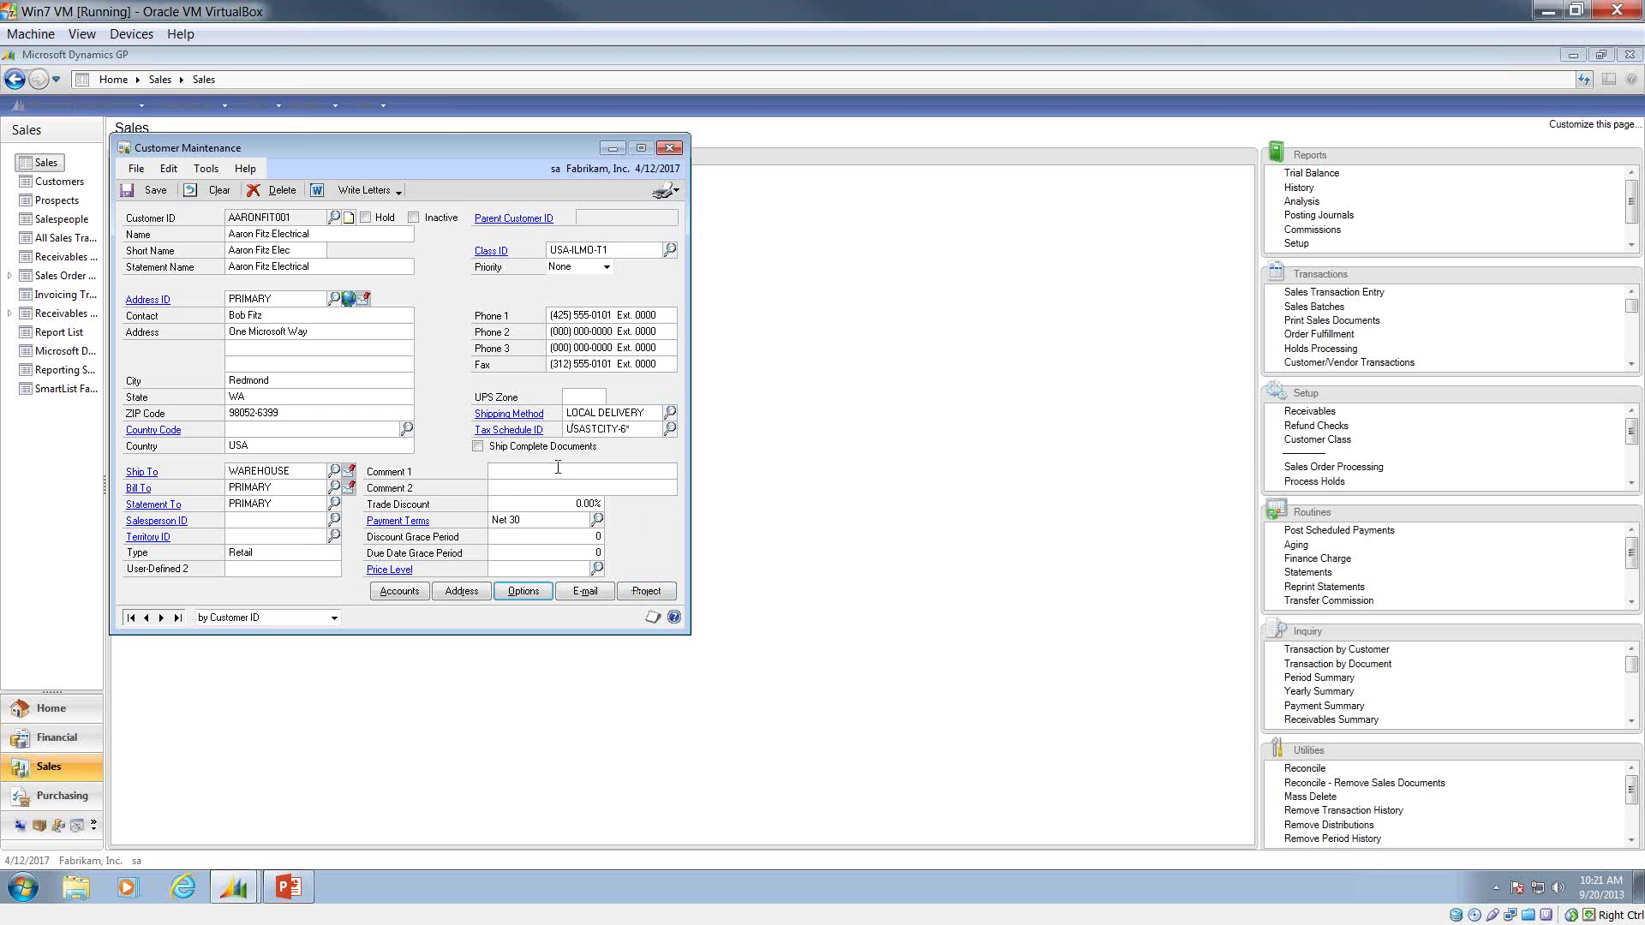
left_click(148, 198)
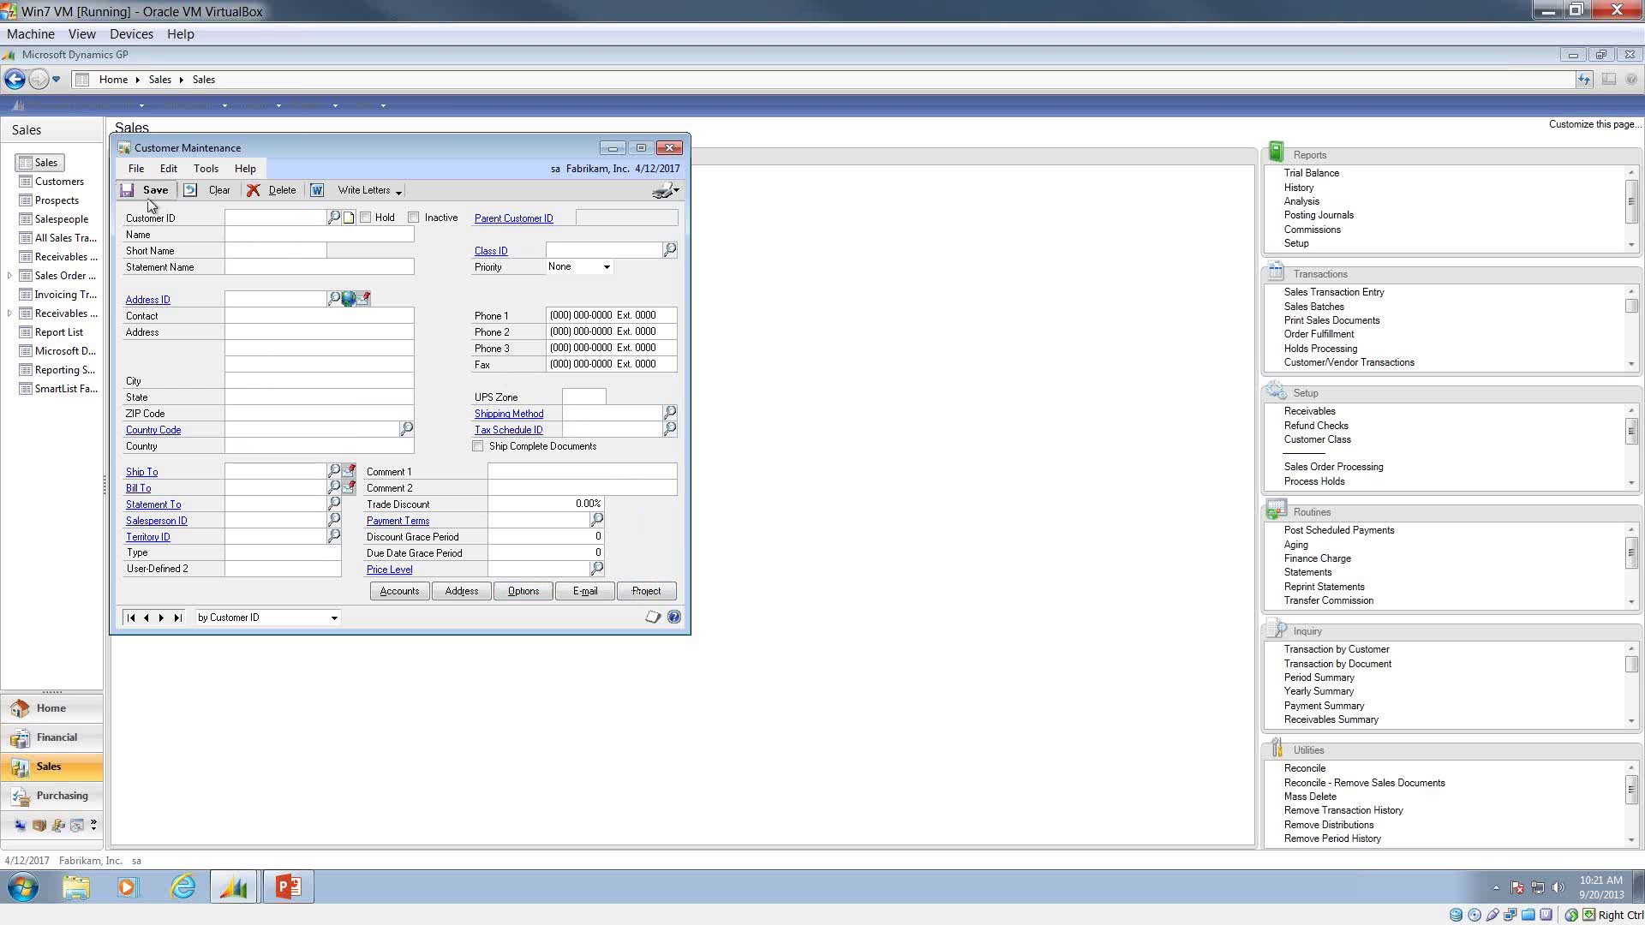
Reload the Aaron Fitz Electrical customer record, save it again, and close Customer Maintenance.
left_click(333, 217)
double_click(295, 318)
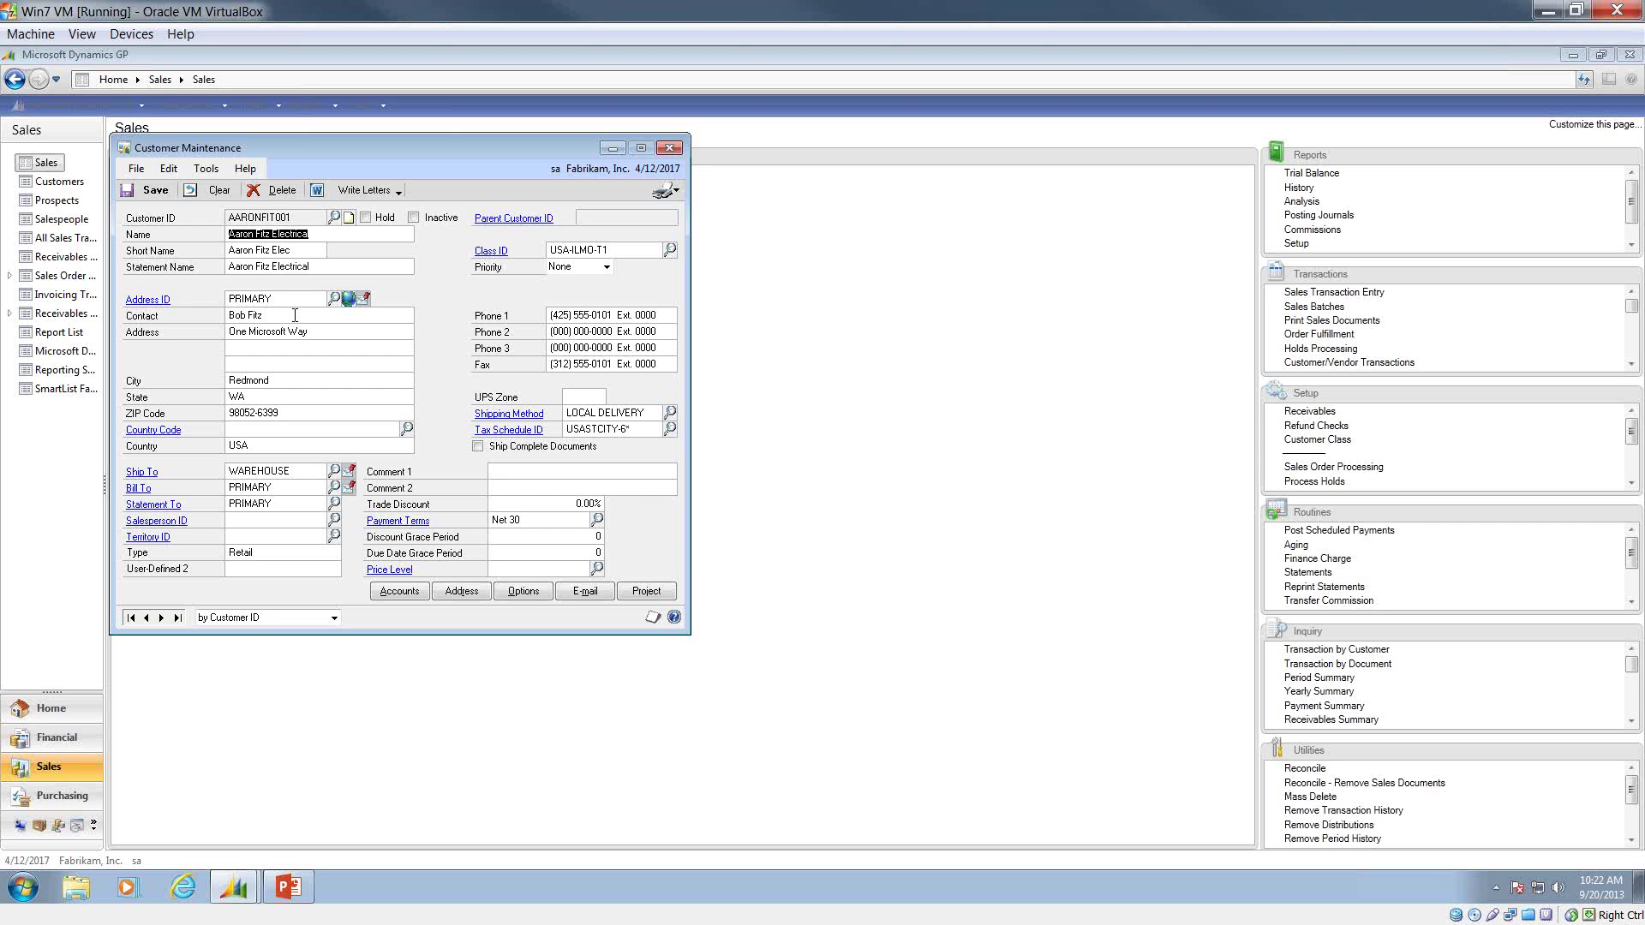
left_click(139, 192)
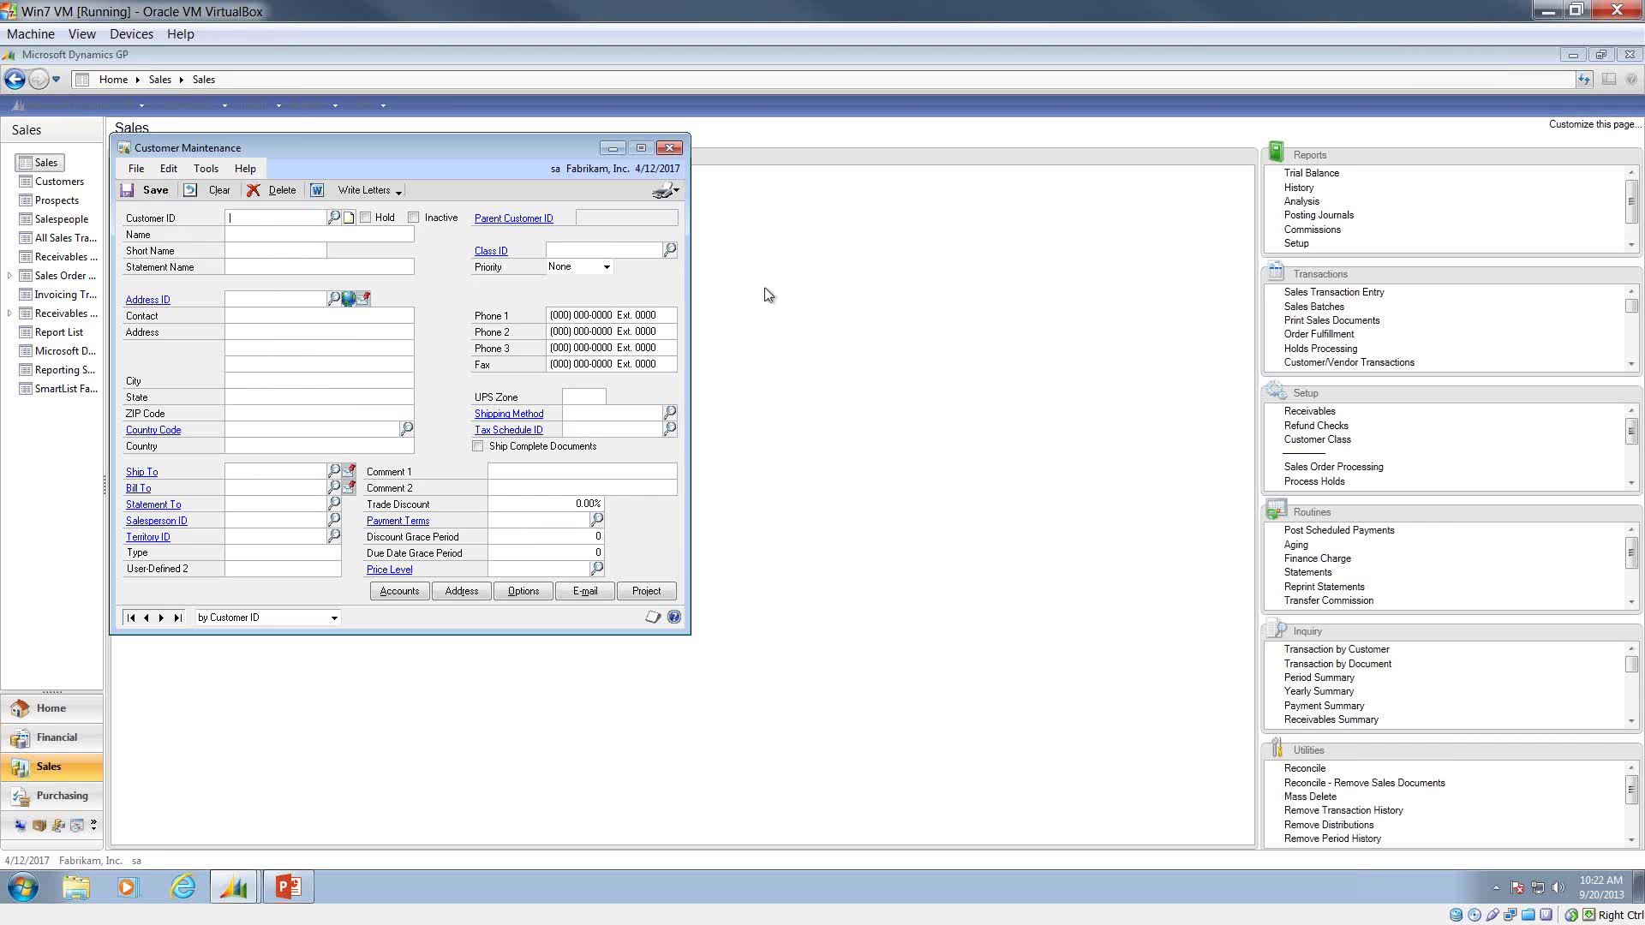
left_click(666, 149)
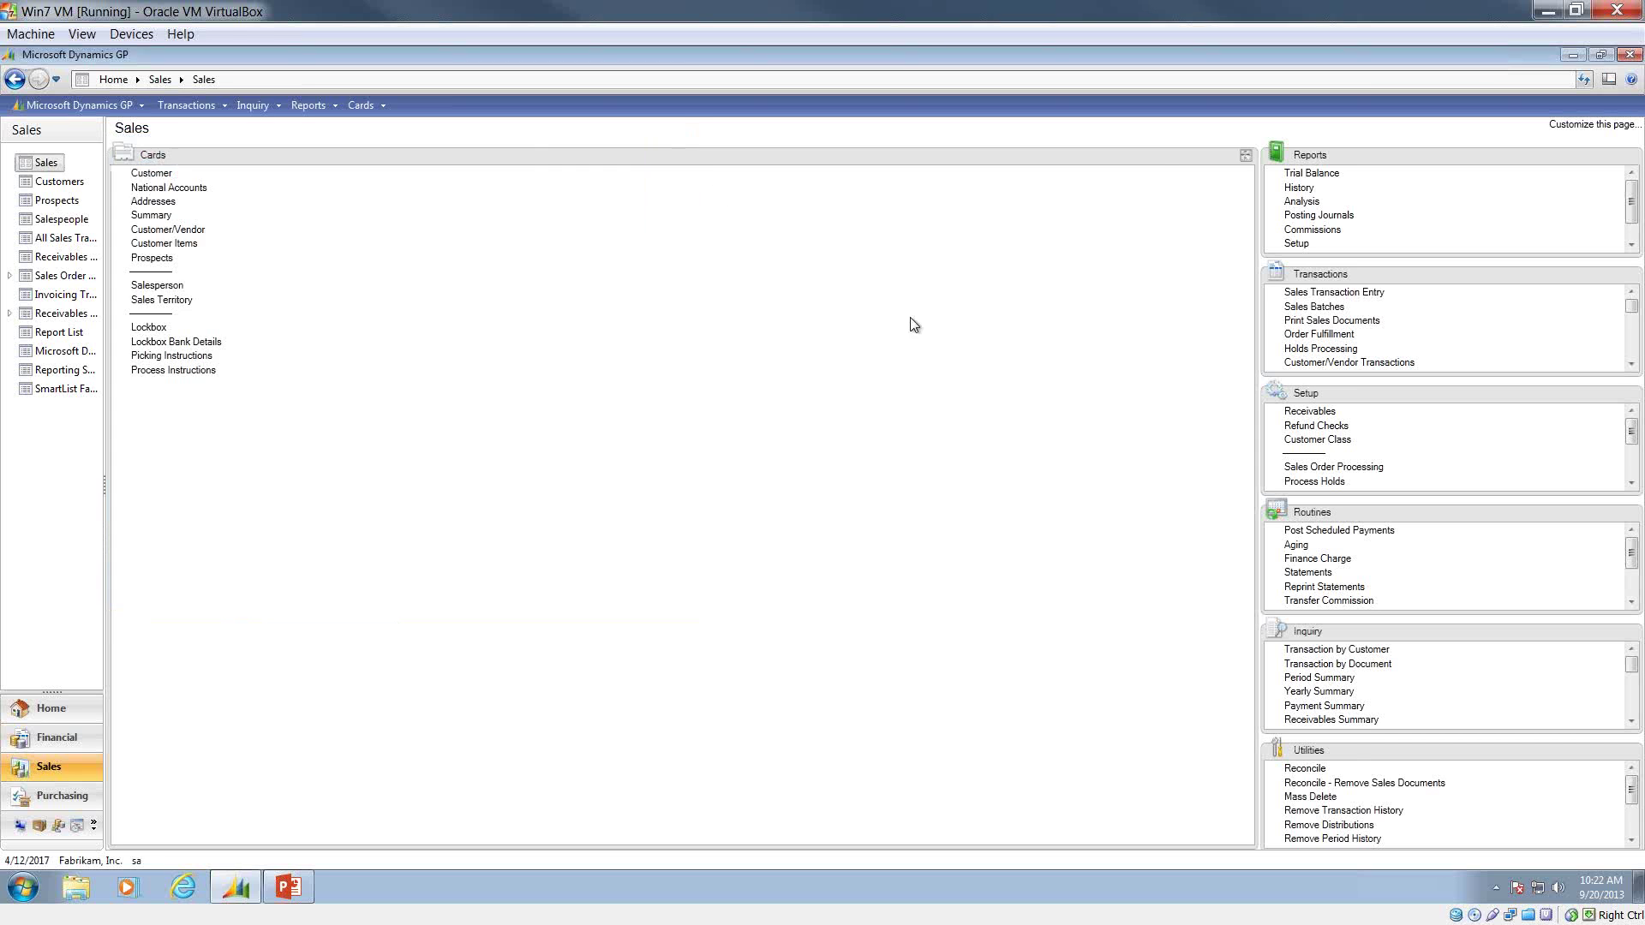
Use Customer Modifier to change Aaron Fitz Electrical's customer ID to the version with a four-digit suffix, and continue past the backup reminder.
left_click(1247, 156)
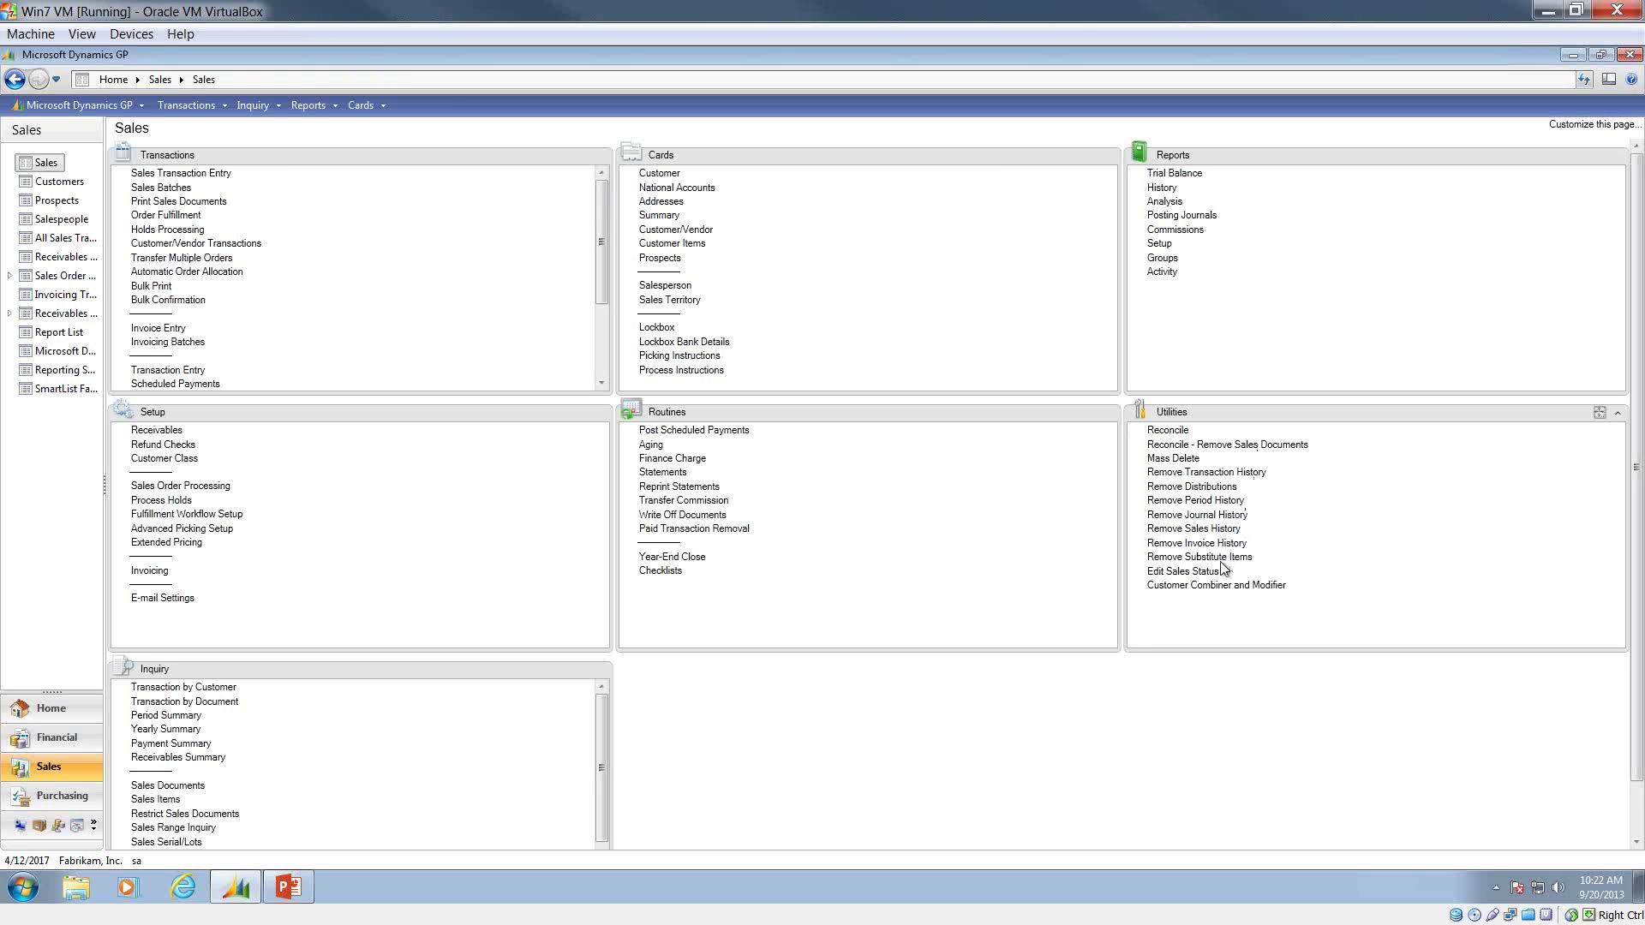
left_click(1209, 588)
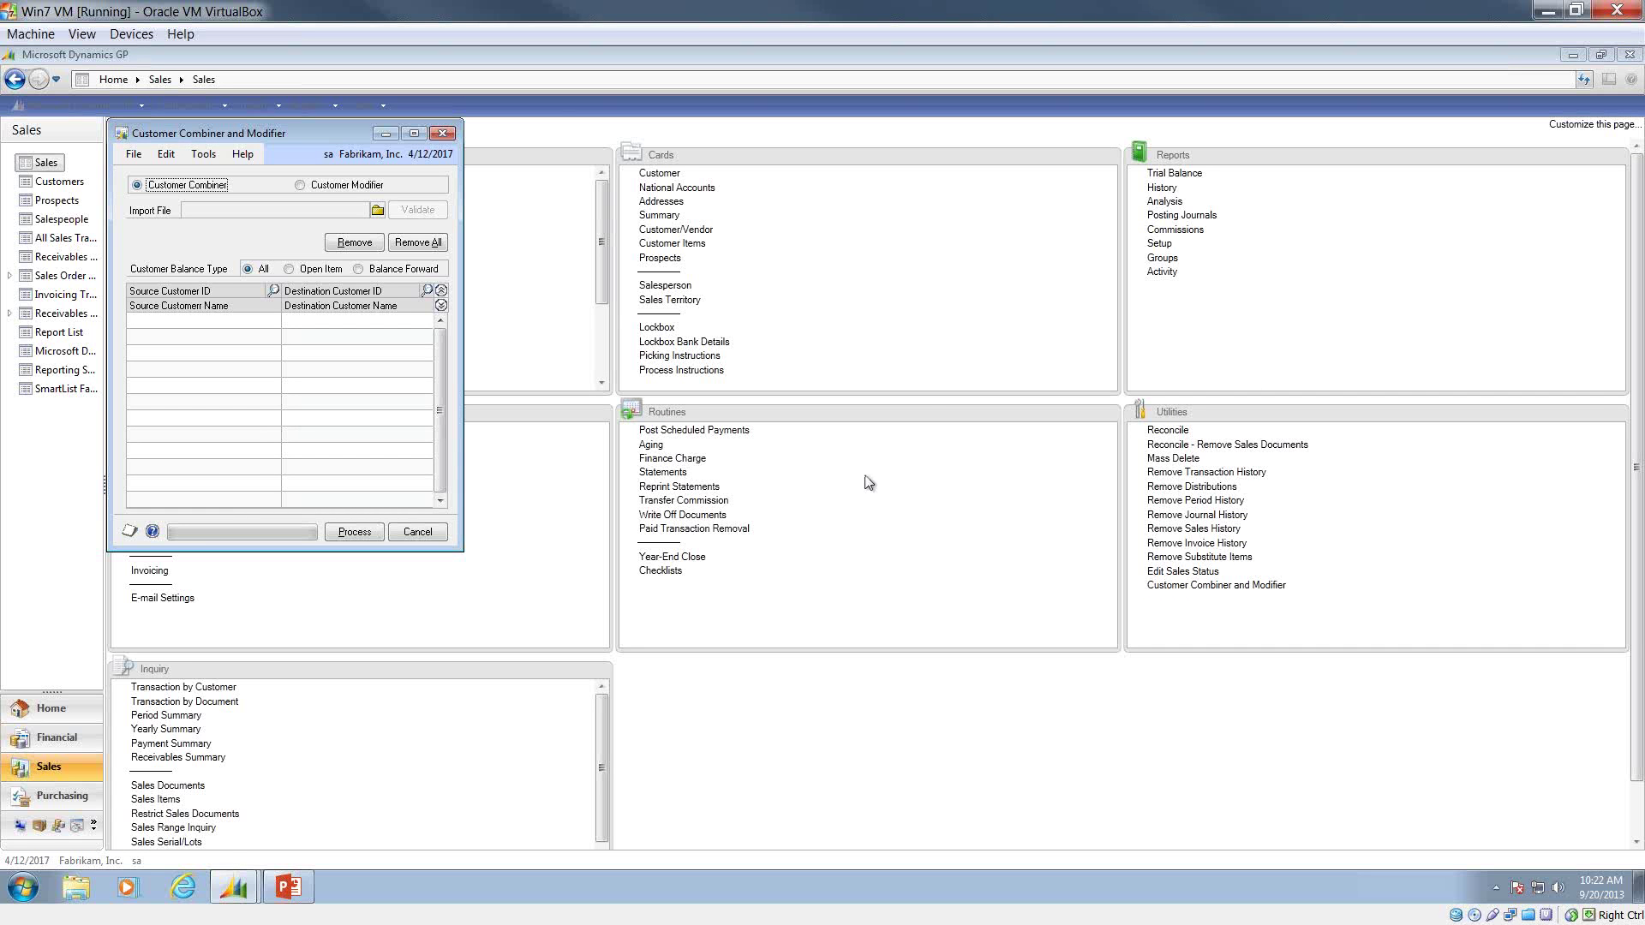
left_click(301, 186)
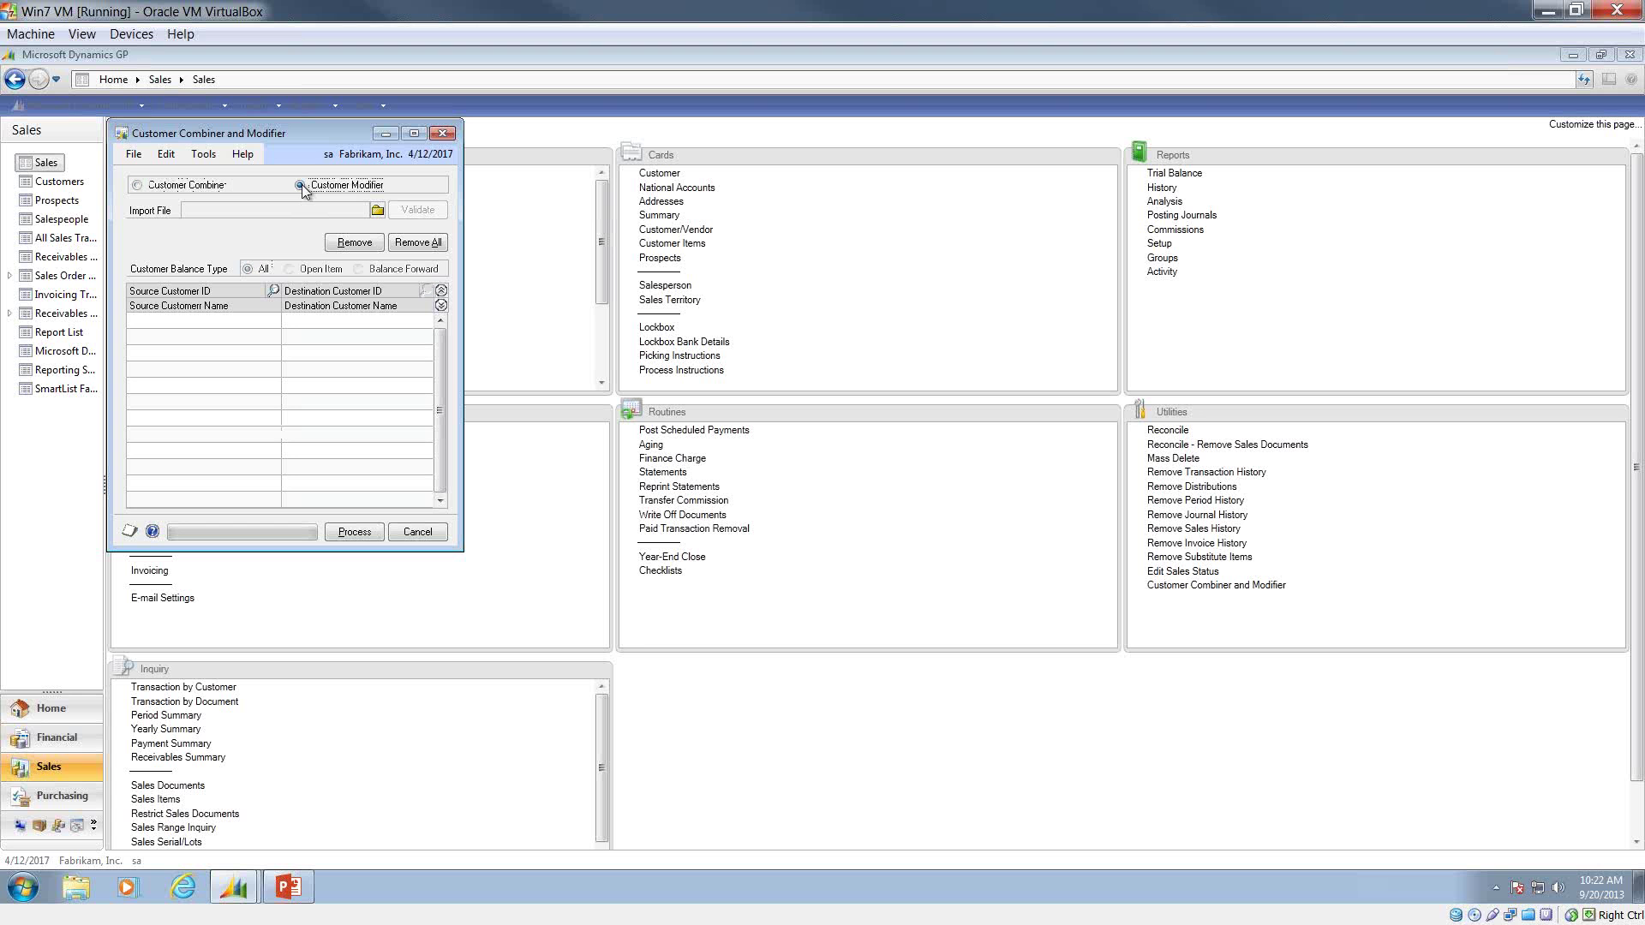
left_click(274, 291)
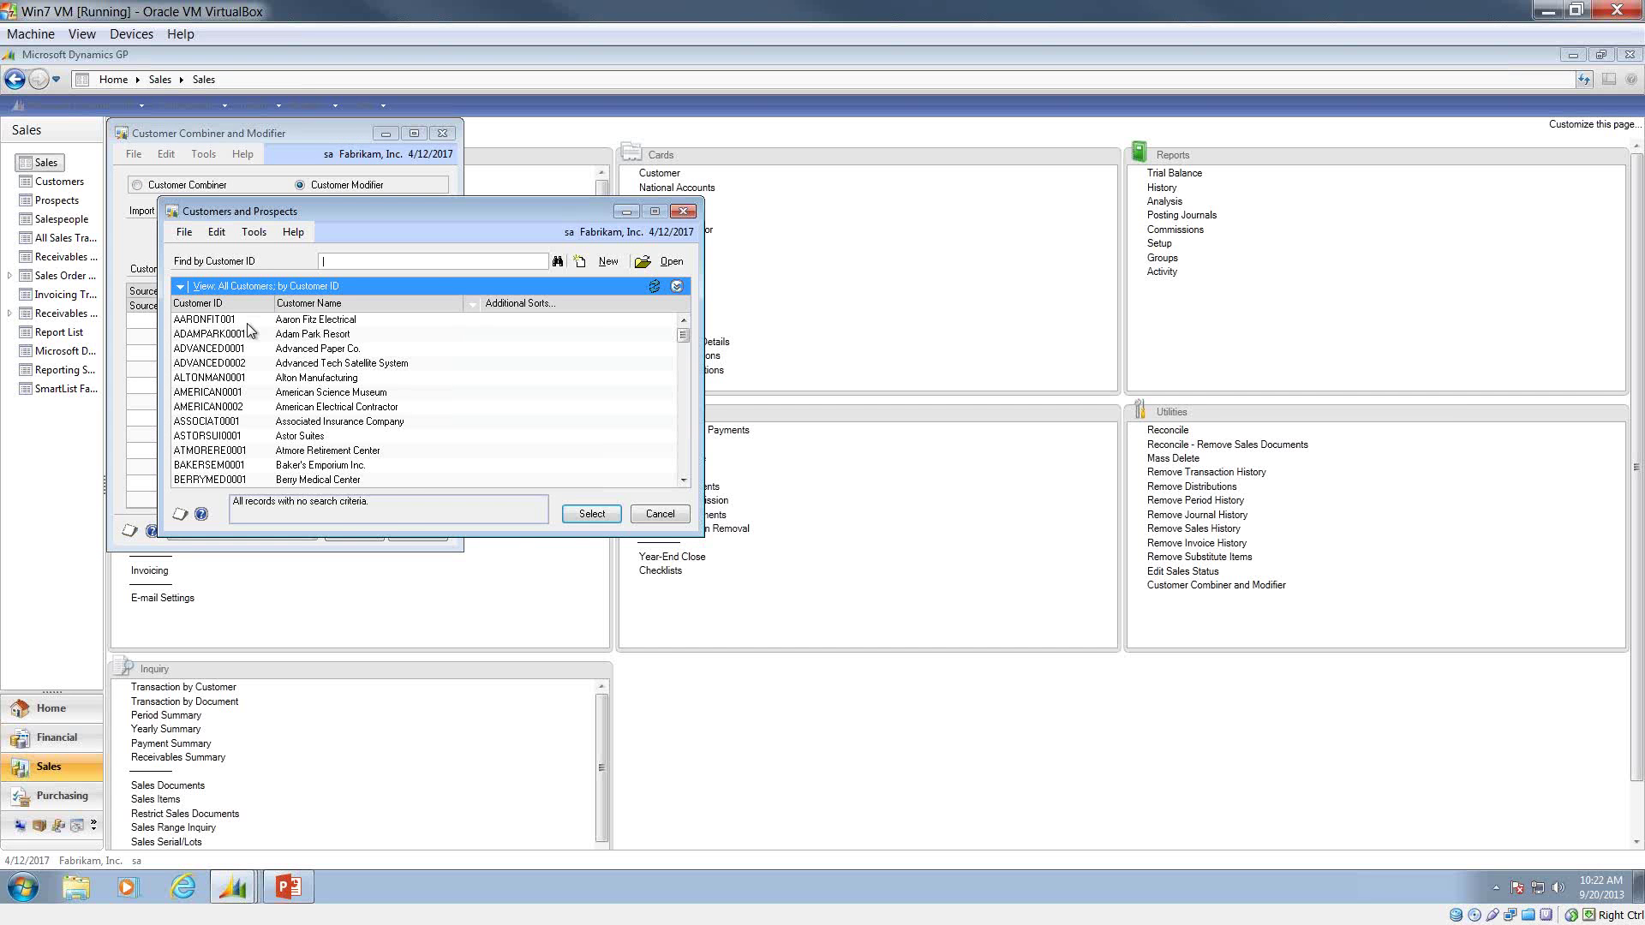
double_click(246, 323)
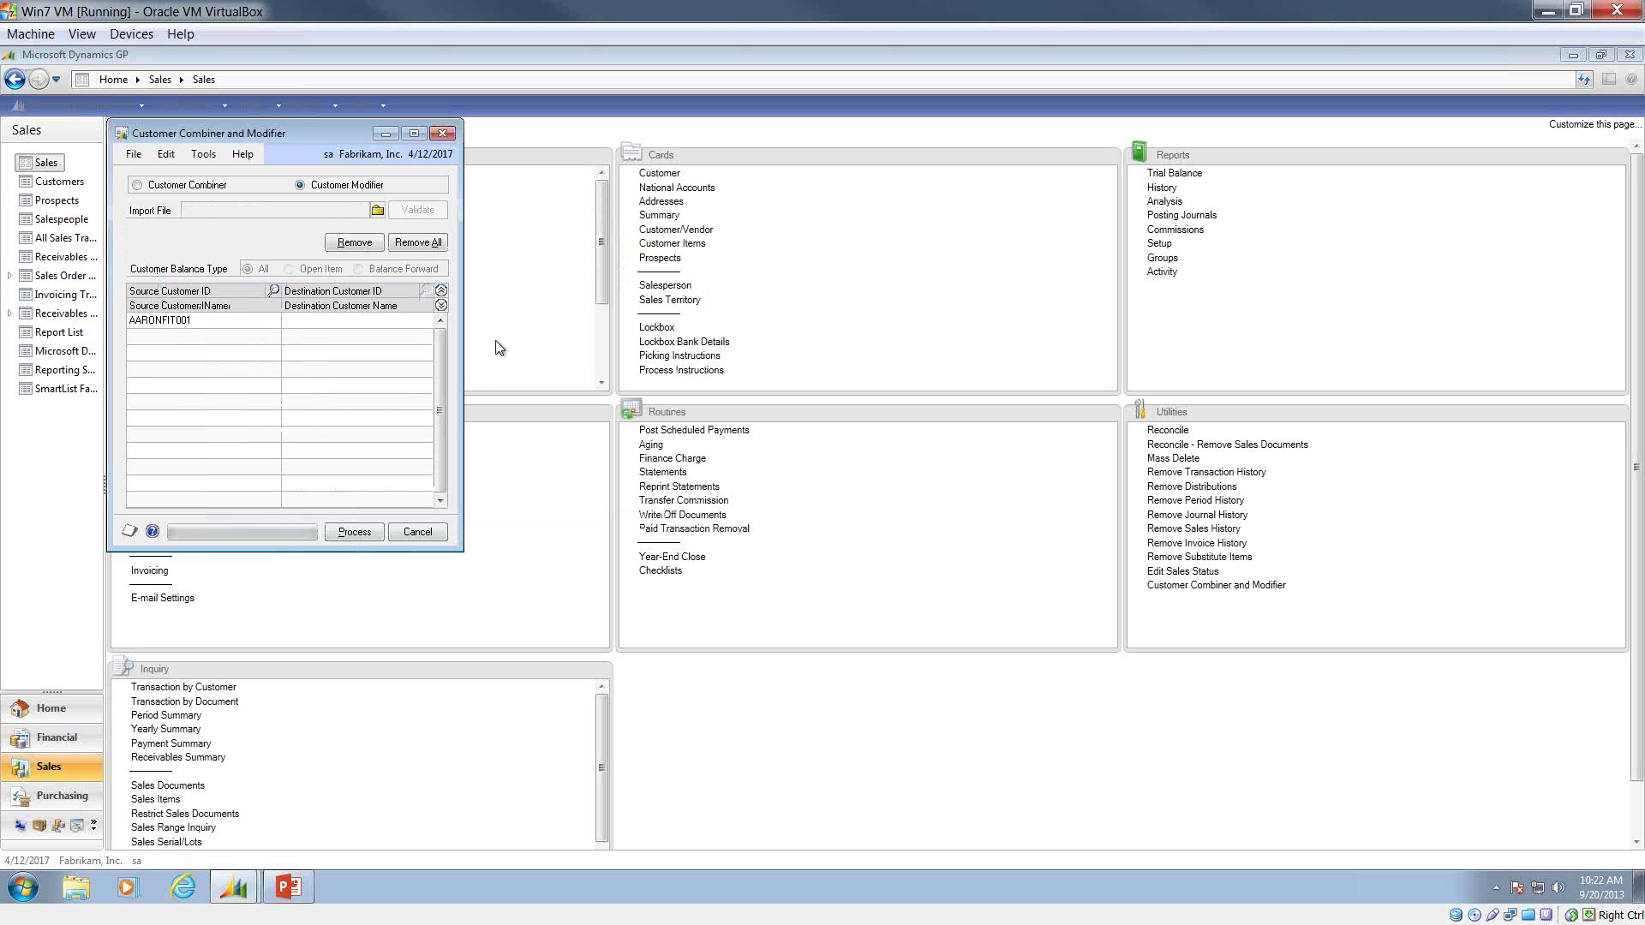
type("AARONFIT0001")
left_click(350, 532)
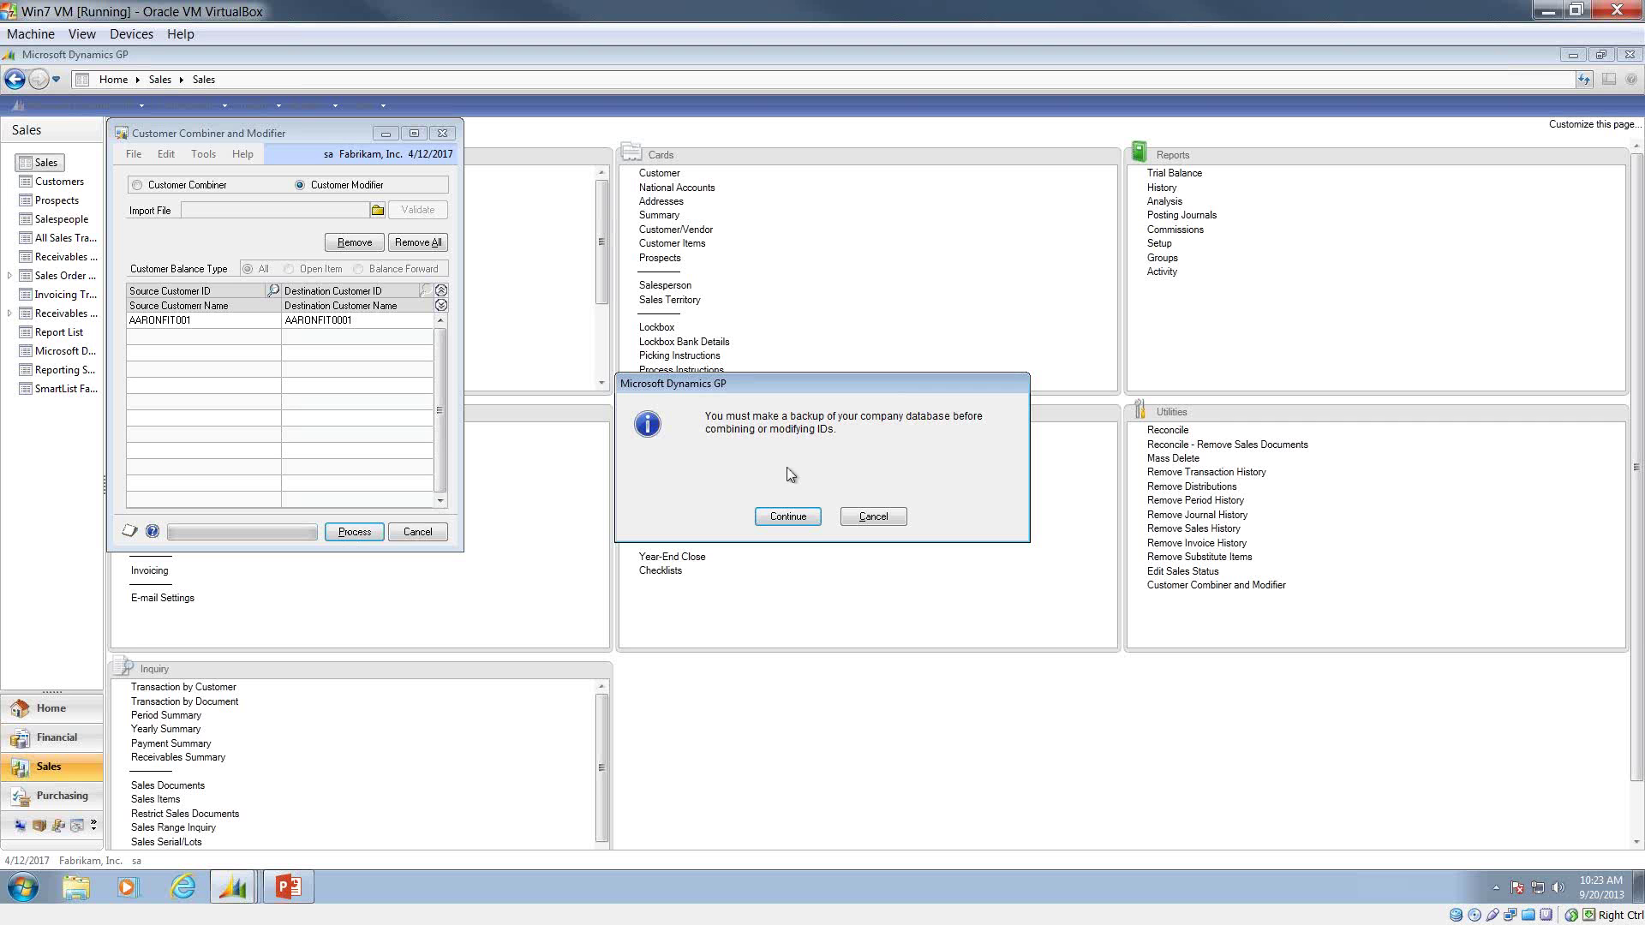
left_click(788, 517)
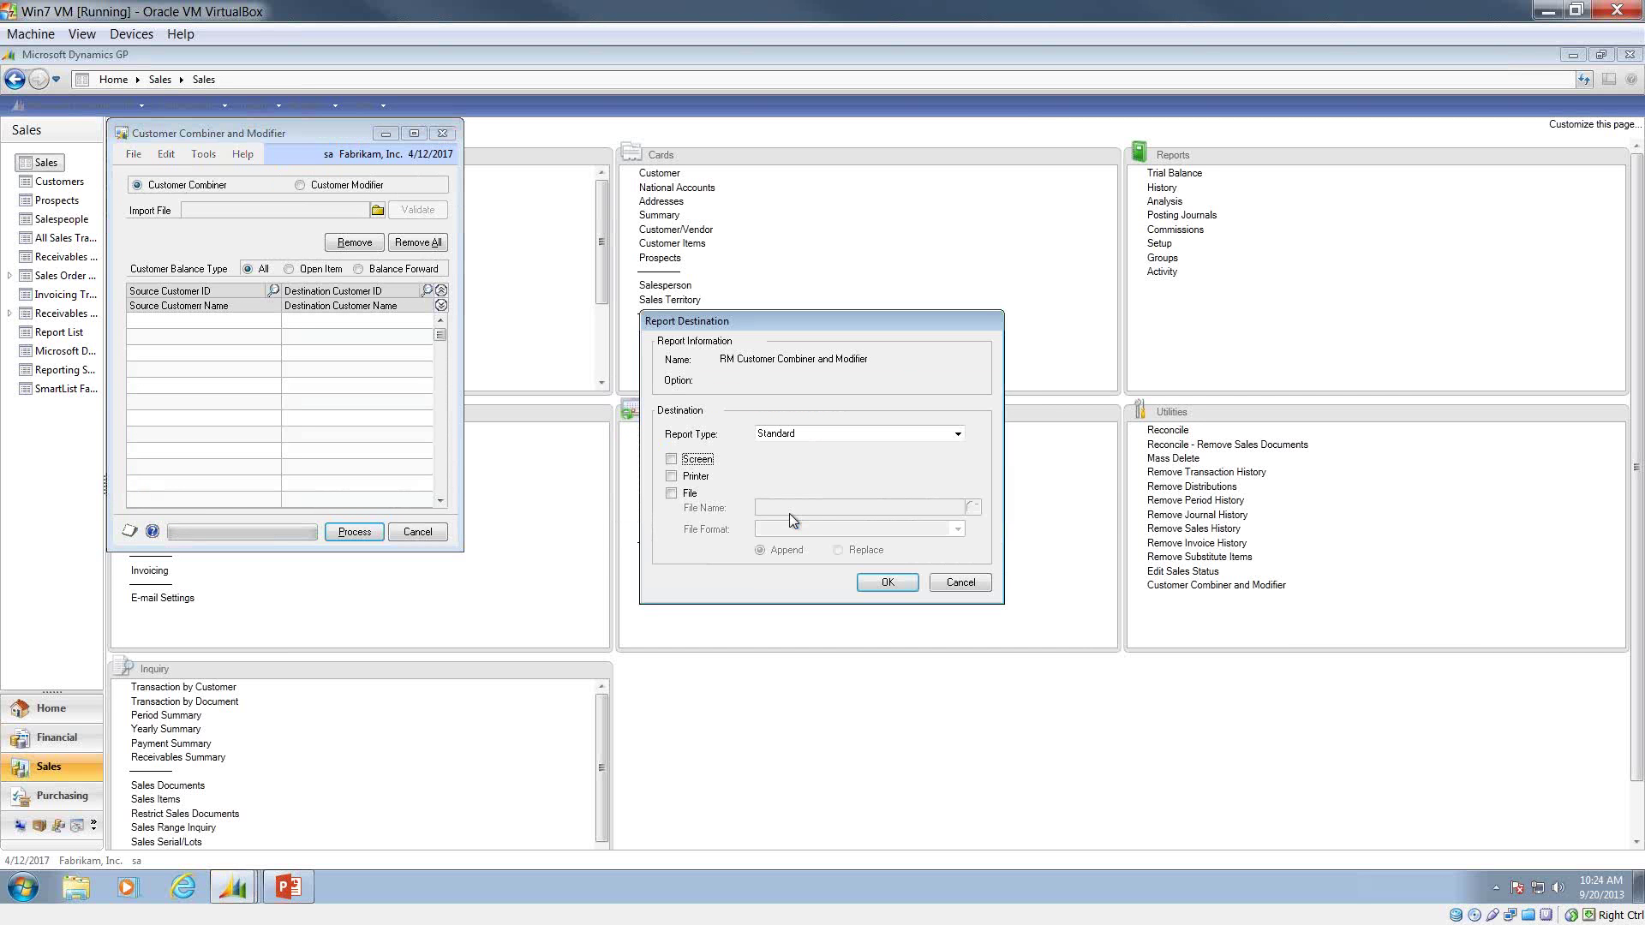
Output the Customer Combiner and Modifier Report to the screen, review it, and close the report and the utility.
left_click(681, 465)
left_click(878, 583)
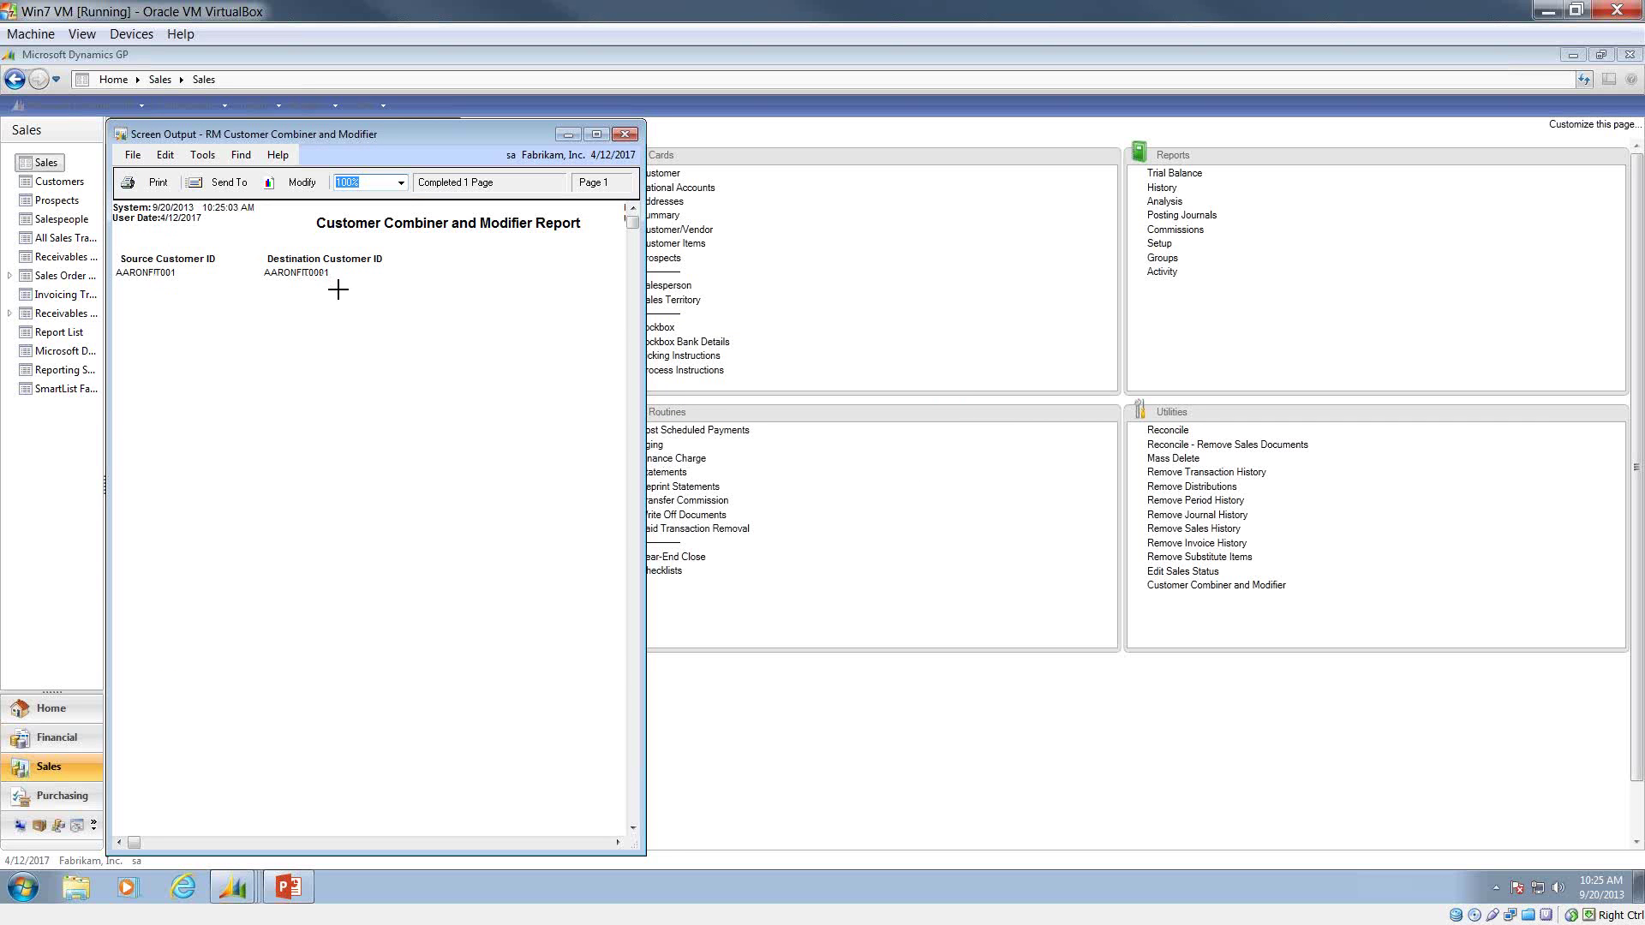
left_click(629, 135)
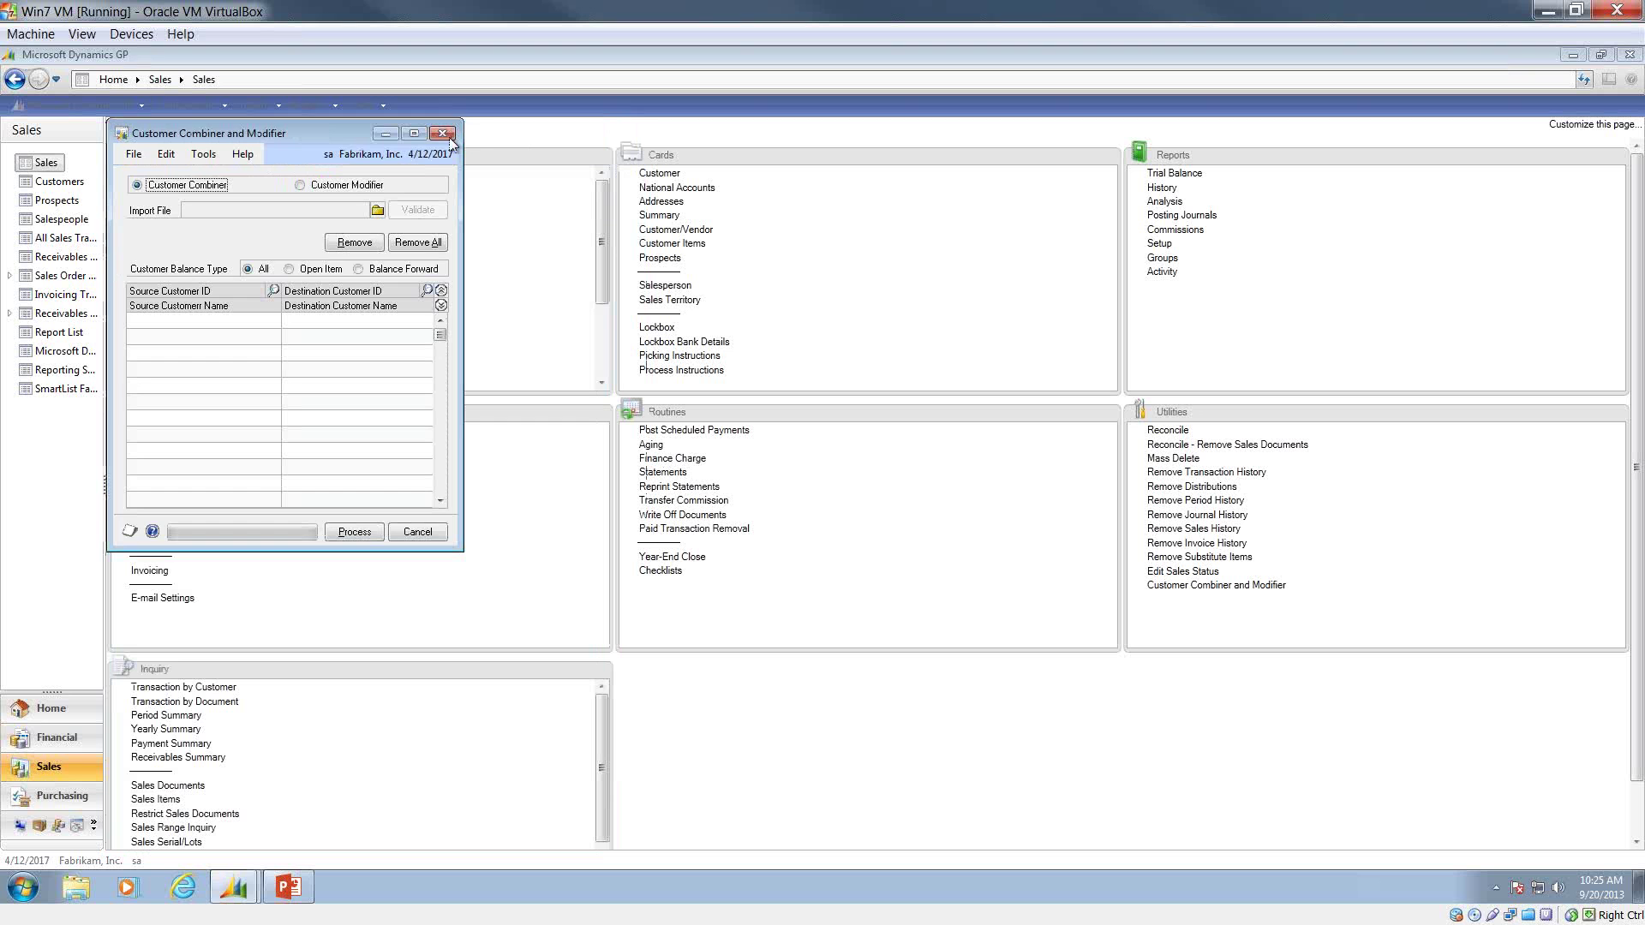
left_click(442, 135)
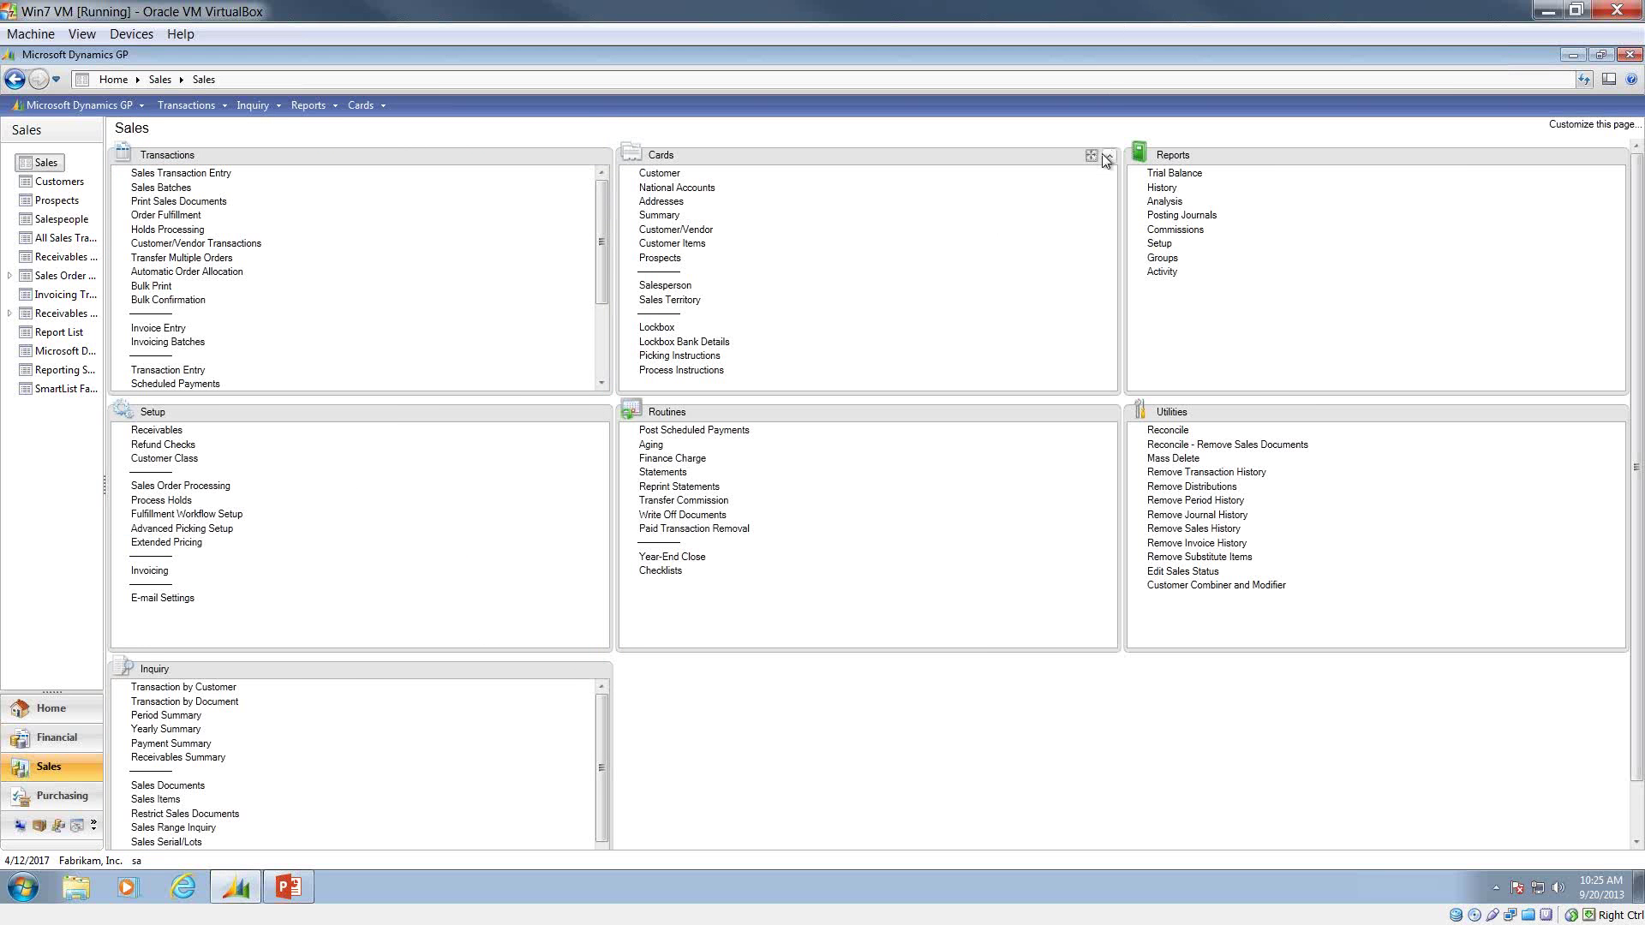
Check the modified Aaron Fitz Electrical ID in Customer Maintenance's customer lookup, and close both windows without selecting a record.
left_click(1094, 155)
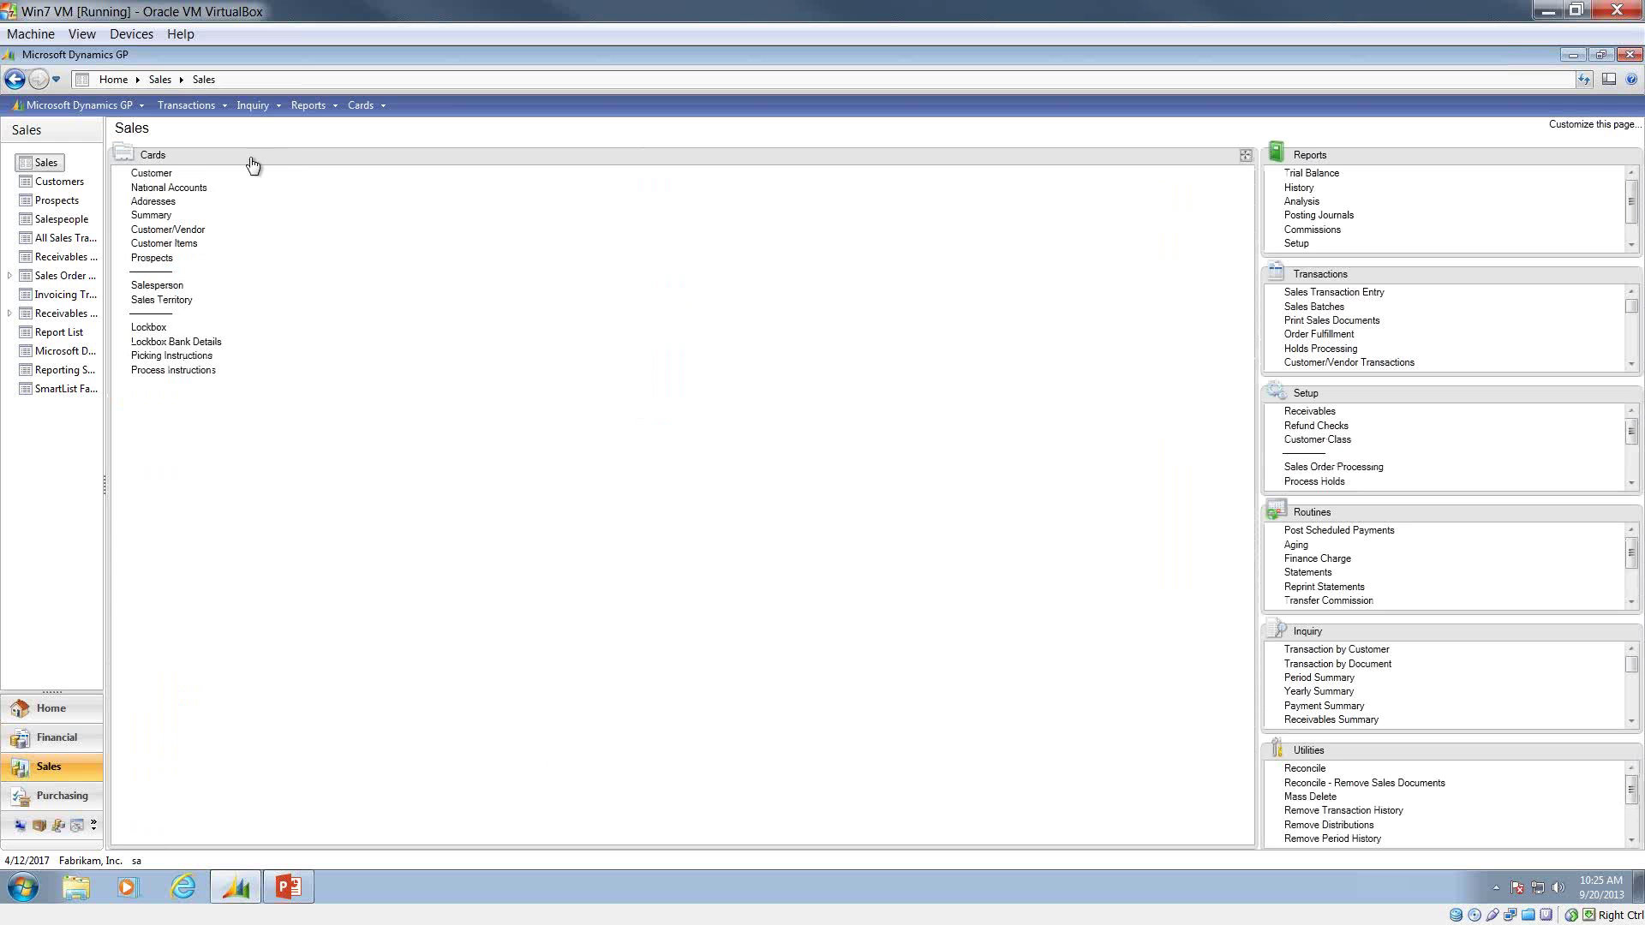
left_click(151, 174)
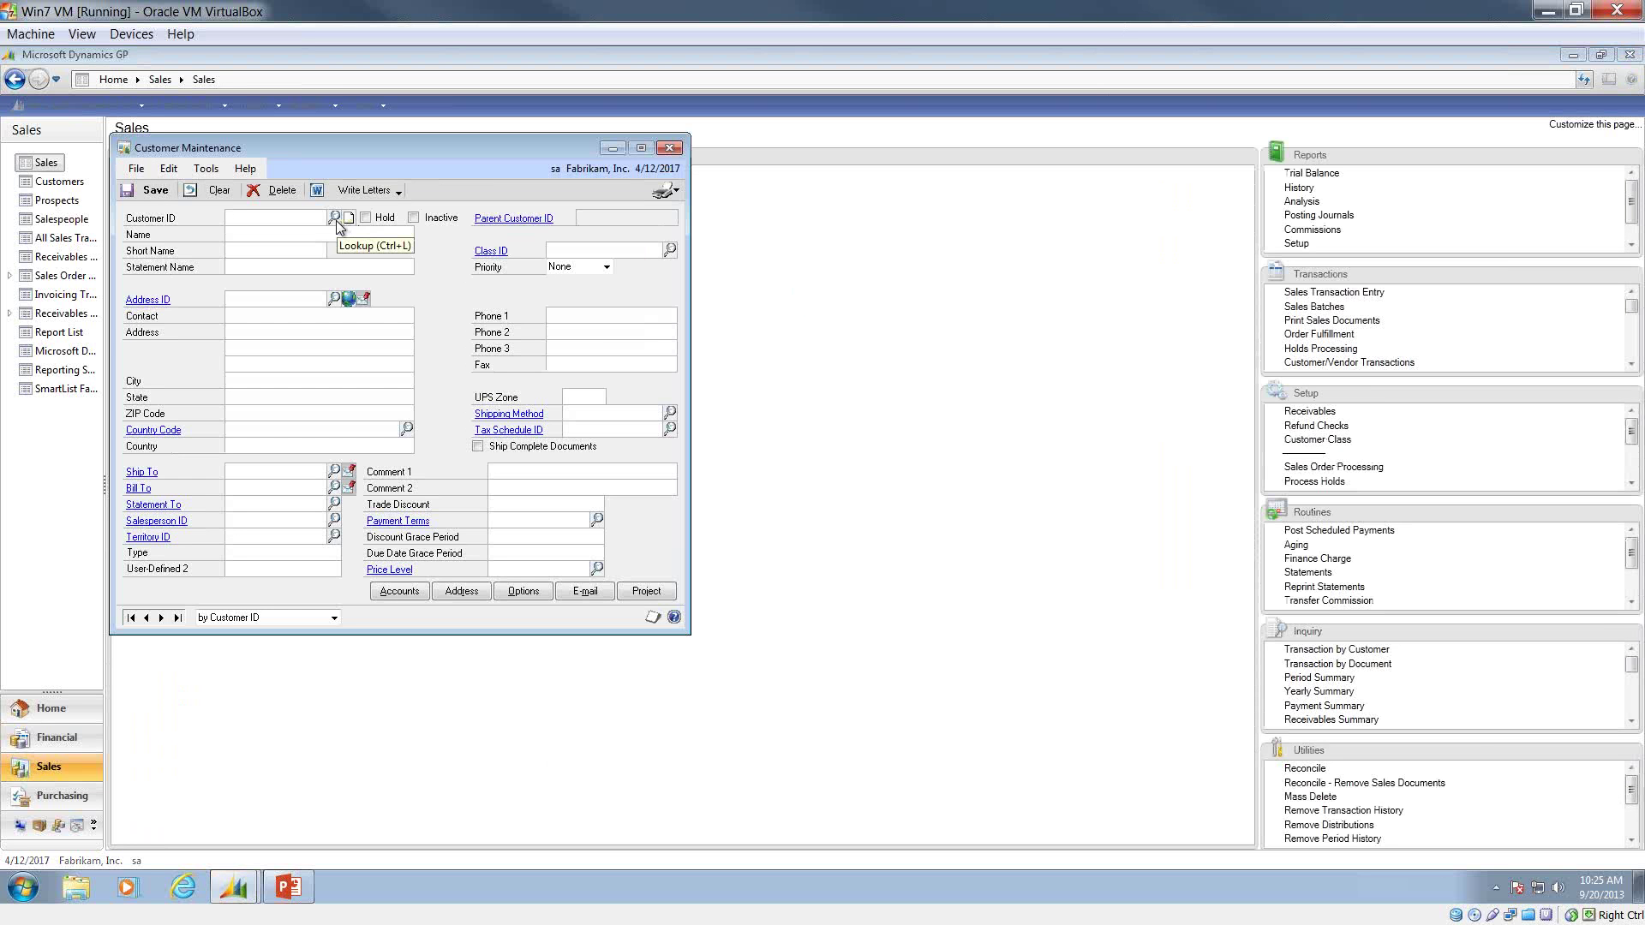
left_click(335, 217)
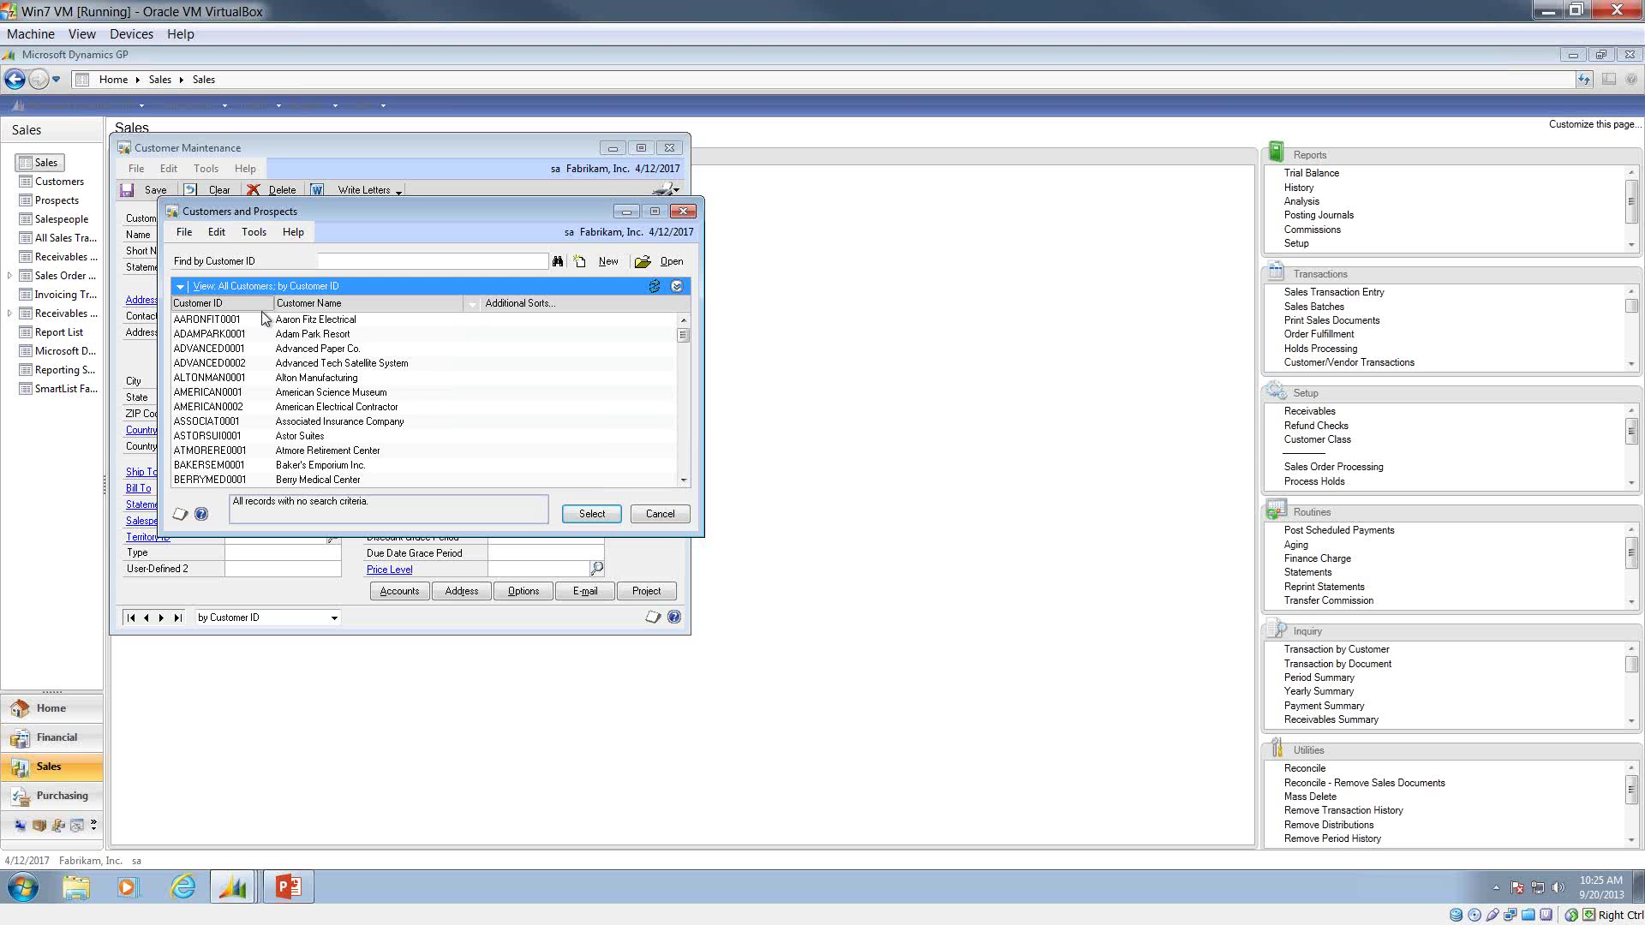
left_click(662, 514)
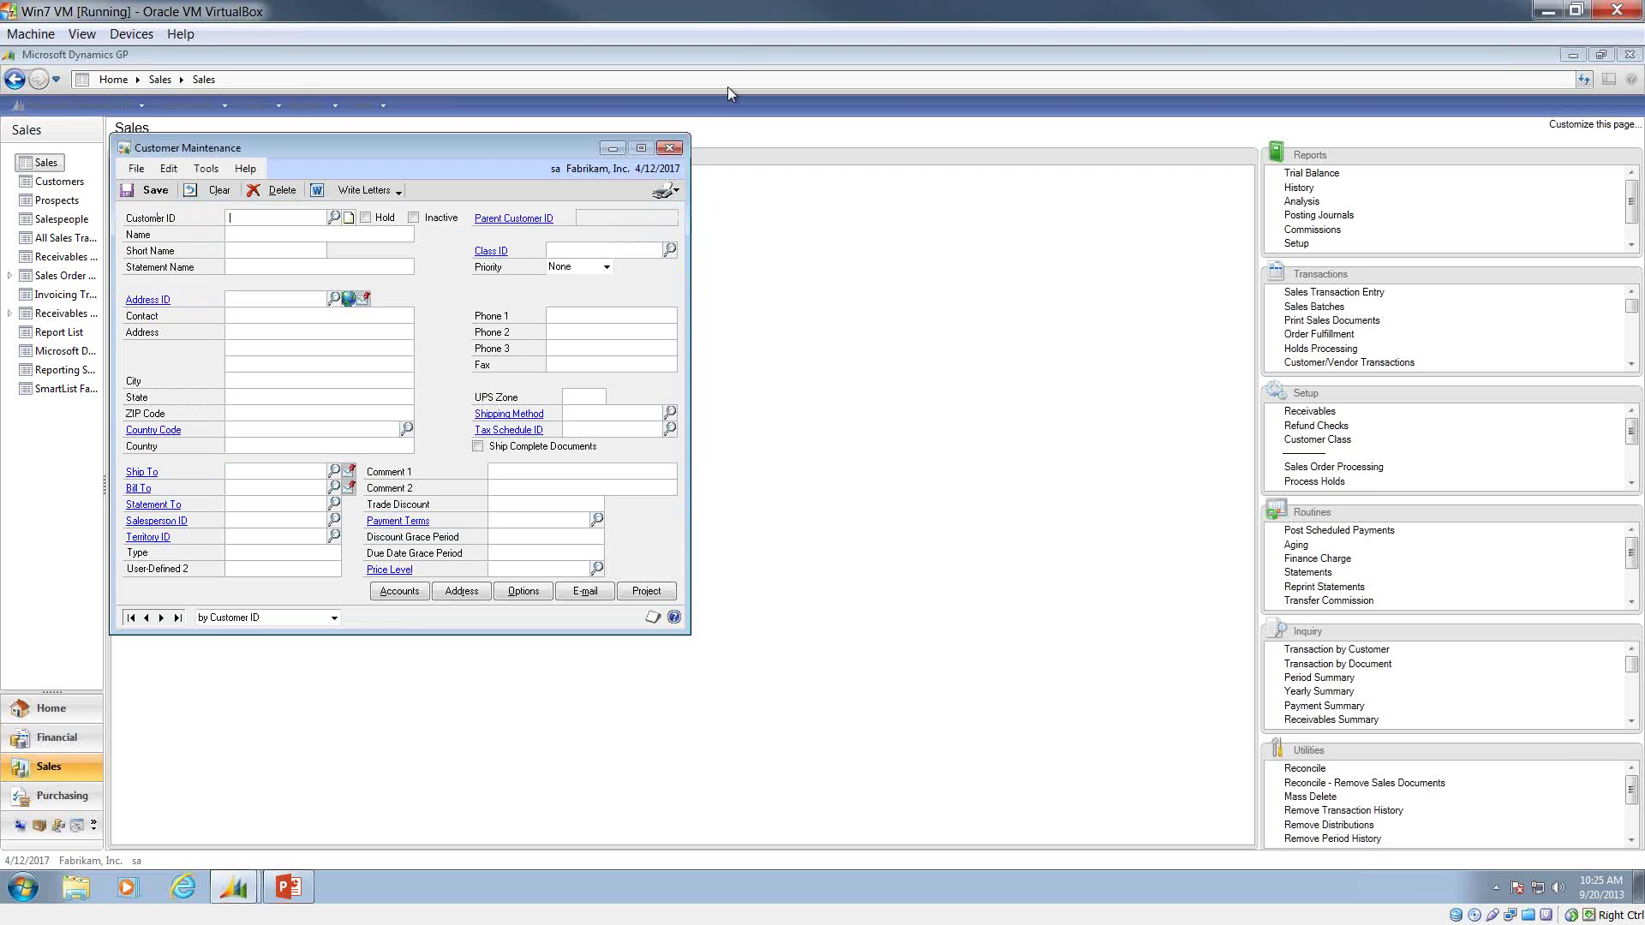
left_click(670, 150)
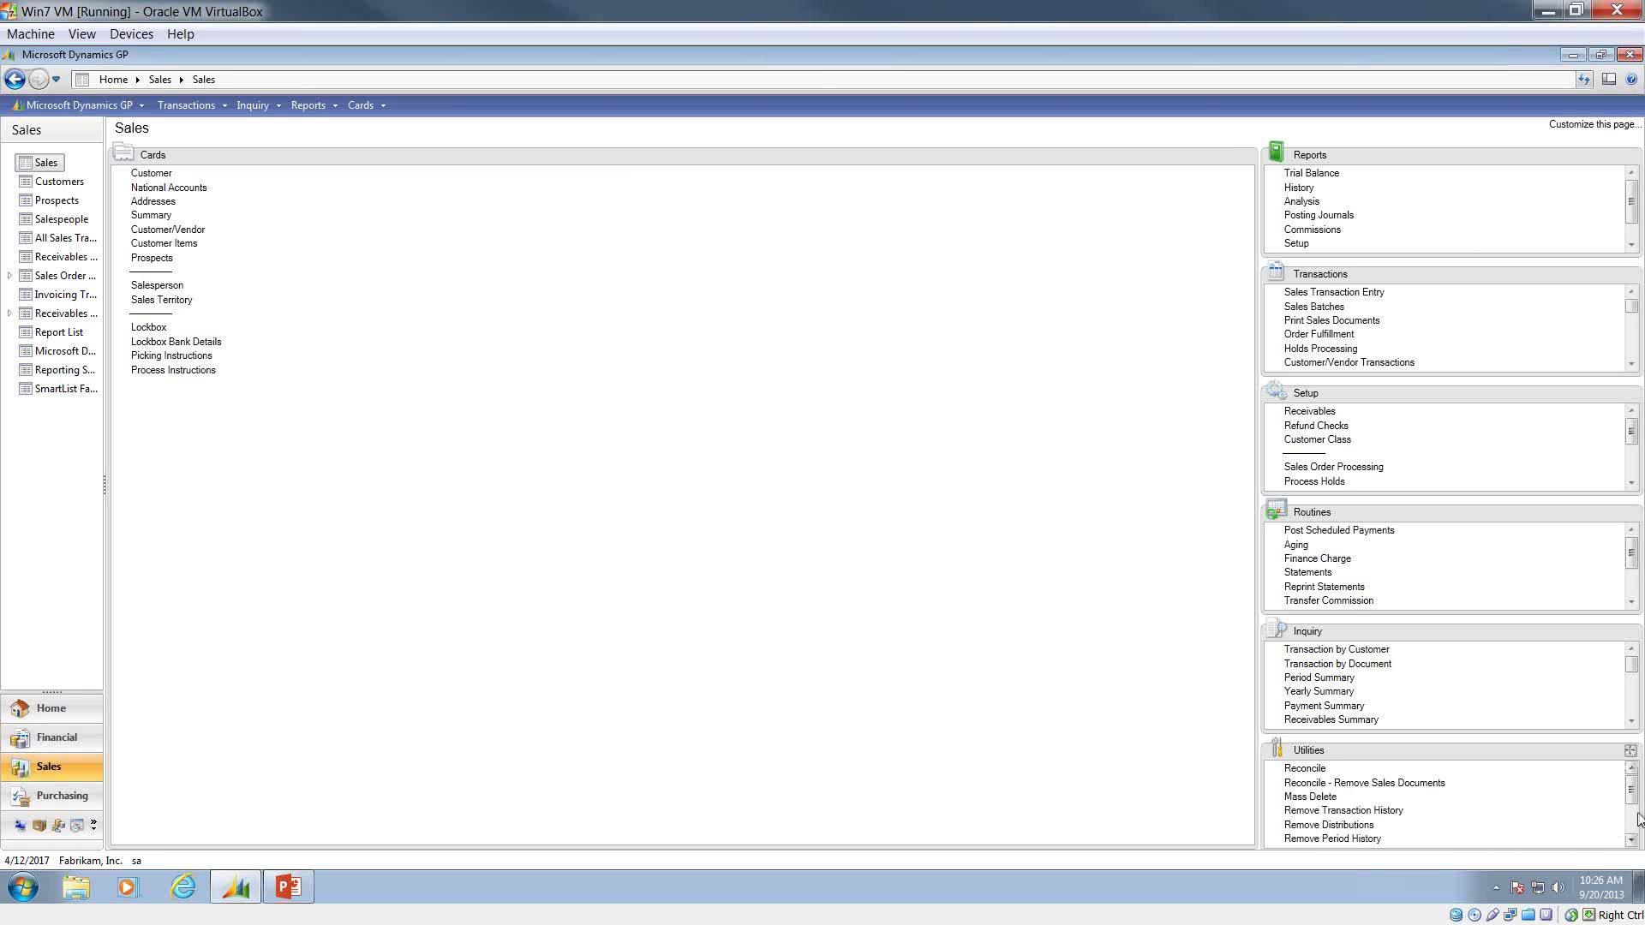
Reopen Customer Combiner and Modifier, examine its combiner and modifier options, and cancel without processing anything.
left_click_drag(1631, 795, 1631, 824)
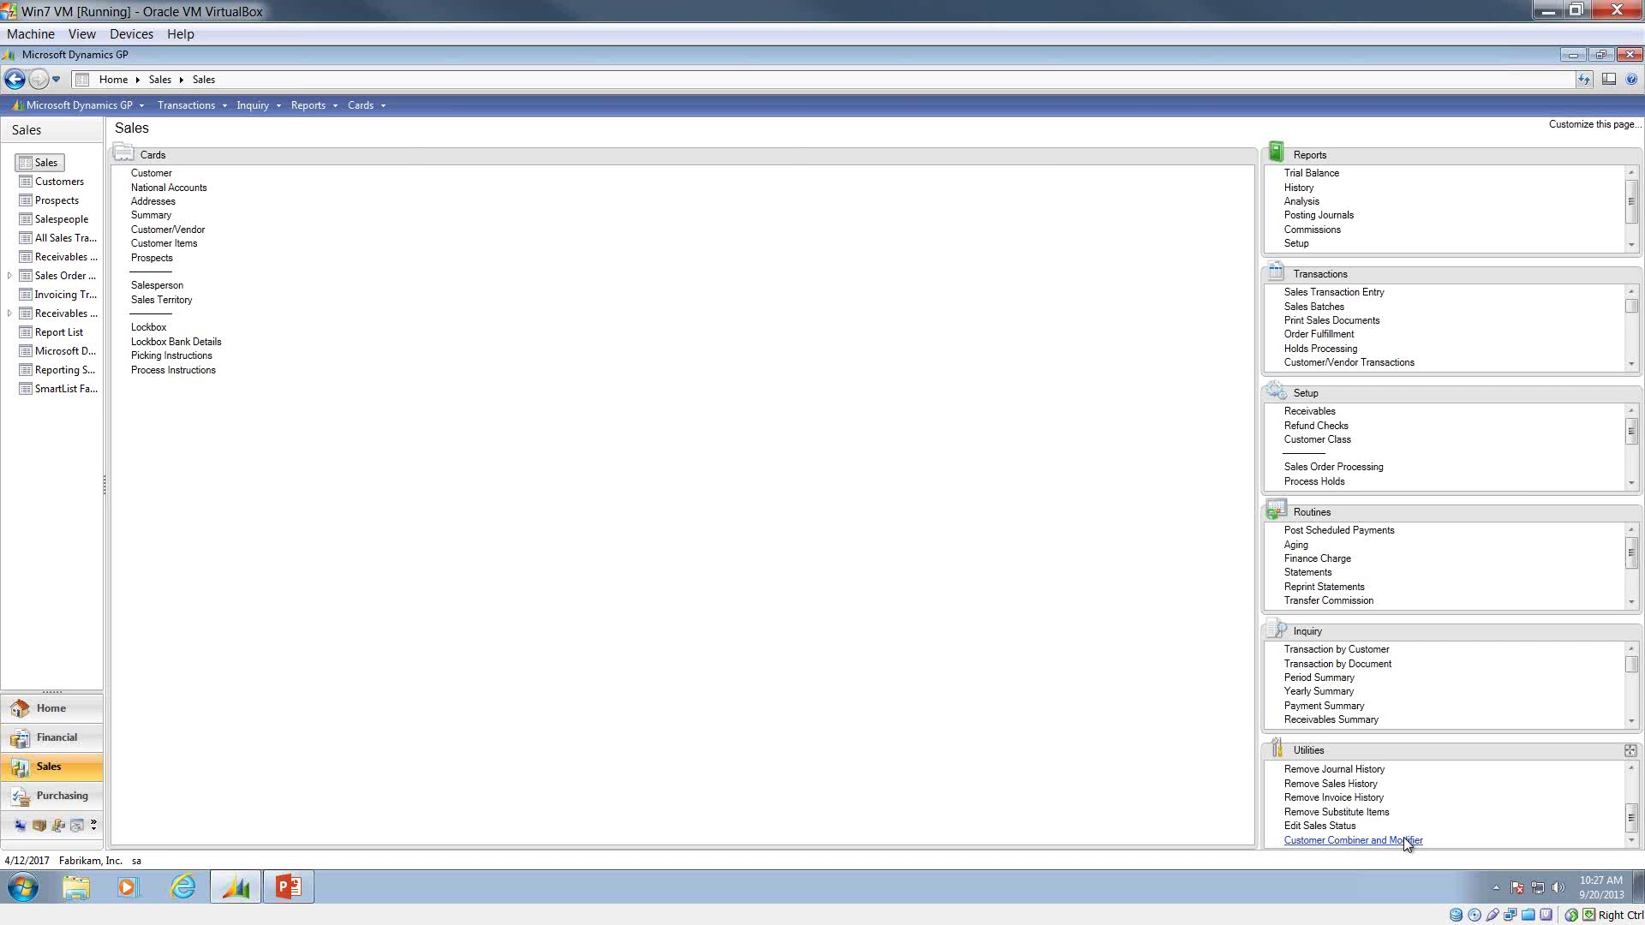
left_click(1403, 838)
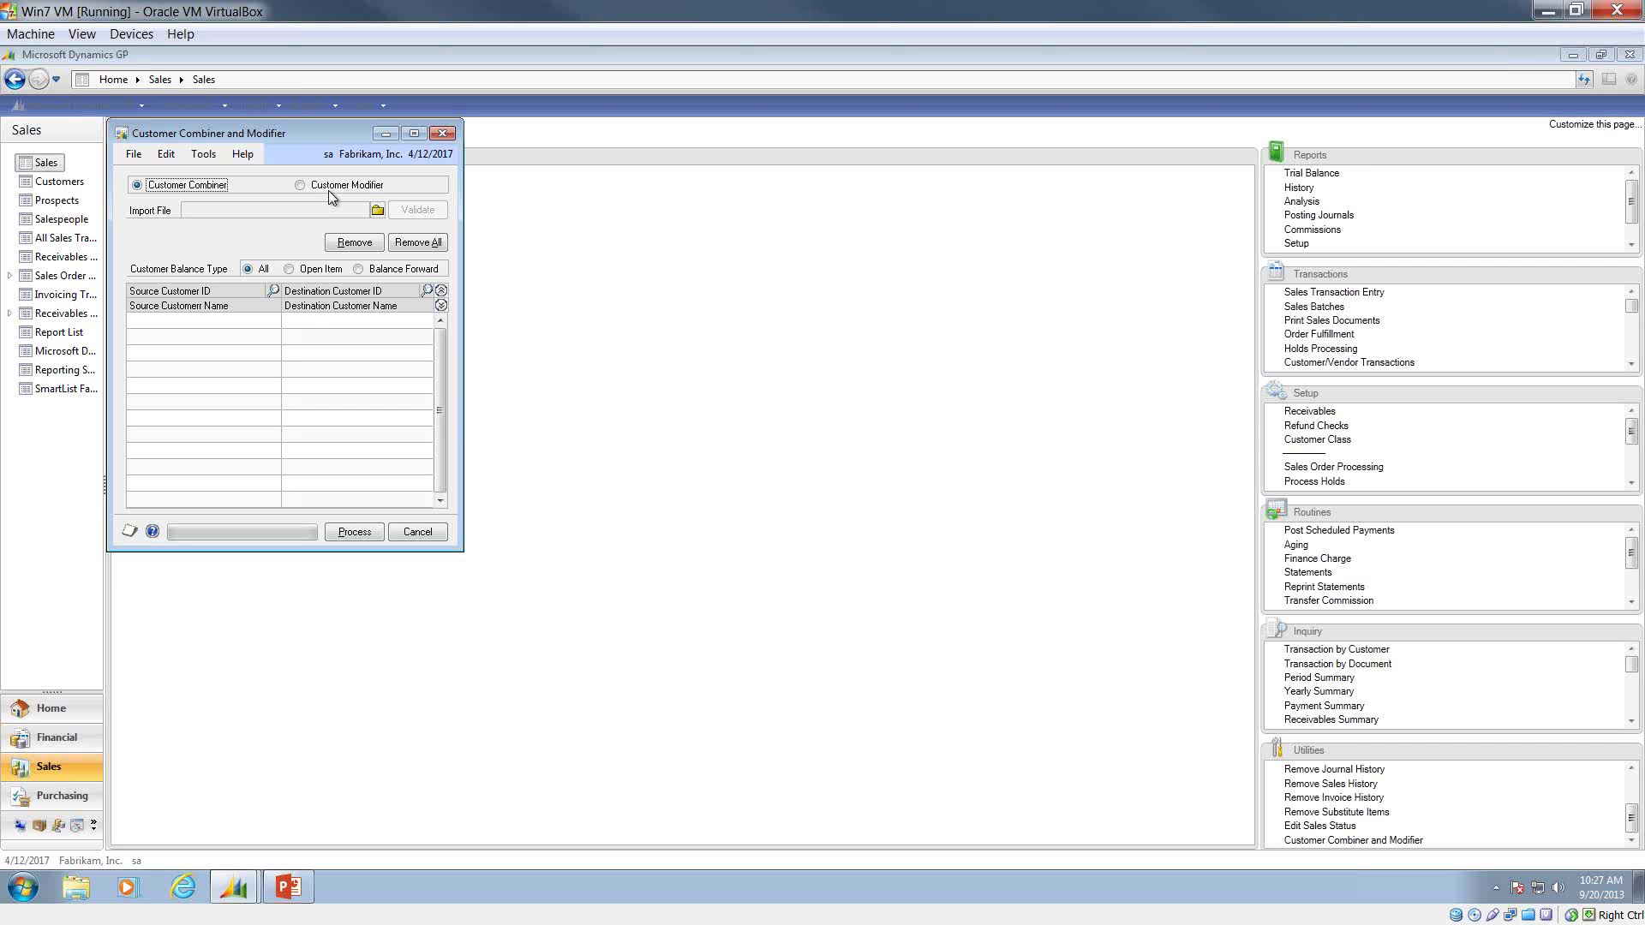
left_click(416, 533)
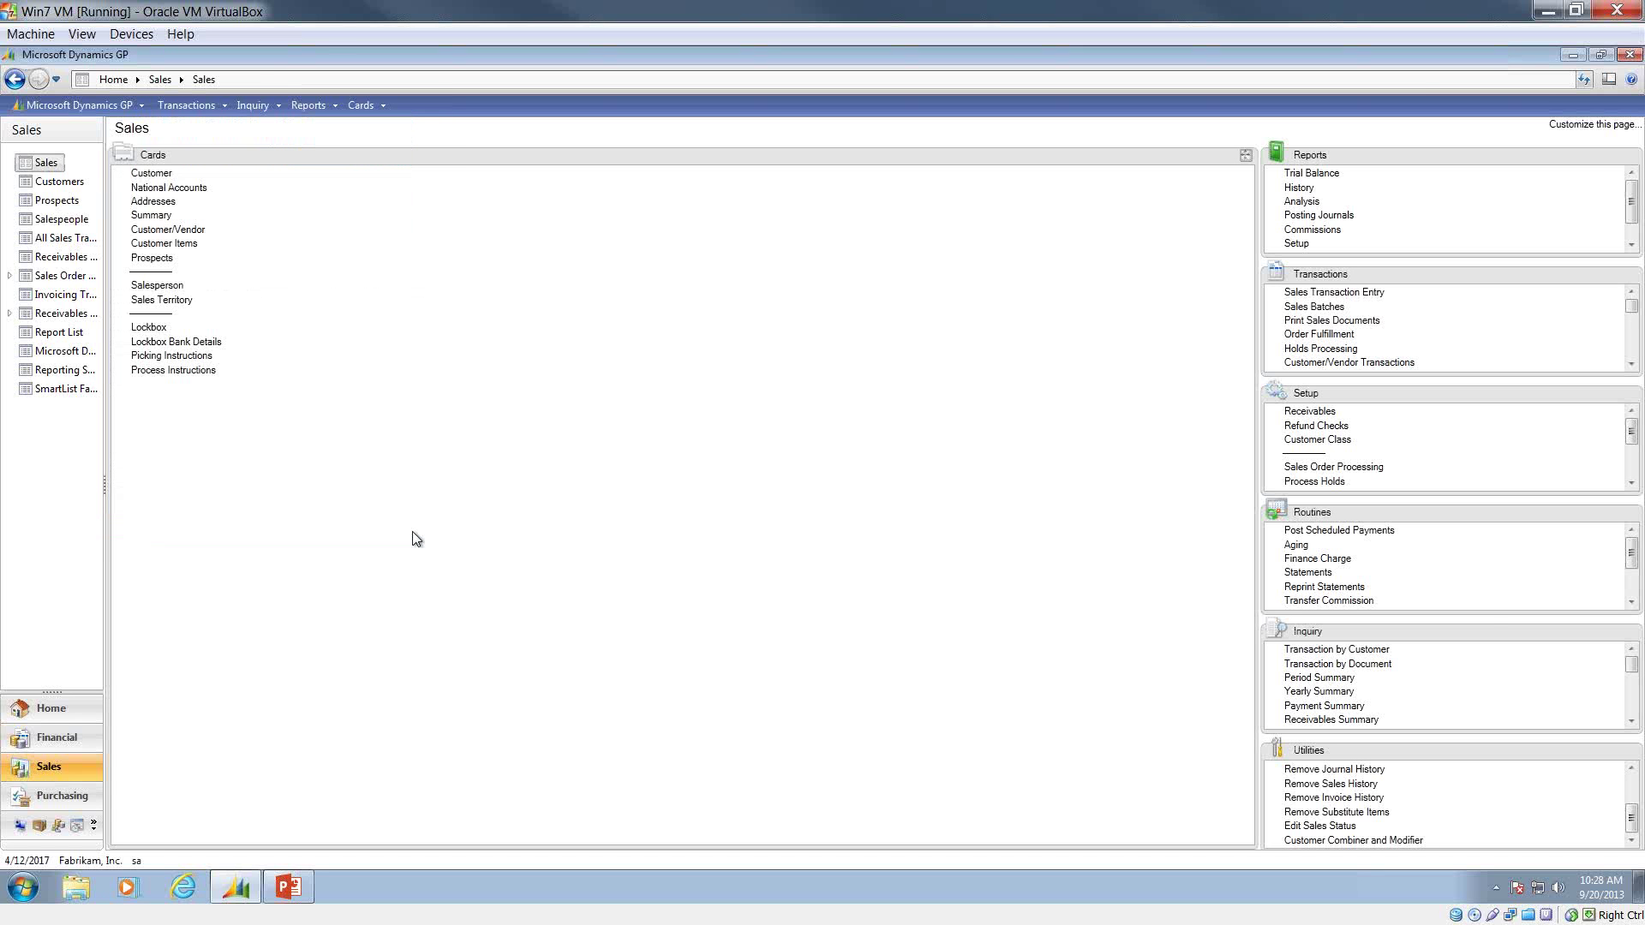
Look through the available Sales transactions, examine the batches listed in Master Posting, and close Master Posting.
left_click(1247, 156)
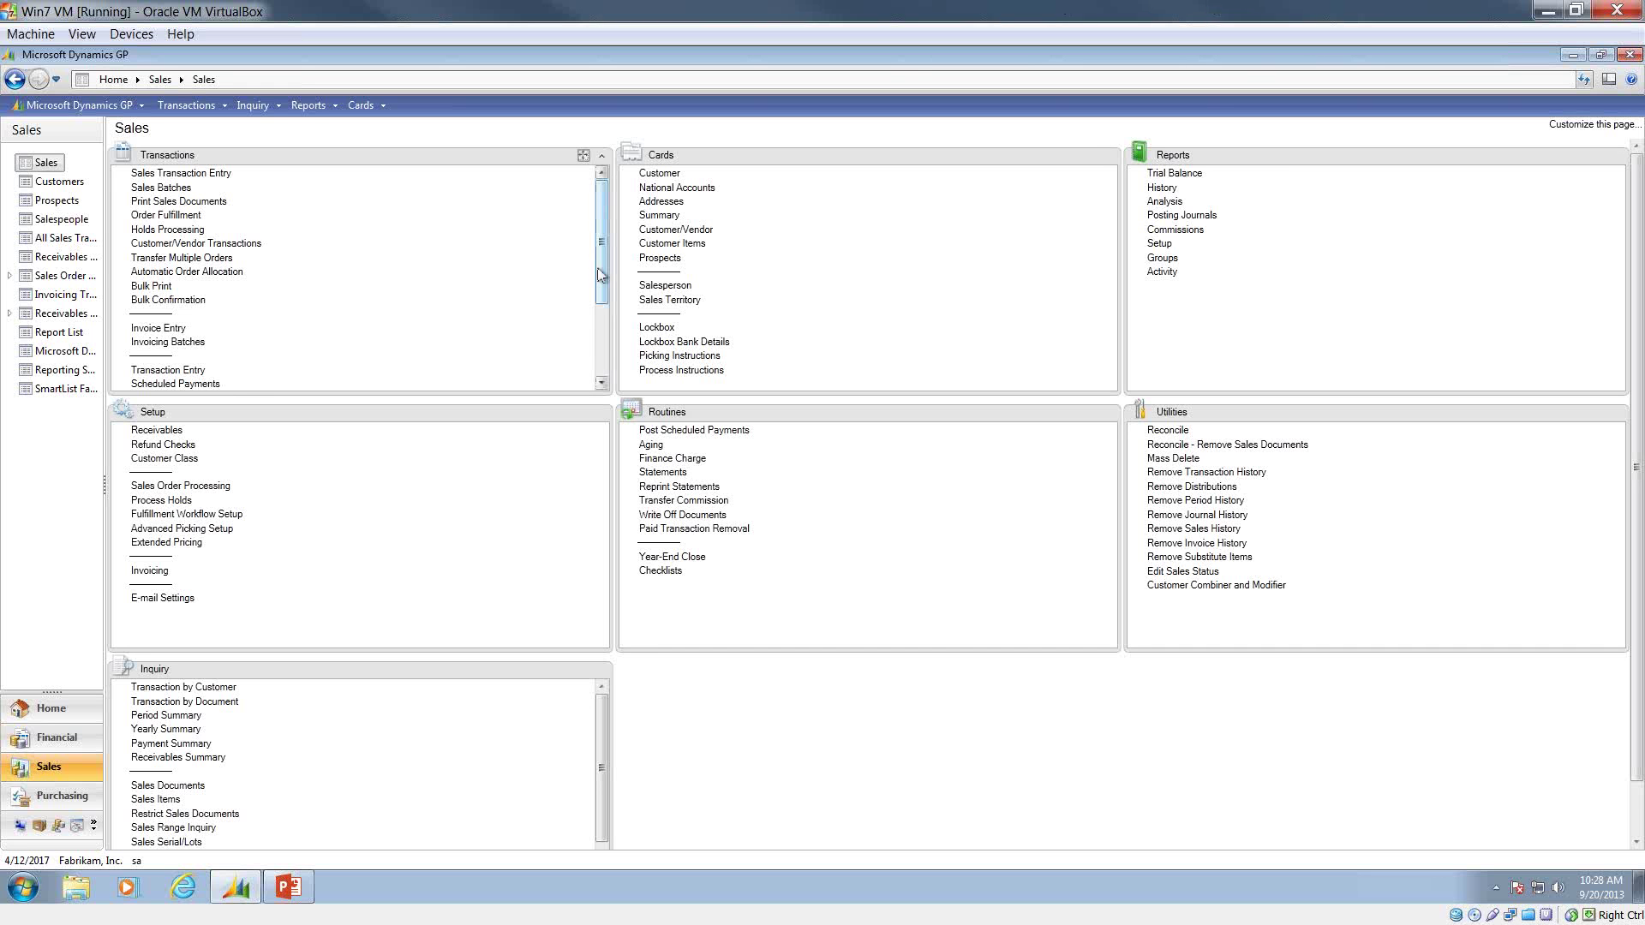
left_click_drag(602, 291, 593, 360)
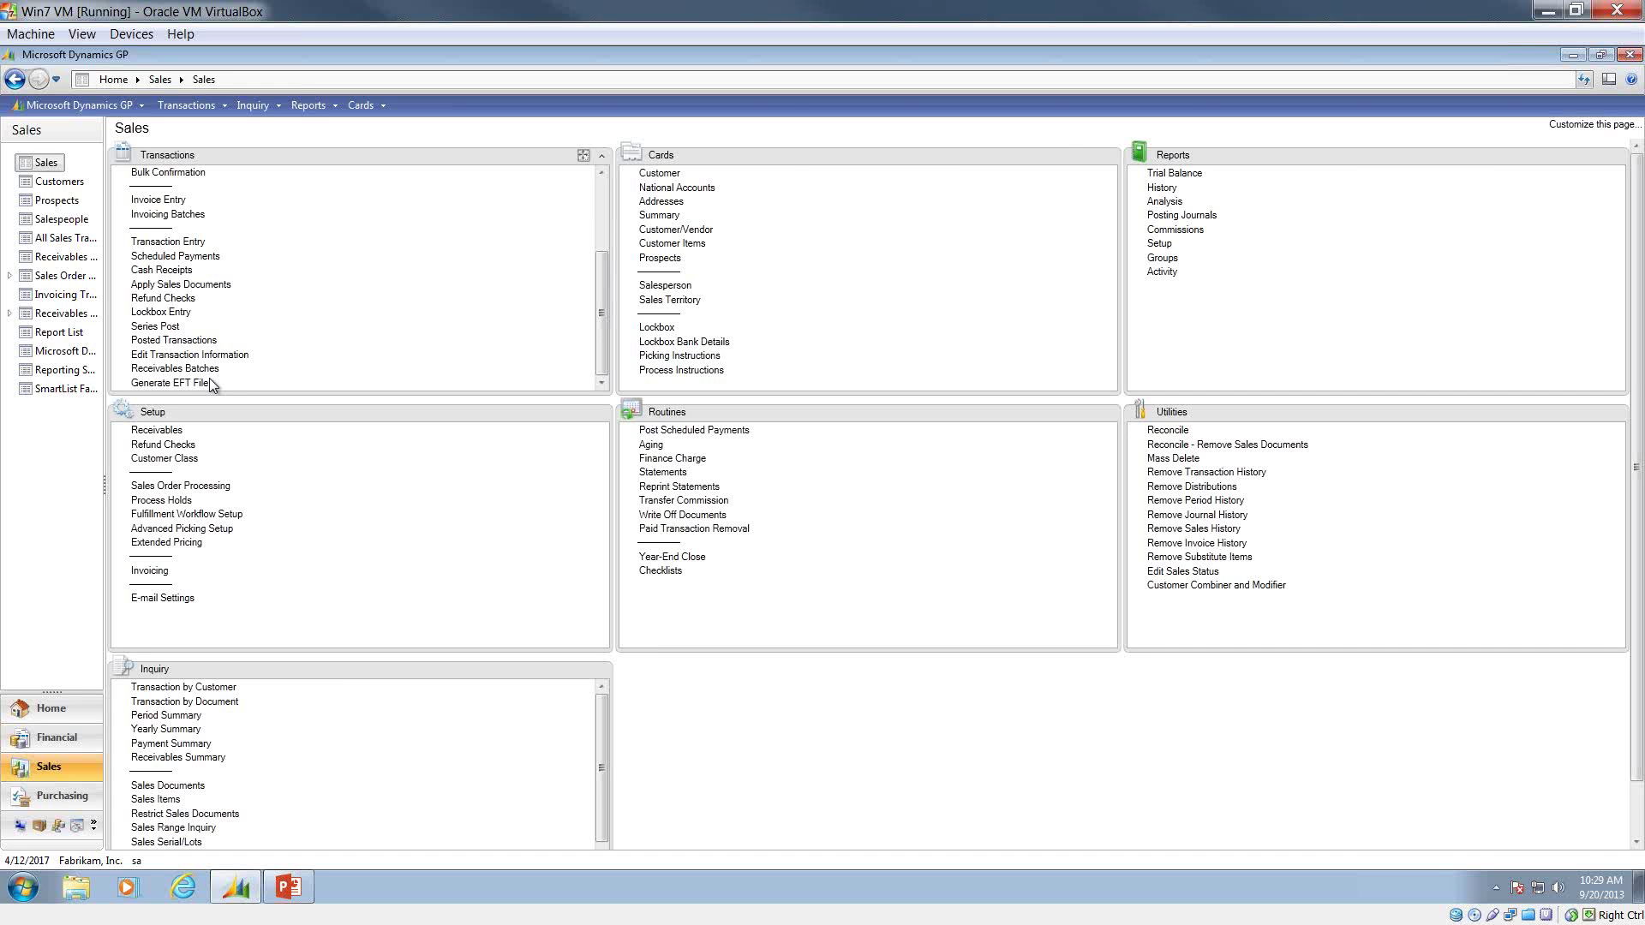
left_click(93, 105)
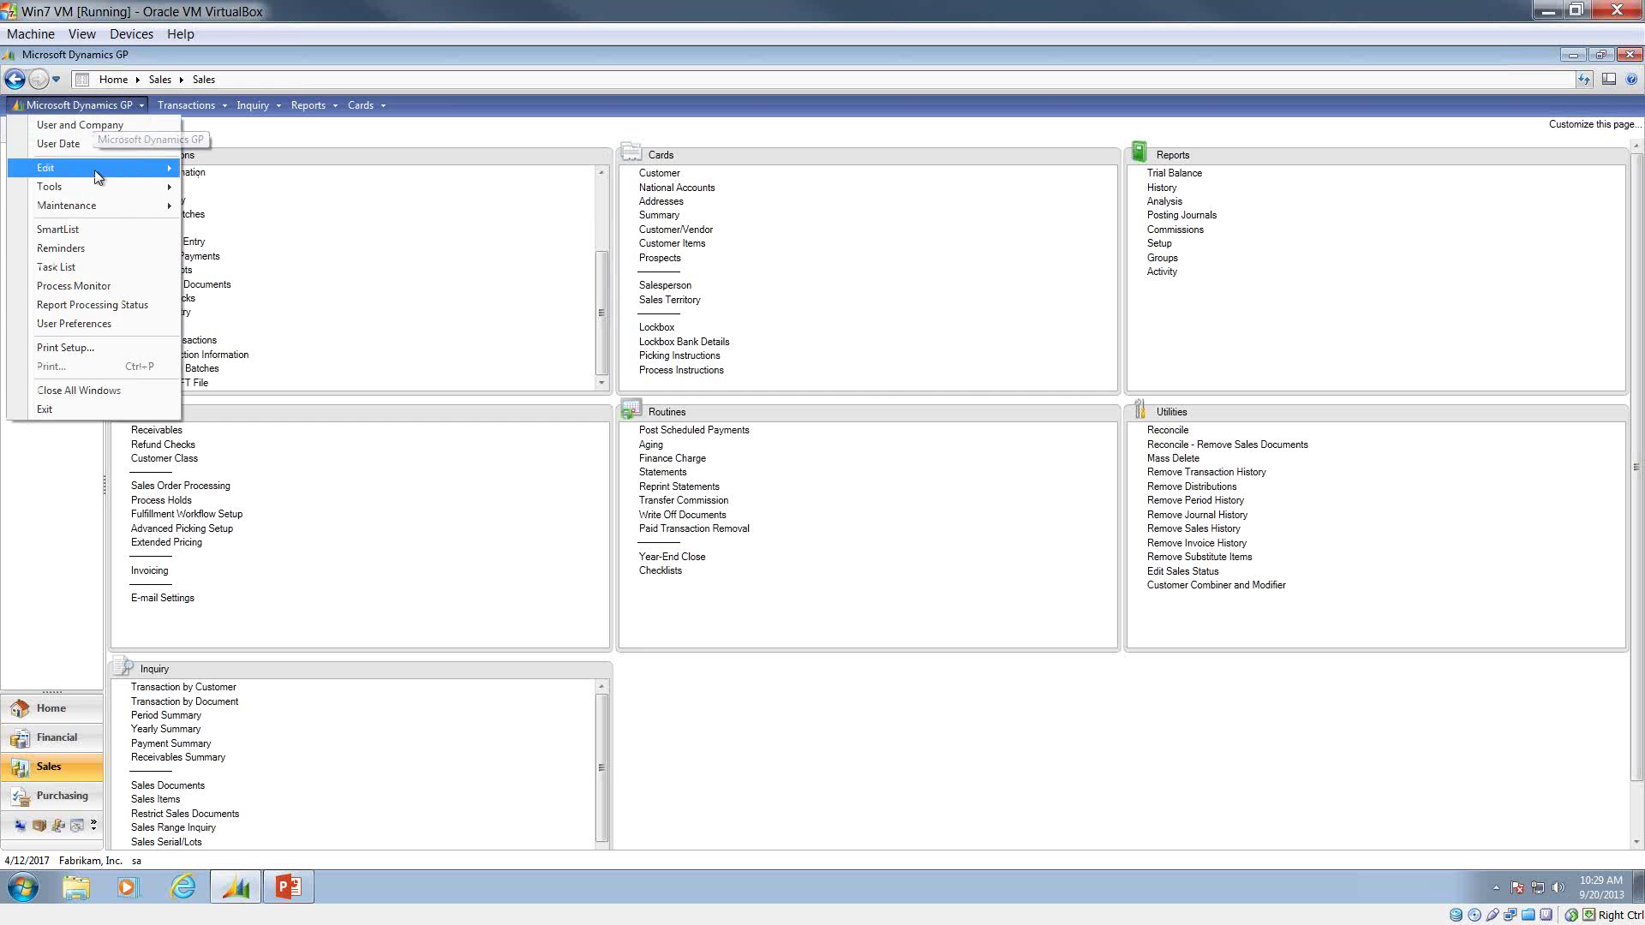
mouse_move(92, 185)
mouse_move(269, 231)
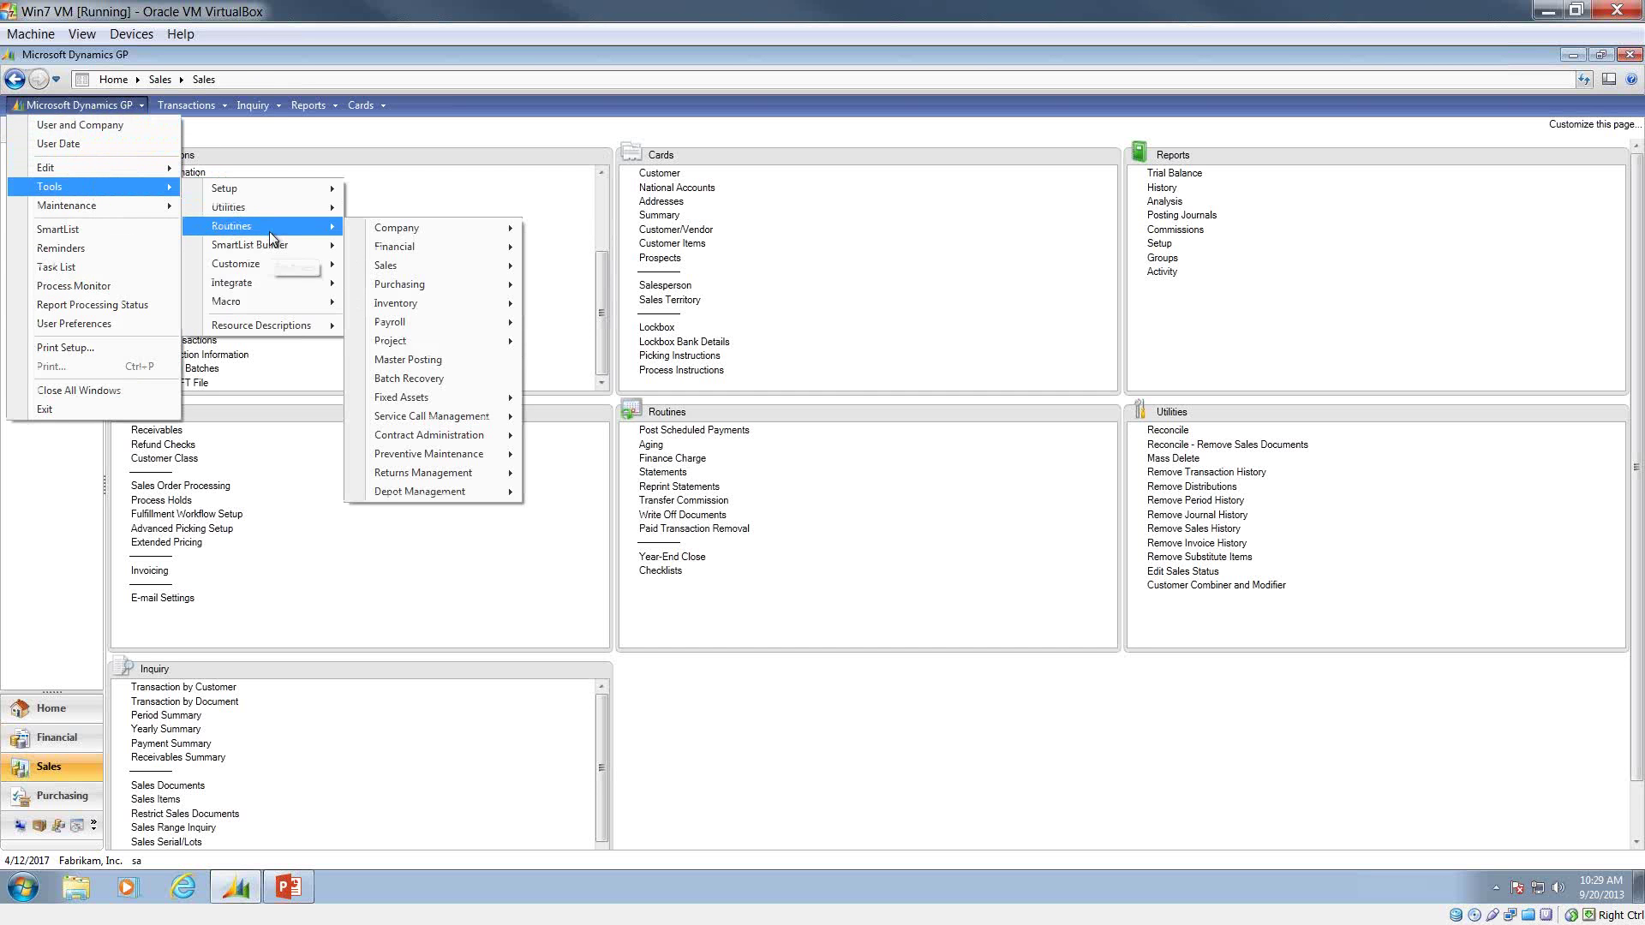
left_click(433, 361)
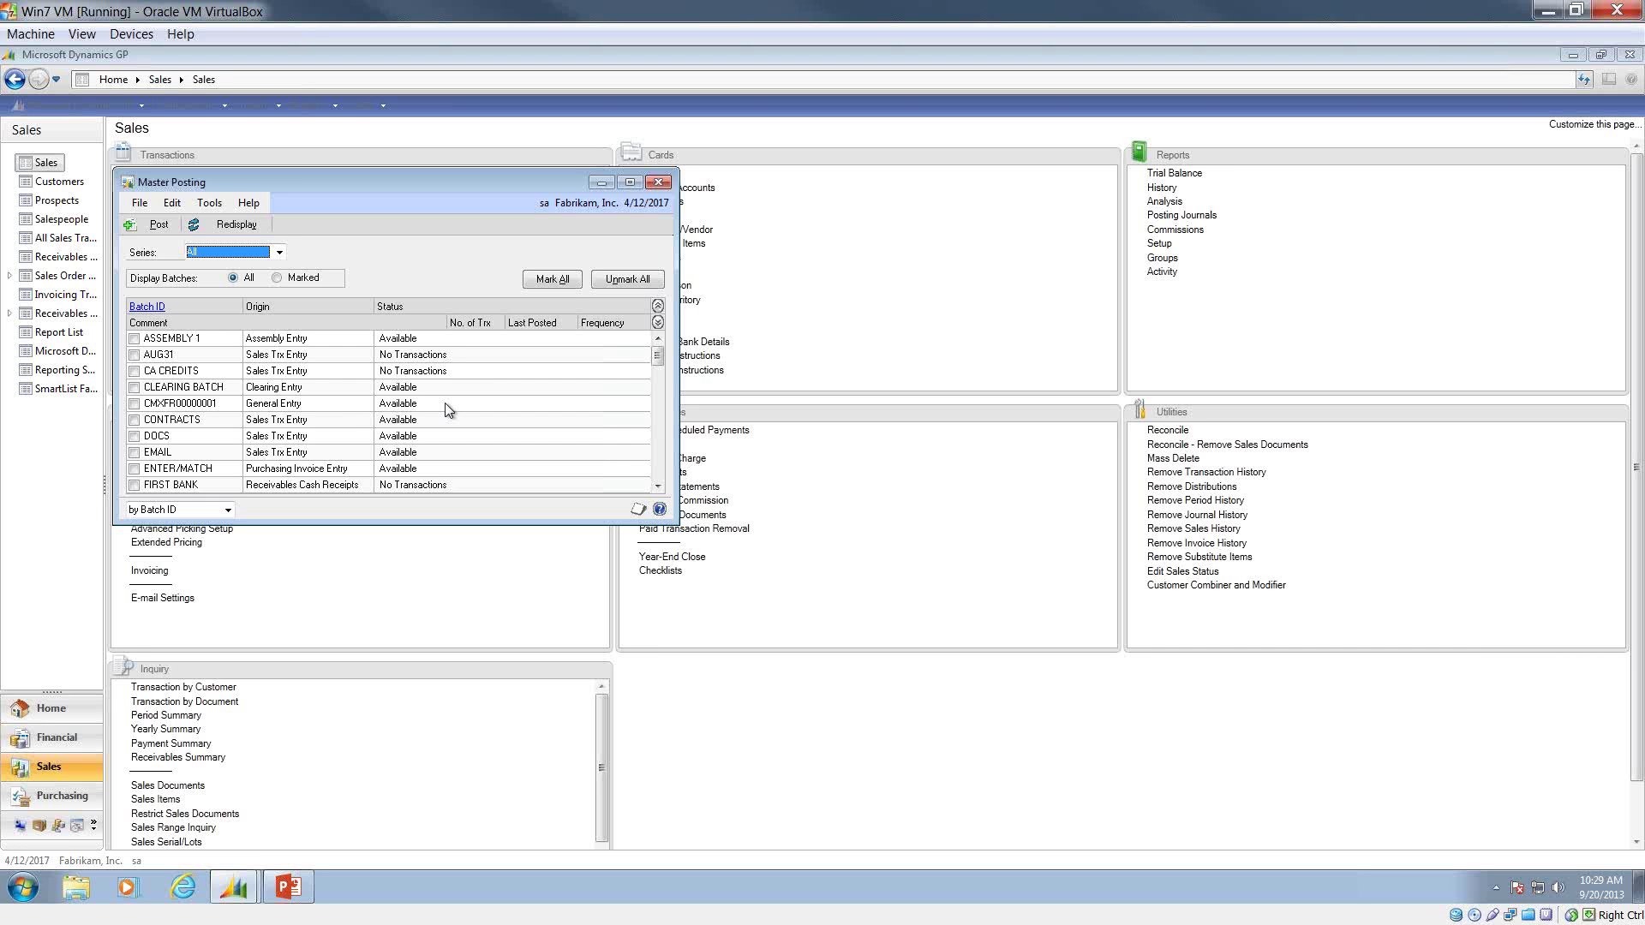
left_click(657, 184)
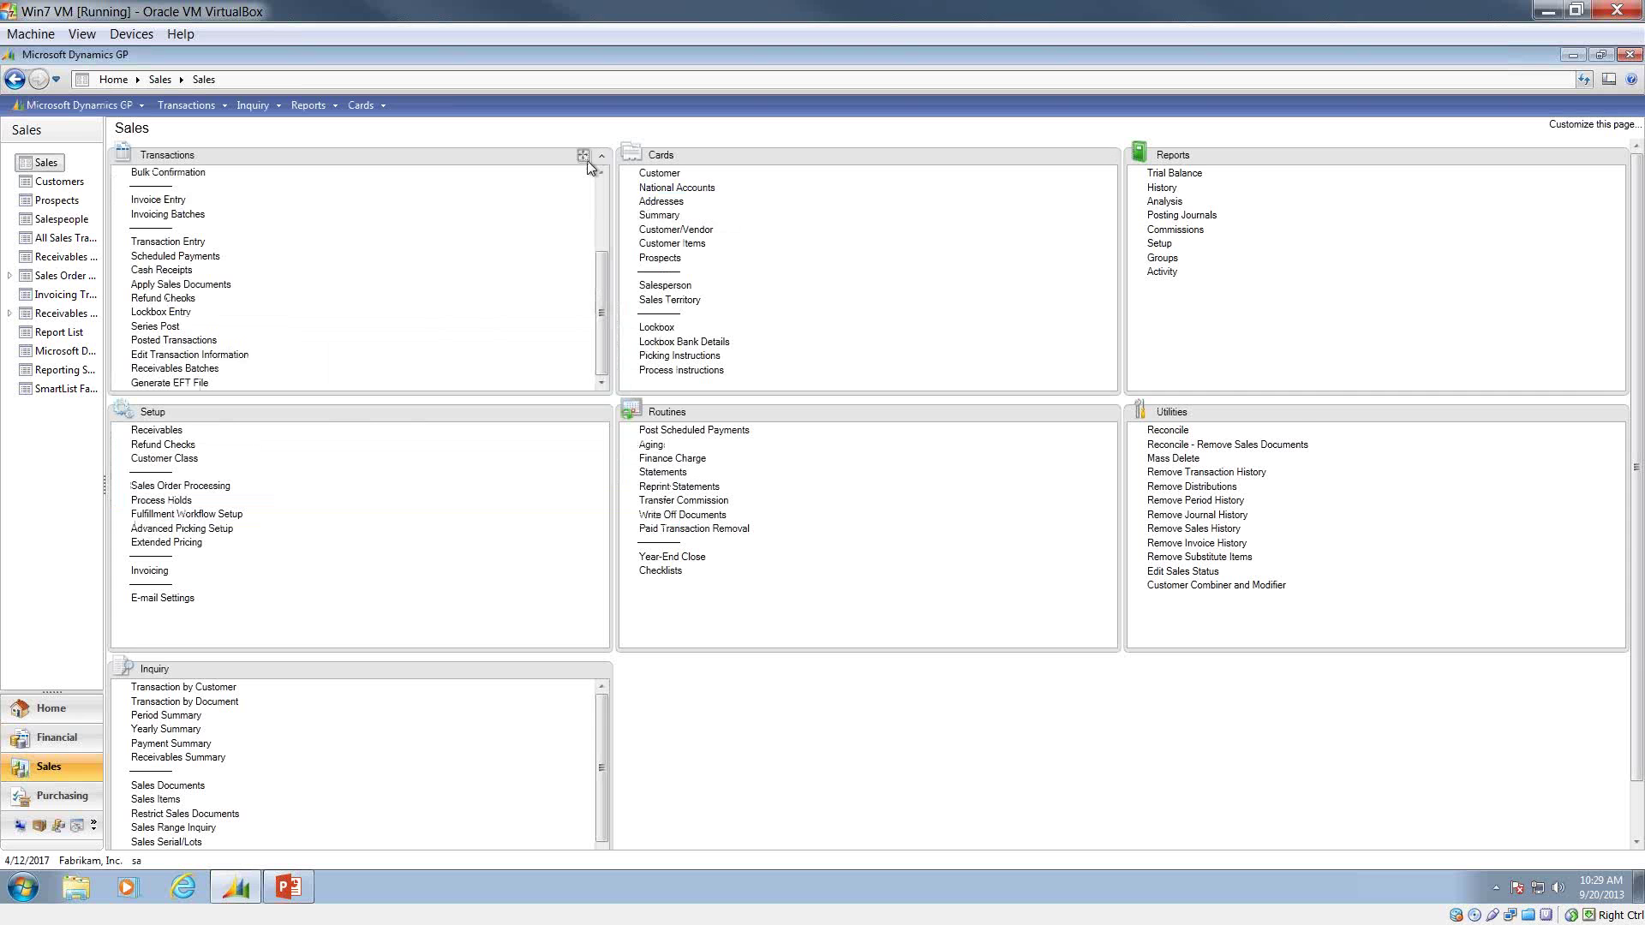
Start a receivables batch with the ID SDB_092013 and check its Origin choices without selecting one.
left_click(583, 156)
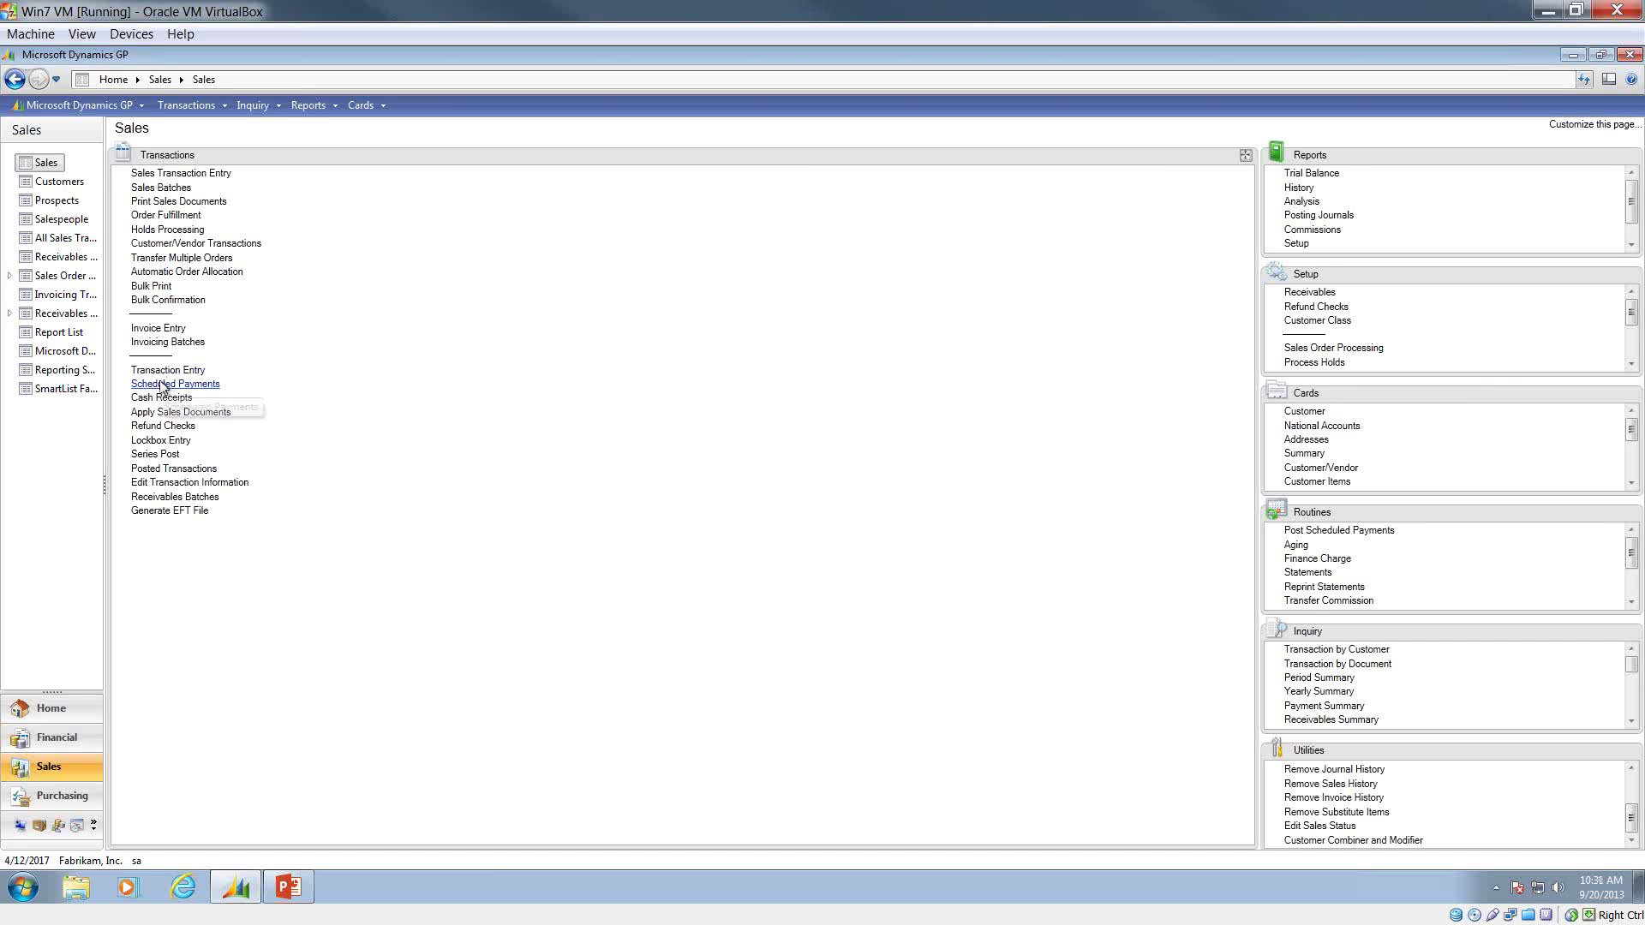
left_click(175, 502)
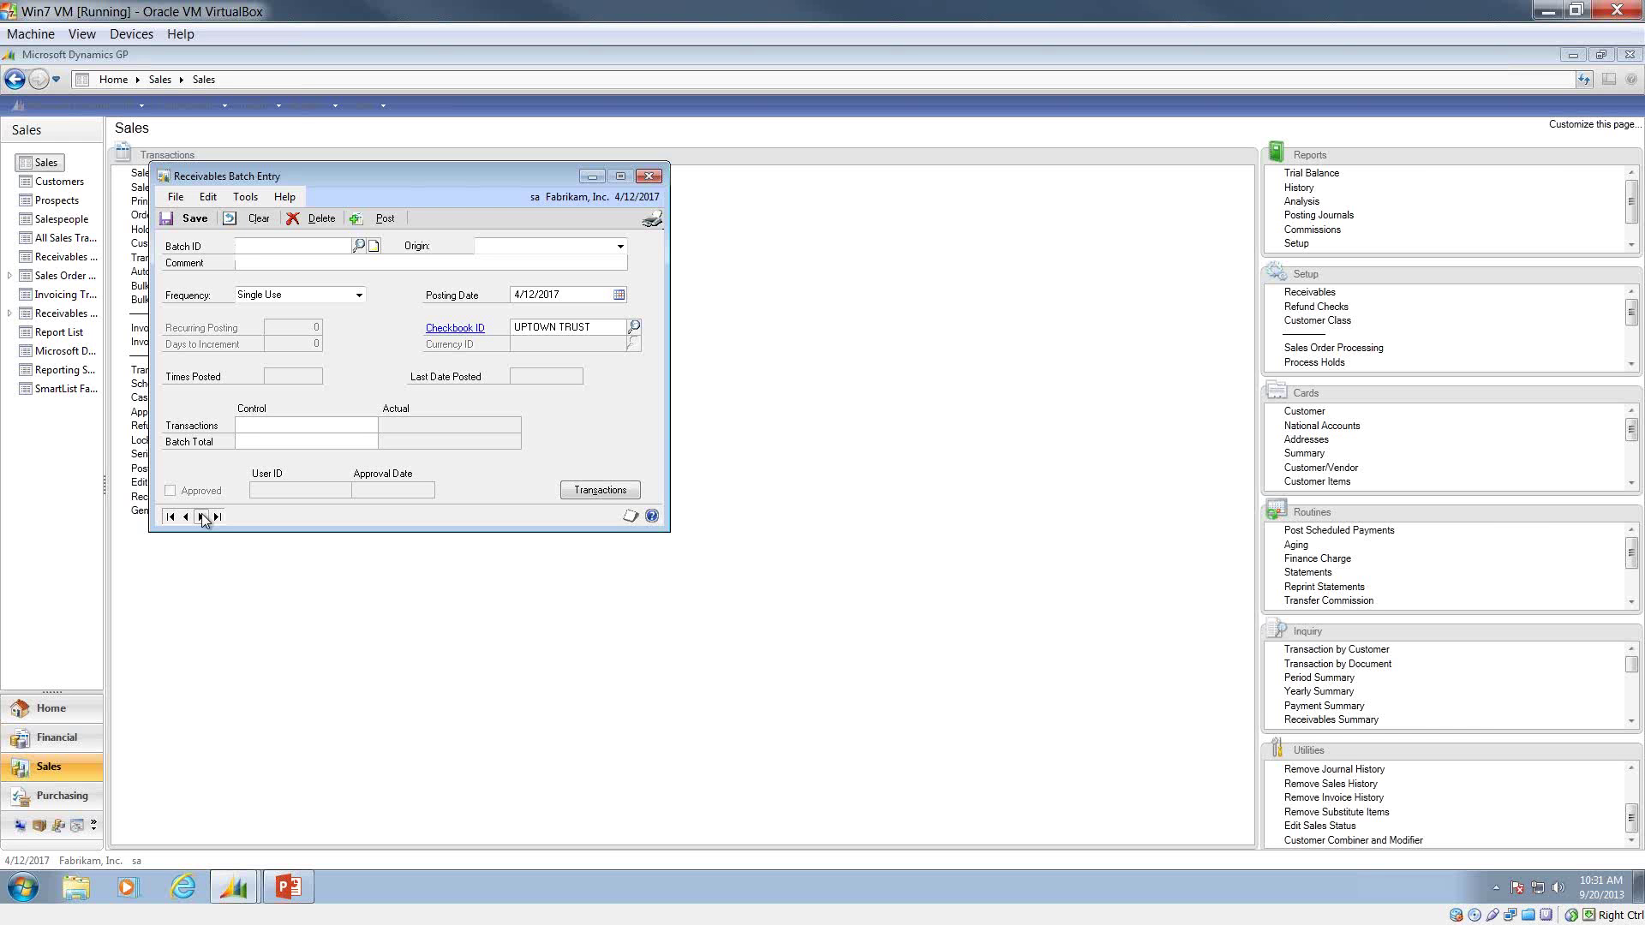
type("SDB")
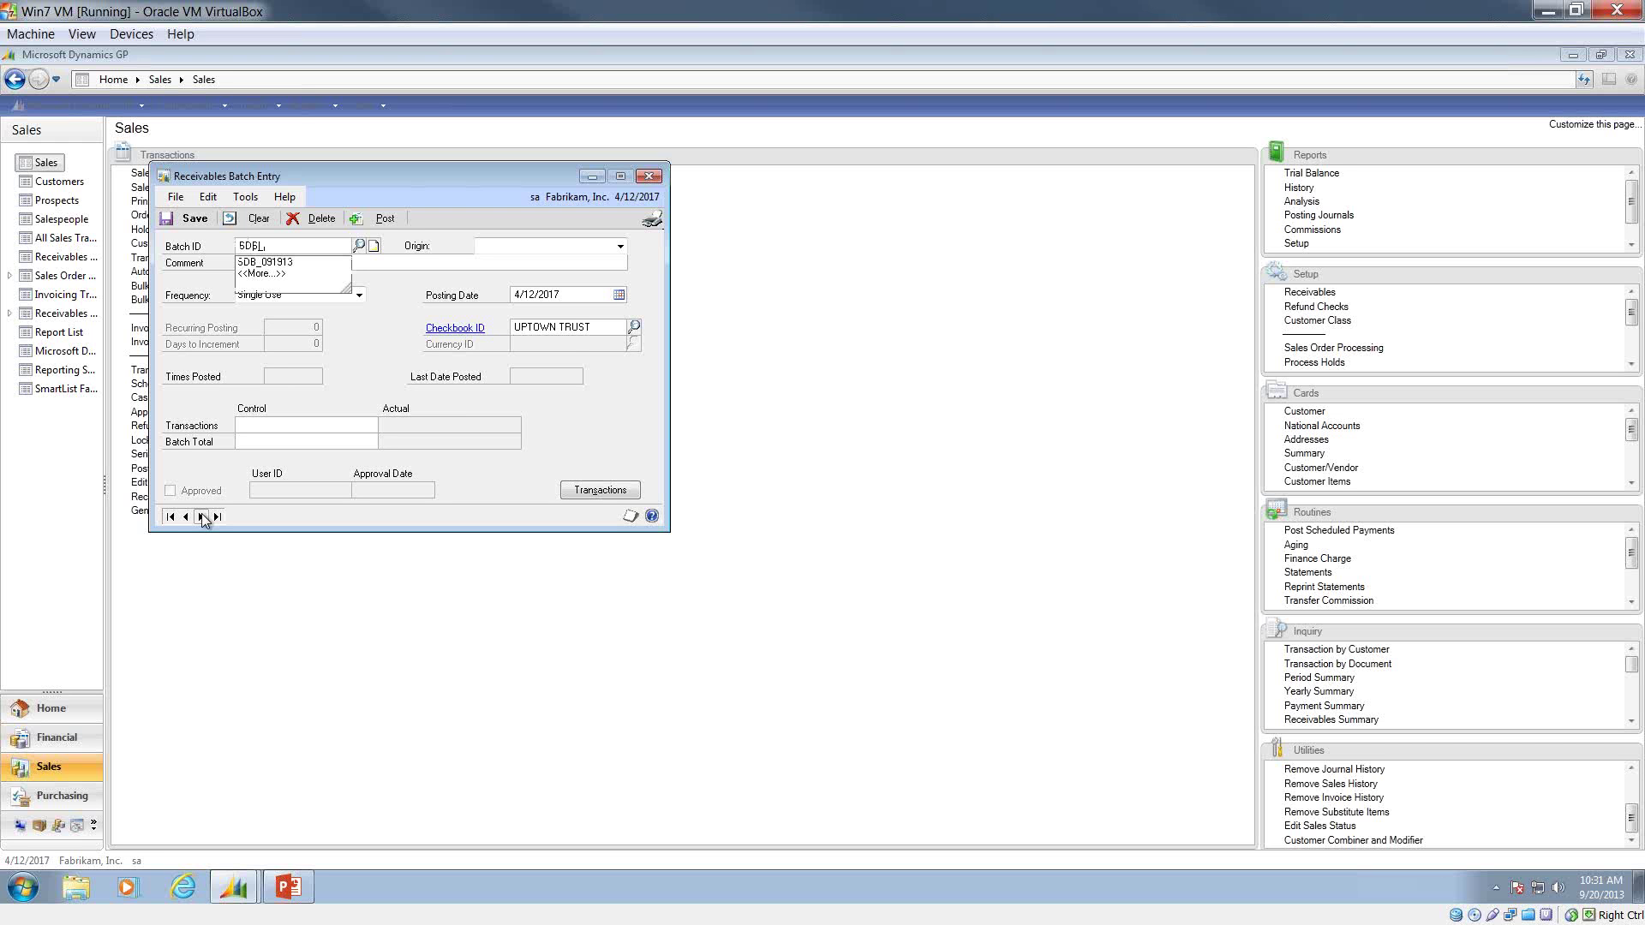
type("_0920")
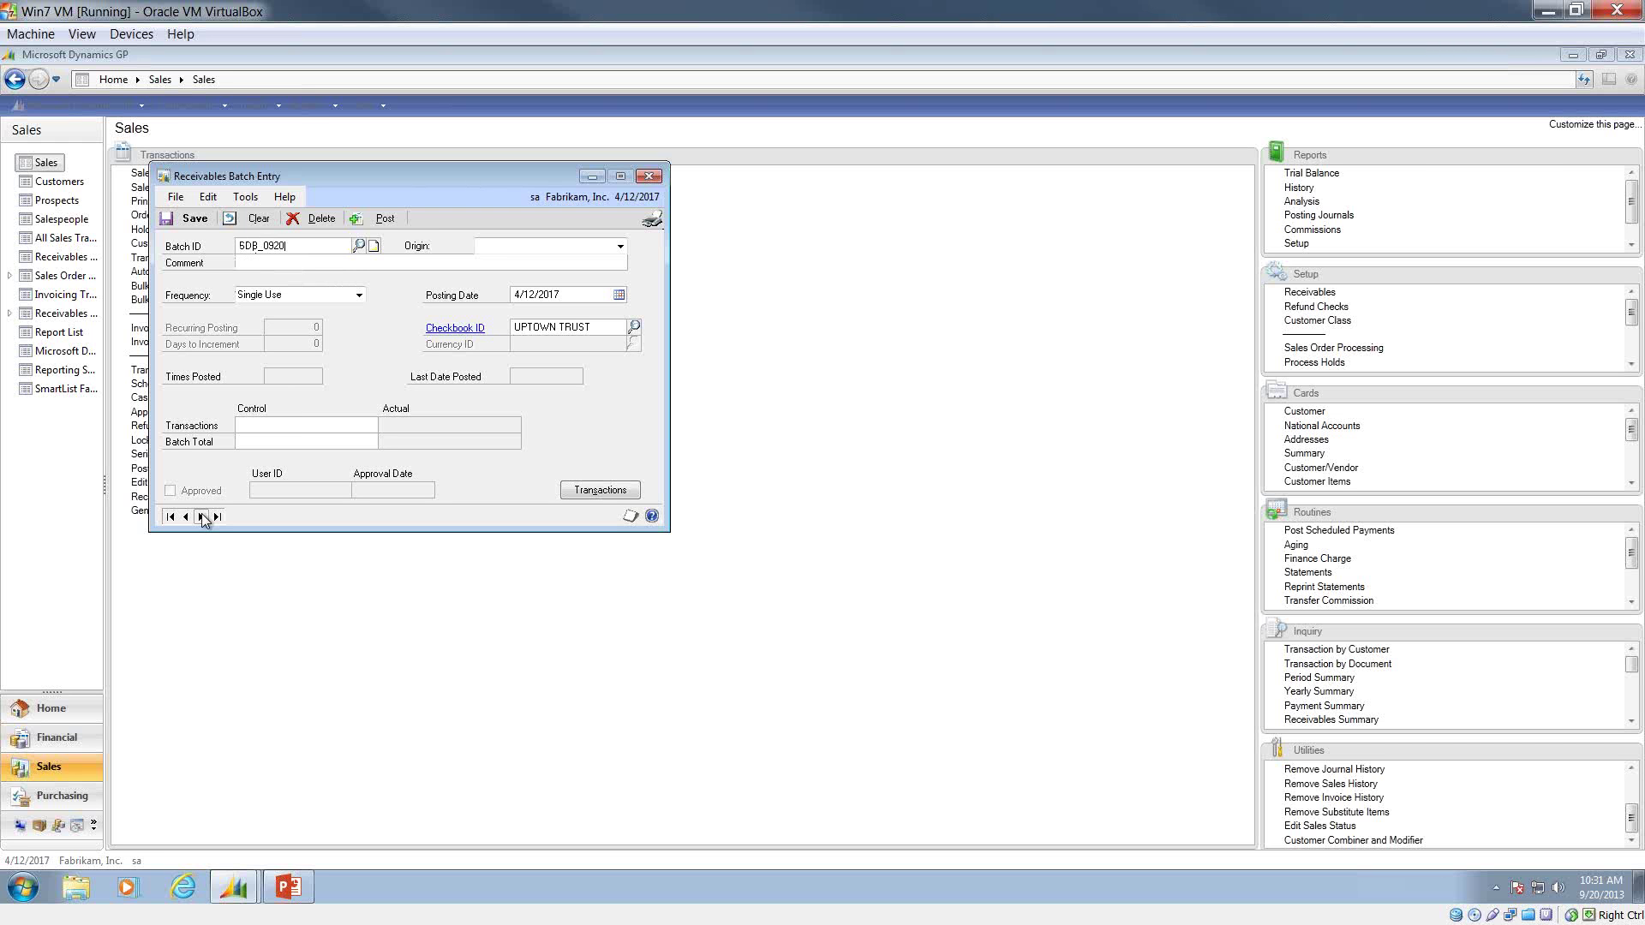
type("13")
key("Tab")
left_click(496, 249)
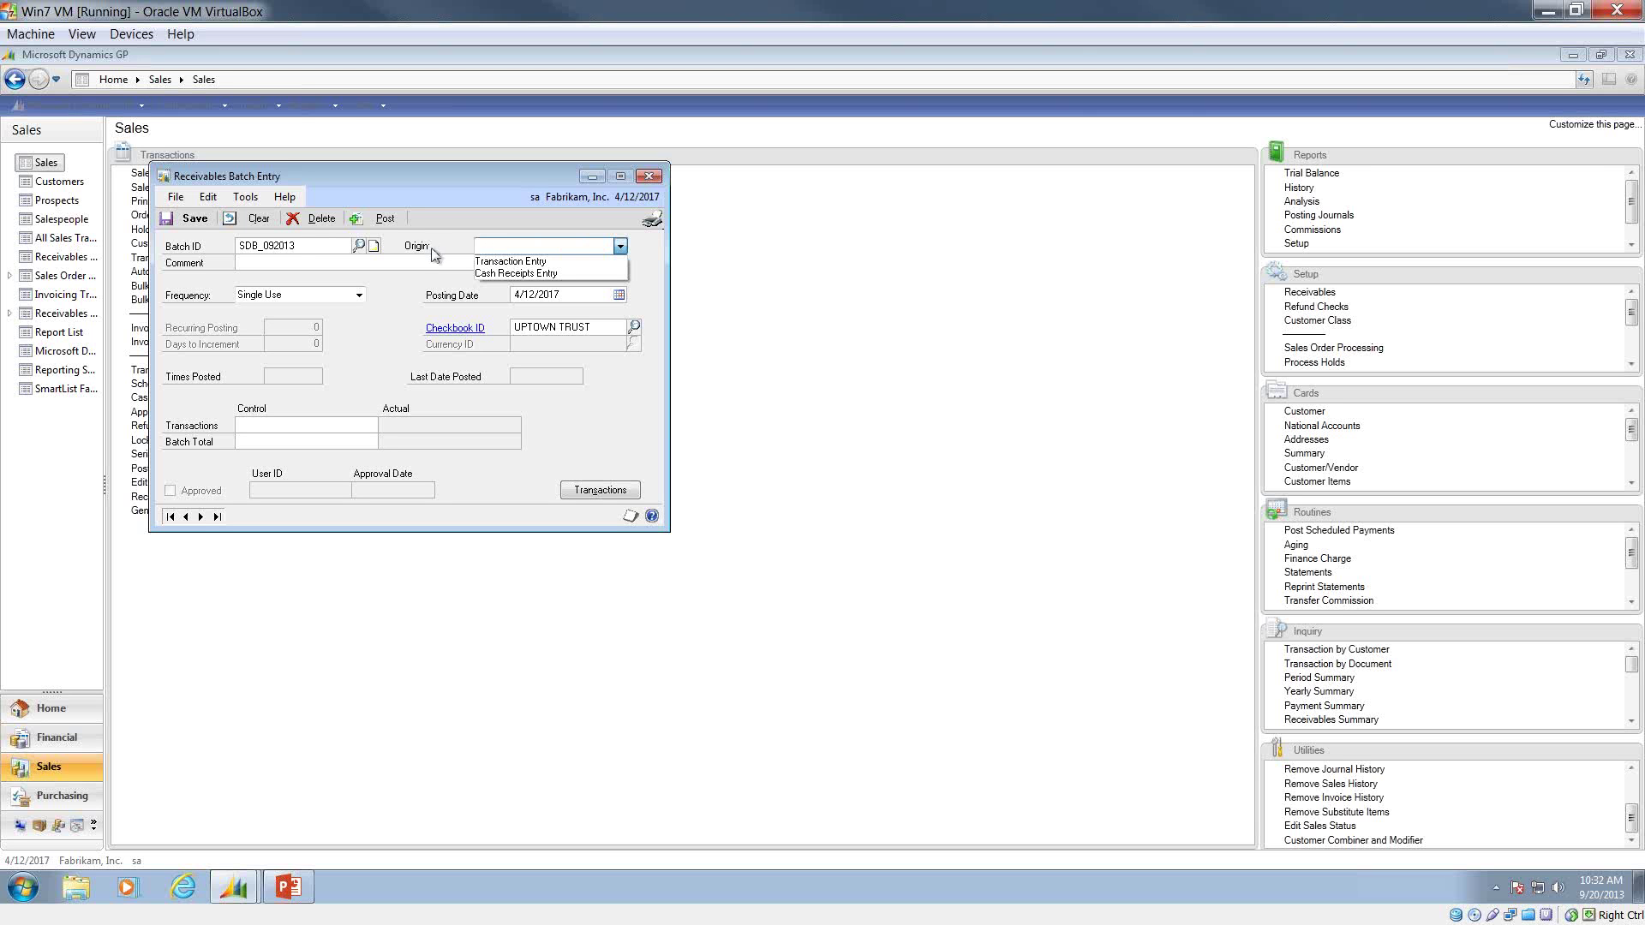
left_click(431, 260)
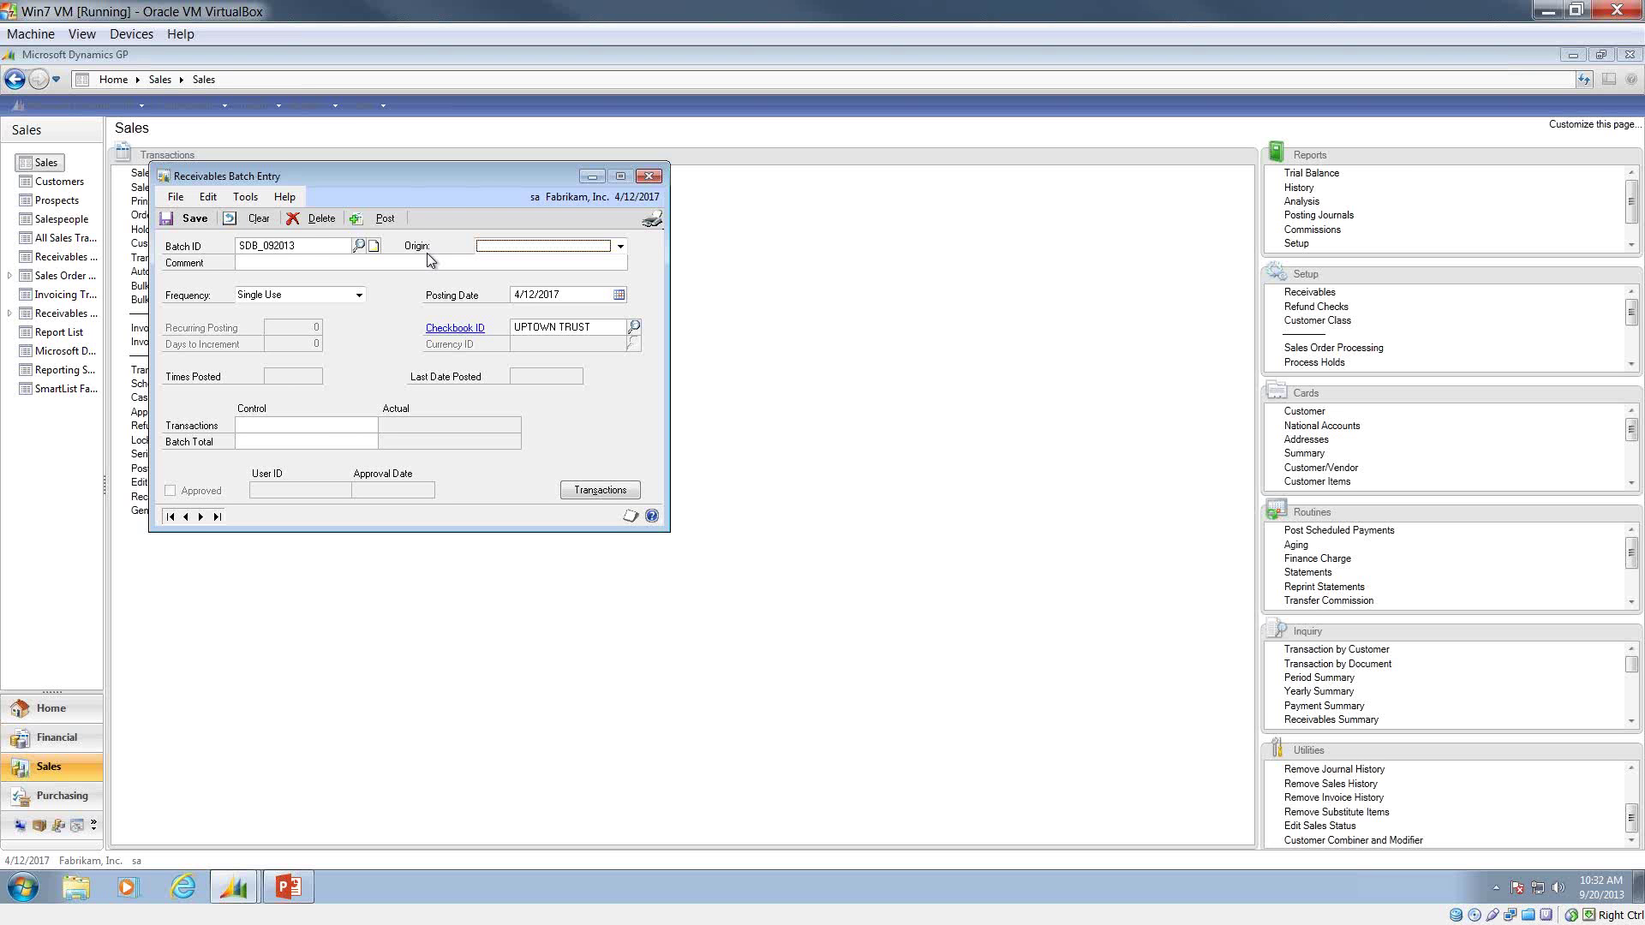
Try the Monthly and Miscellaneous batch frequencies to compare their recurring options, and return the frequency to Single Use.
left_click(360, 294)
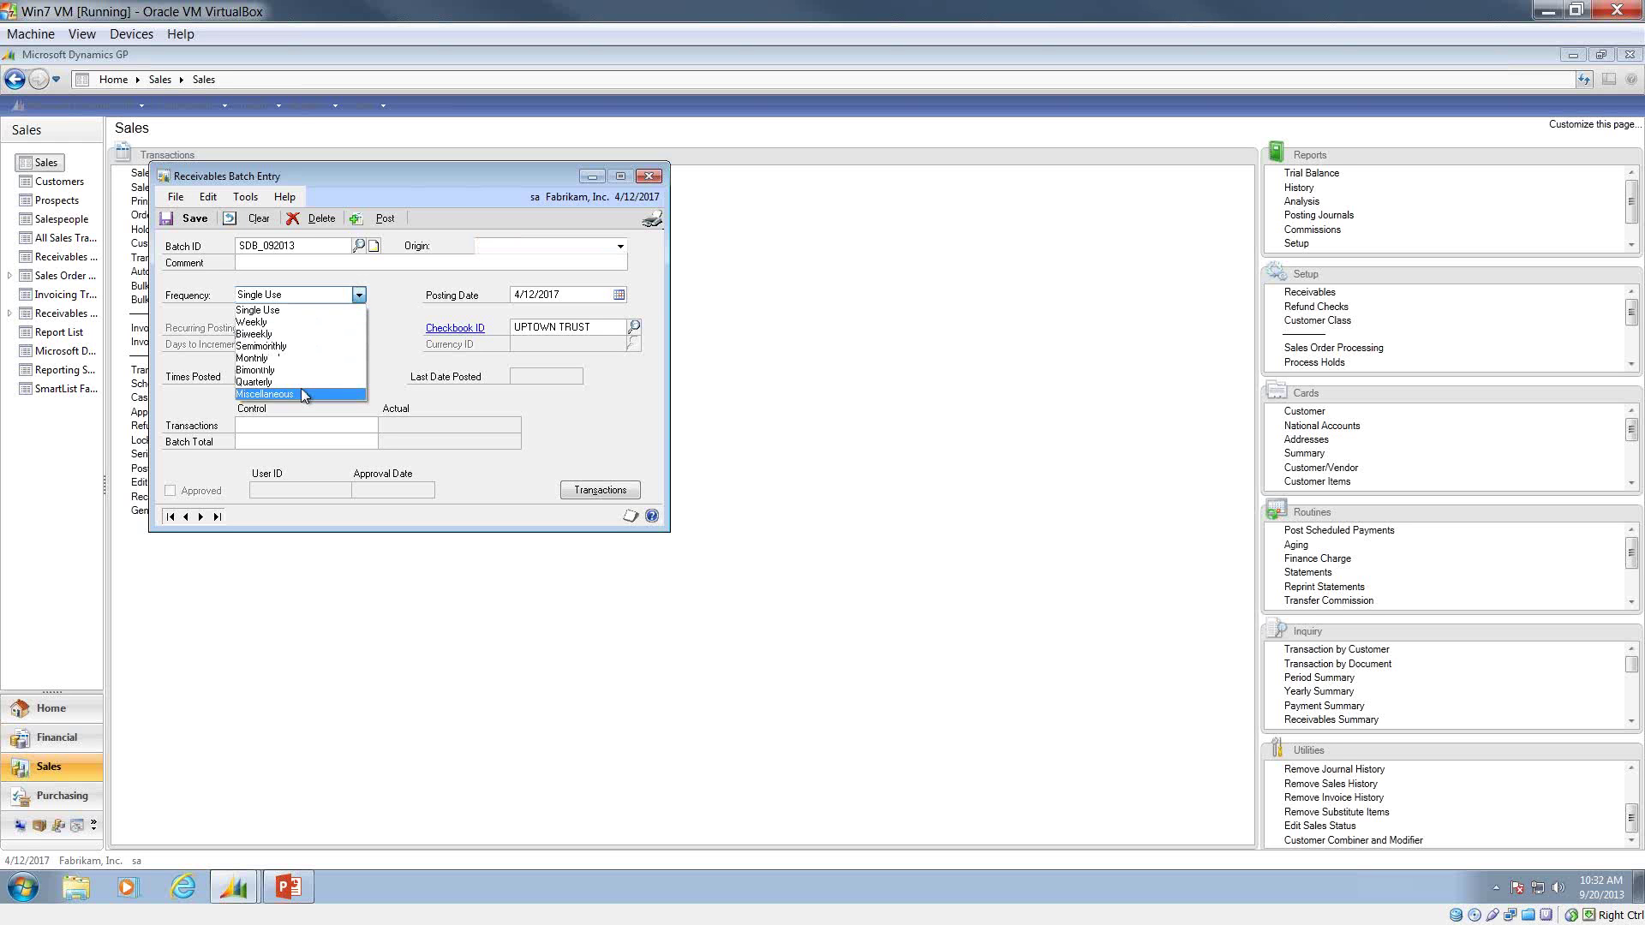
left_click(285, 357)
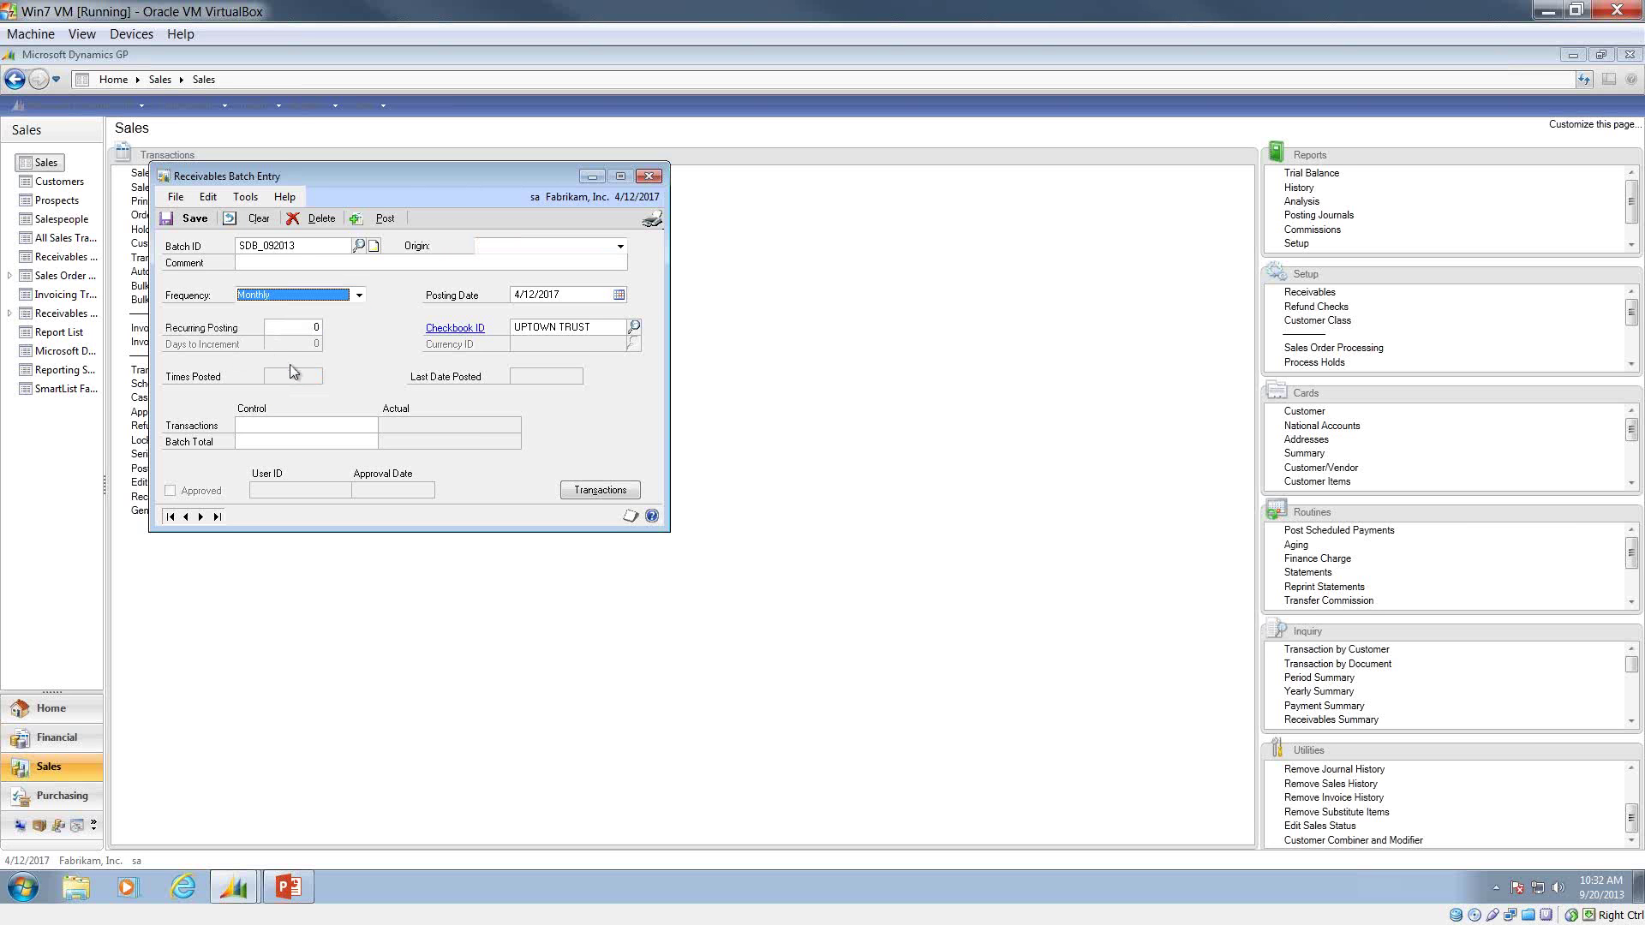
left_click(281, 326)
left_click(321, 295)
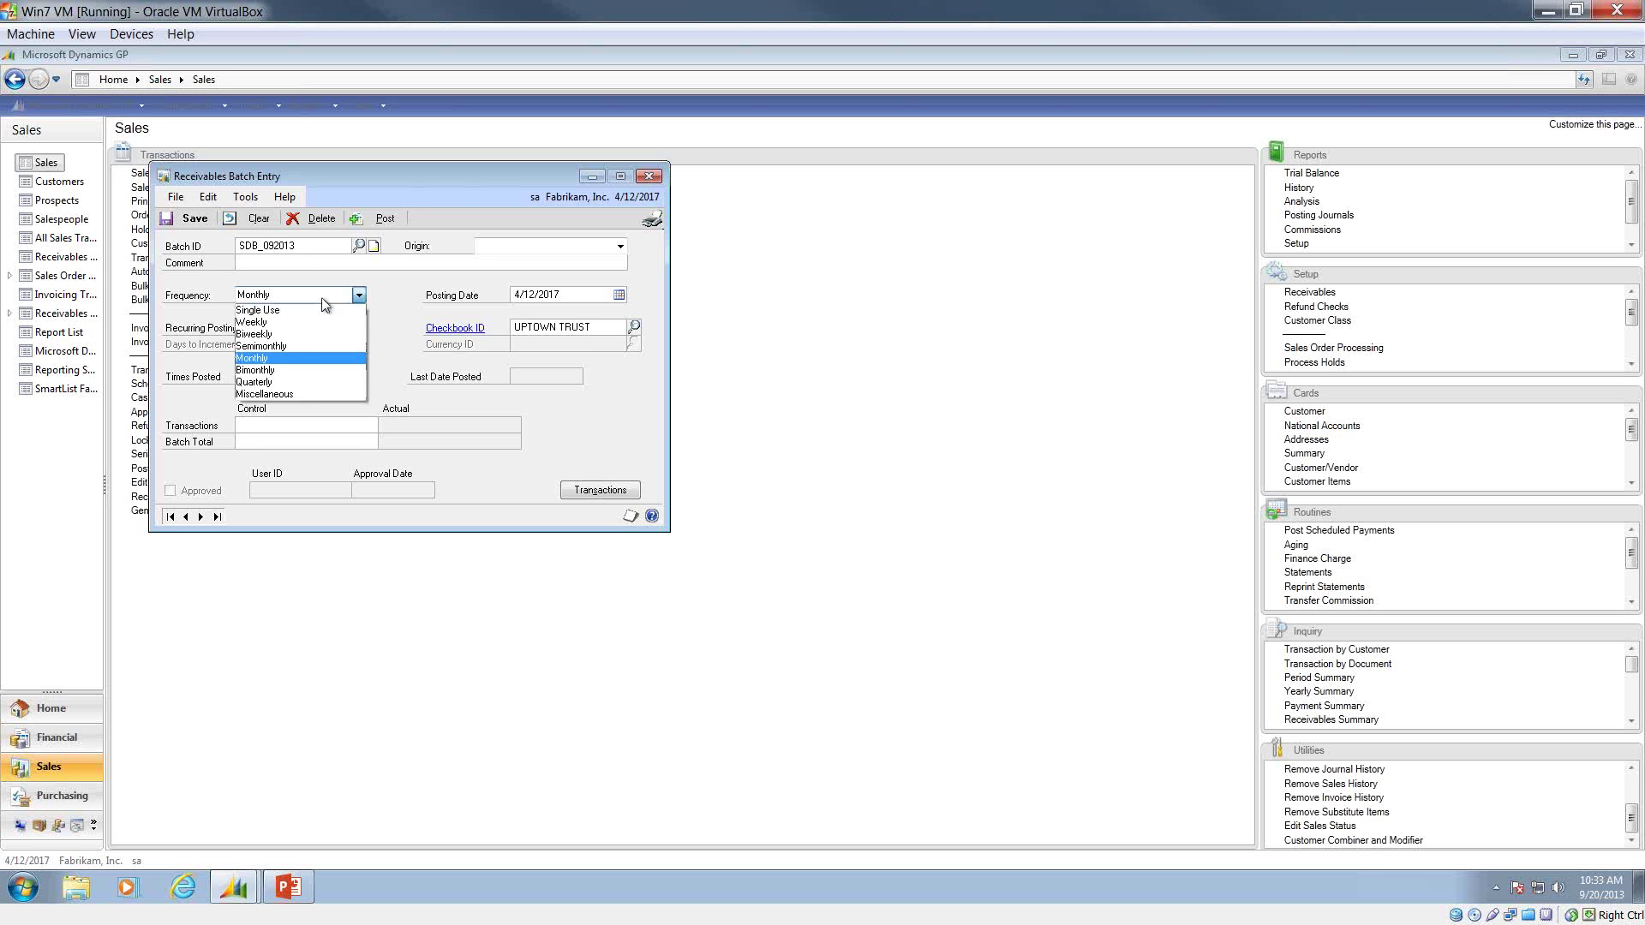
left_click(302, 393)
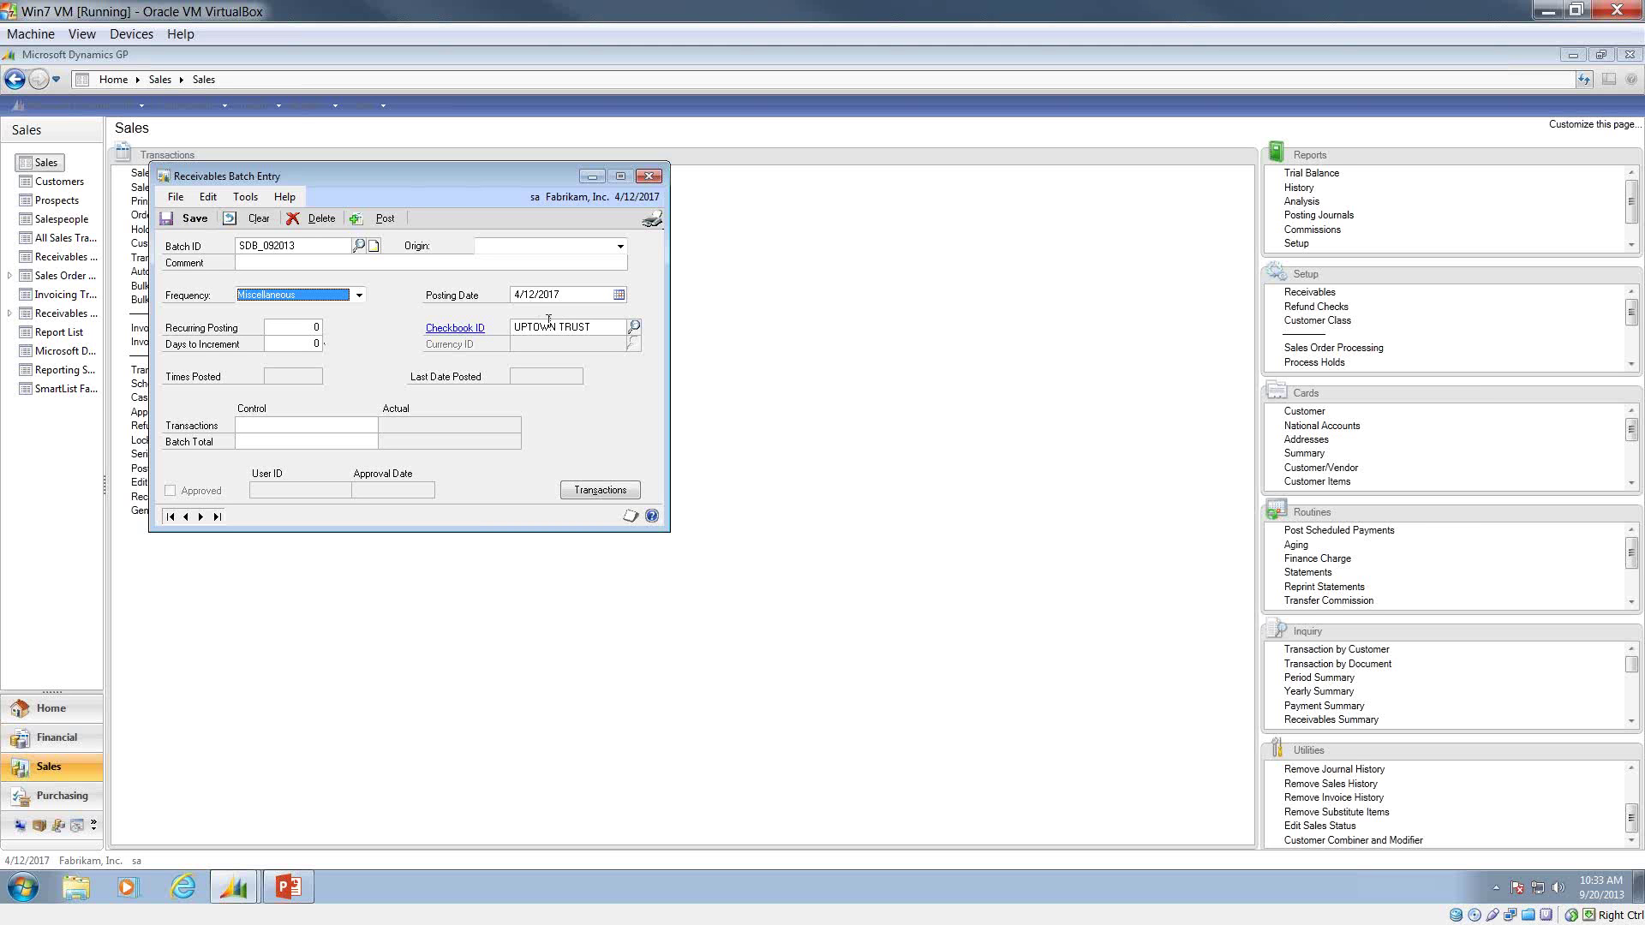
left_click(358, 295)
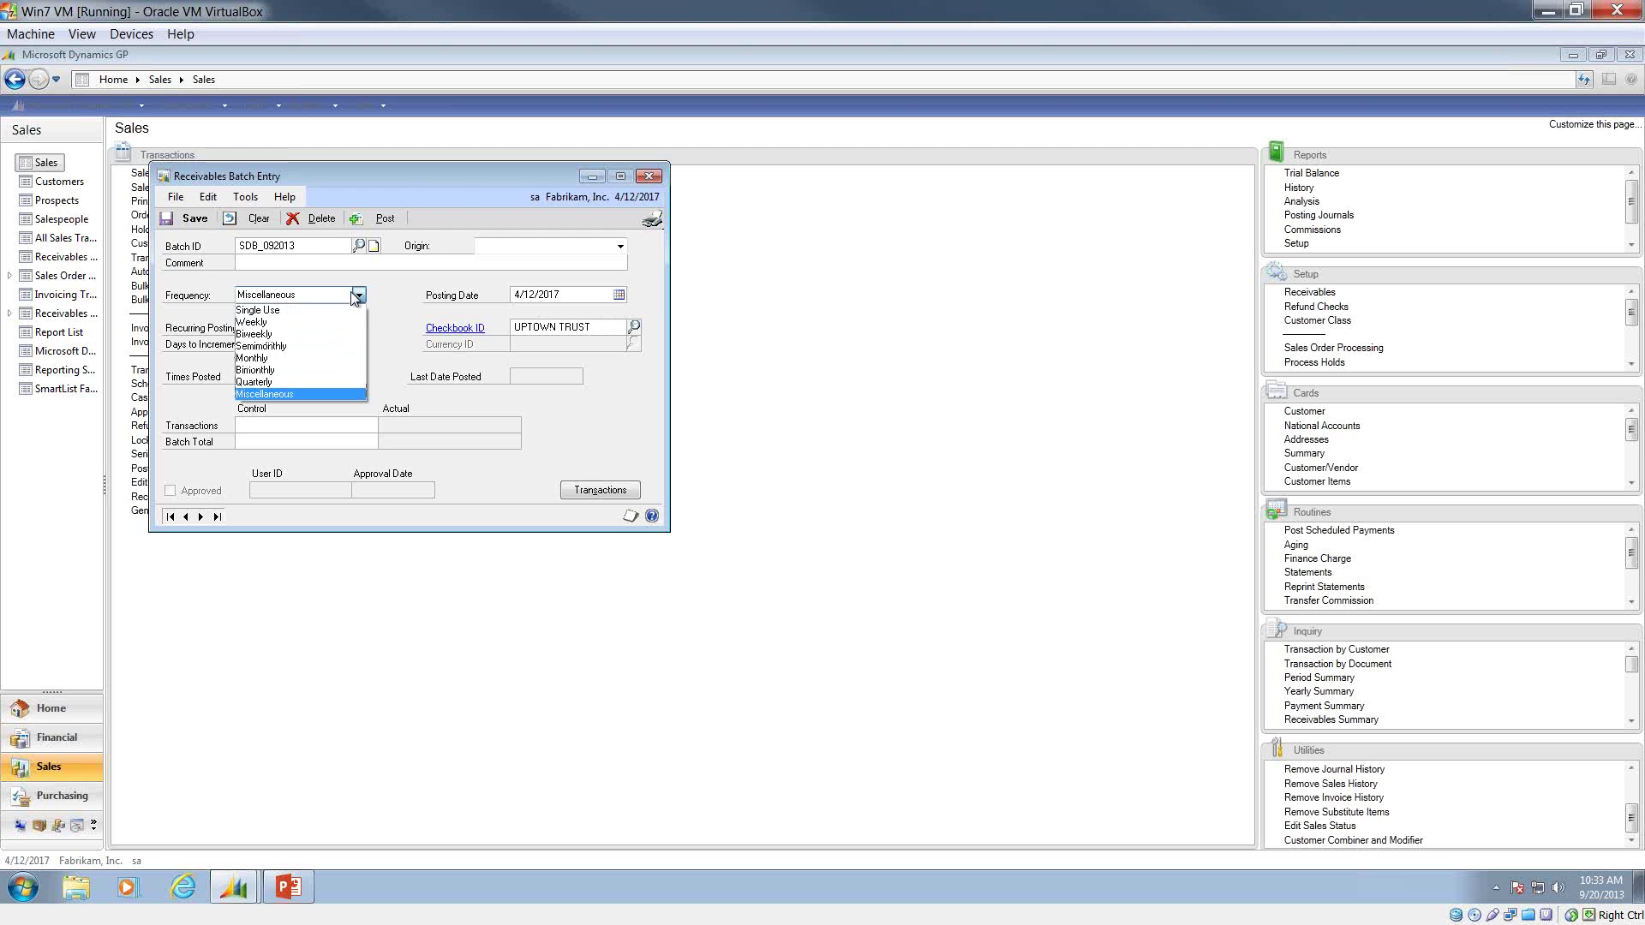
left_click(315, 311)
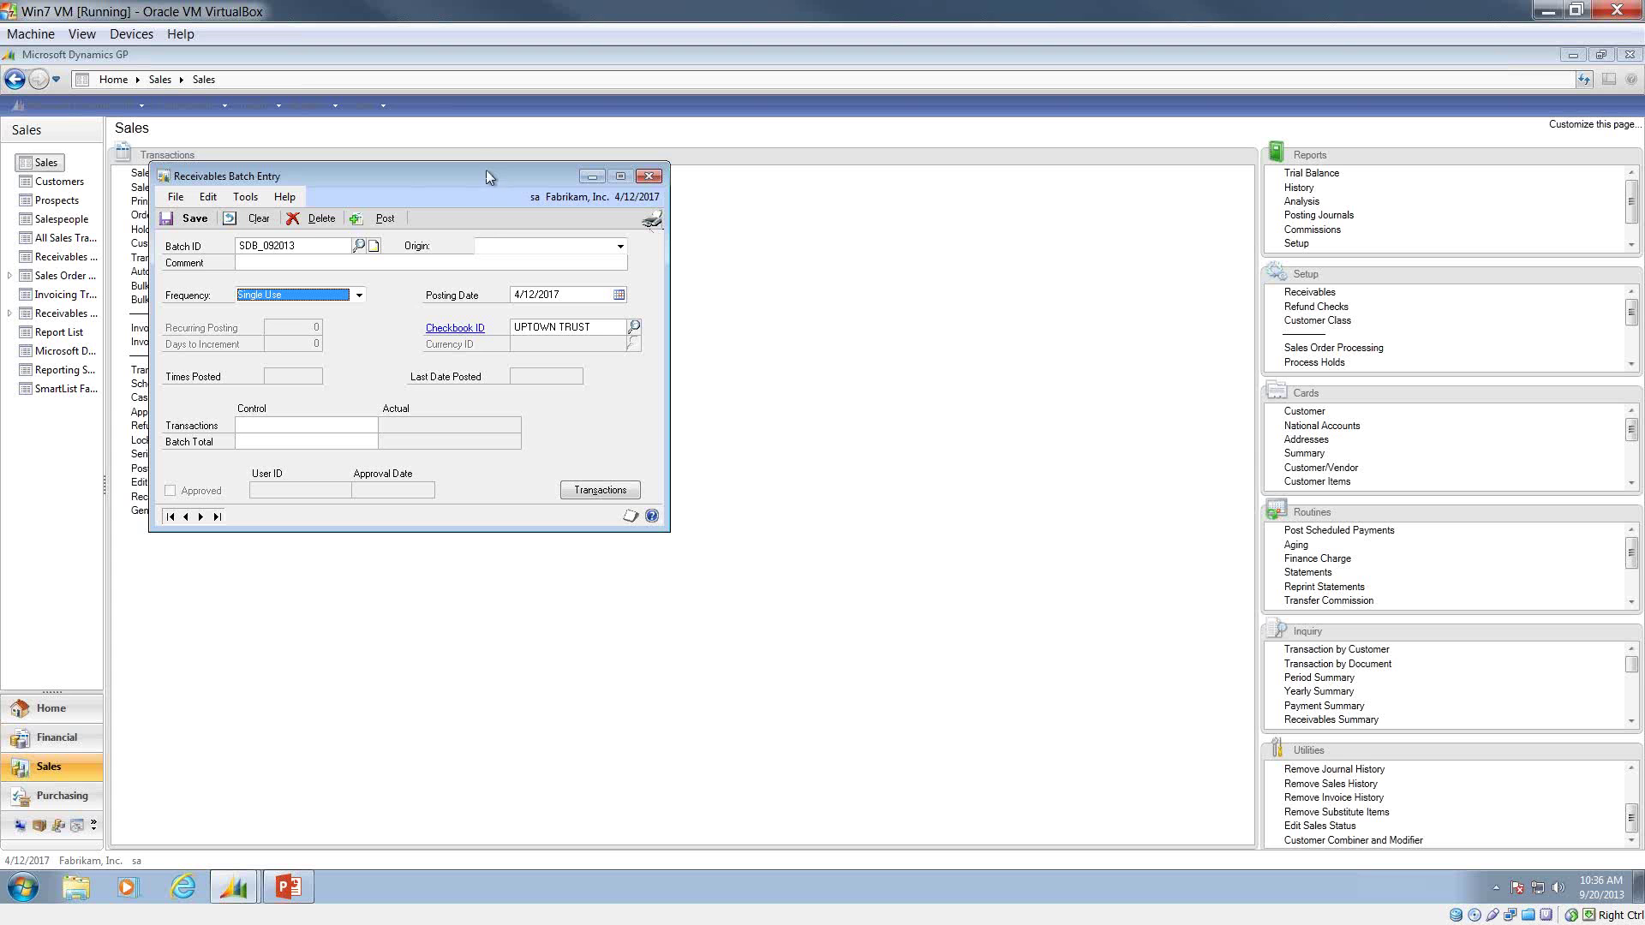
Set the batch's origin to Transaction Entry, save batch SDB_092013, and close Receivables Batch Entry.
left_click(493, 246)
left_click(489, 261)
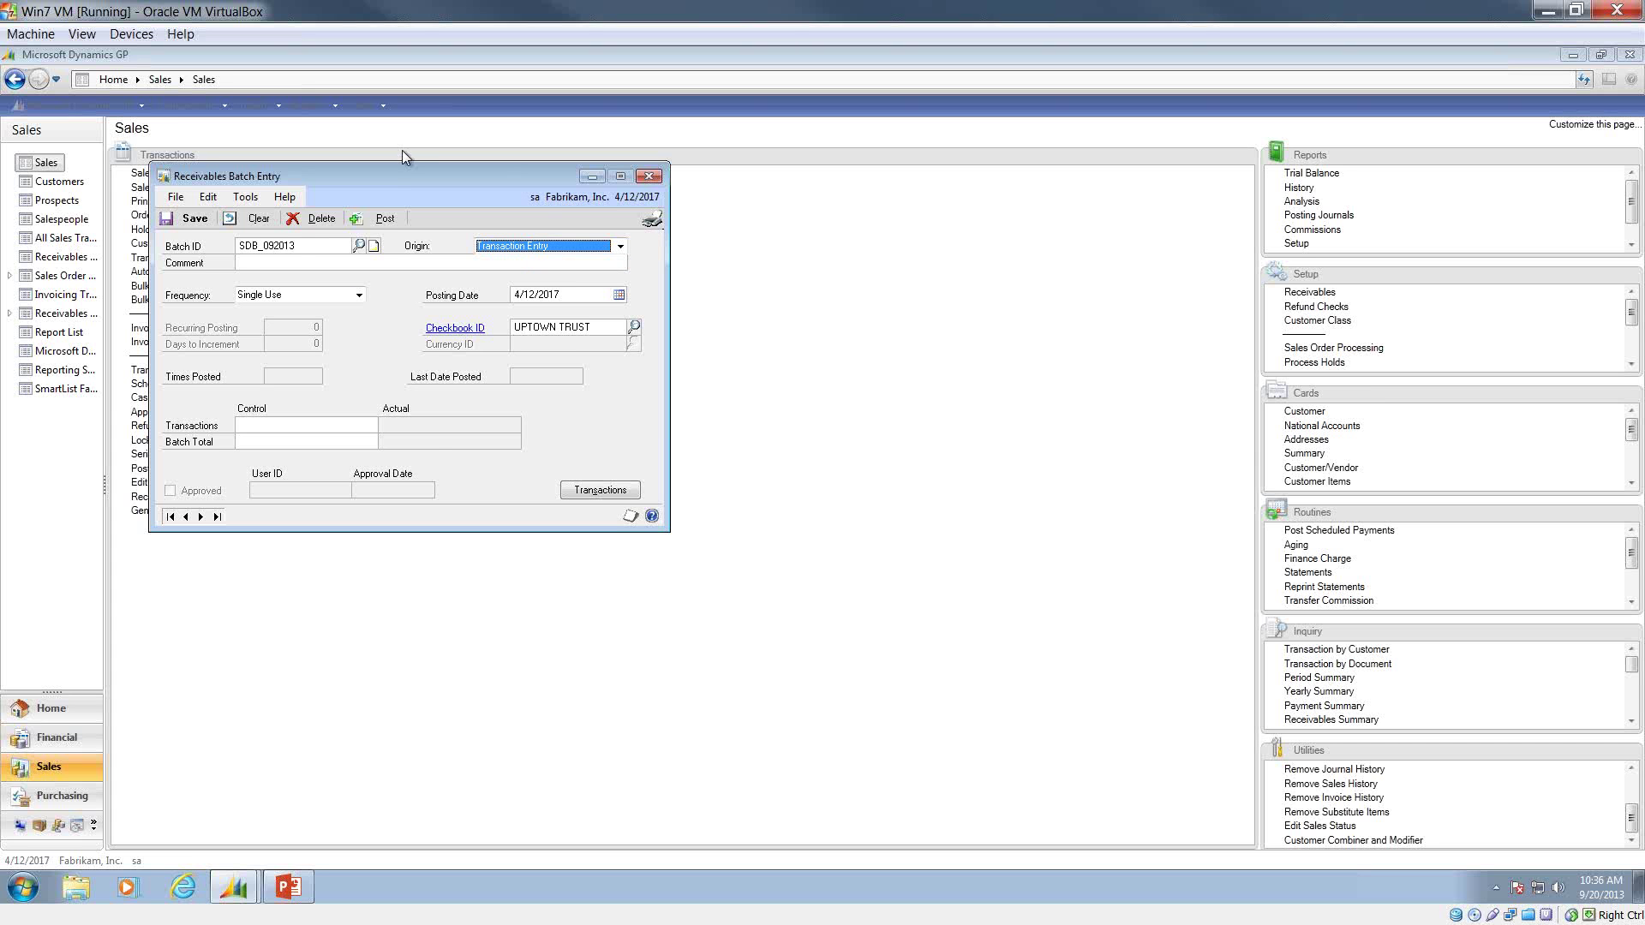
left_click_drag(403, 170, 670, 167)
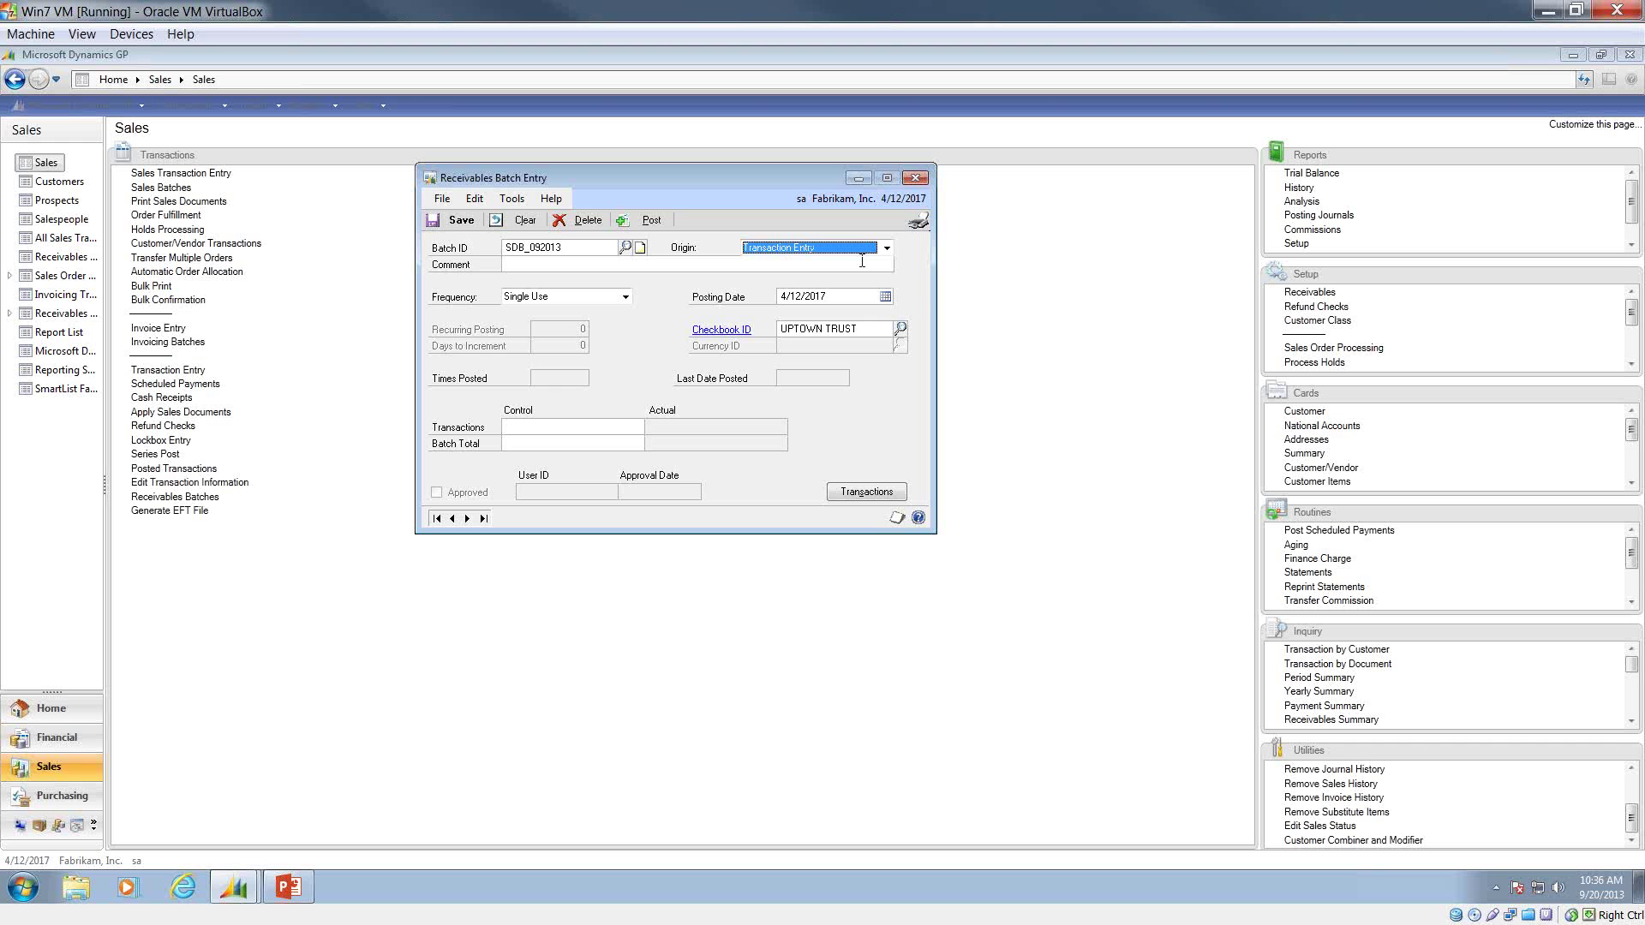
left_click(456, 221)
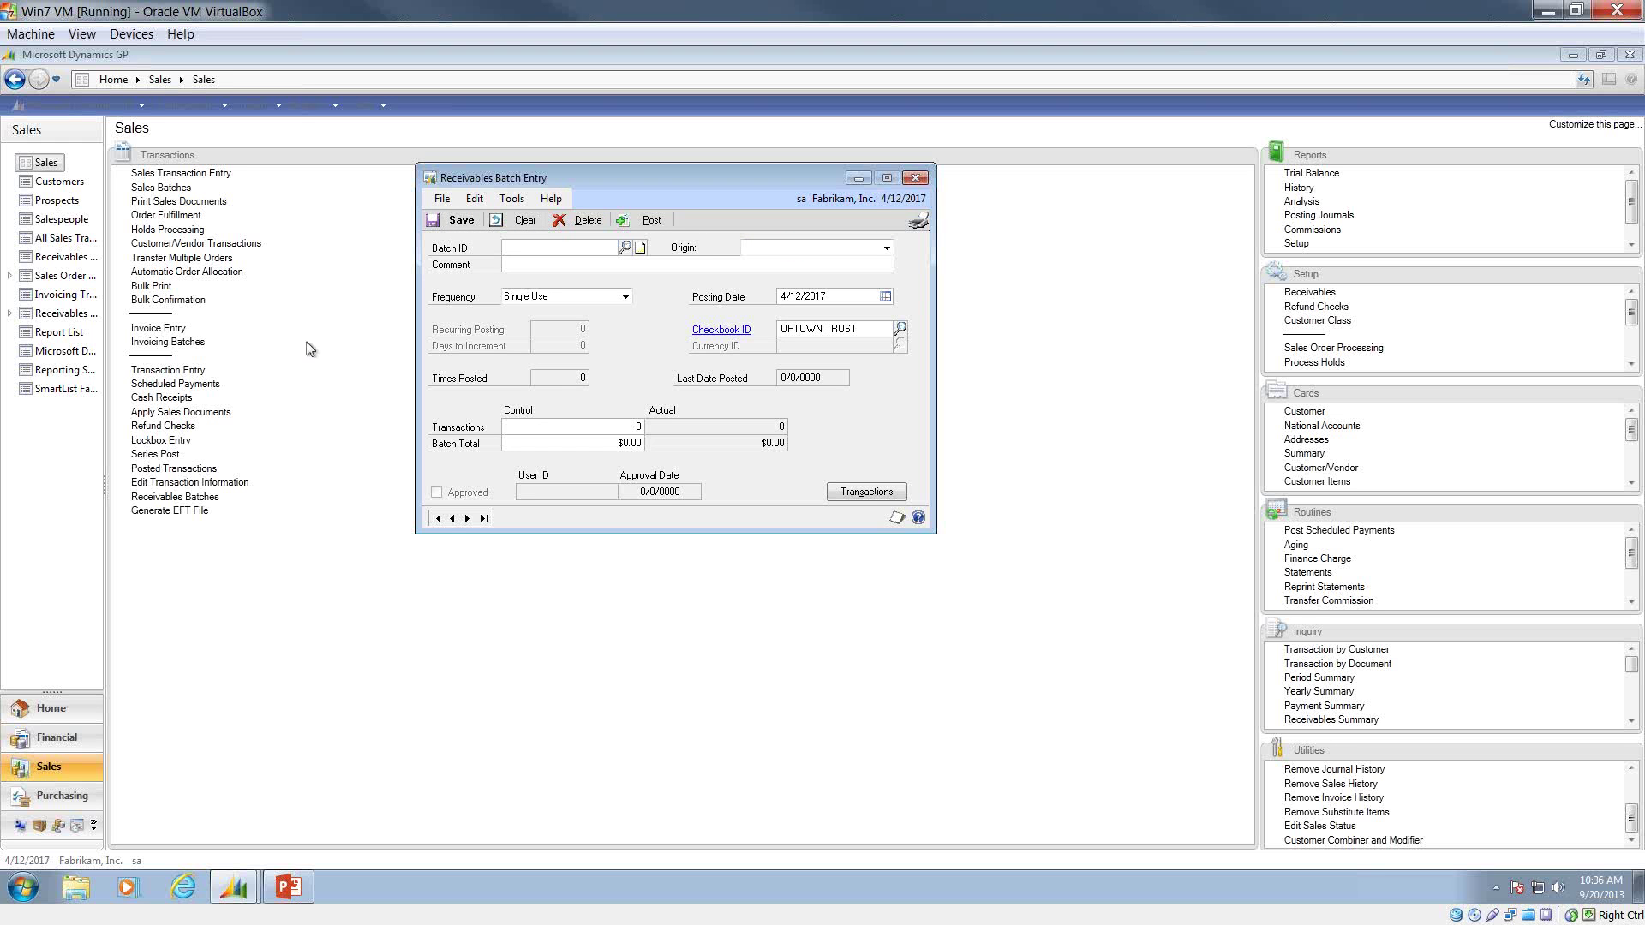
left_click(915, 178)
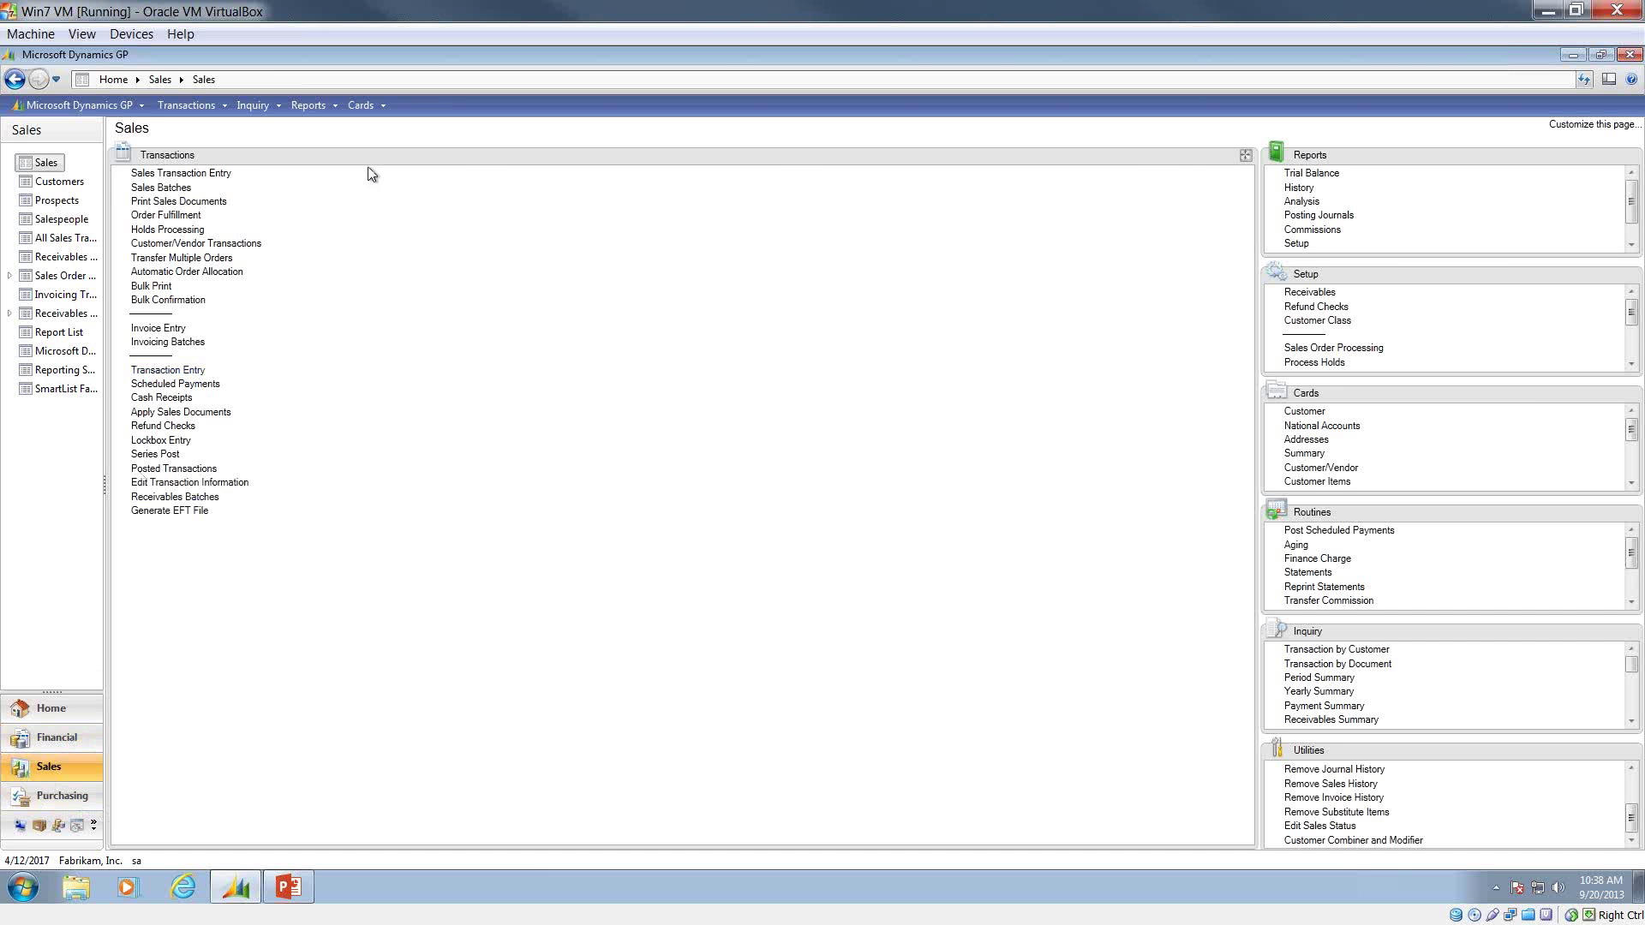
Start a new receivables transaction with the document type Sales / Invoices and the description "phone system".
left_click(169, 370)
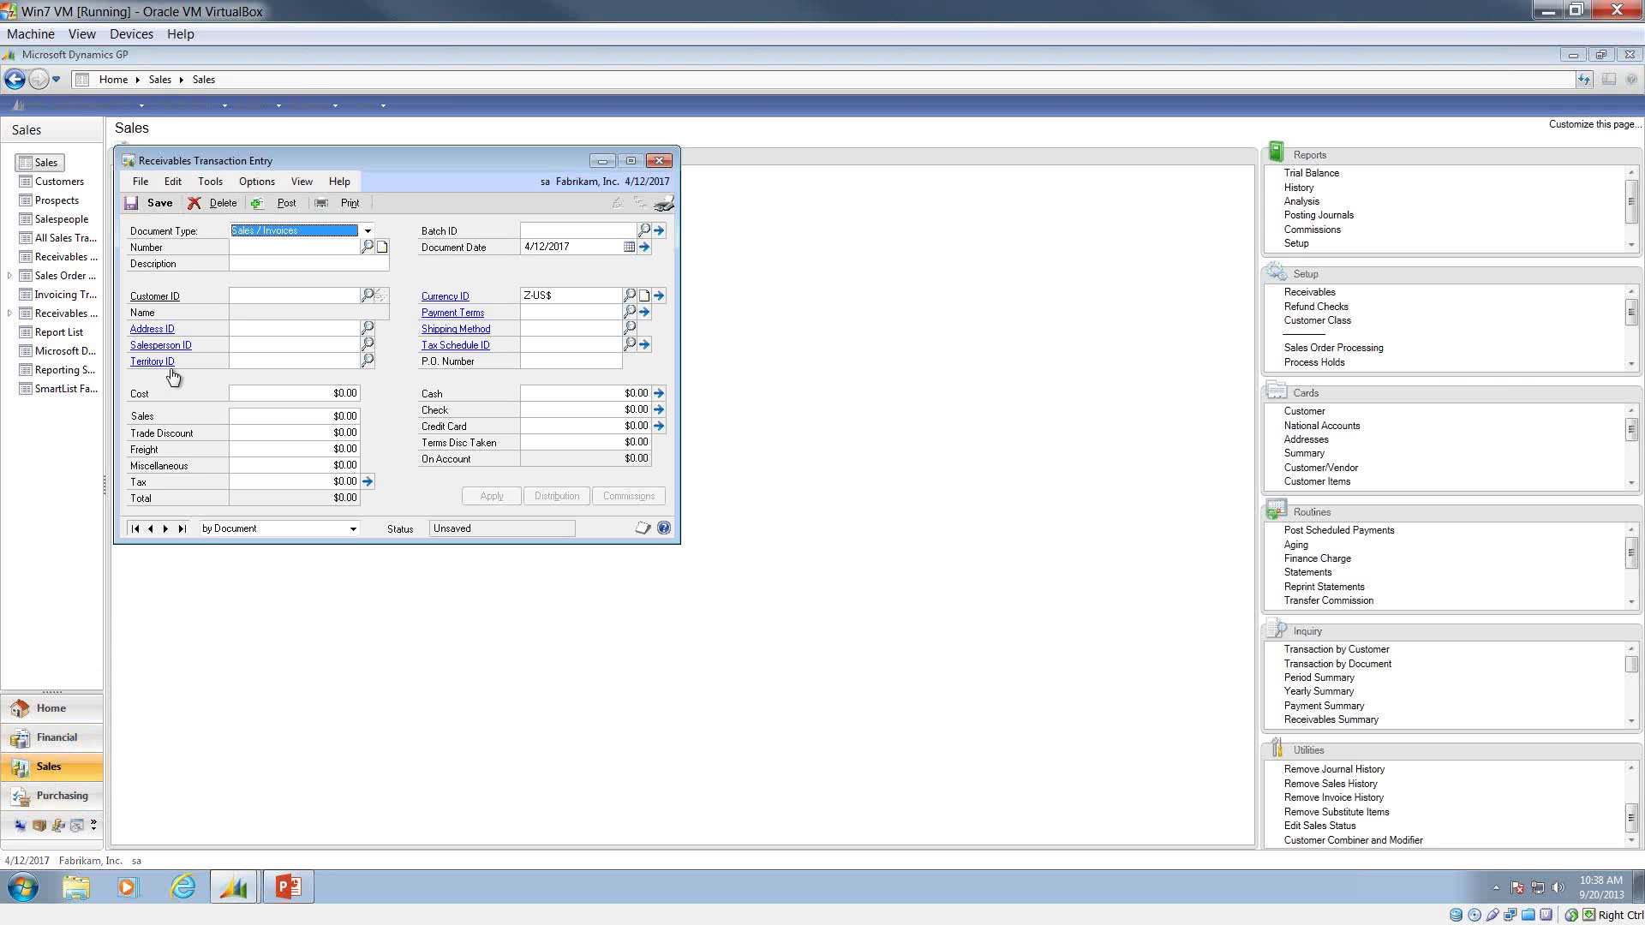
left_click(275, 235)
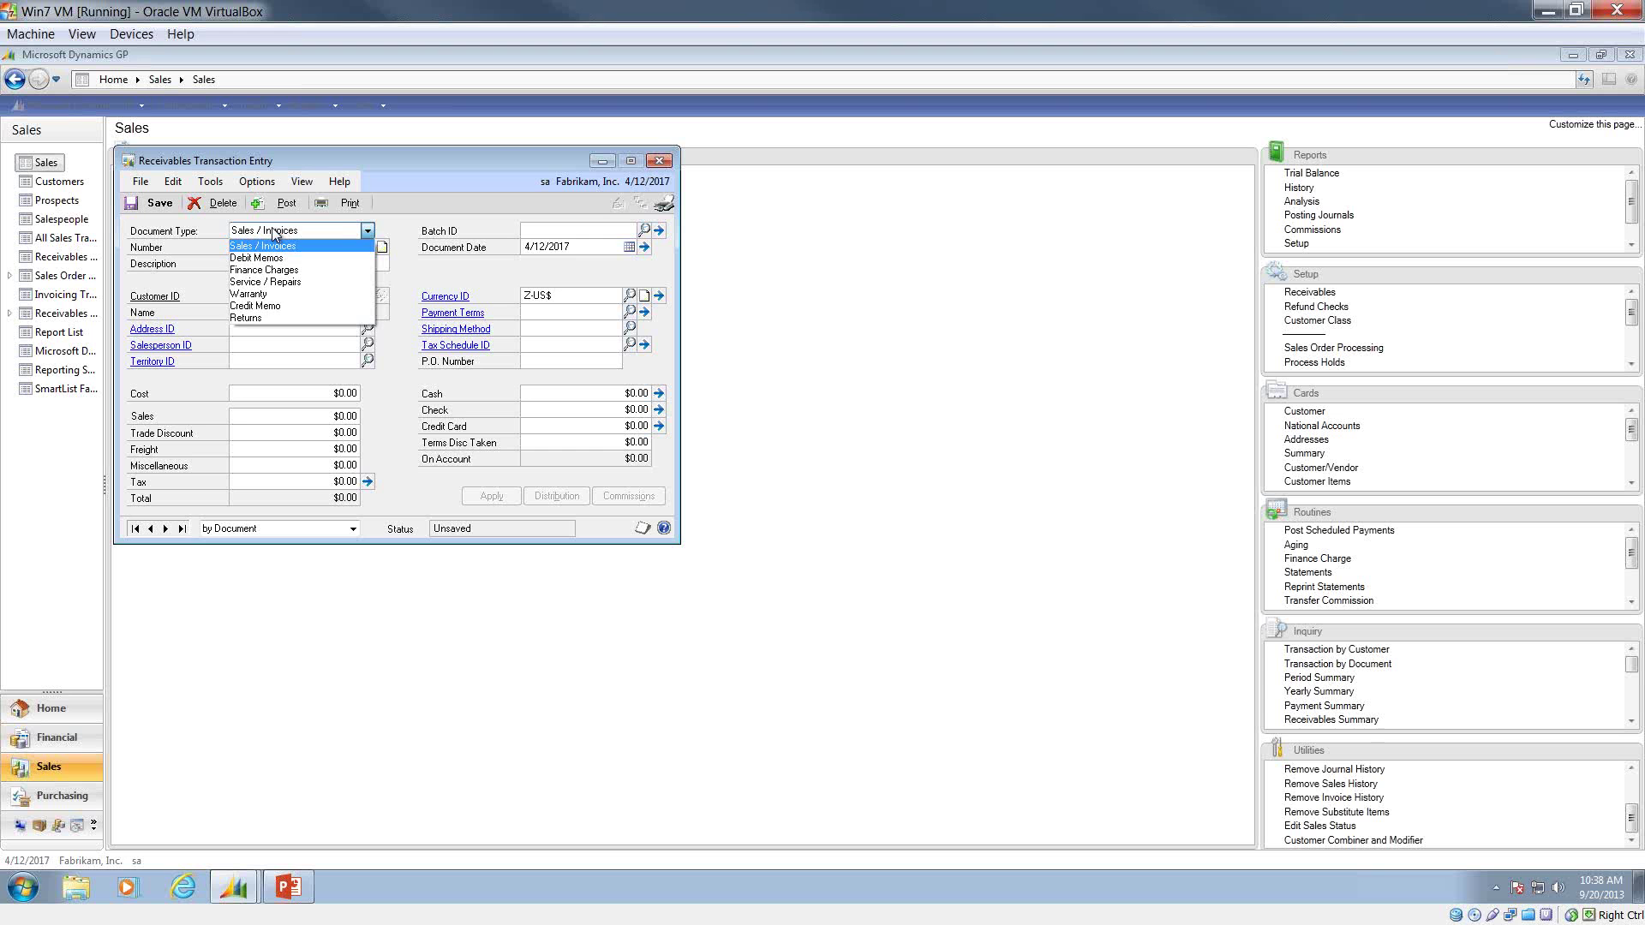
left_click(275, 233)
left_click(269, 263)
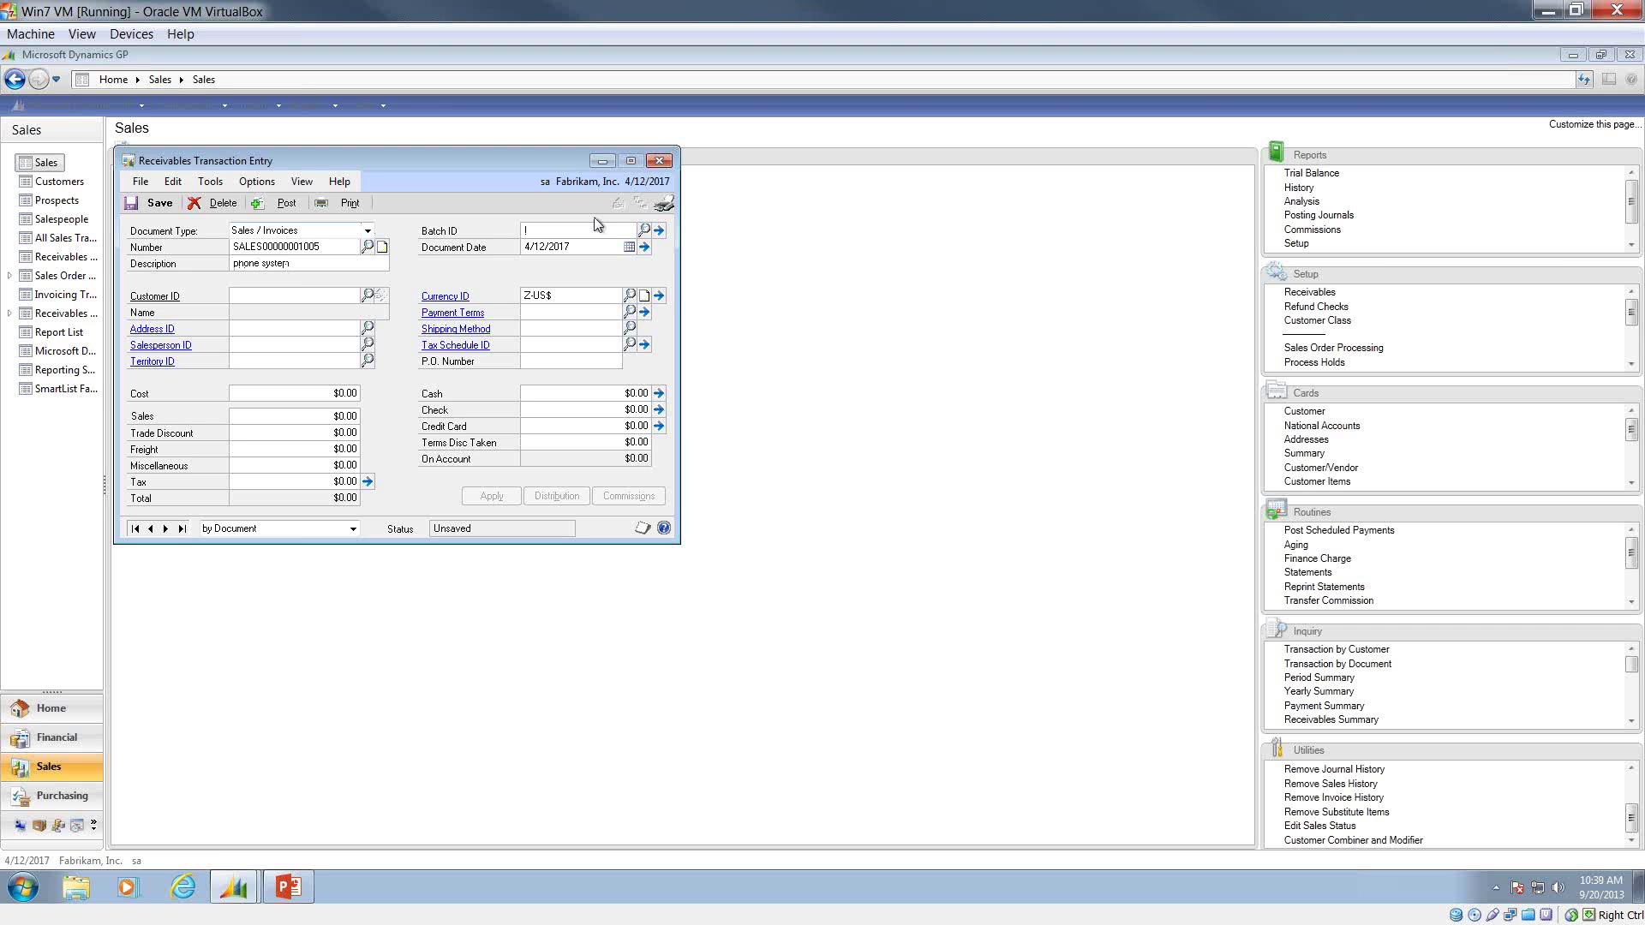
Assign the invoice to the existing batch SDB_092013 from the batch lookup.
left_click(643, 231)
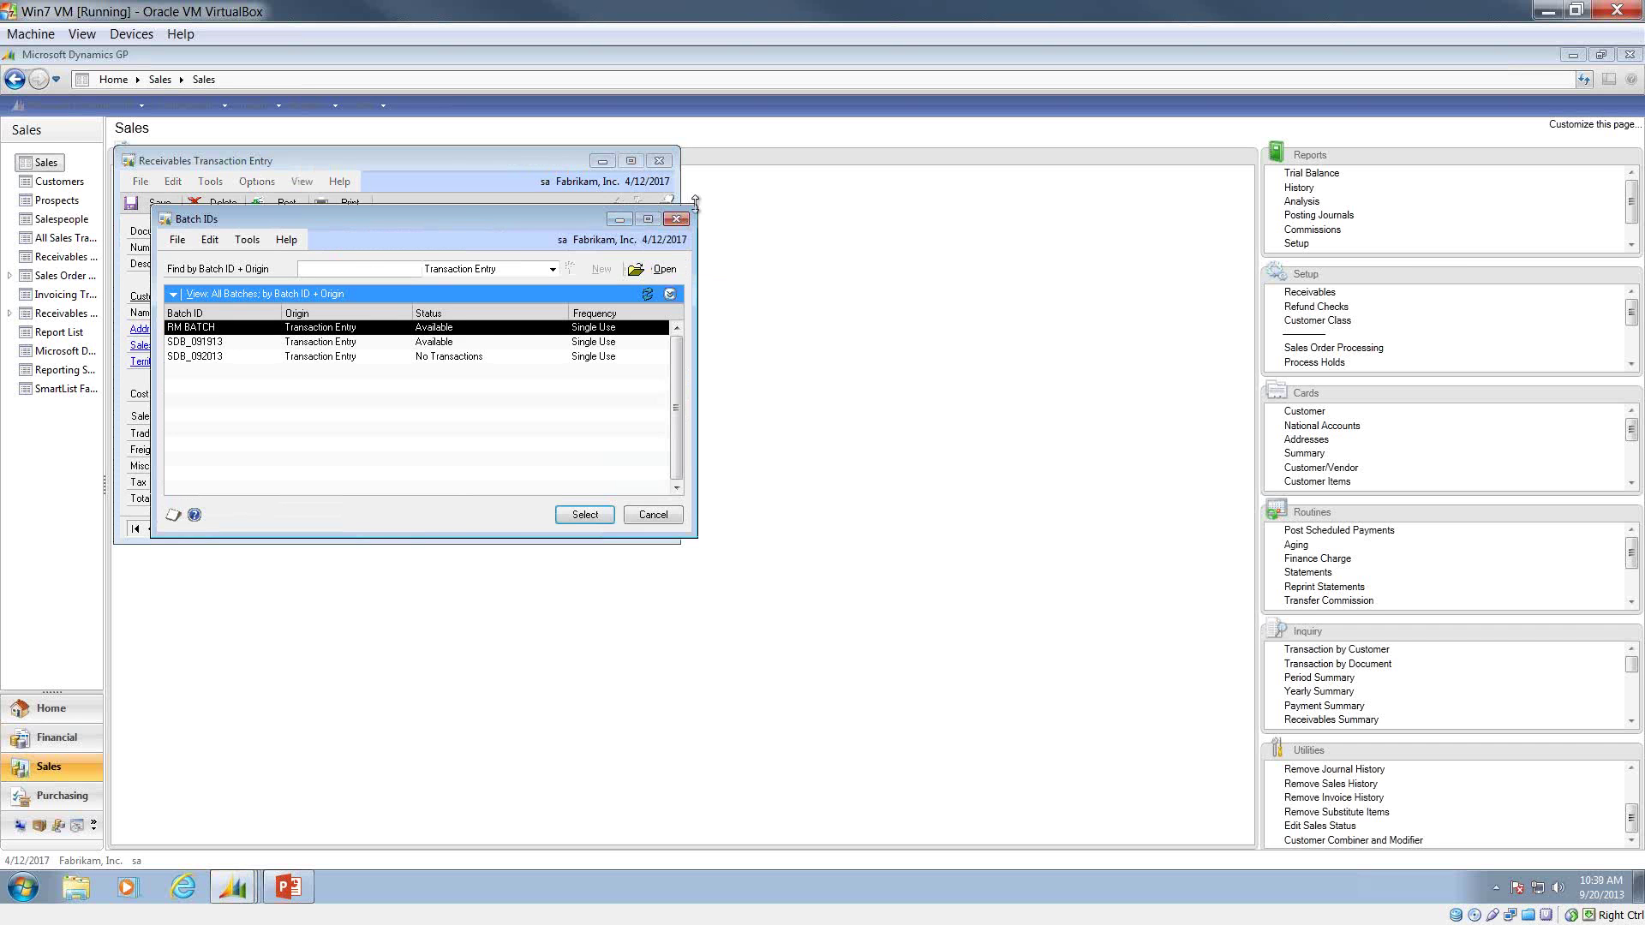
left_click(676, 219)
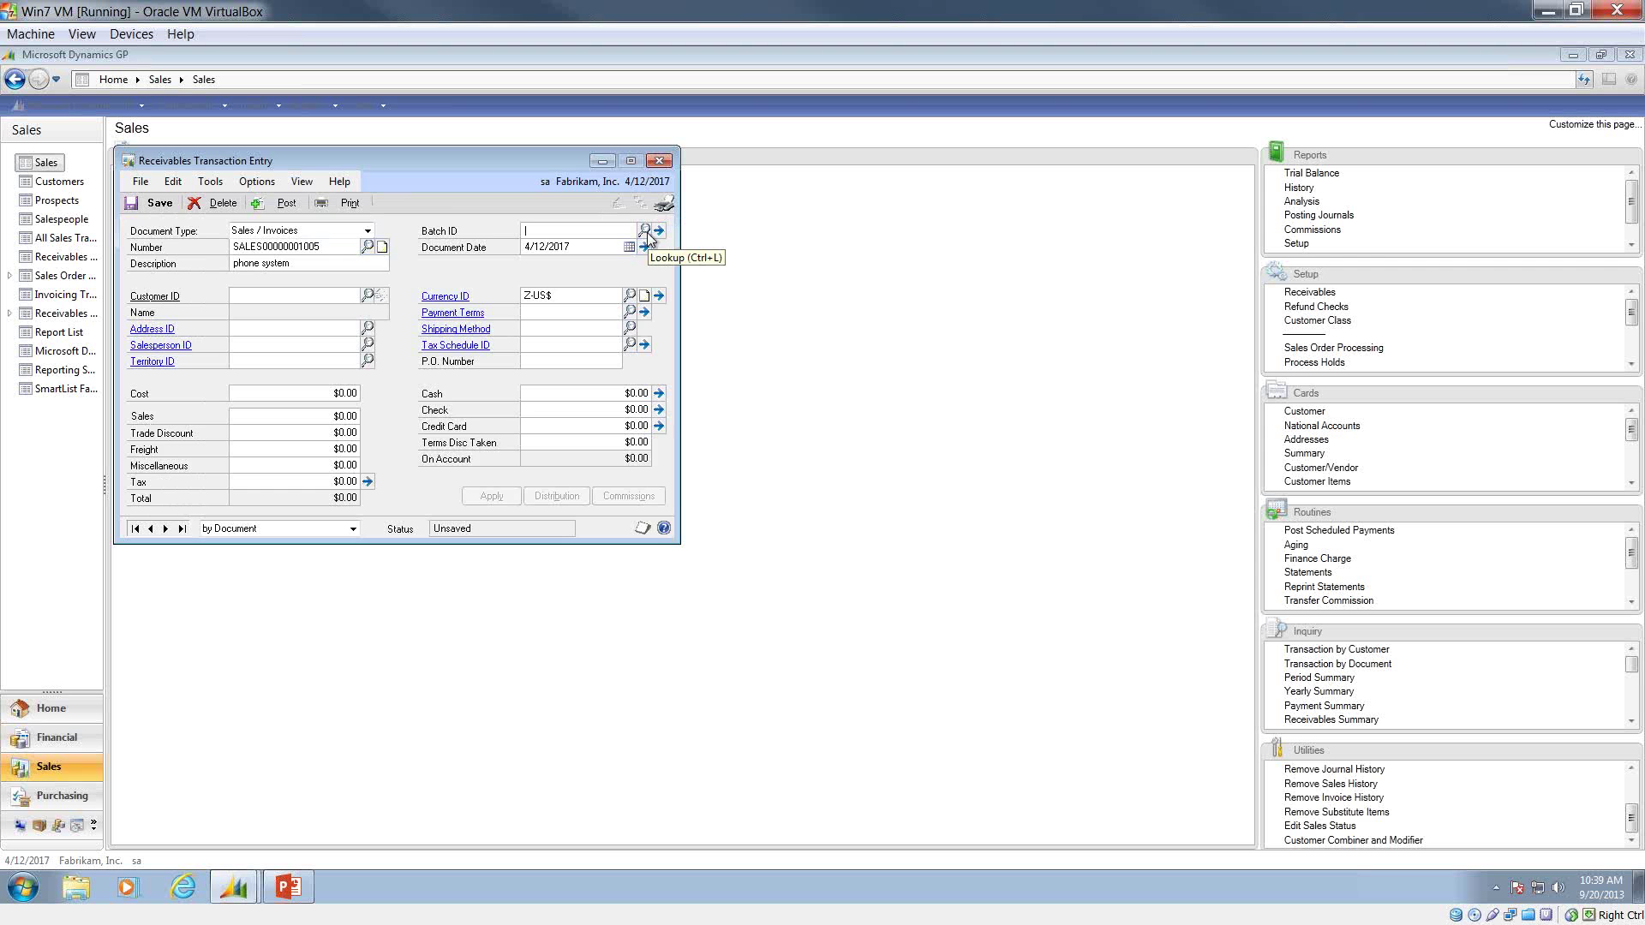
left_click(645, 231)
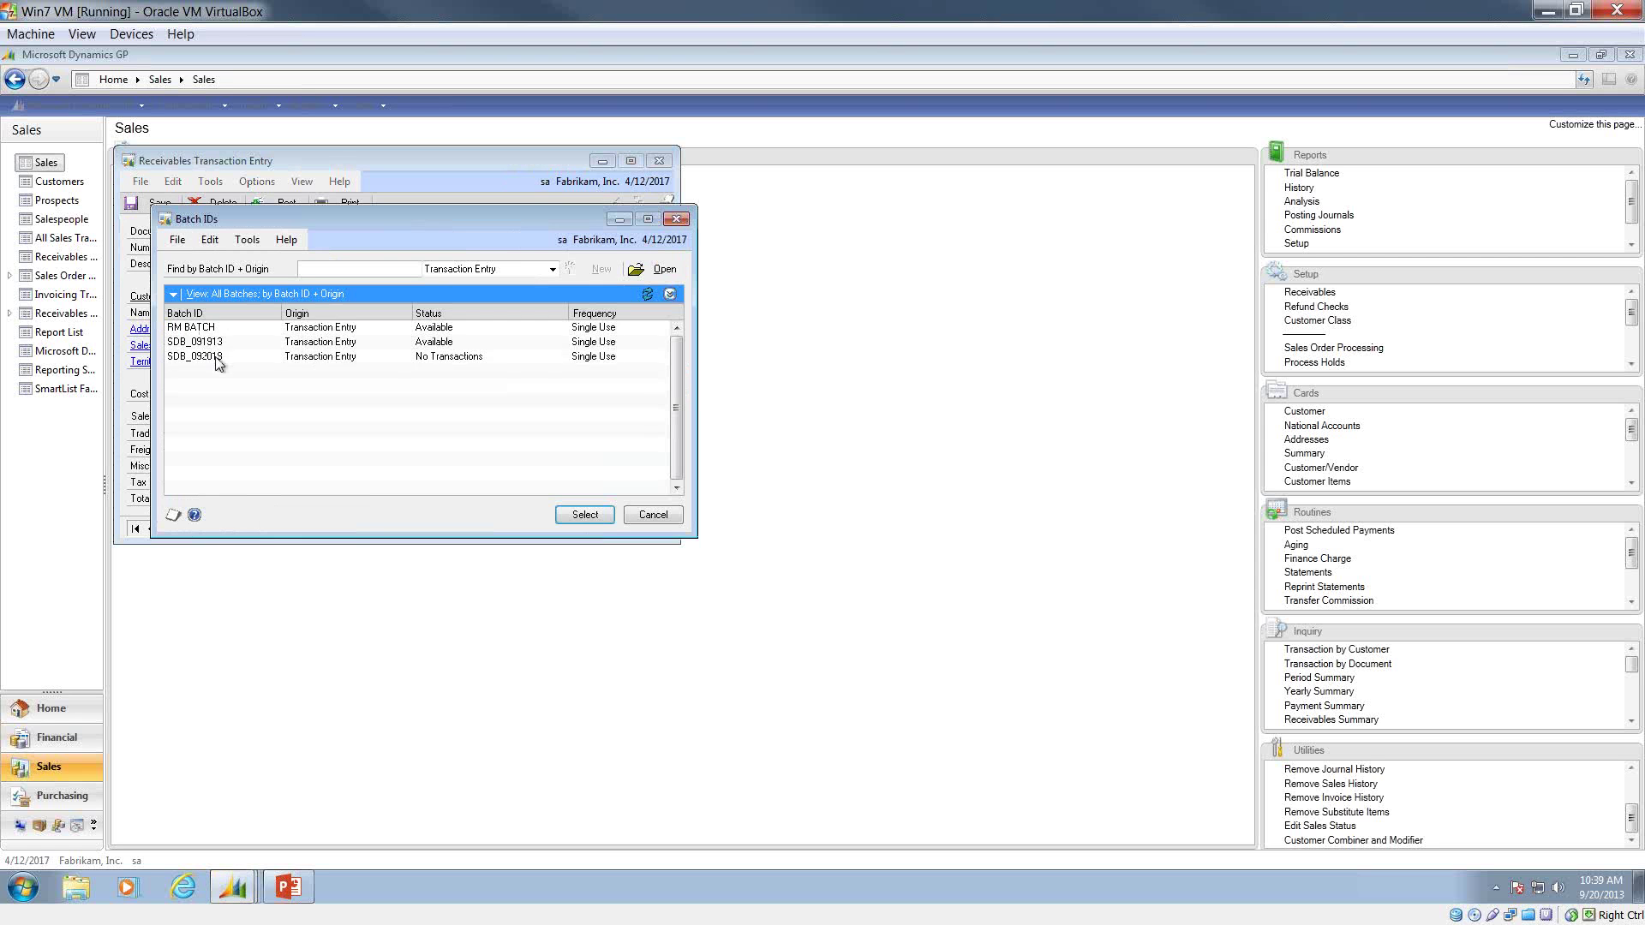
double_click(195, 356)
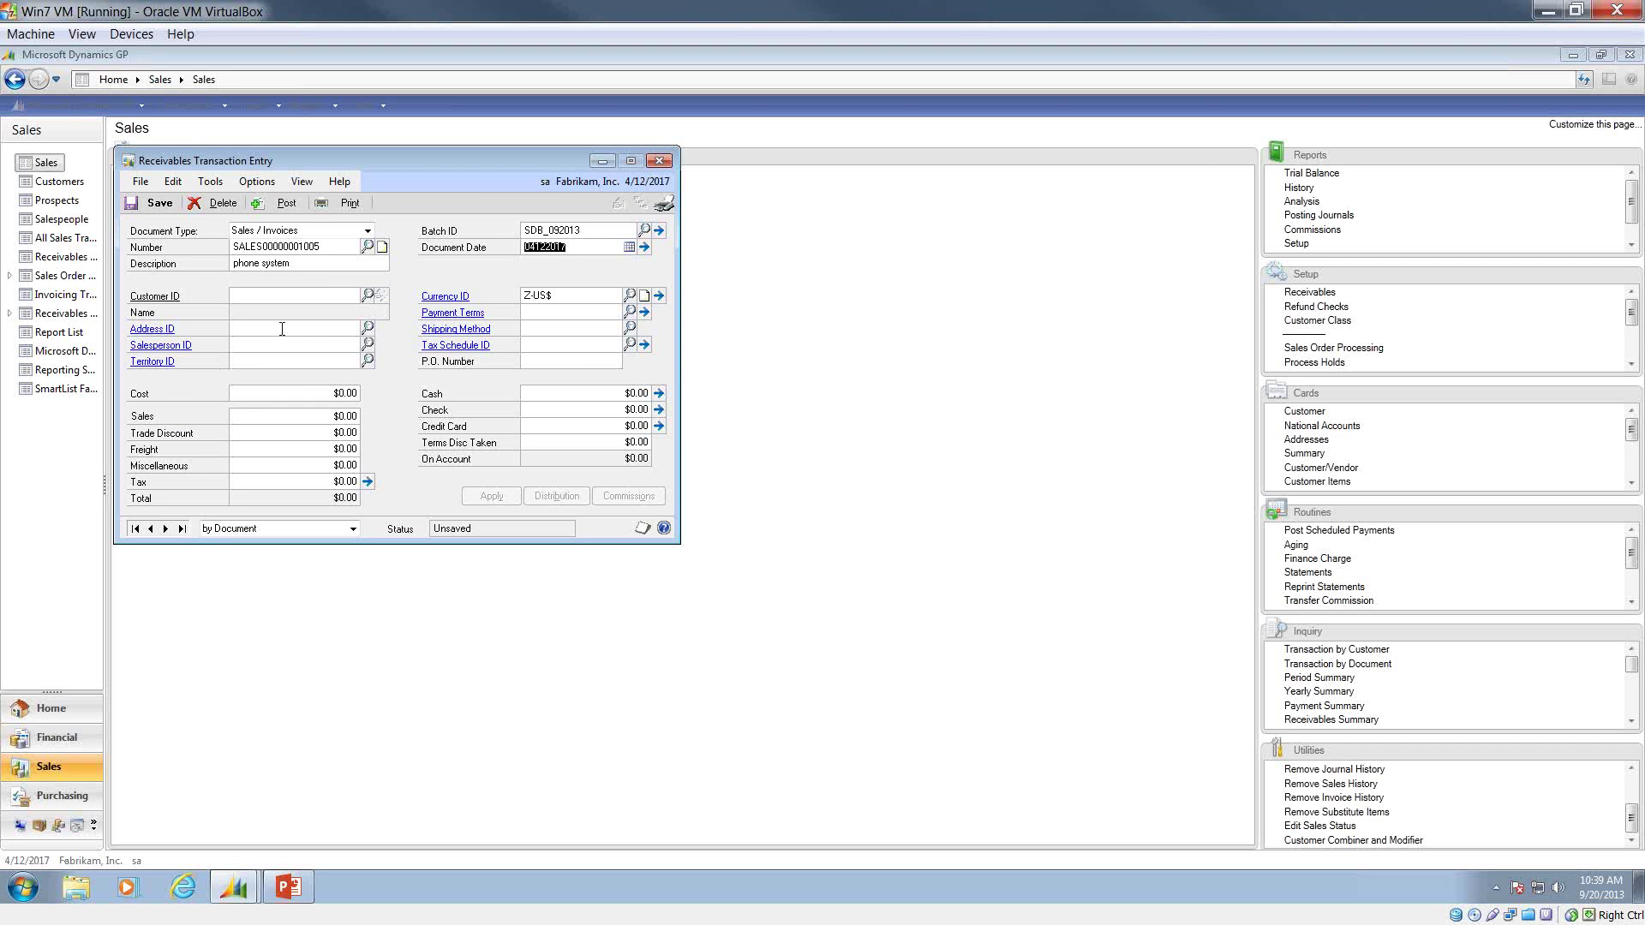
Choose Aaron Fitz Electrical as the invoice's customer from the customer lookup.
left_click(267, 296)
left_click(368, 297)
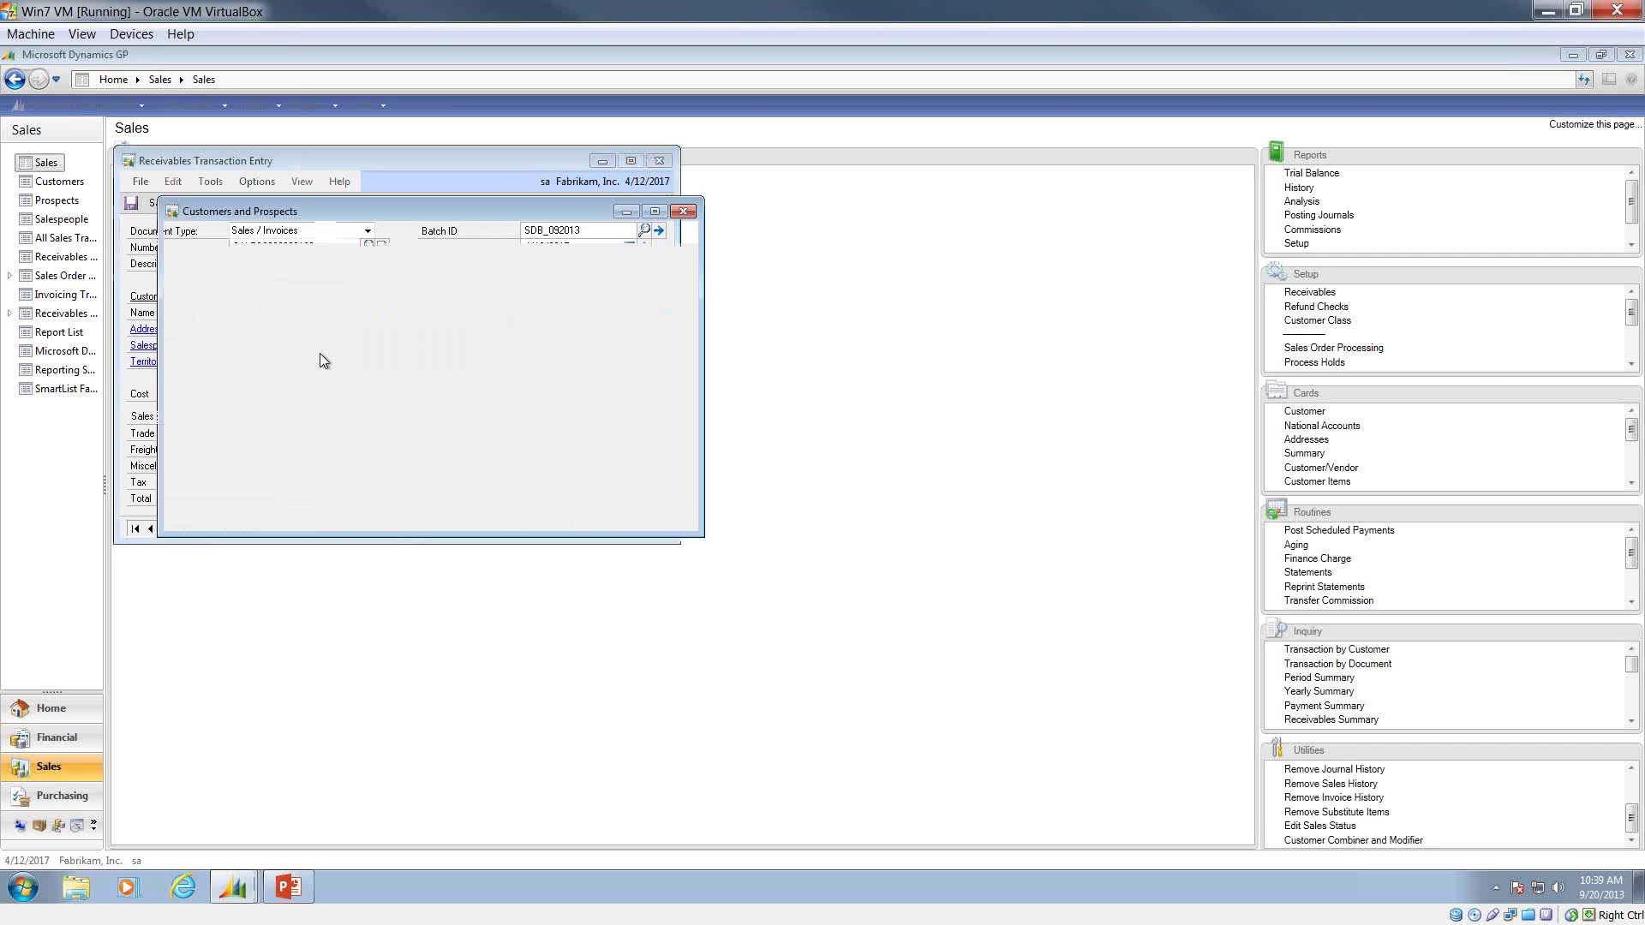
double_click(248, 321)
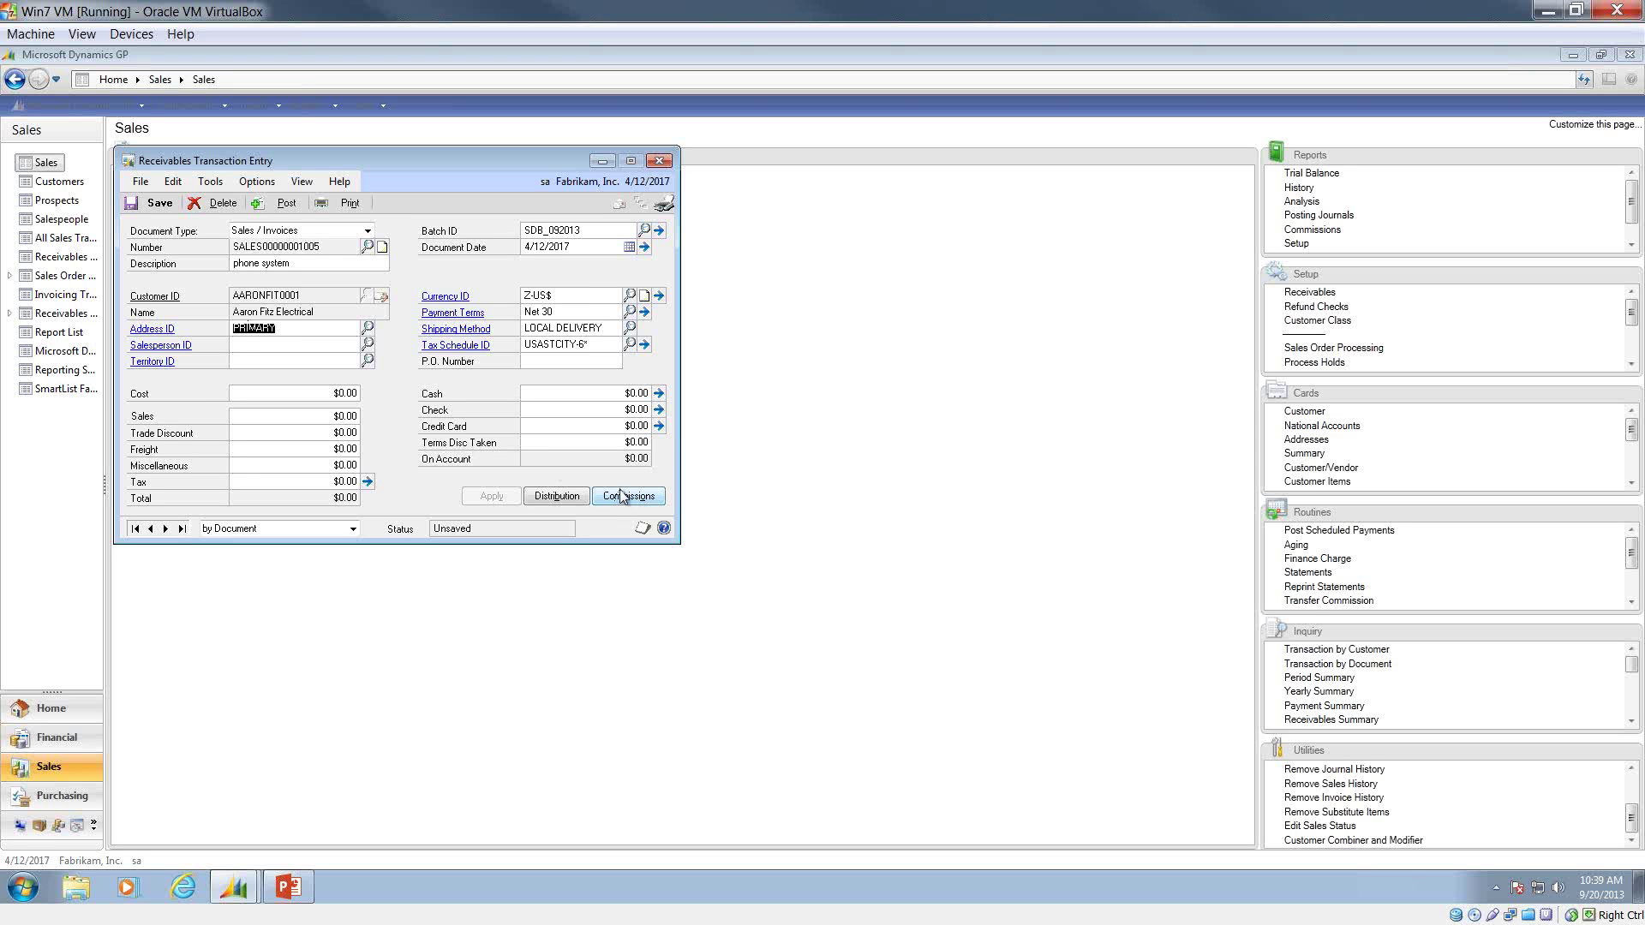
Enter a cost of $500.00 and a sales amount of $1,500.00 on the invoice.
left_click(528, 360)
left_click(290, 393)
type("500")
key("Tab")
type("1,500.00")
key("Tab")
key("Tab")
key("Tab")
key("Tab")
key("Tab")
key("Tab")
key("Tab")
key("Tab")
Examine the invoice's commissions entry beside the transaction, and close it without adding a salesperson.
left_click(619, 495)
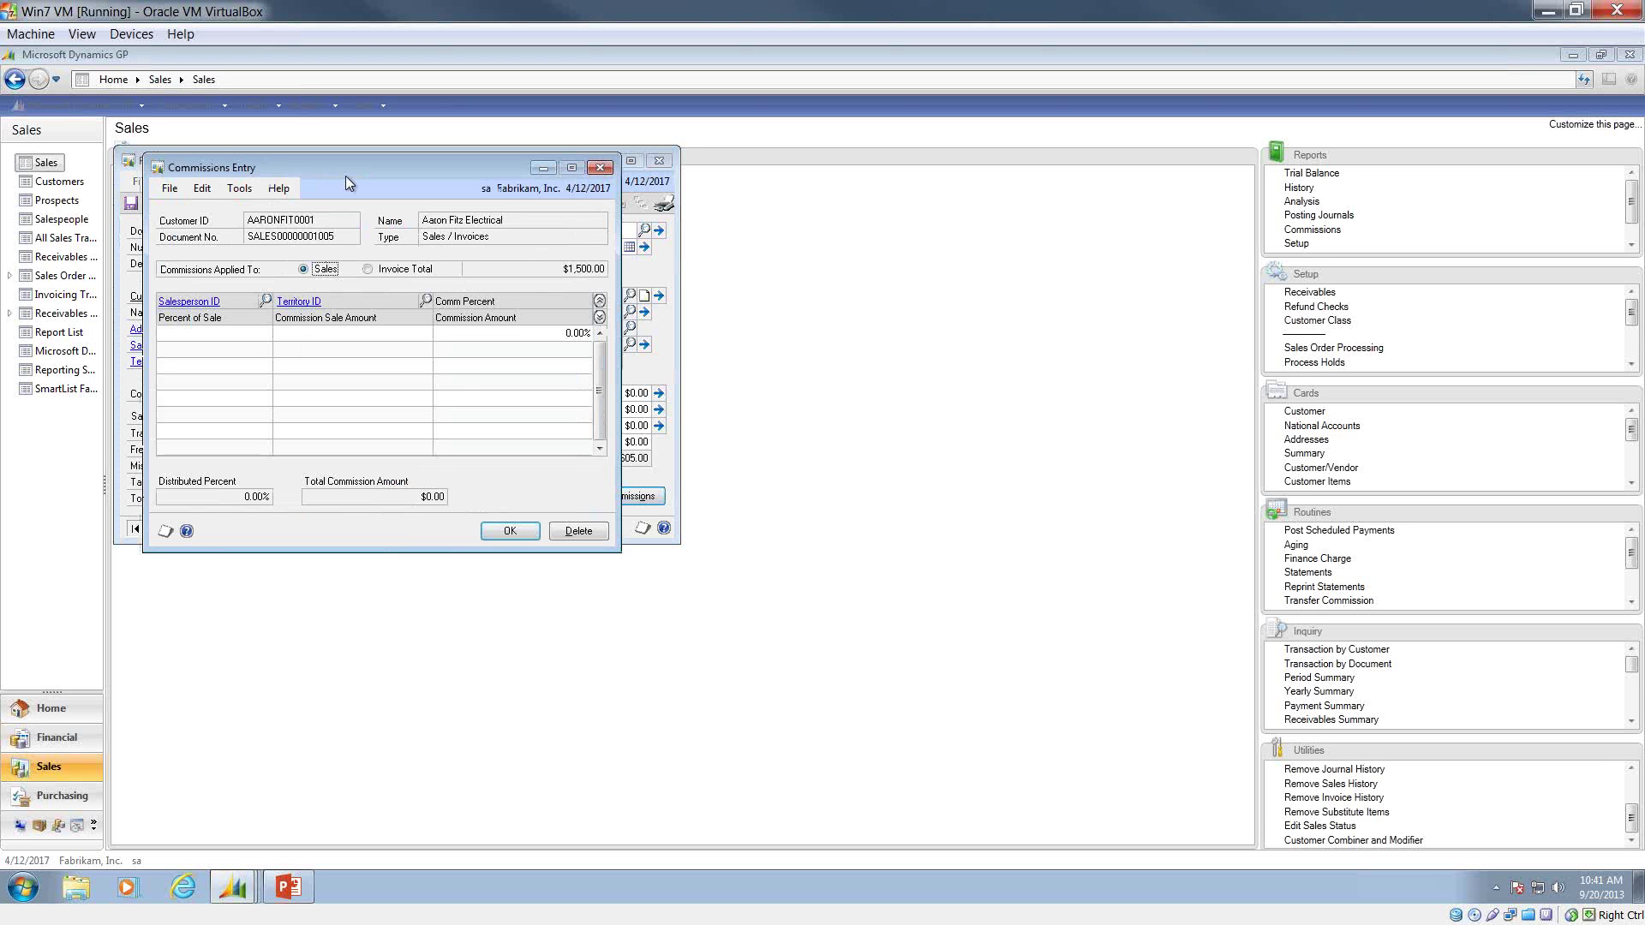
left_click_drag(346, 176, 926, 244)
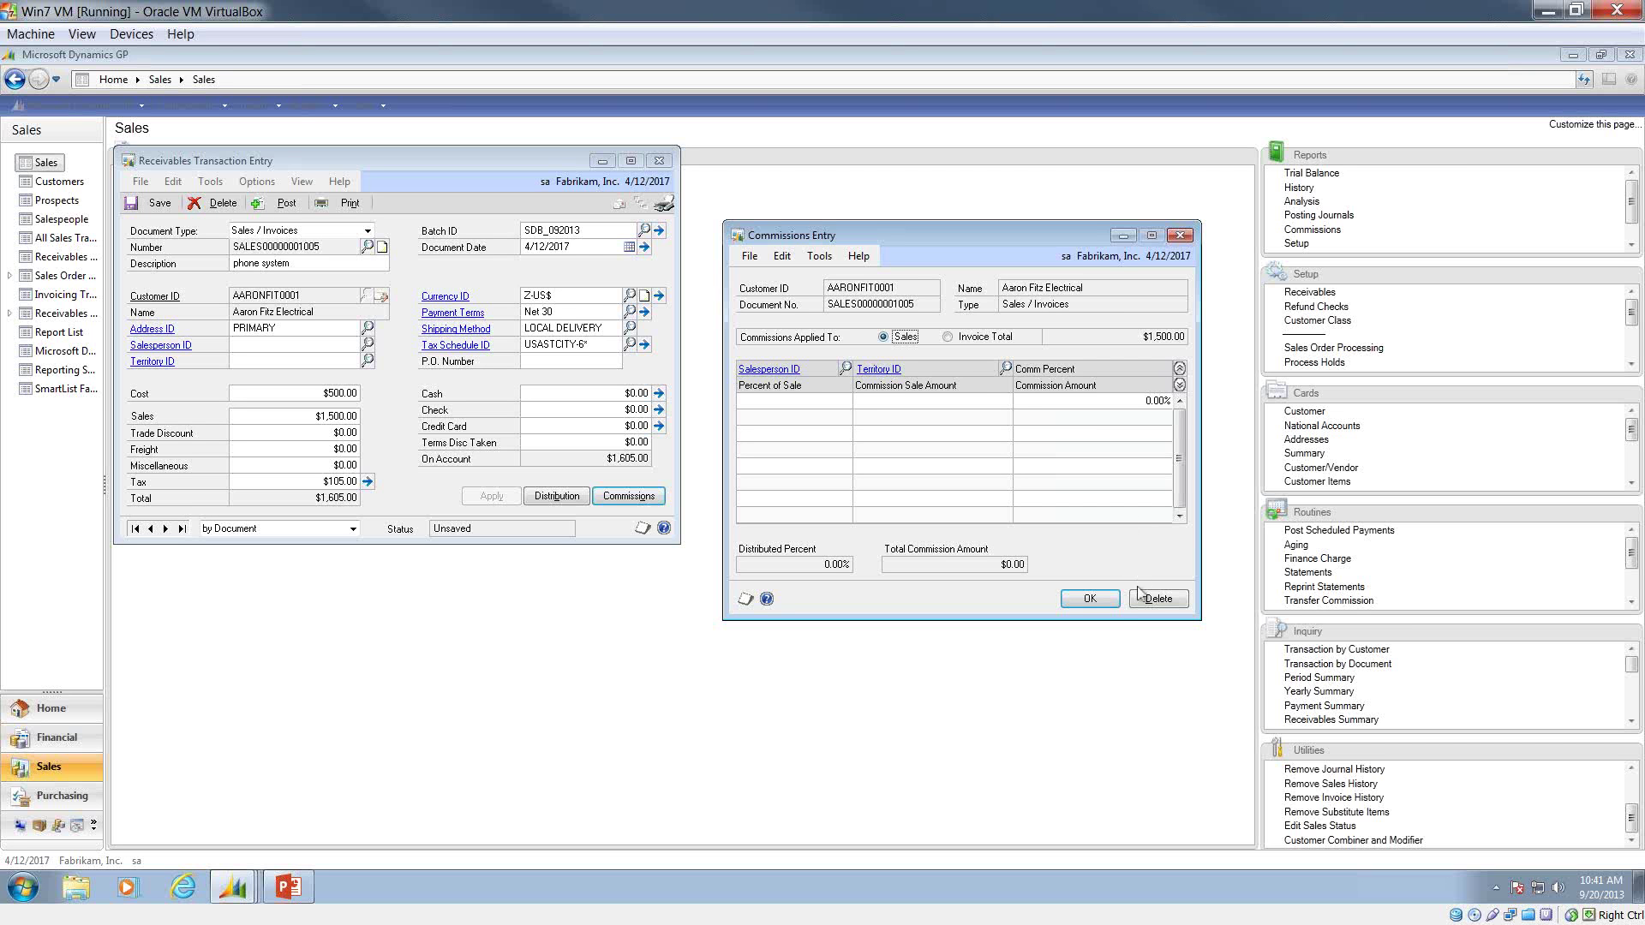
left_click(1091, 599)
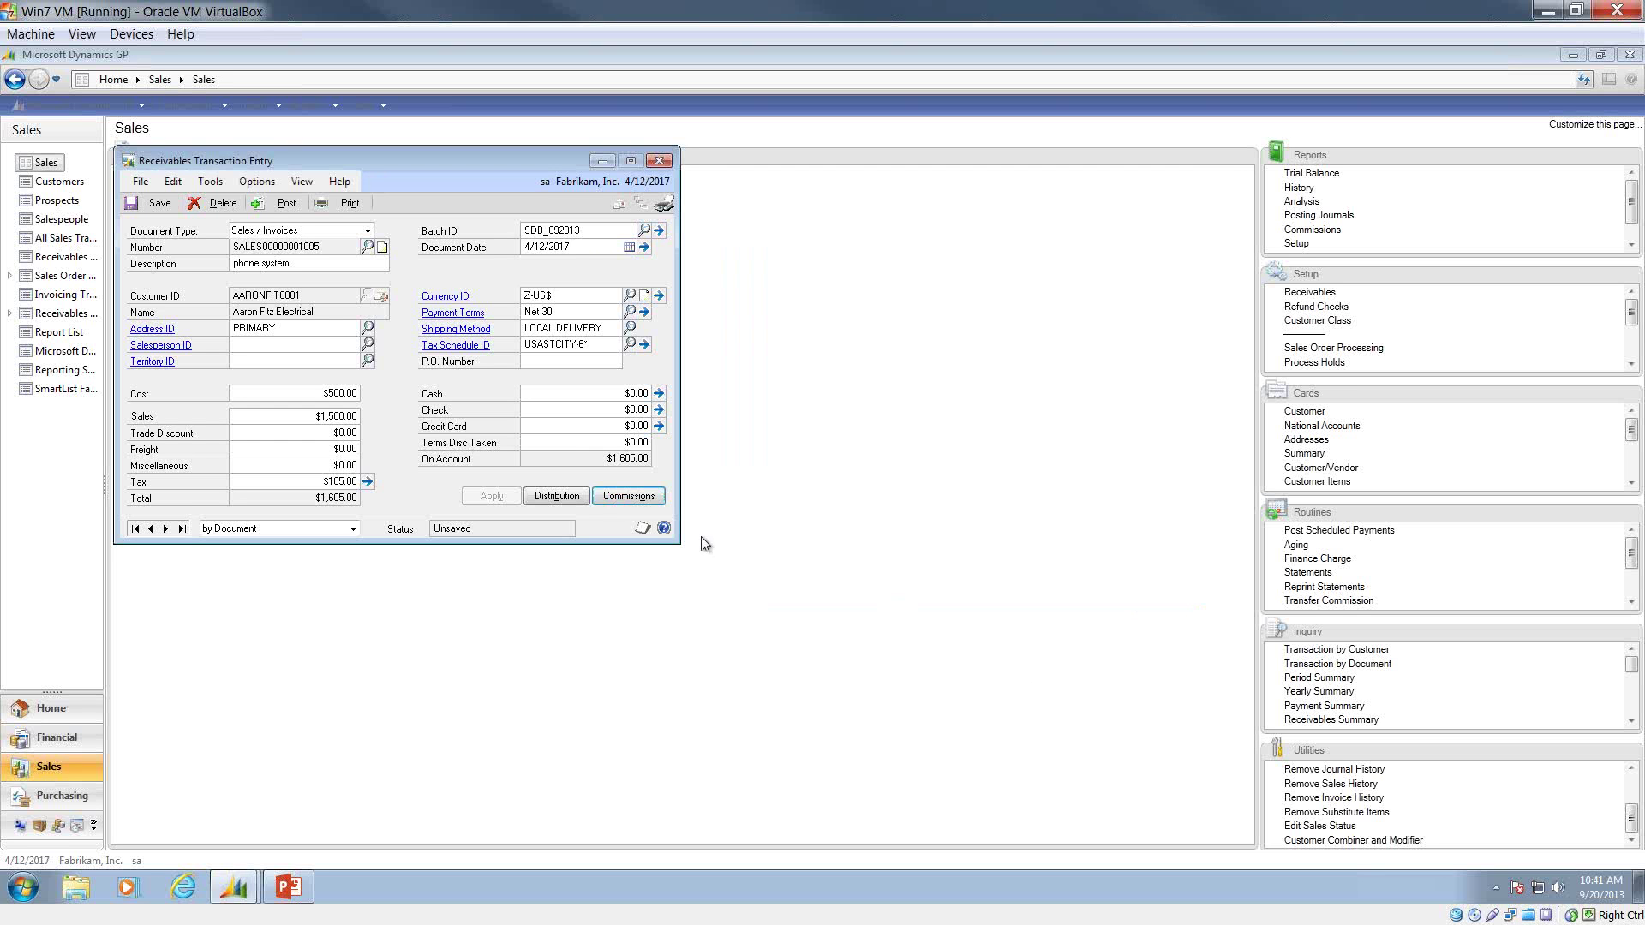
Examine the accounts, types, debits and credits in the invoice's distributions beside the transaction, and close the distribution window.
left_click(586, 505)
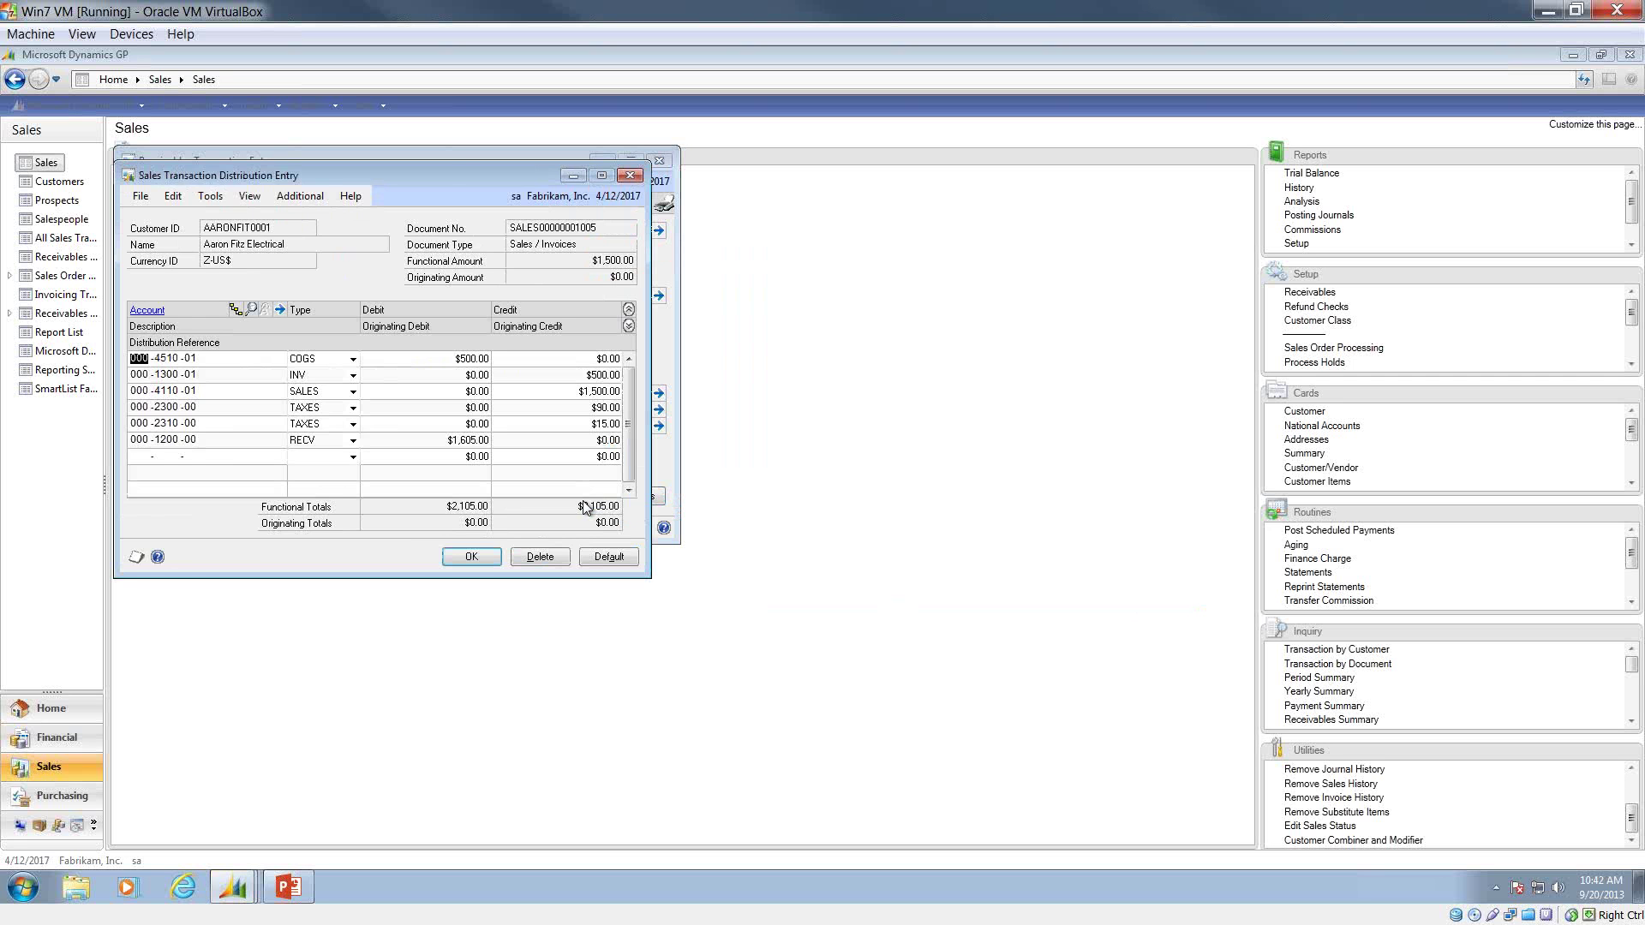
left_click_drag(441, 178, 1045, 164)
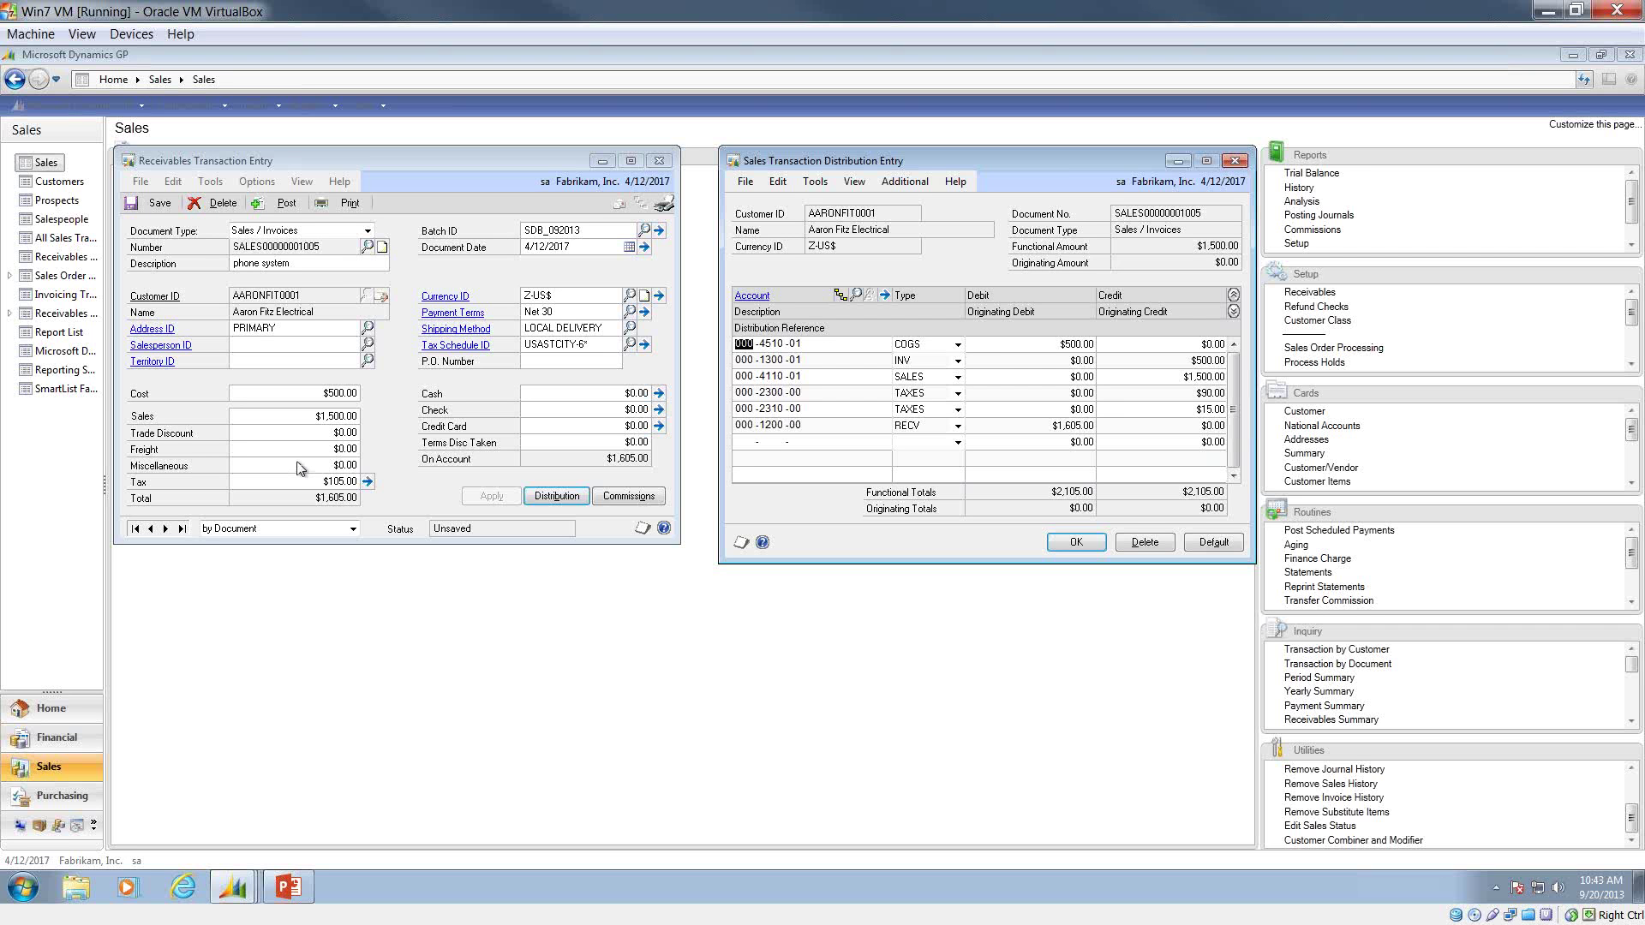
left_click(1078, 420)
left_click(742, 431)
left_click(794, 344)
left_click(1073, 543)
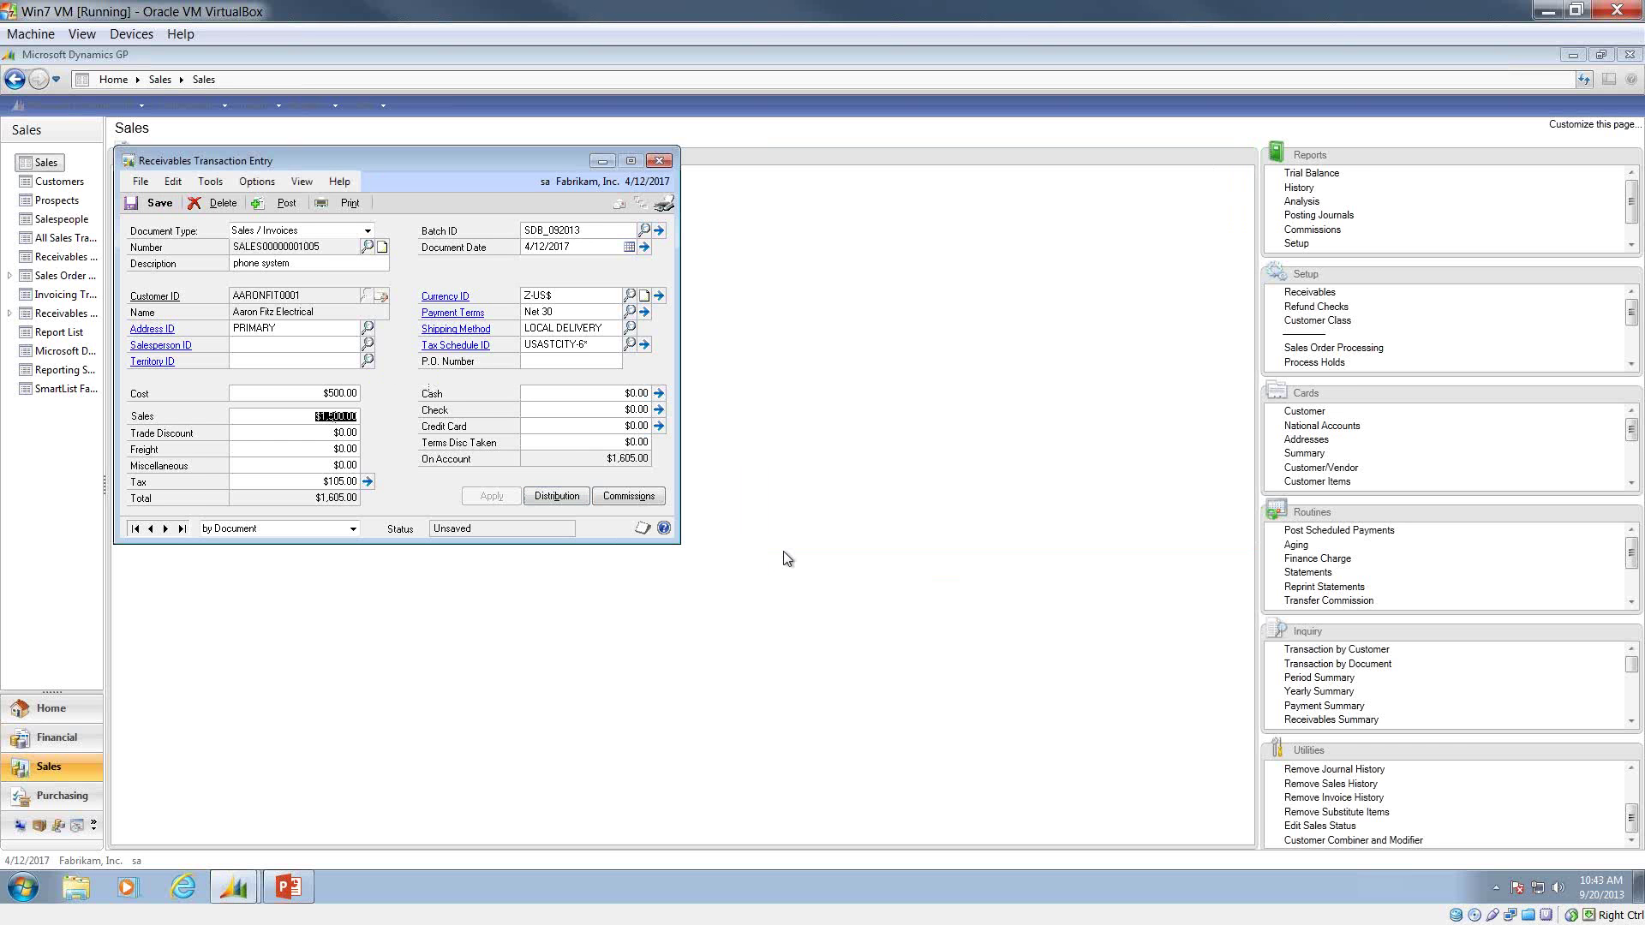
Set the invoice's sales amount to $1,600.00 and reopen its distributions beside the transaction for comparison.
type("1600")
left_click(561, 498)
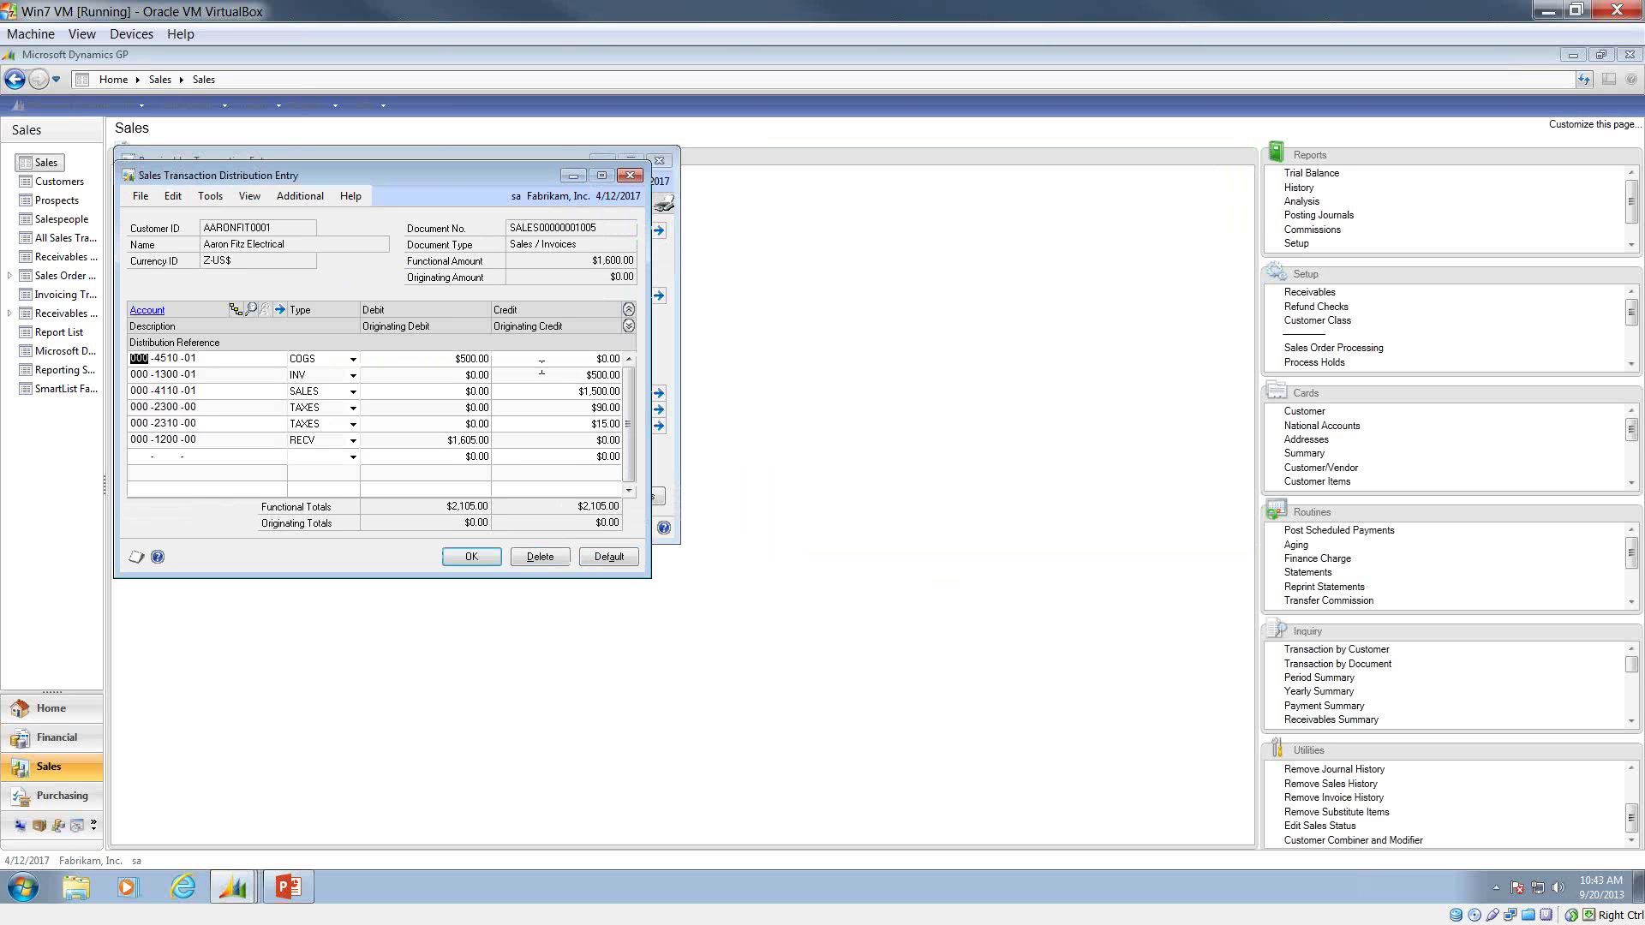
left_click_drag(507, 173, 1102, 204)
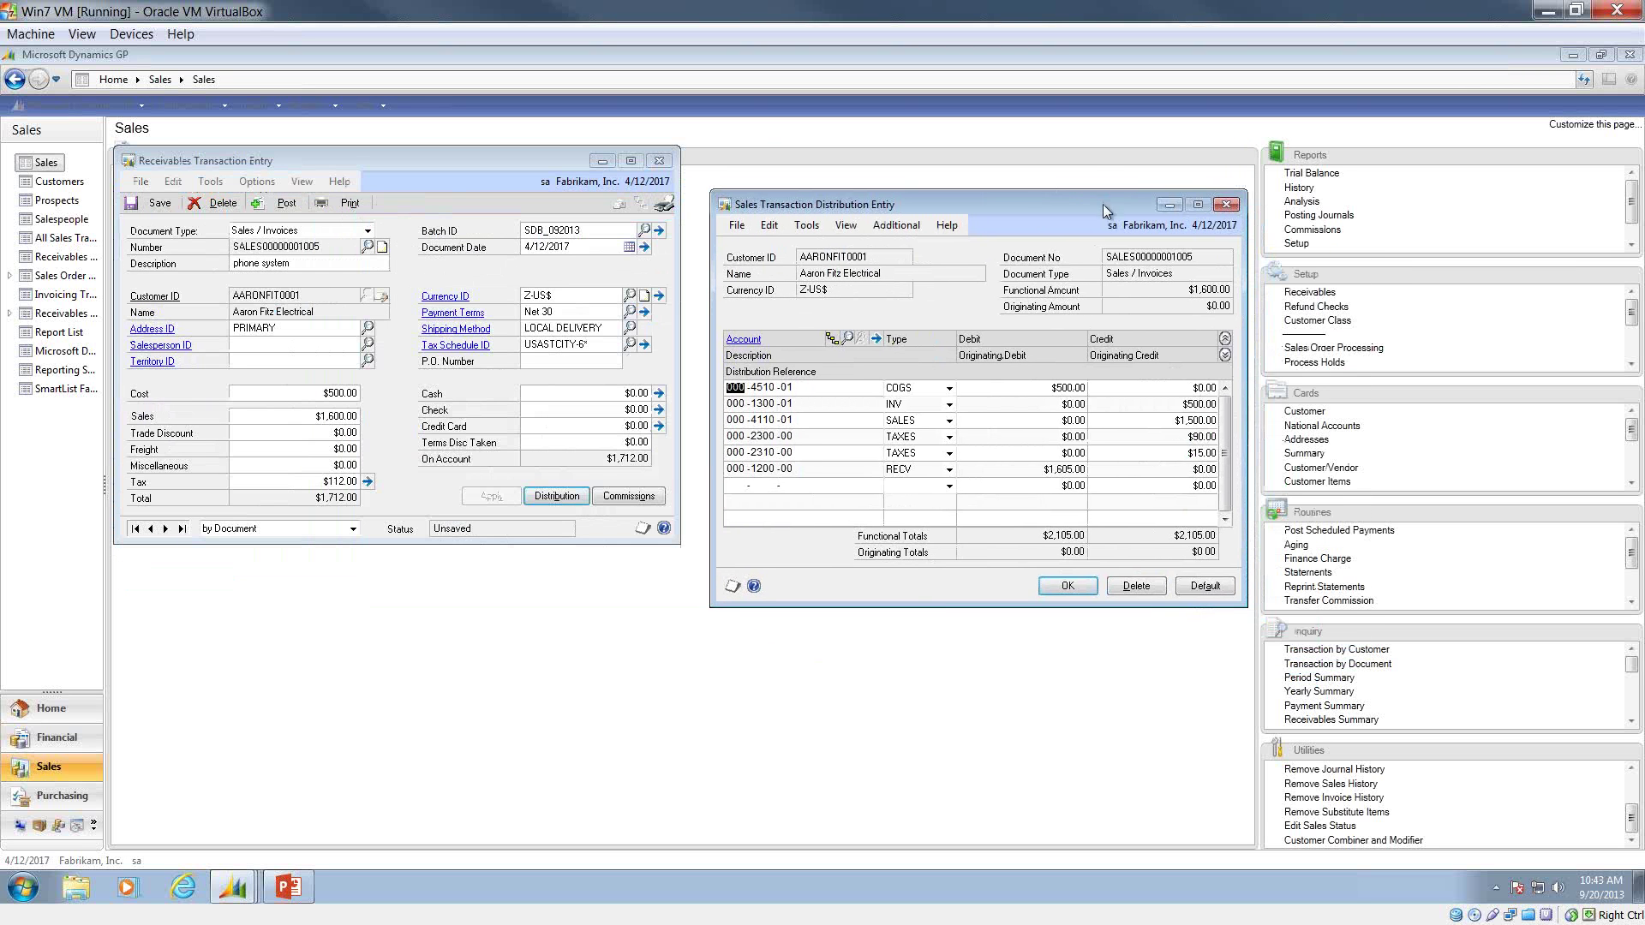
Reset the invoice's distributions to their defaults, deleting the existing entries, and save the invoice.
left_click(1227, 593)
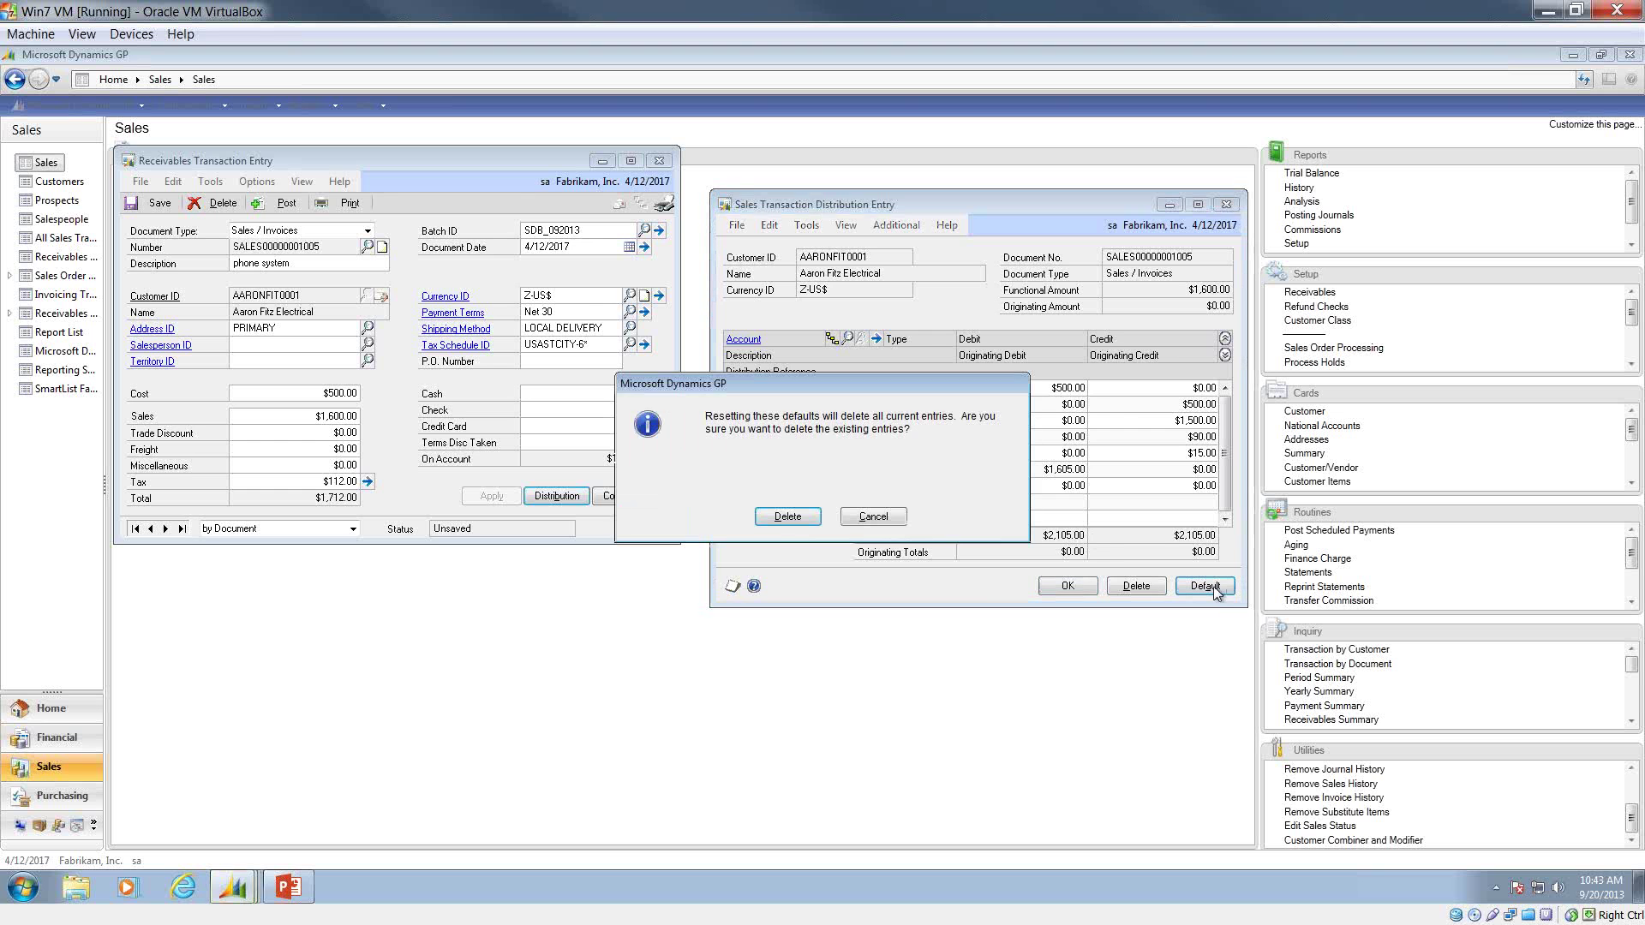
left_click(784, 516)
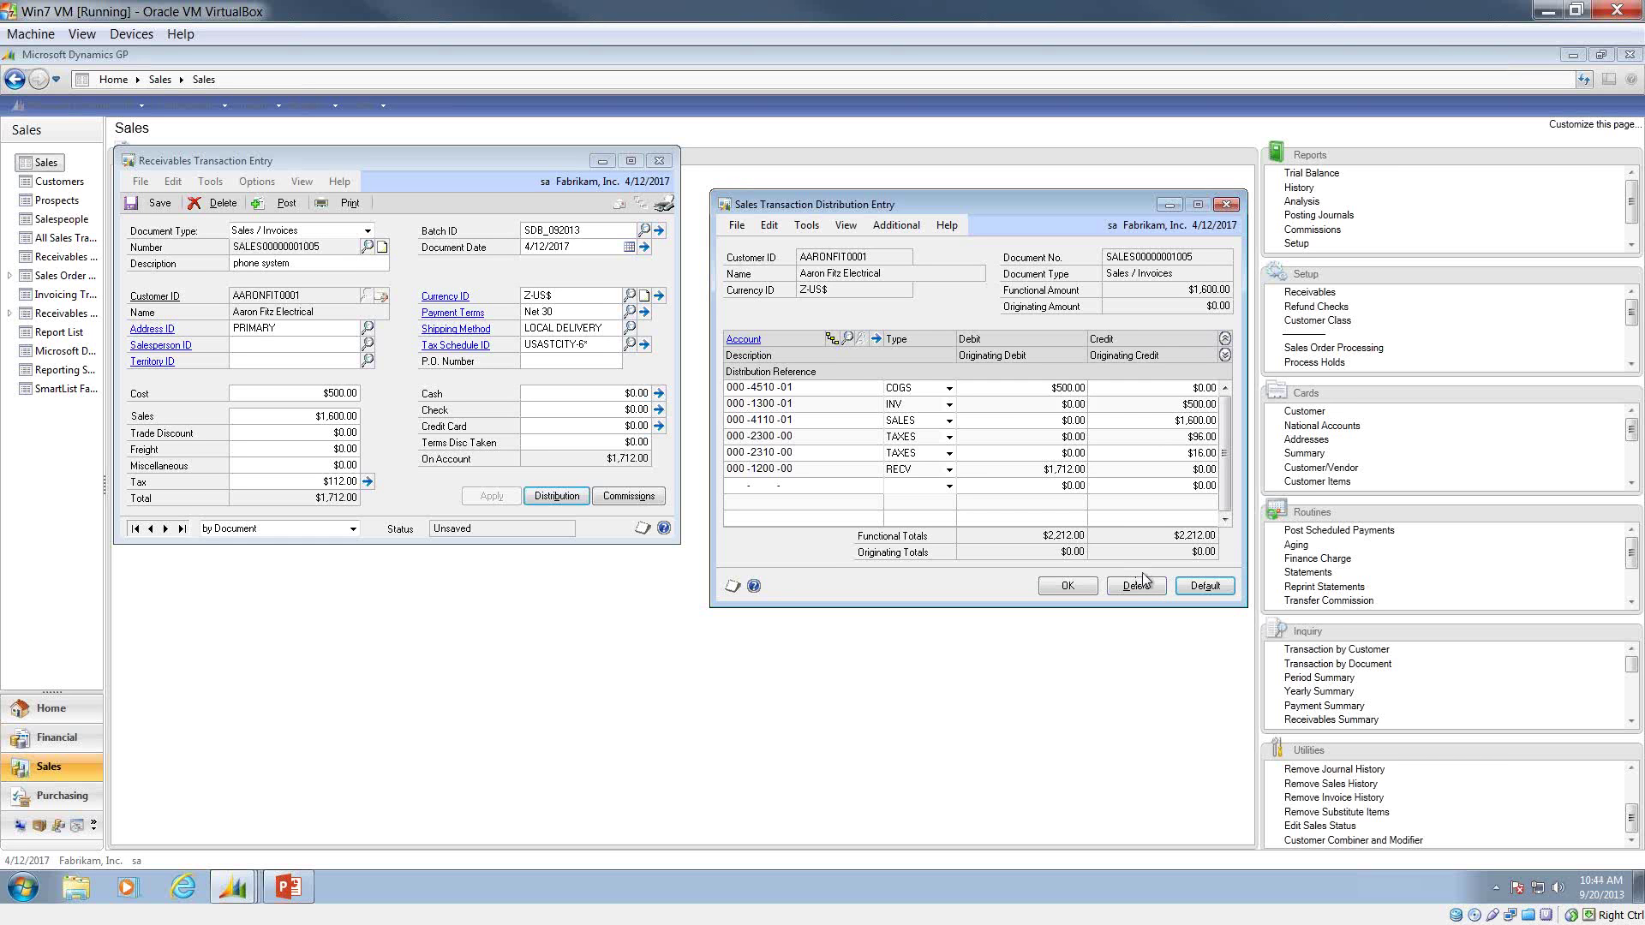
left_click(1063, 586)
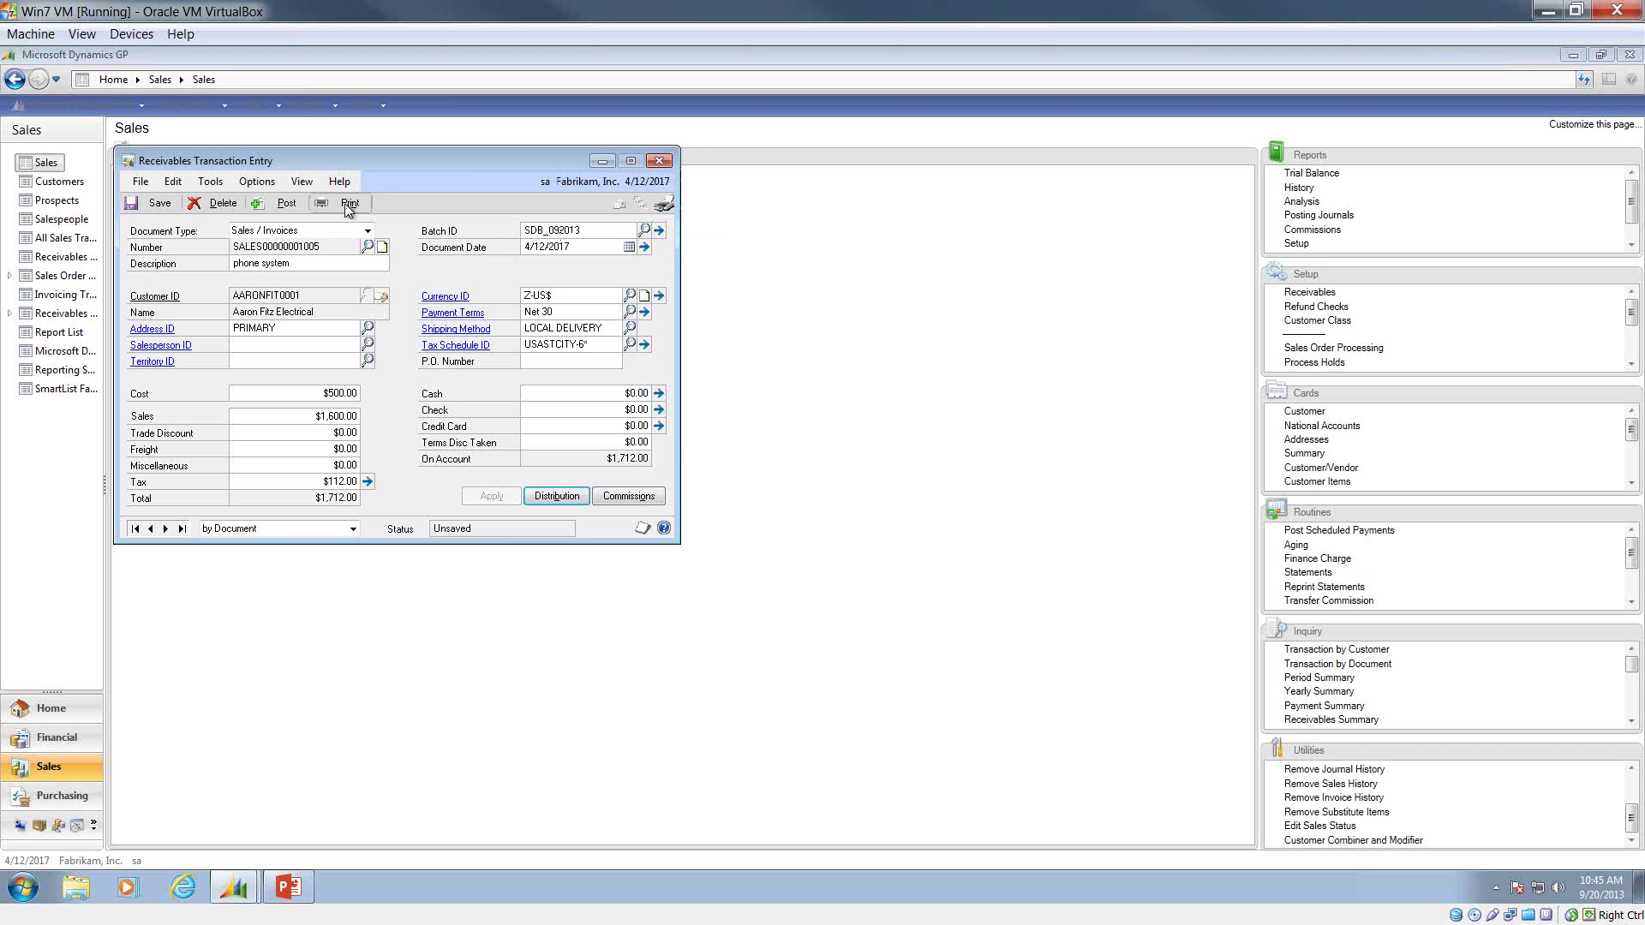
left_click(143, 208)
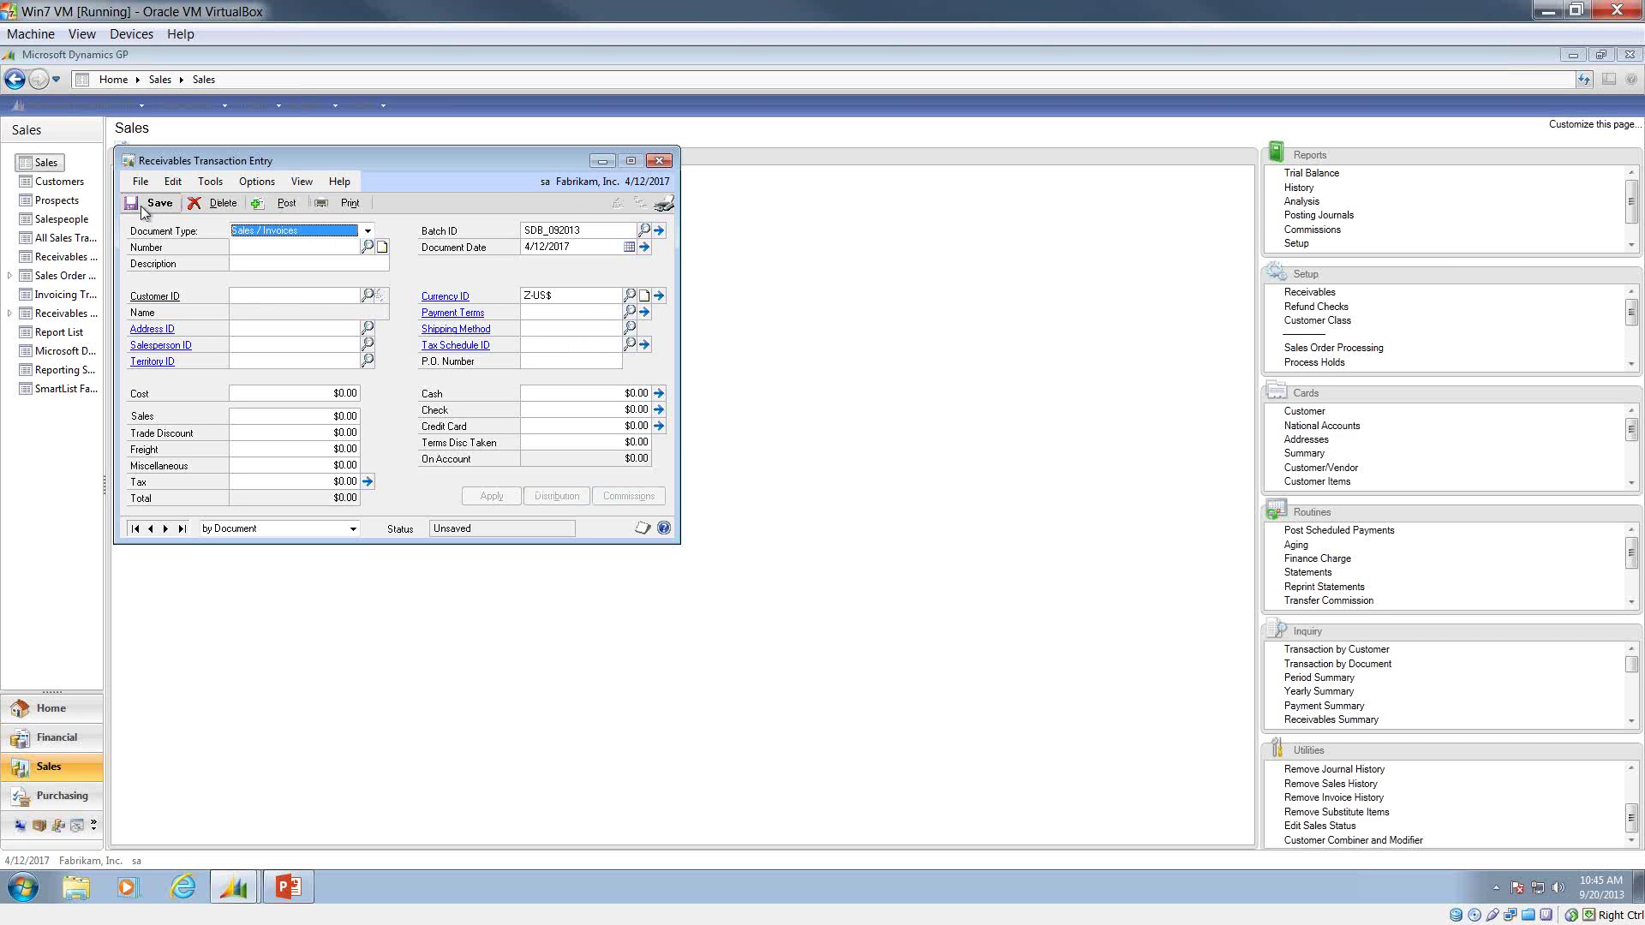
Start a debit memo in batch SDB_092013 for customer AARONFIT0001 with a debit amount of $50.00.
left_click_drag(274, 160, 716, 169)
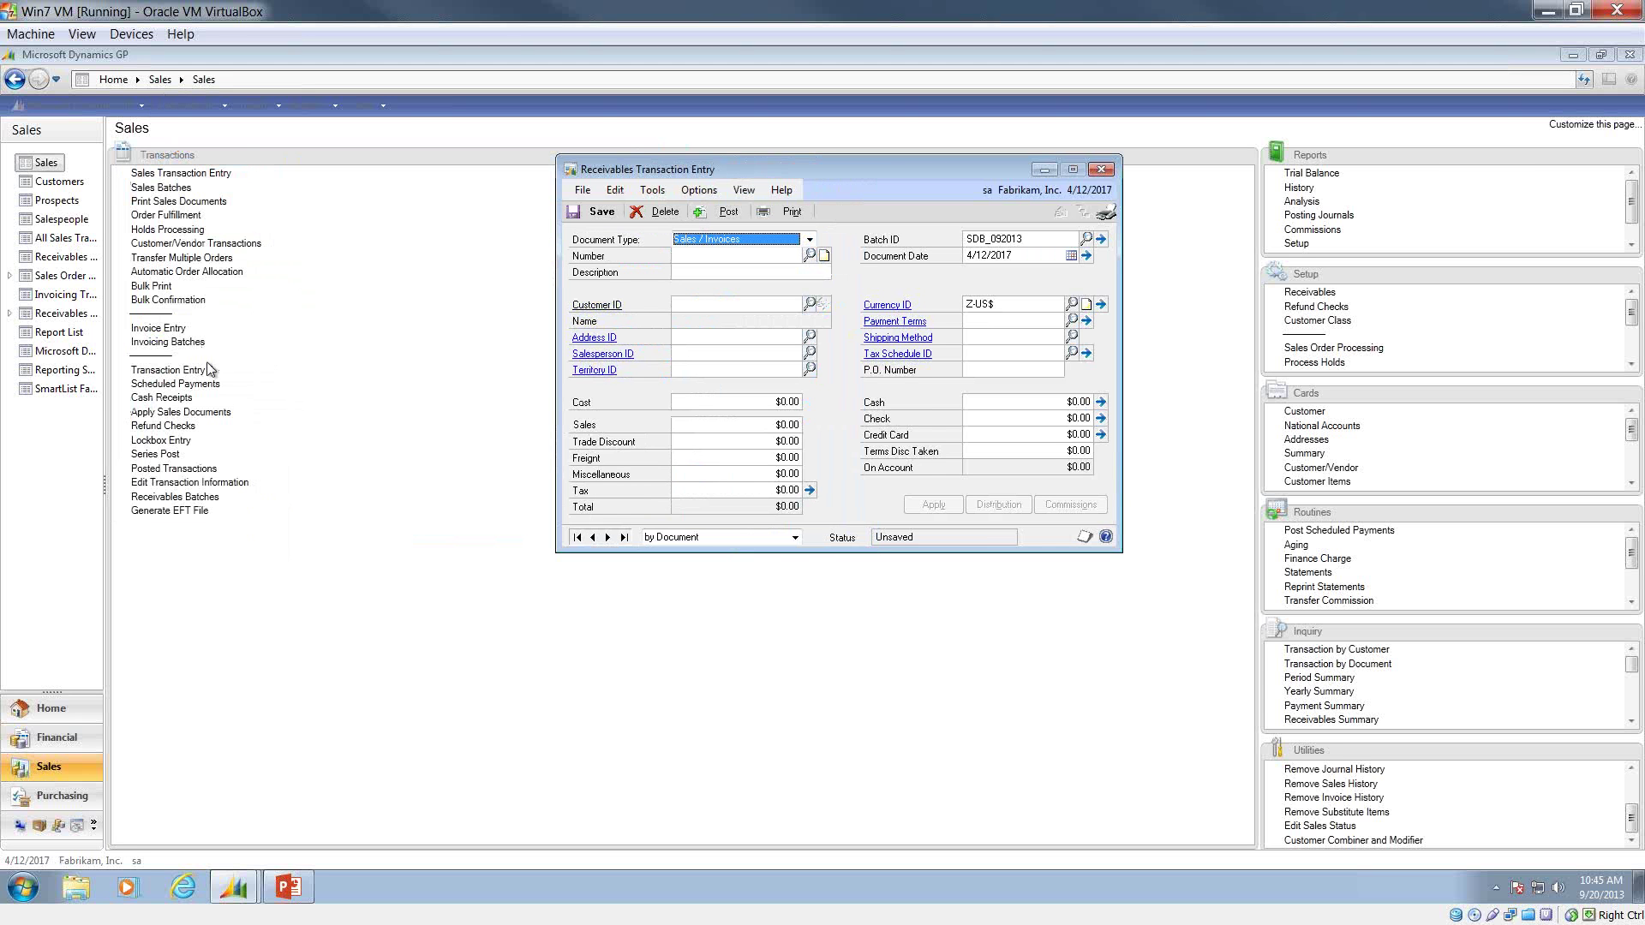
left_click(719, 243)
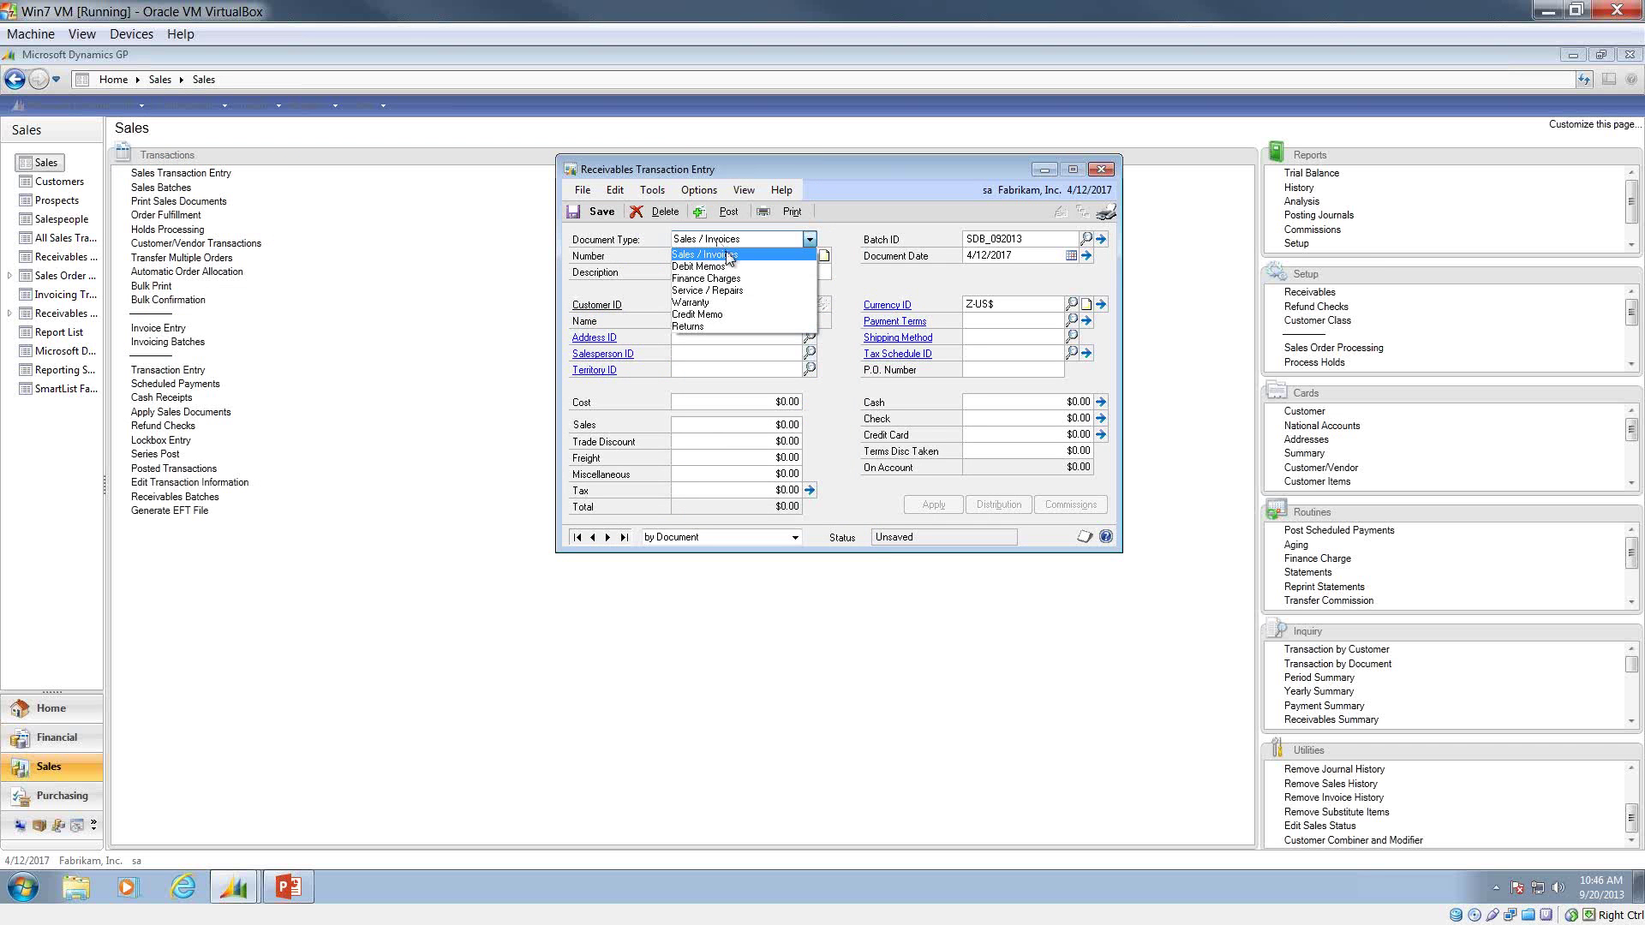
left_click(725, 266)
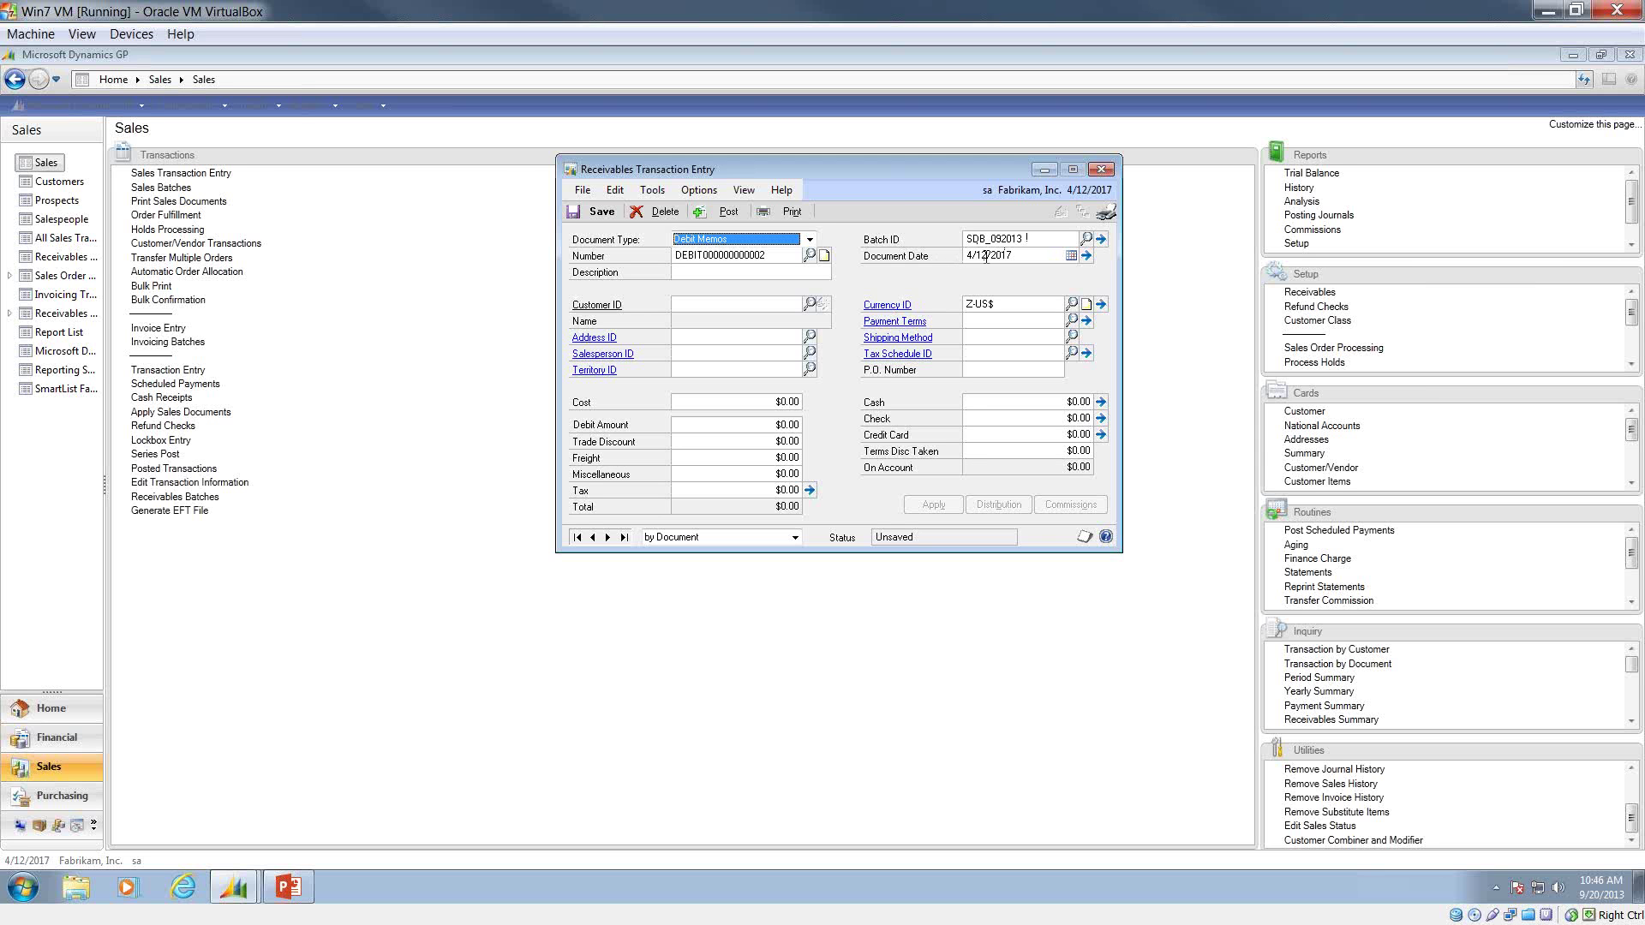
left_click(809, 304)
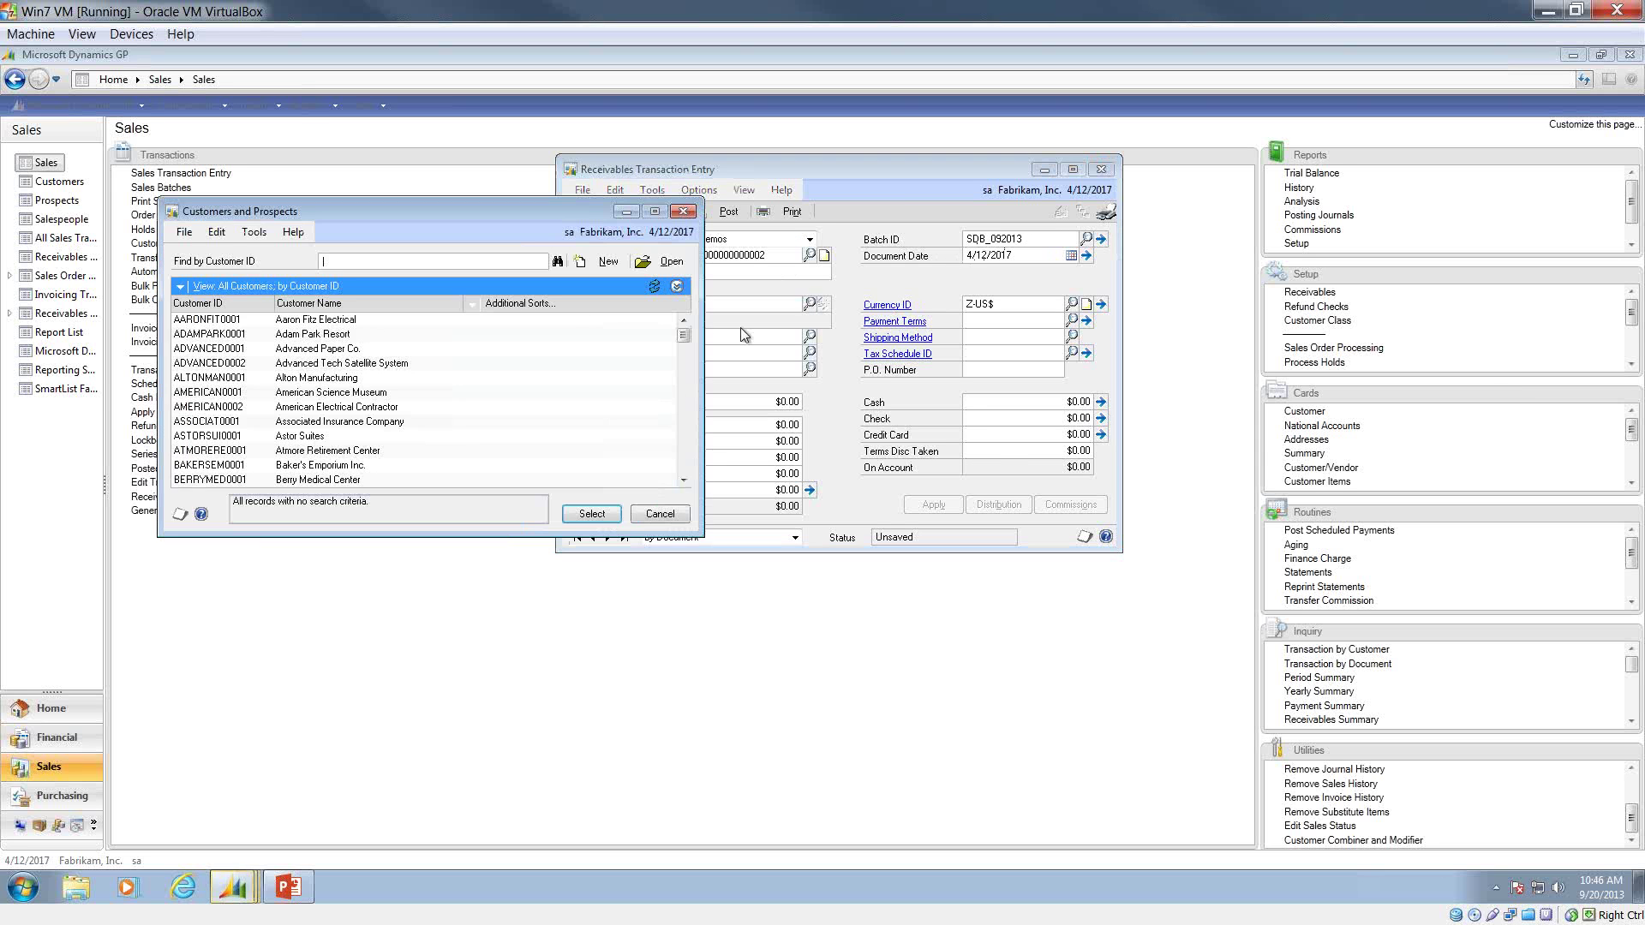
double_click(276, 319)
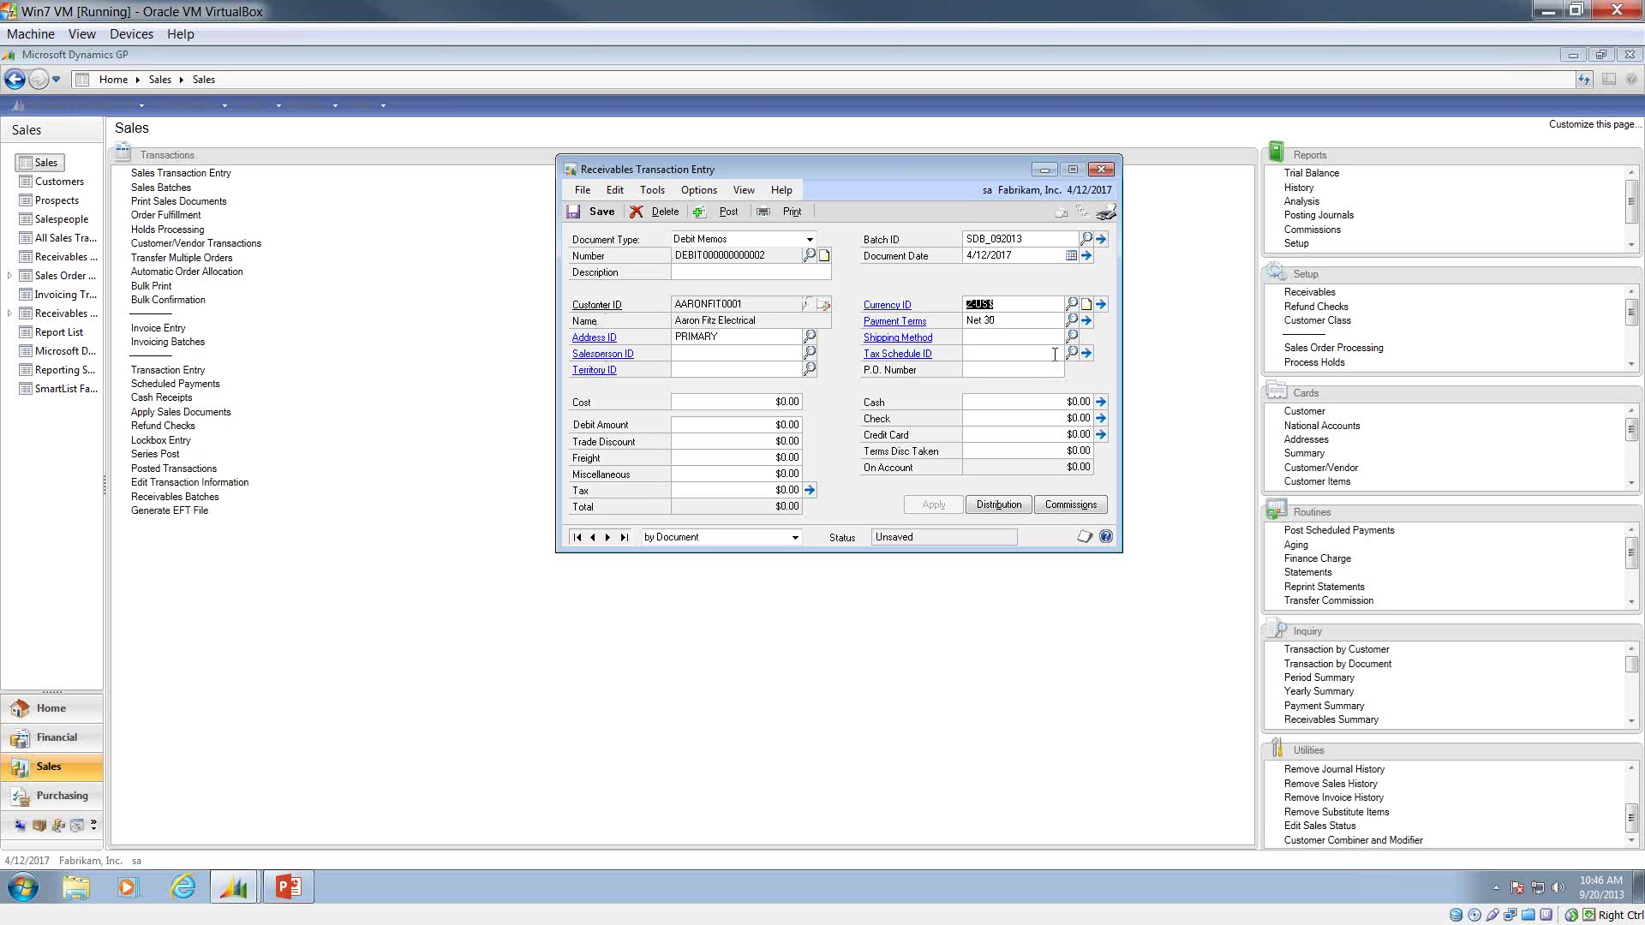
left_click(712, 426)
type("50.00")
key("Tab")
Enter "Modifying incorrect invoice" as the debit memo's description.
left_click(760, 271)
type("lhob")
key("BackSpace")
key("BackSpace")
key("BackSpace")
type("Mpd")
type("ifying Invoice")
type(" for misting,")
key("BackSpace")
key("BackSpace")
key("BackSpace")
key("BackSpace")
key("BackSpace")
key("BackSpace")
key("BackSpace")
key("BackSpace")
key("BackSpace")
key("BackSpace")
key("BackSpace")
key("BackSpace")
key("BackSpace")
key("BackSpace")
key("BackSpace")
key("BackSpace")
key("BackSpace")
type("correct invoicice")
Review the debit memo's account distributions, close them, and save the debit memo to the batch.
left_click(990, 449)
left_click(1015, 506)
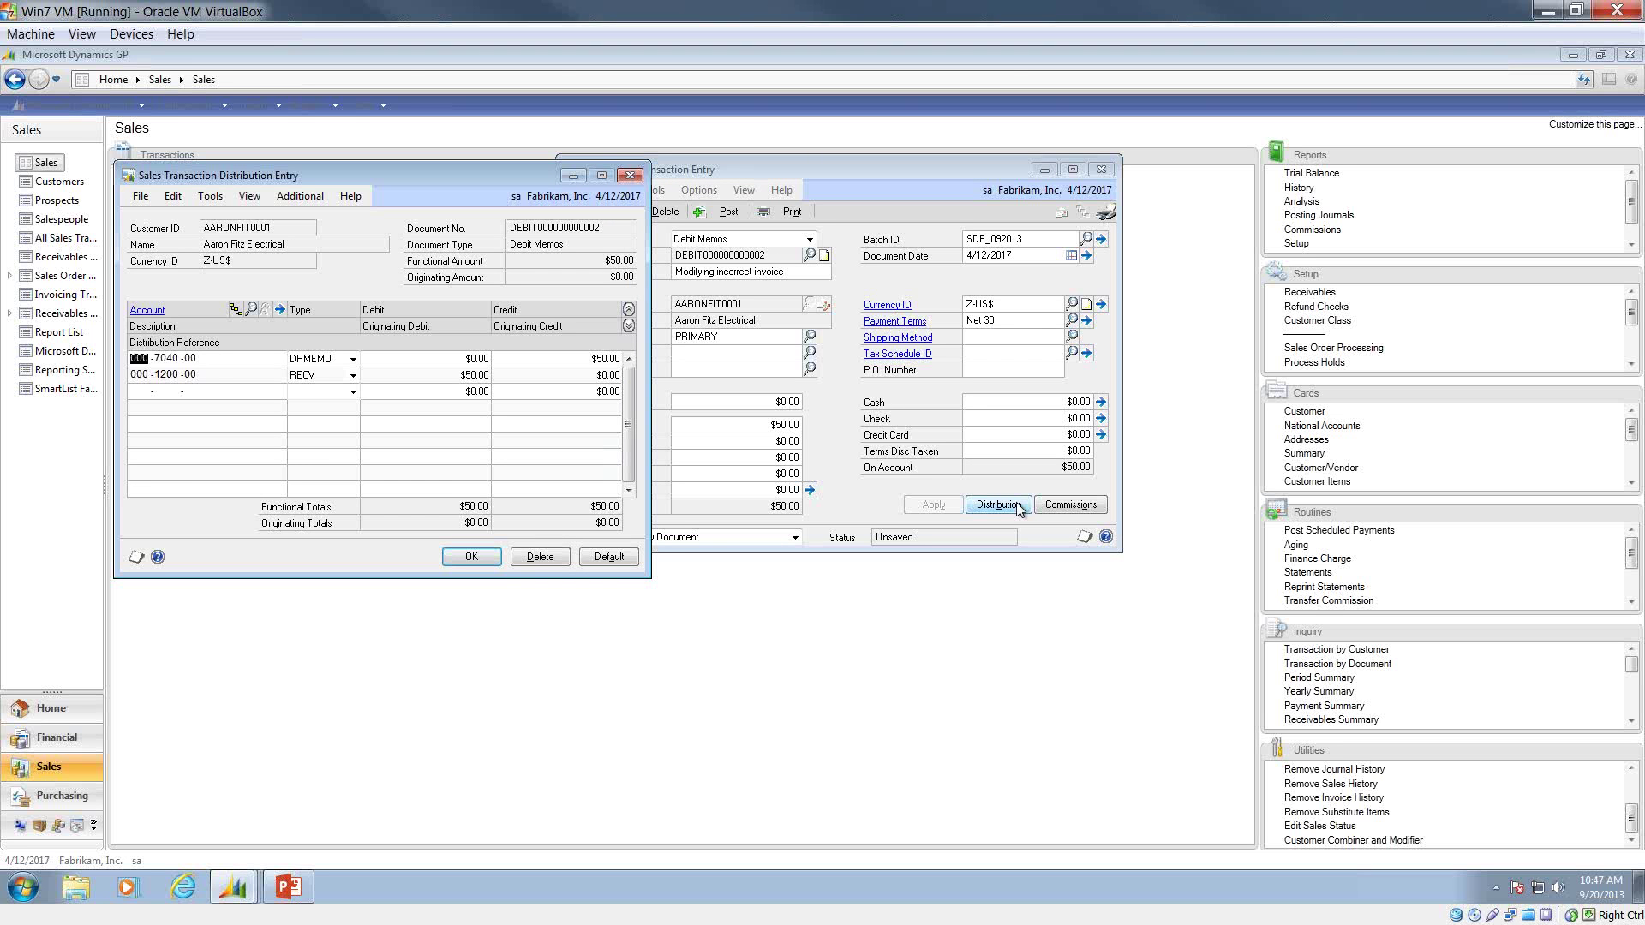
left_click(471, 557)
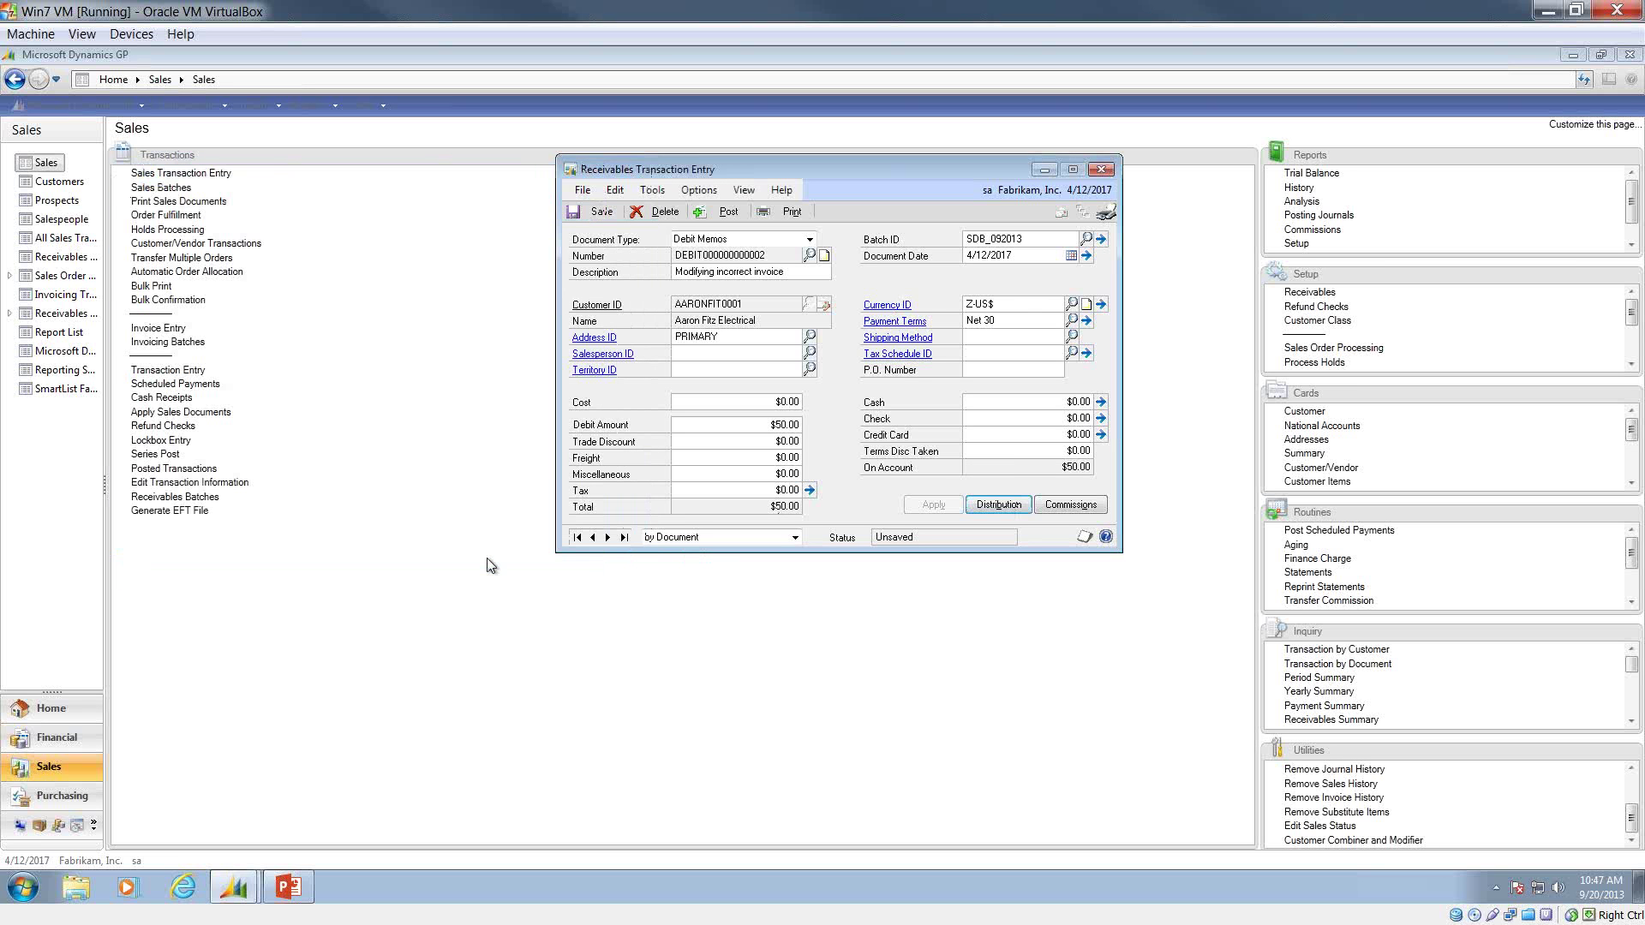
left_click(613, 216)
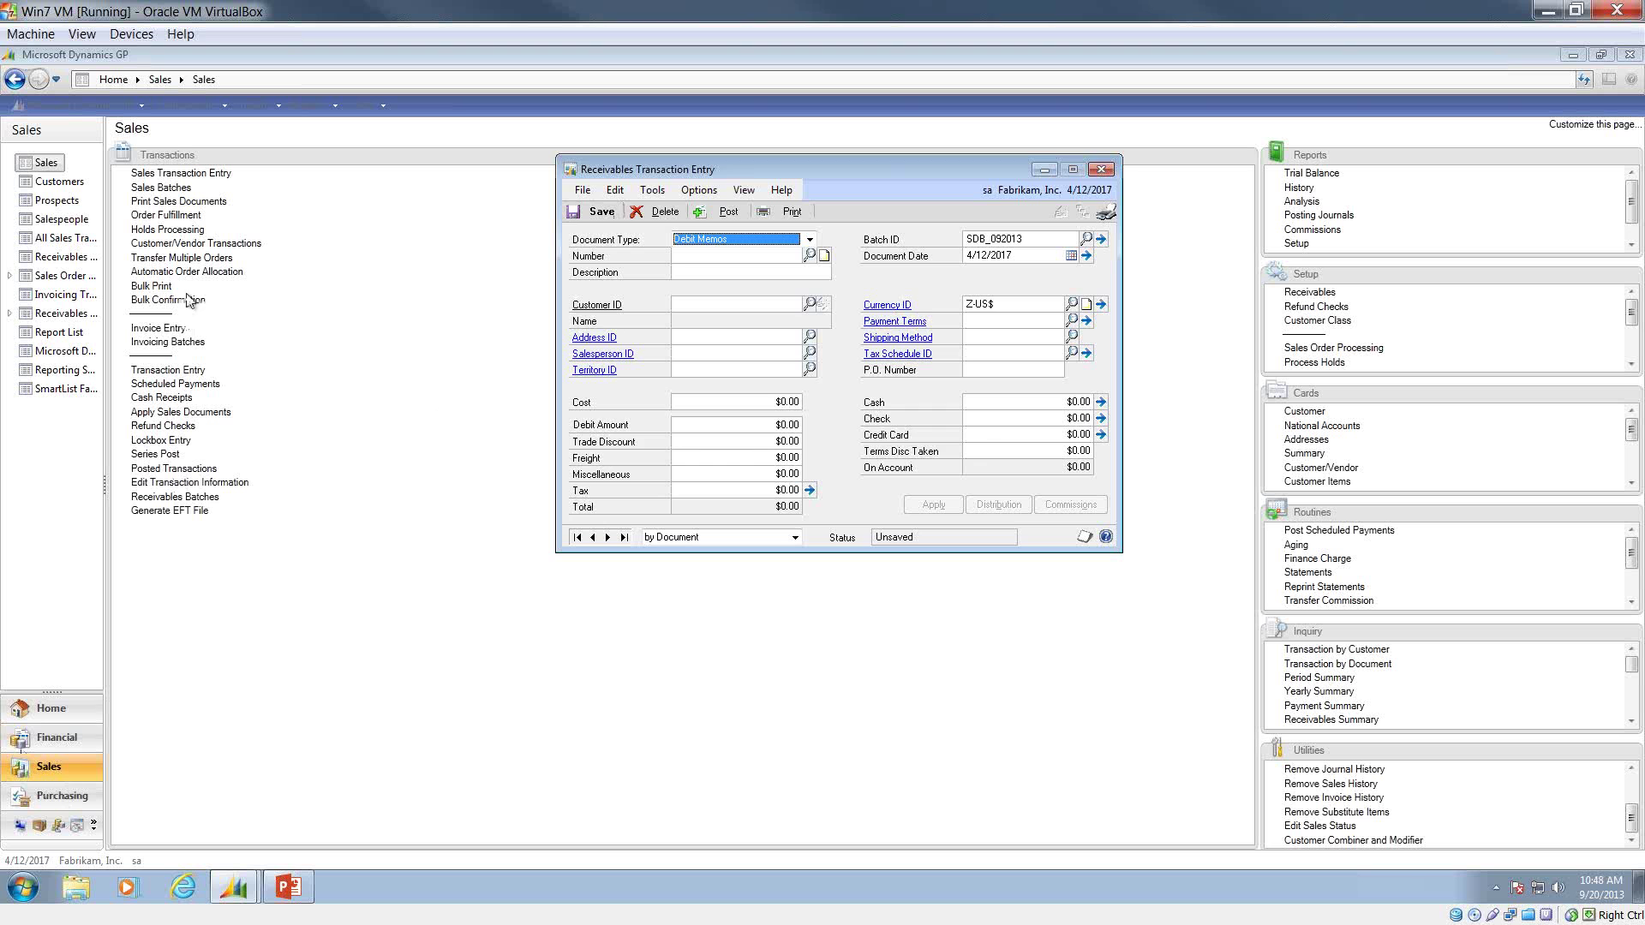
Reopen receivables transaction entry and start a credit memo with the description "Item was slightly damaged".
left_click(205, 162)
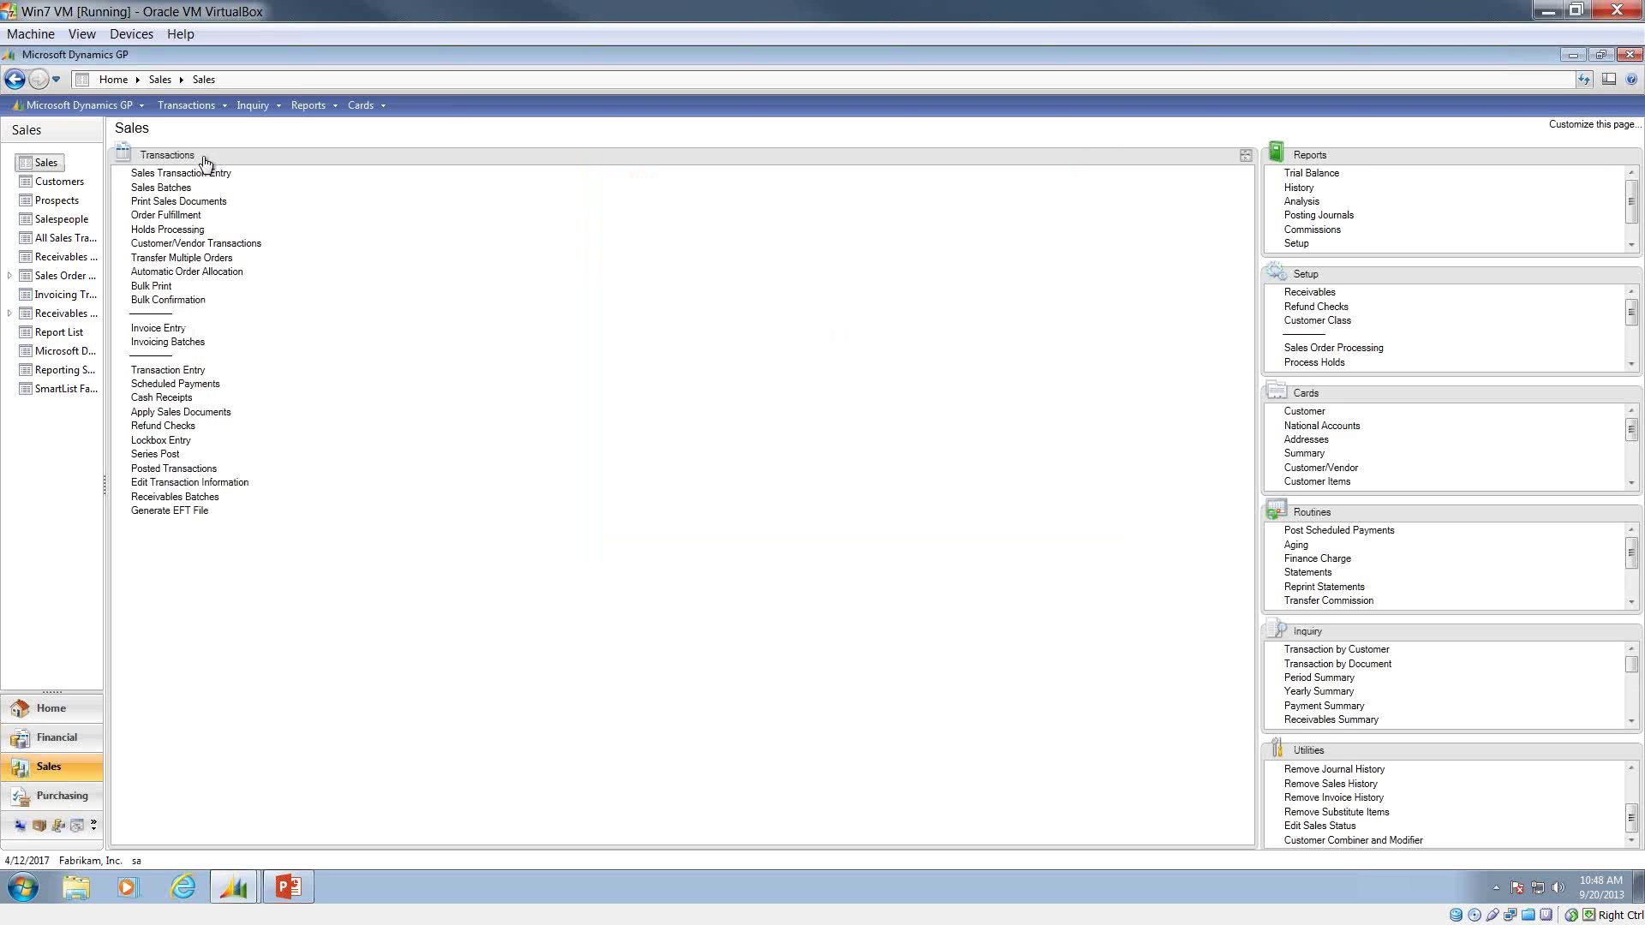
left_click(192, 372)
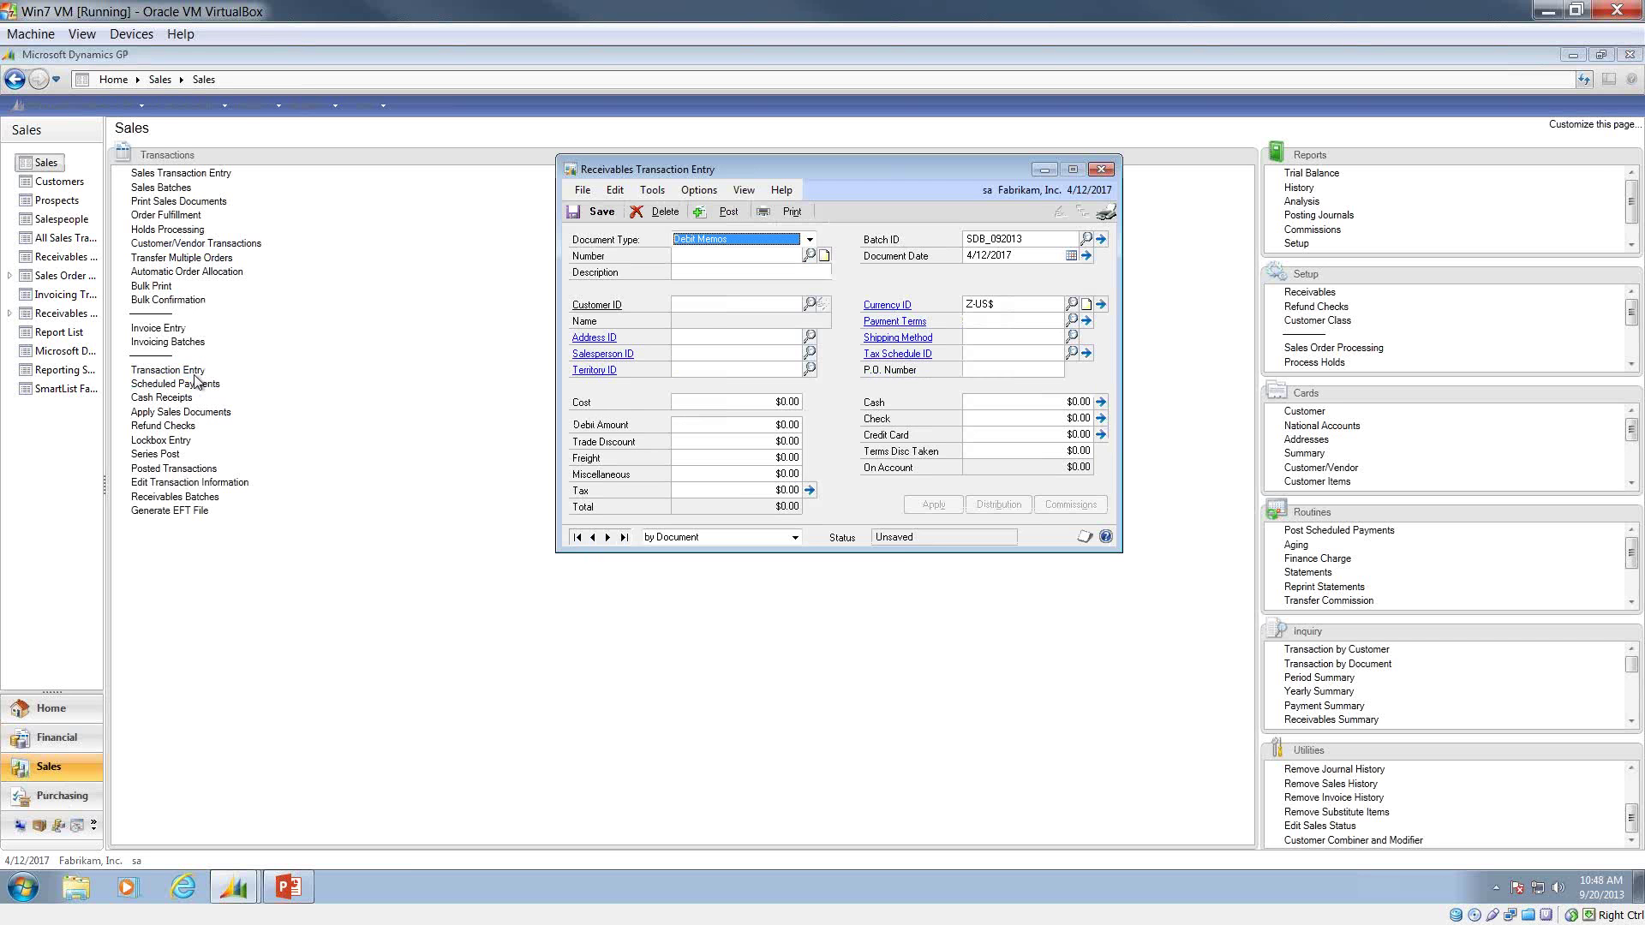
left_click(721, 241)
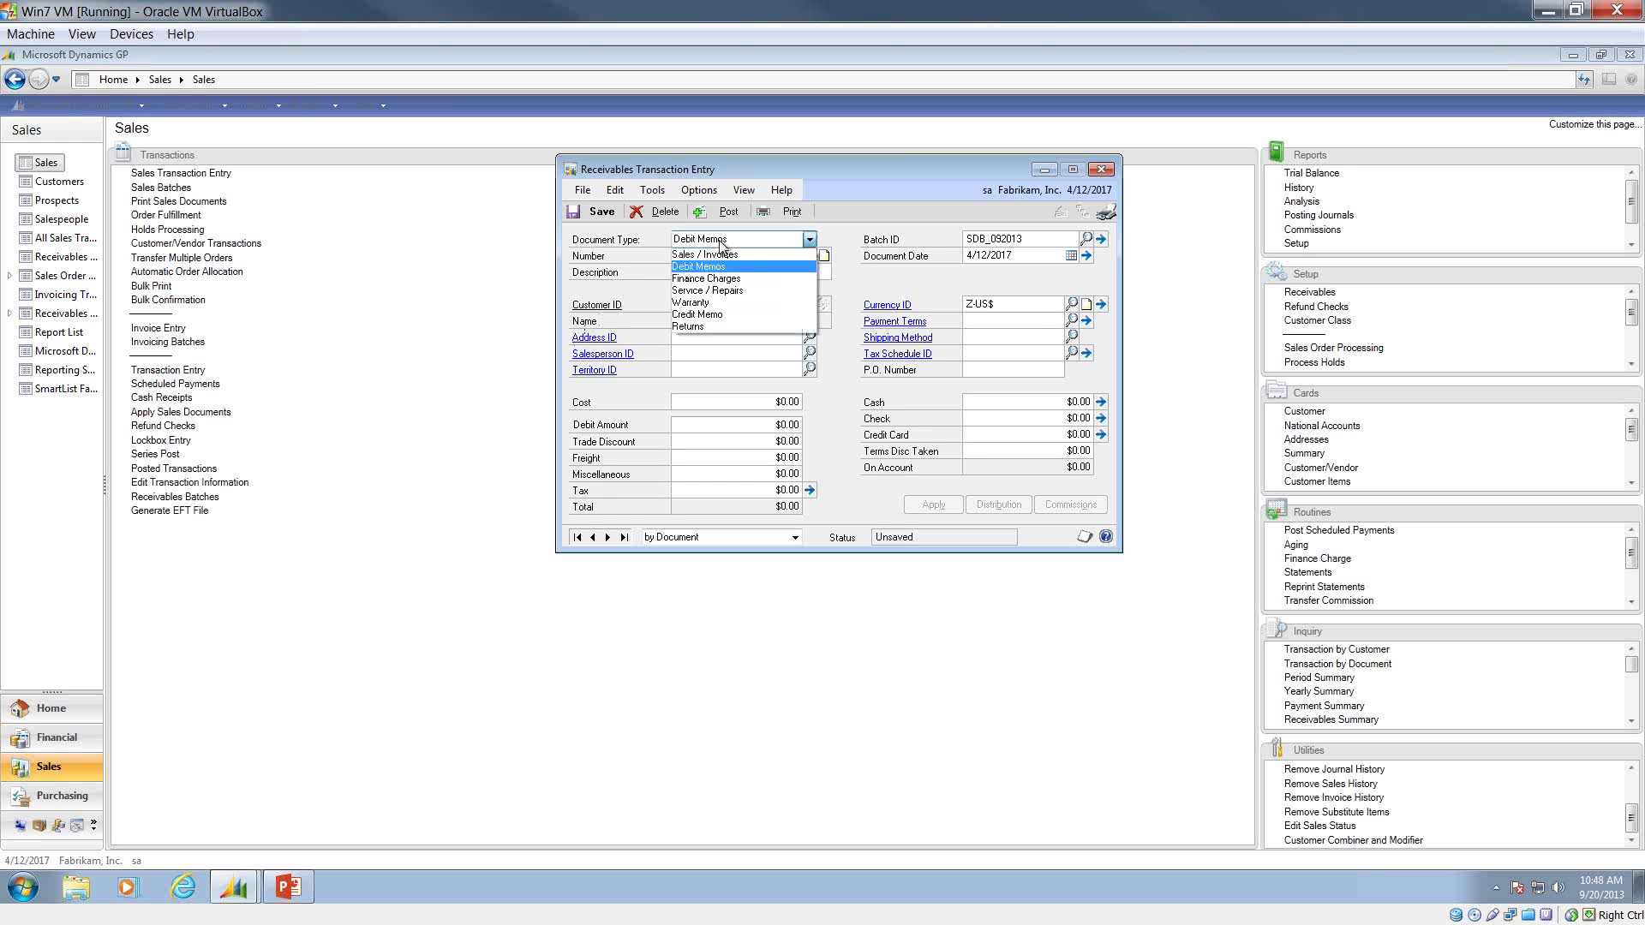
left_click(697, 315)
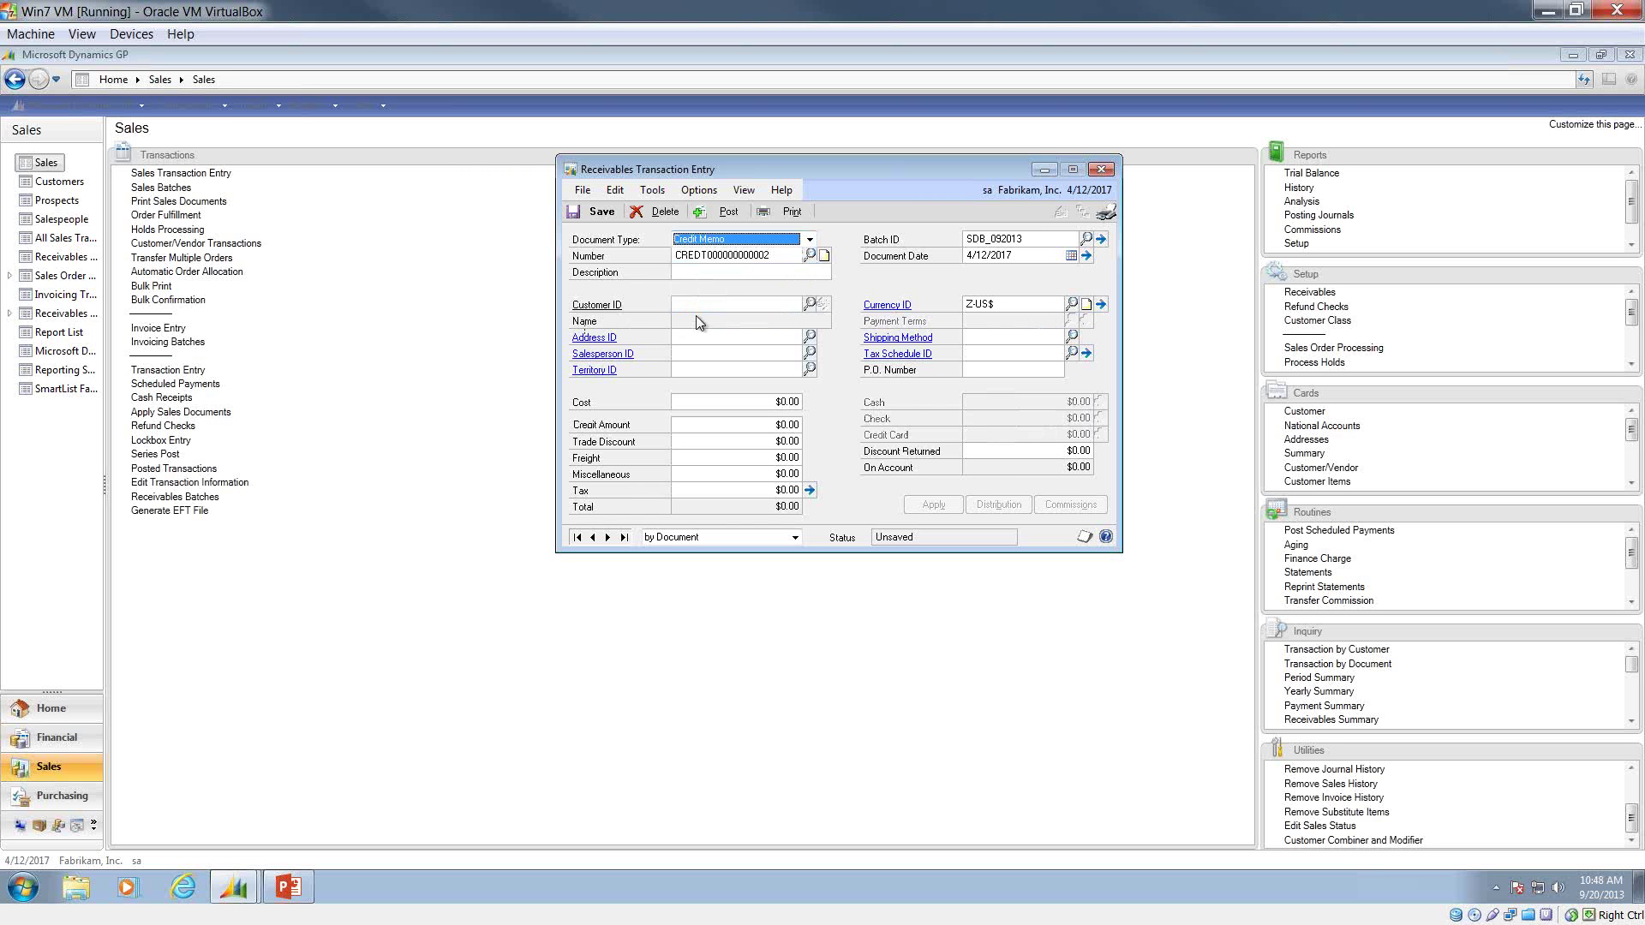
left_click(697, 272)
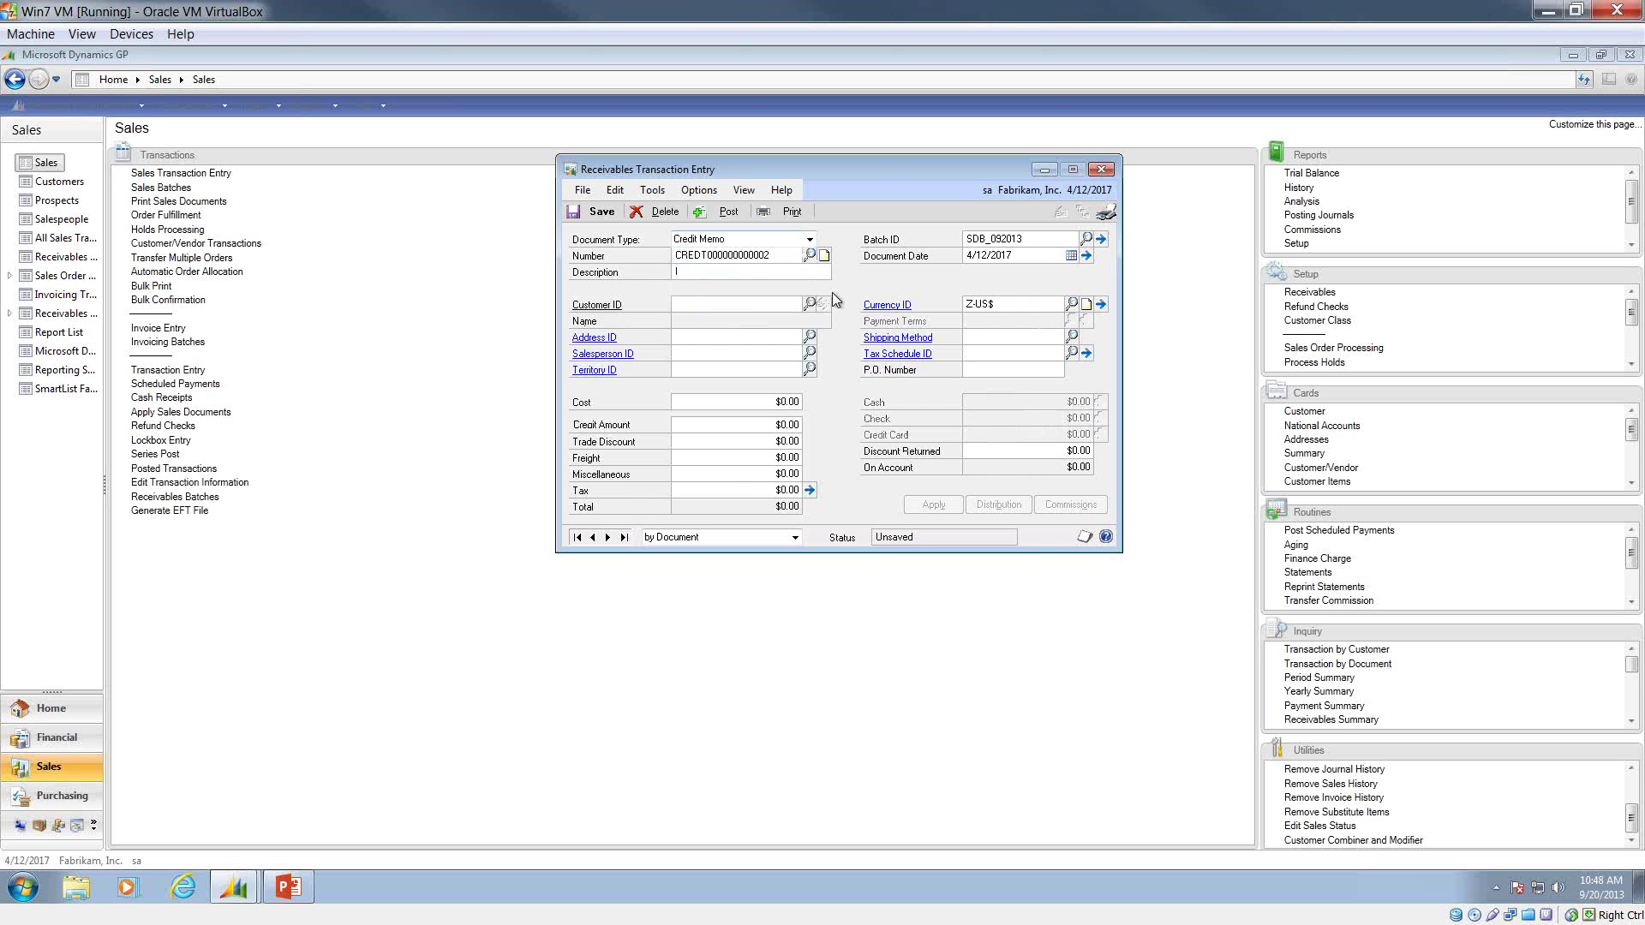
type("Item was slight.")
type("y damaged")
key("Tab")
Assign customer AARONFIT0001 to the credit memo and set its credit amount to $250.00.
left_click(742, 307)
left_click(809, 304)
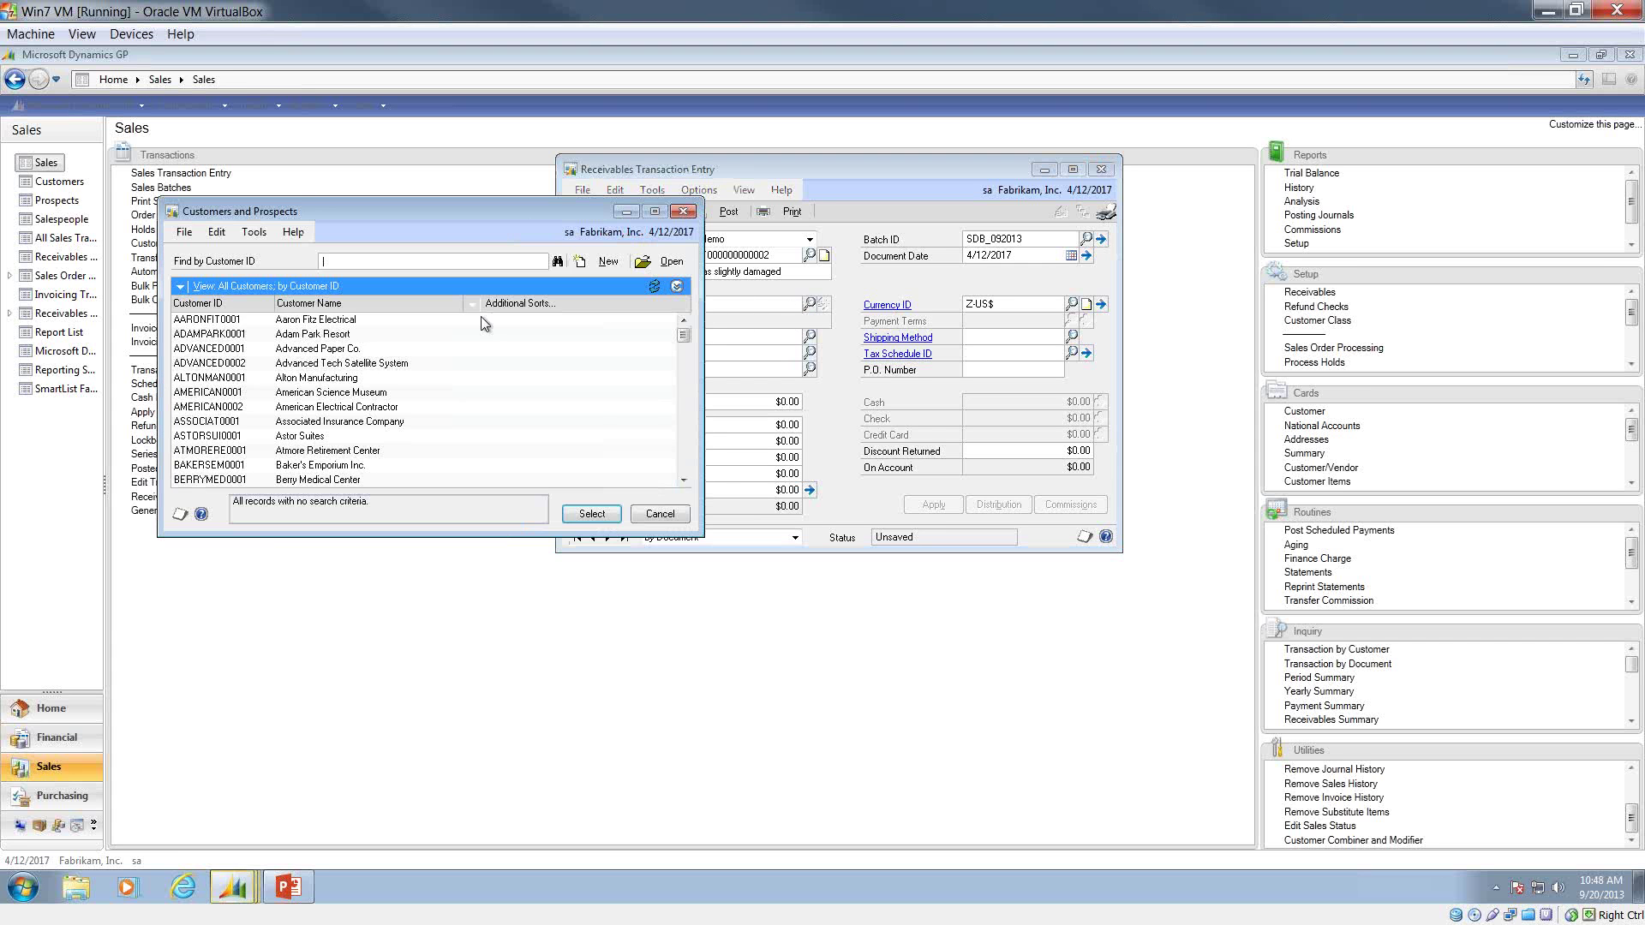
double_click(256, 321)
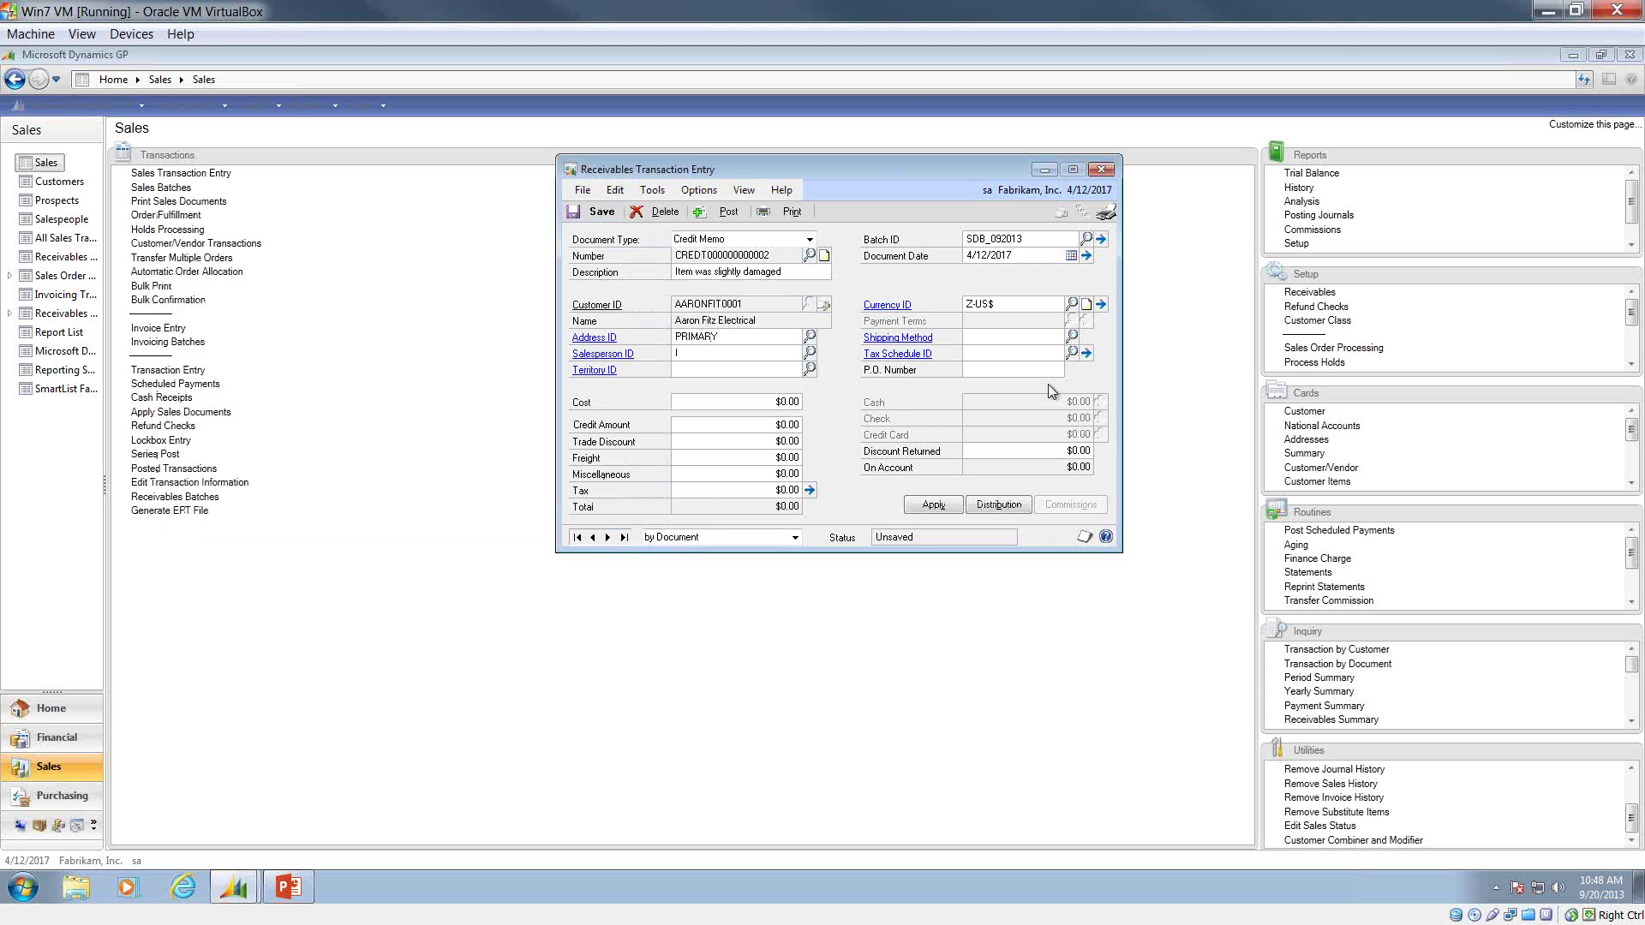
left_click(1026, 367)
left_click(759, 424)
type("250")
key("Tab")
Open the application of the credit memo to sales documents and examine the customer's open documents in summary and detail form.
left_click(981, 454)
left_click(935, 505)
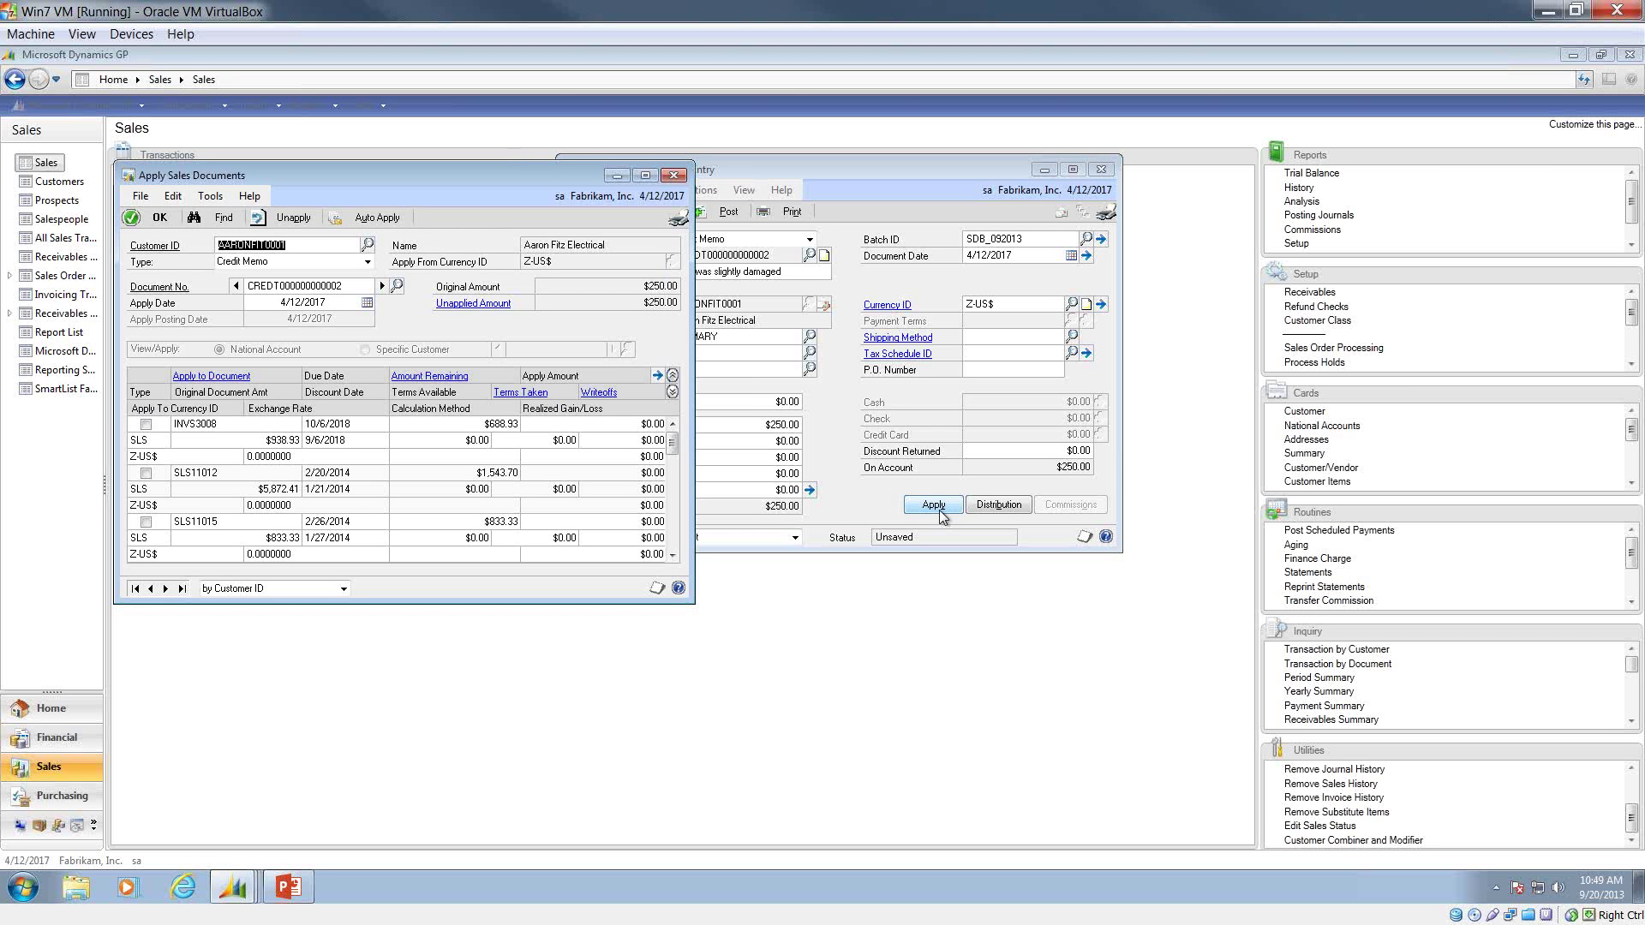
left_click(672, 391)
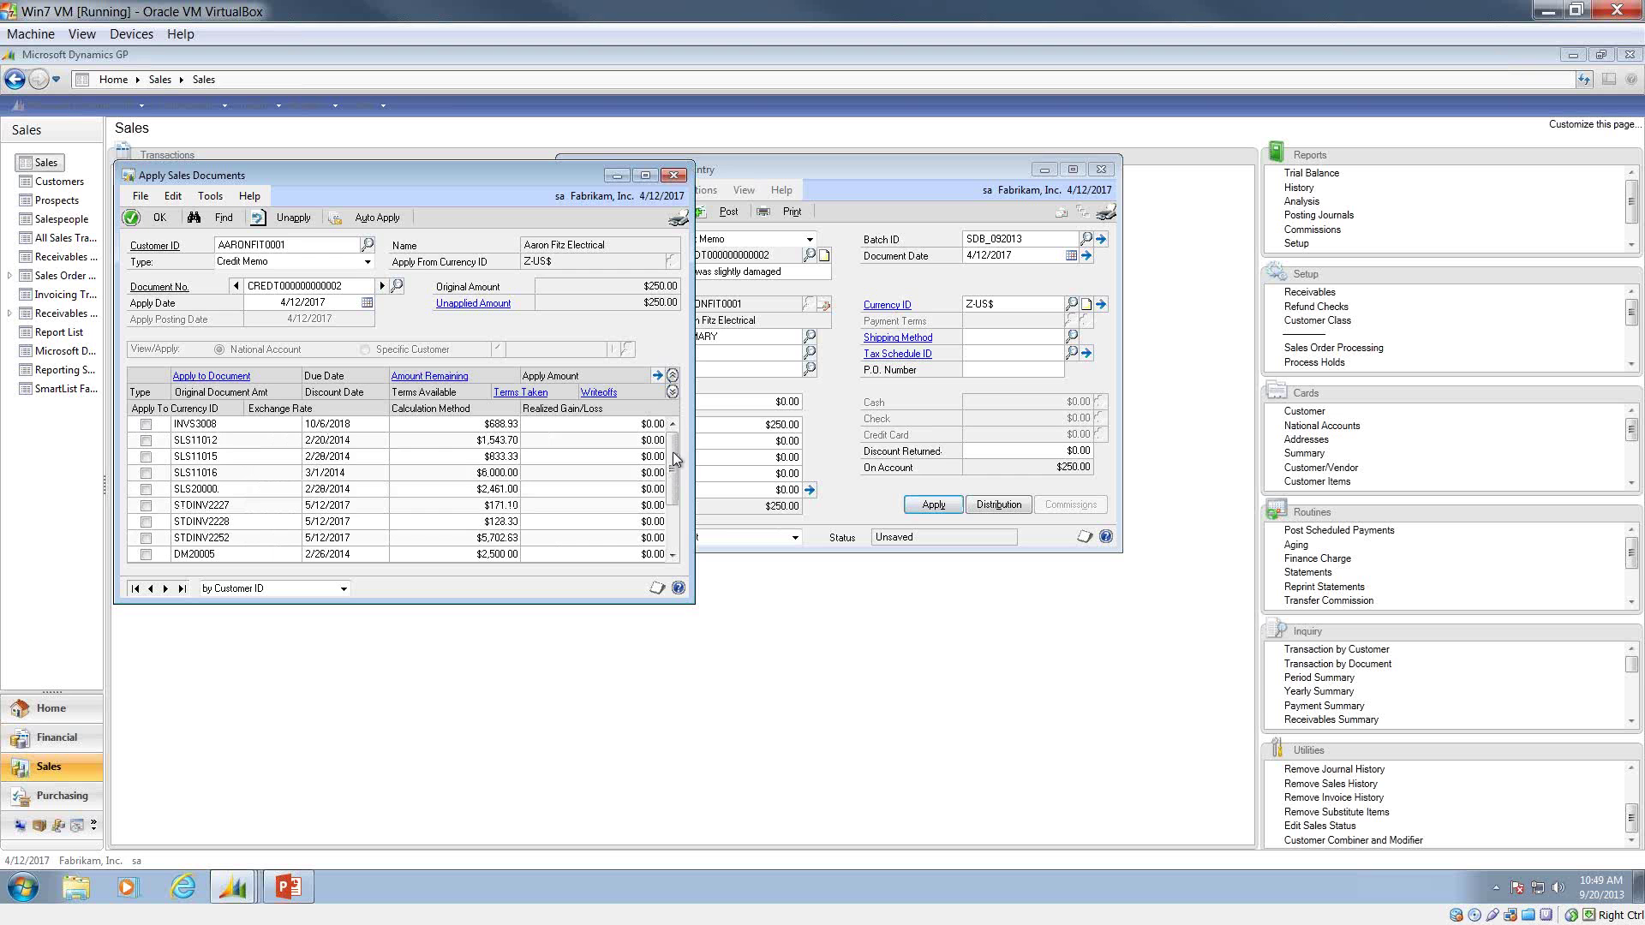
left_click_drag(673, 467, 666, 507)
left_click(666, 505)
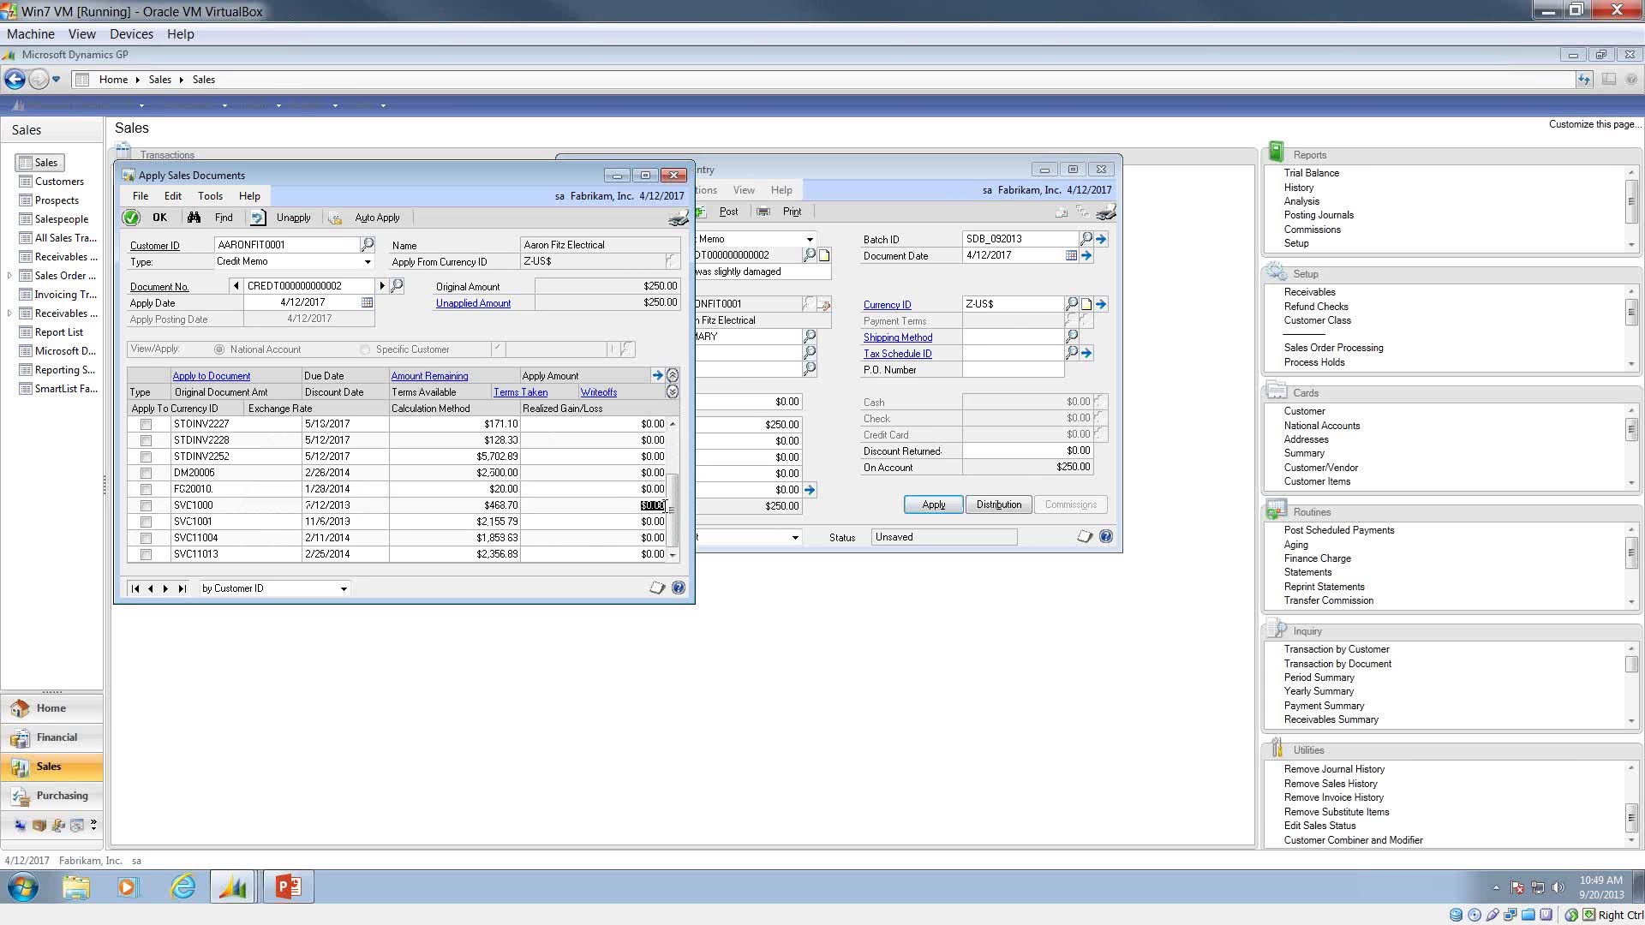
left_click(665, 505)
left_click(663, 521)
left_click_drag(676, 535, 676, 464)
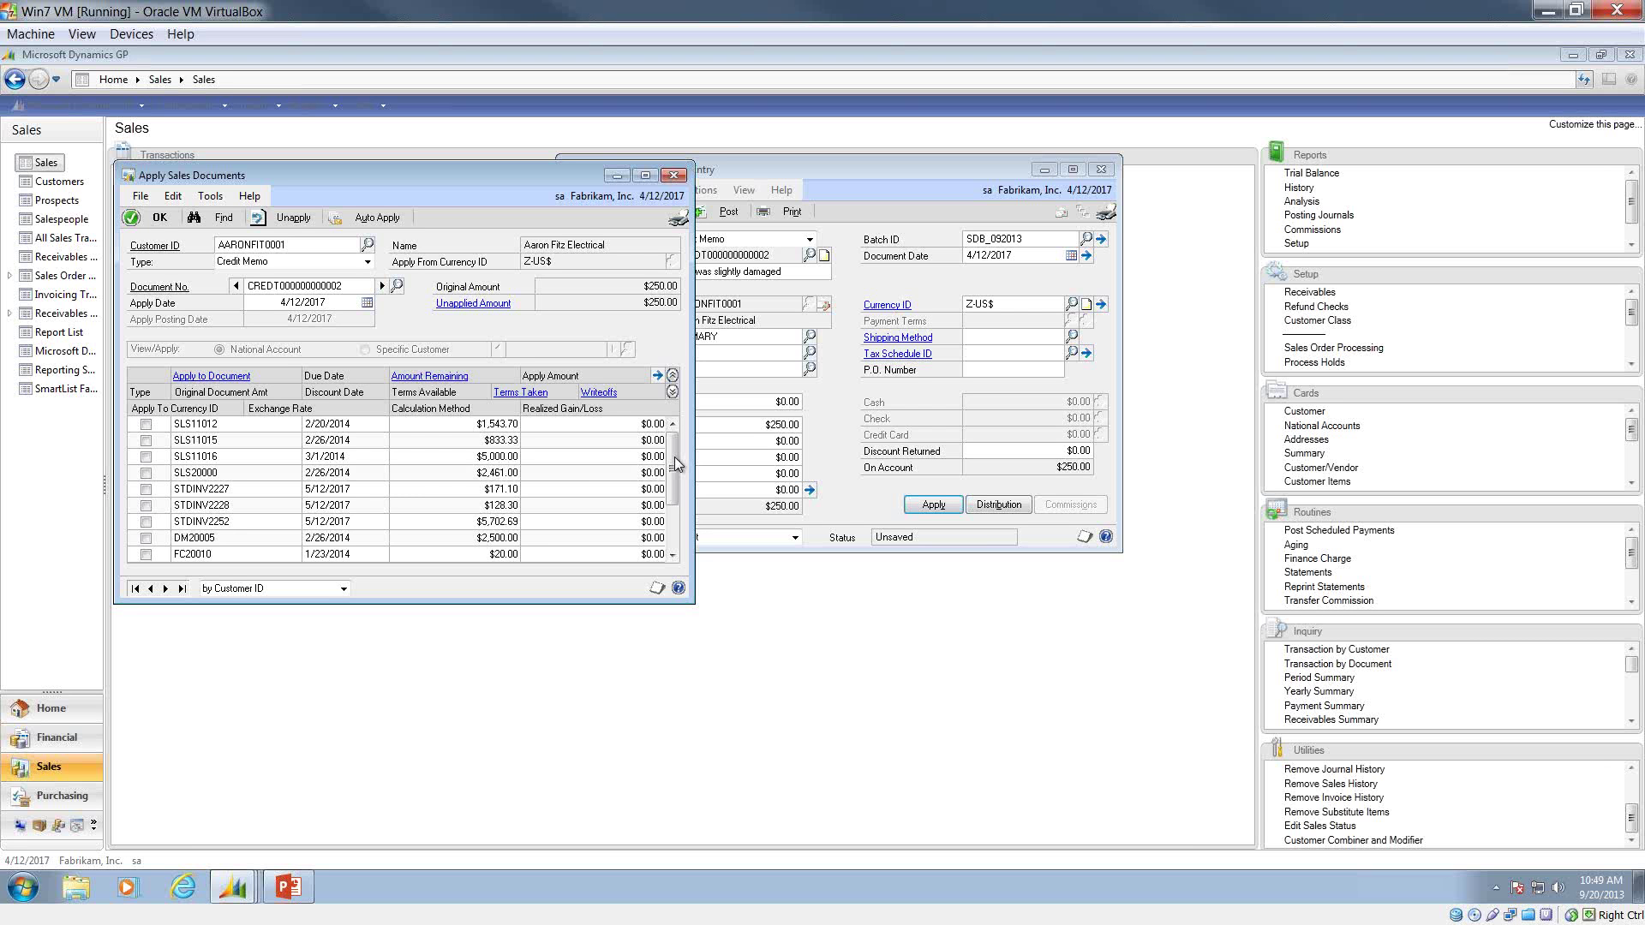
left_click(673, 392)
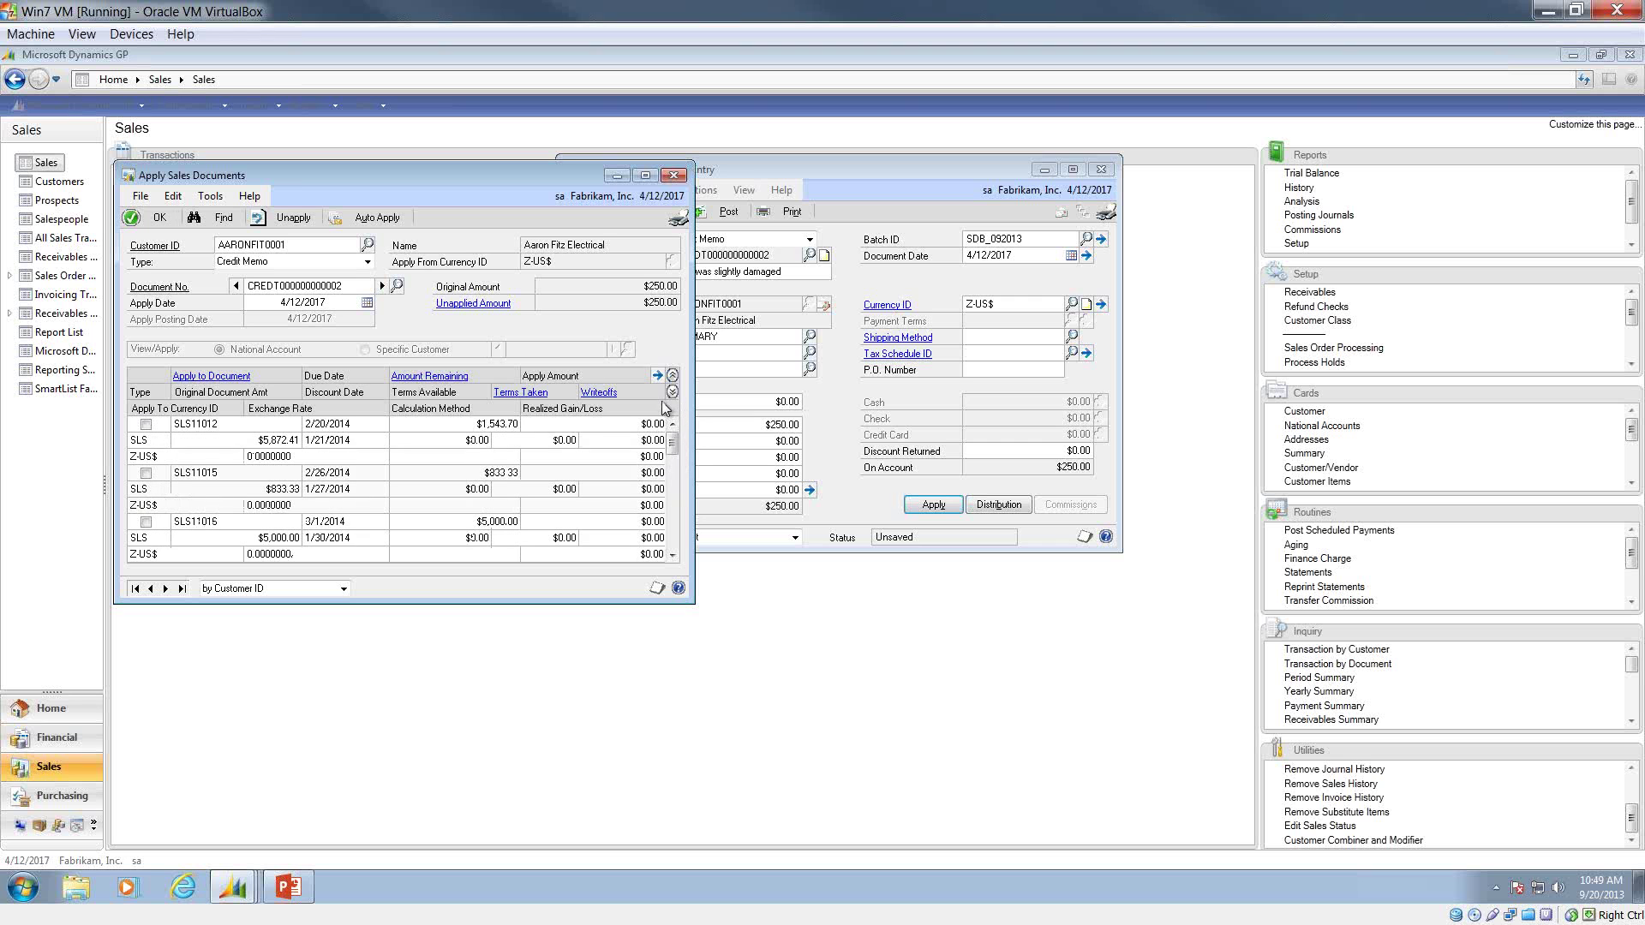
Apply $100.00 of the credit memo to document SLS11012 and enter a $50.00 writeoff for it.
left_click(144, 424)
left_click(566, 424)
type("100")
key("Tab")
key("Tab")
type("50")
key("Tab")
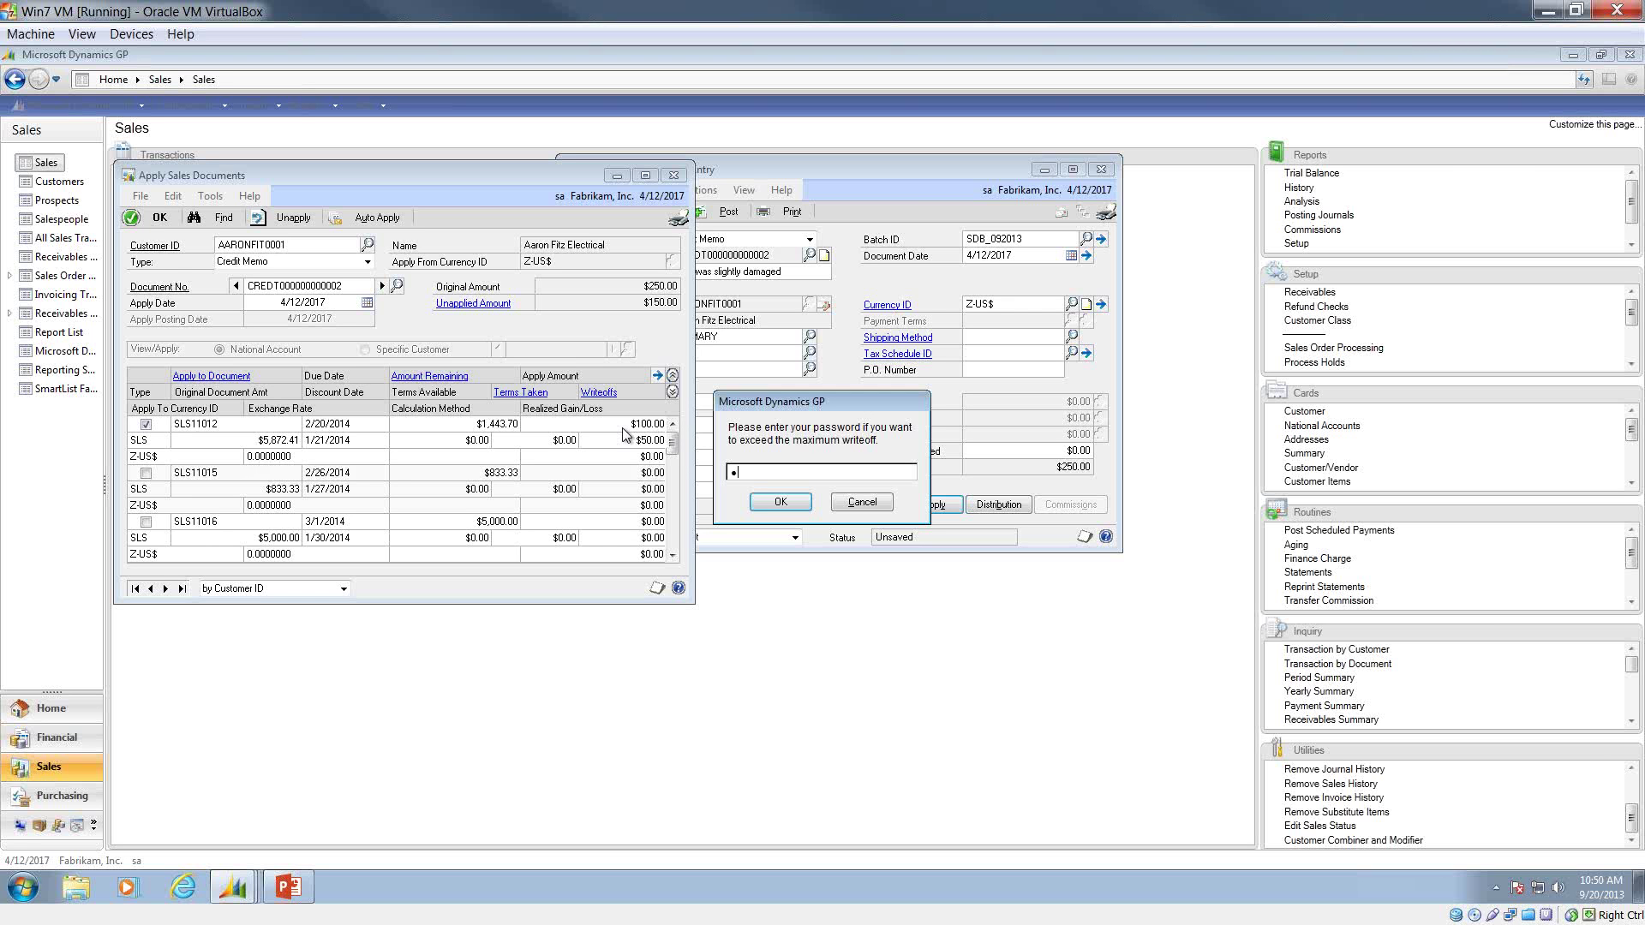
Enter the maximum writeoff password to authorize the writeoff on document SLS11012.
key("BackSpace")
type("••")
left_click(781, 502)
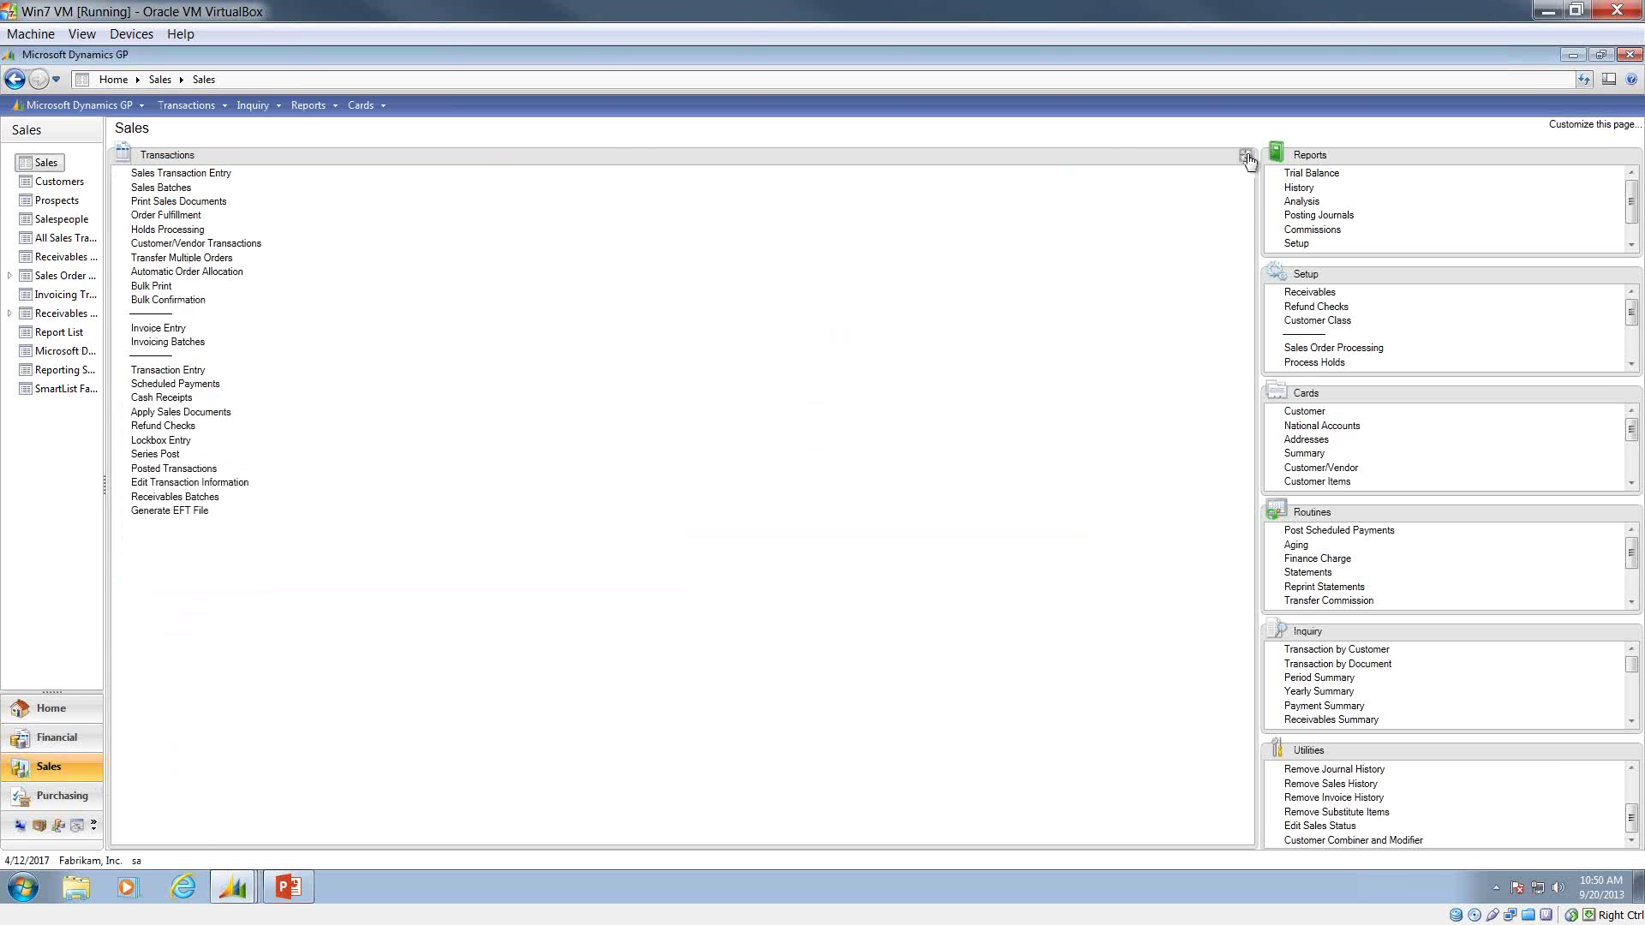
Check the passwords and Apply by option in the Receivables Management setup, close it, and return to the credit memo's document application.
left_click(1246, 157)
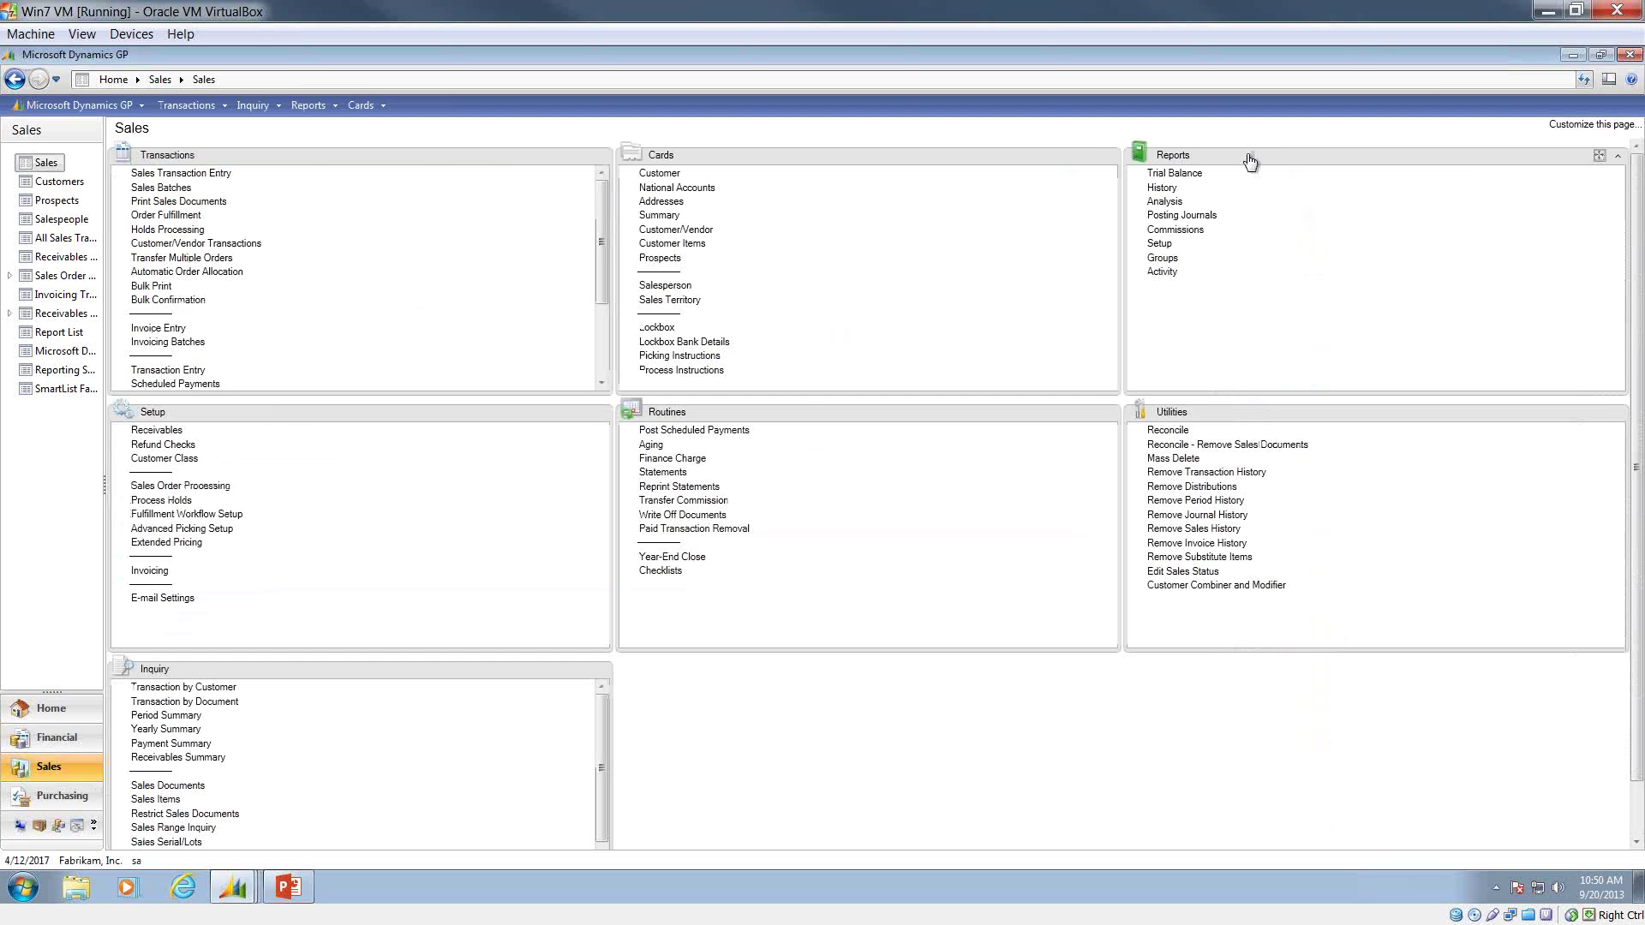
left_click(157, 431)
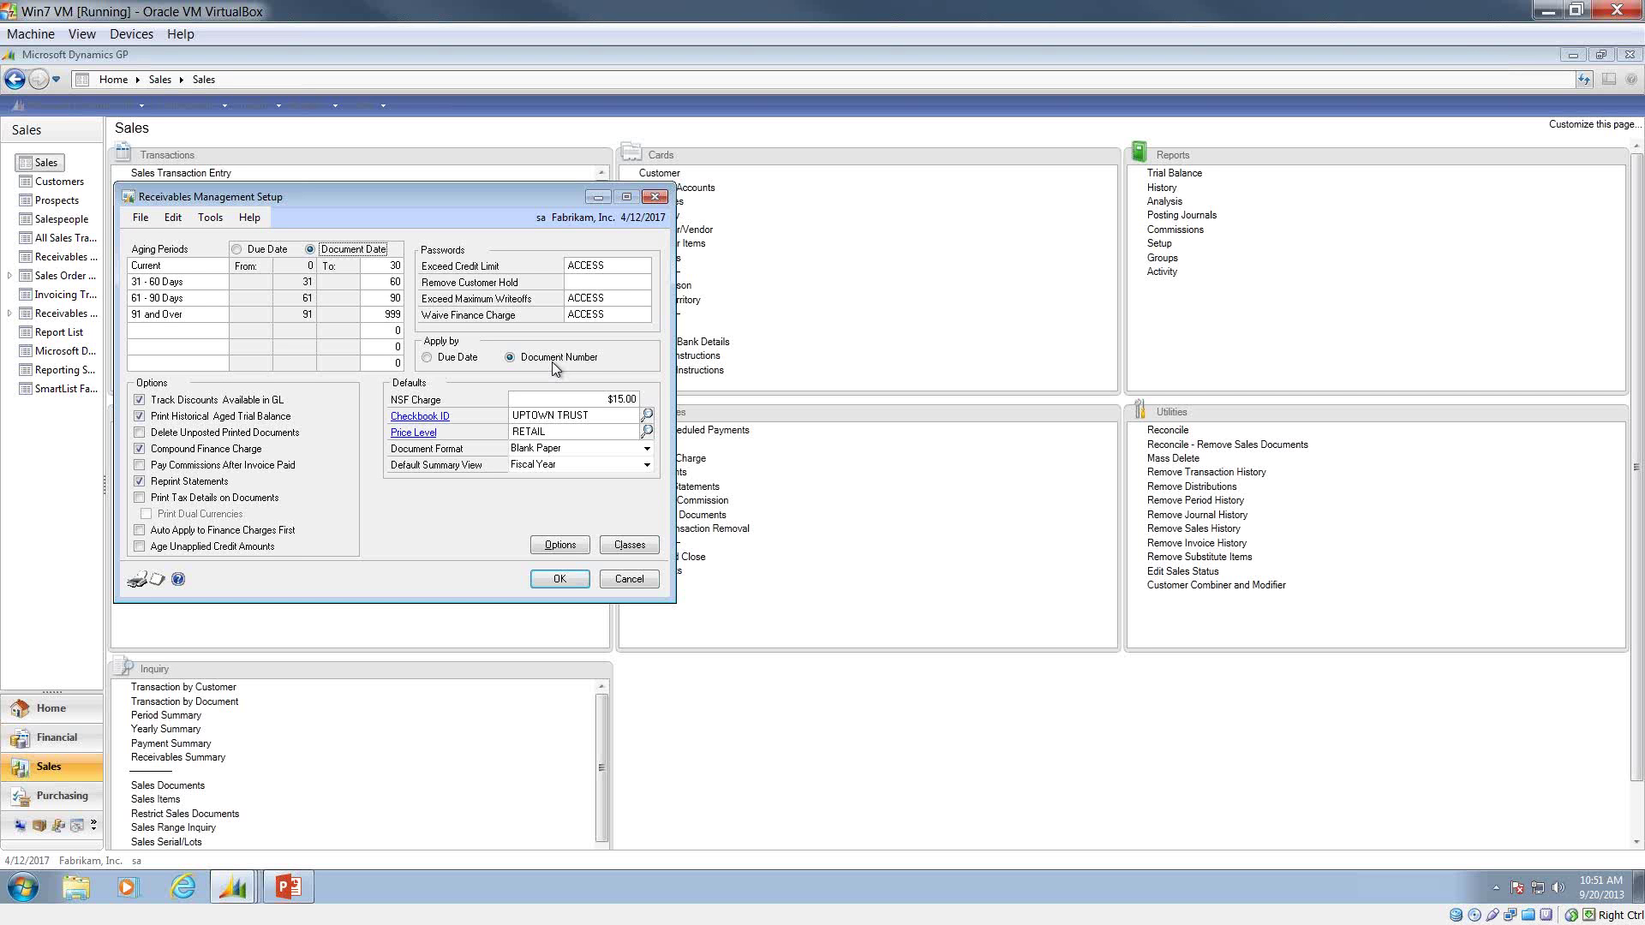
left_click(555, 579)
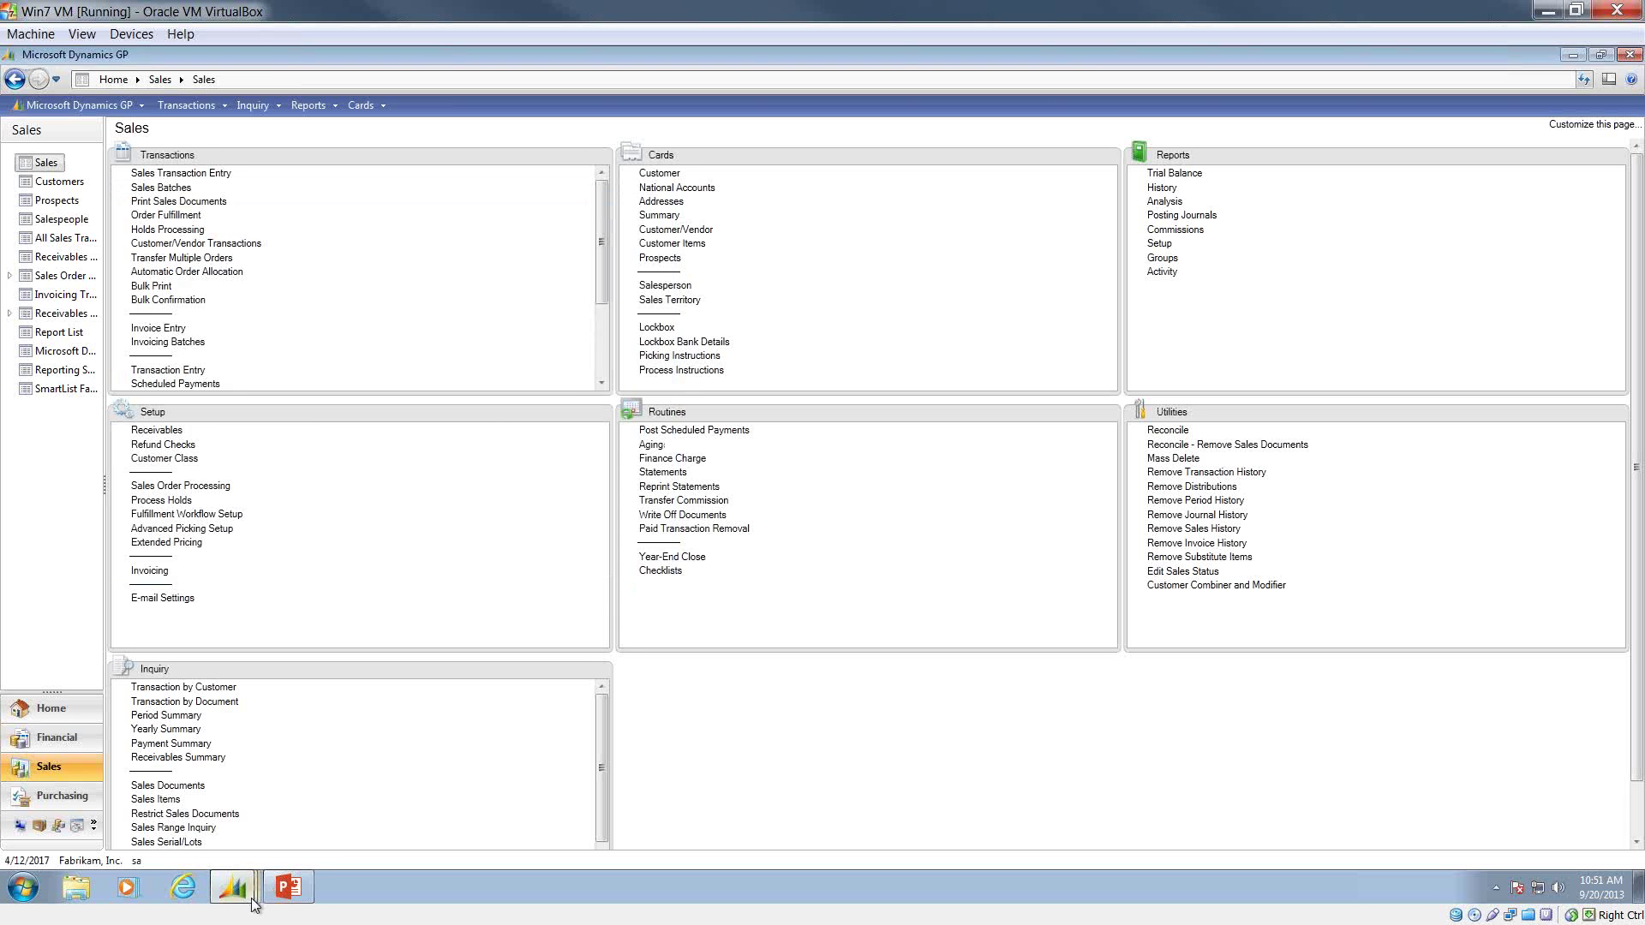
mouse_move(243, 888)
left_click(225, 851)
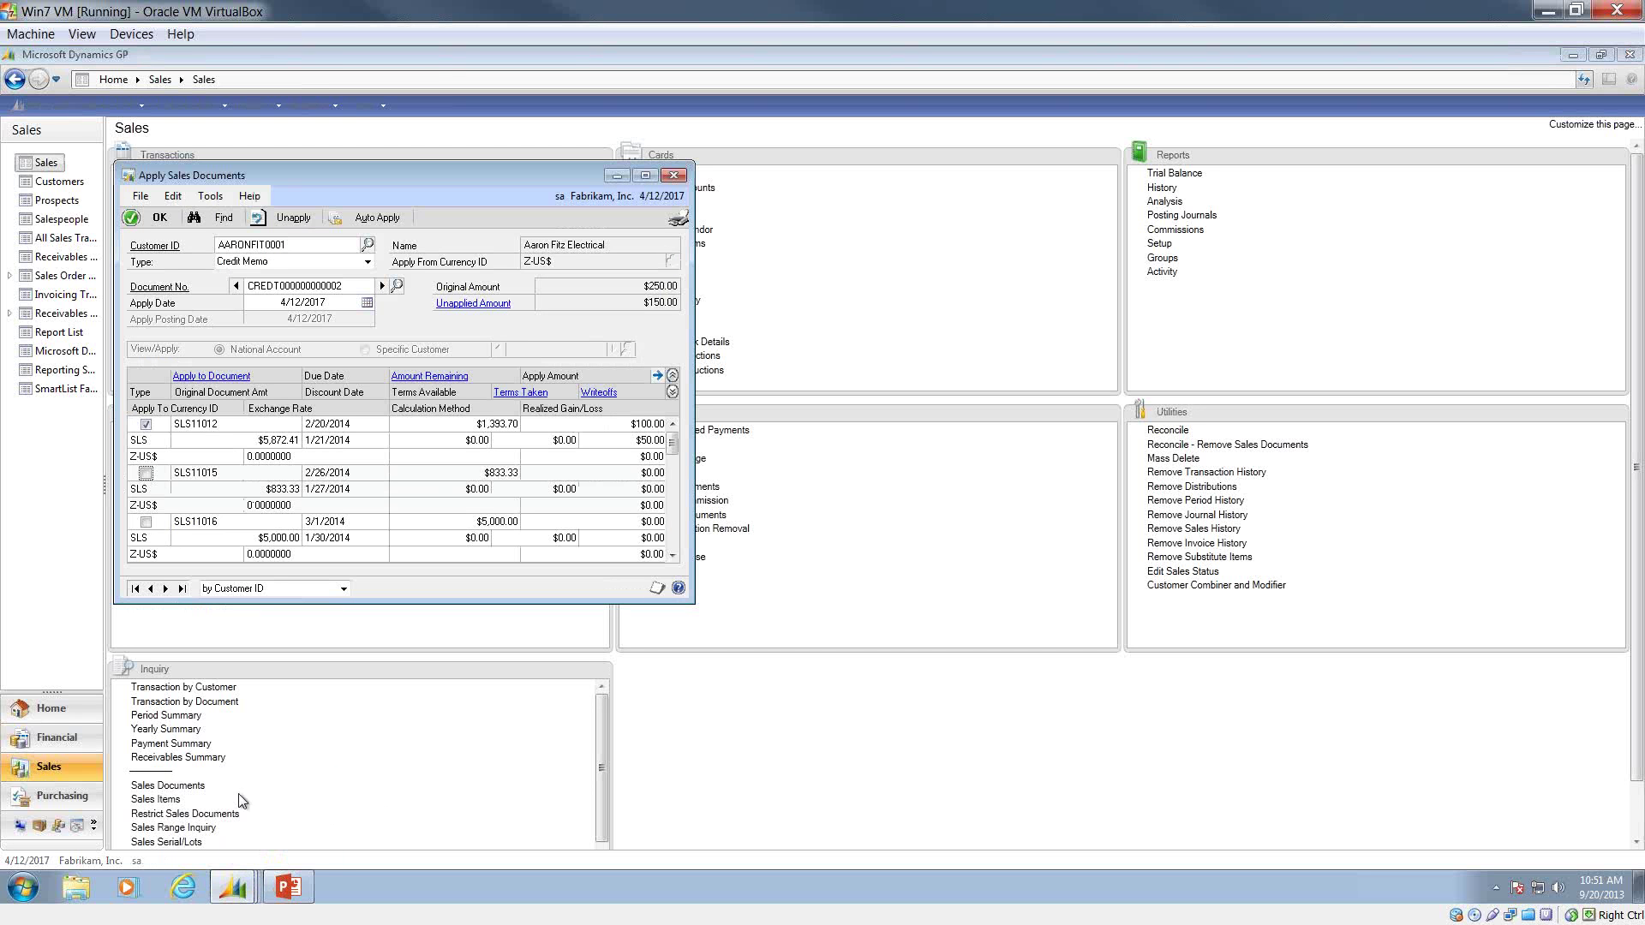
Remove the application to document SLS11012 and automatically apply the credit memo to the open documents.
left_click(146, 424)
left_click(377, 217)
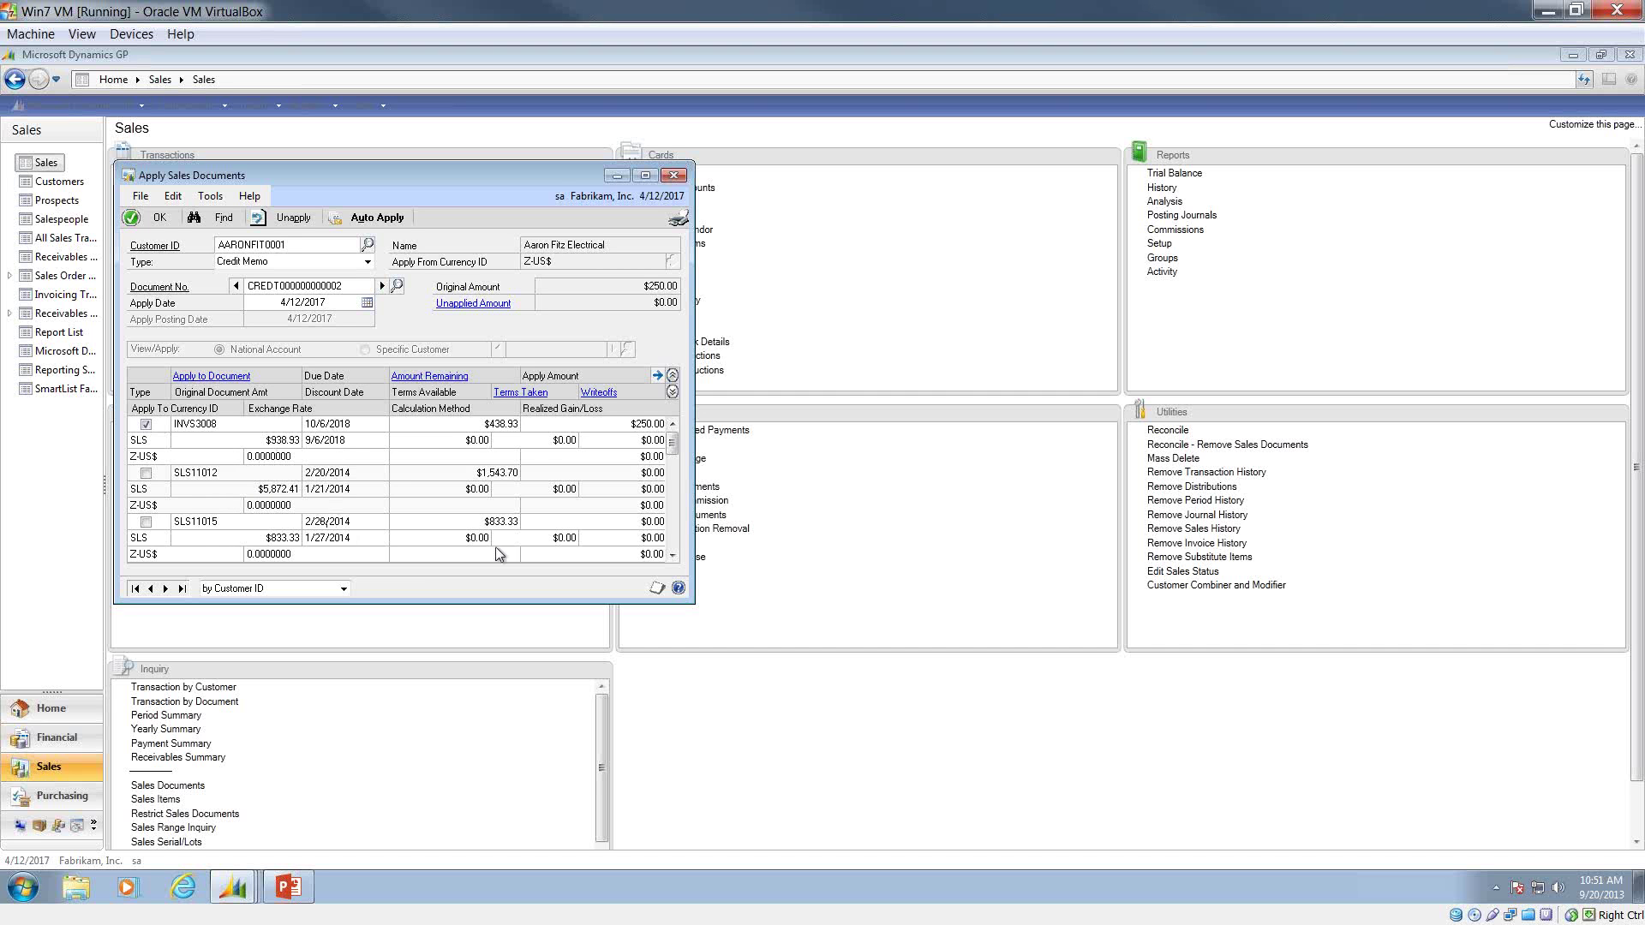
Examine the document numbers, due dates and applied amounts across the open documents in detail and summary form.
left_click(673, 555)
left_click(673, 556)
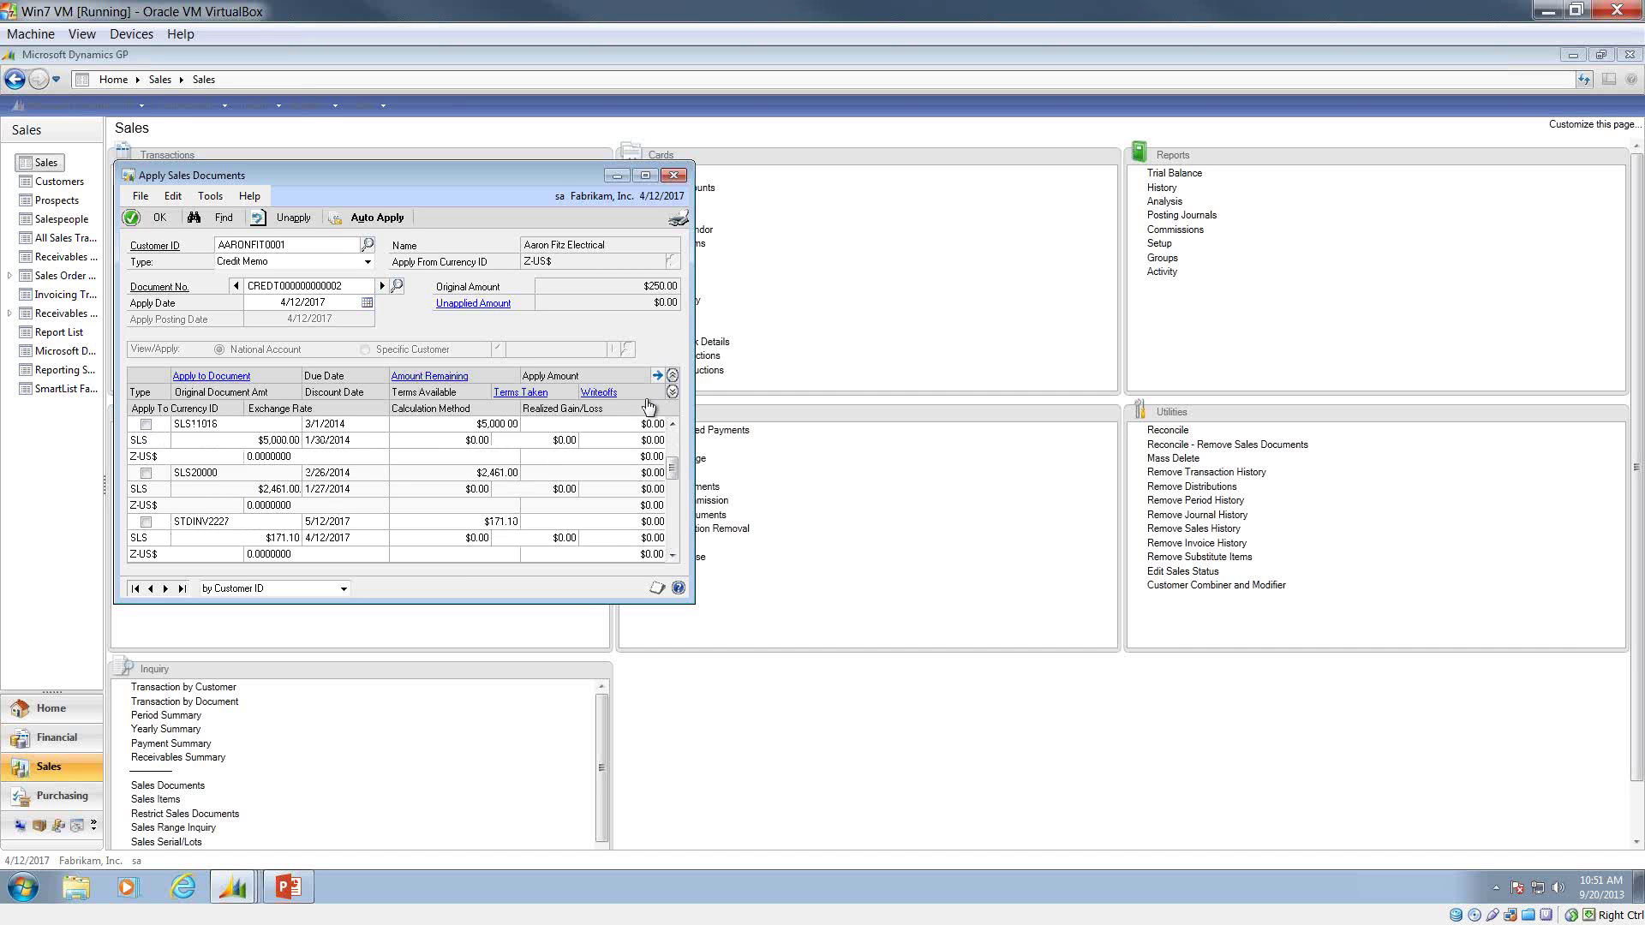
left_click(672, 391)
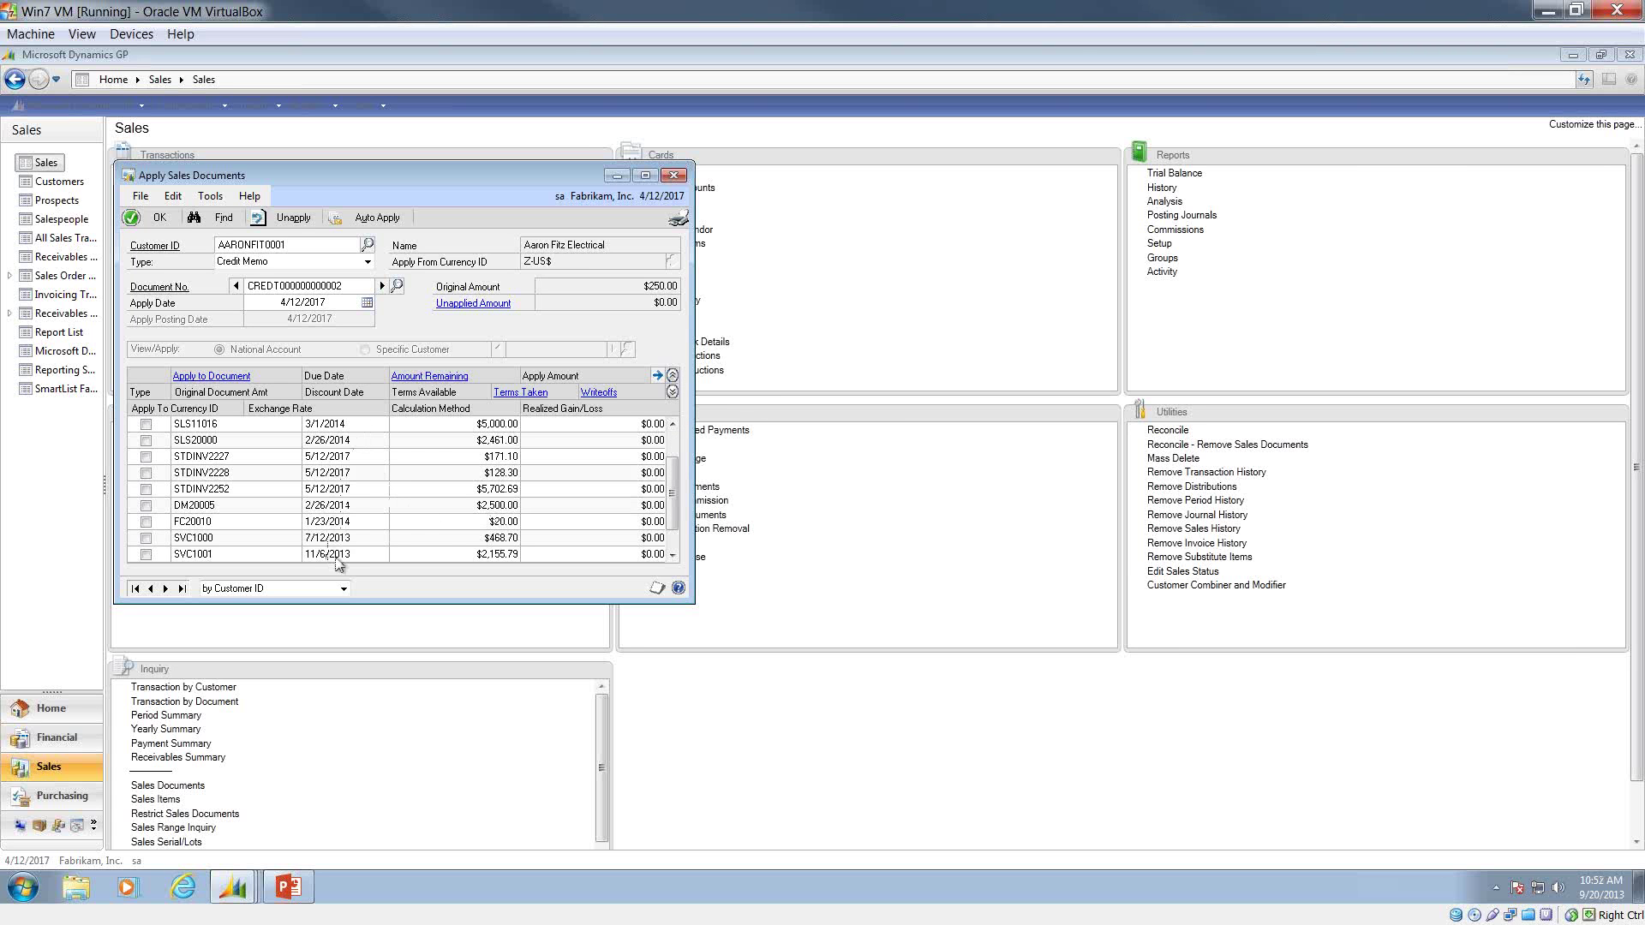
scroll(665, 526, "down", 1)
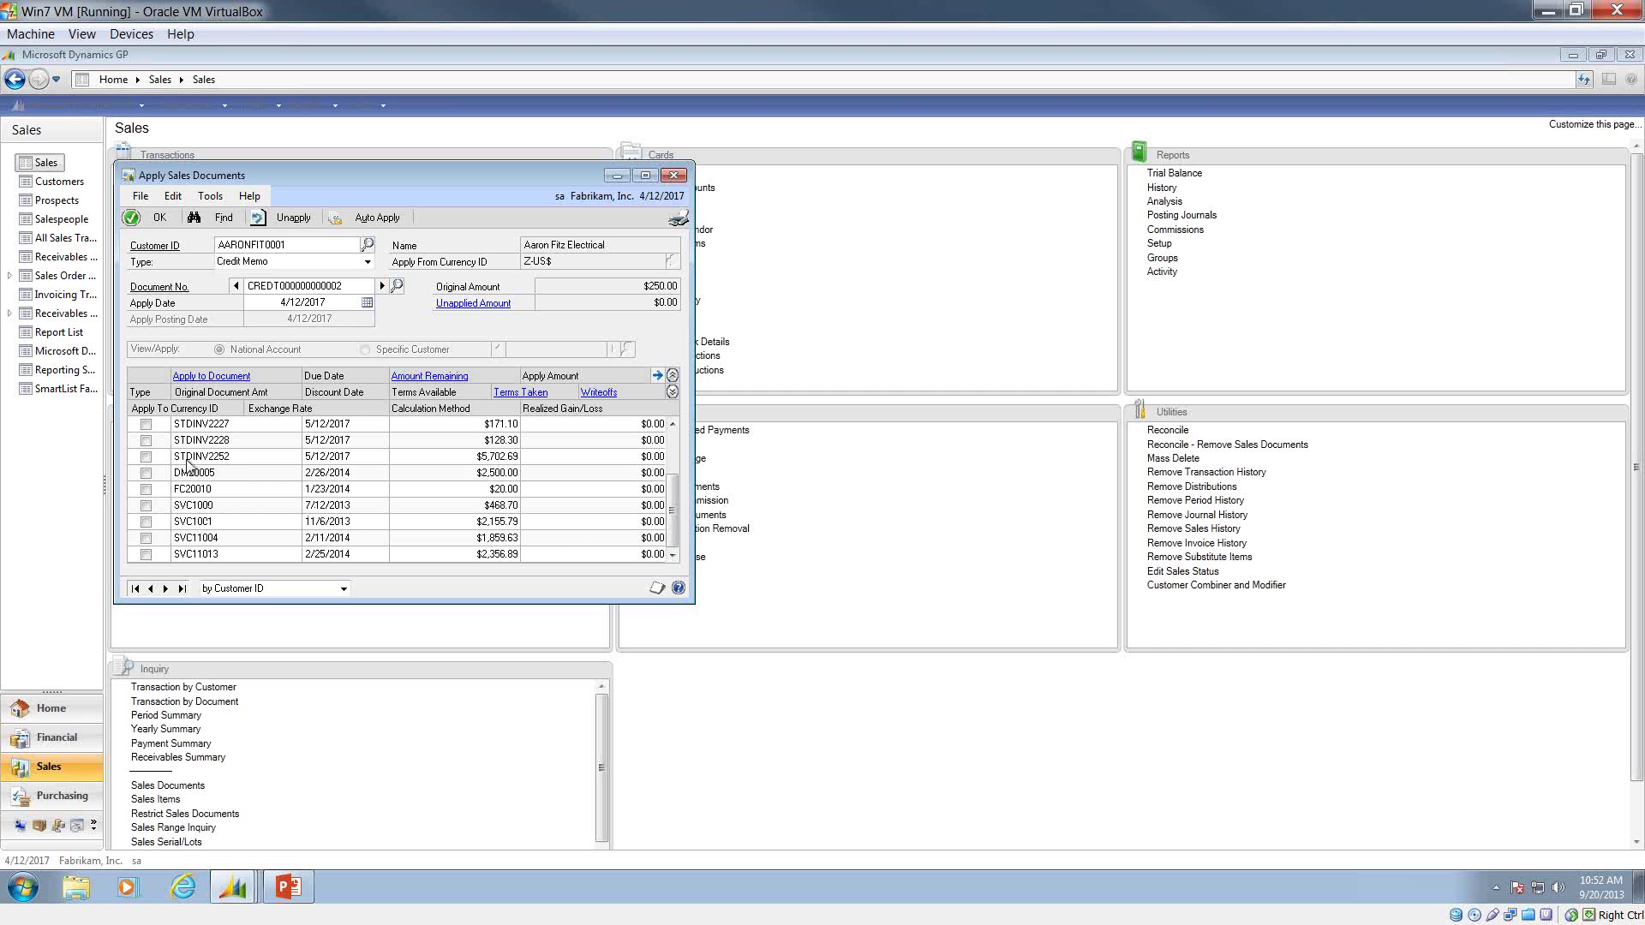
left_click(672, 422)
left_click(672, 423)
left_click(671, 422)
left_click(671, 423)
left_click(672, 423)
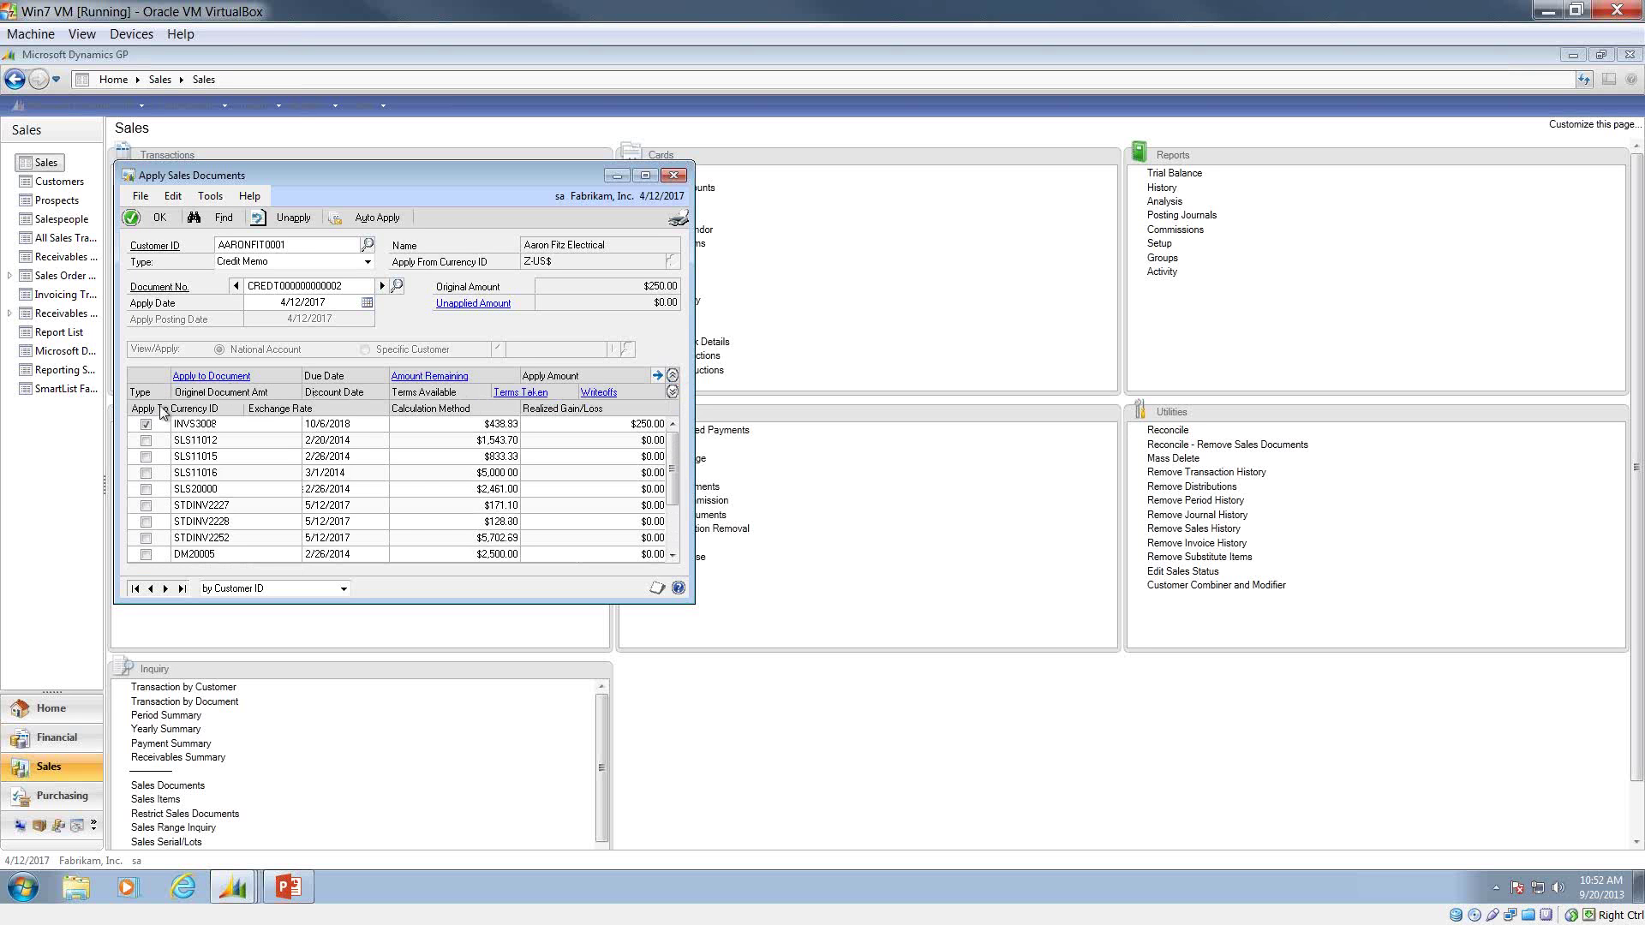
left_click(673, 394)
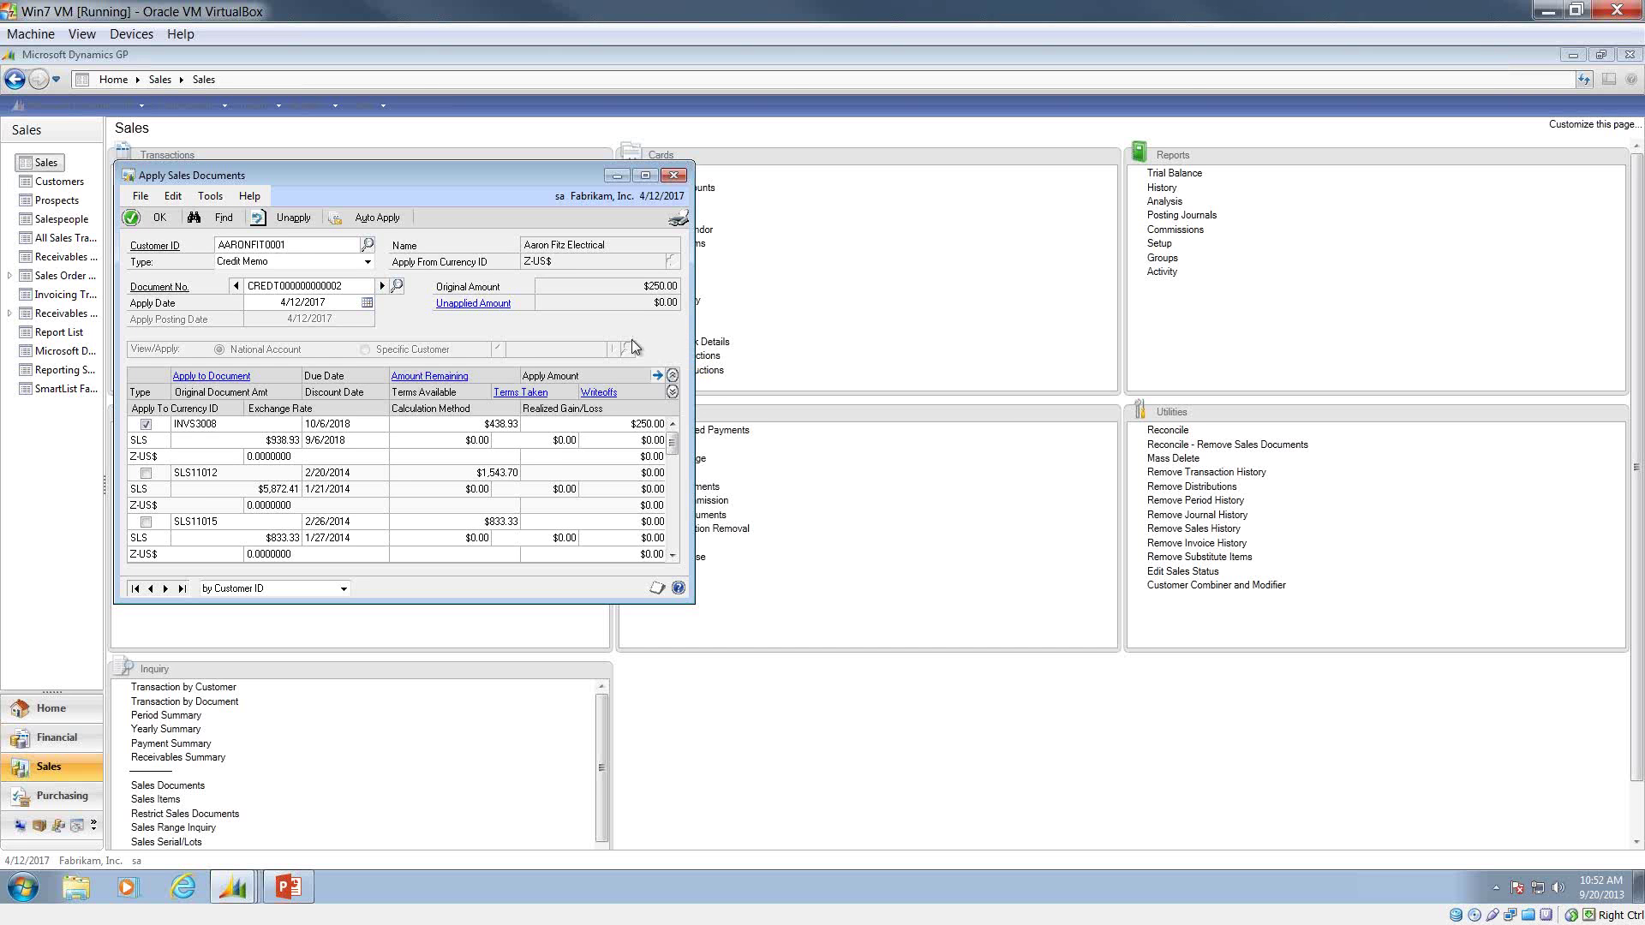
Clear and reselect document INVS3008 for the credit memo, and accept the application.
left_click(146, 424)
left_click(146, 424)
left_click(159, 218)
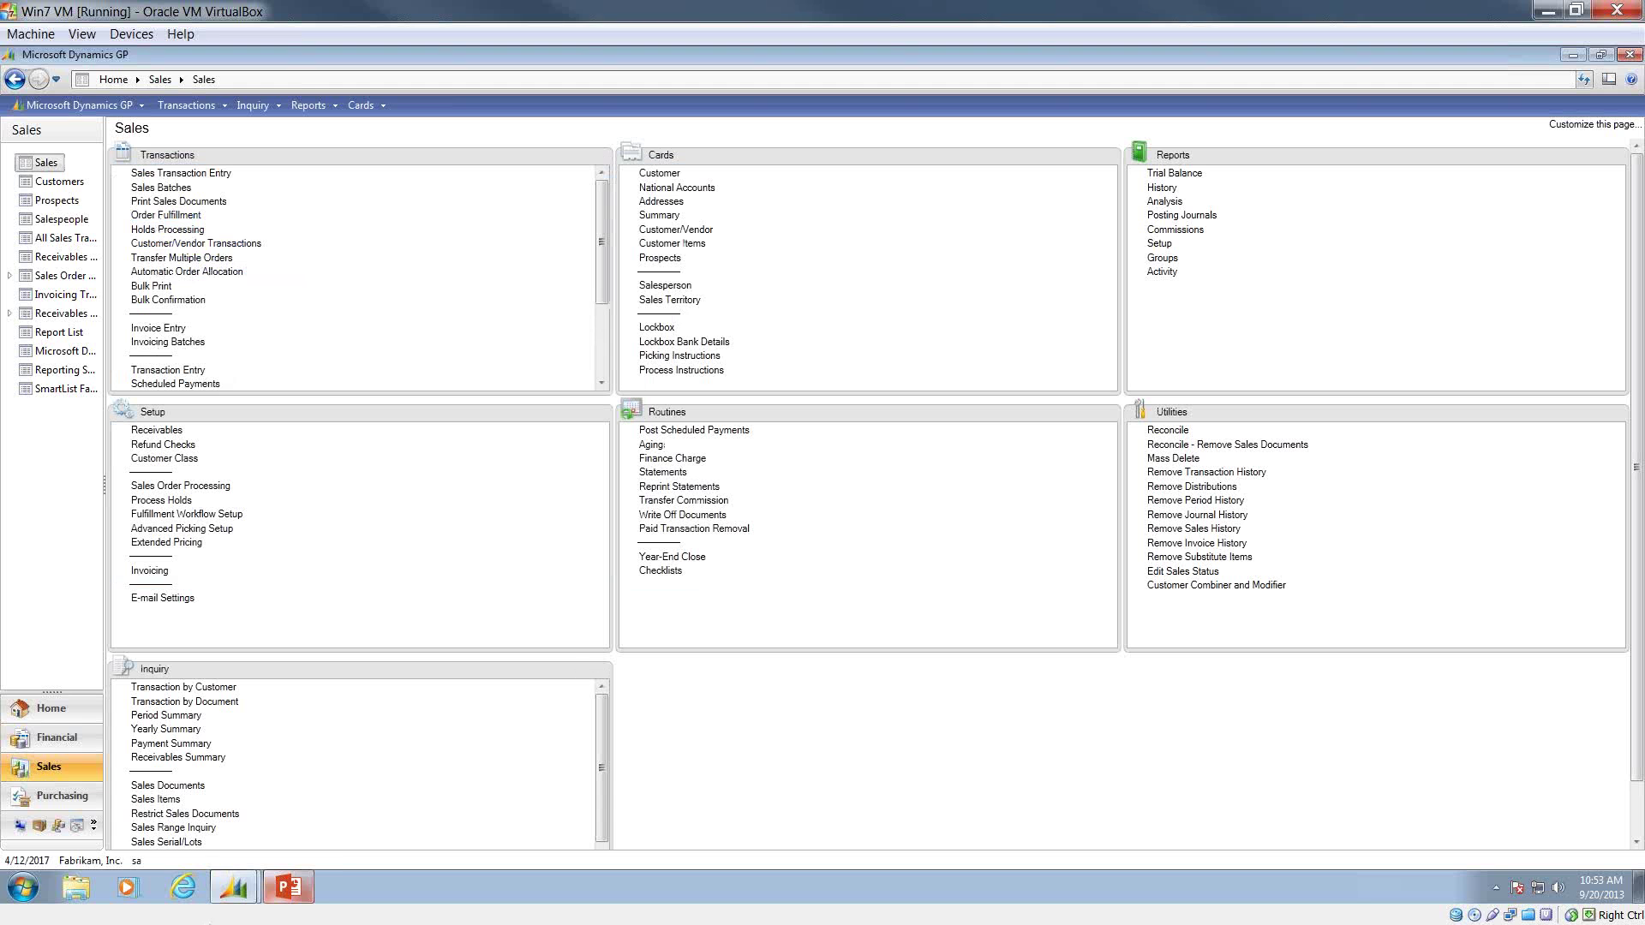
Return to the credit memo entry and open its distributions to examine the accounts, types, debits and credits.
left_click(233, 886)
left_click(237, 848)
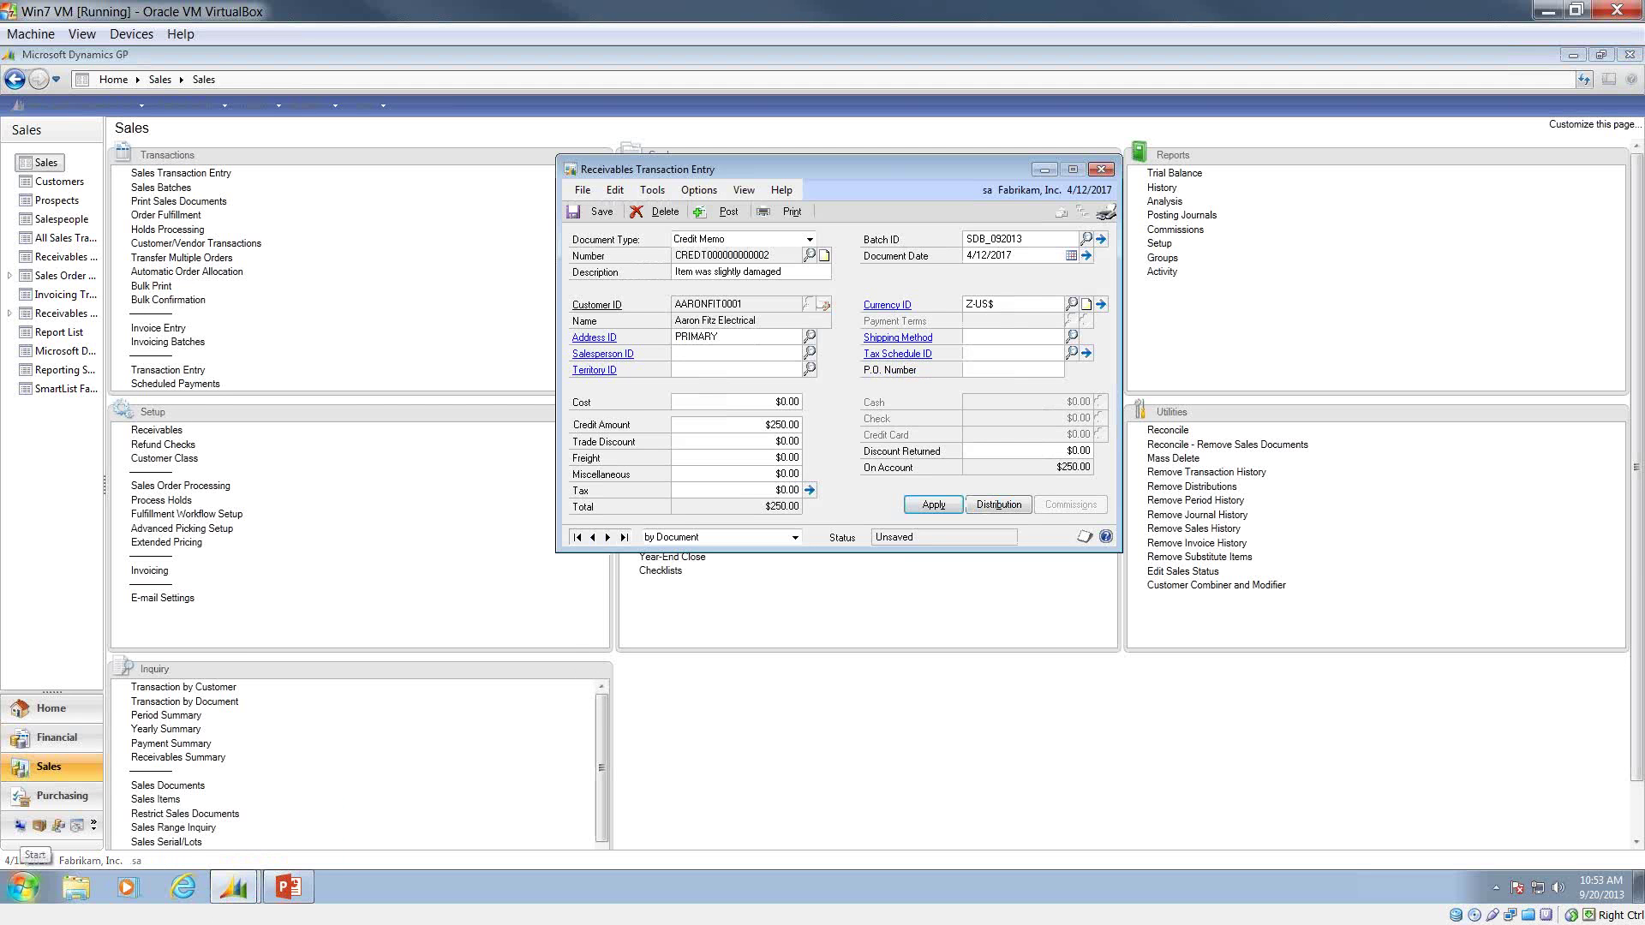
left_click(1002, 512)
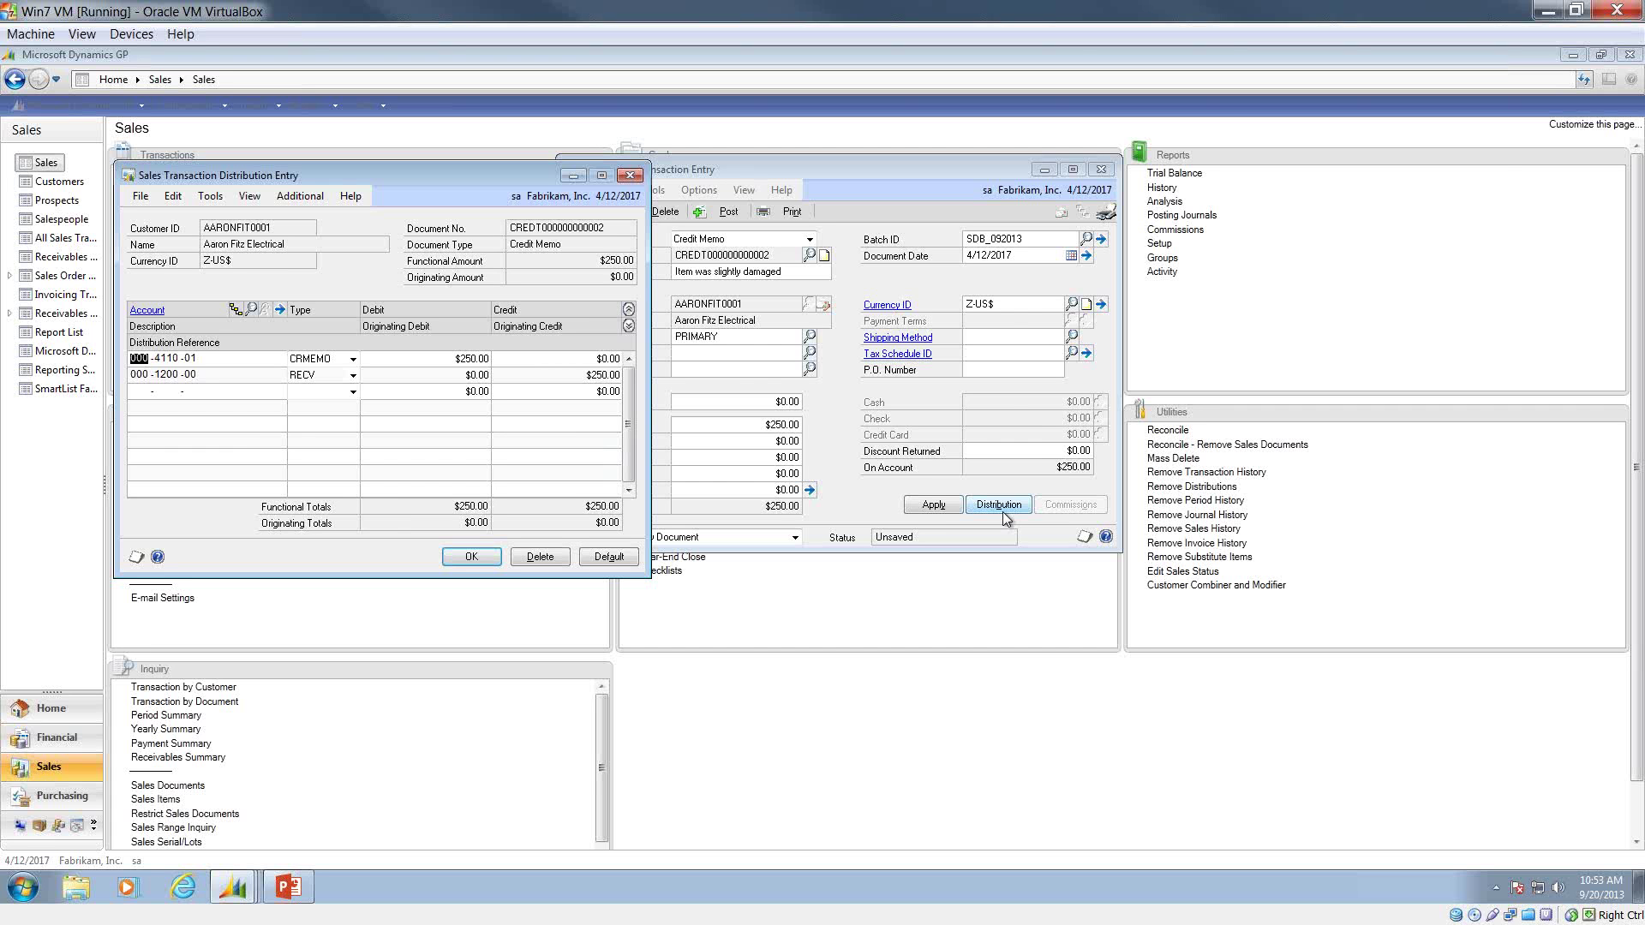
Check the account descriptions in the credit memo's distributions, accept them and save the credit memo, closing the entry window.
left_click(627, 327)
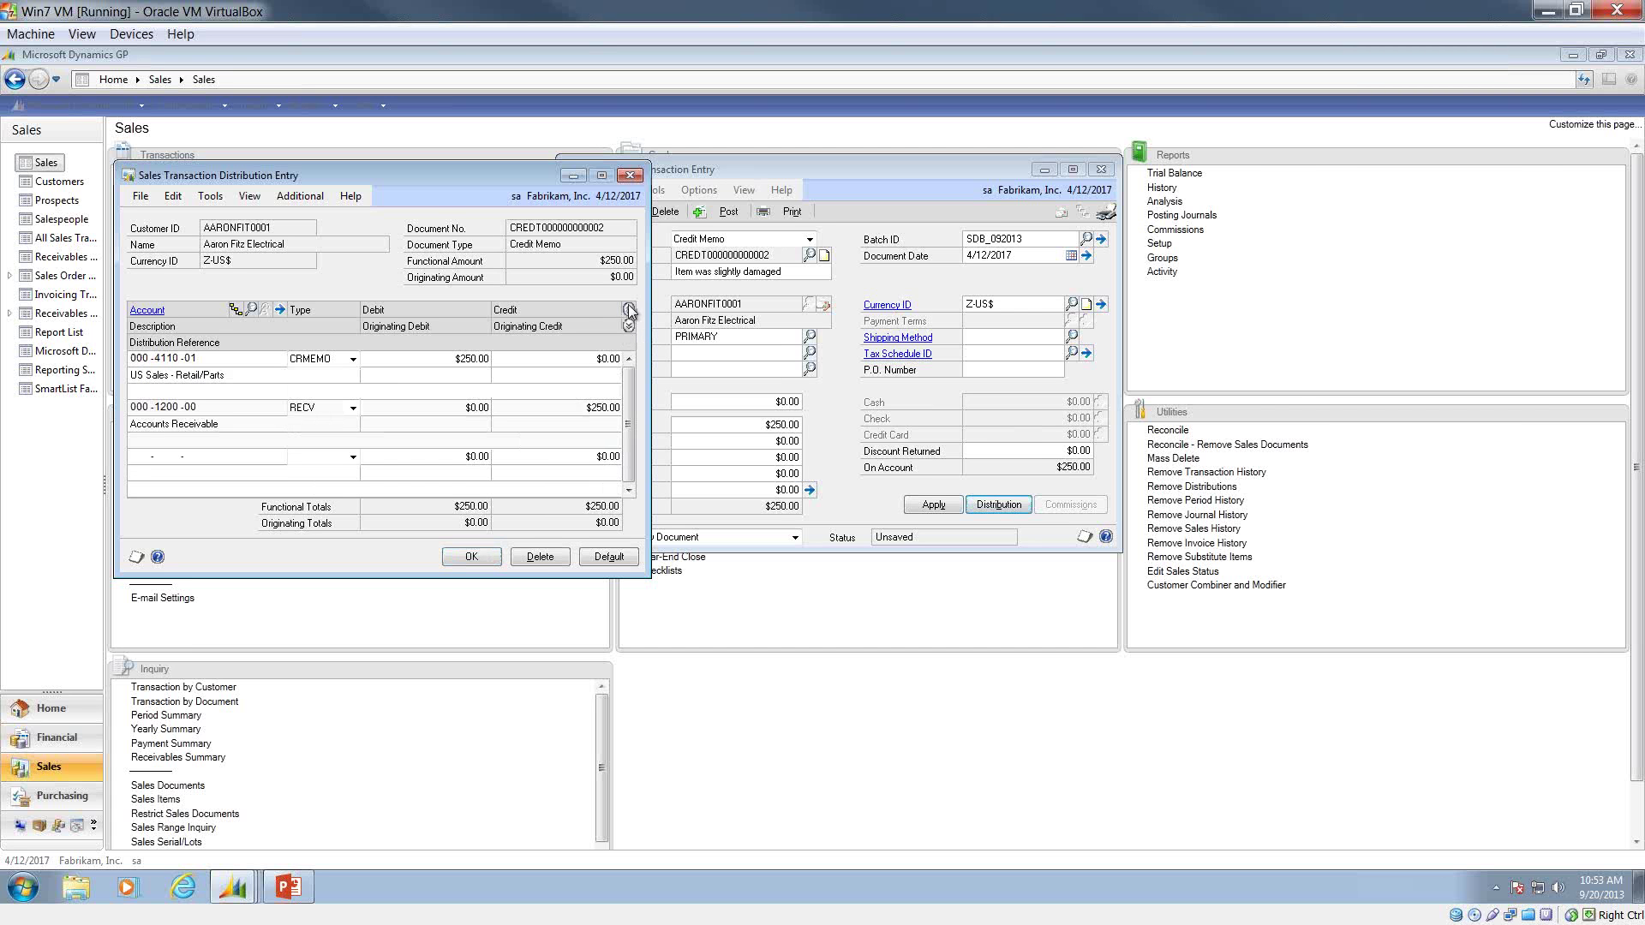
left_click(629, 309)
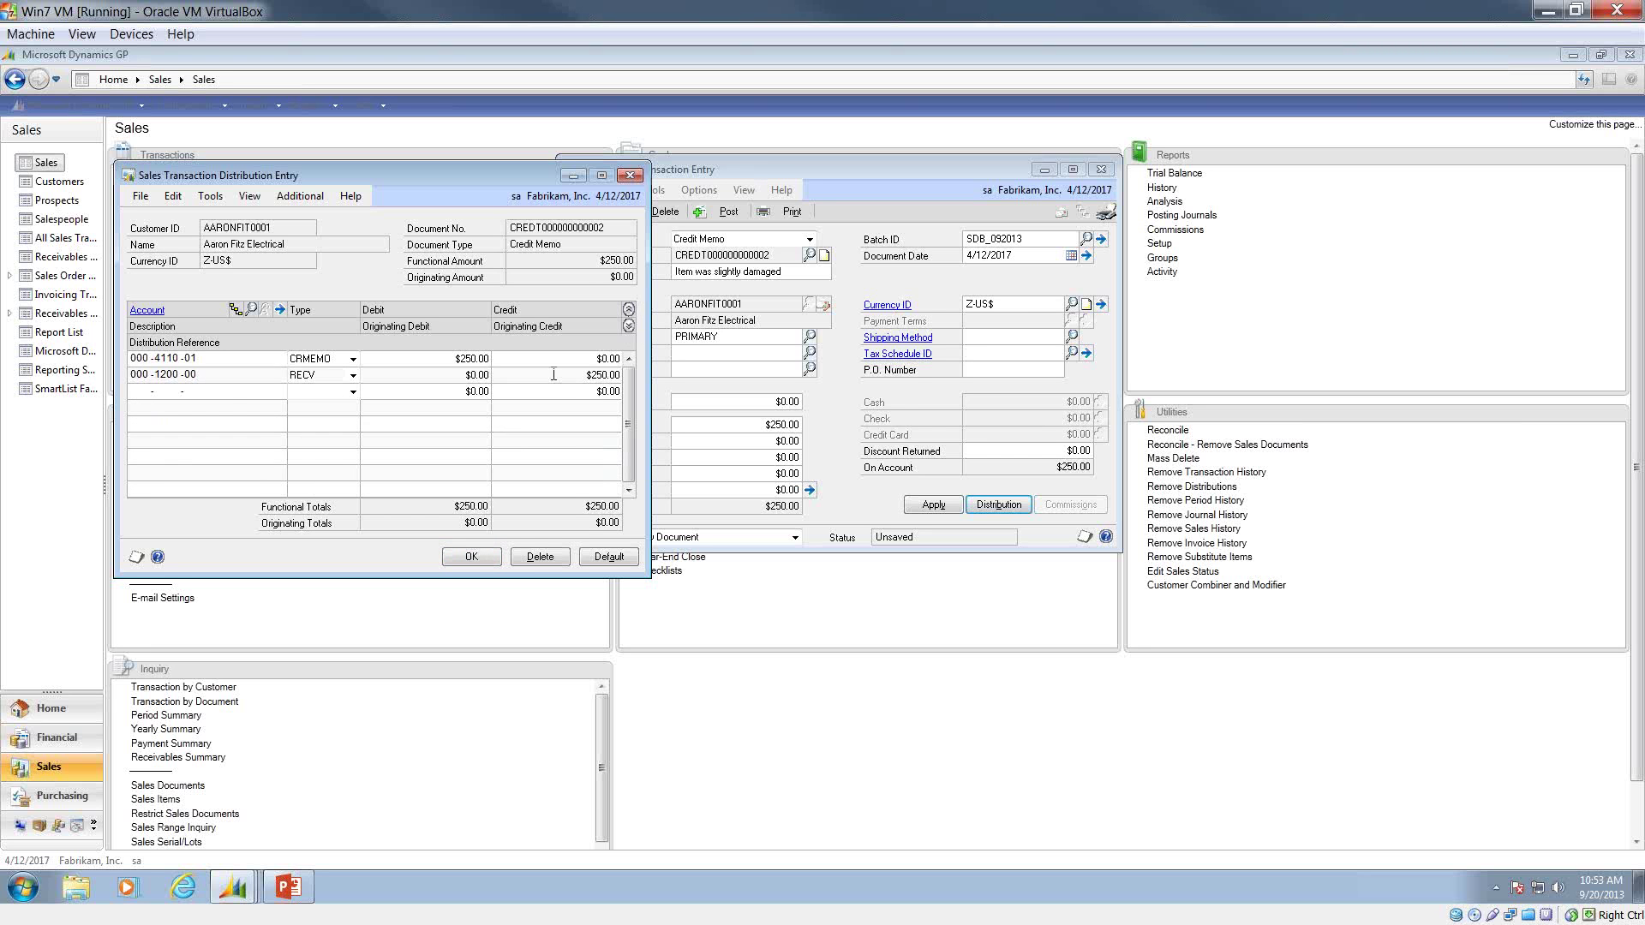
left_click(471, 557)
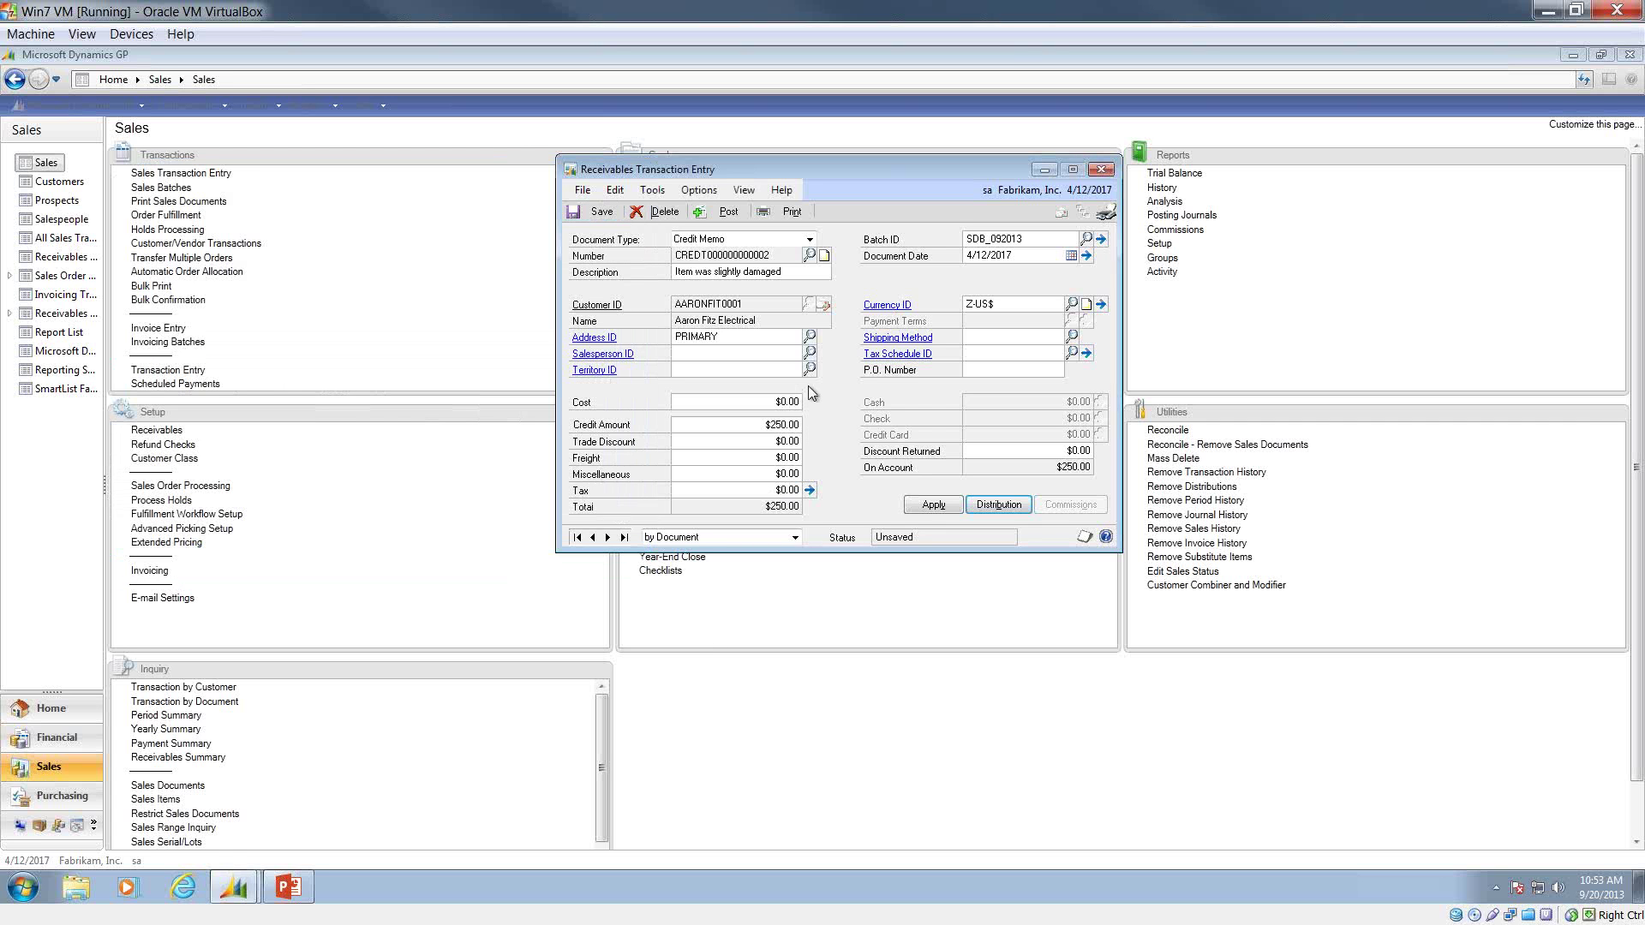
left_click(602, 212)
left_click(1102, 171)
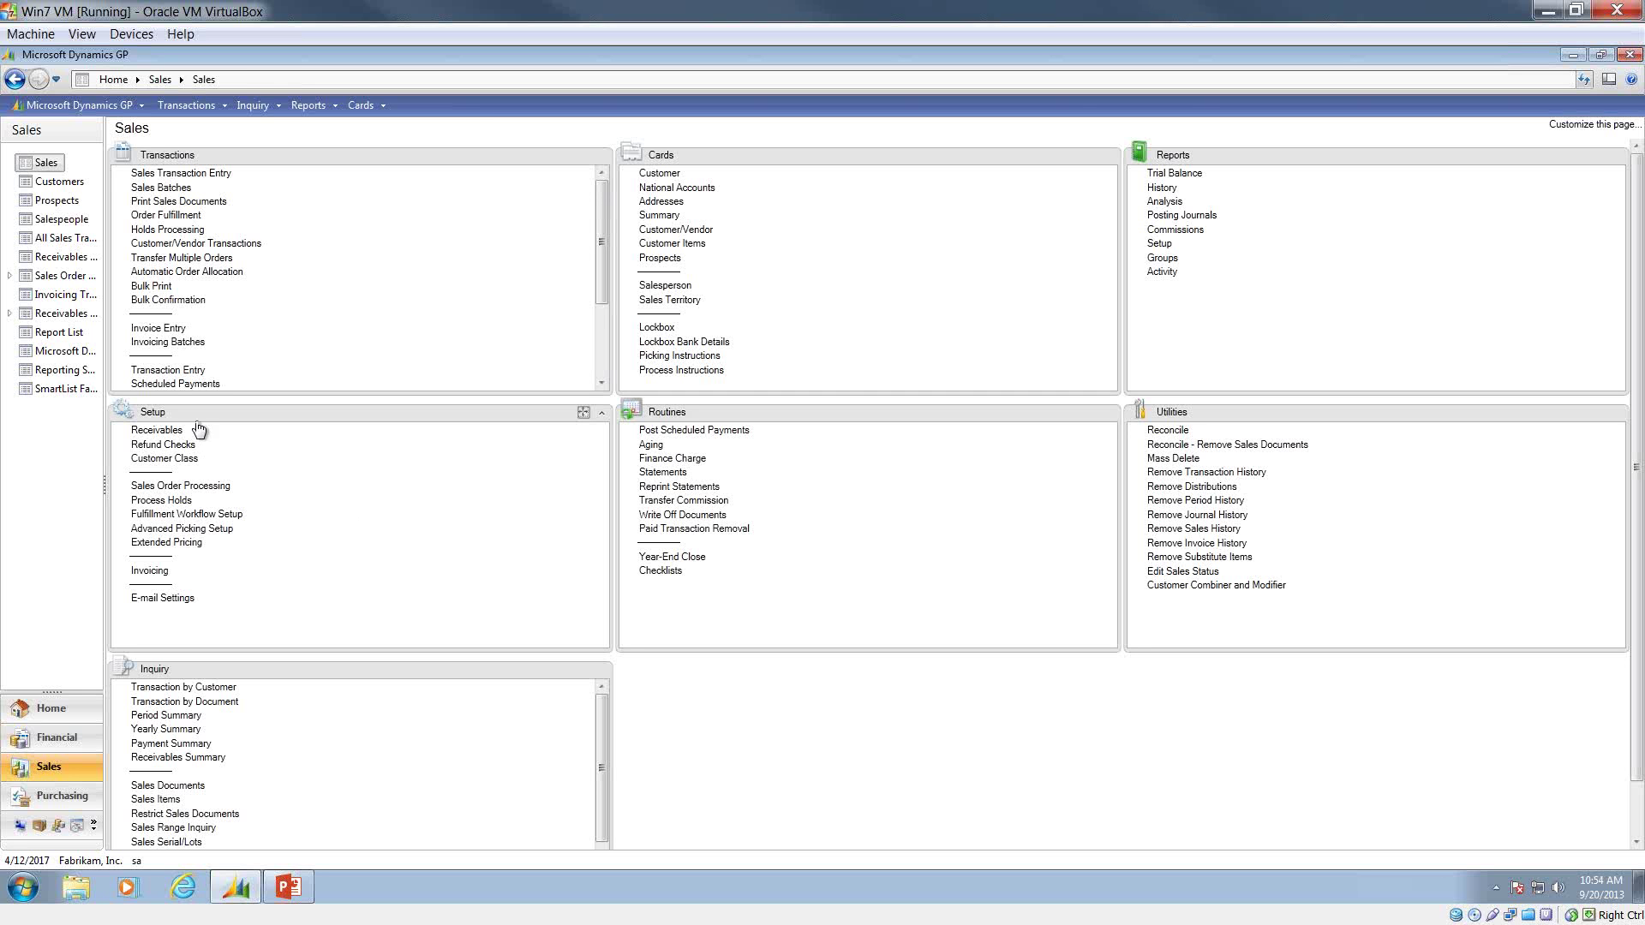
Open the Receivables Management Setup to examine the document deletion and other processing options, and close it without changes.
left_click(163, 430)
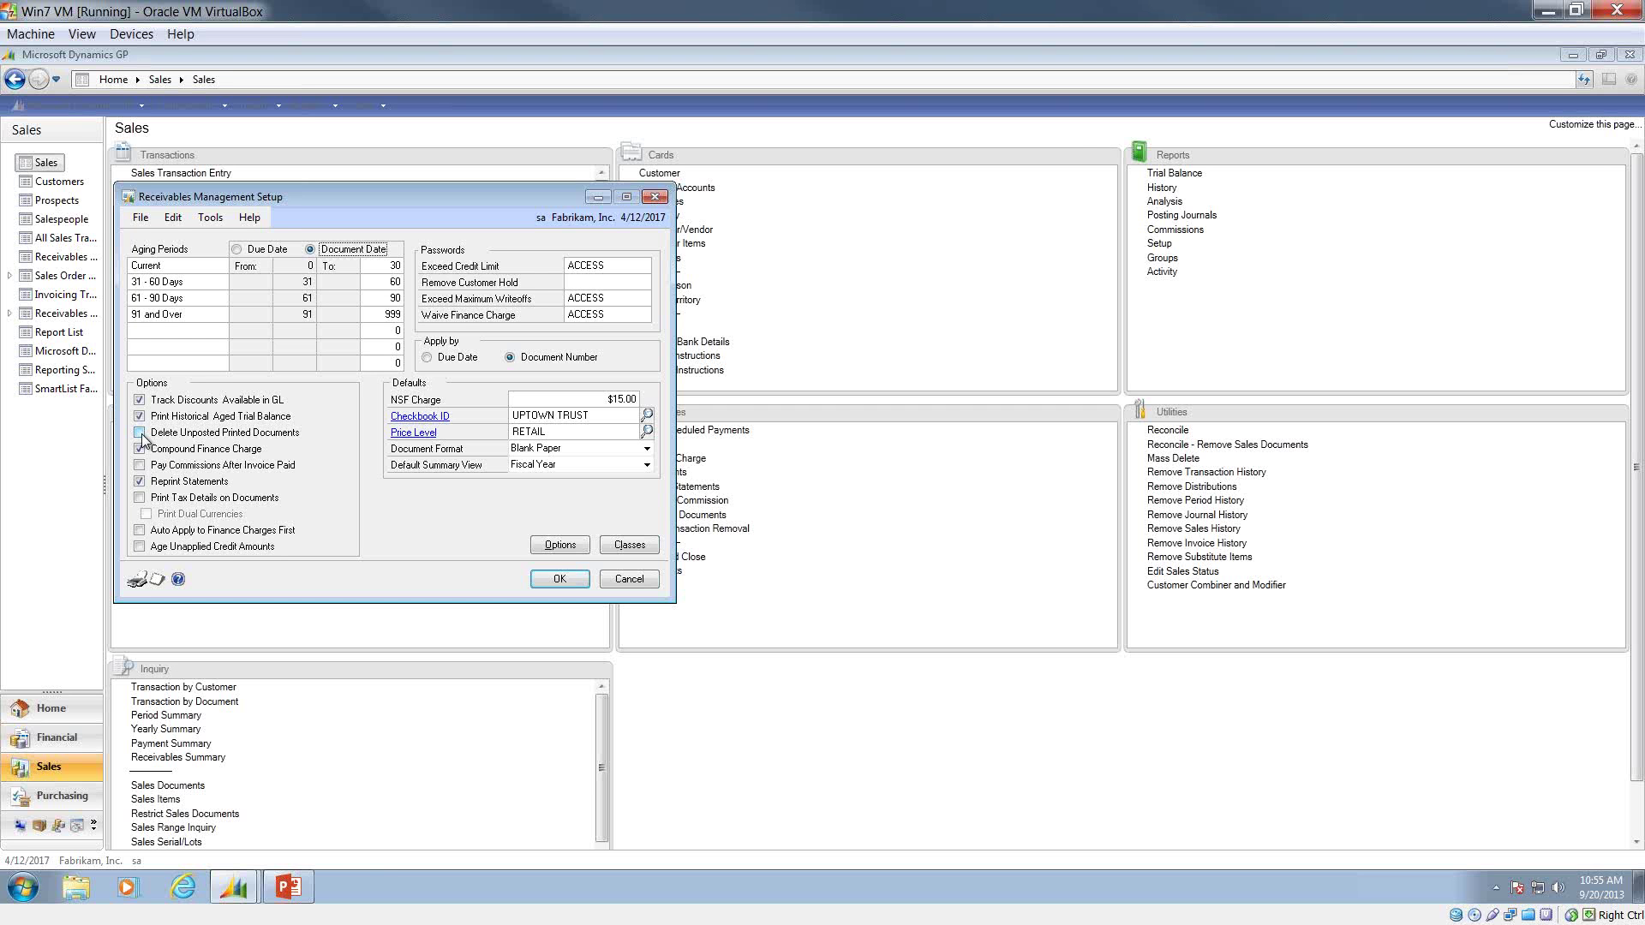
left_click(656, 199)
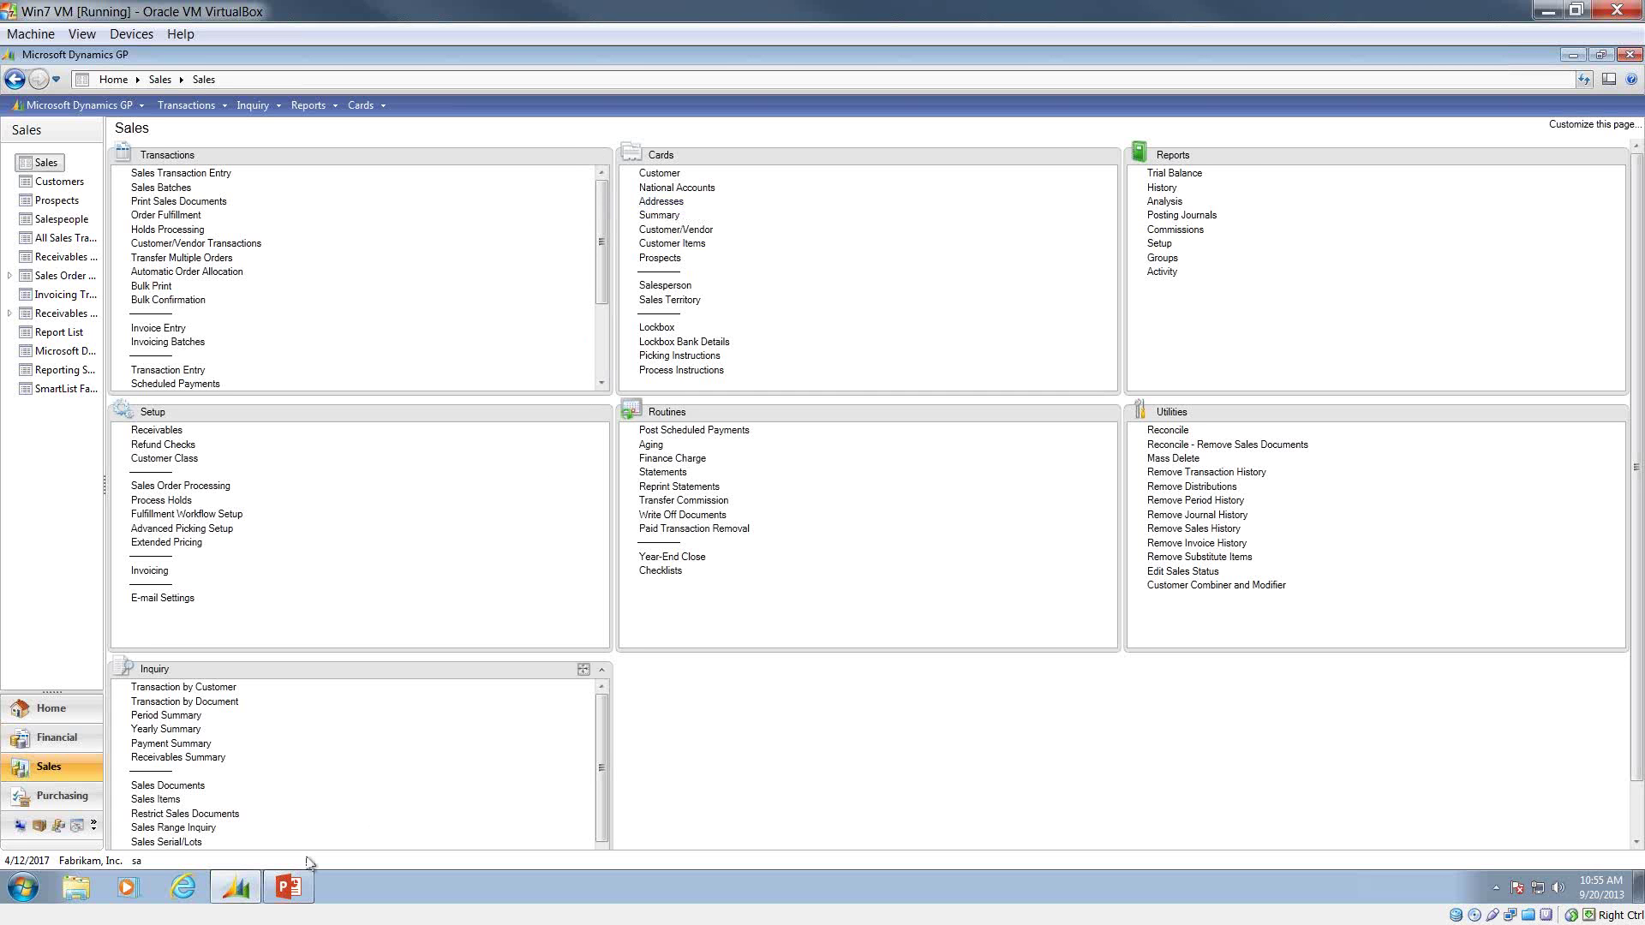
Switch to PowerPoint and read the Receivables Invoice Scenario slide in full-screen view.
left_click(289, 889)
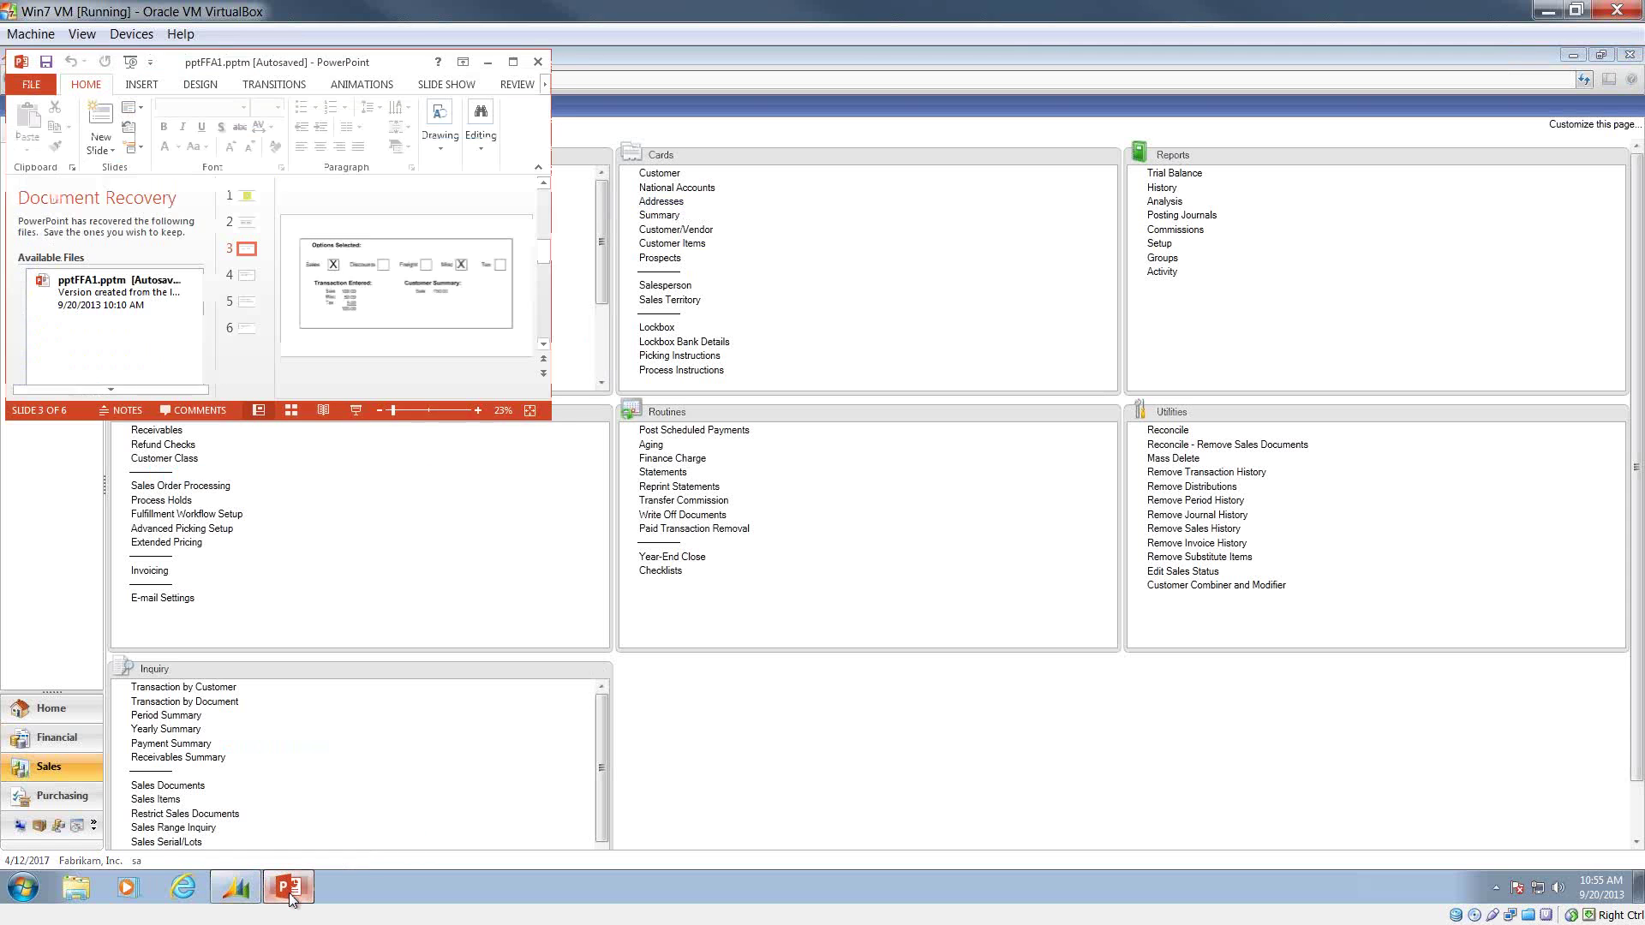
left_click(353, 411)
key("Right")
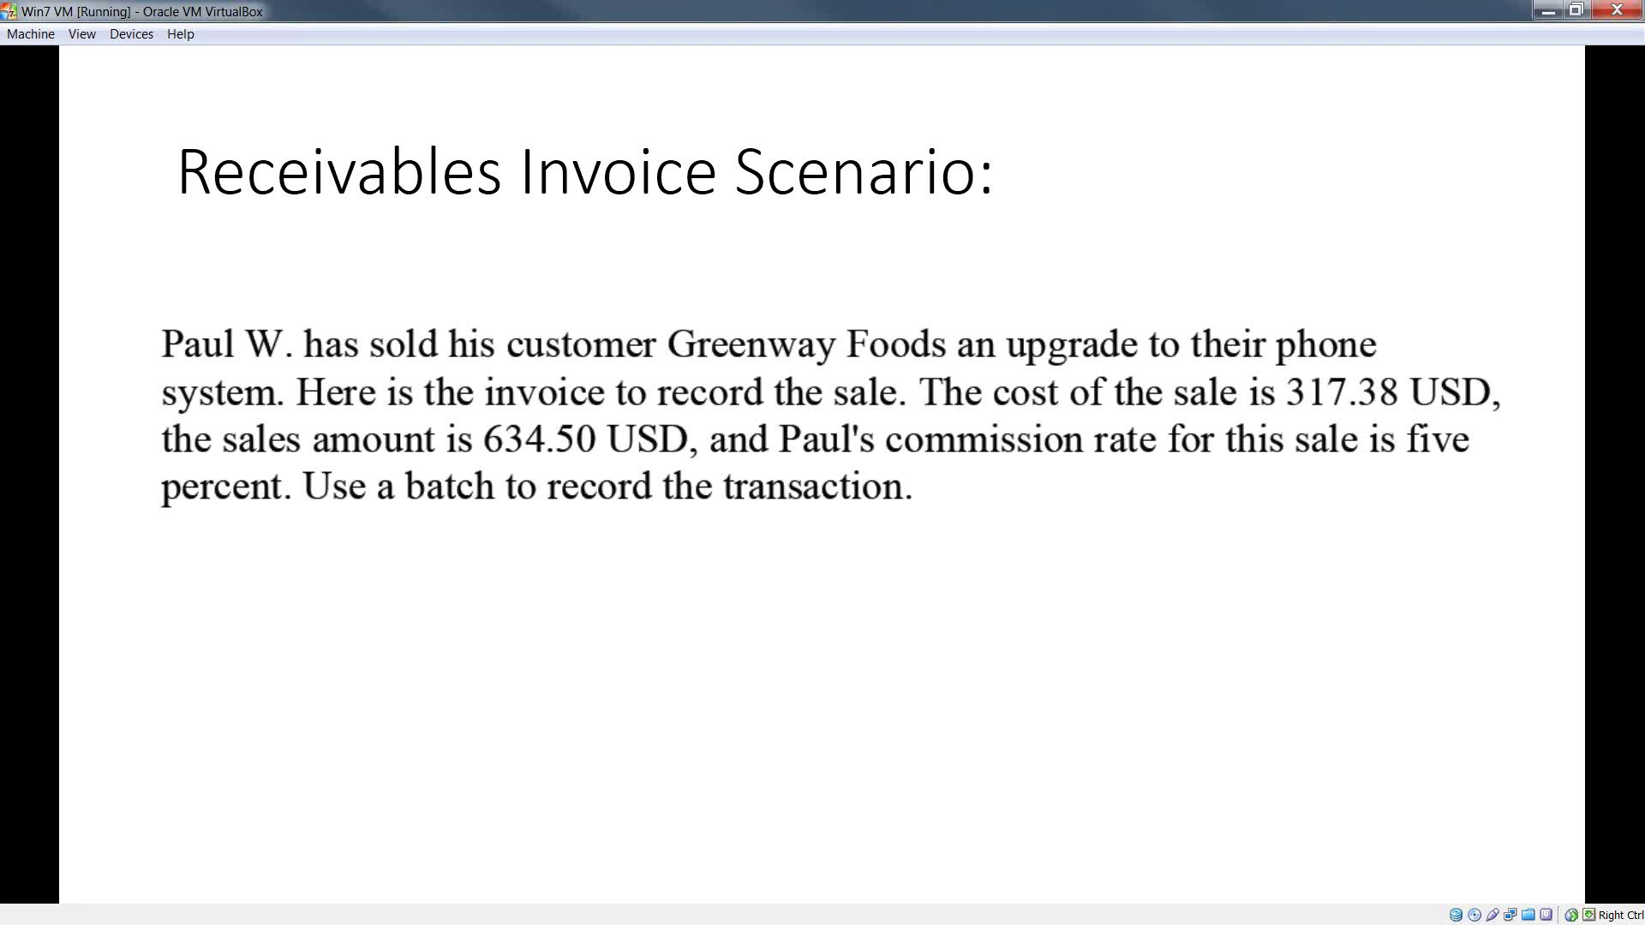
key("Escape")
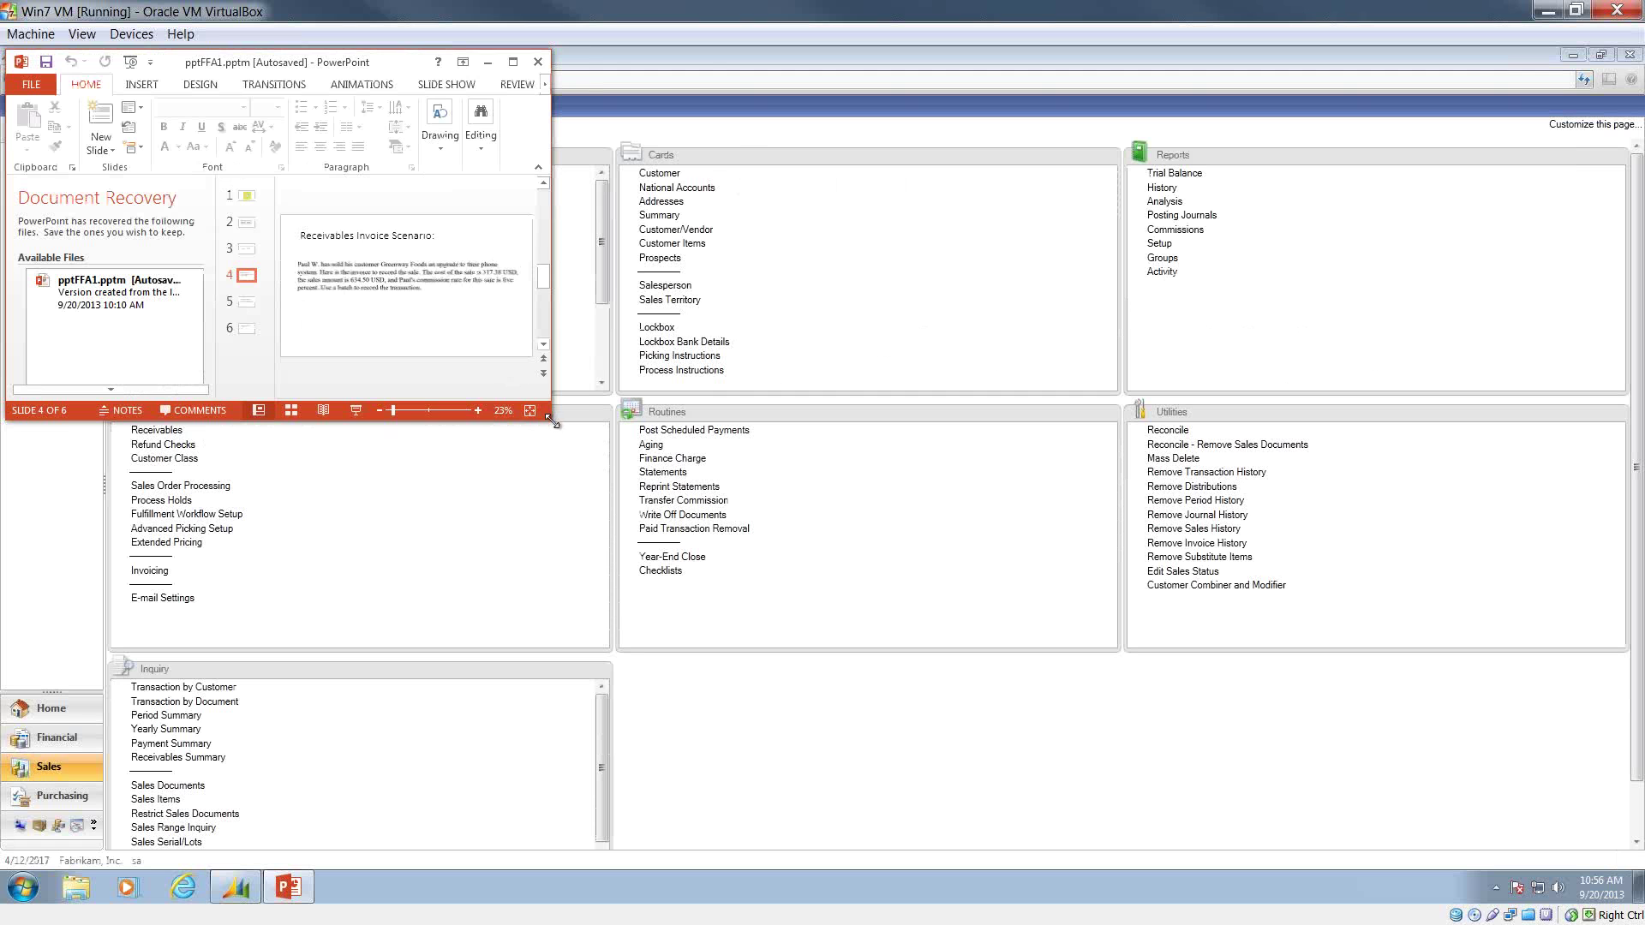
Enlarge the presentation window, move it aside, dismiss the document recovery list and magnify the scenario slide to 70%.
left_click_drag(549, 420, 707, 697)
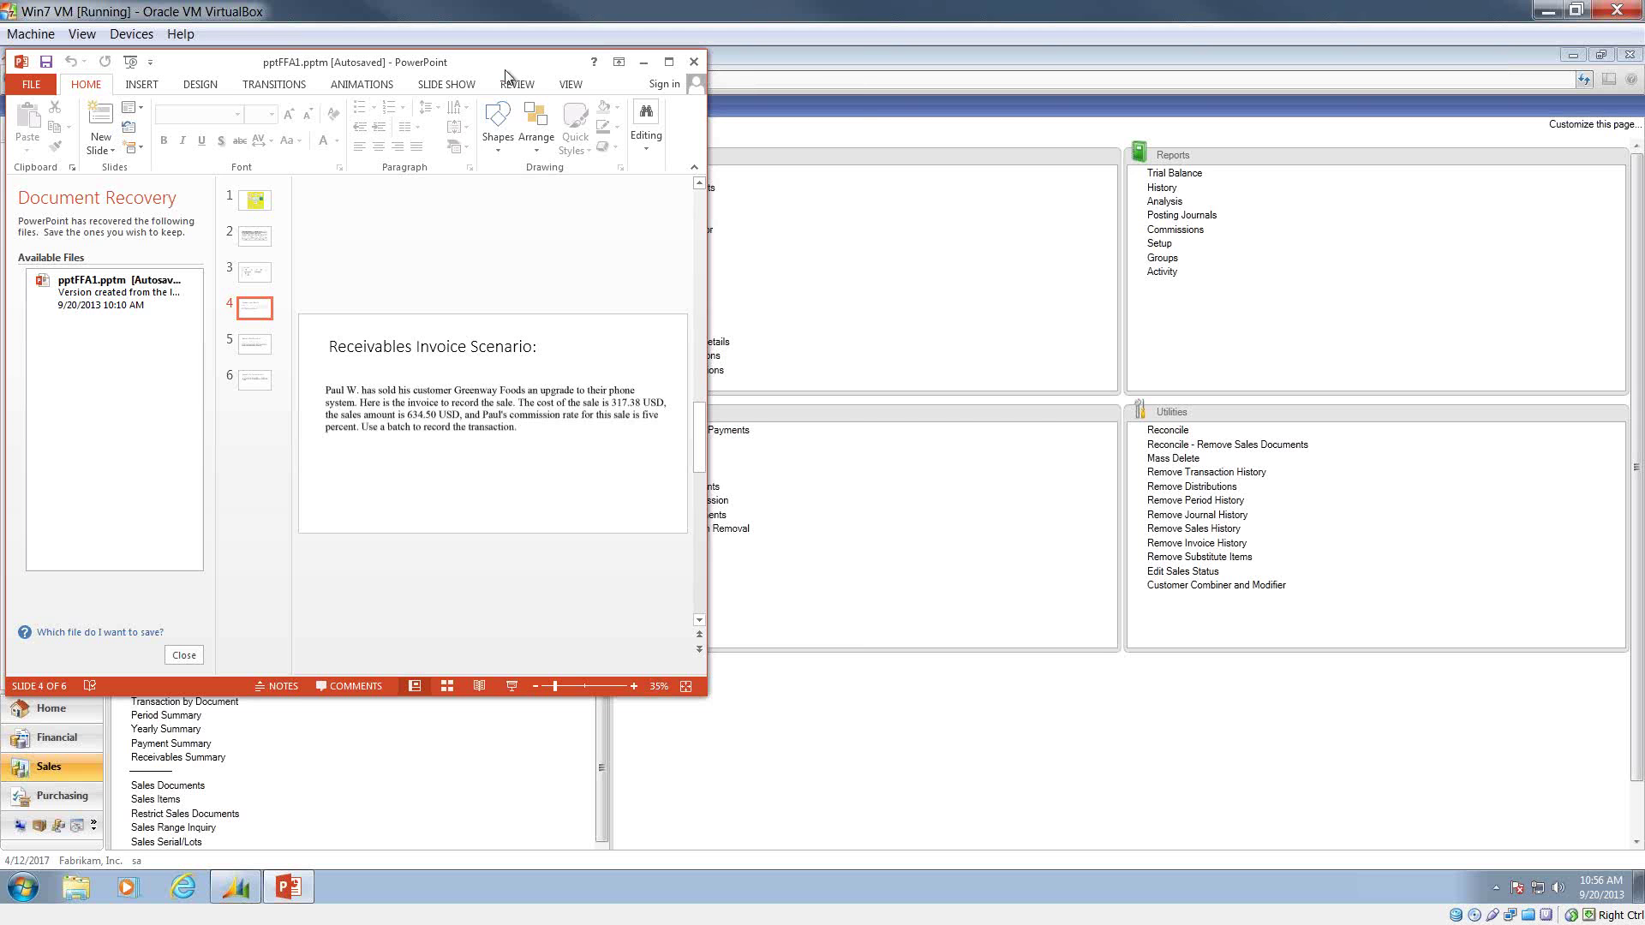
left_click_drag(501, 65, 1292, 101)
left_click(976, 693)
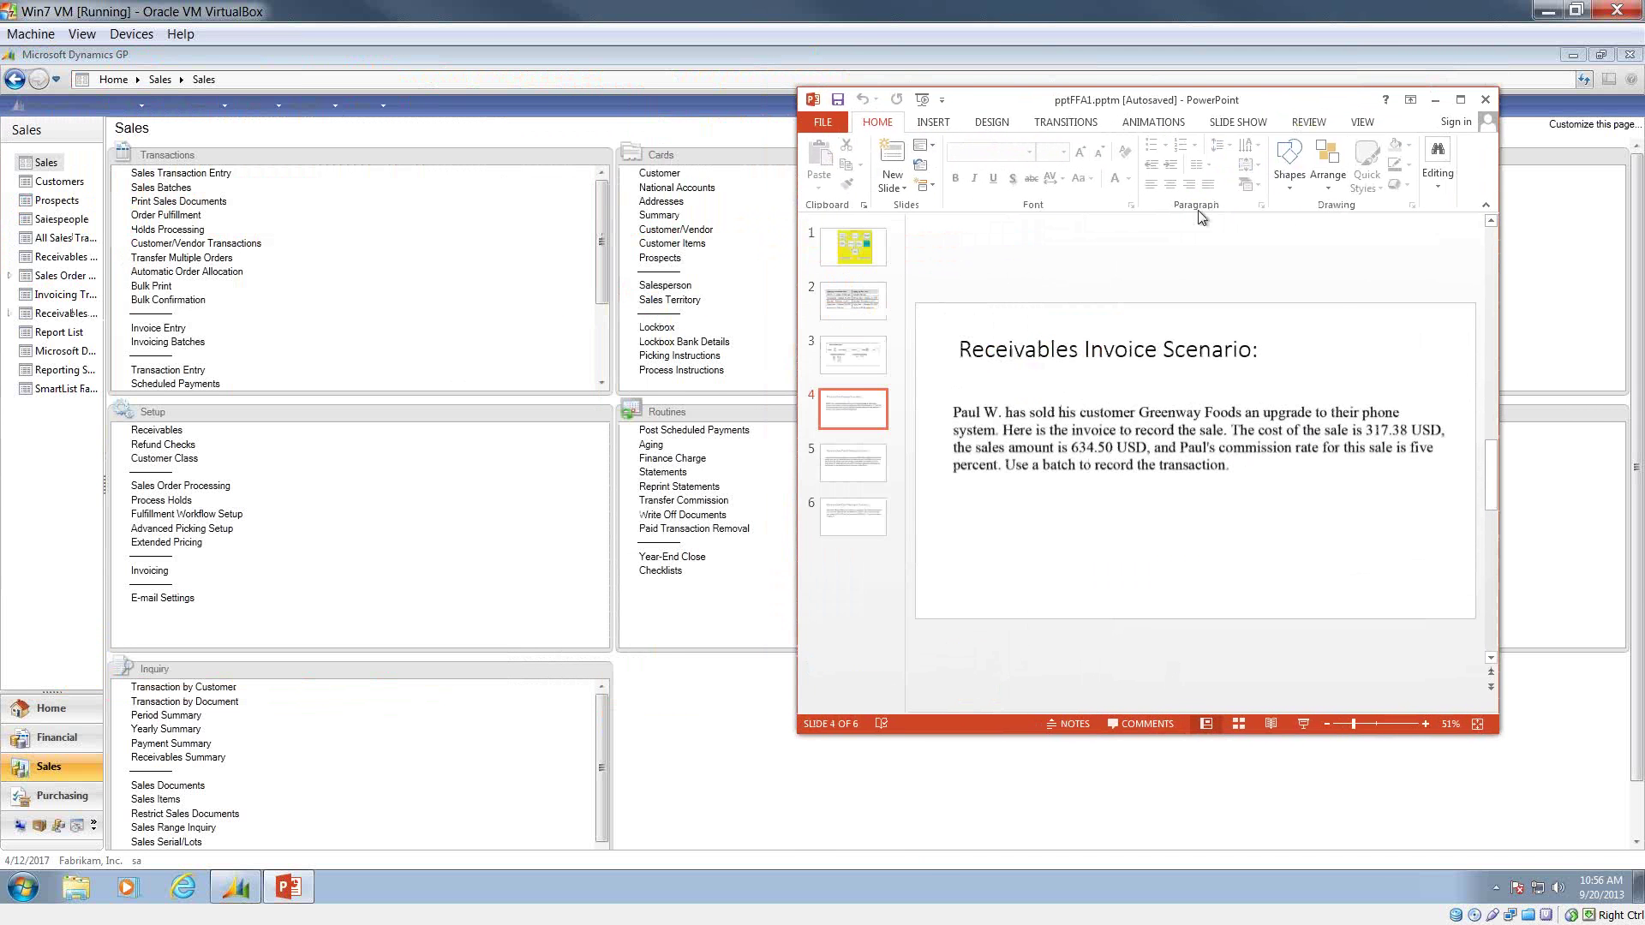
left_click_drag(1148, 111, 1245, 117)
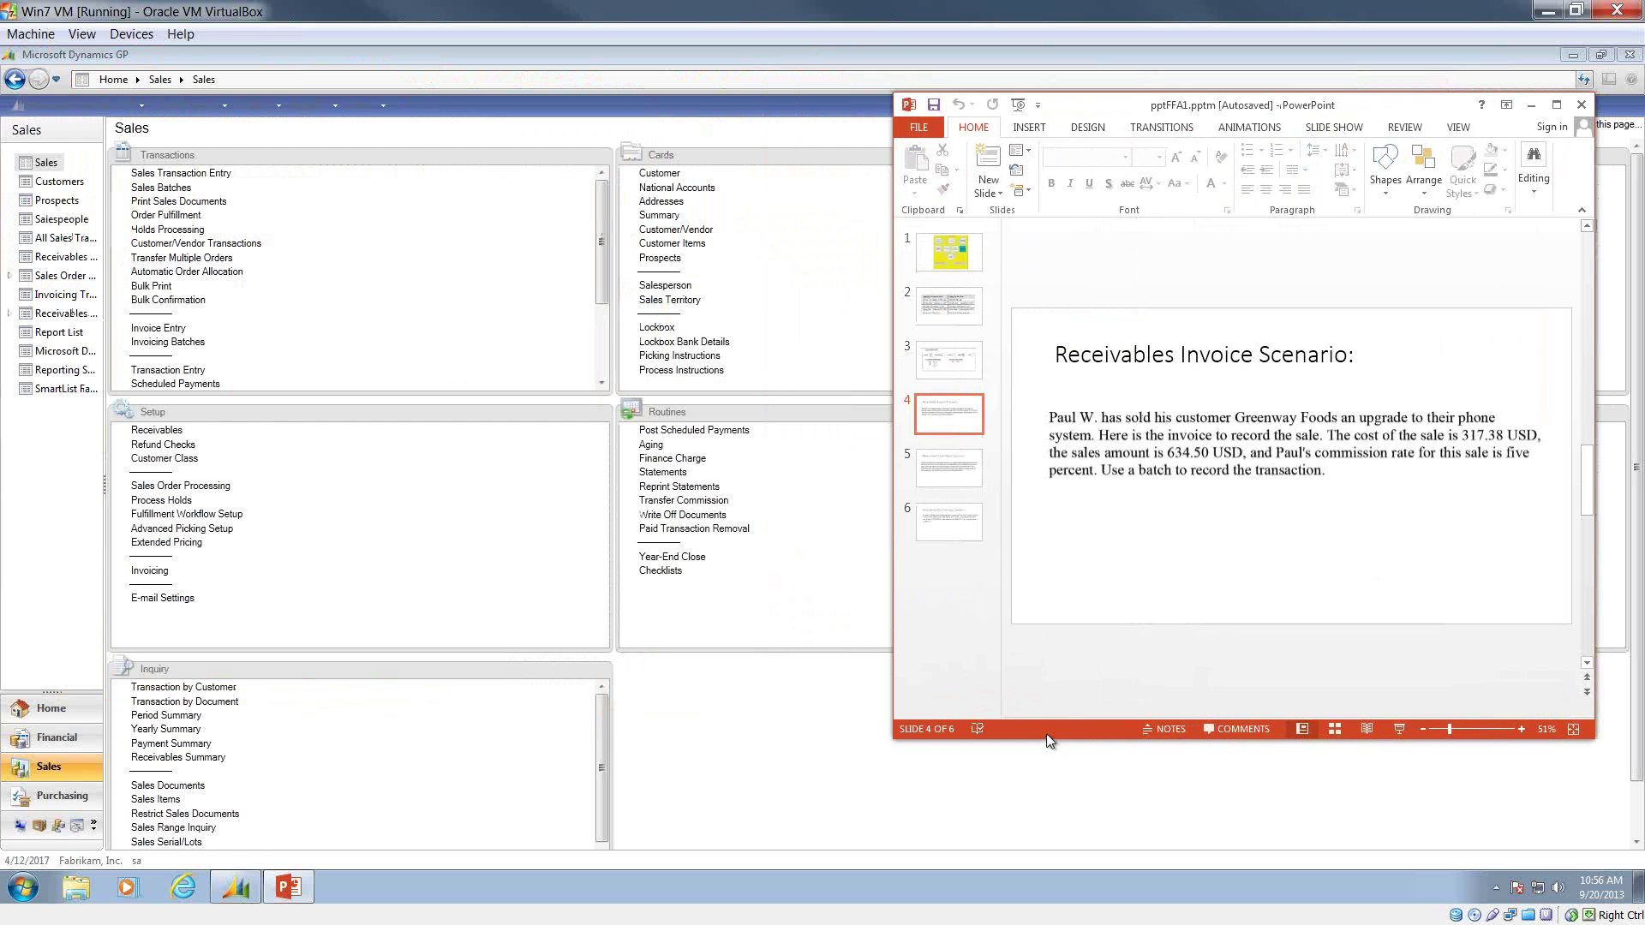
left_click(1520, 728)
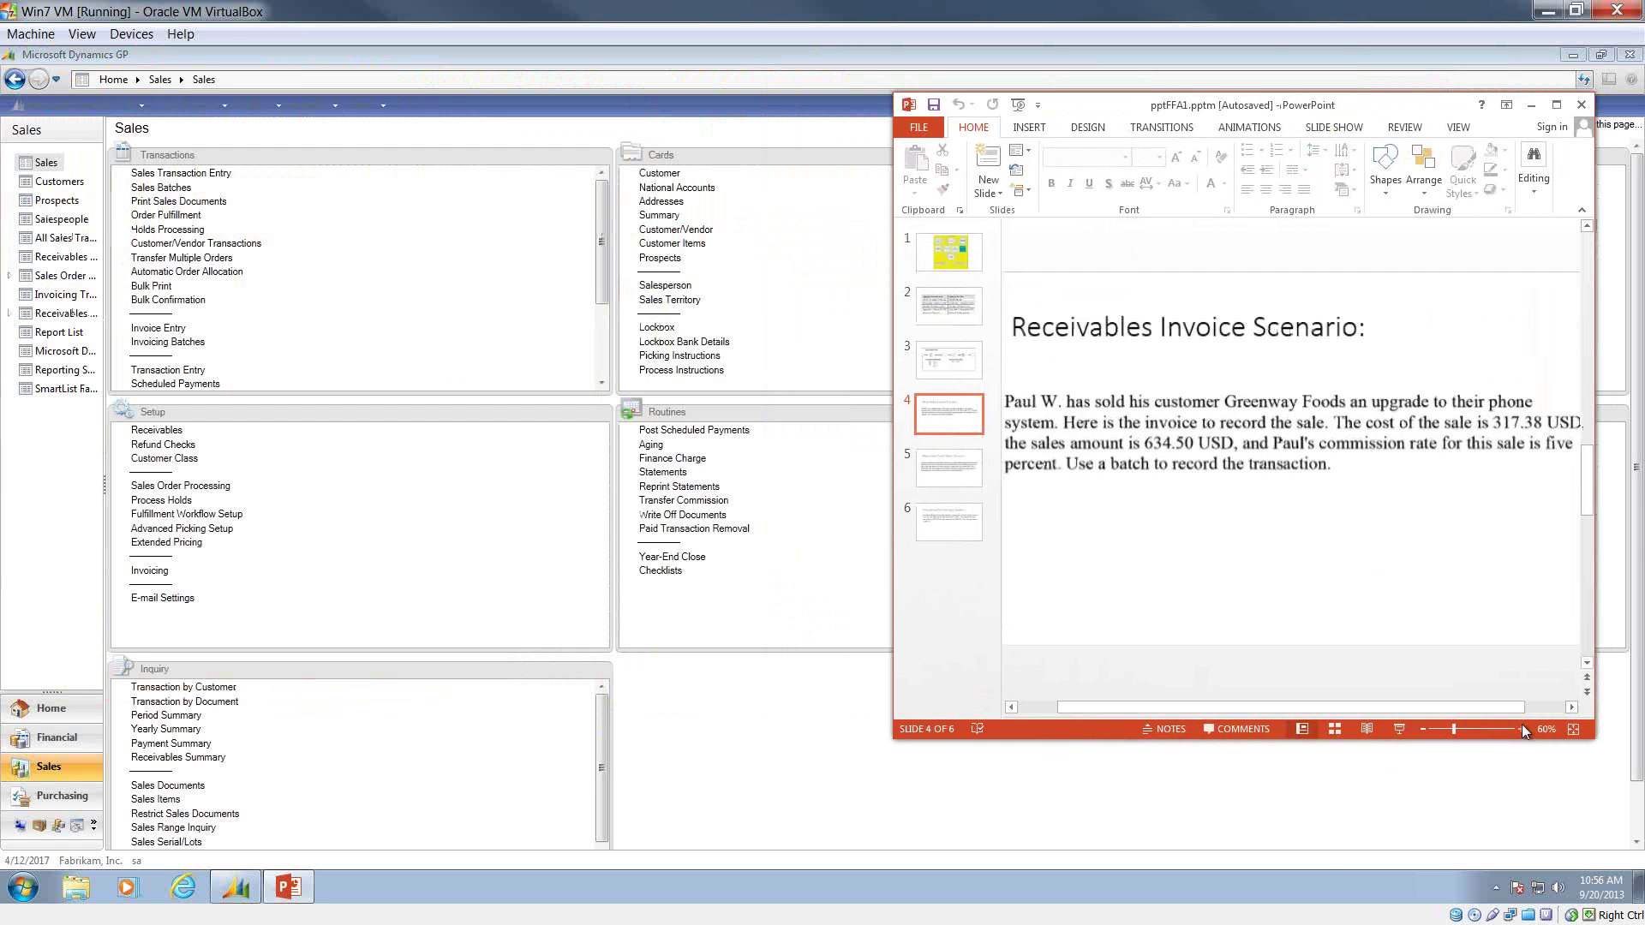
left_click(1521, 728)
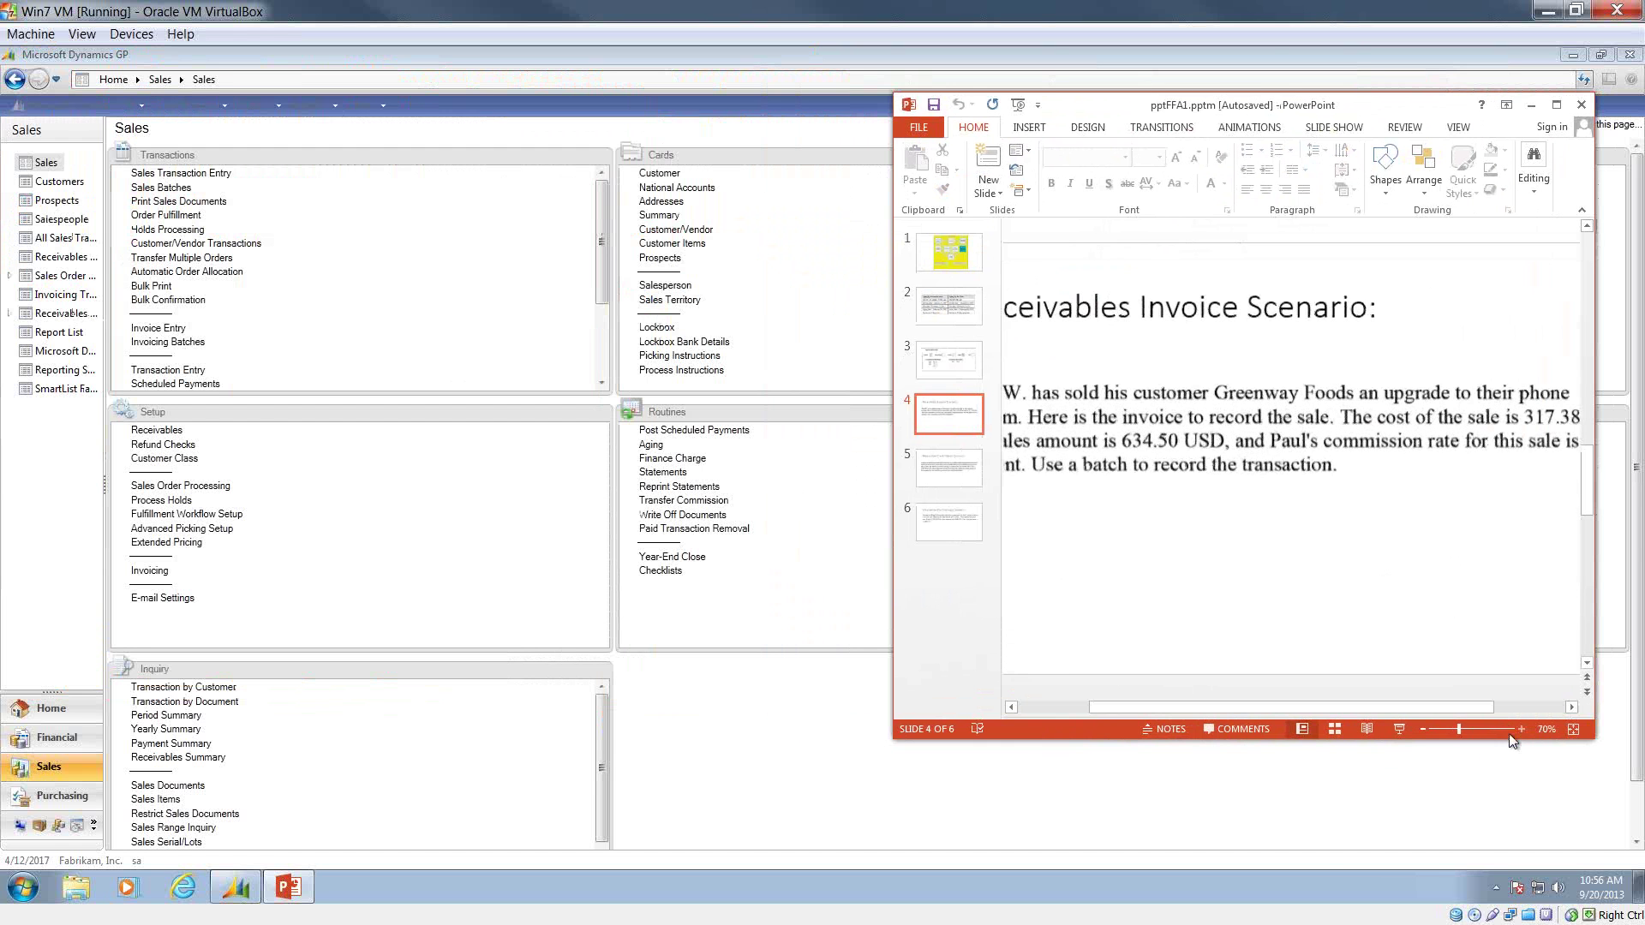
left_click(1014, 706)
left_click(1014, 706)
left_click(1013, 706)
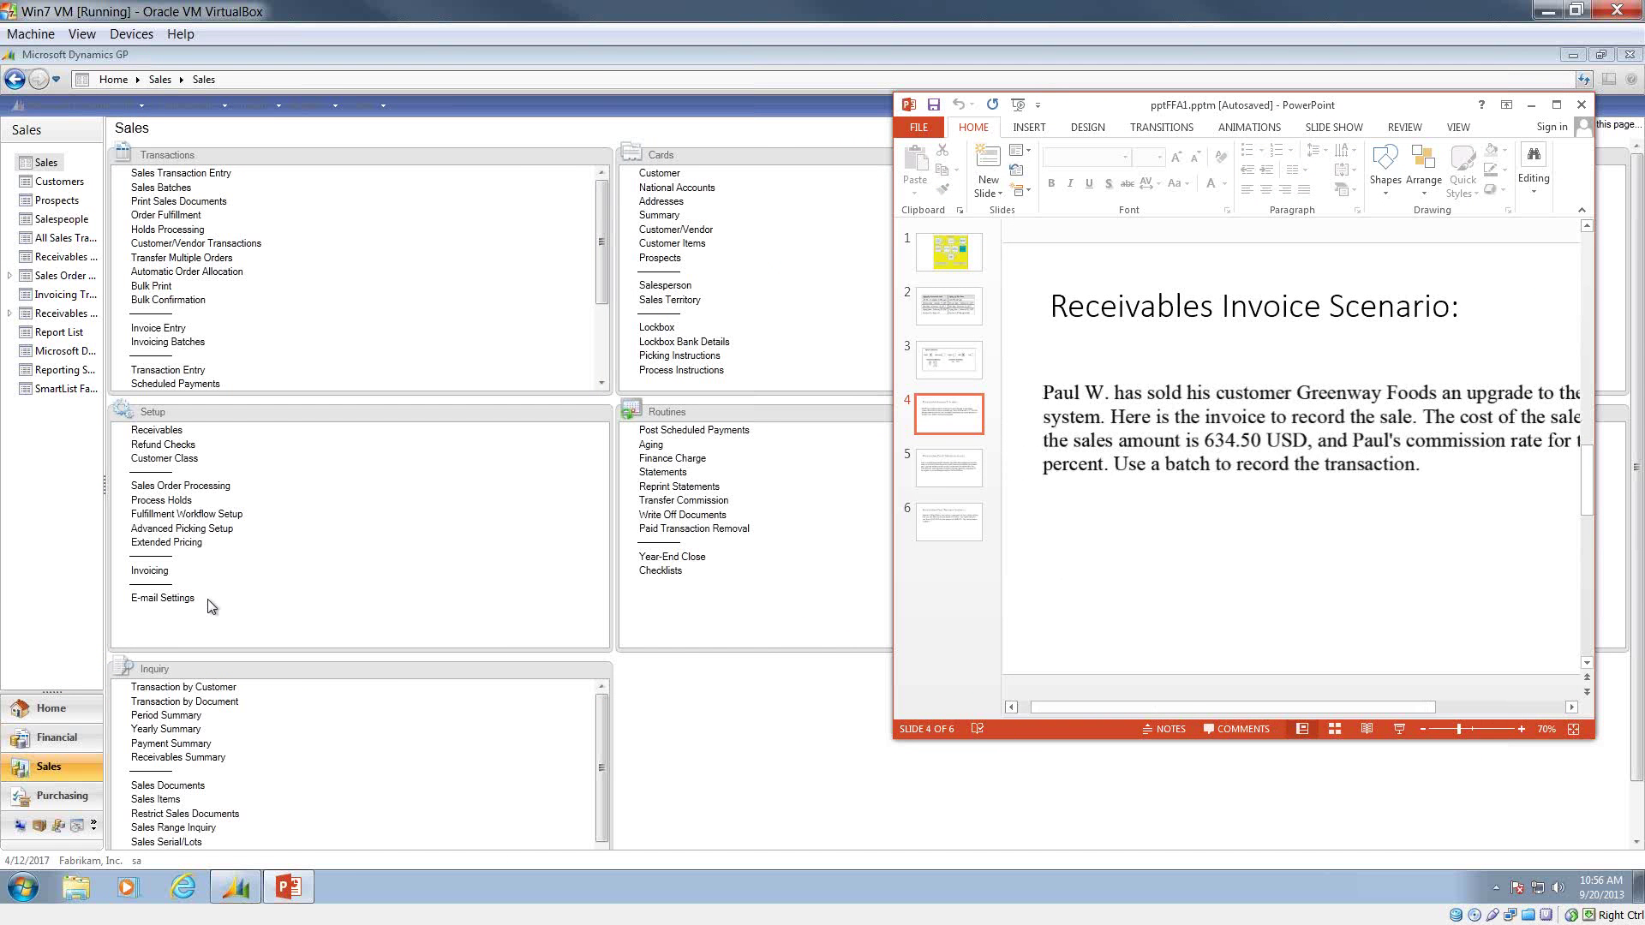
Open a blank Receivables Transaction Entry in Dynamics GP and widen the PowerPoint window beside it so the scenario text stays readable.
left_click(213, 180)
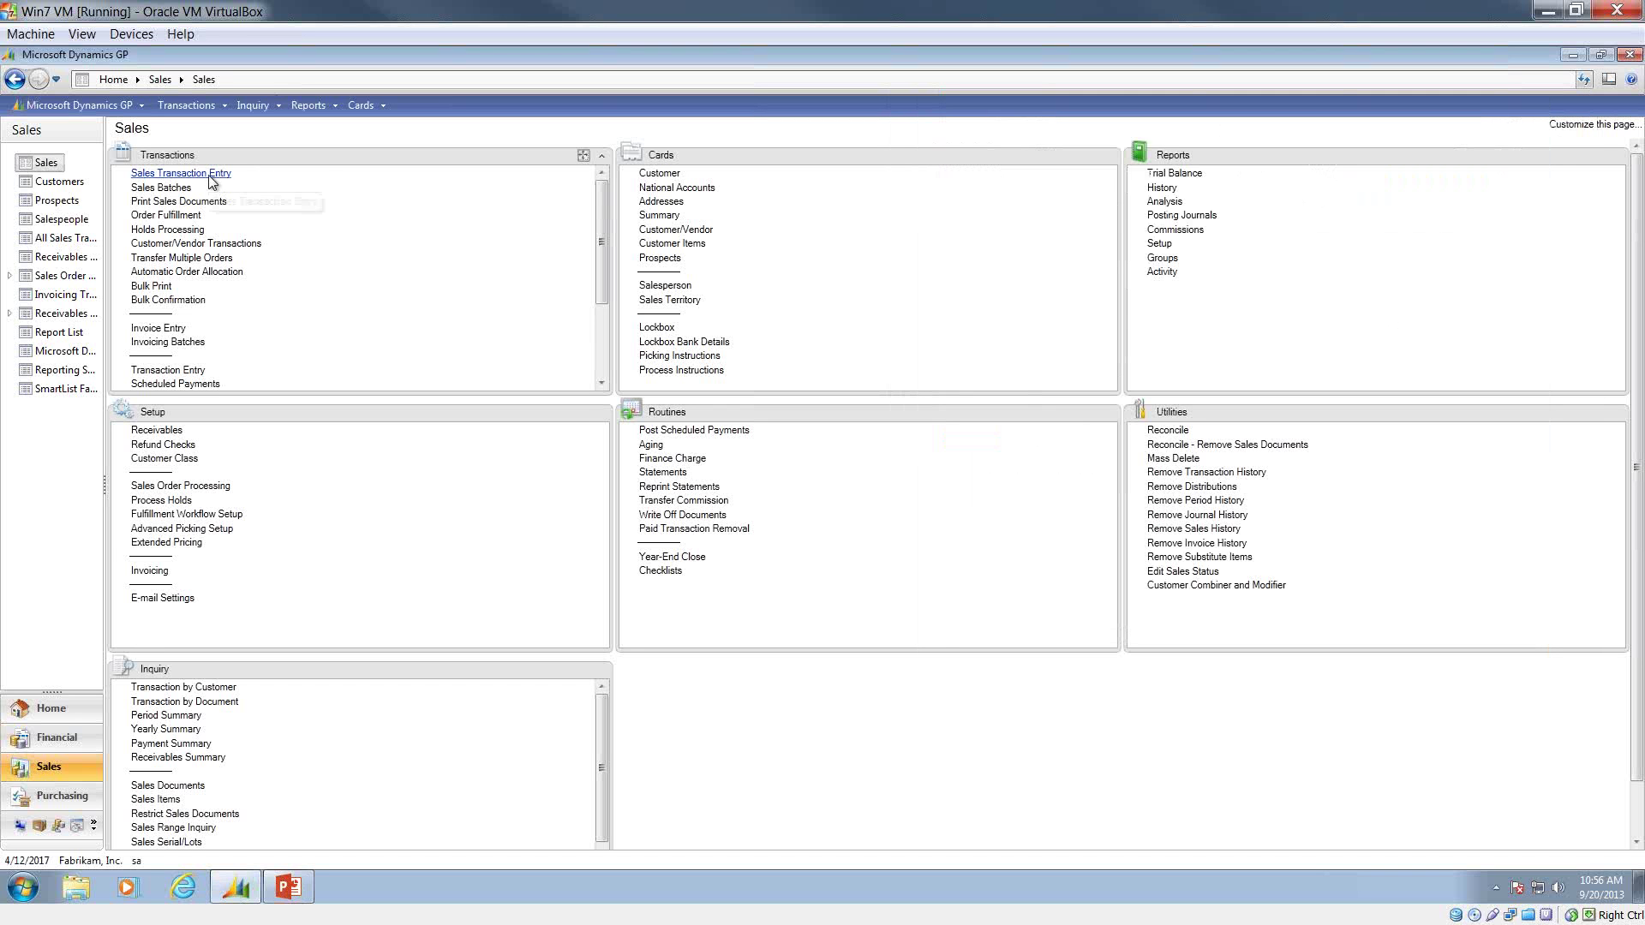
left_click(186, 377)
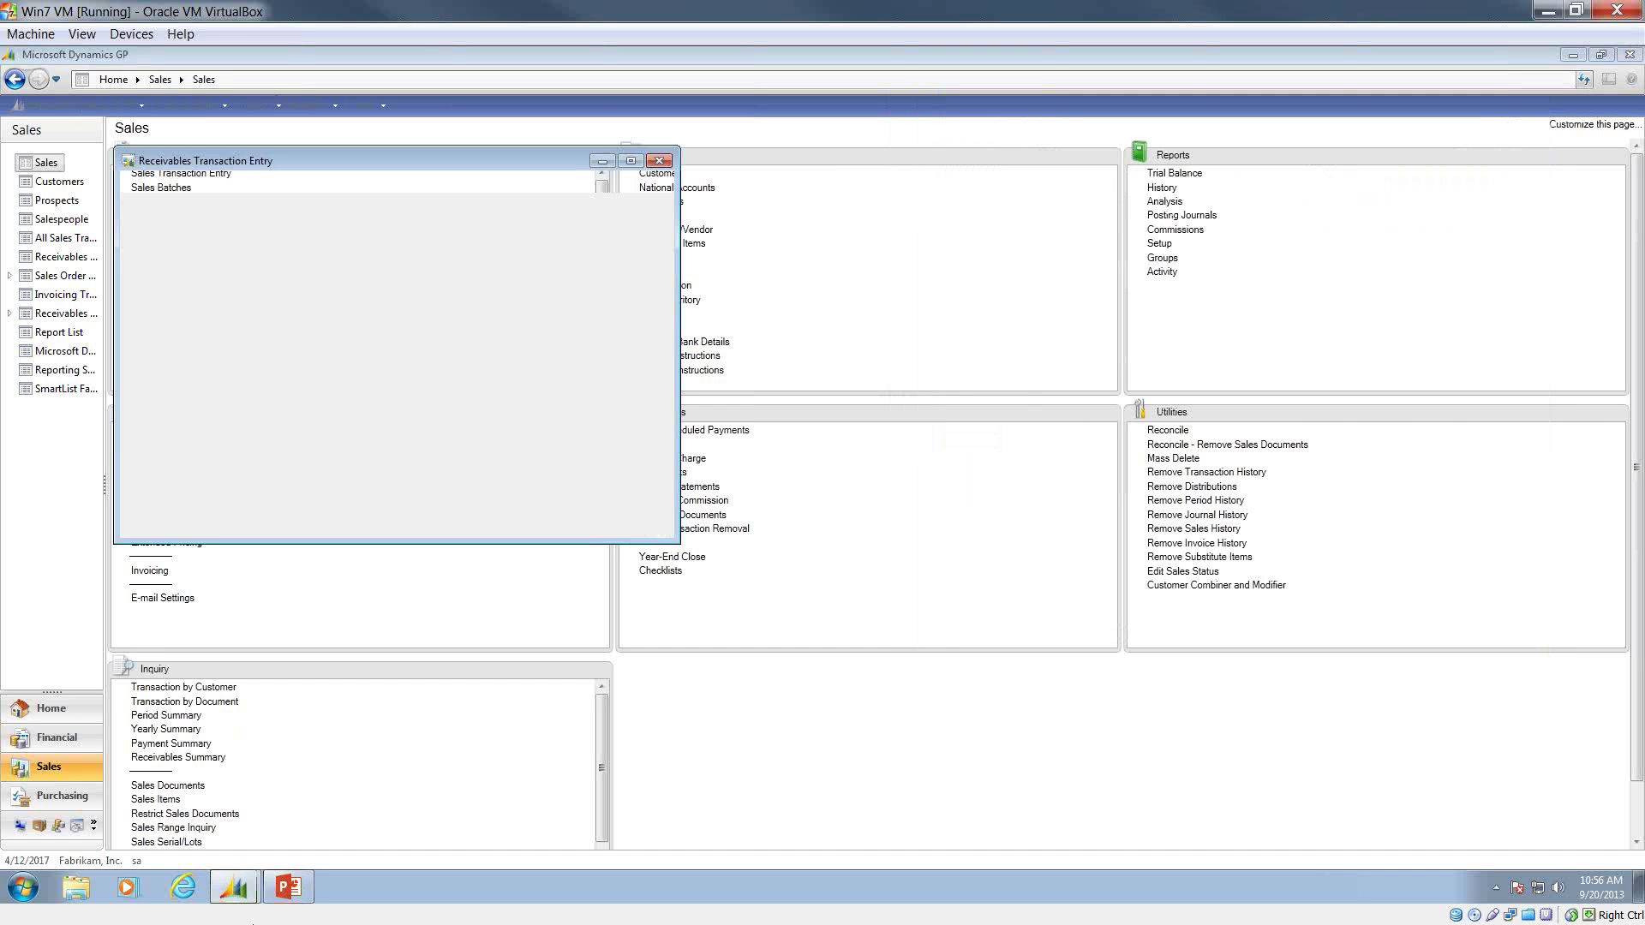
key("alt+Tab")
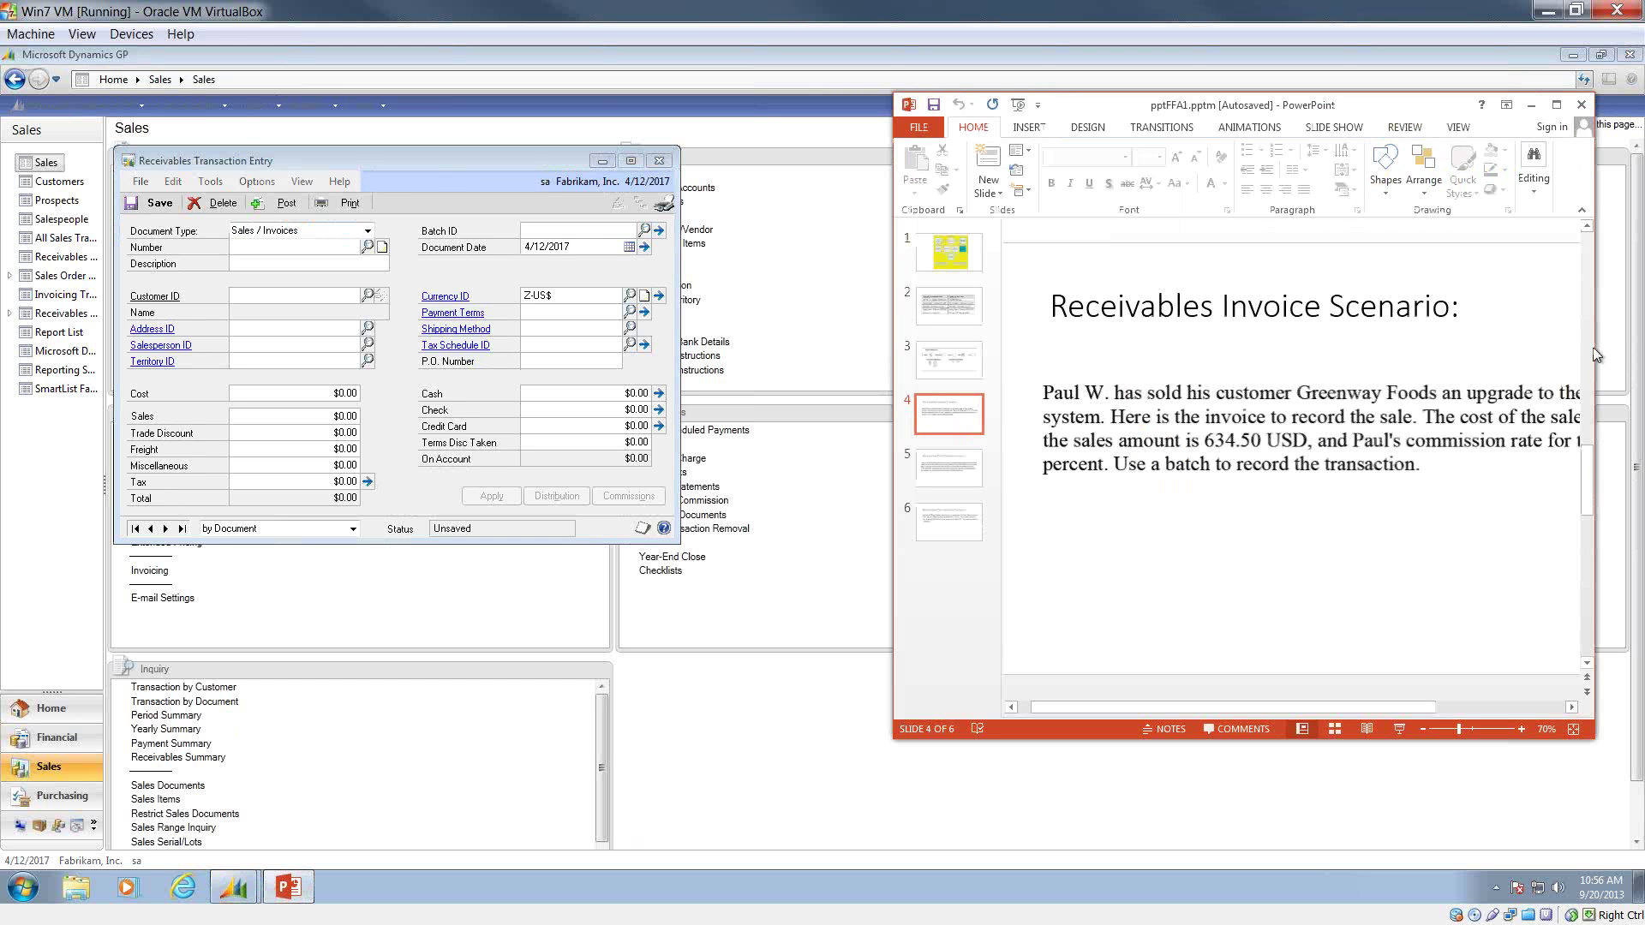
left_click_drag(1594, 352, 1642, 353)
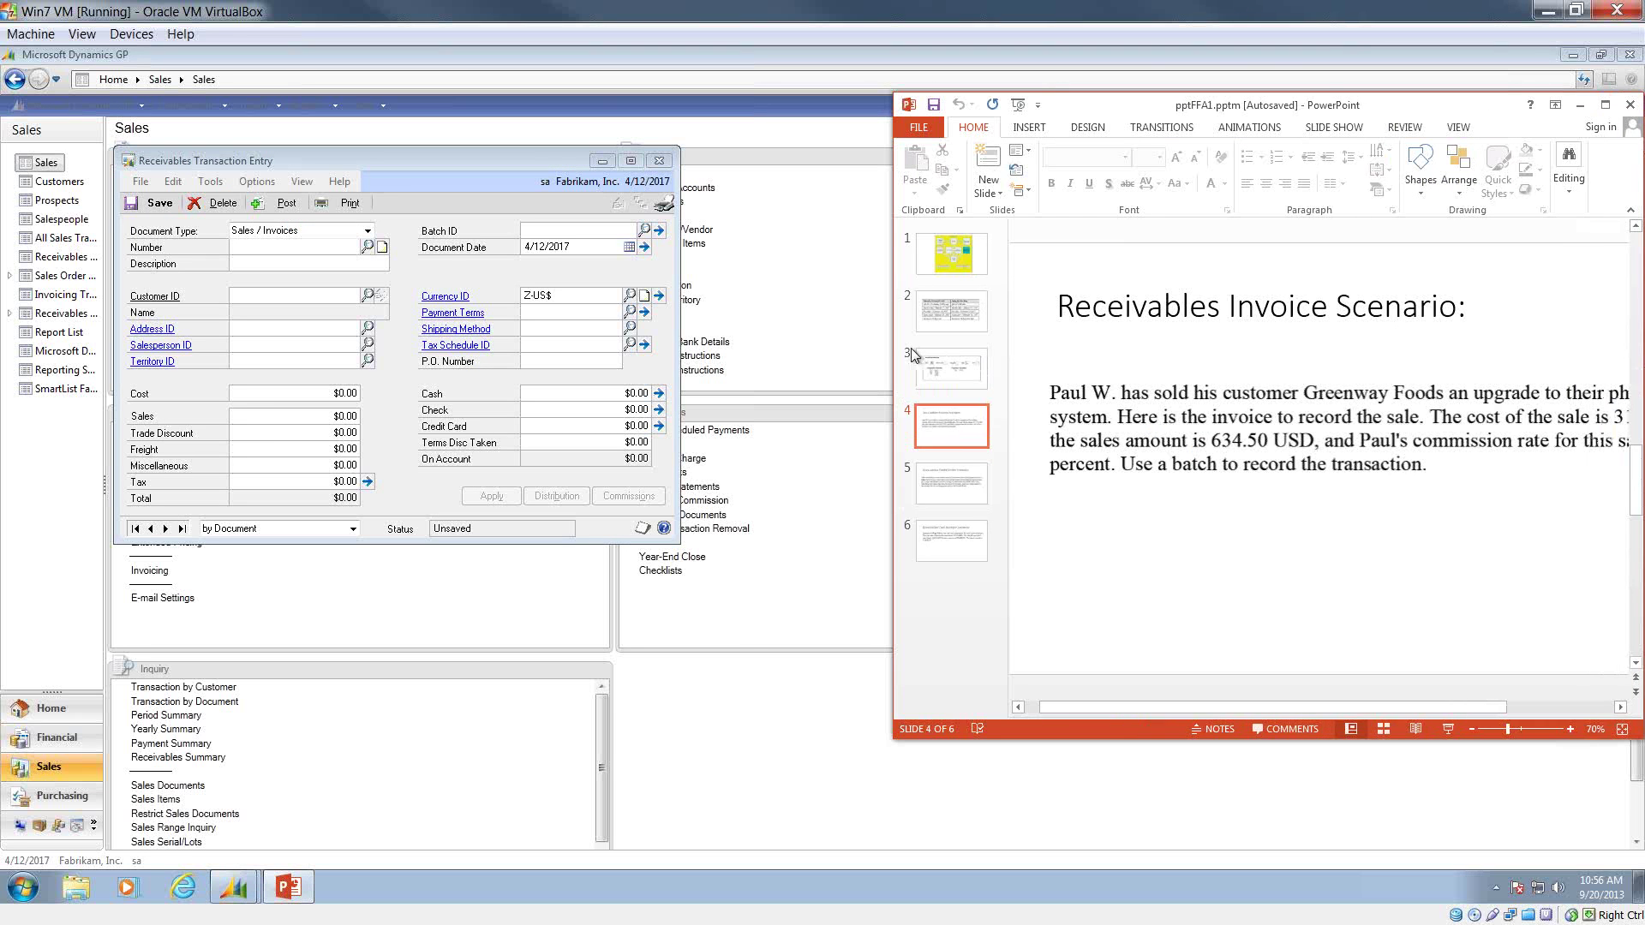
left_click_drag(890, 351, 739, 334)
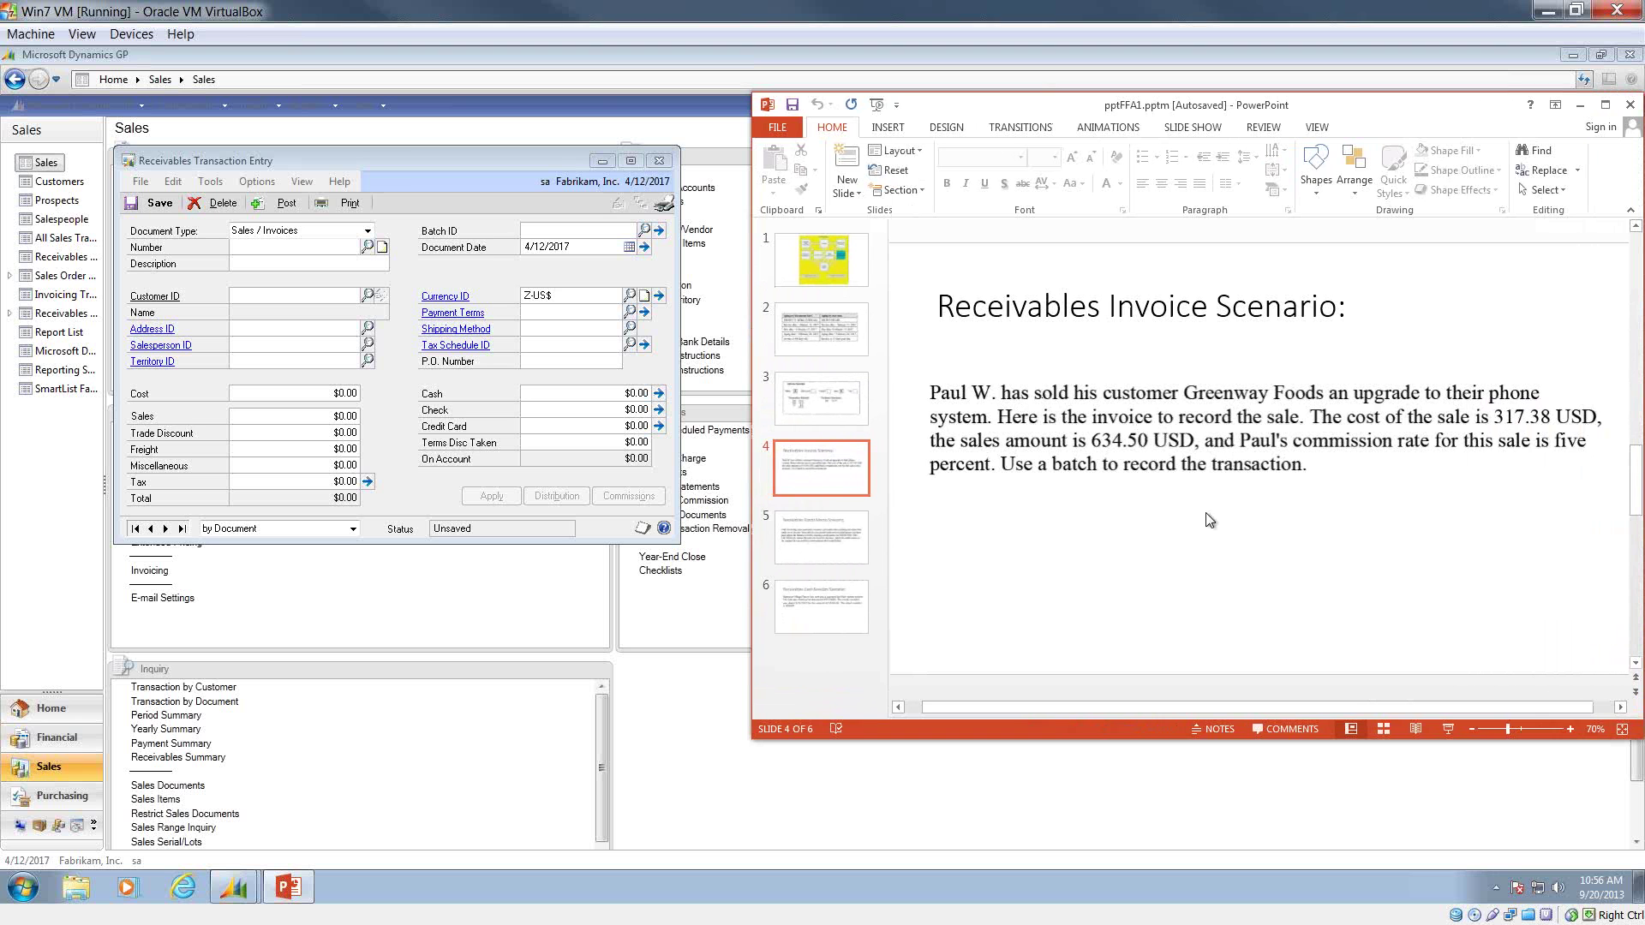
Start a new sales invoice described as "Upgrade to phone system" in batch SDB_092013, keeping the default number and date.
left_click(307, 159)
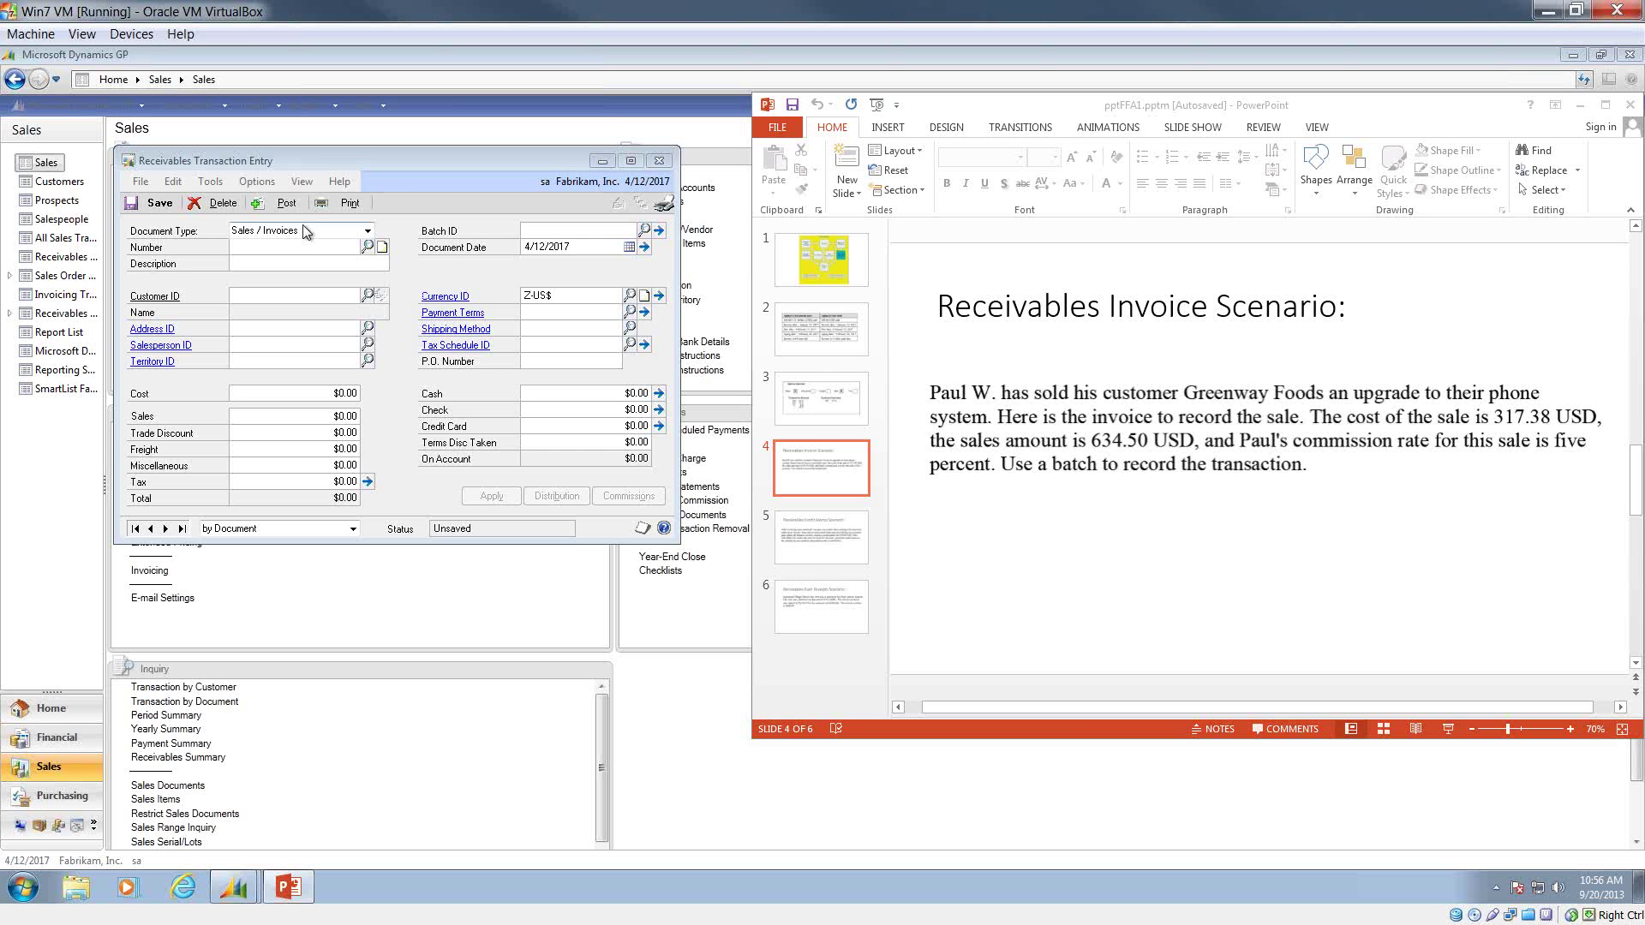
left_click(297, 250)
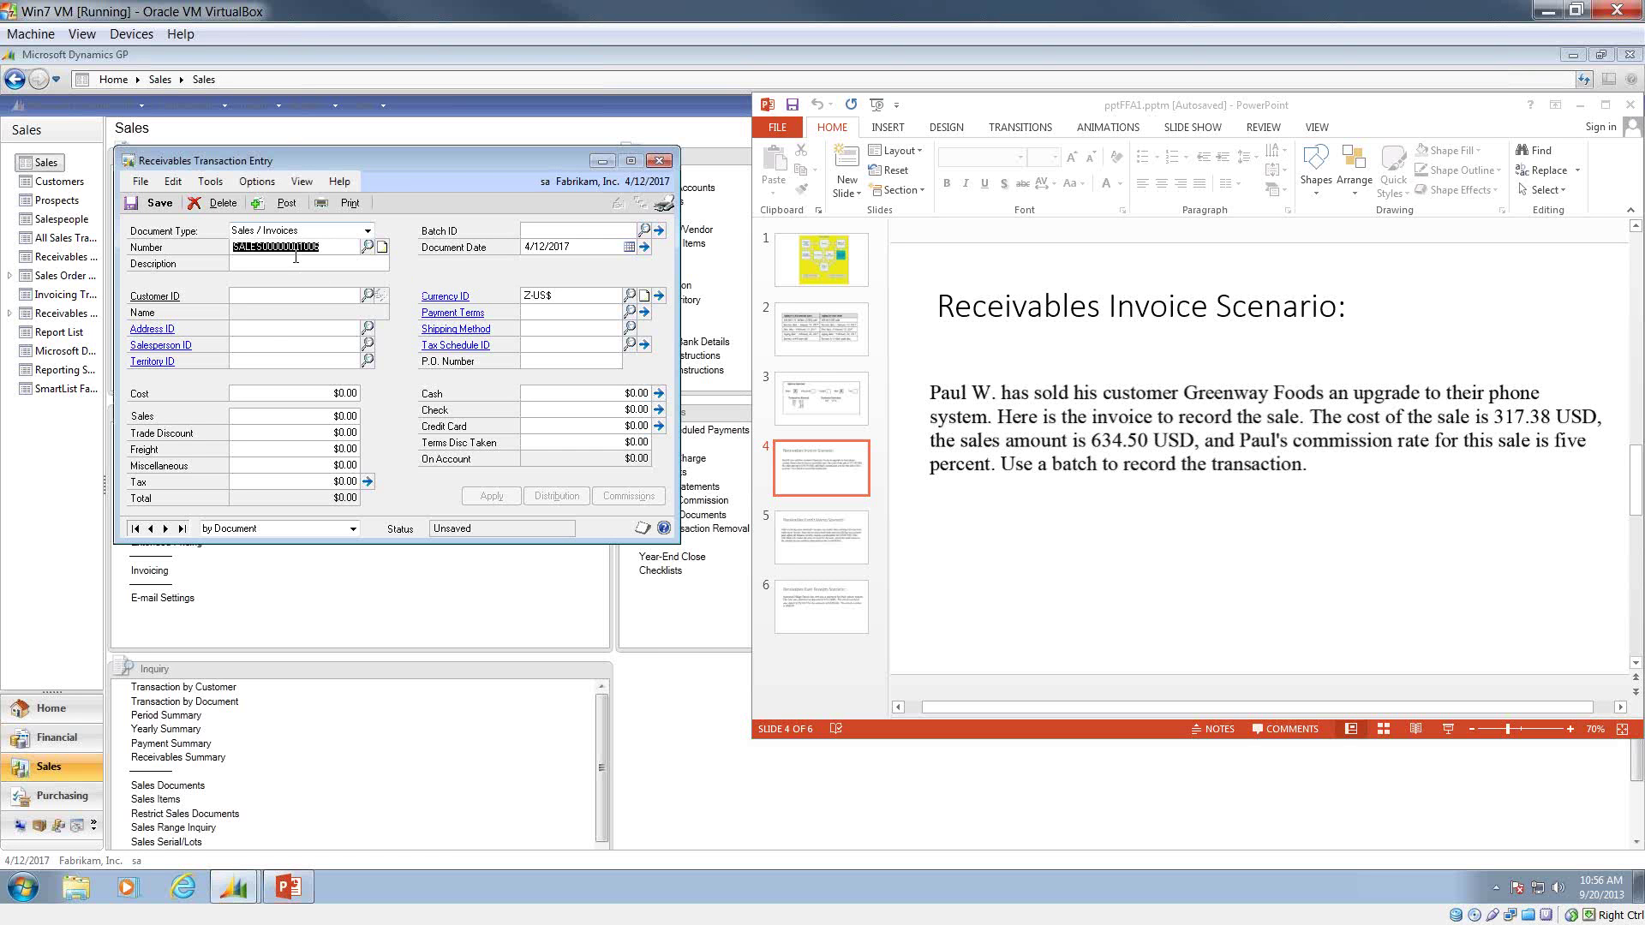
key("Tab")
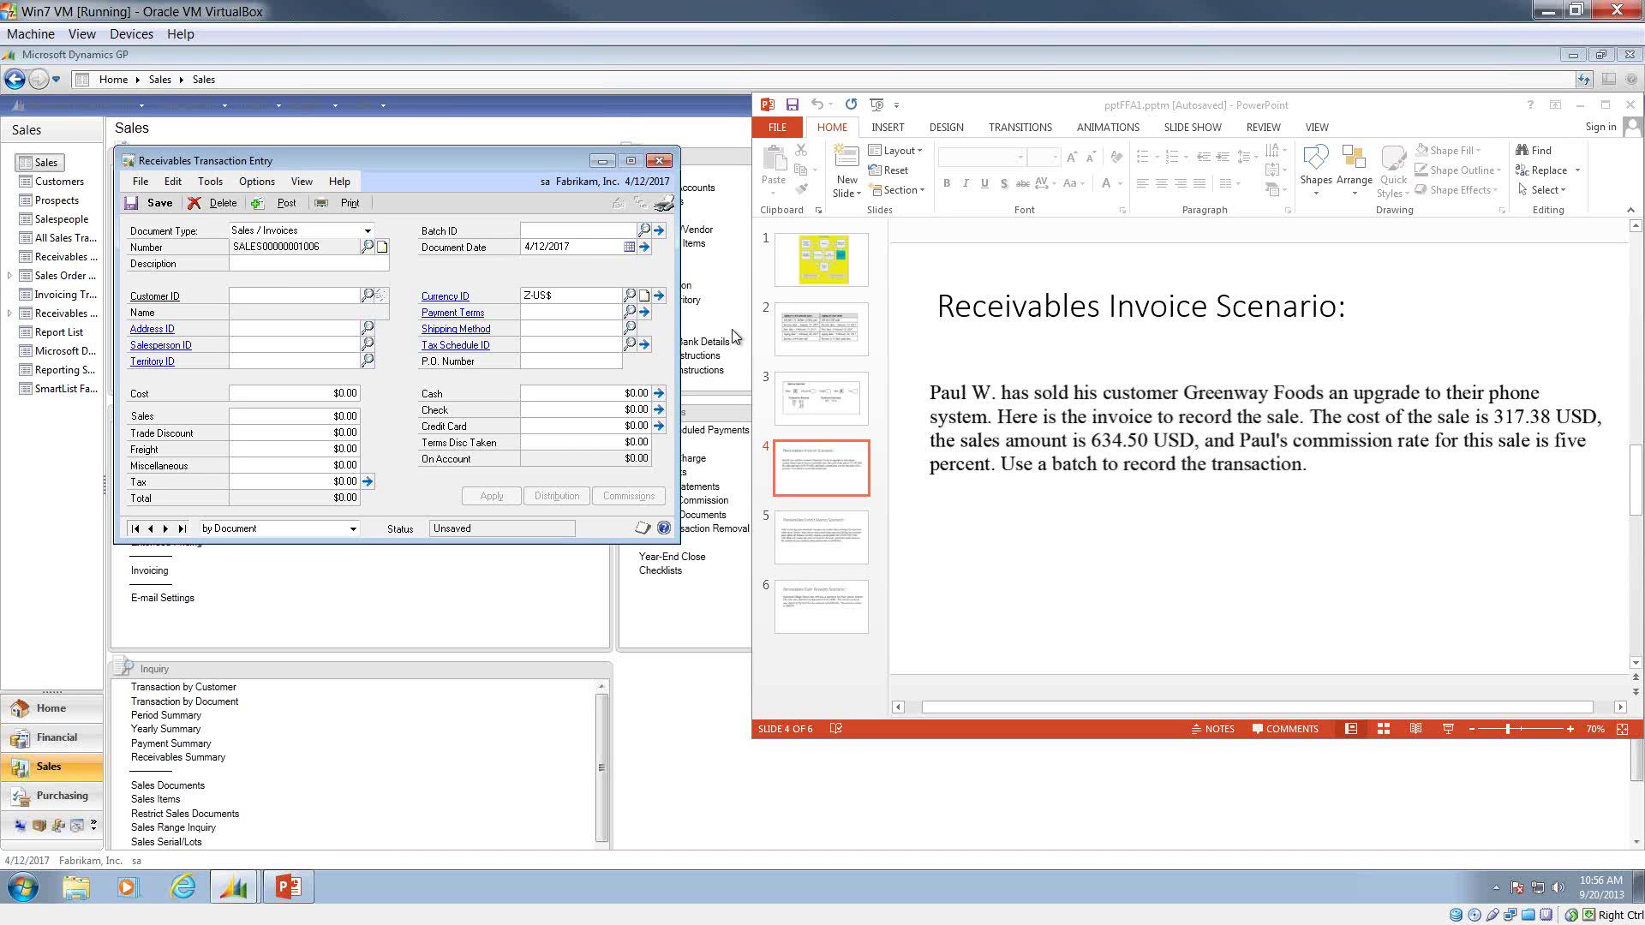
type("Upgrade to thei")
type("phone syste")
type("m")
type("S")
key("Down")
key("Down")
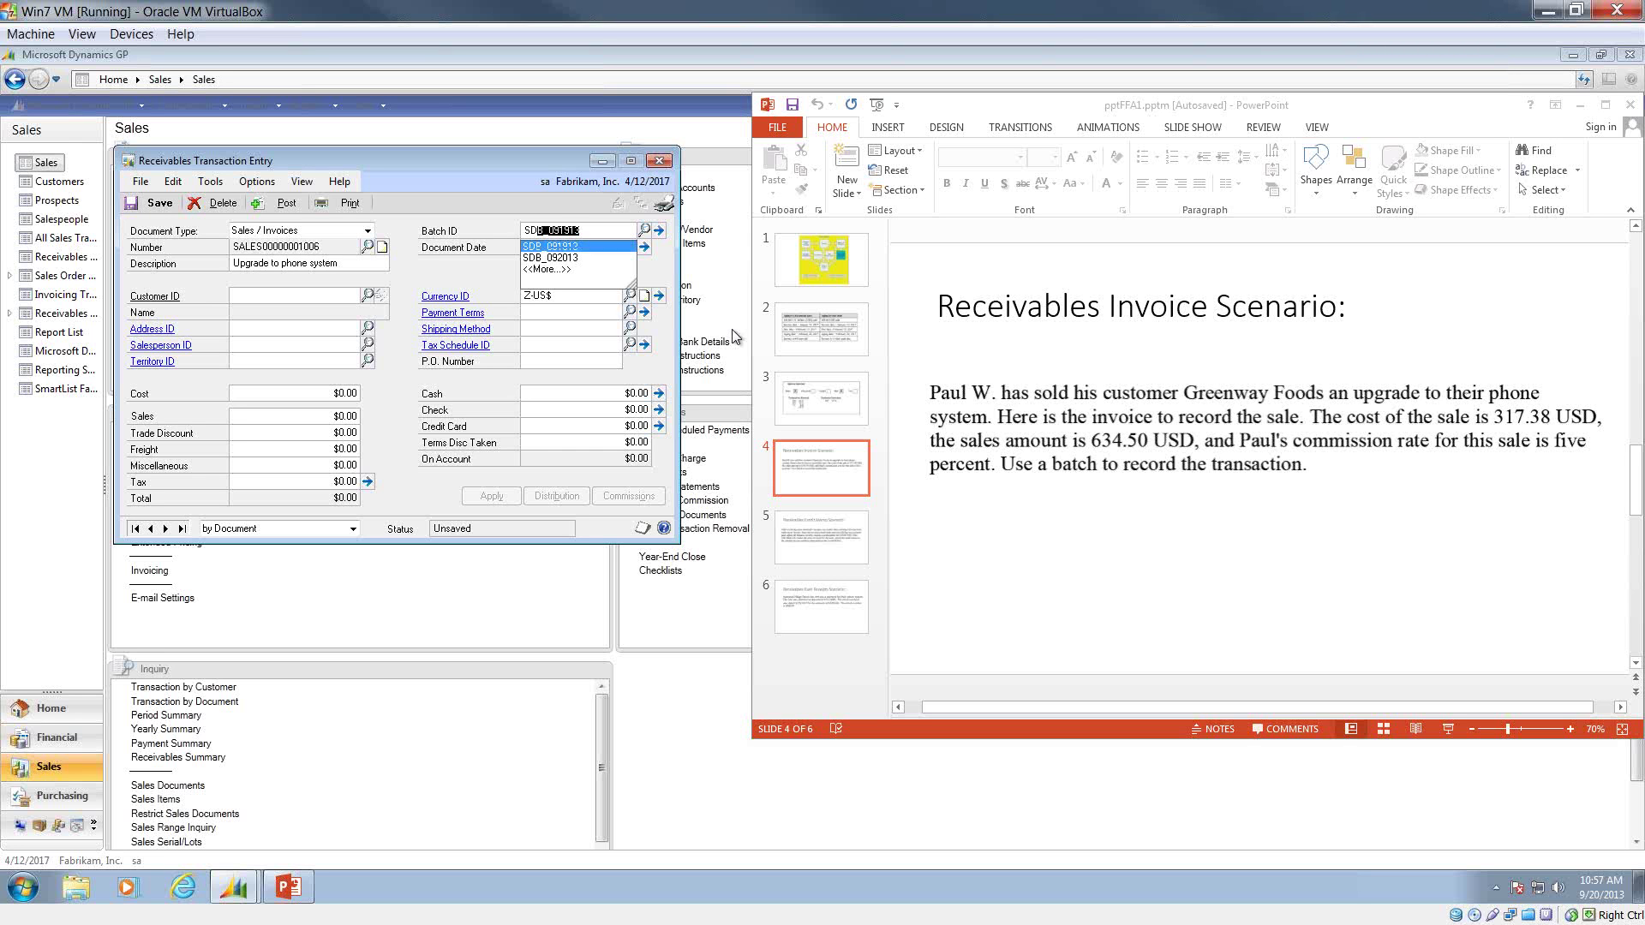
key("Tab")
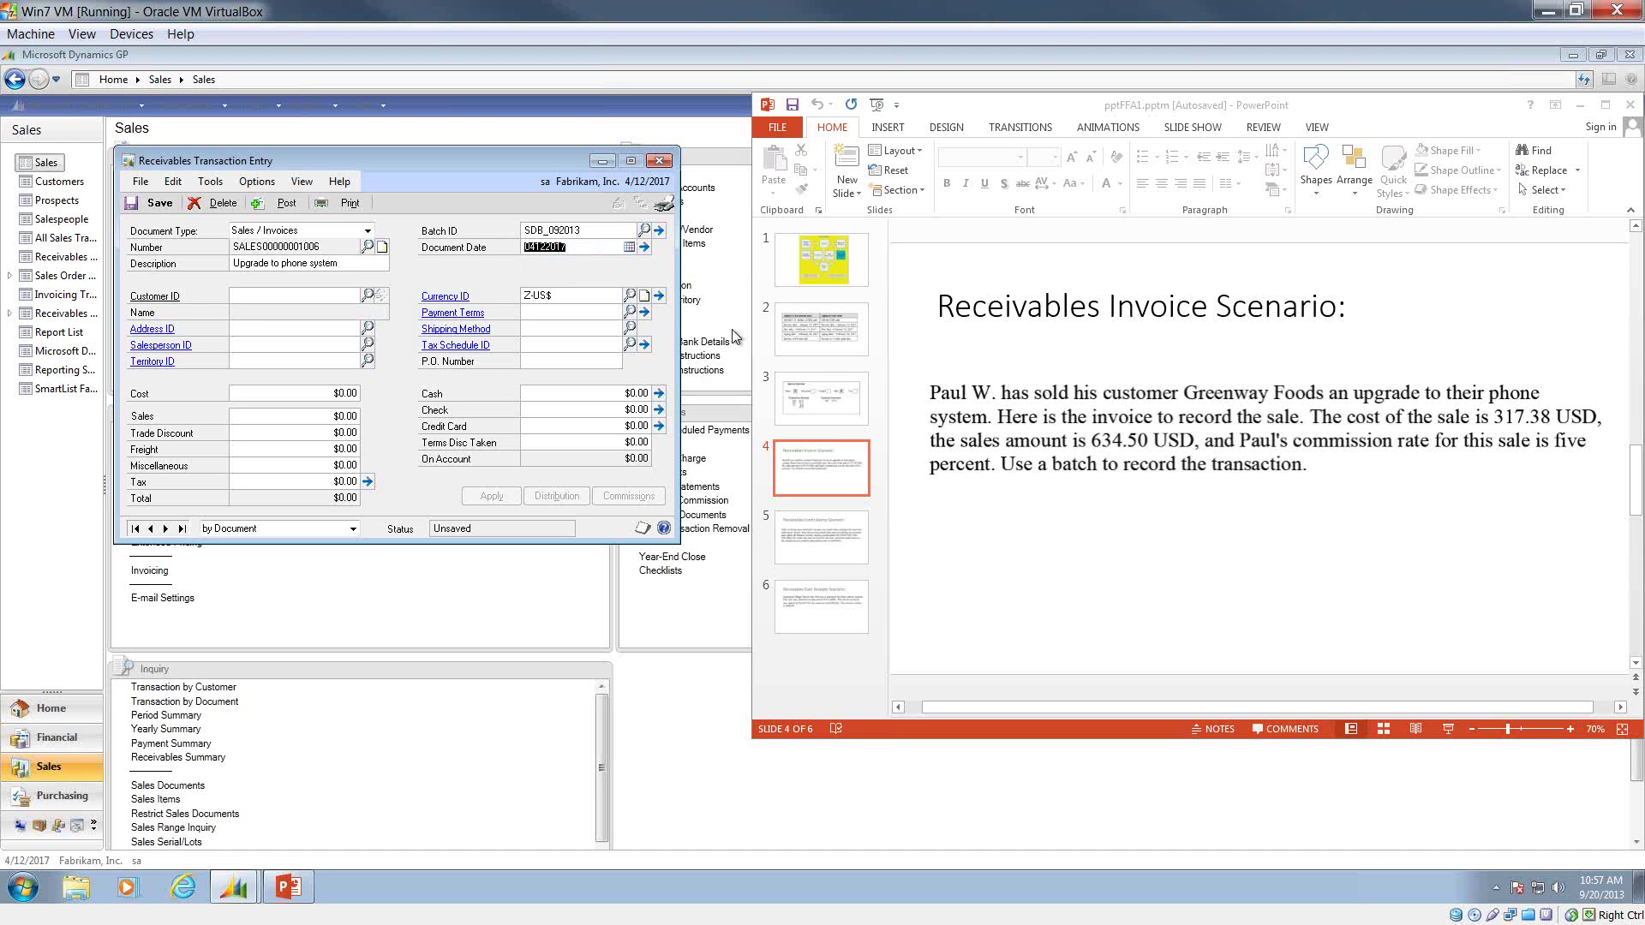
key("Tab")
Look up the customer Greenway Foods and assign it to the invoice.
left_click(369, 299)
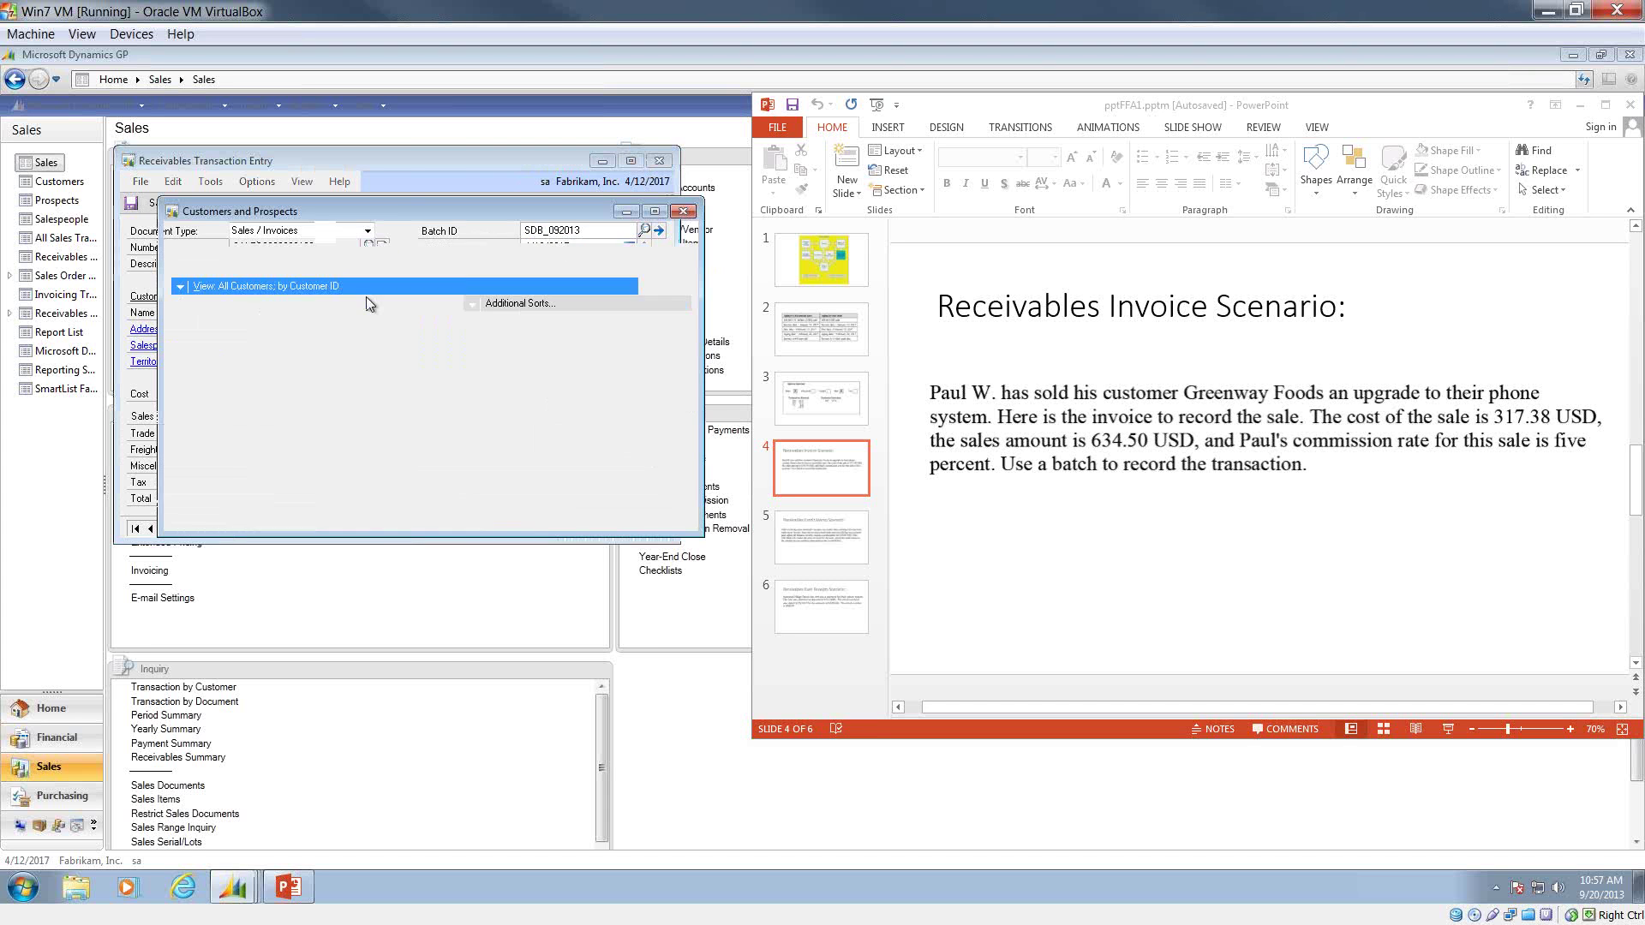
left_click(672, 214)
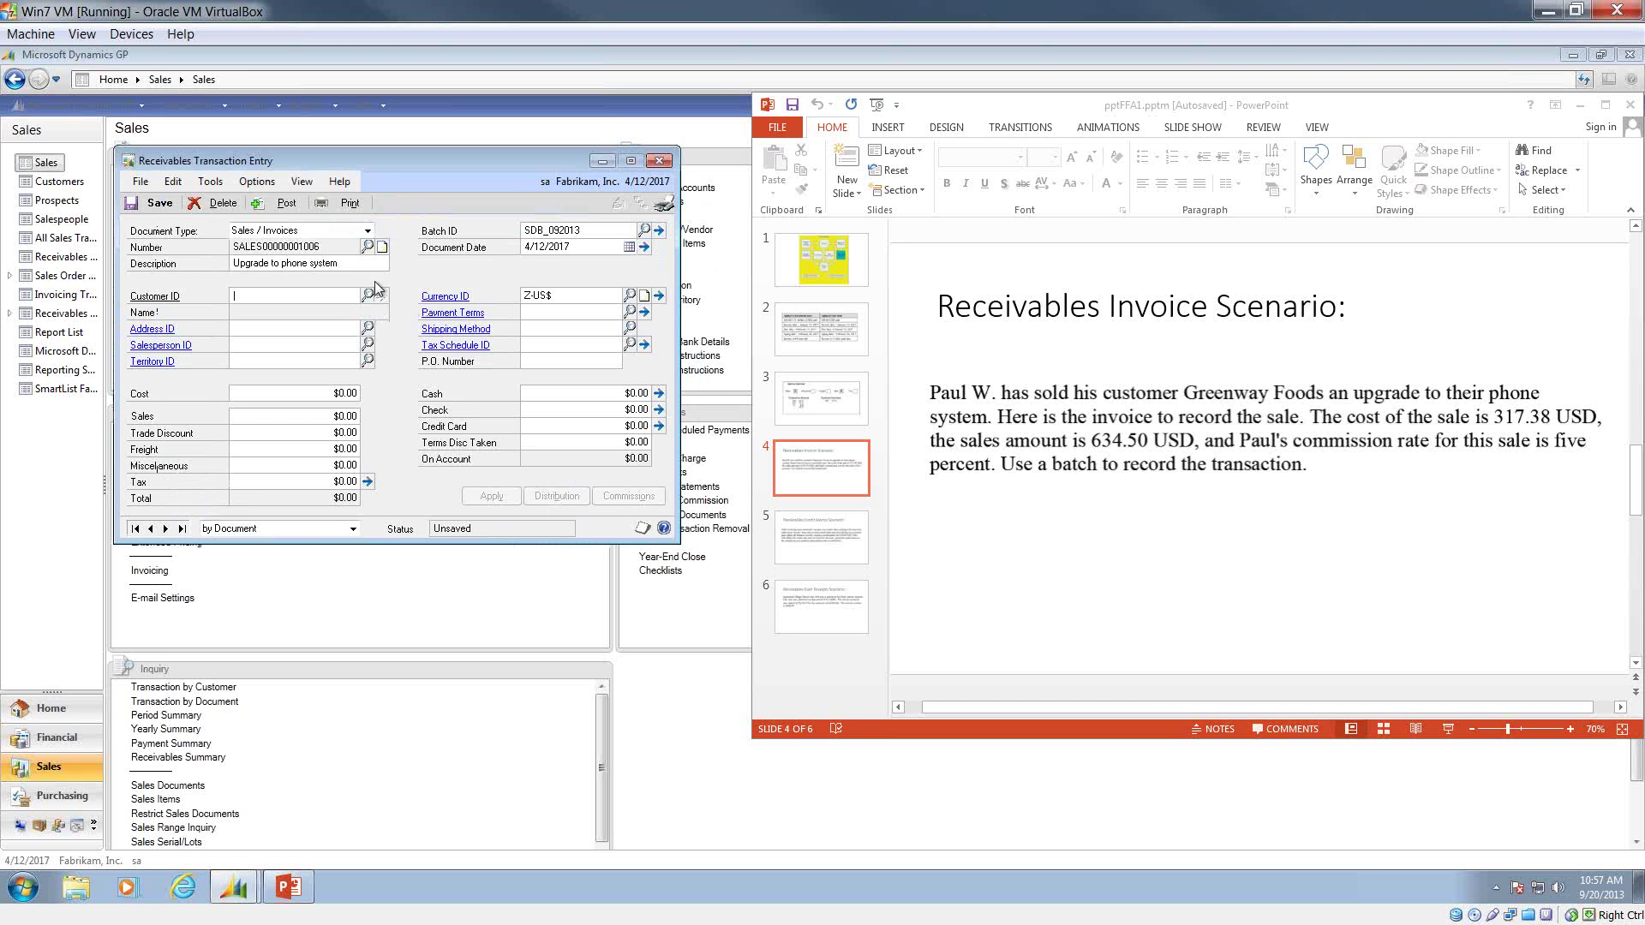
left_click(368, 299)
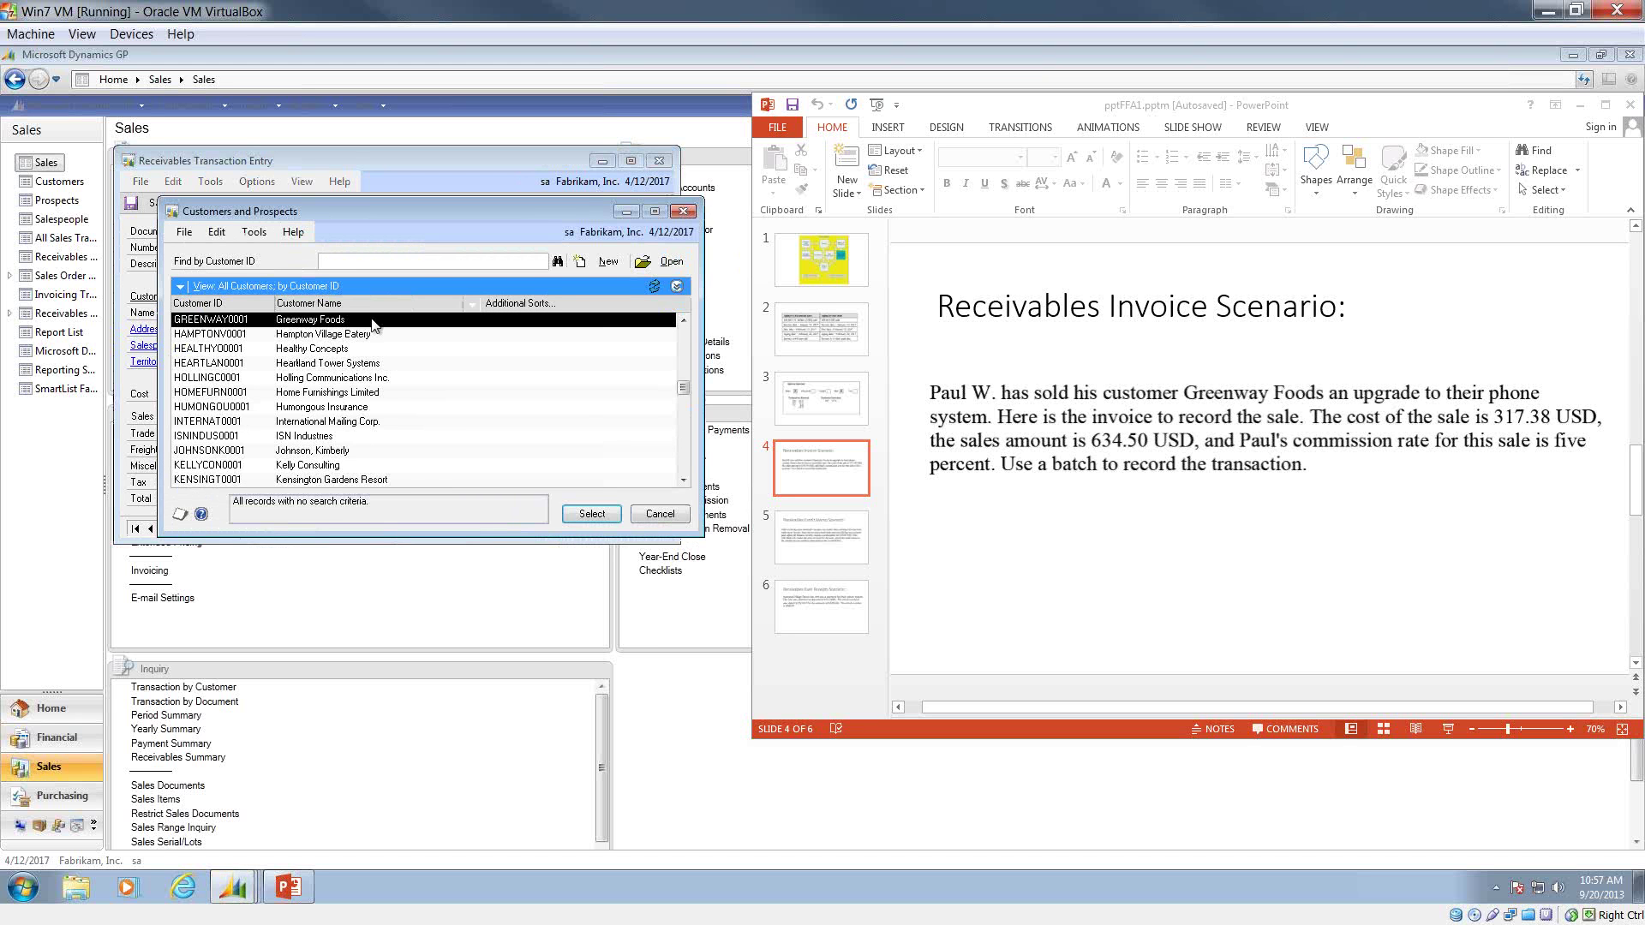
double_click(371, 321)
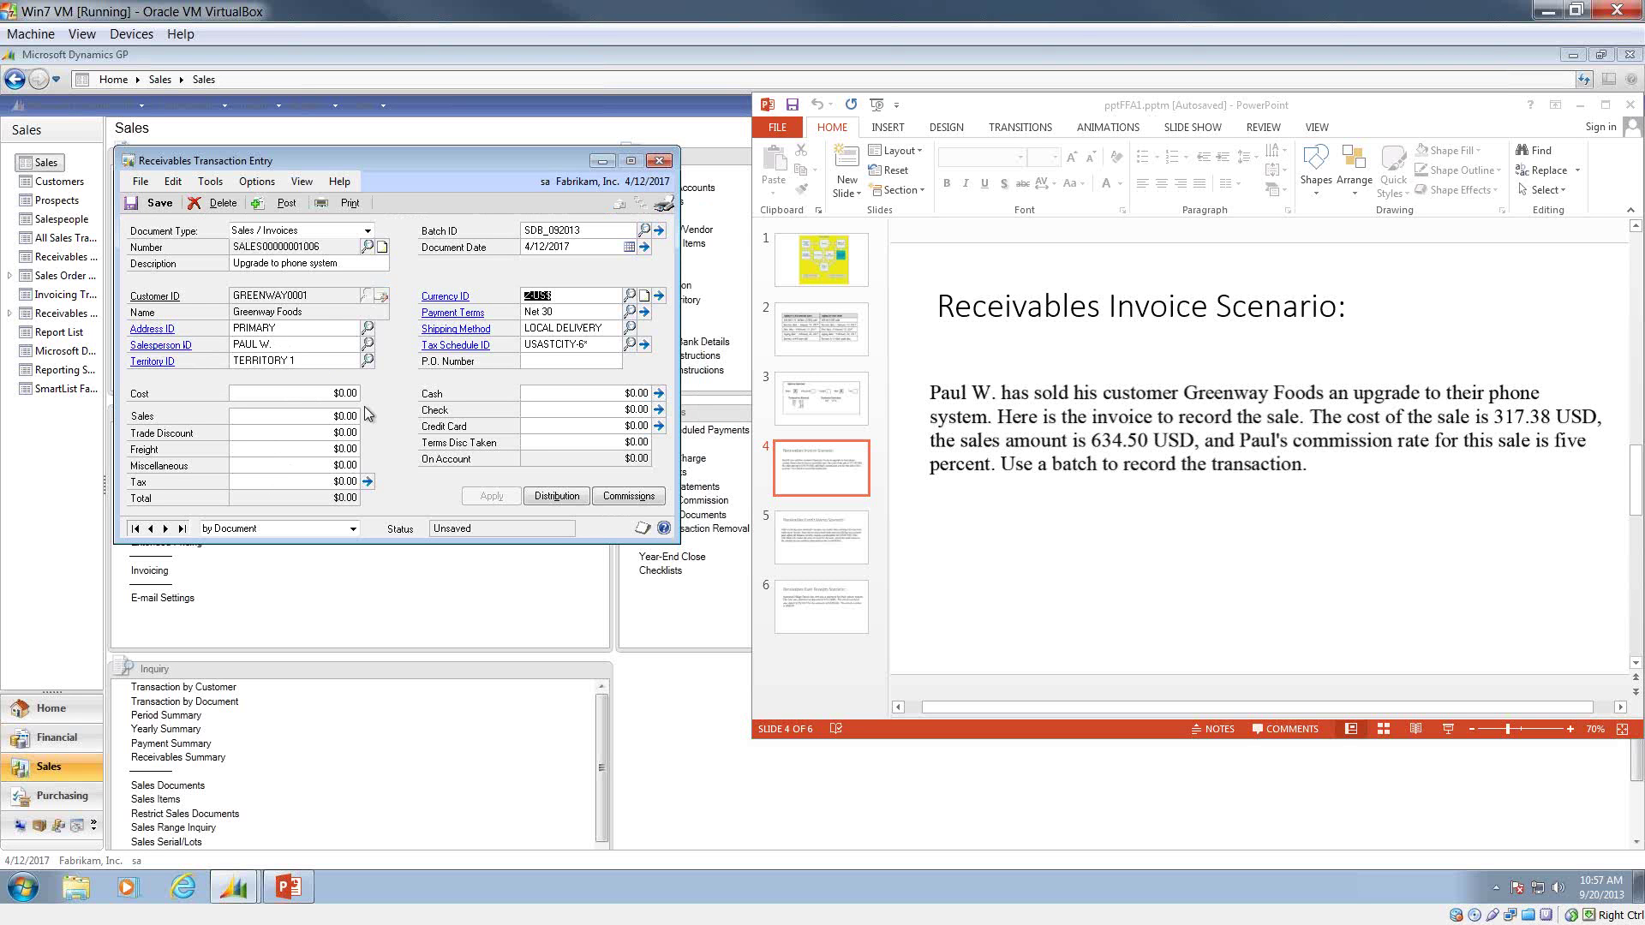
Enter a cost of 317.38 and a sales amount of 634.50 on the invoice, leaving the P.O. number blank.
left_click(551, 359)
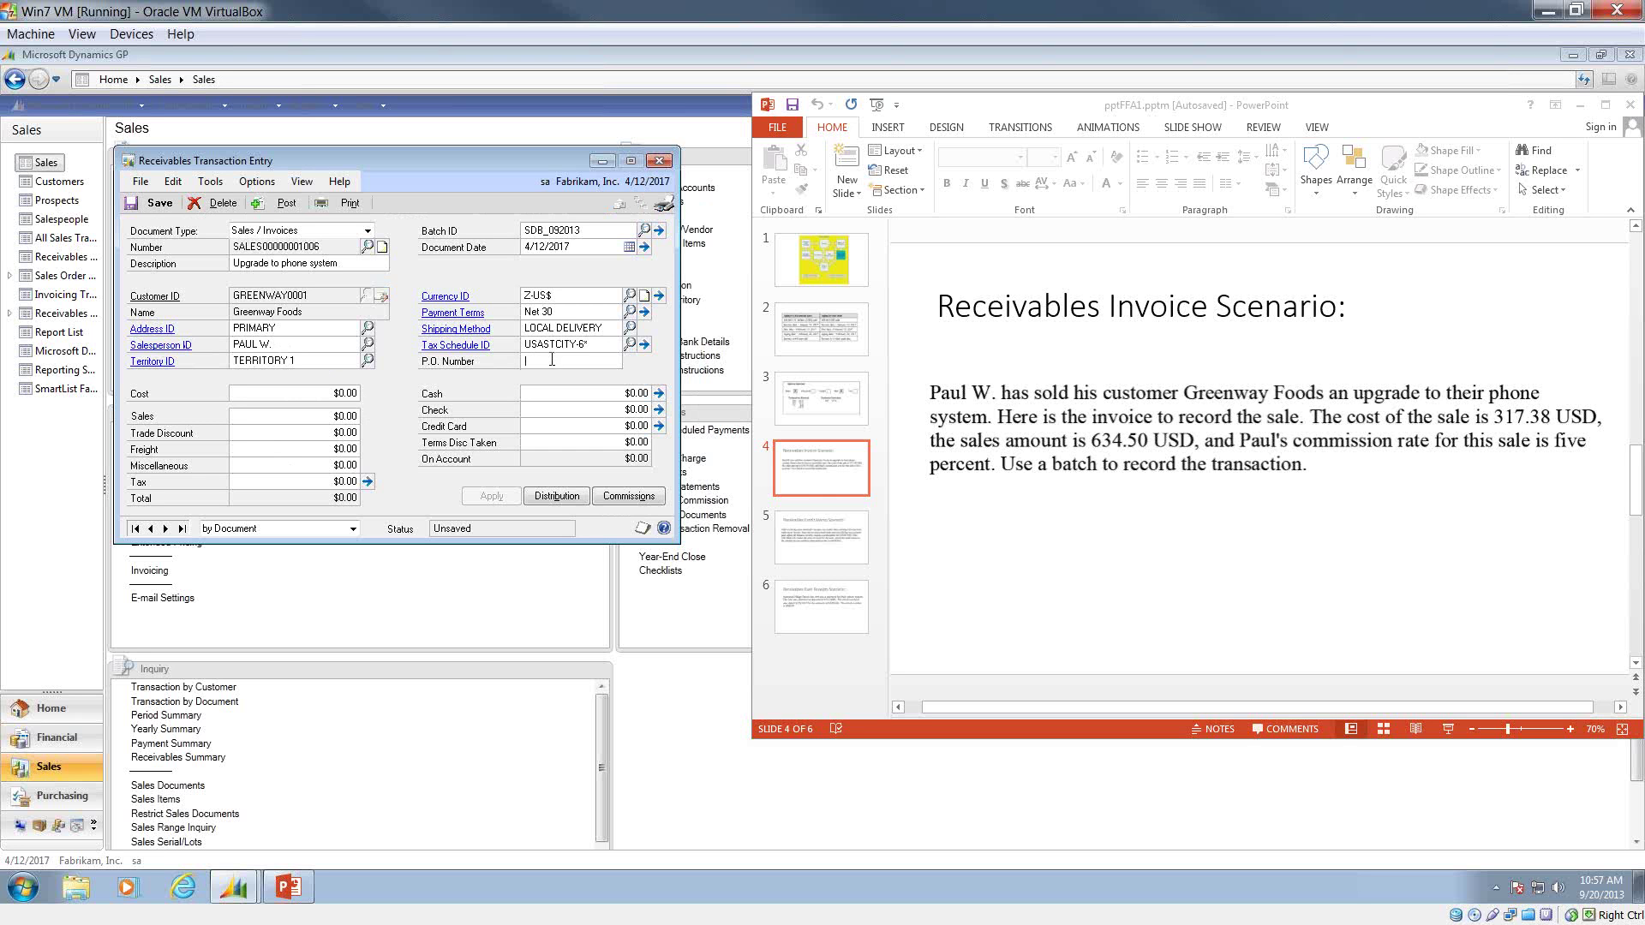
left_click(300, 396)
type("317.38")
key("Tab")
type("634.50")
key("Tab")
key("Tab")
key("Tab")
key("Tab")
key("Tab")
Set the salesperson's commission on the invoice to 5 percent, applied to sales, and accept the commission entry.
left_click(630, 496)
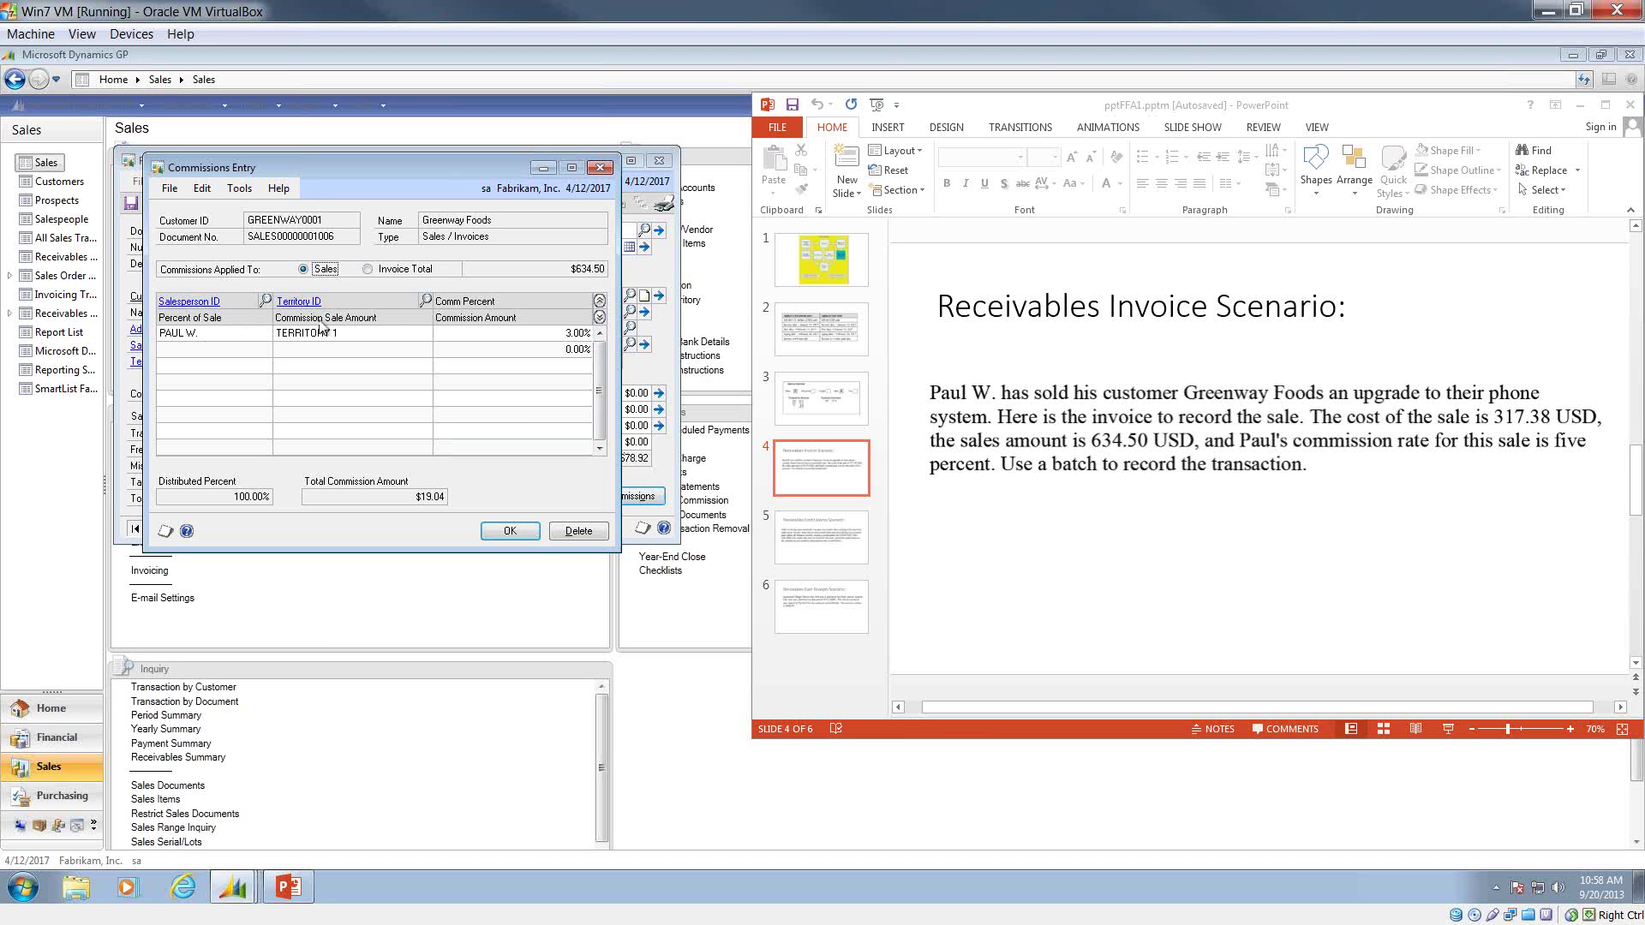
left_click(467, 333)
type("5")
left_click(392, 271)
left_click(316, 271)
left_click(511, 532)
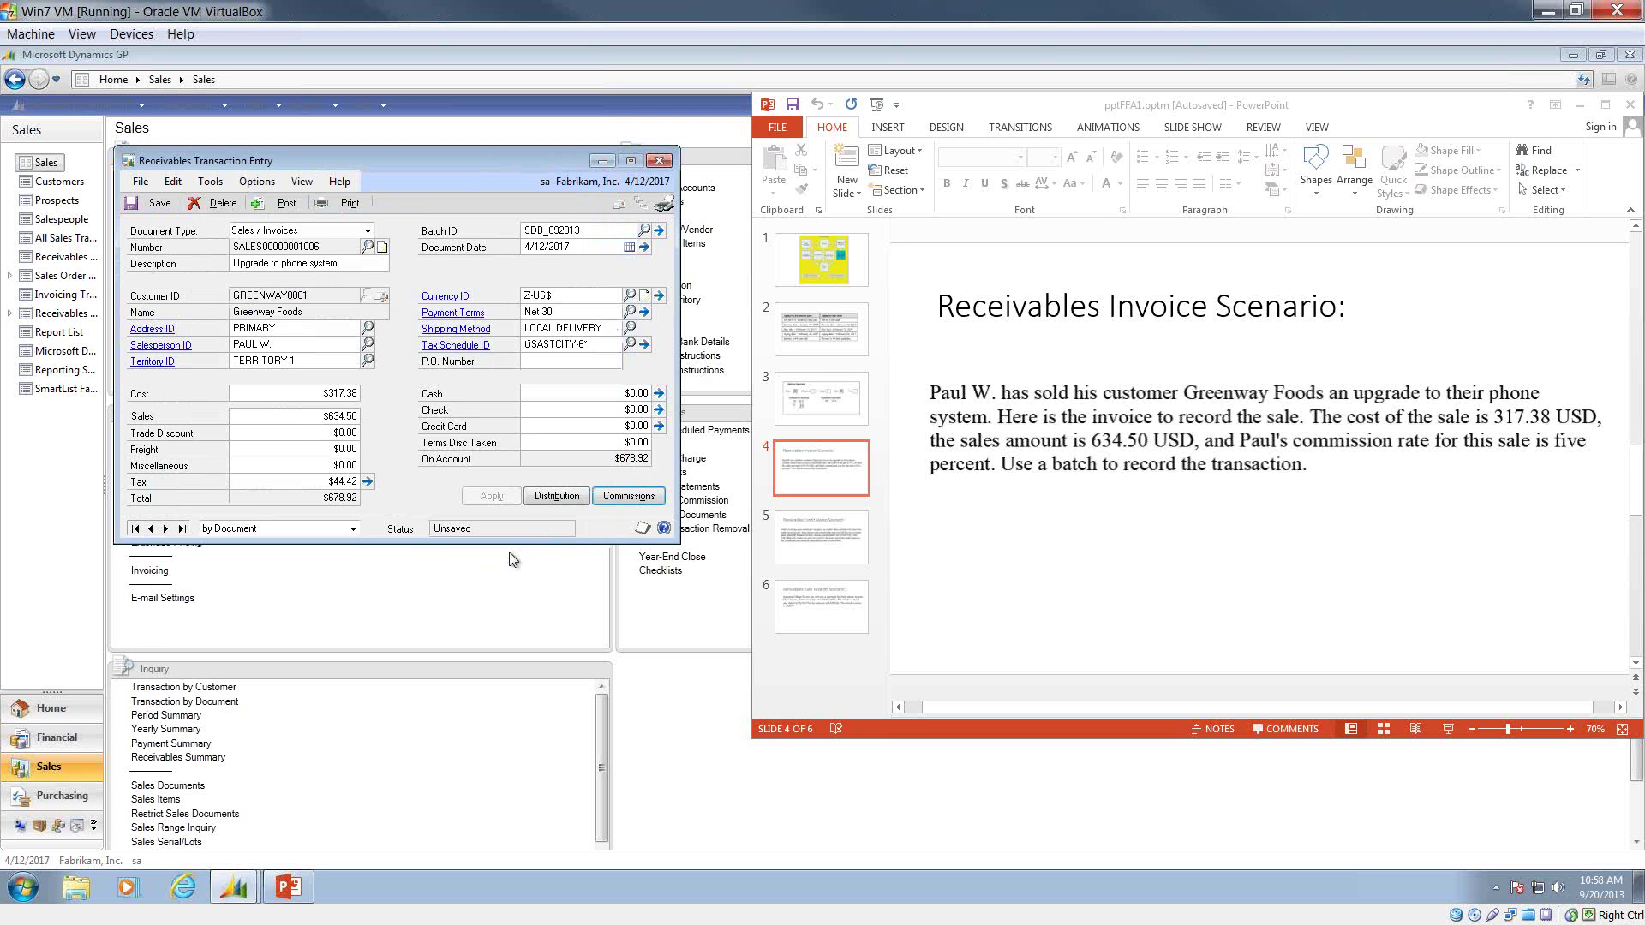
Open the invoice's distributions to examine the accounts, types, debits and credits, and return to the entry.
left_click(551, 496)
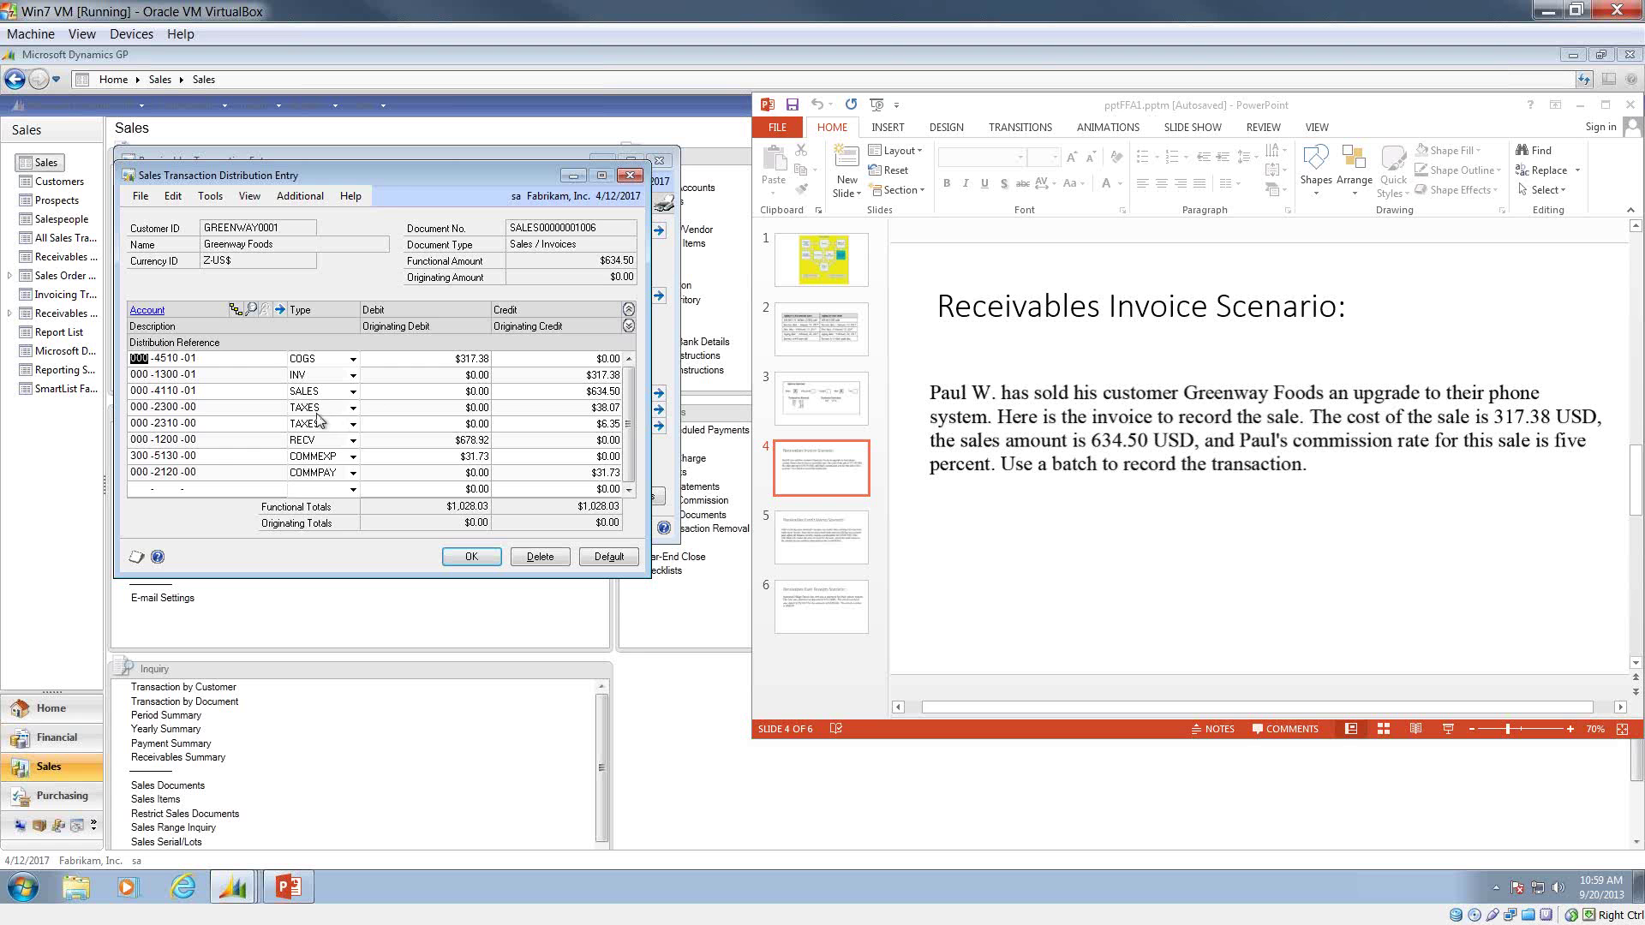
left_click_drag(387, 176, 445, 221)
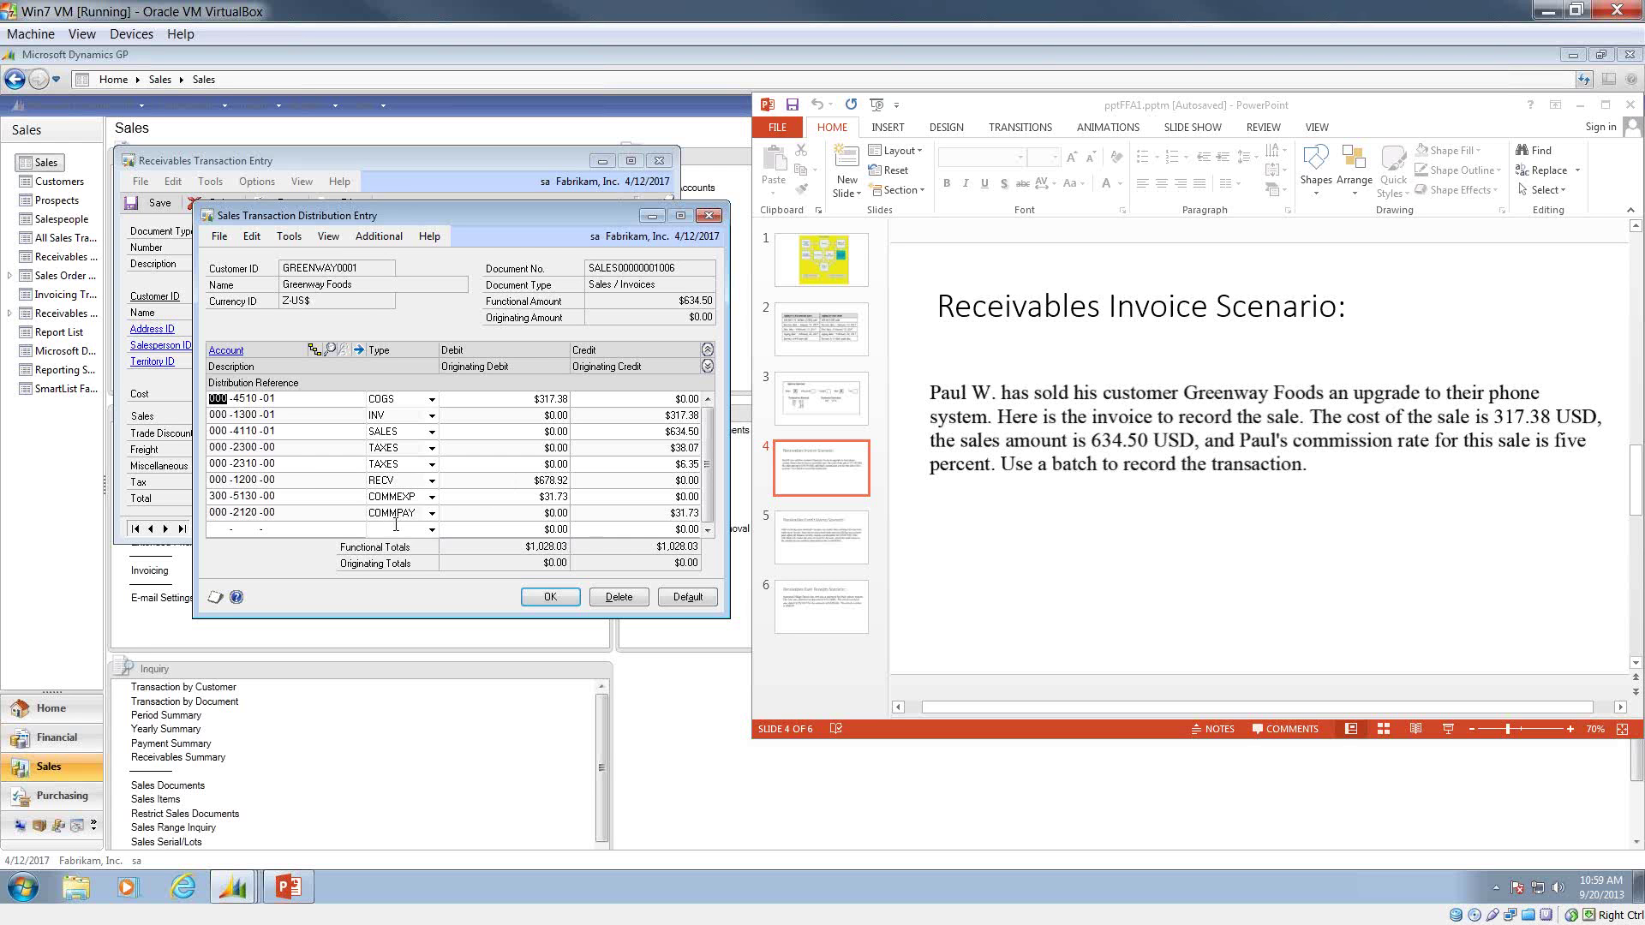
left_click(549, 596)
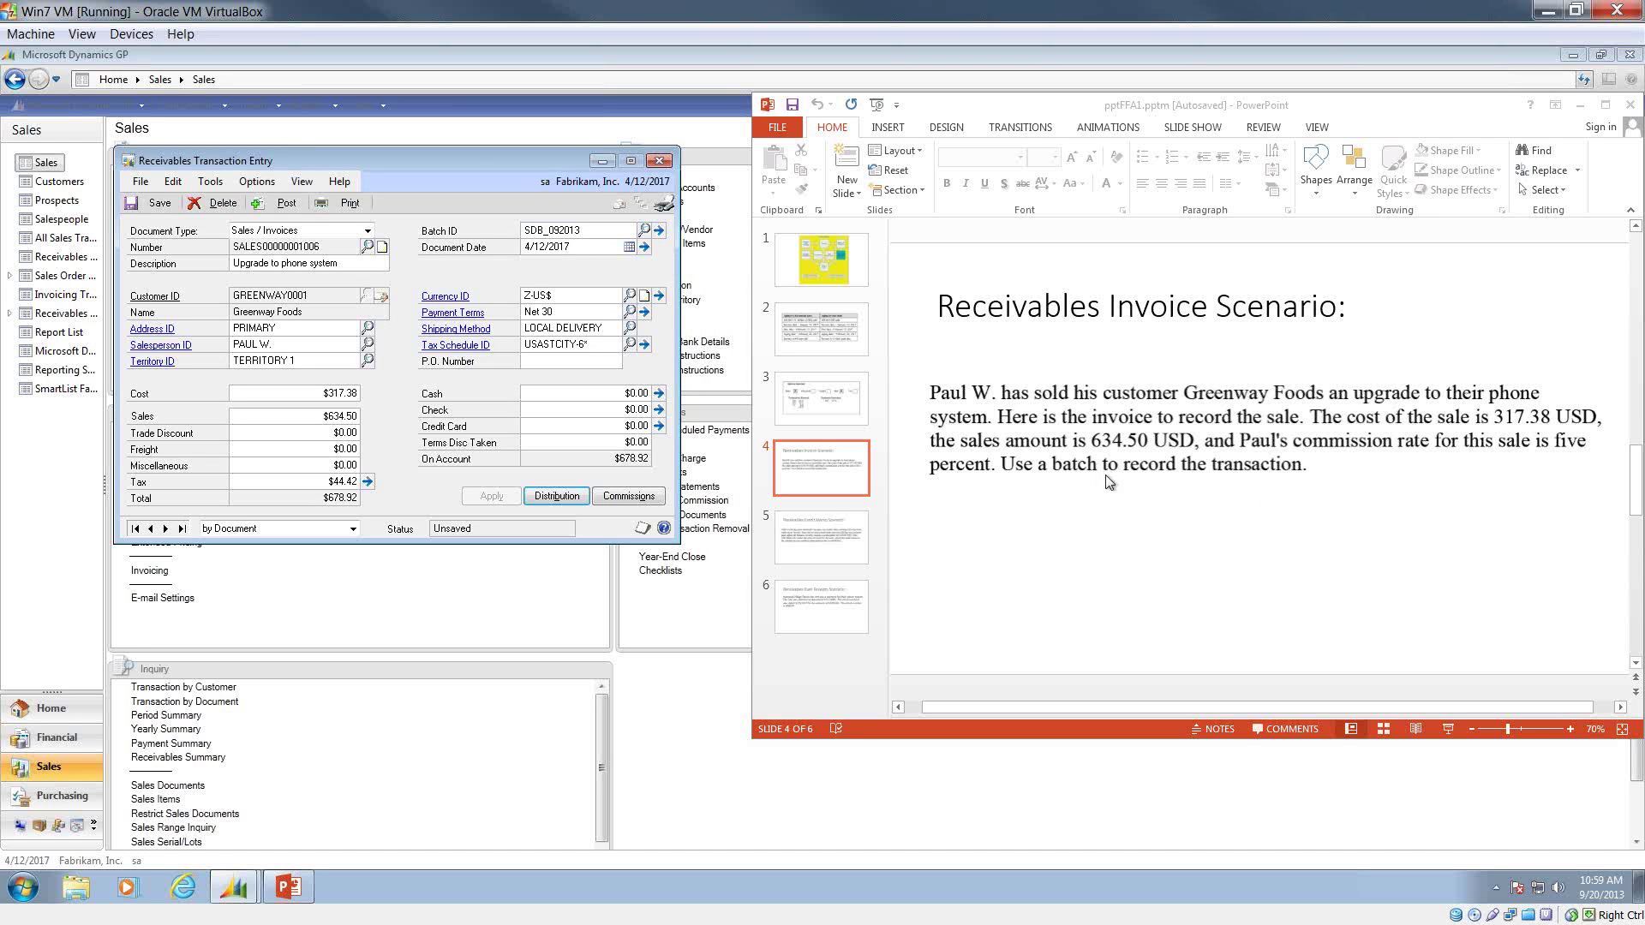
Save the Greenway Foods invoice in its batch and close the receivables transaction entry.
left_click(163, 203)
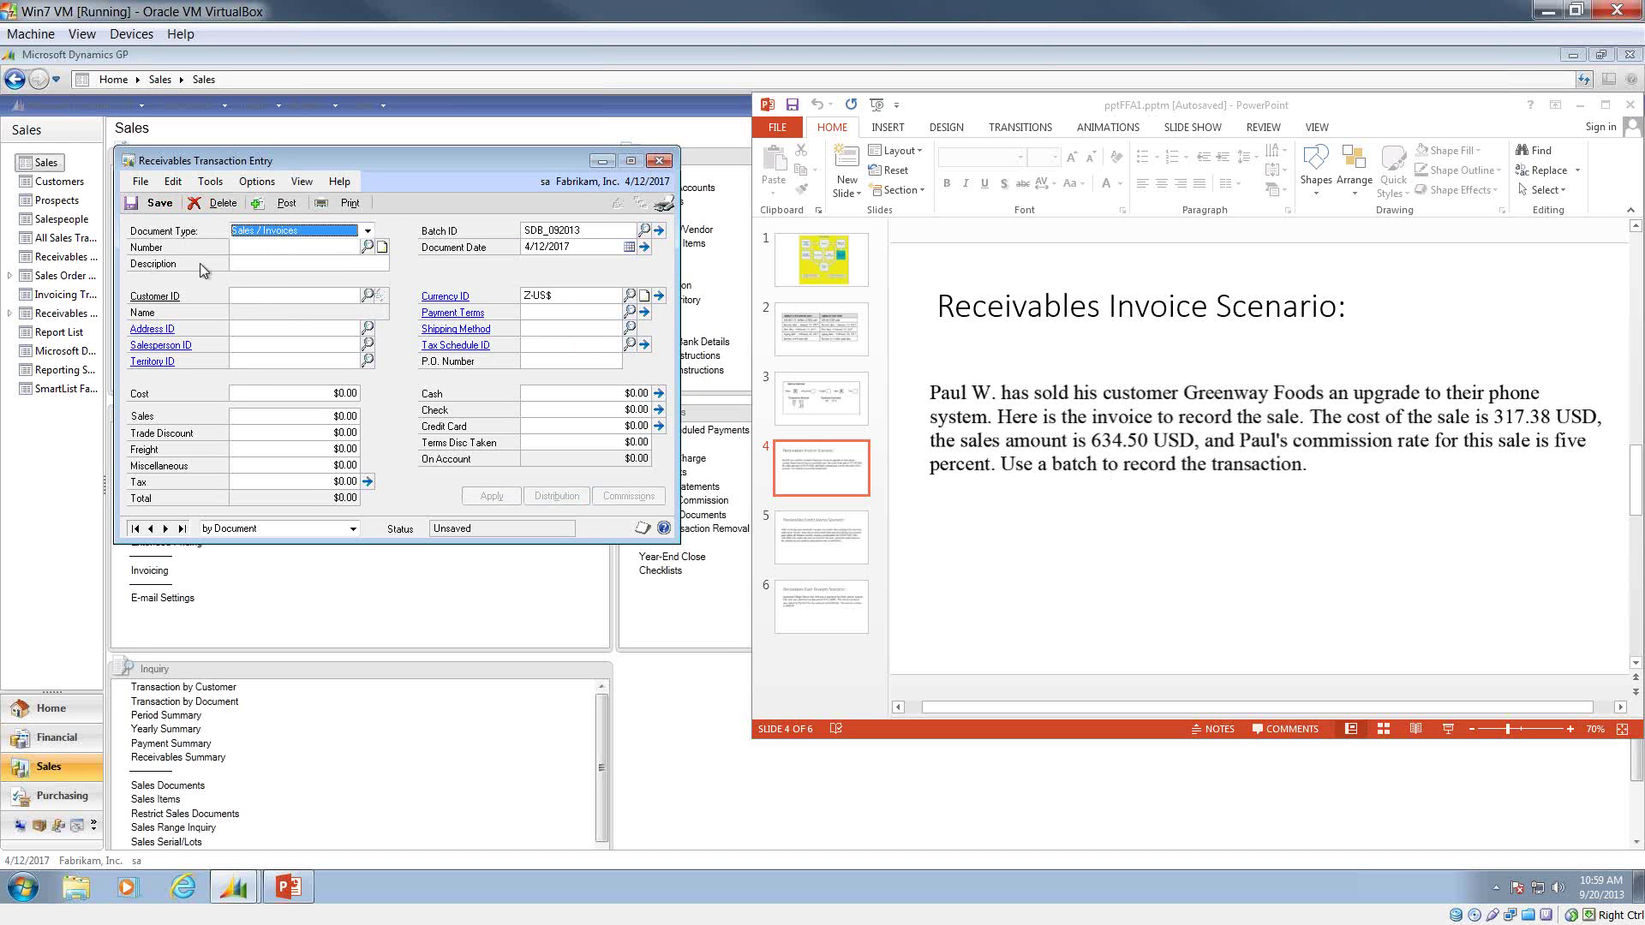
left_click(660, 161)
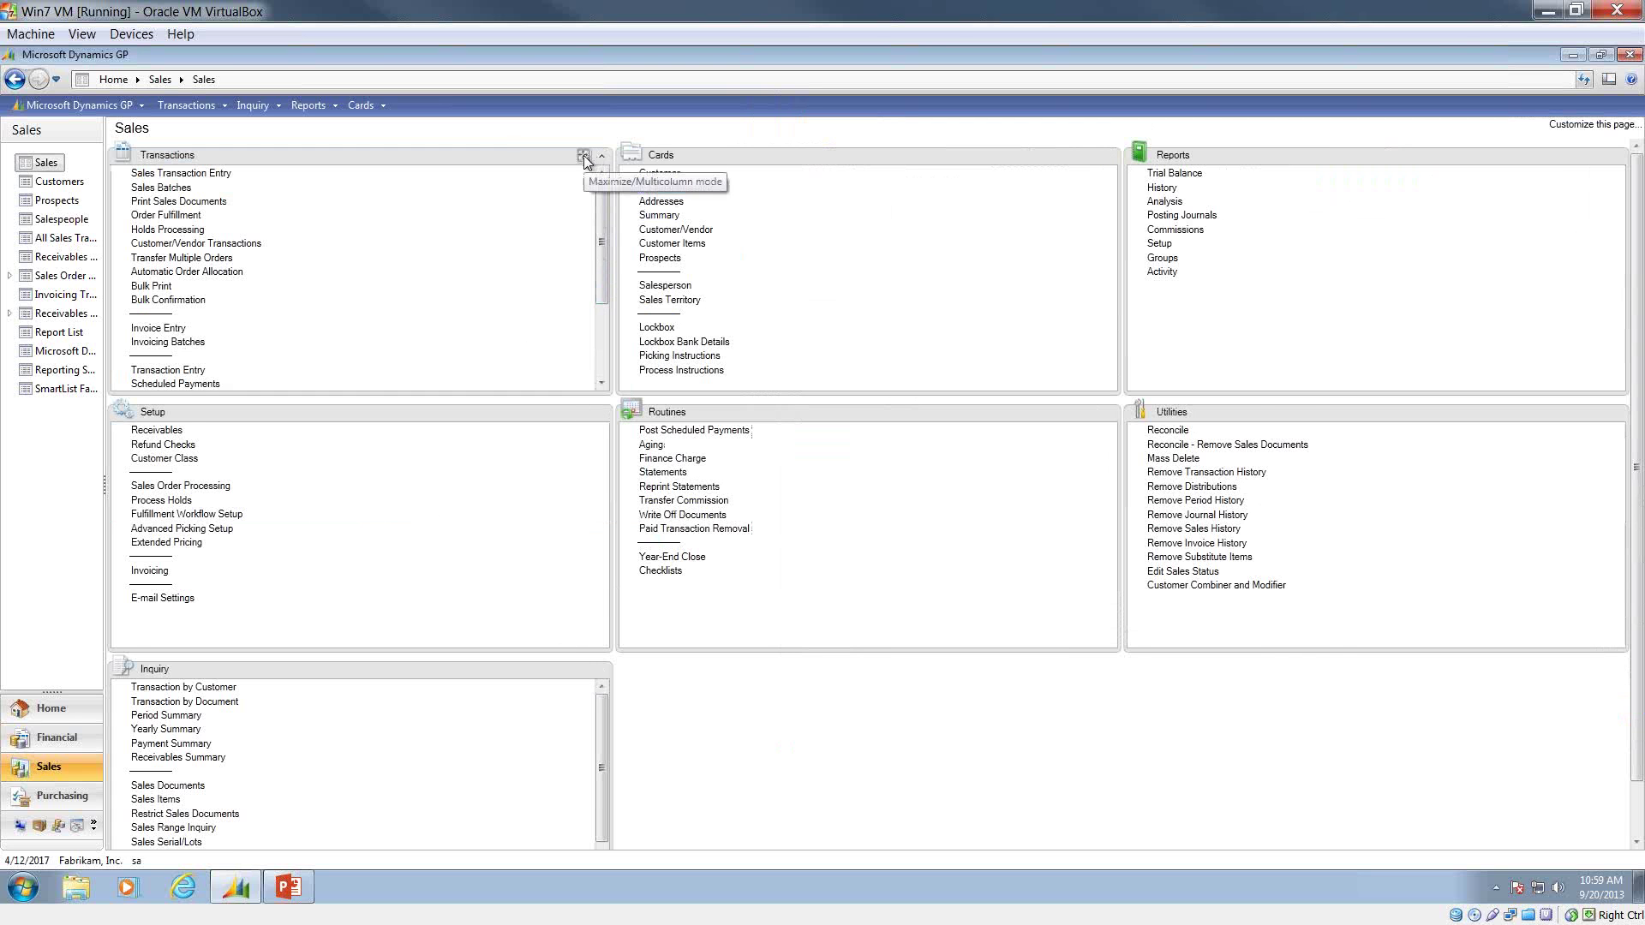
Open the receivables batch entry from the full list of sales transactions and look up batch SDB_092013.
left_click(583, 156)
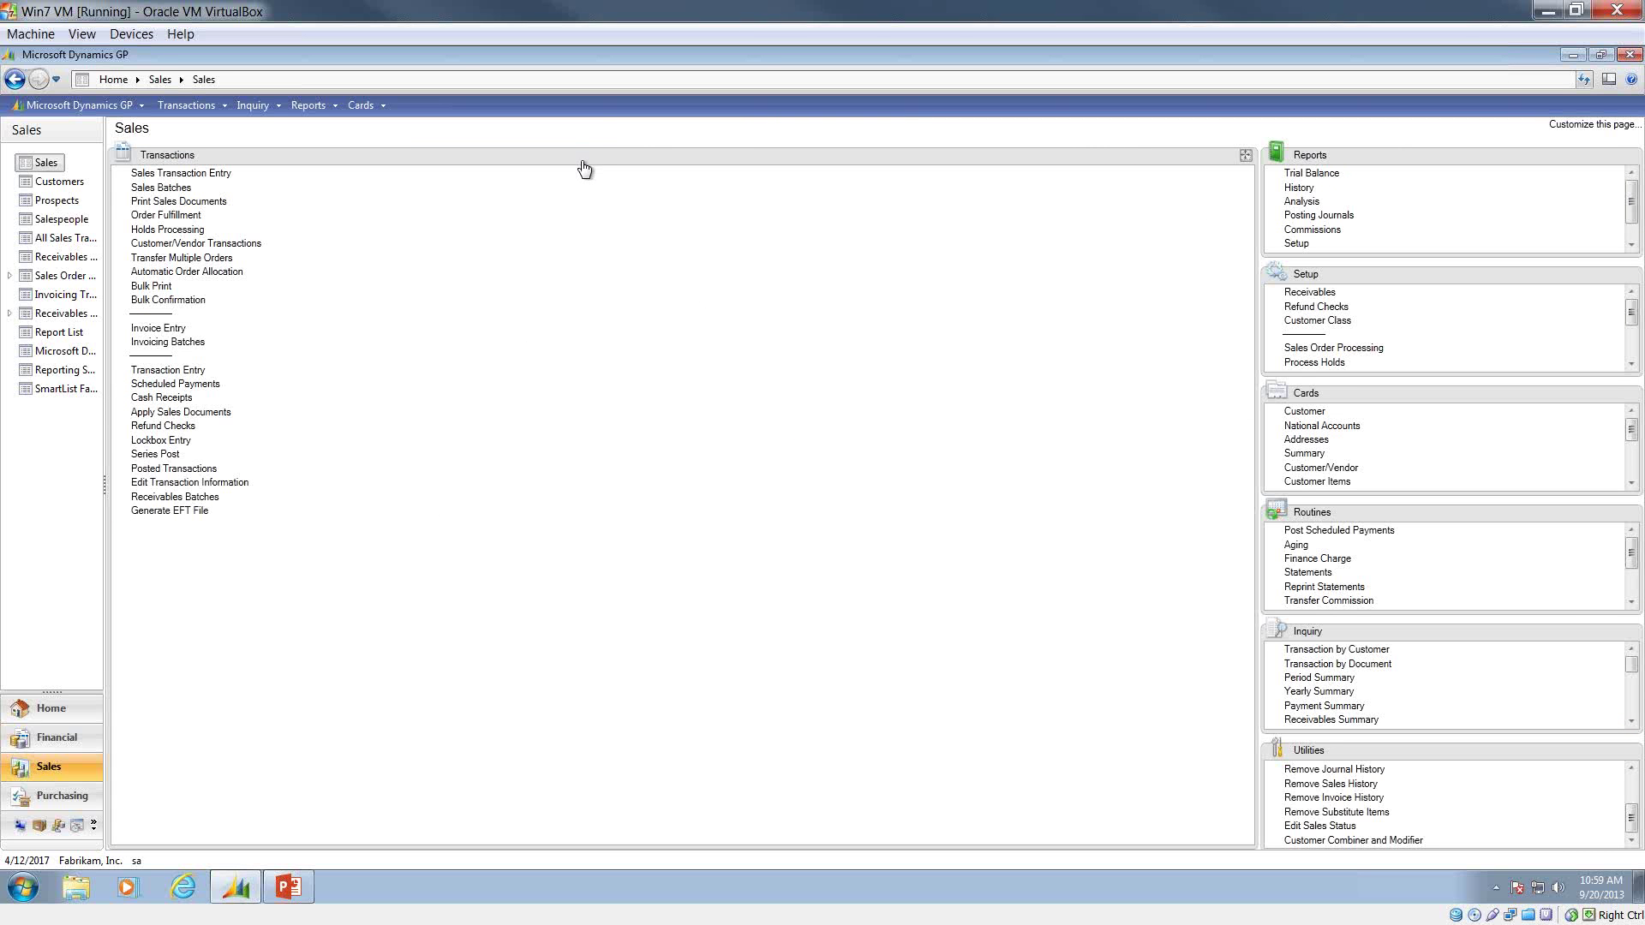
left_click(203, 499)
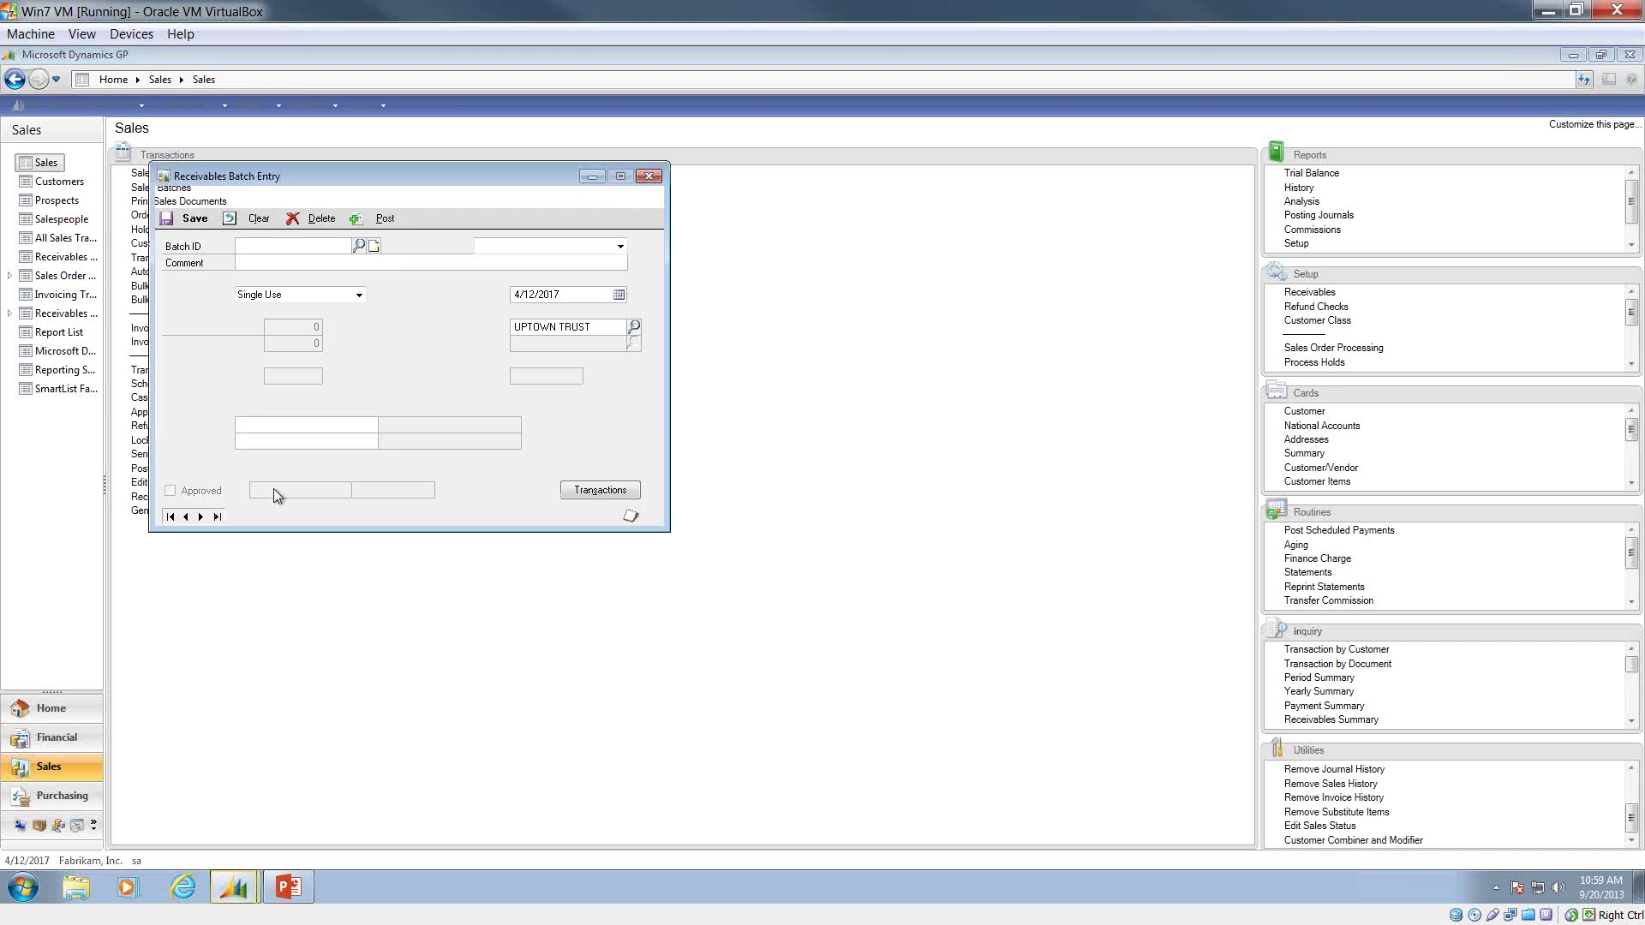
left_click(361, 249)
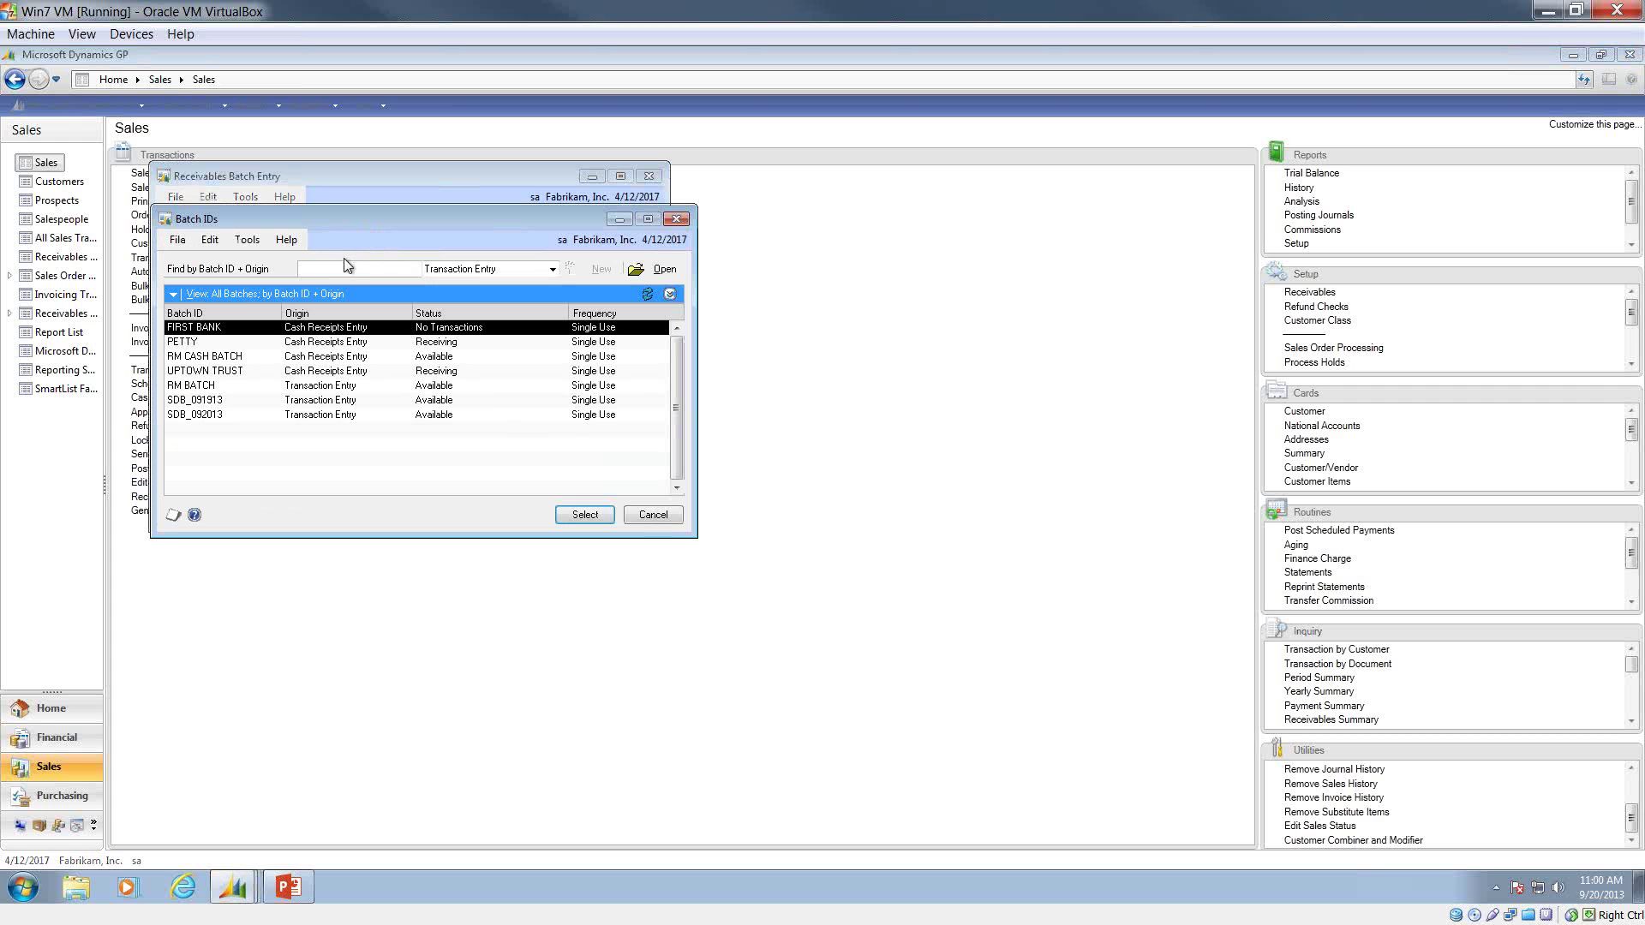
left_click(205, 415)
left_click(585, 514)
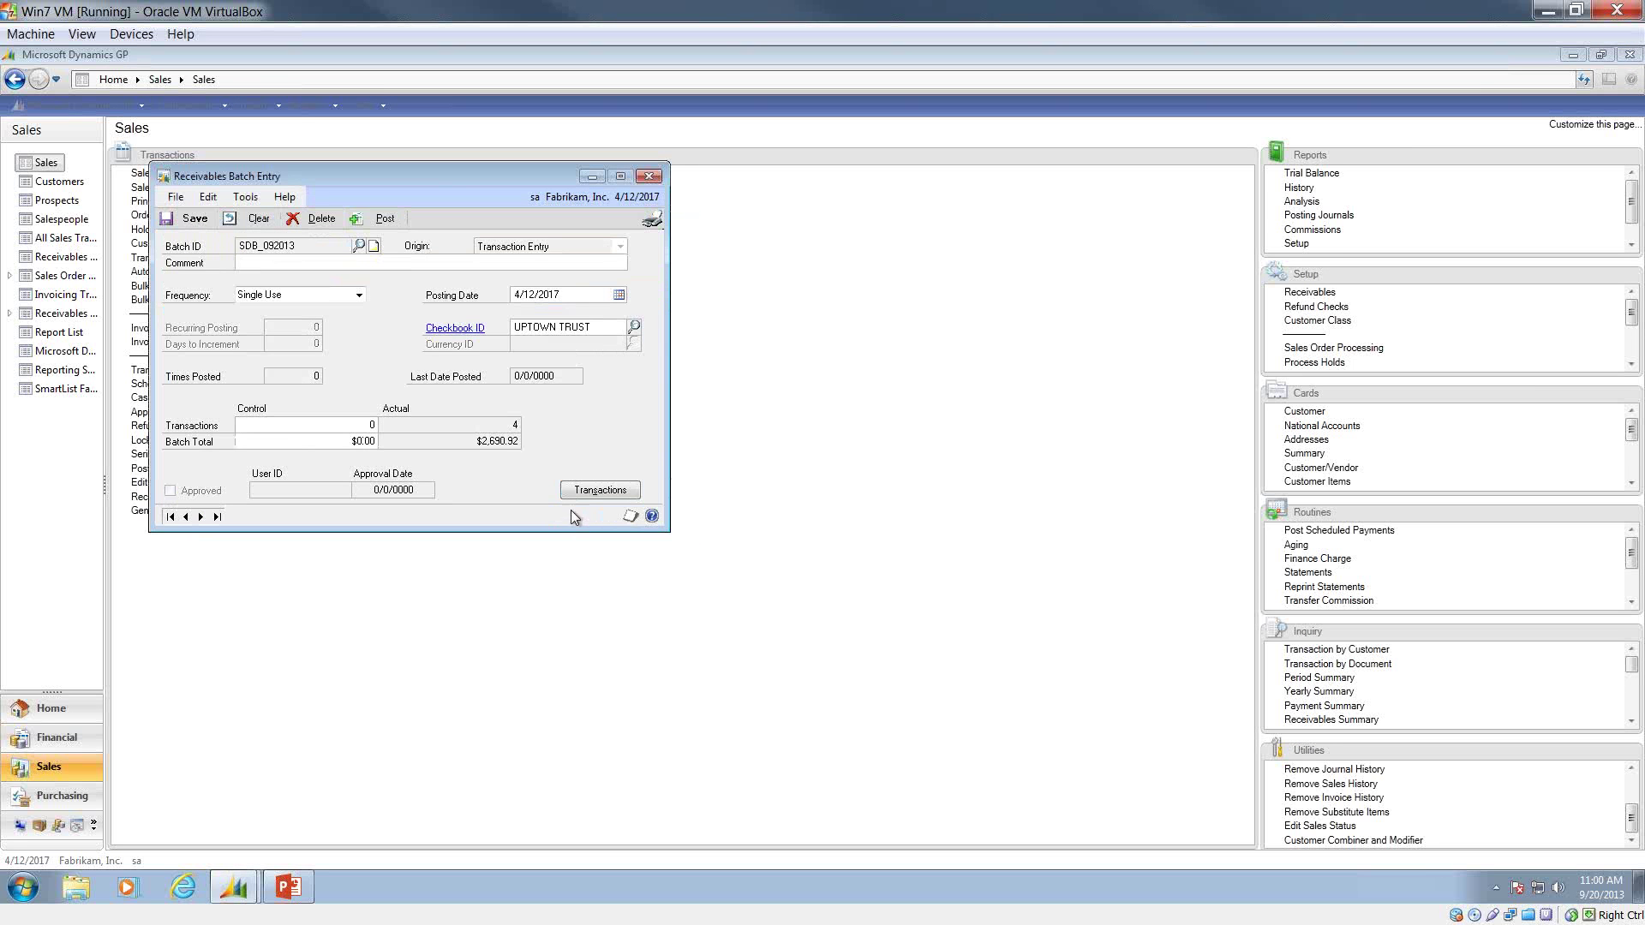
Print the batch's edit list to the screen and examine its documents, ledger distributions, taxes, commissions and applied amounts through the last page.
left_click(653, 221)
left_click(694, 469)
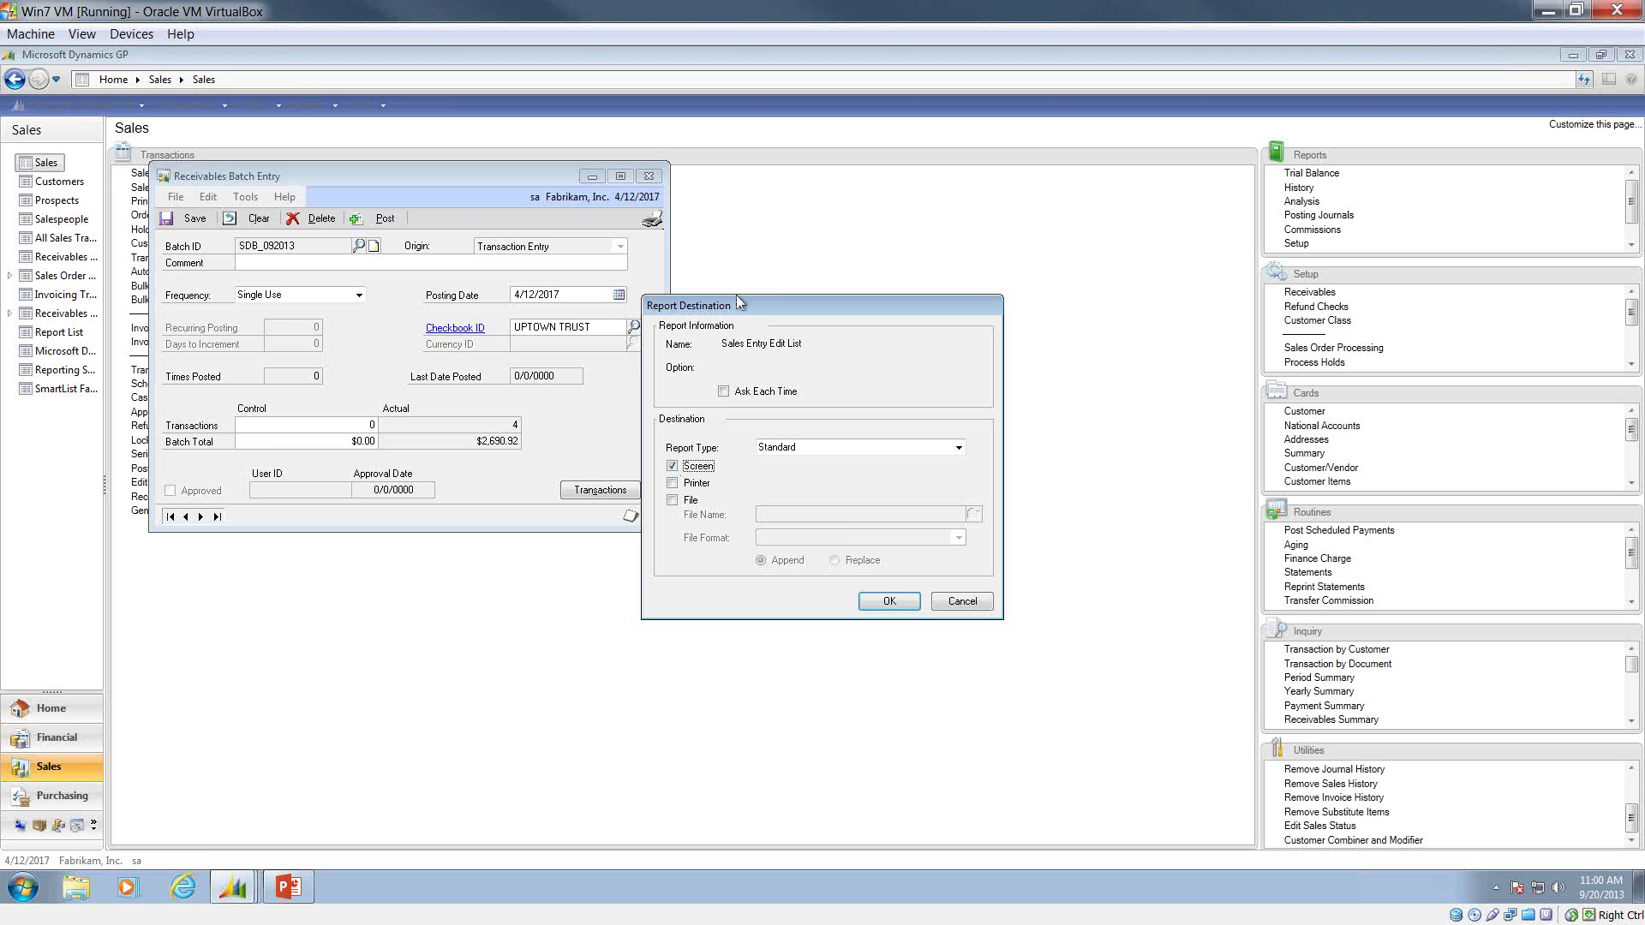
left_click(920, 601)
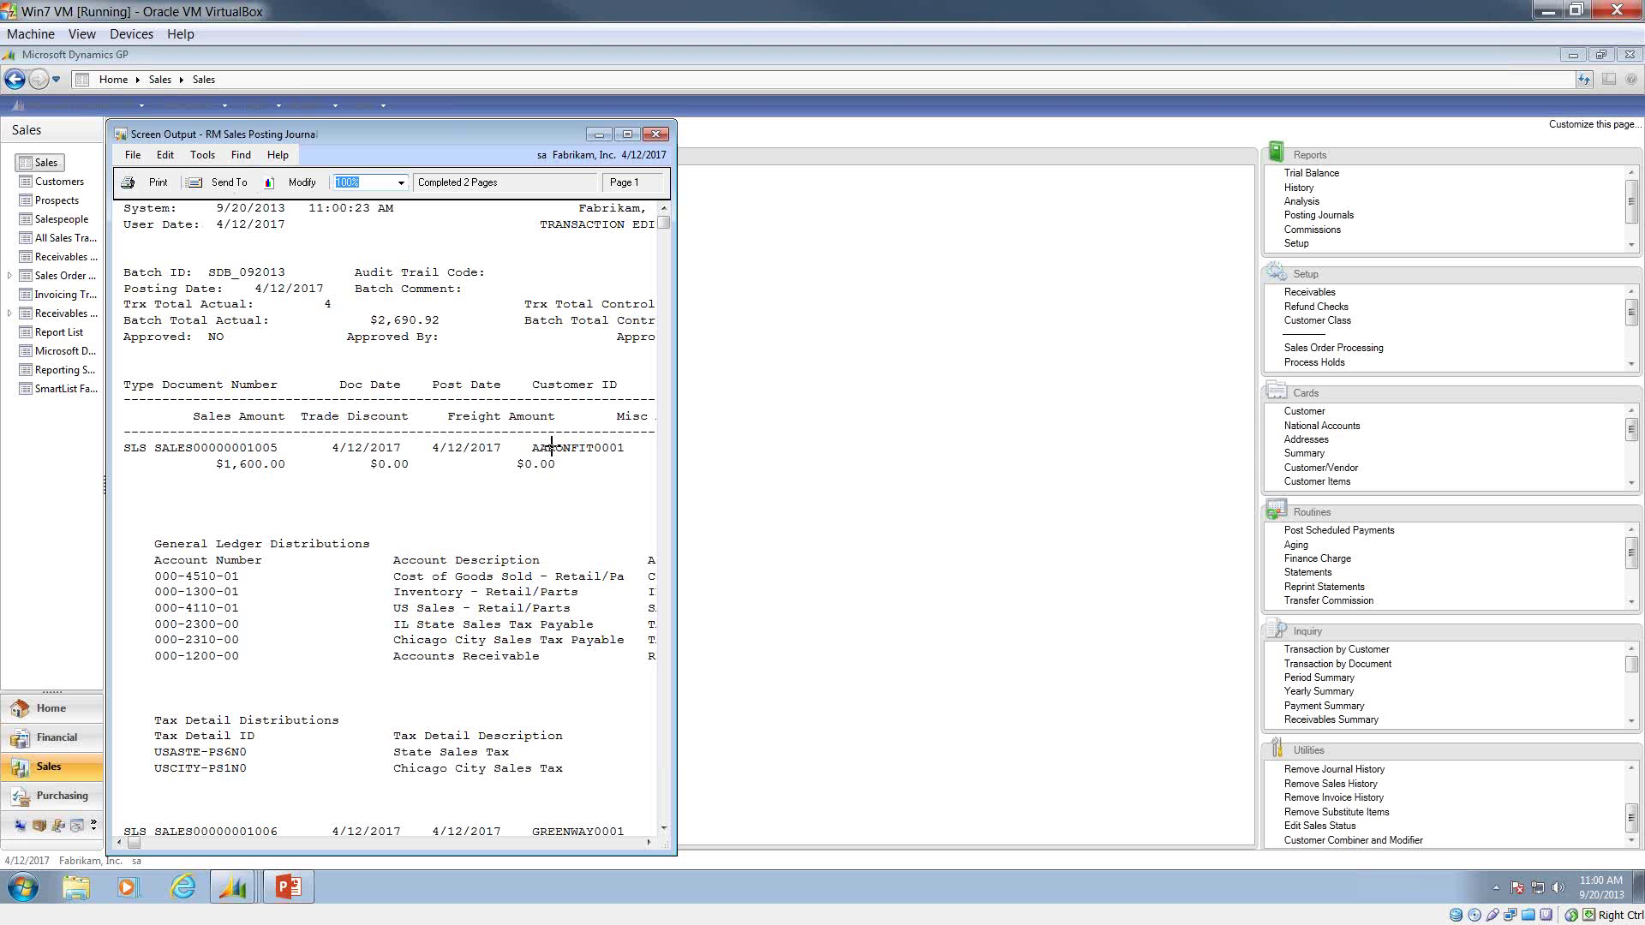
scroll(490, 503, "down", 2)
scroll(490, 504, "down", 14)
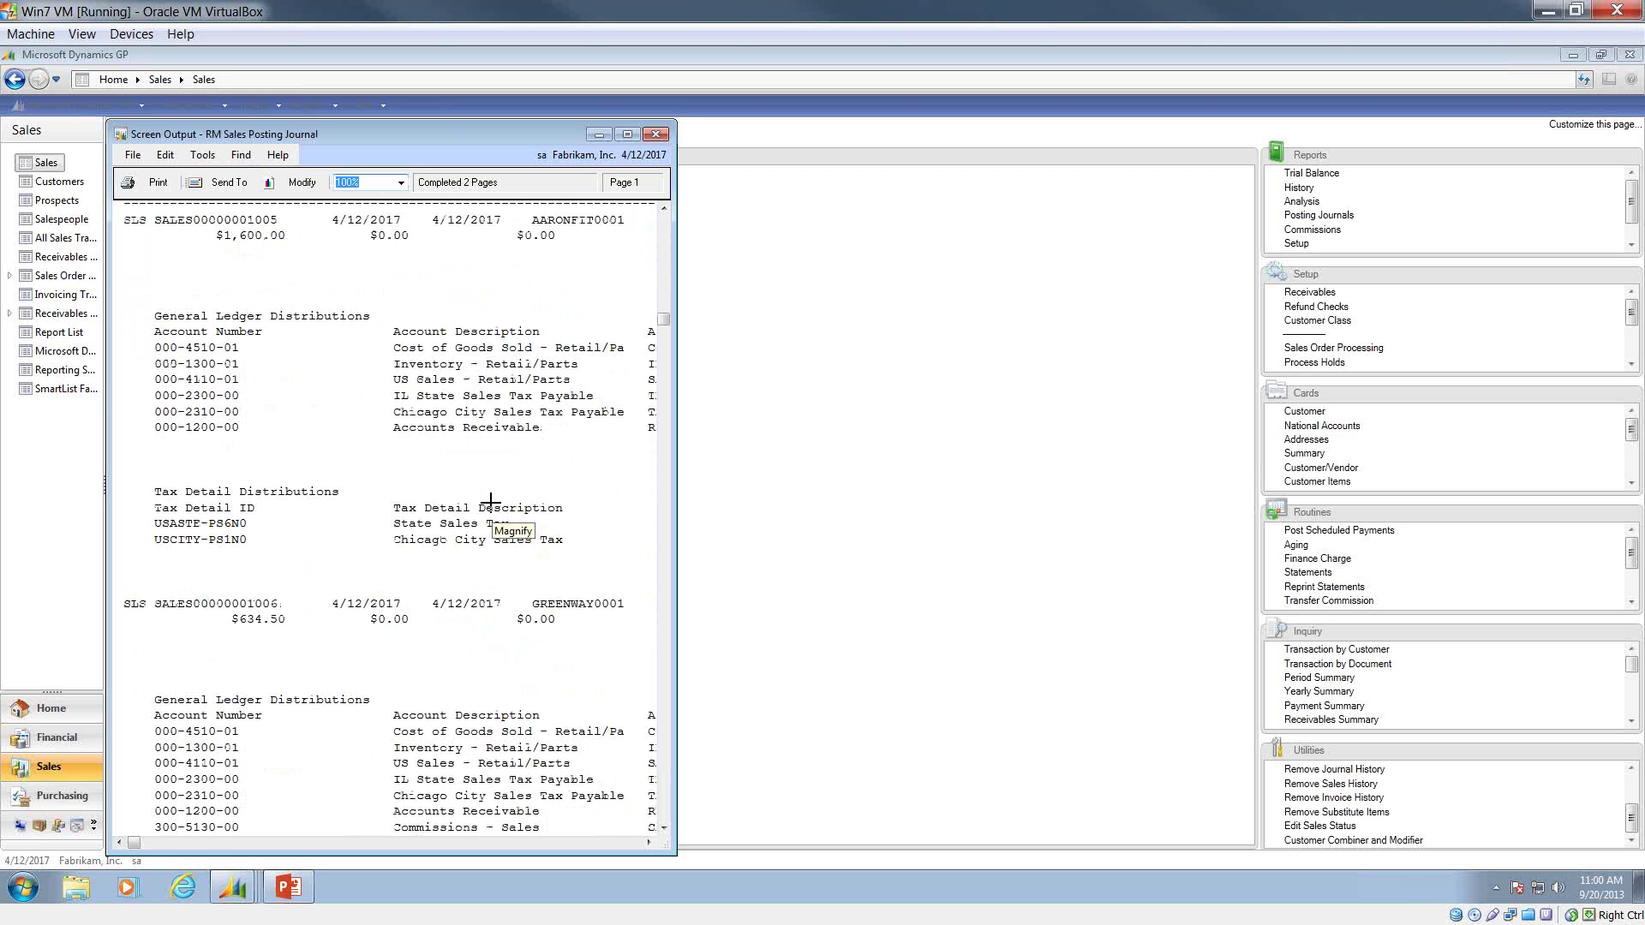
scroll(485, 501, "down", 9)
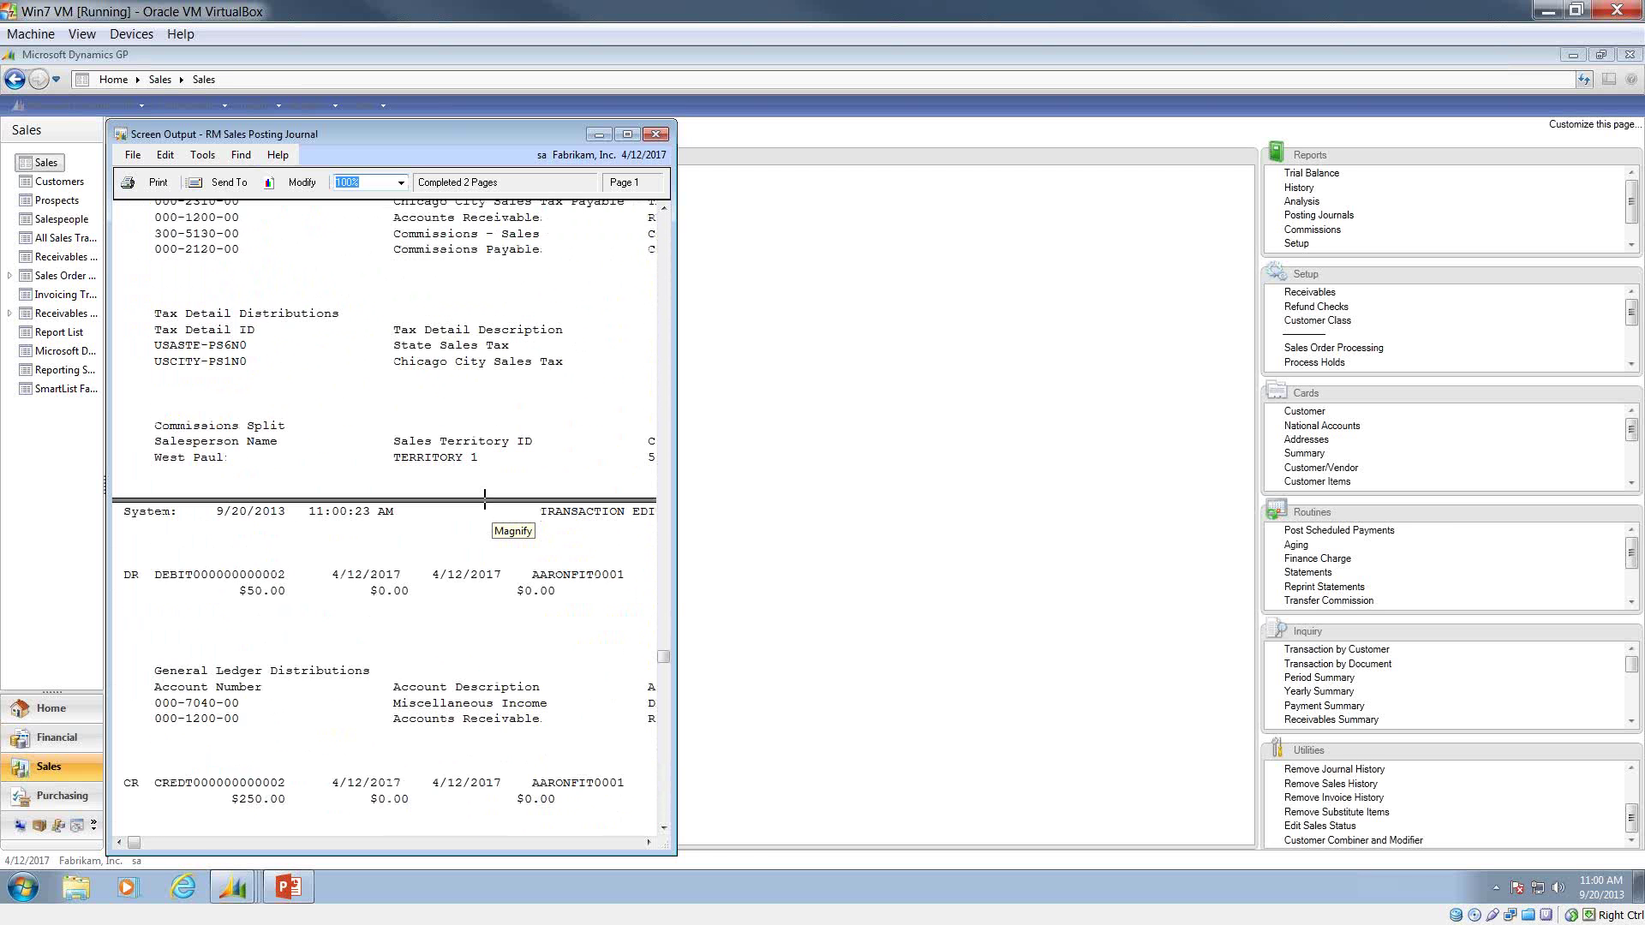
scroll(485, 490, "down", 4)
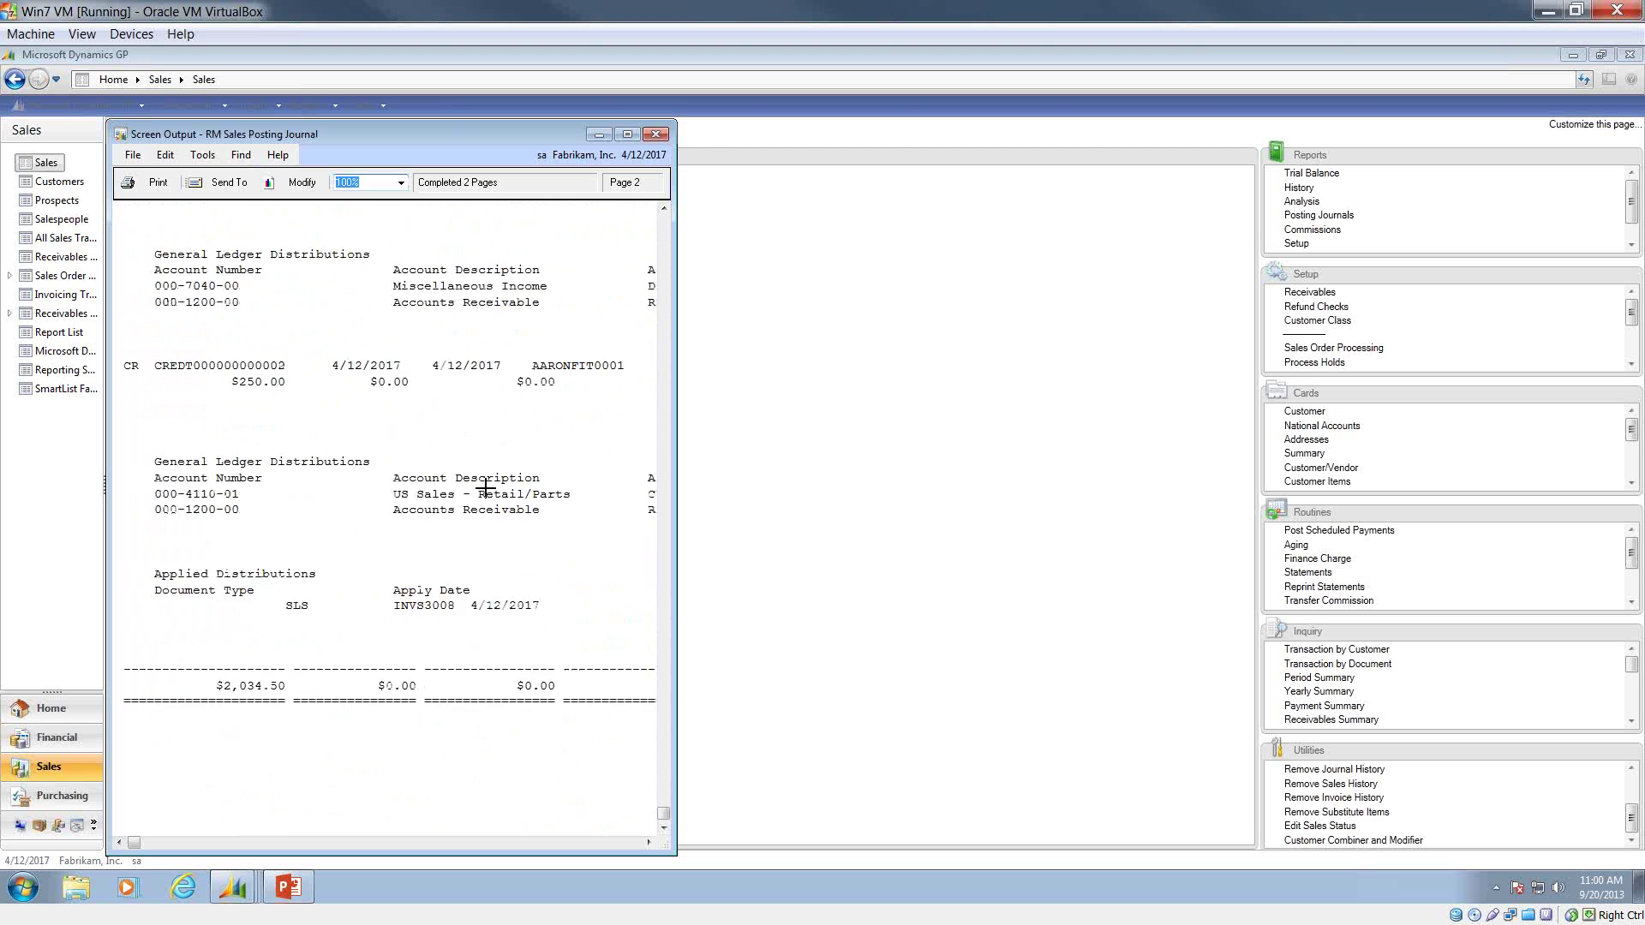
Review the available printers in the Print Setup of the transaction edit list and cancel the setup.
scroll(471, 463, "up", 20)
scroll(466, 432, "up", 5)
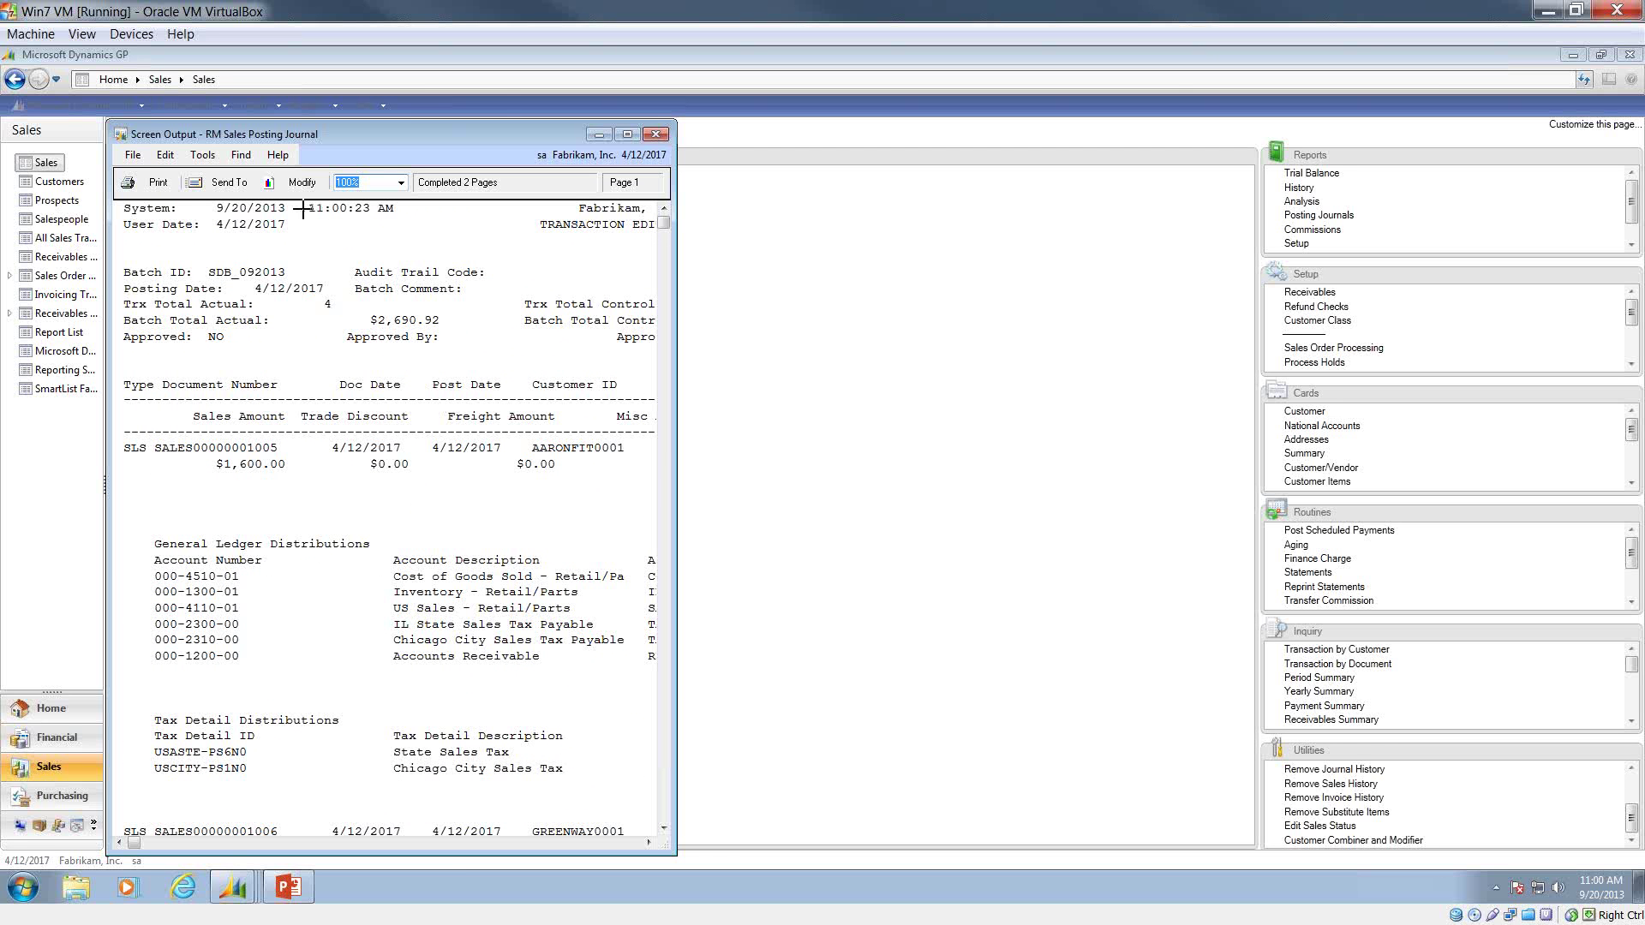
left_click(133, 157)
left_click(151, 198)
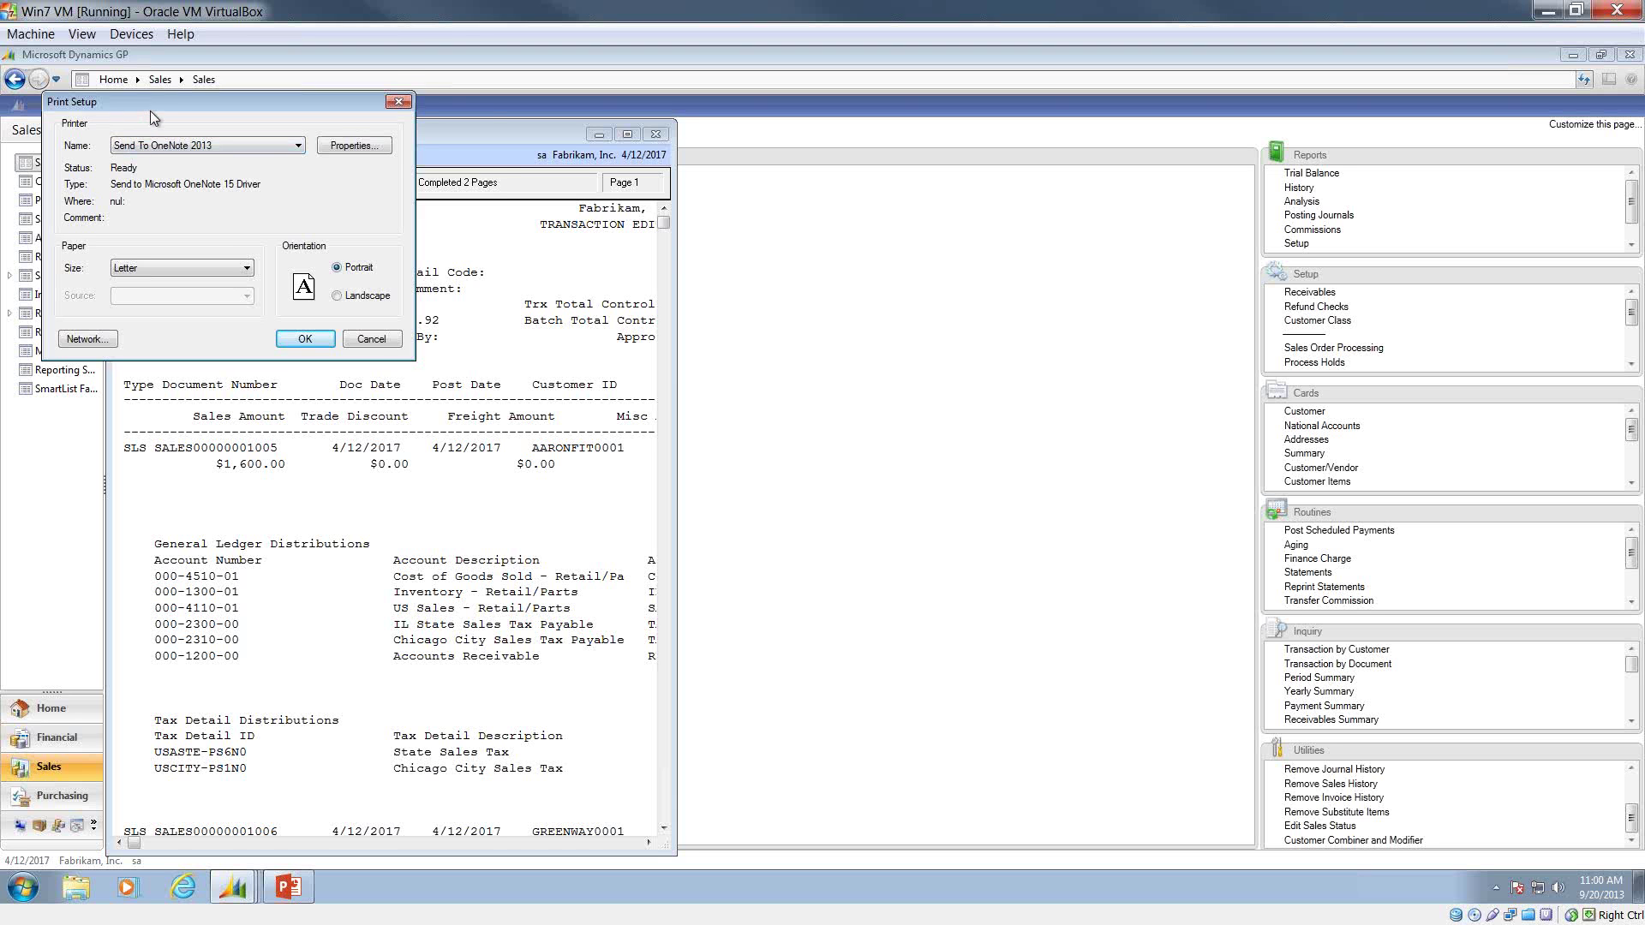
left_click_drag(151, 111, 933, 287)
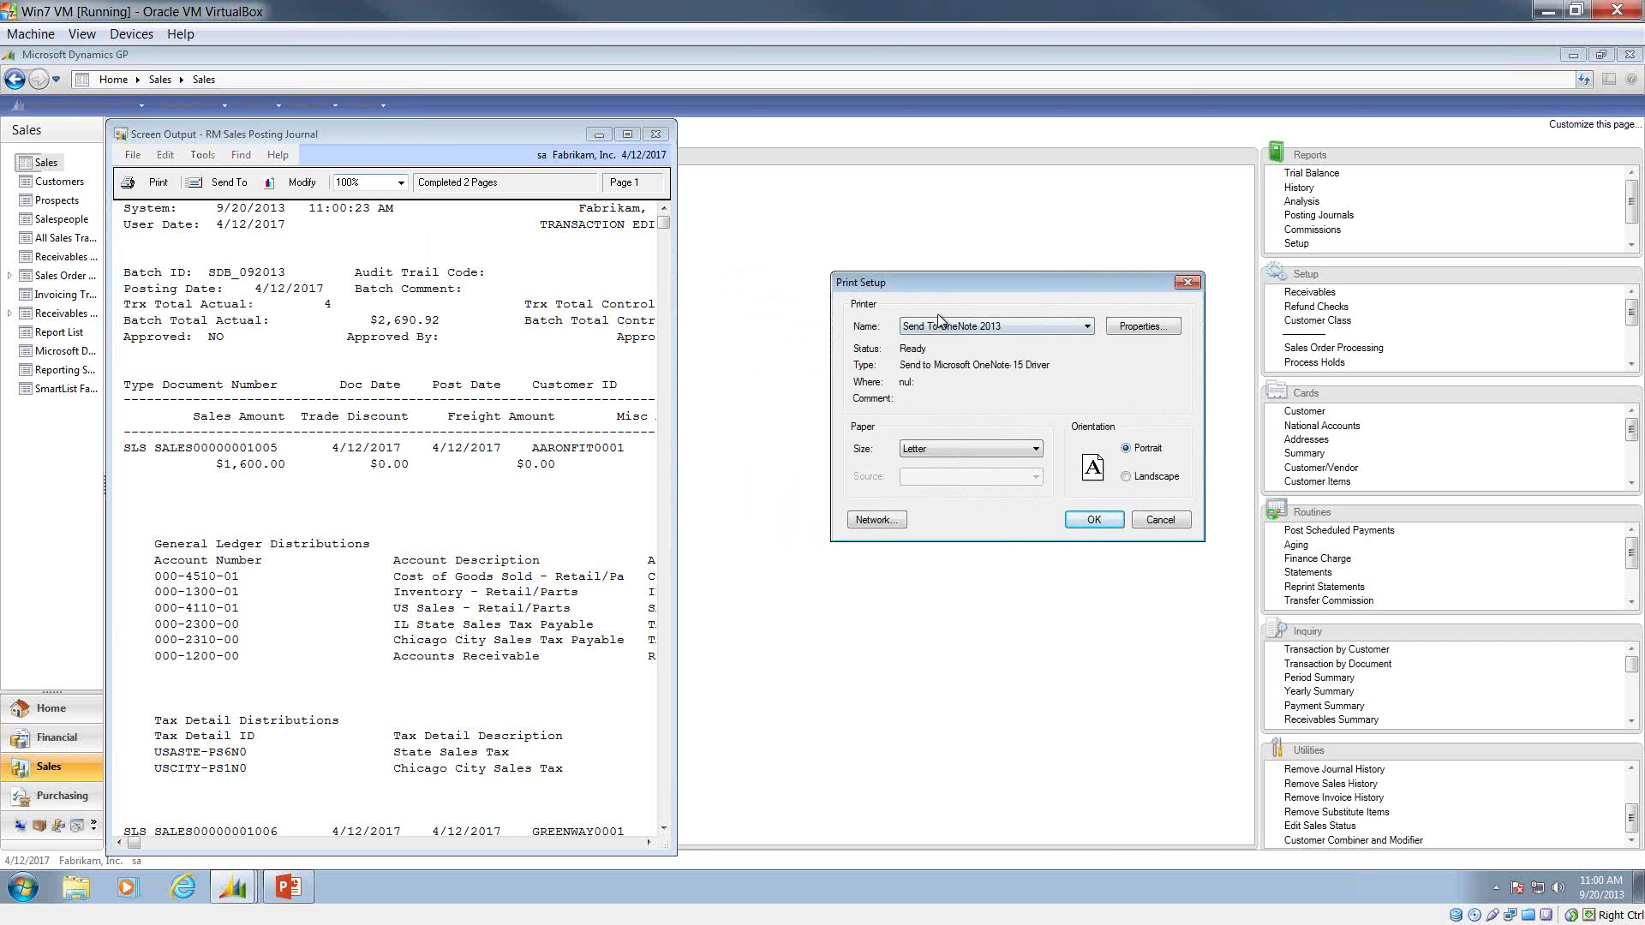
left_click(940, 323)
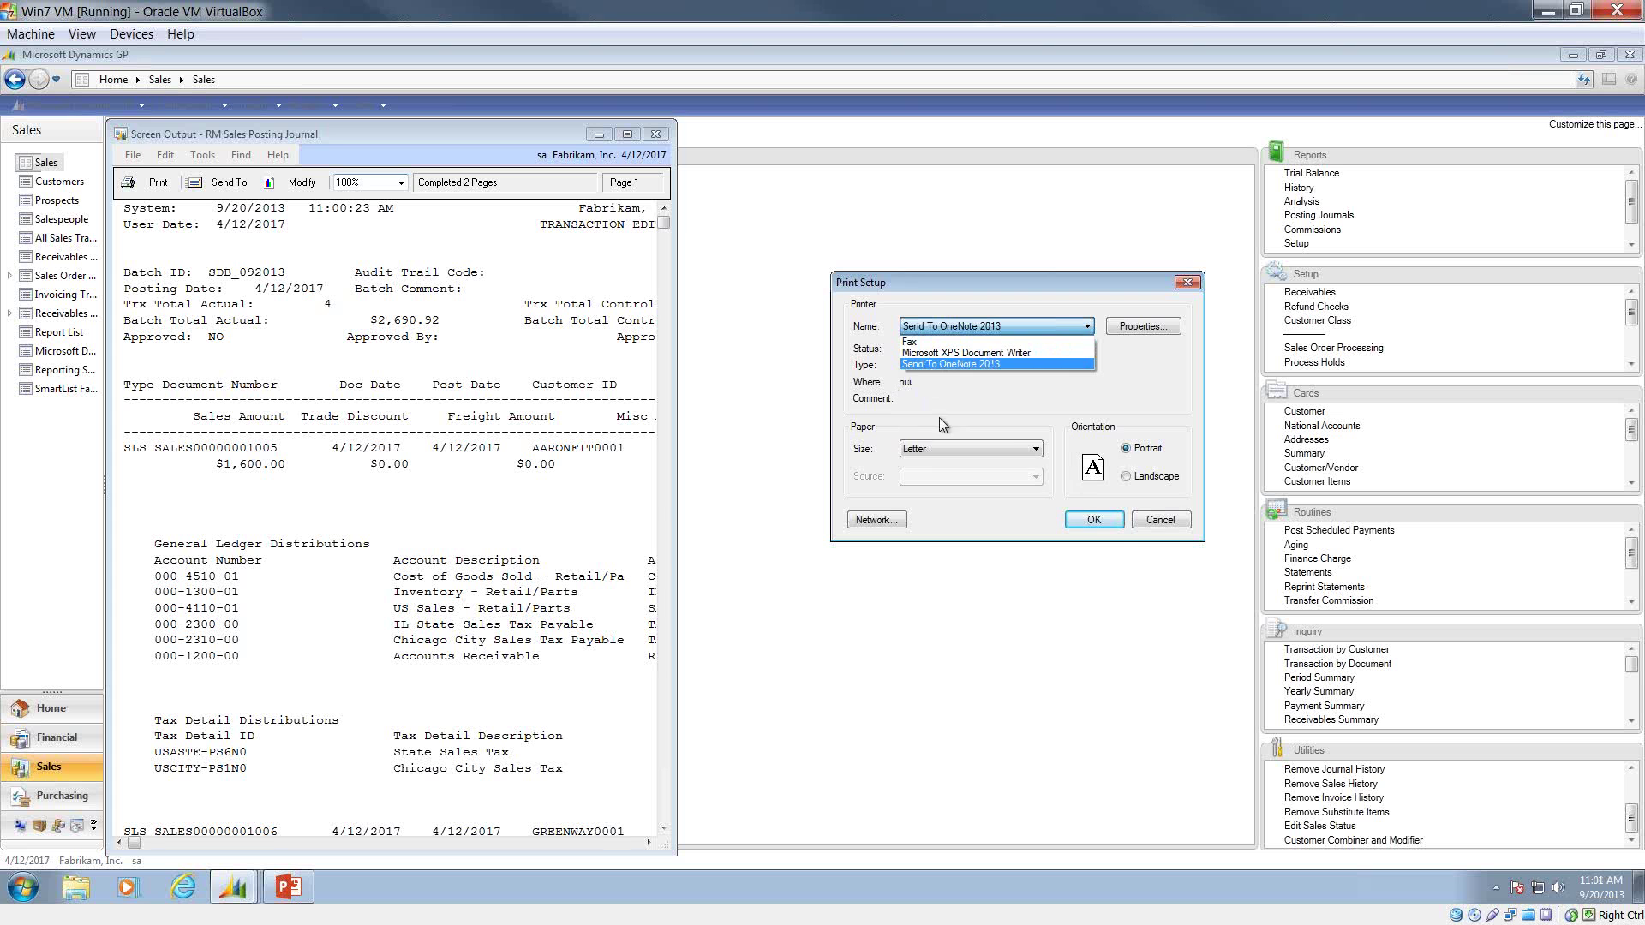
left_click(1146, 528)
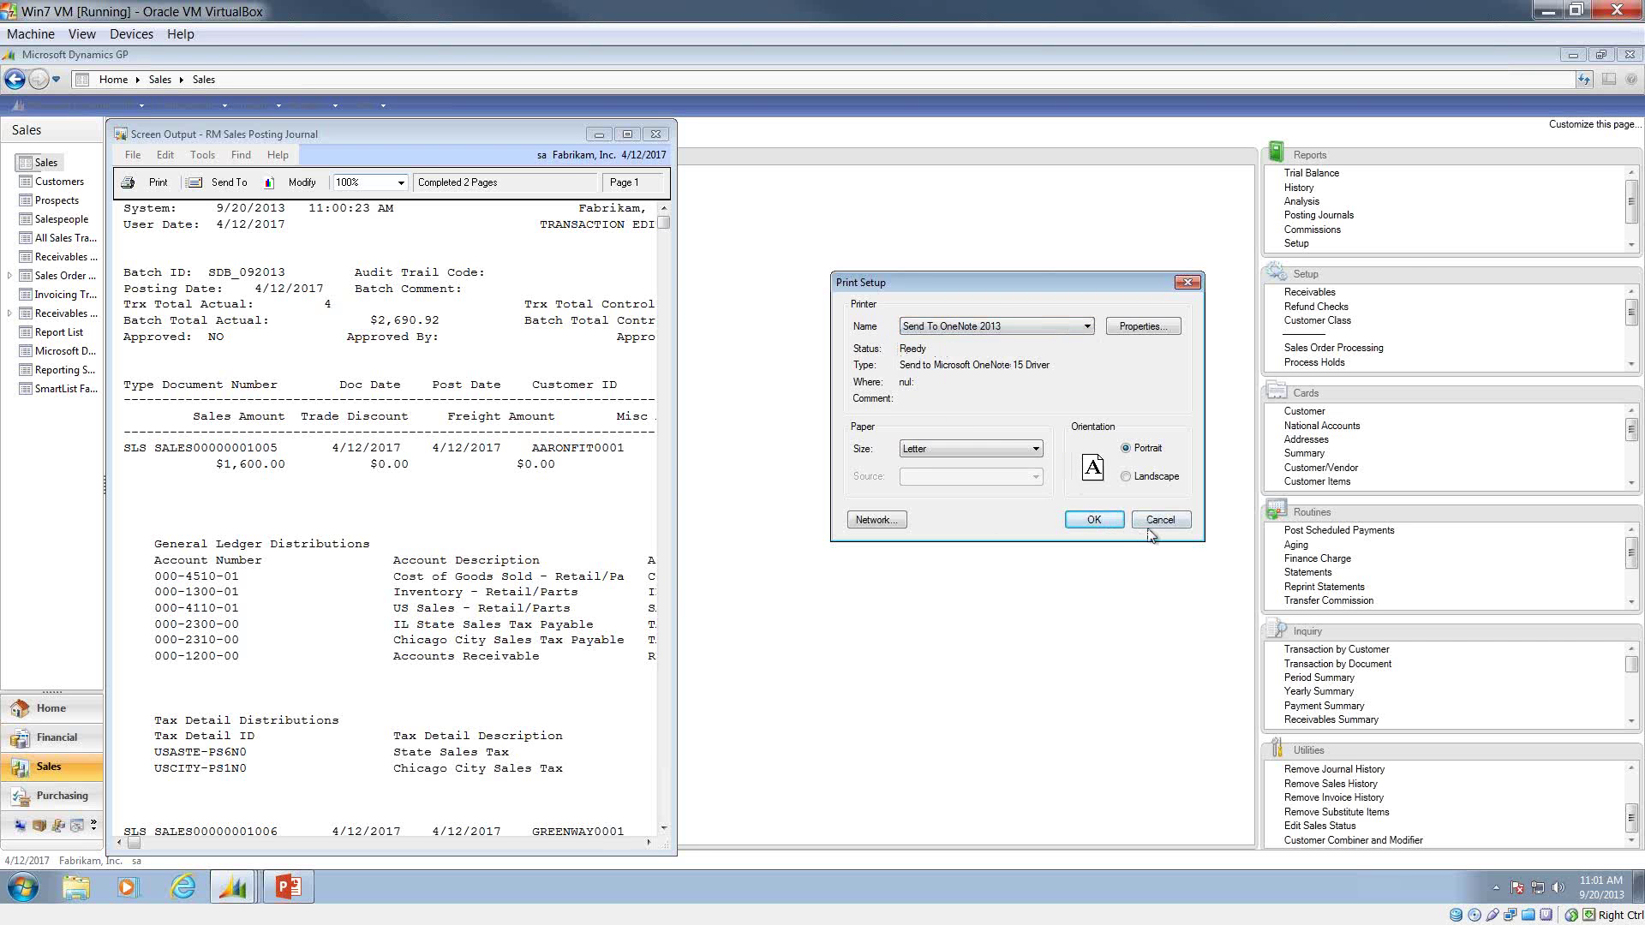
left_click(1149, 525)
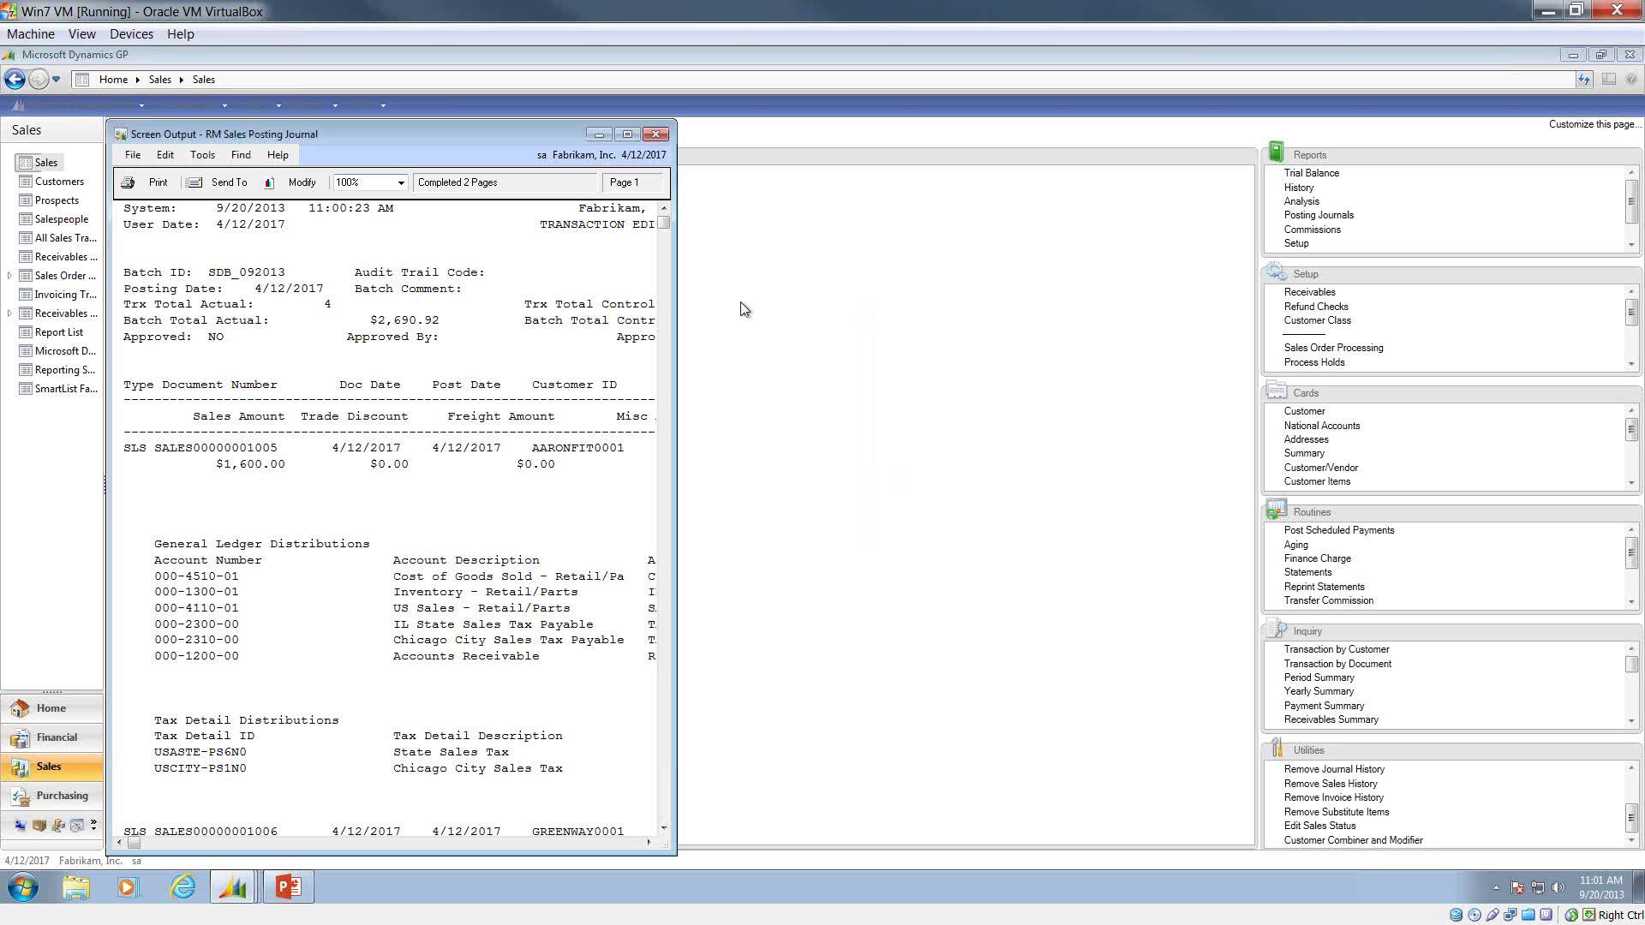
Examine the transactions, ledger and tax distributions in the edit list for batch SDB_092013, and close the report.
left_click(133, 155)
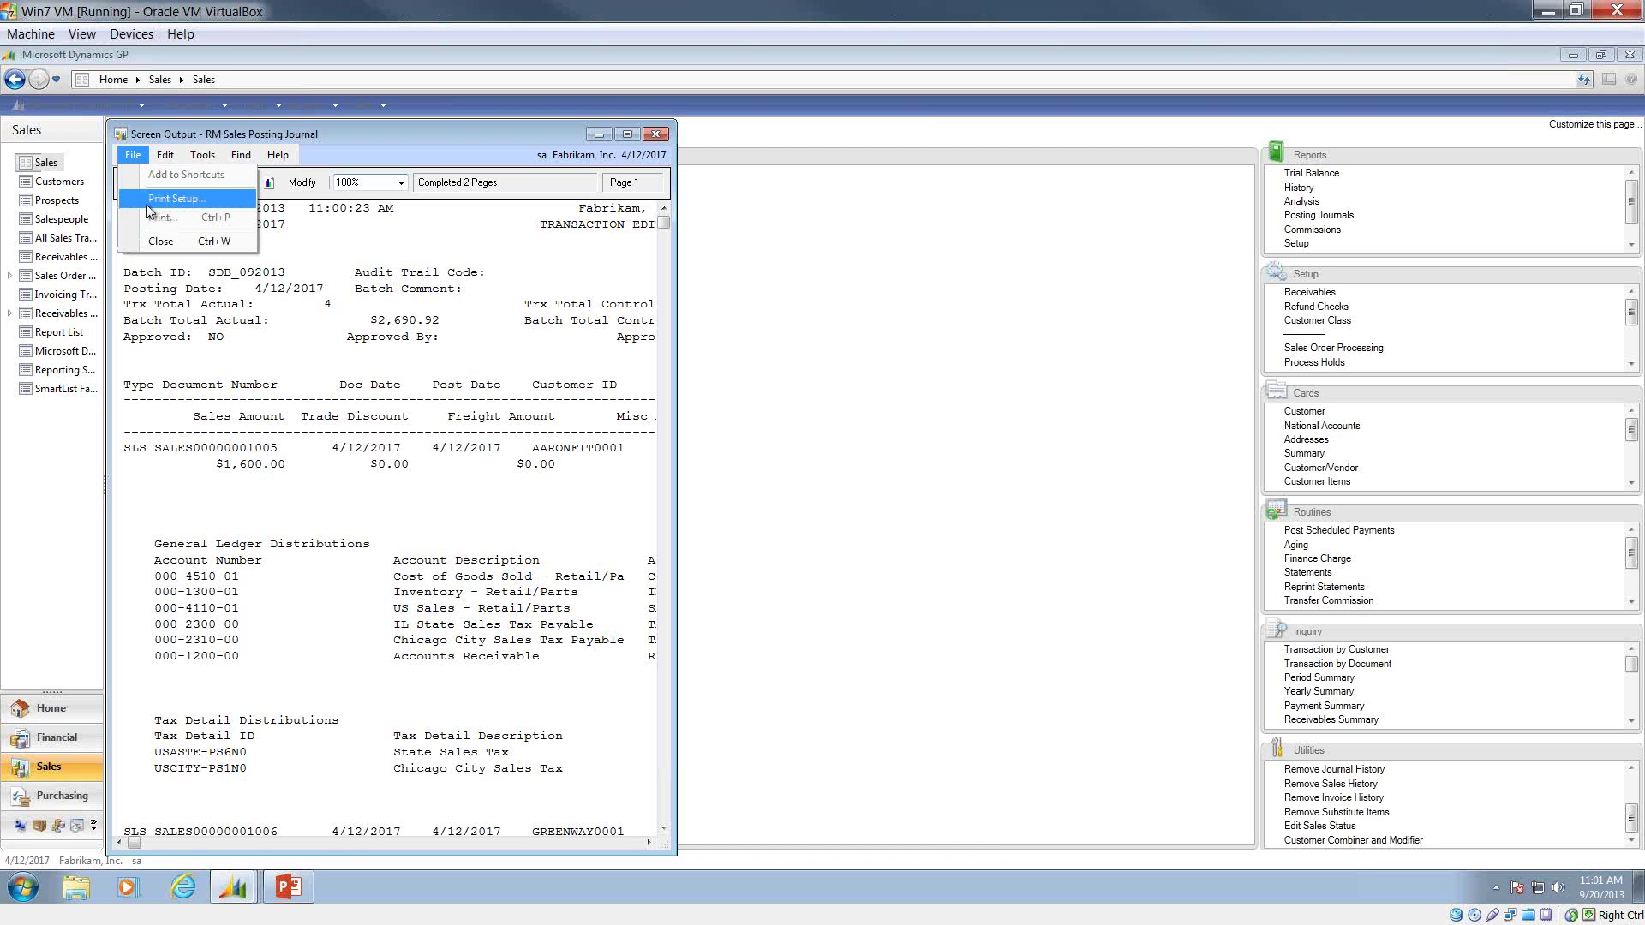
left_click(461, 415)
left_click(495, 516)
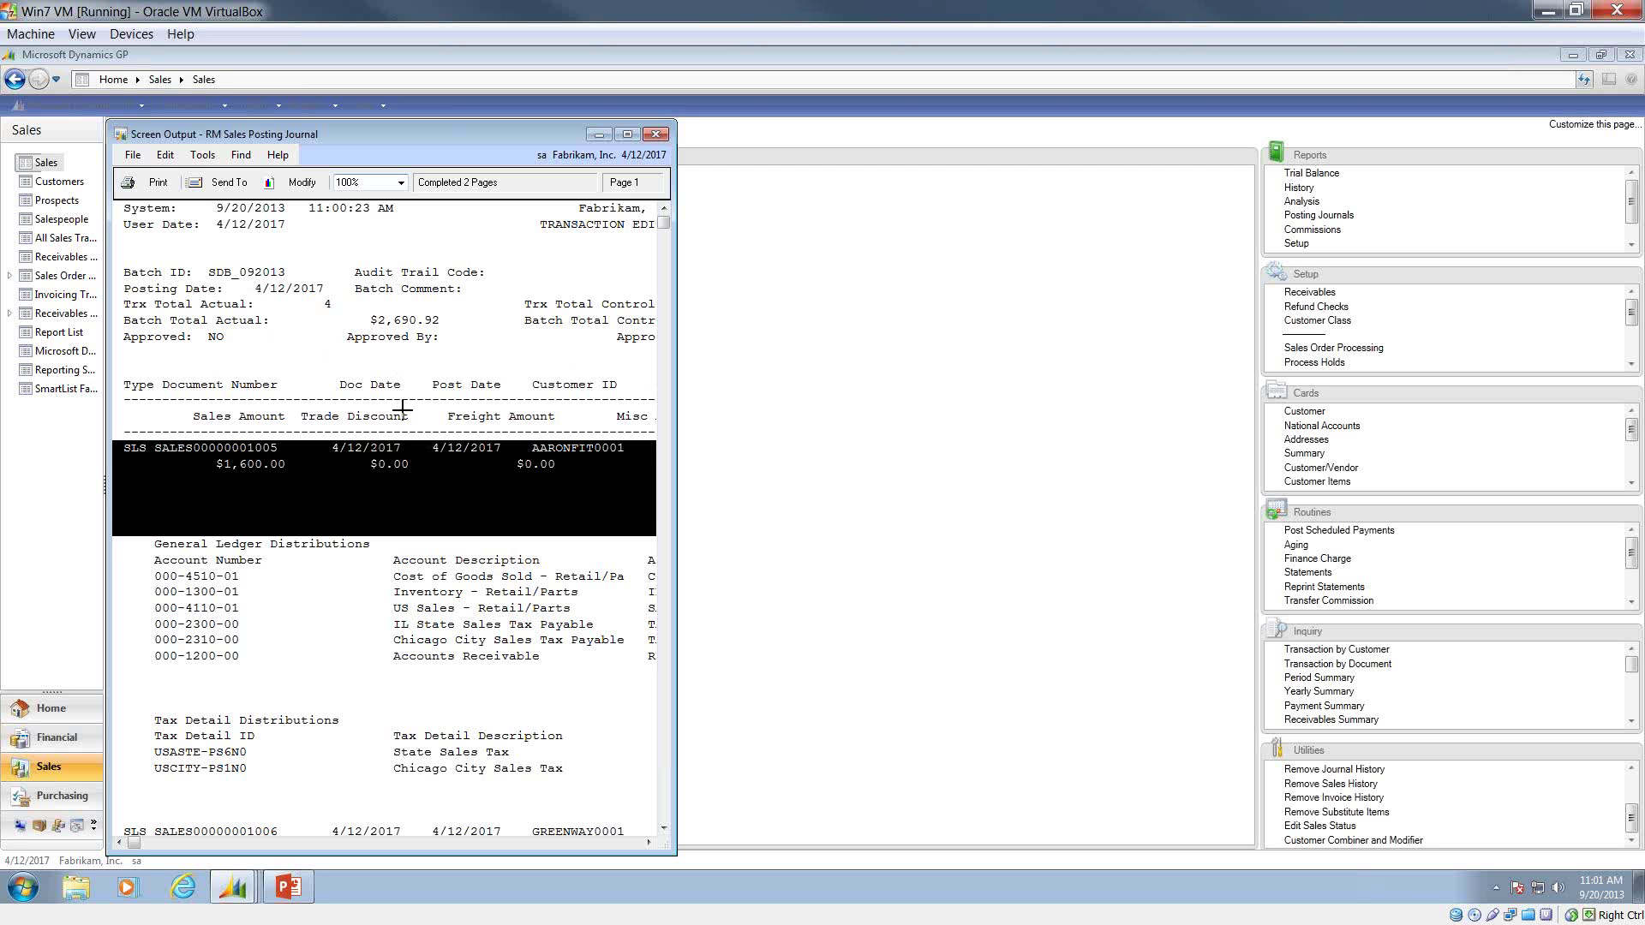
scroll(419, 565, "down", 3)
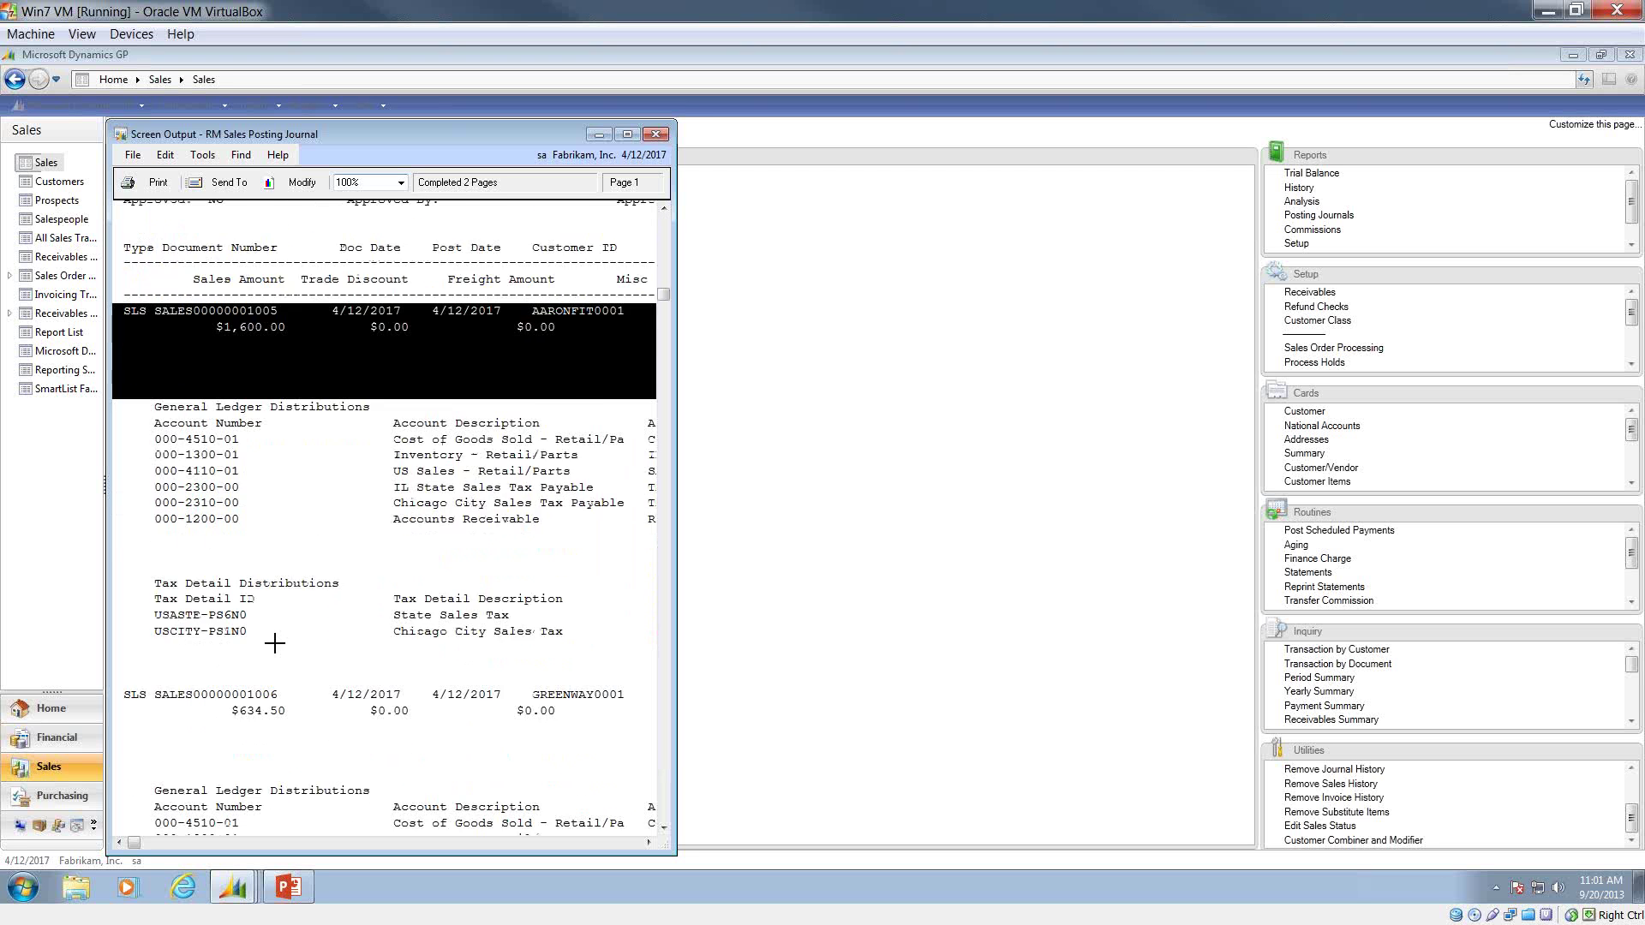
scroll(338, 598, "down", 2)
scroll(337, 651, "down", 4)
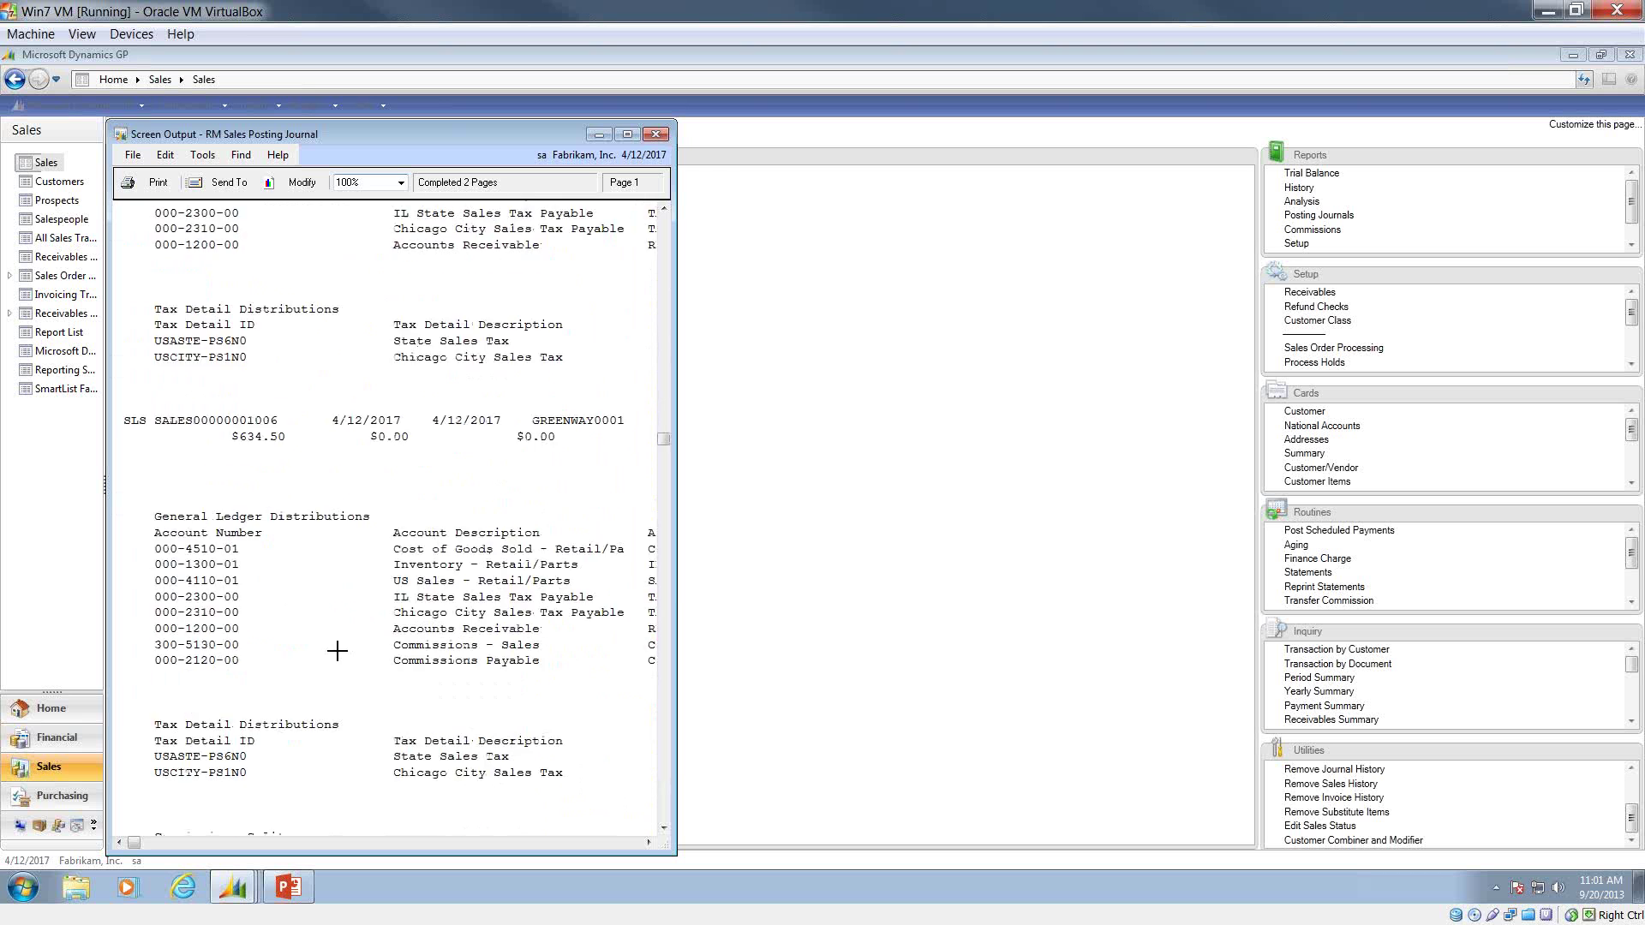
scroll(338, 651, "down", 7)
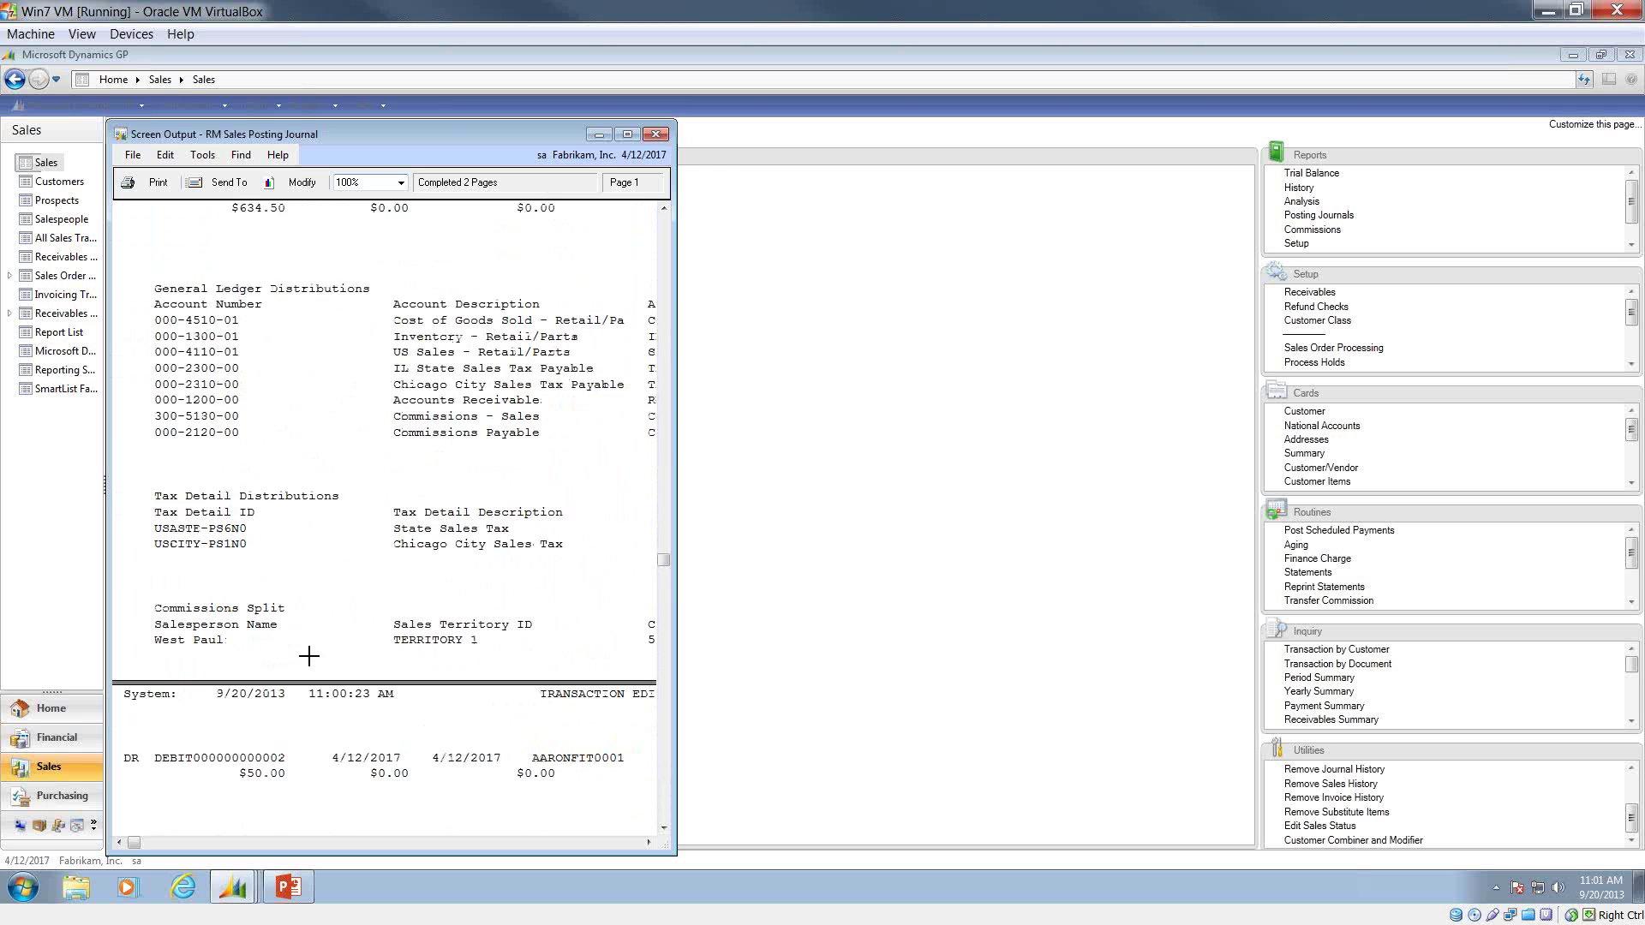
left_click(656, 135)
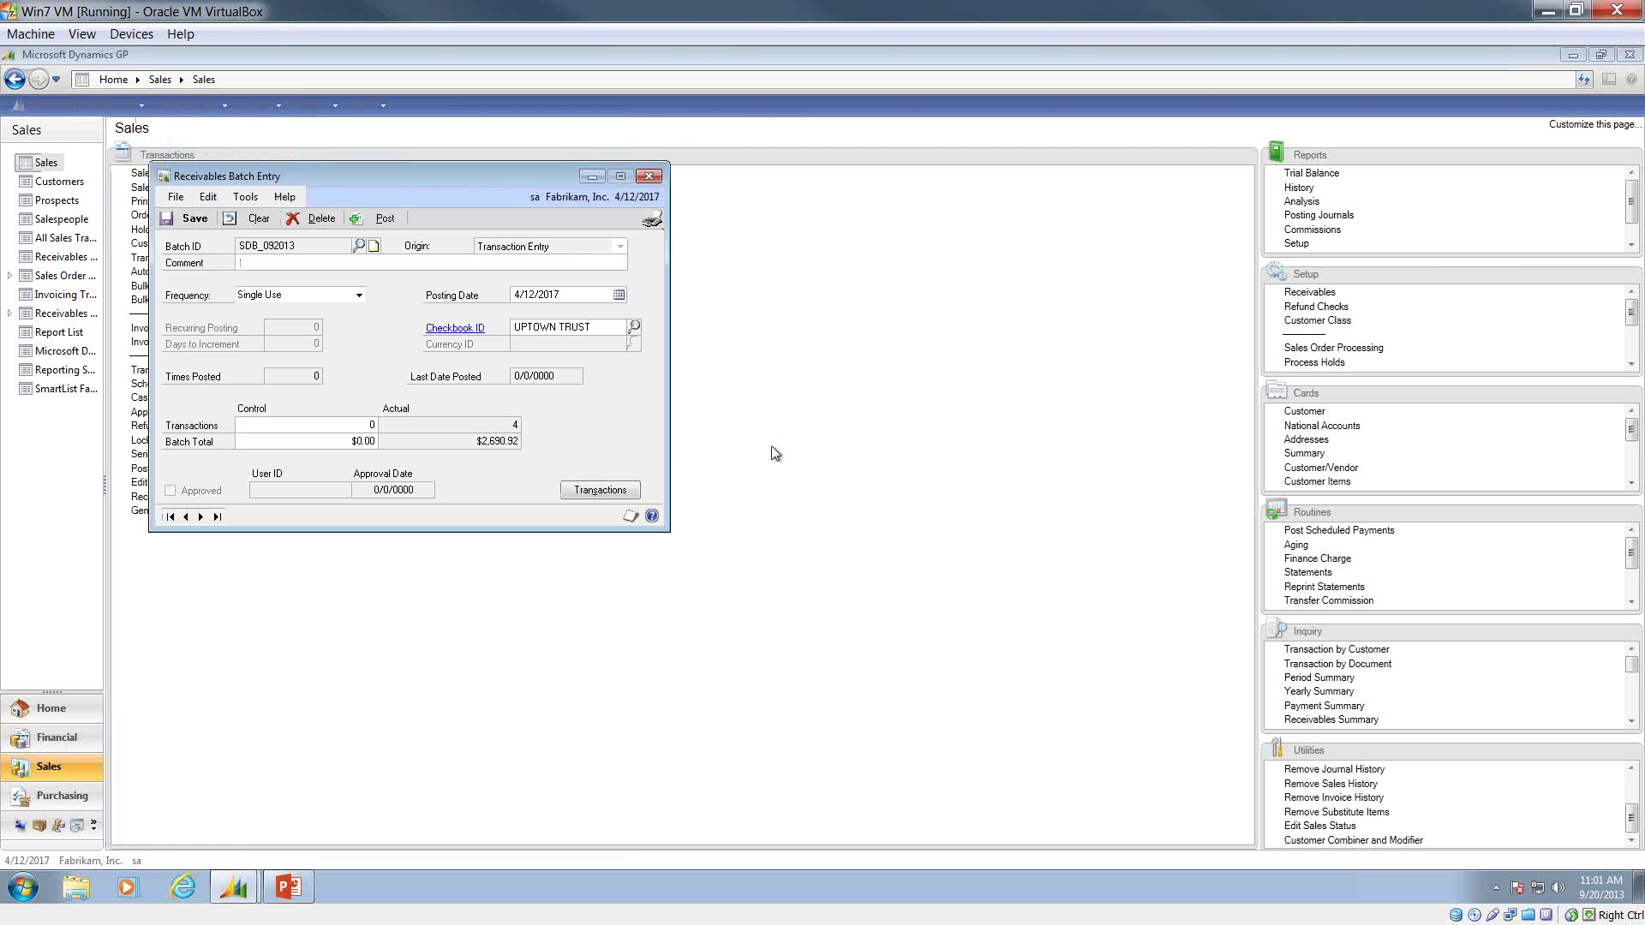
Post batch SDB_092013 while cancelling its posting reports, and check the list of remaining batch IDs.
left_click(381, 219)
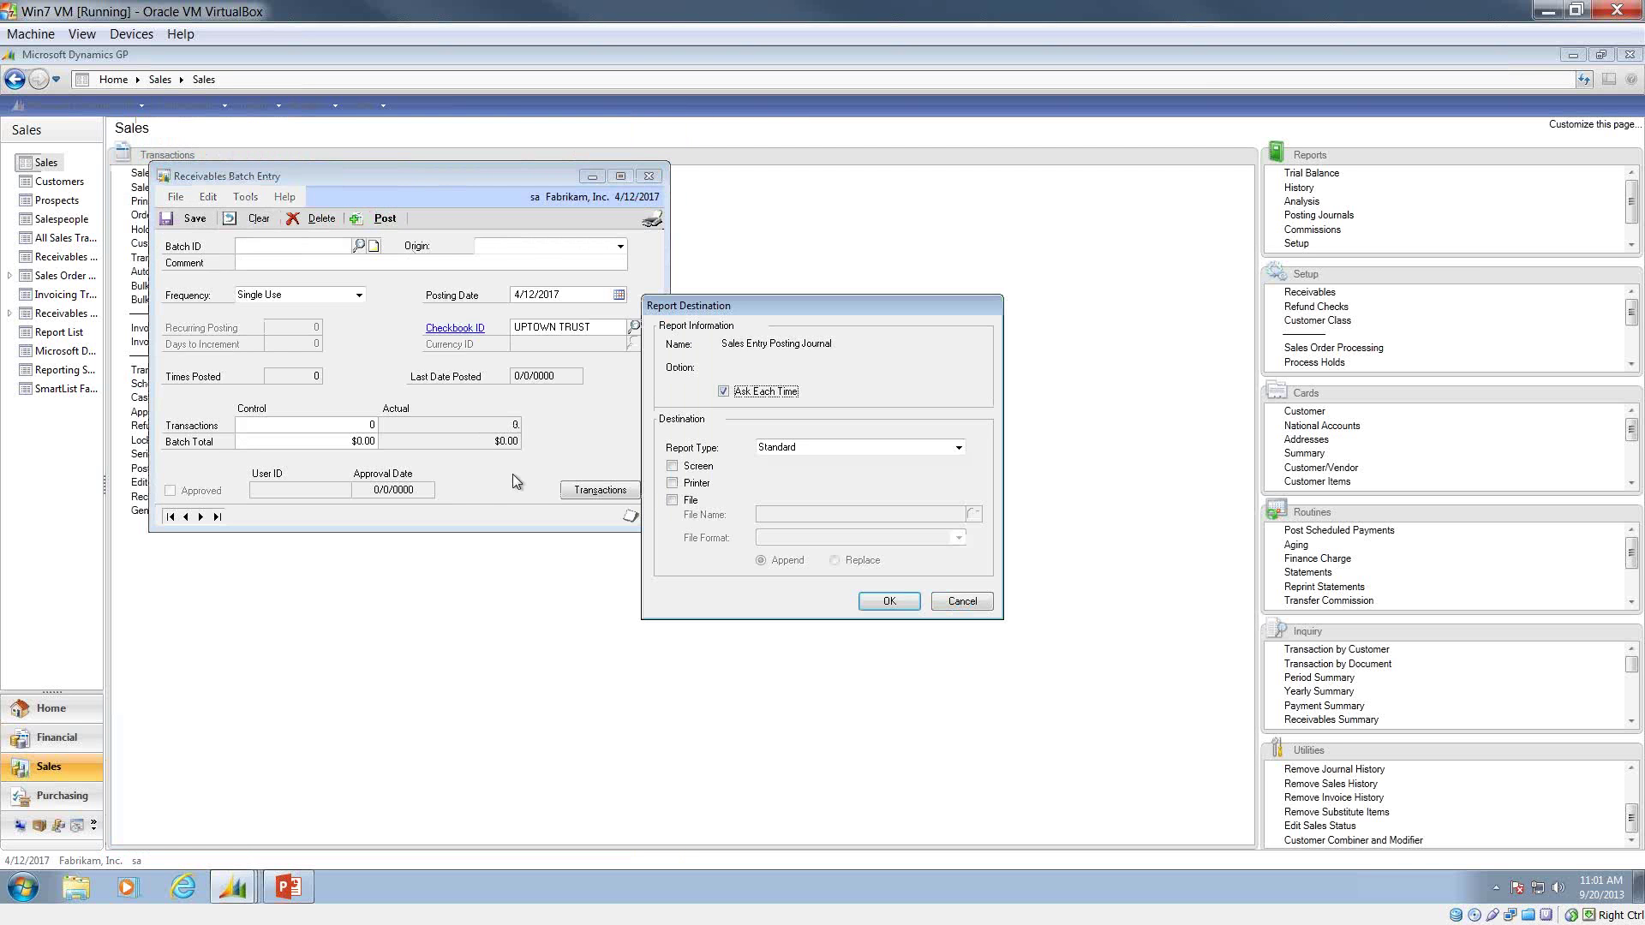
left_click(706, 471)
left_click(968, 603)
left_click(959, 602)
left_click(959, 602)
left_click(960, 602)
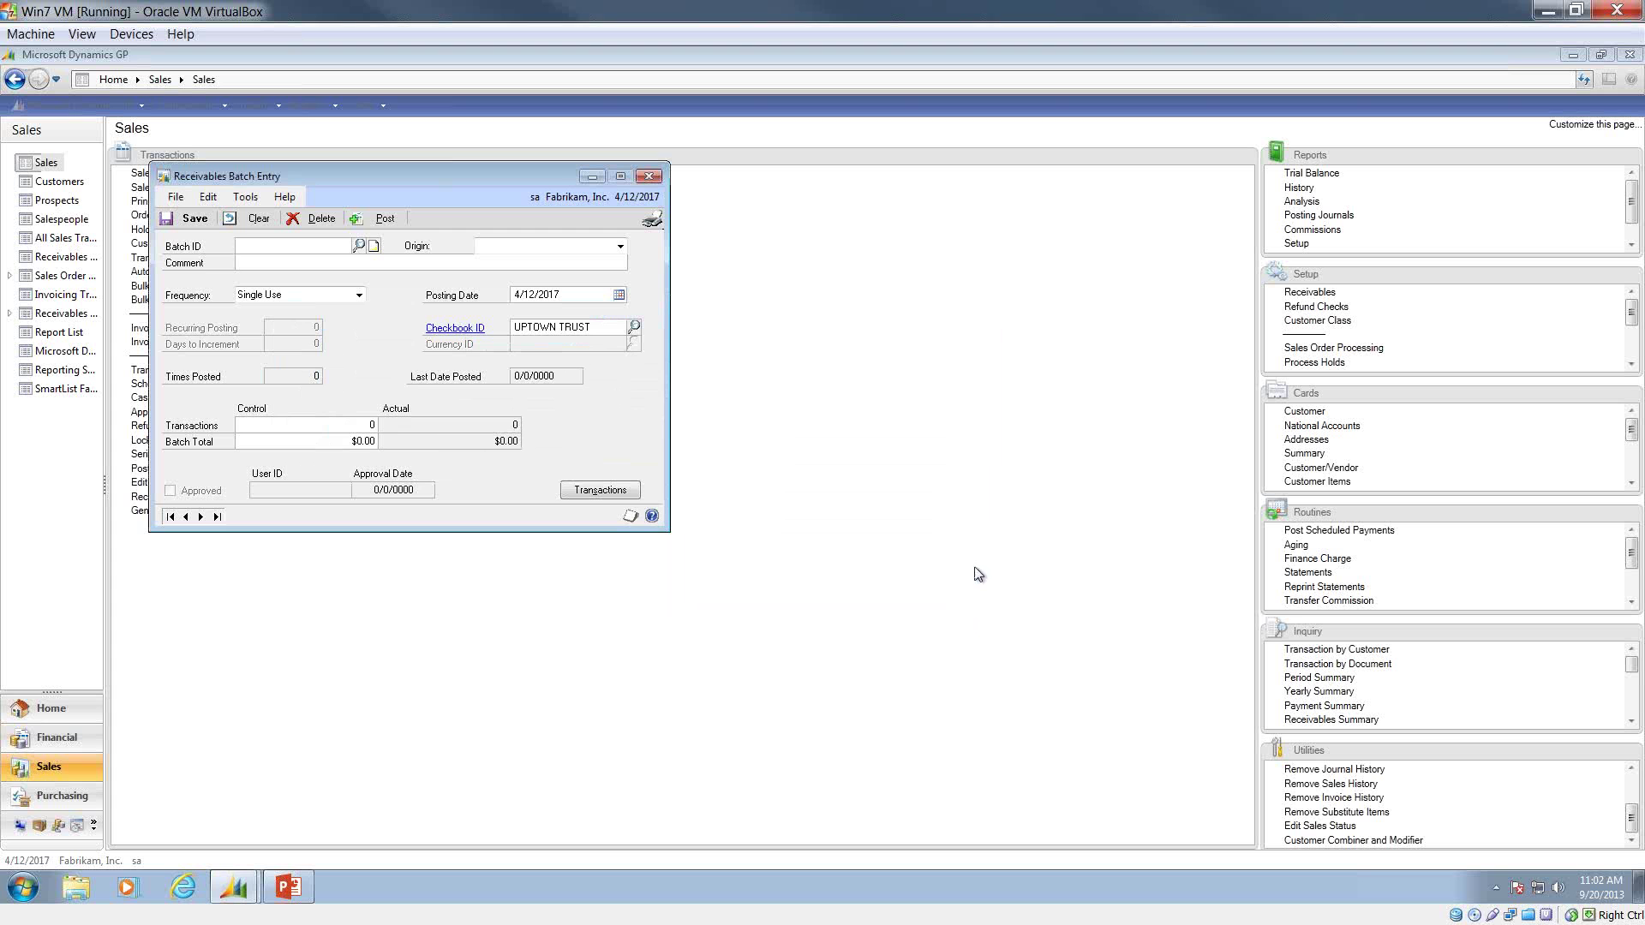
left_click(359, 245)
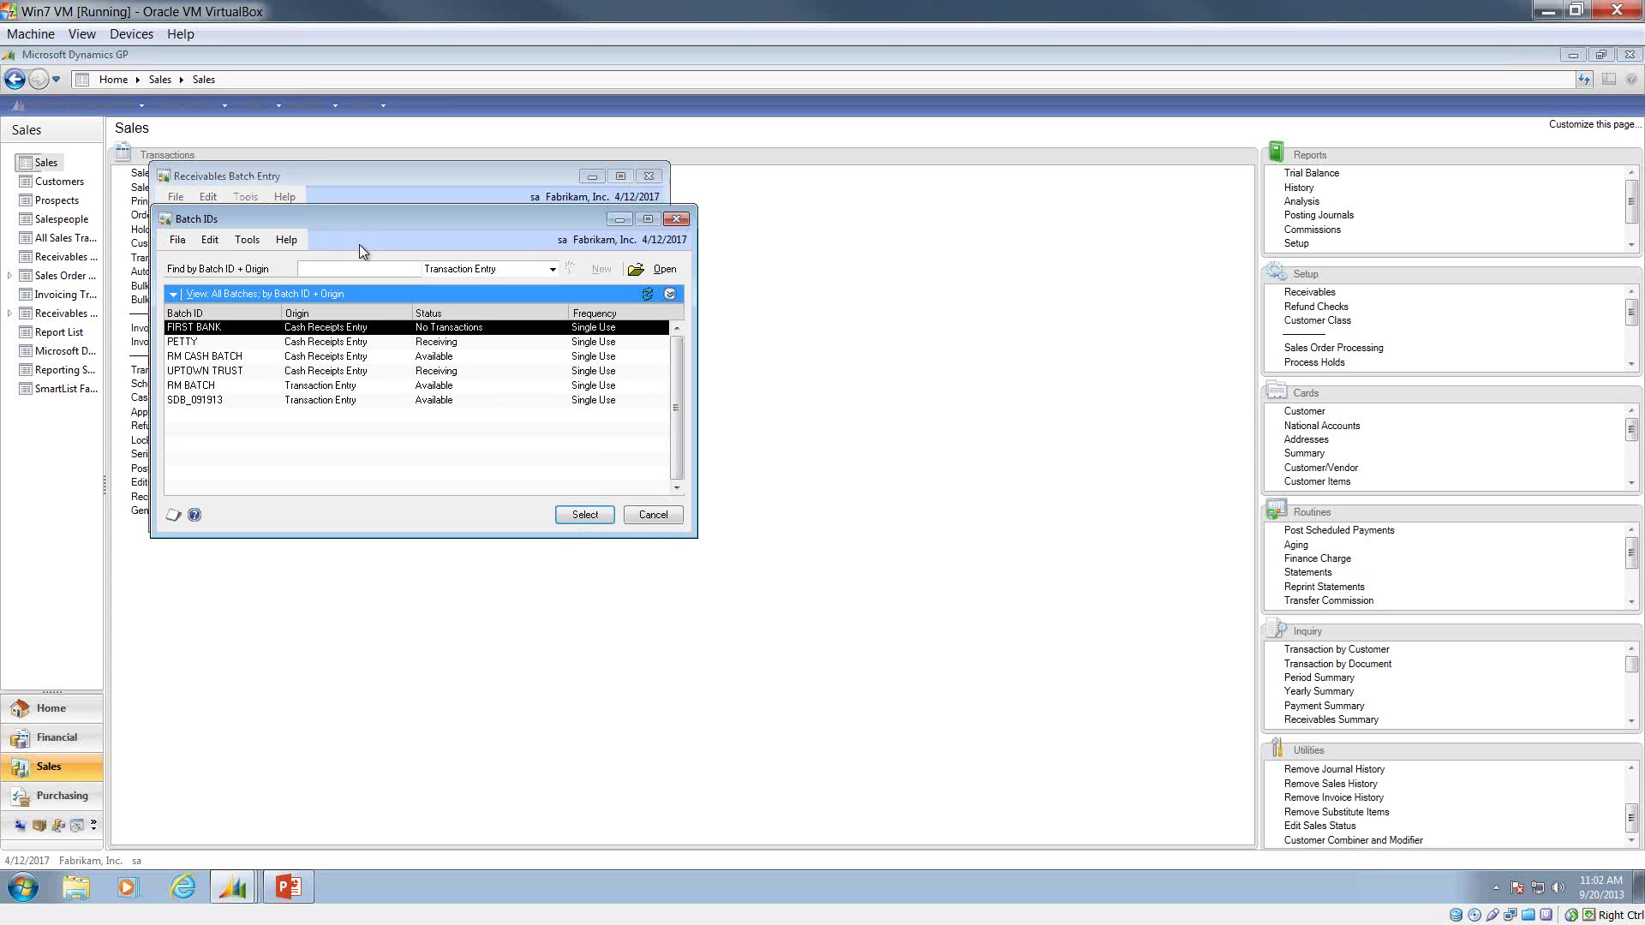
left_click(638, 515)
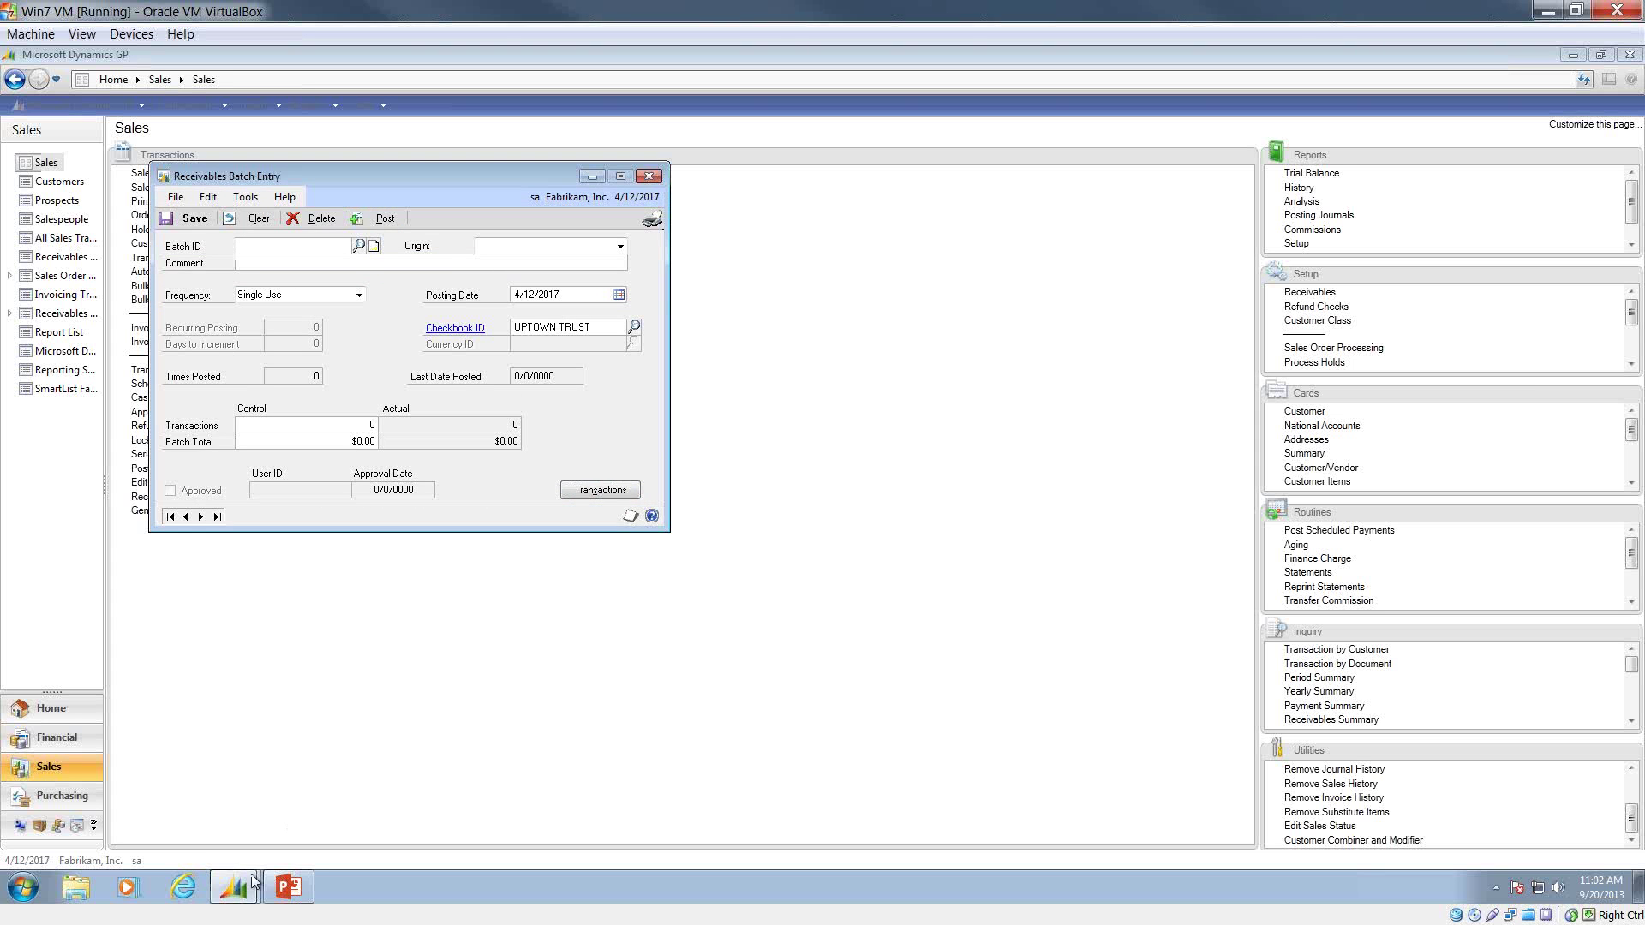
Switch to PowerPoint and show the Receivables Credit Memo Scenario slide.
left_click(291, 887)
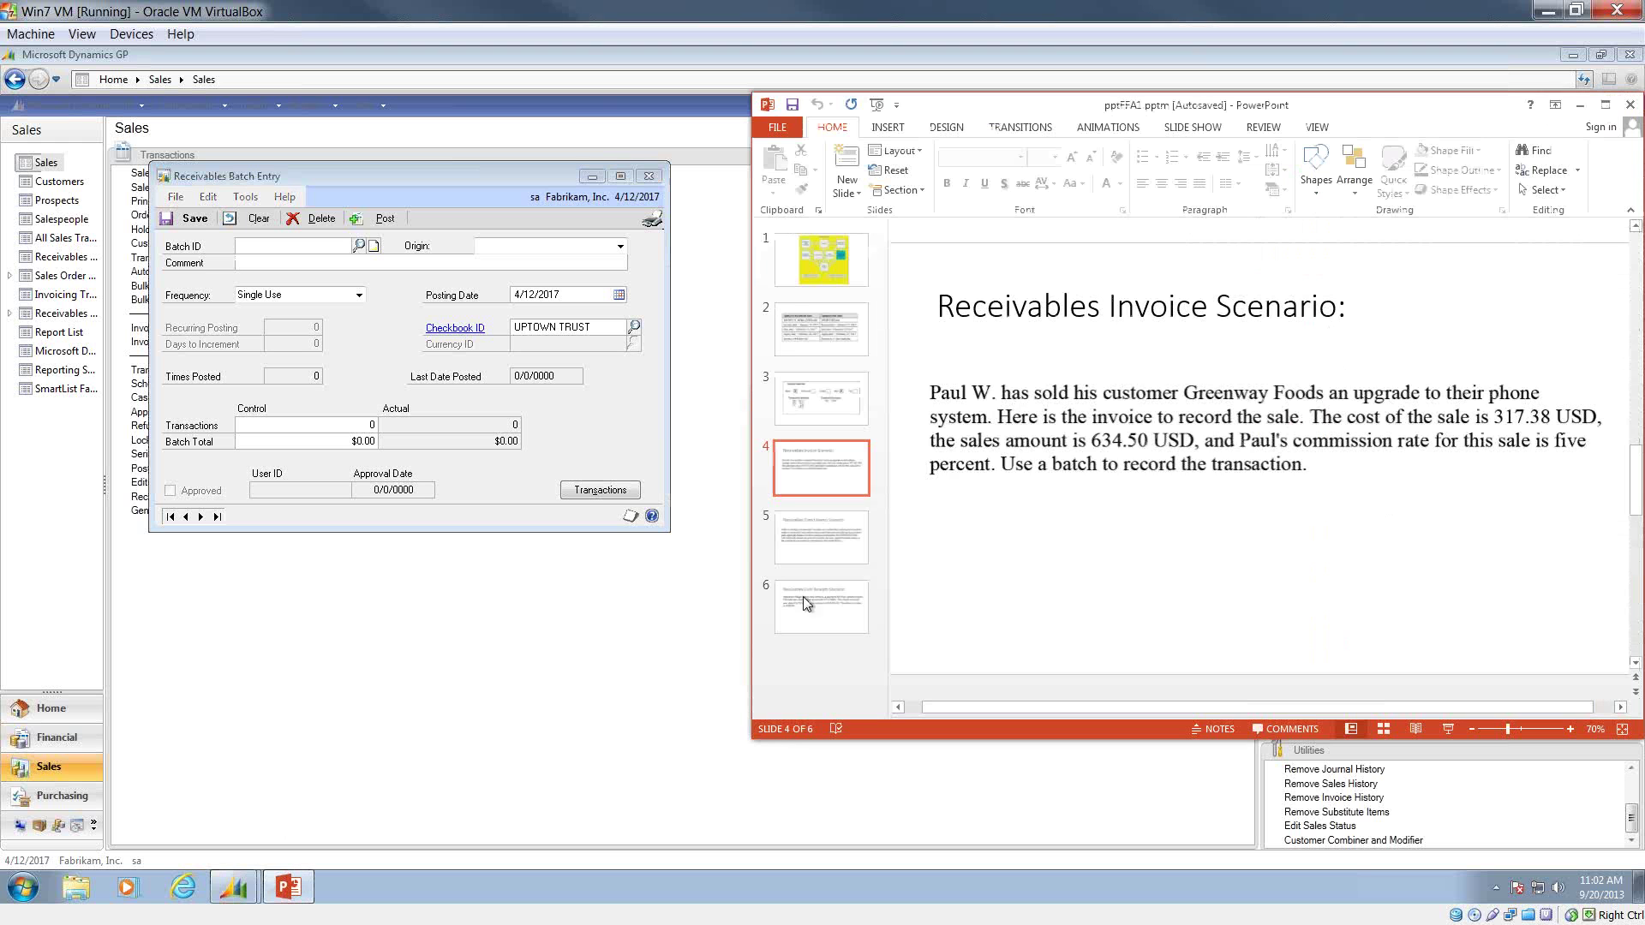
left_click(776, 550)
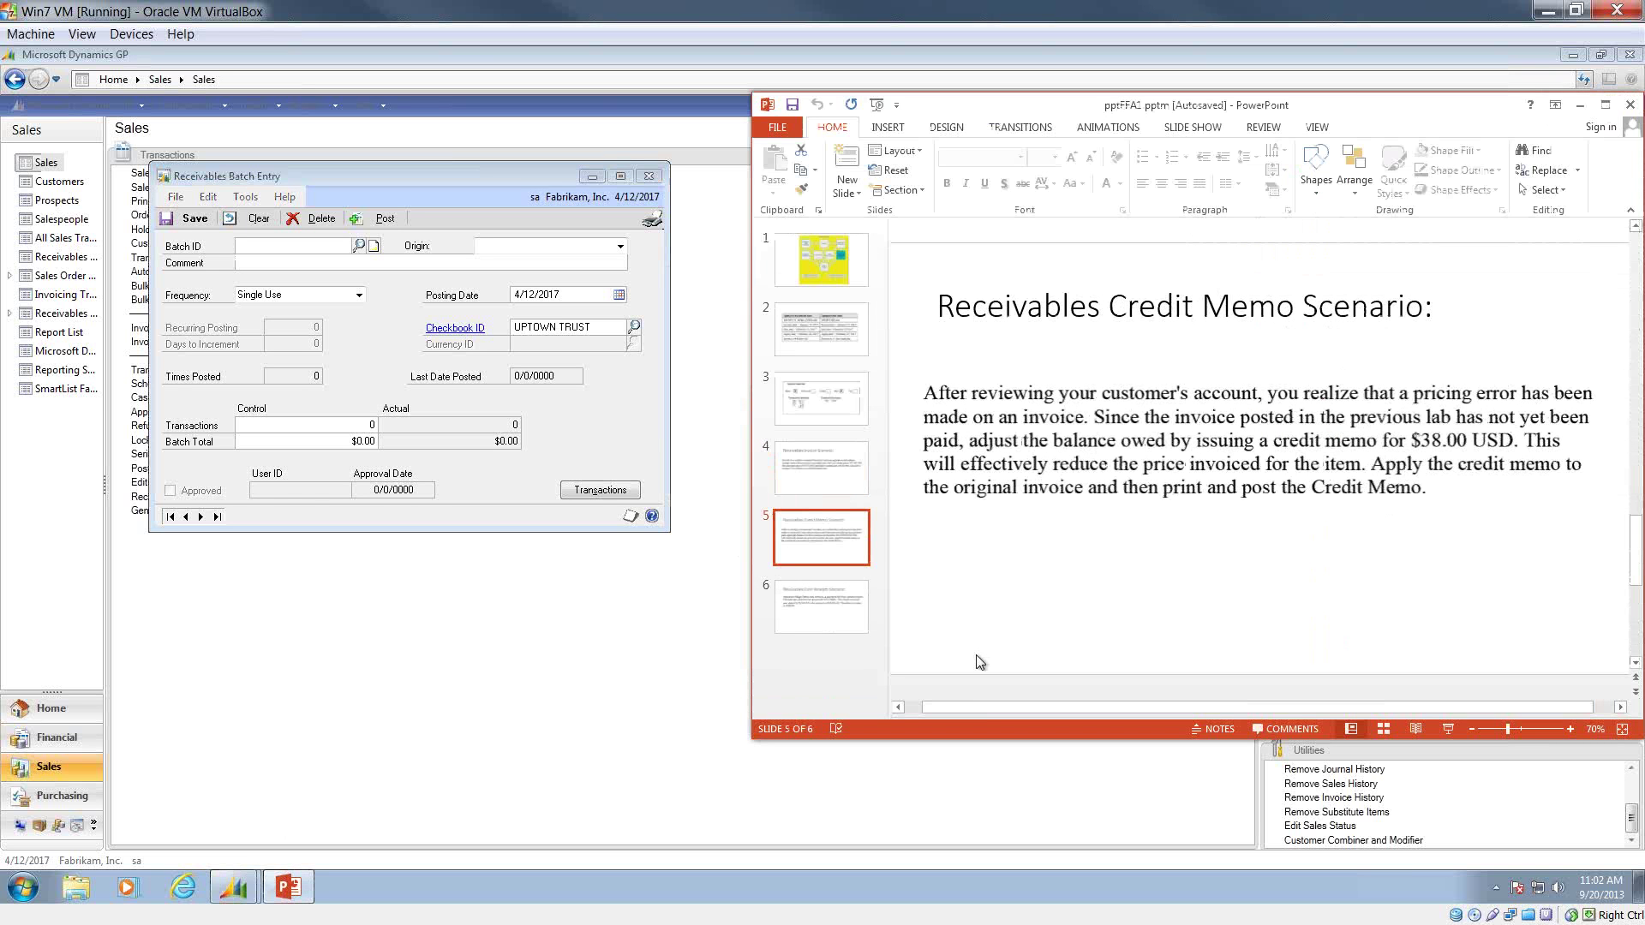
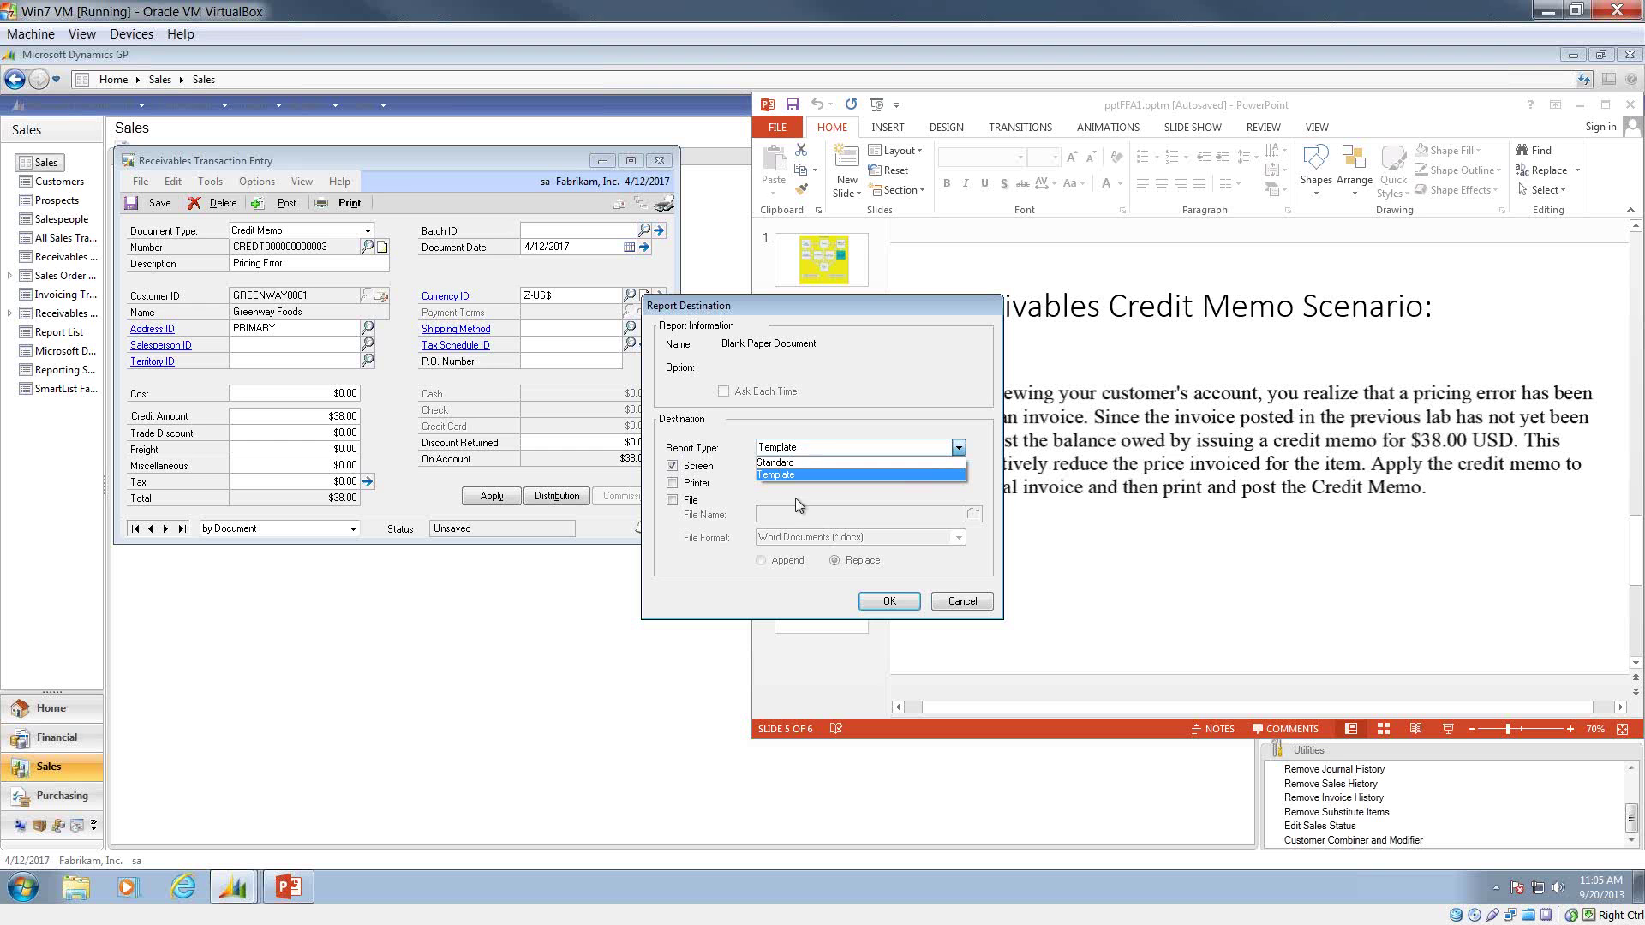
Print the credit memo on blank paper to the screen as a Standard report, review the document and close it.
left_click(789, 462)
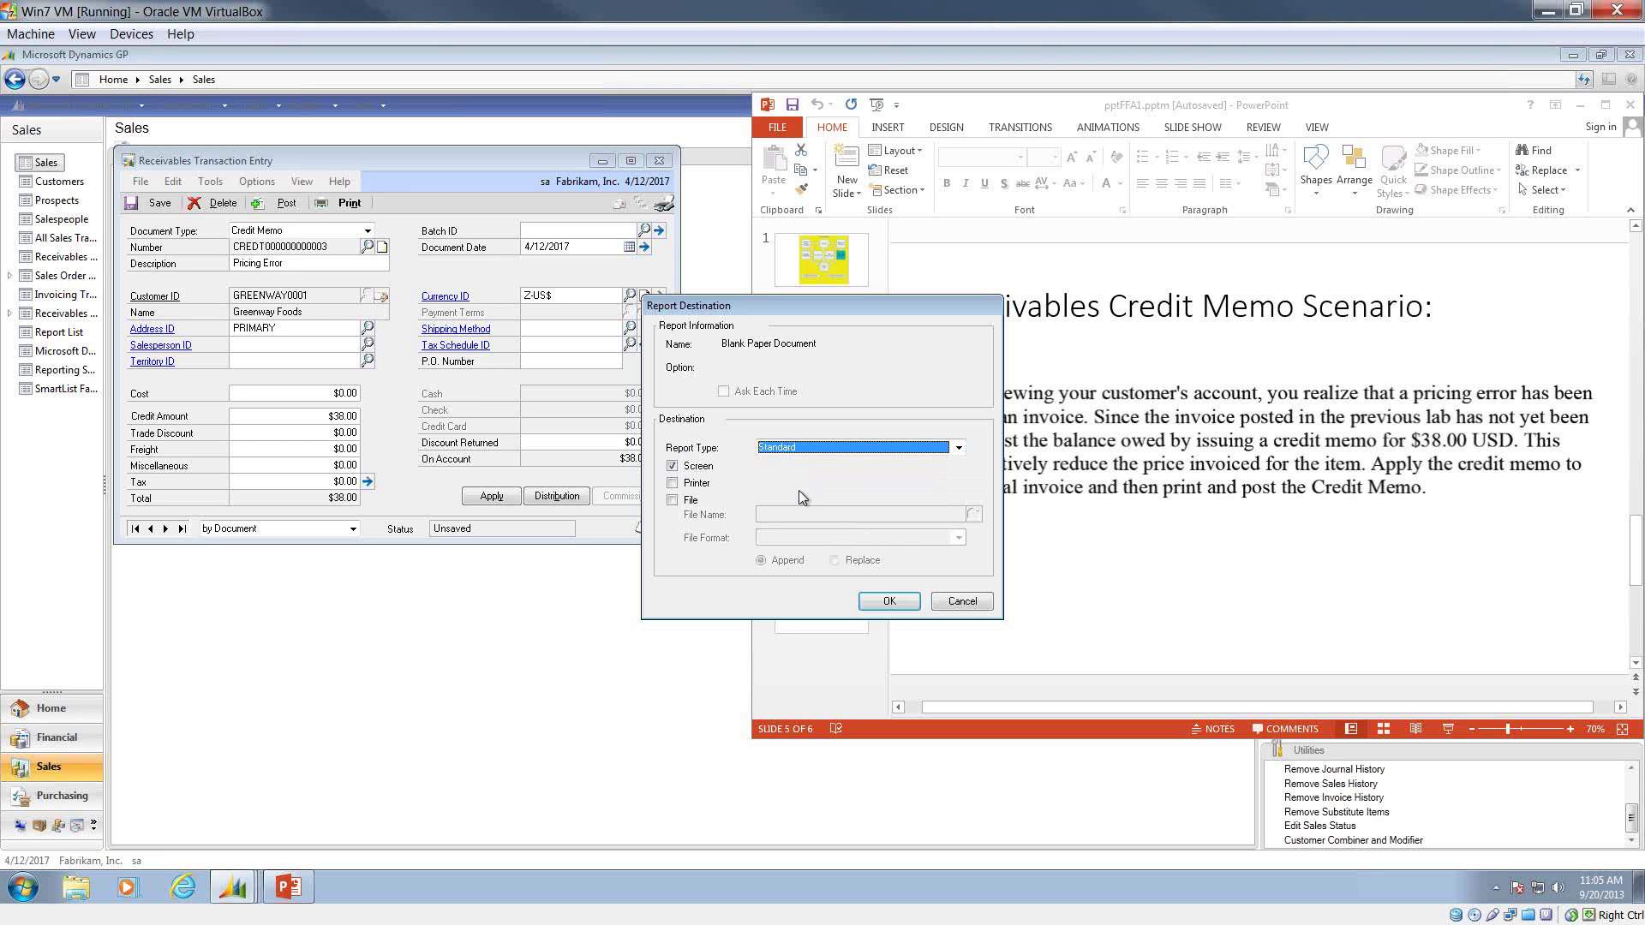
left_click(886, 597)
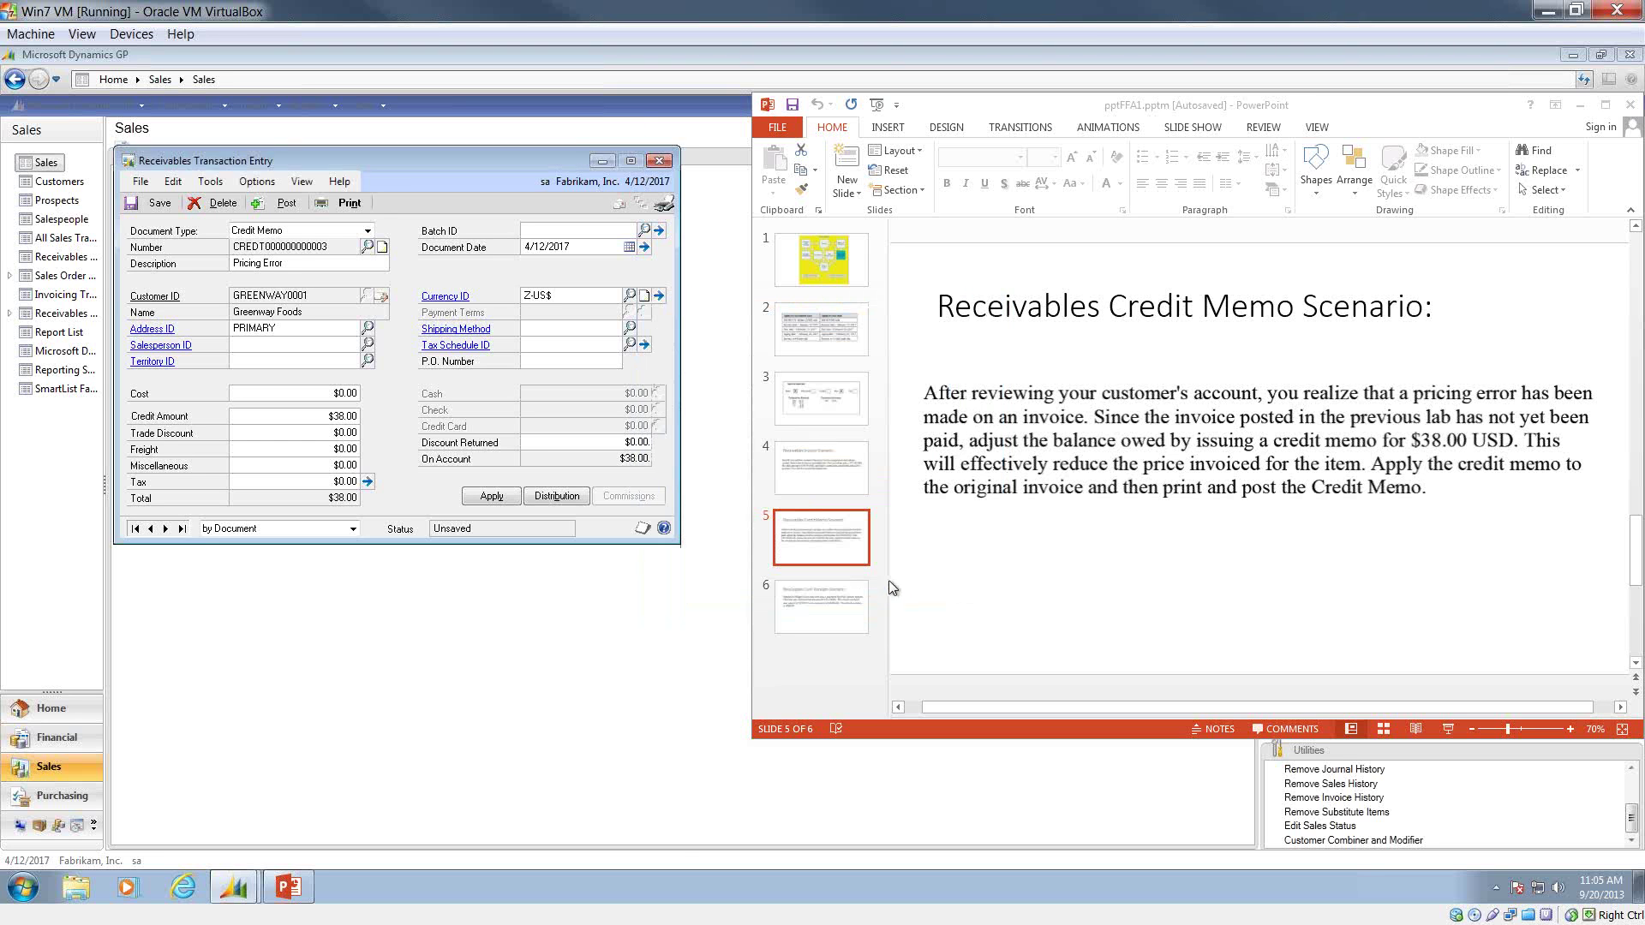
scroll(598, 377, "down", 6)
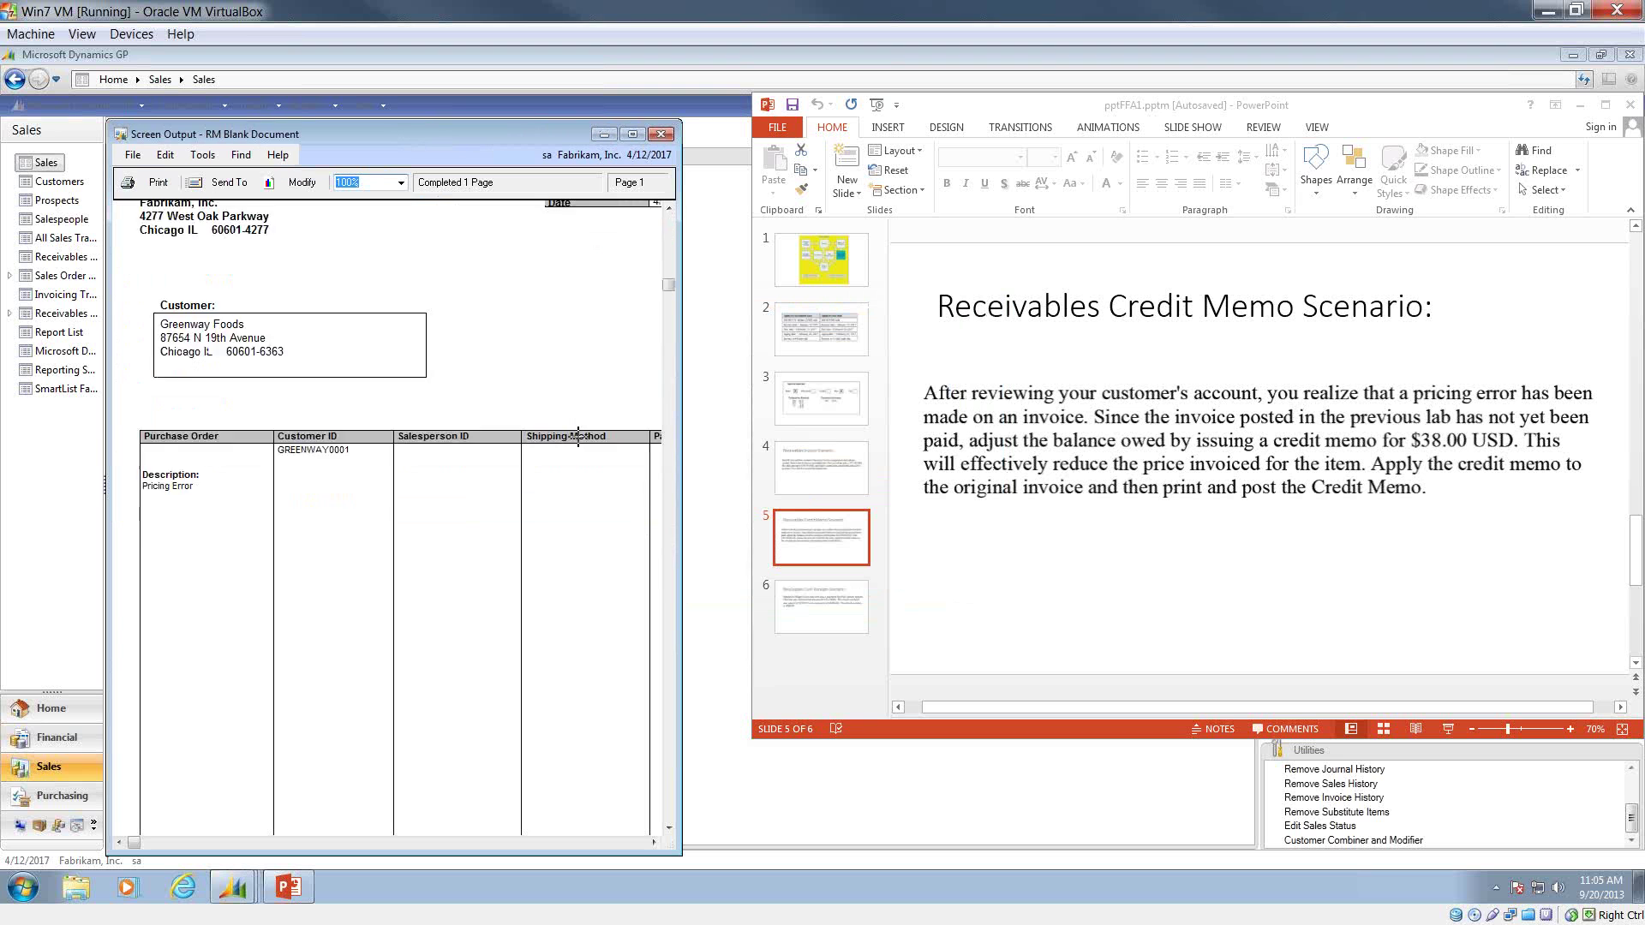
left_click(654, 842)
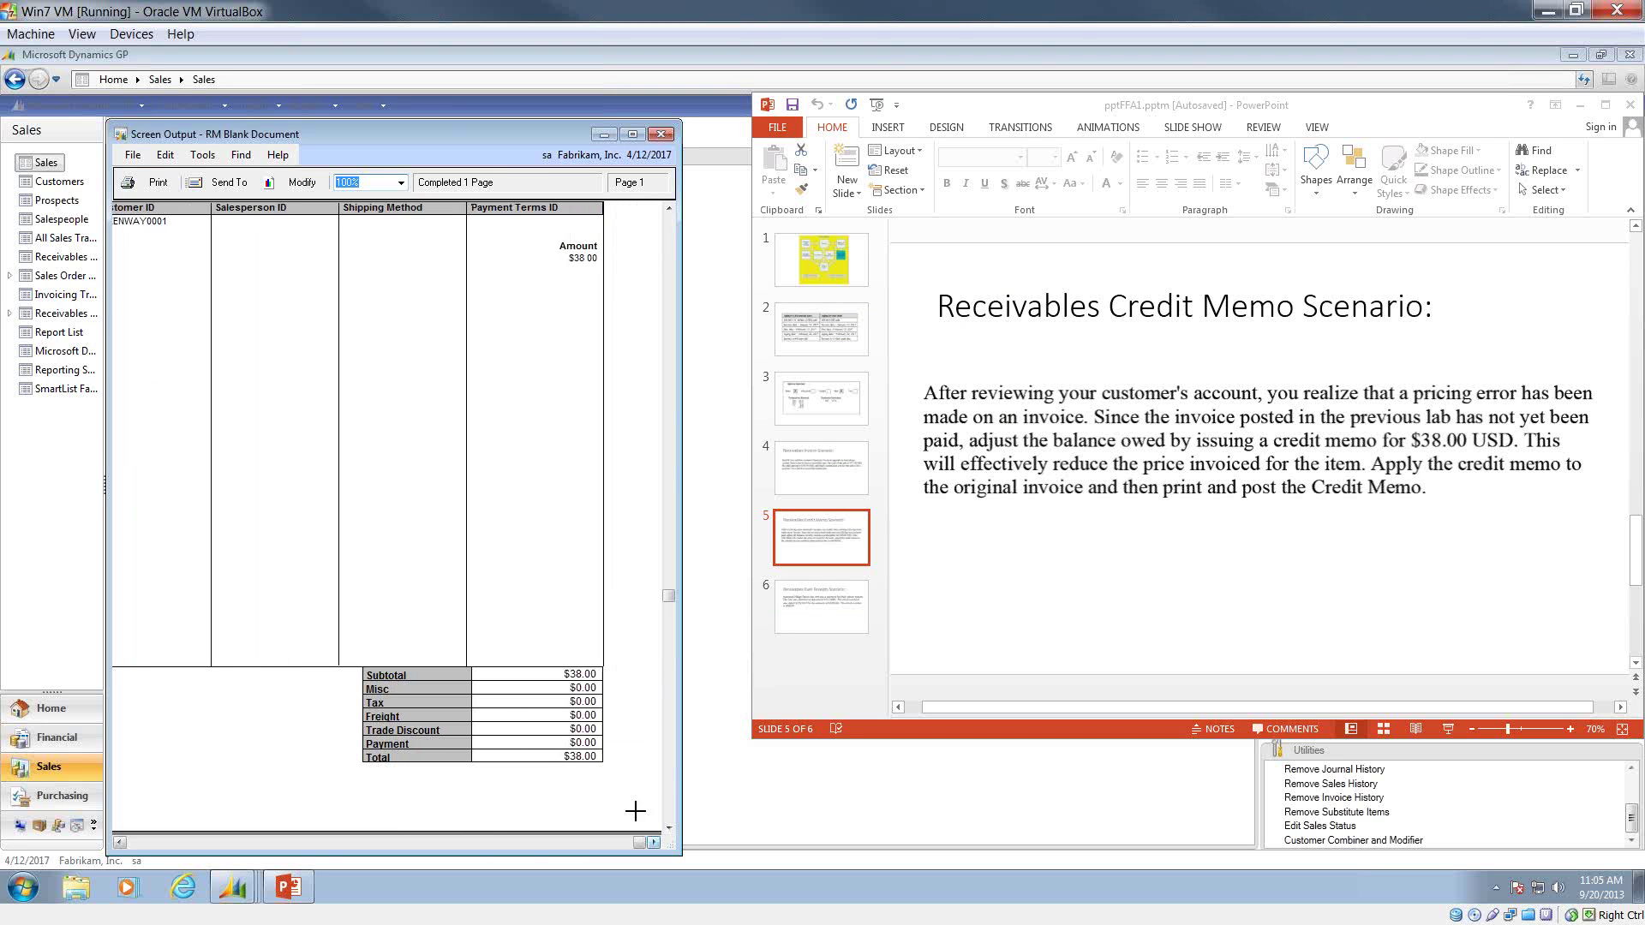
scroll(577, 763, "up", 6)
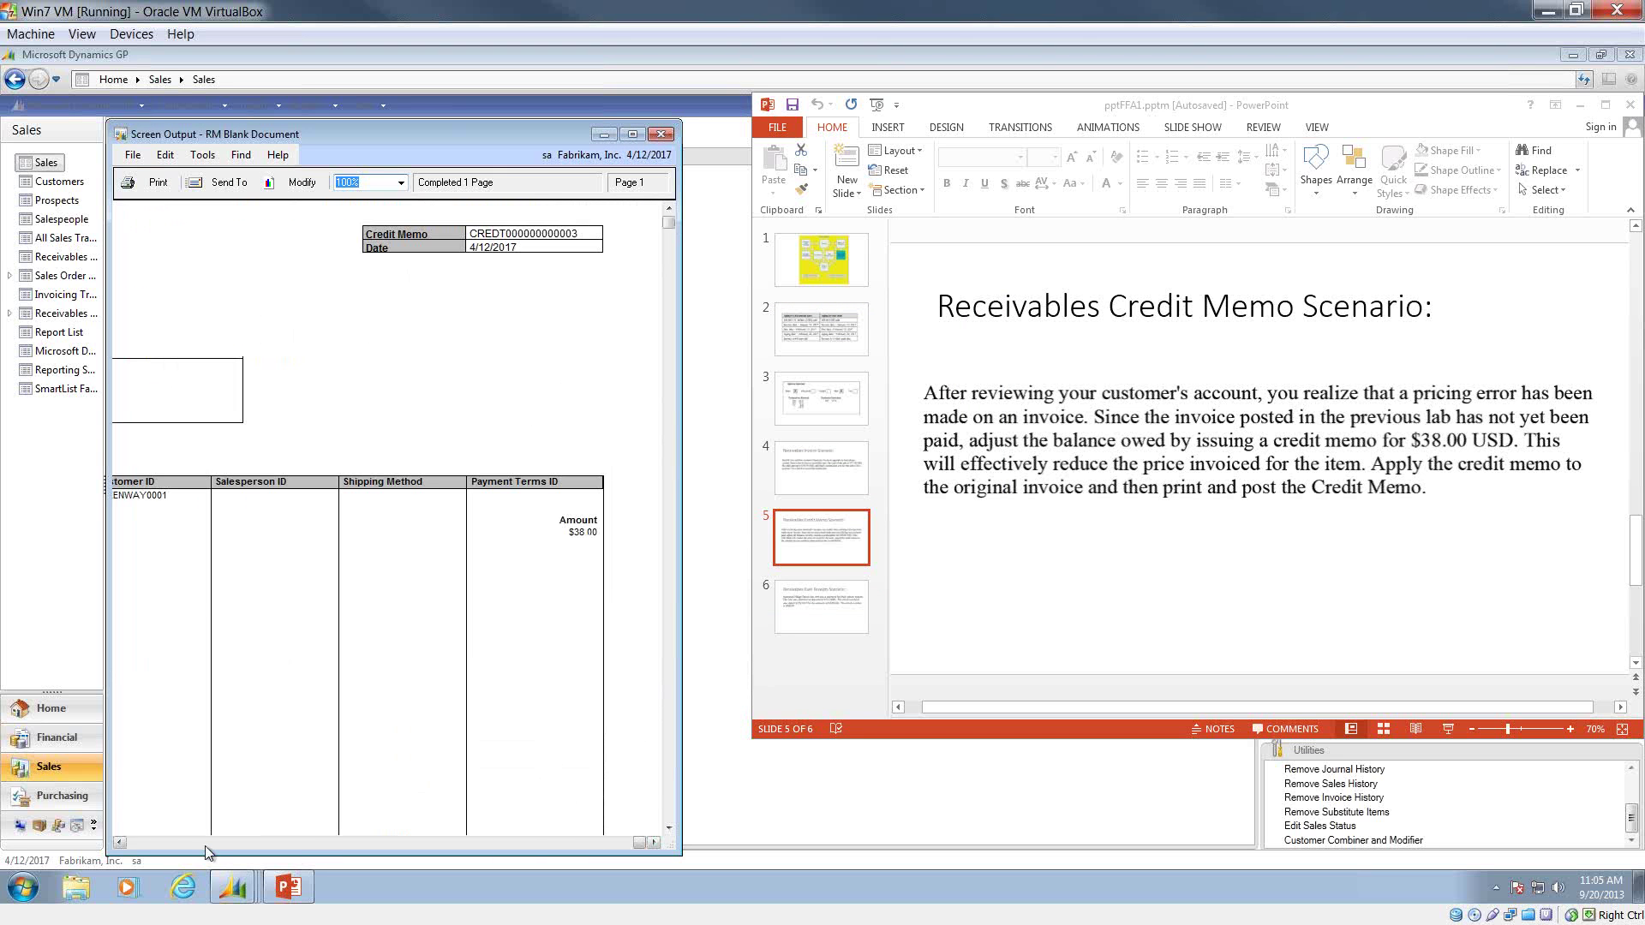
left_click(120, 843)
left_click(120, 842)
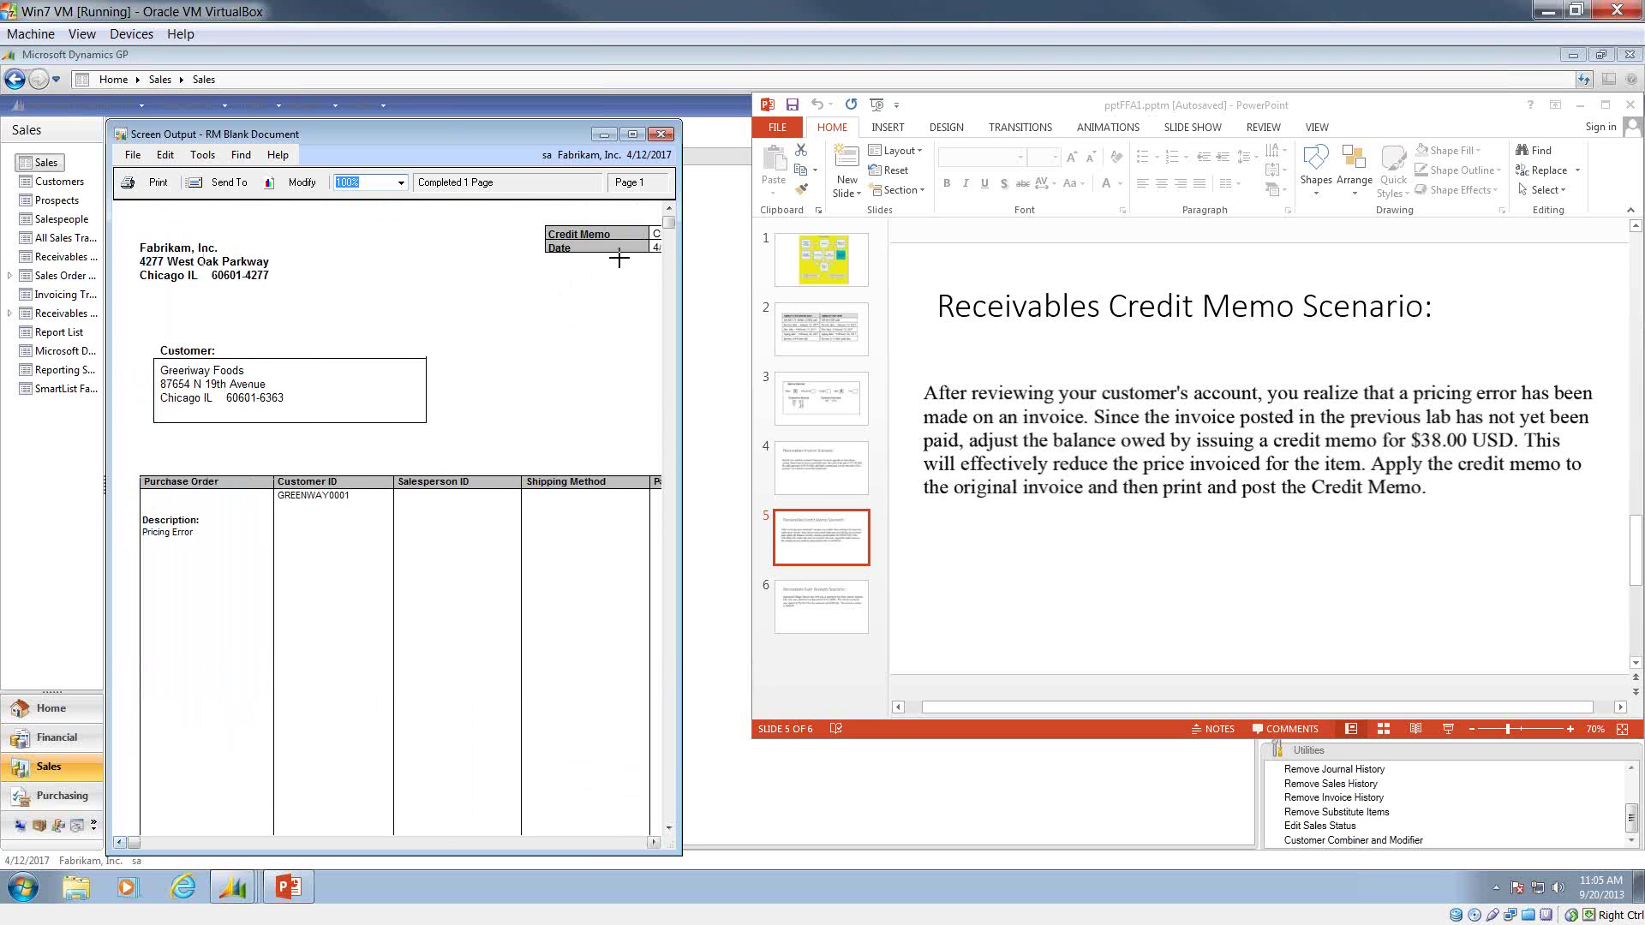
left_click(661, 134)
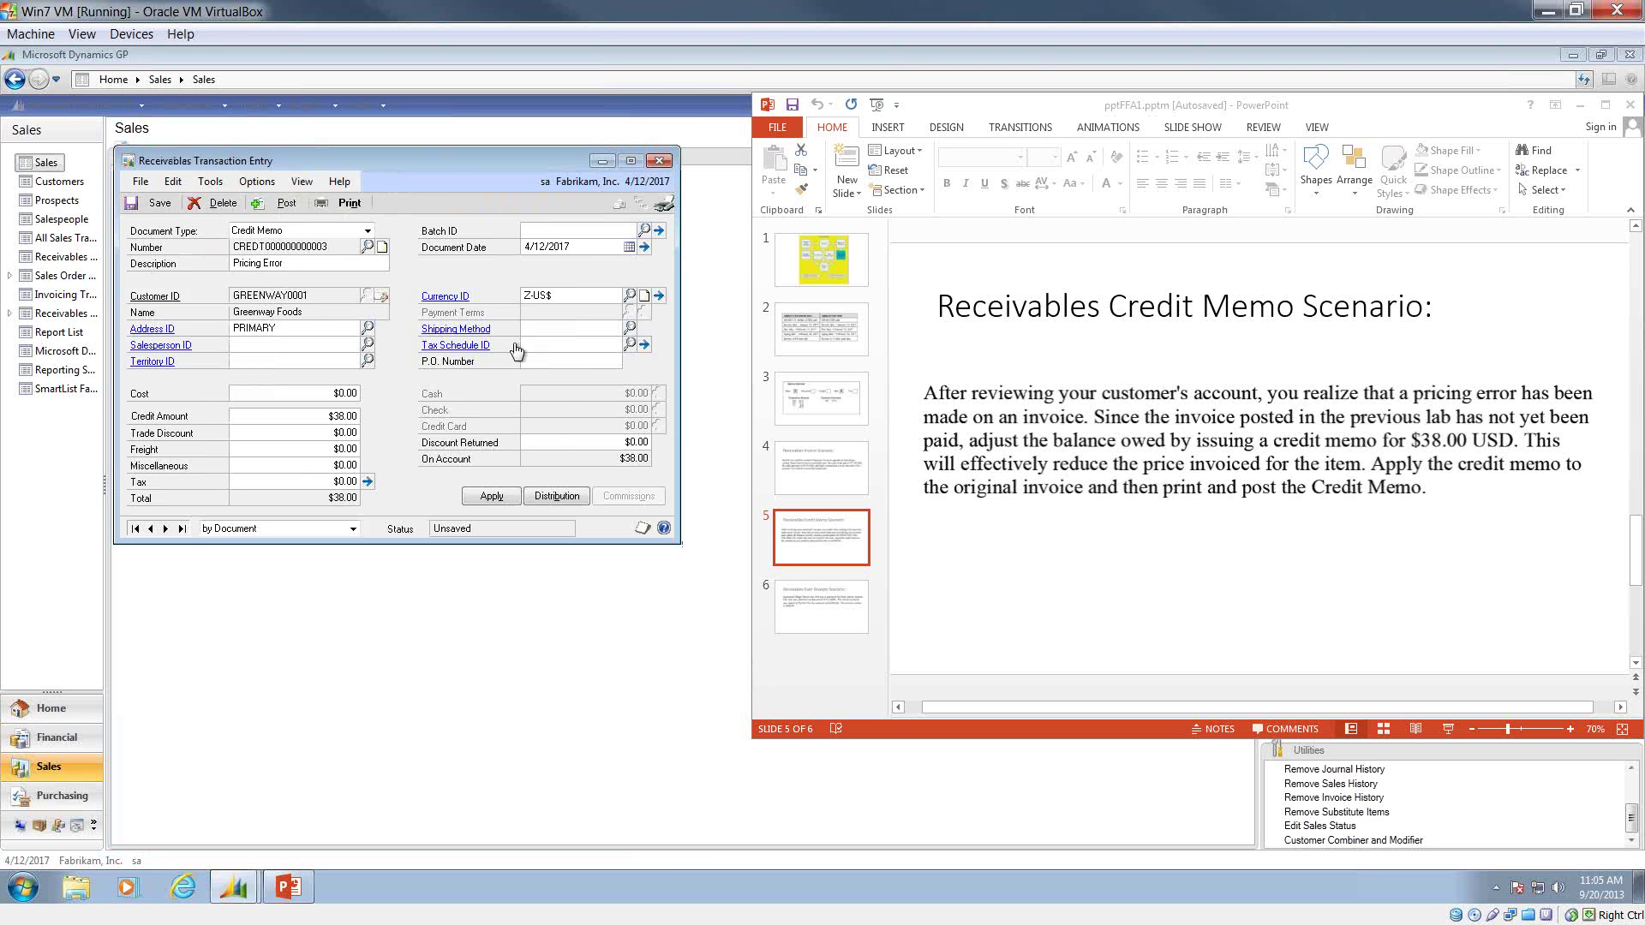
Post the Pricing Error credit memo and review only its Sales Entry Posting Journal on screen, cancelling the other posting reports.
left_click(268, 205)
left_click(283, 206)
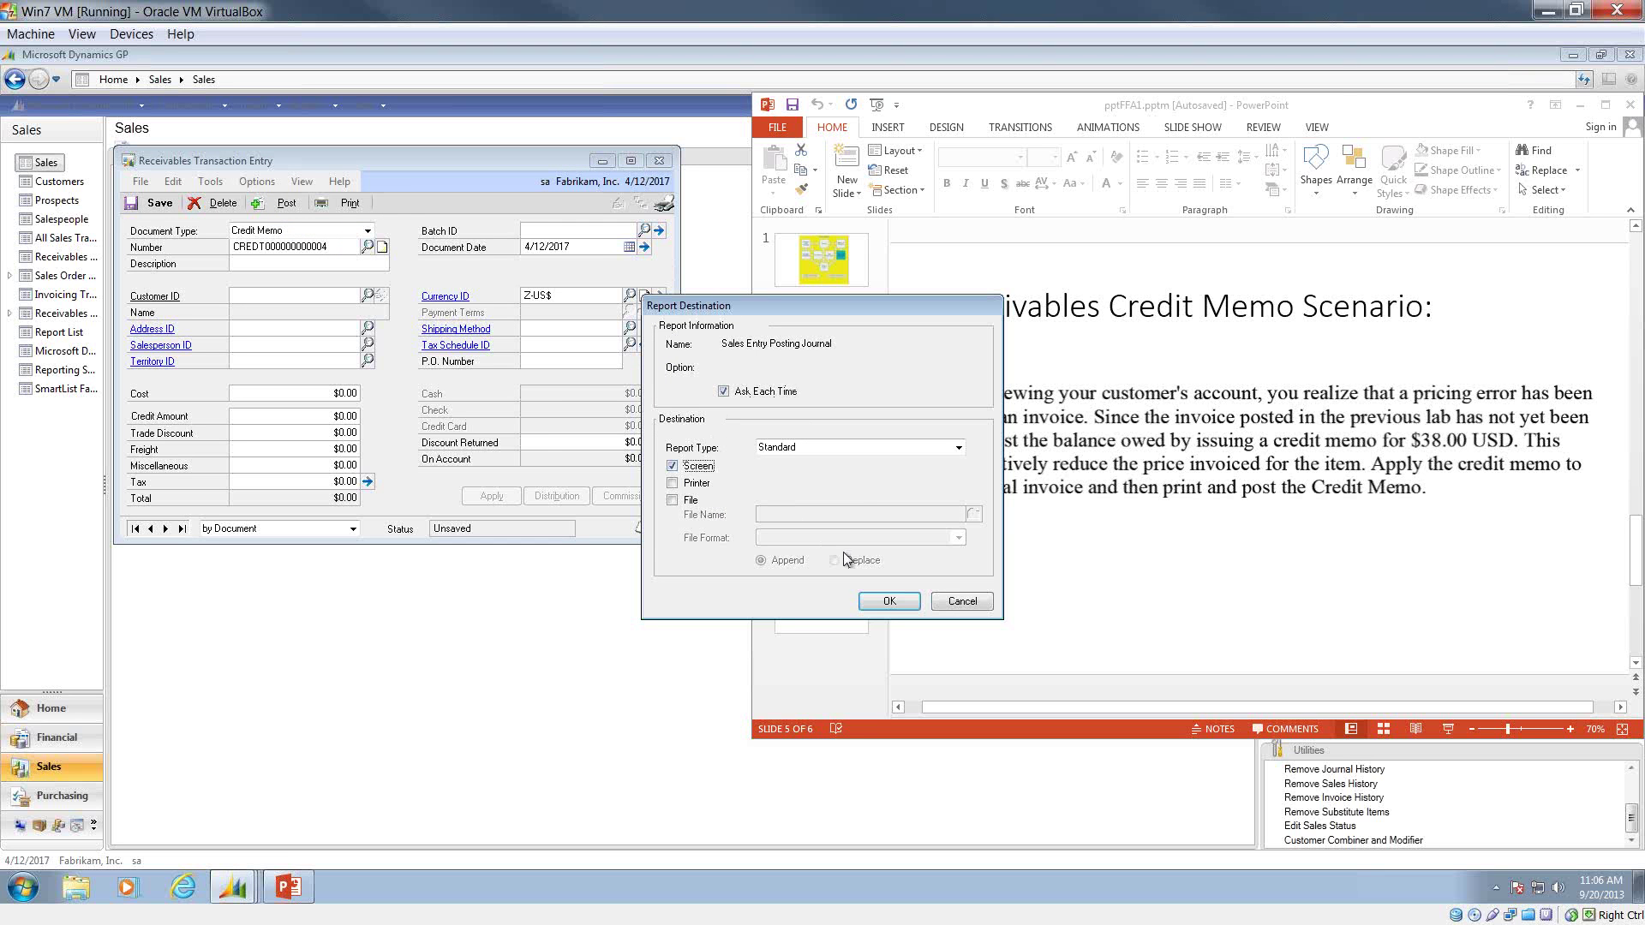
left_click(872, 603)
left_click(962, 601)
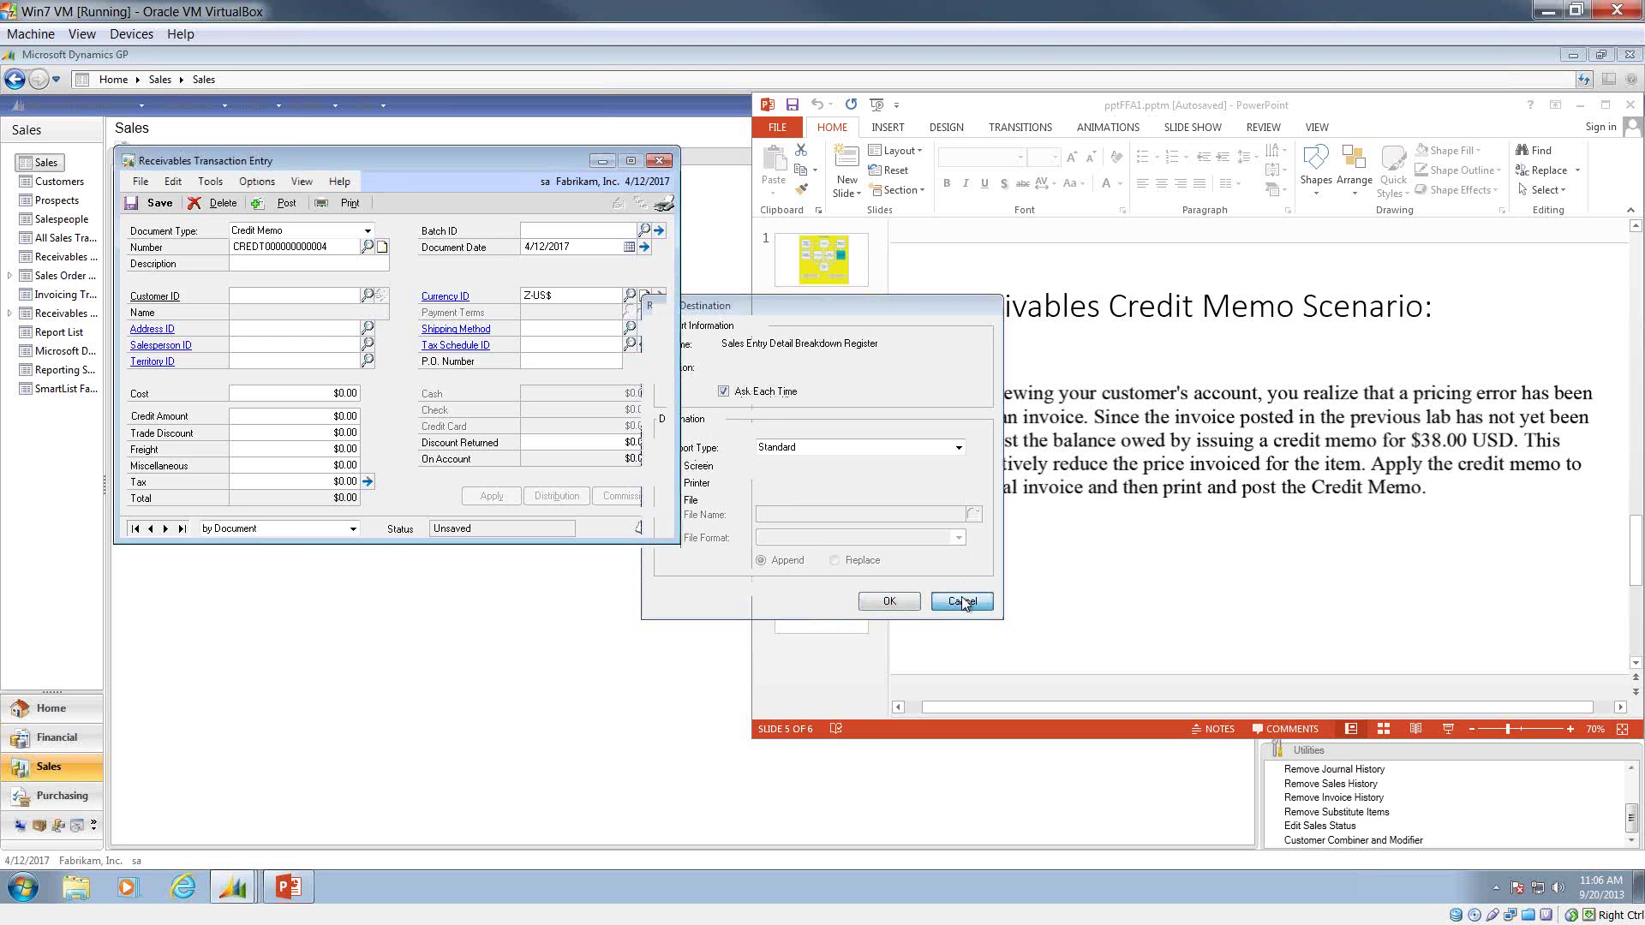
left_click(962, 601)
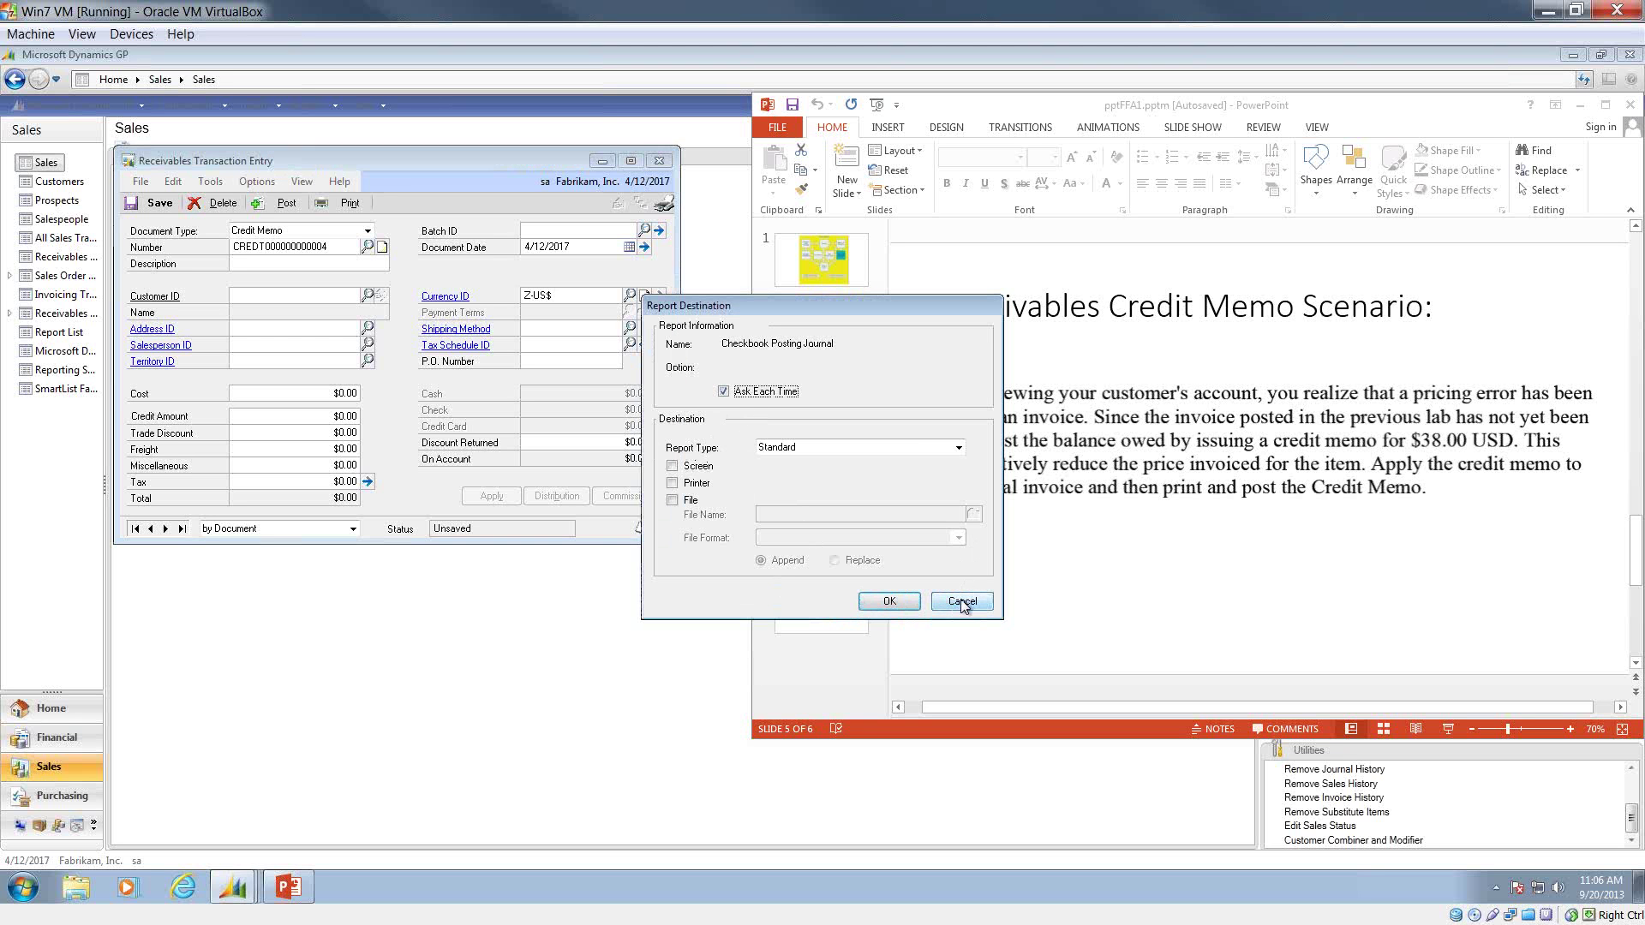
left_click(962, 600)
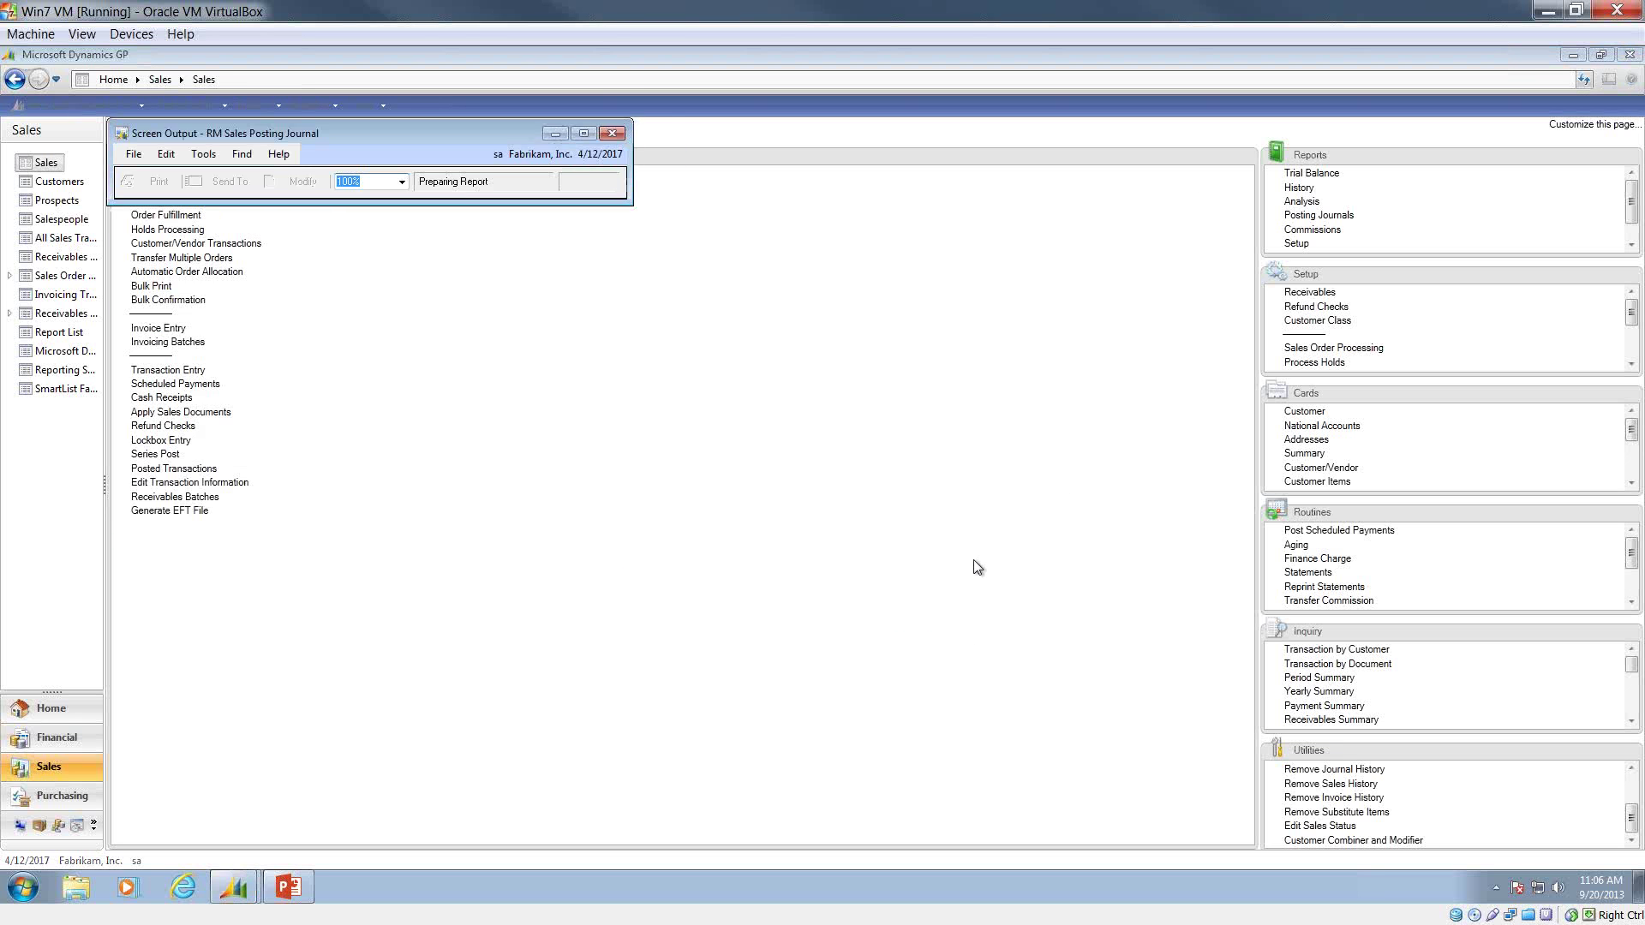
left_click(627, 133)
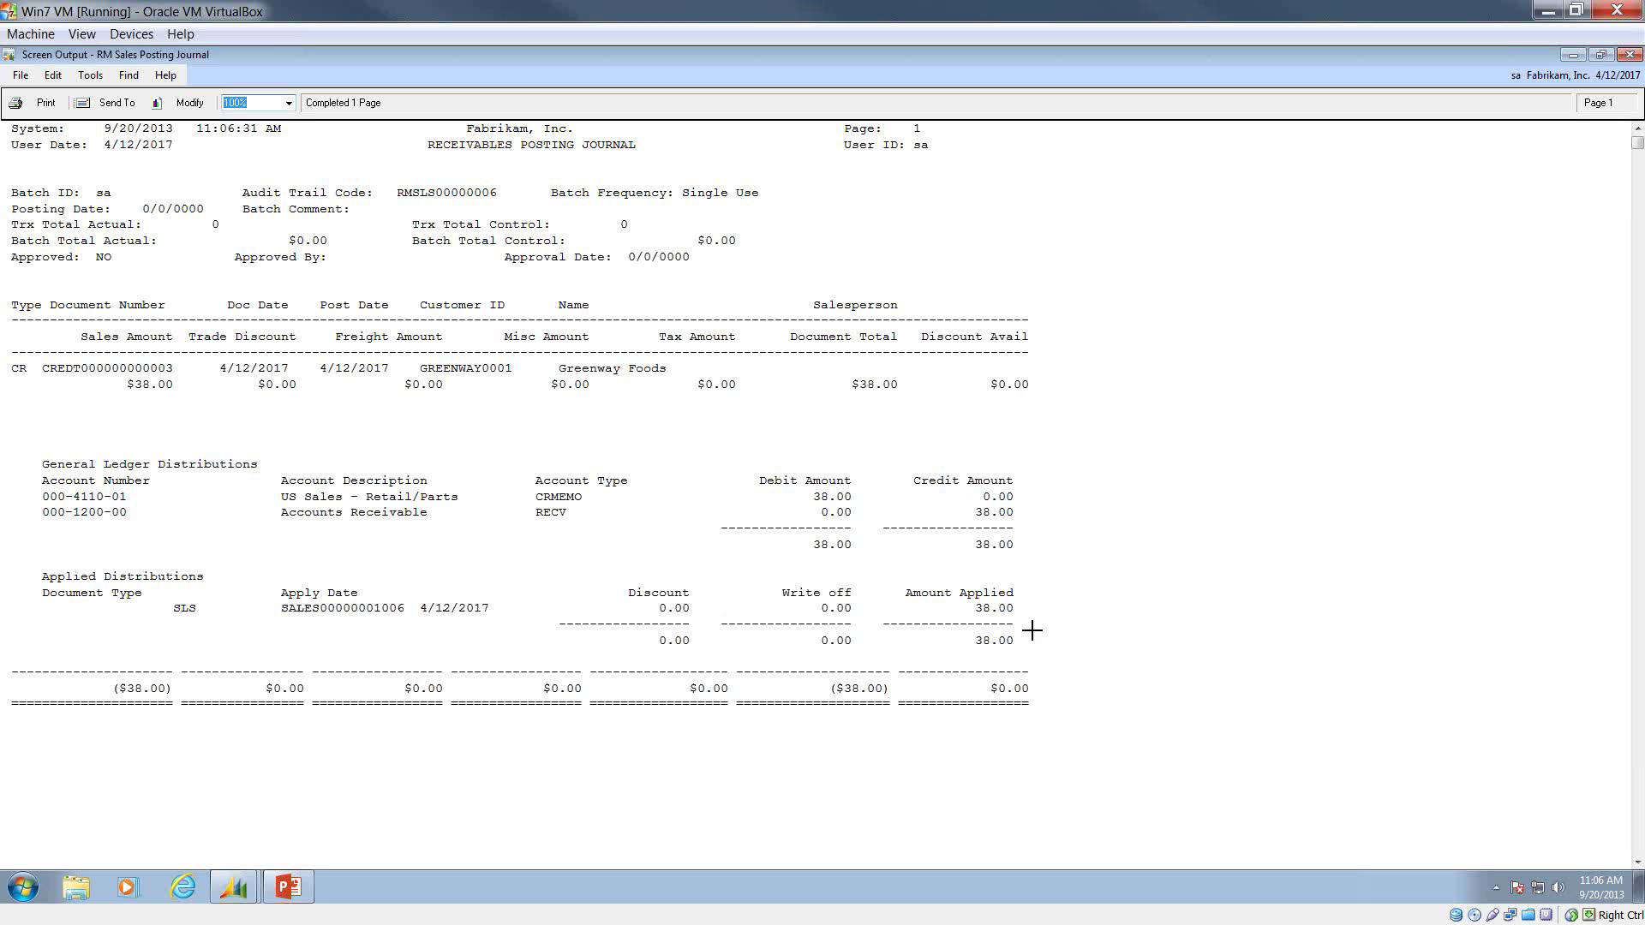
left_click(1631, 55)
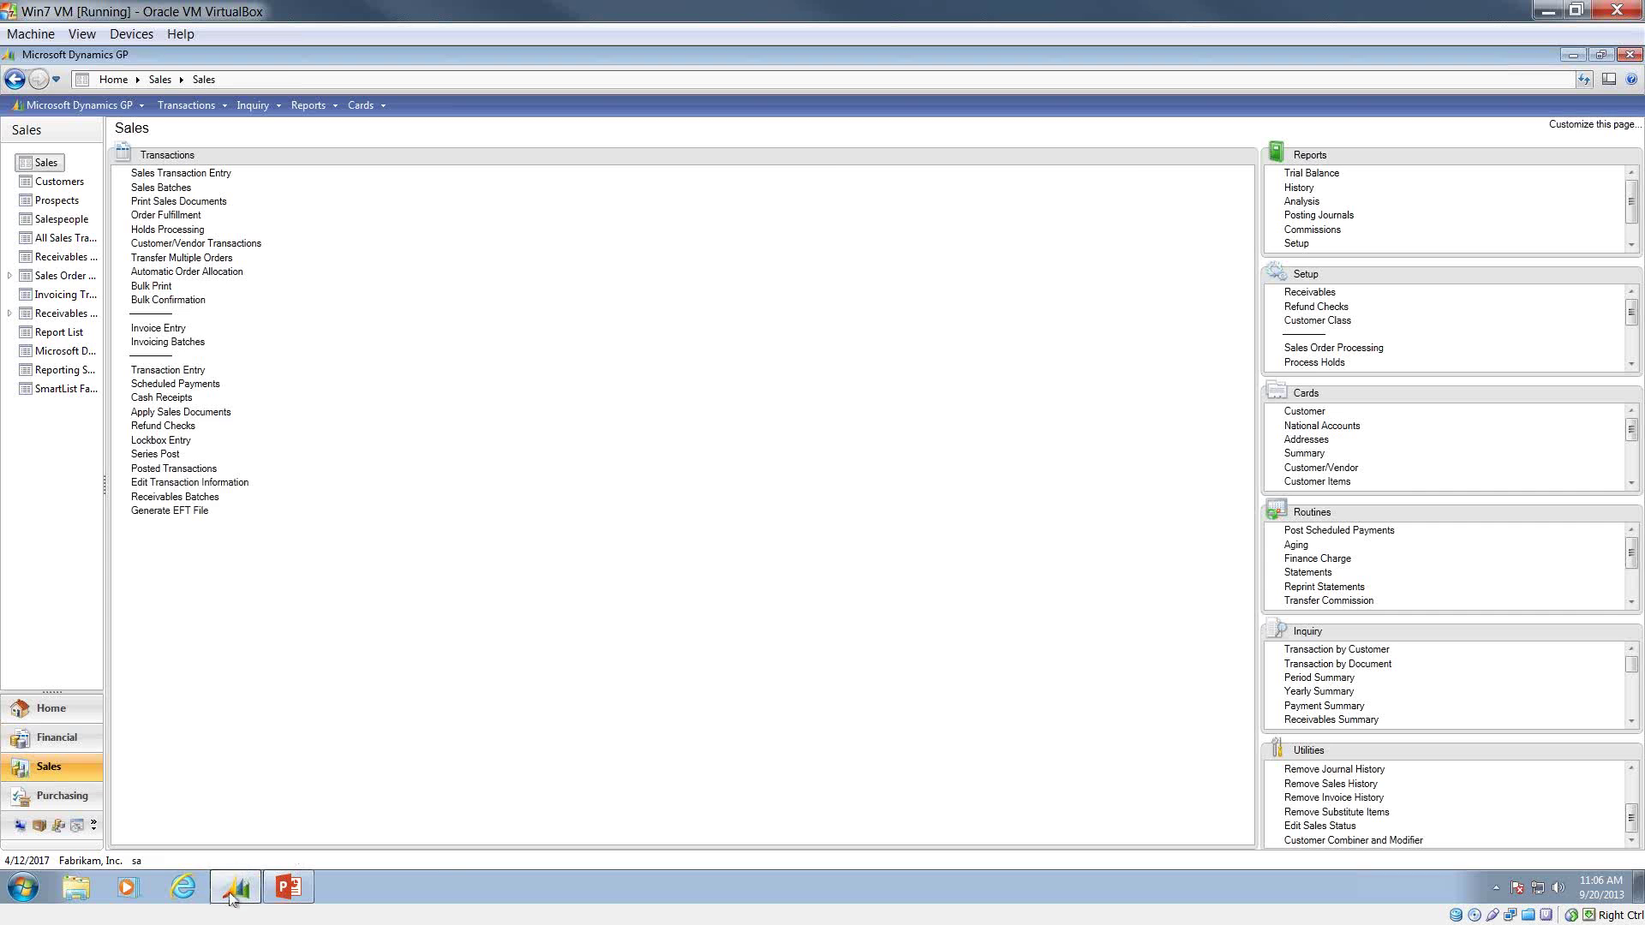
Open the Cash Receipts Entry window, move it aside, and open the Receivables Batch Entry window.
left_click(233, 895)
left_click(237, 893)
left_click(174, 400)
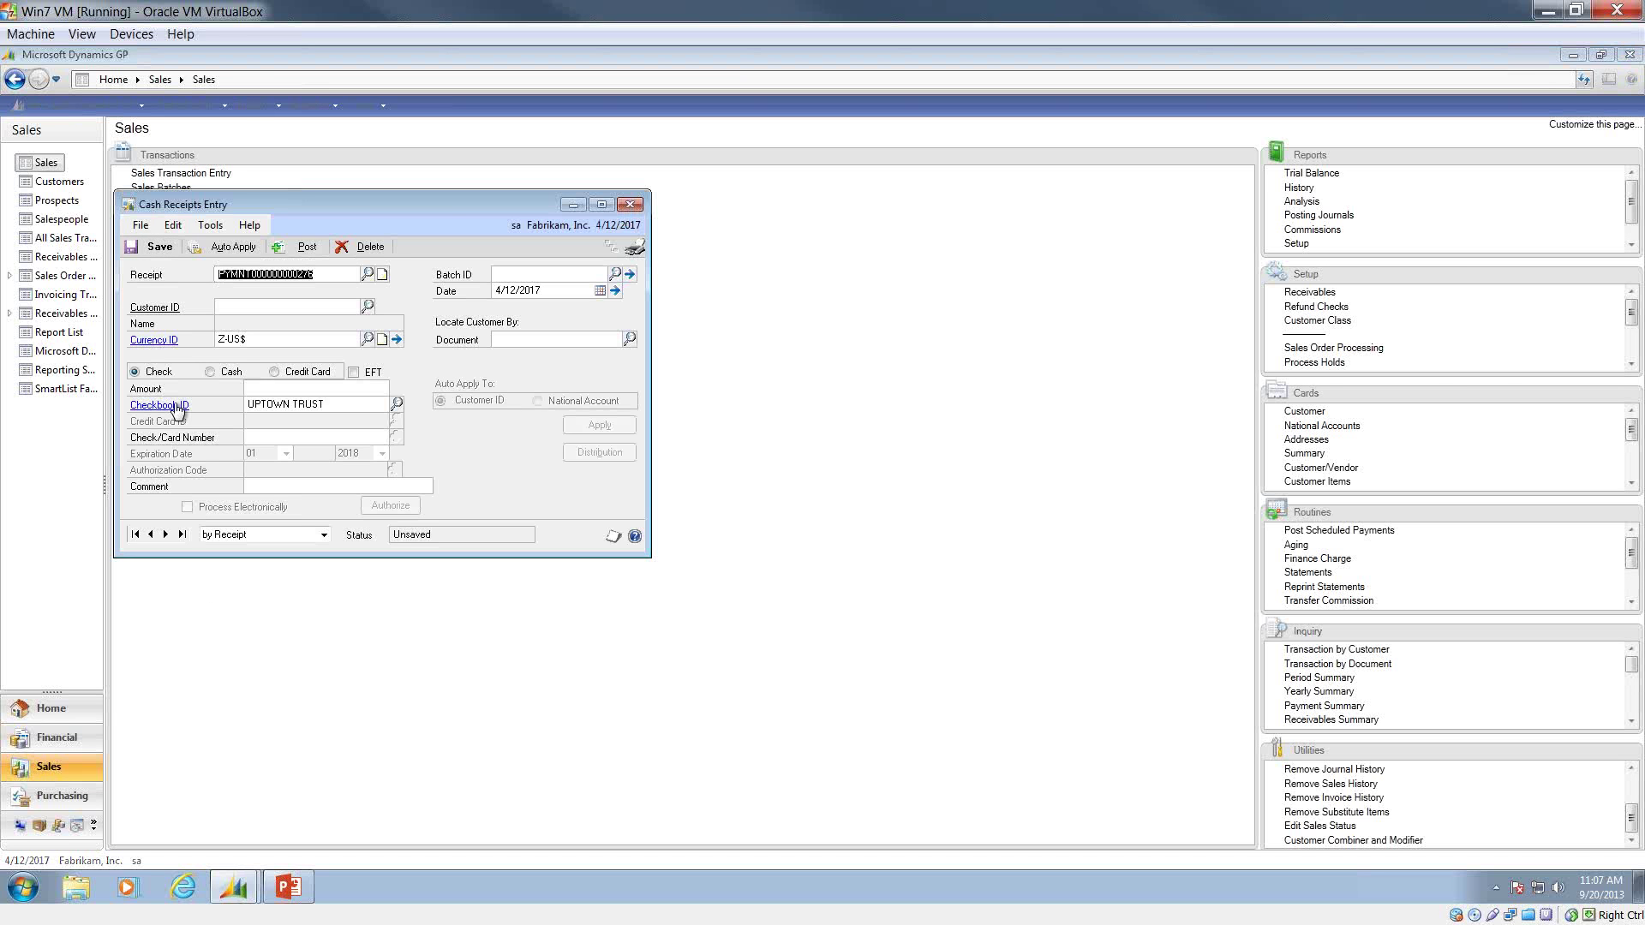
left_click_drag(289, 210, 851, 217)
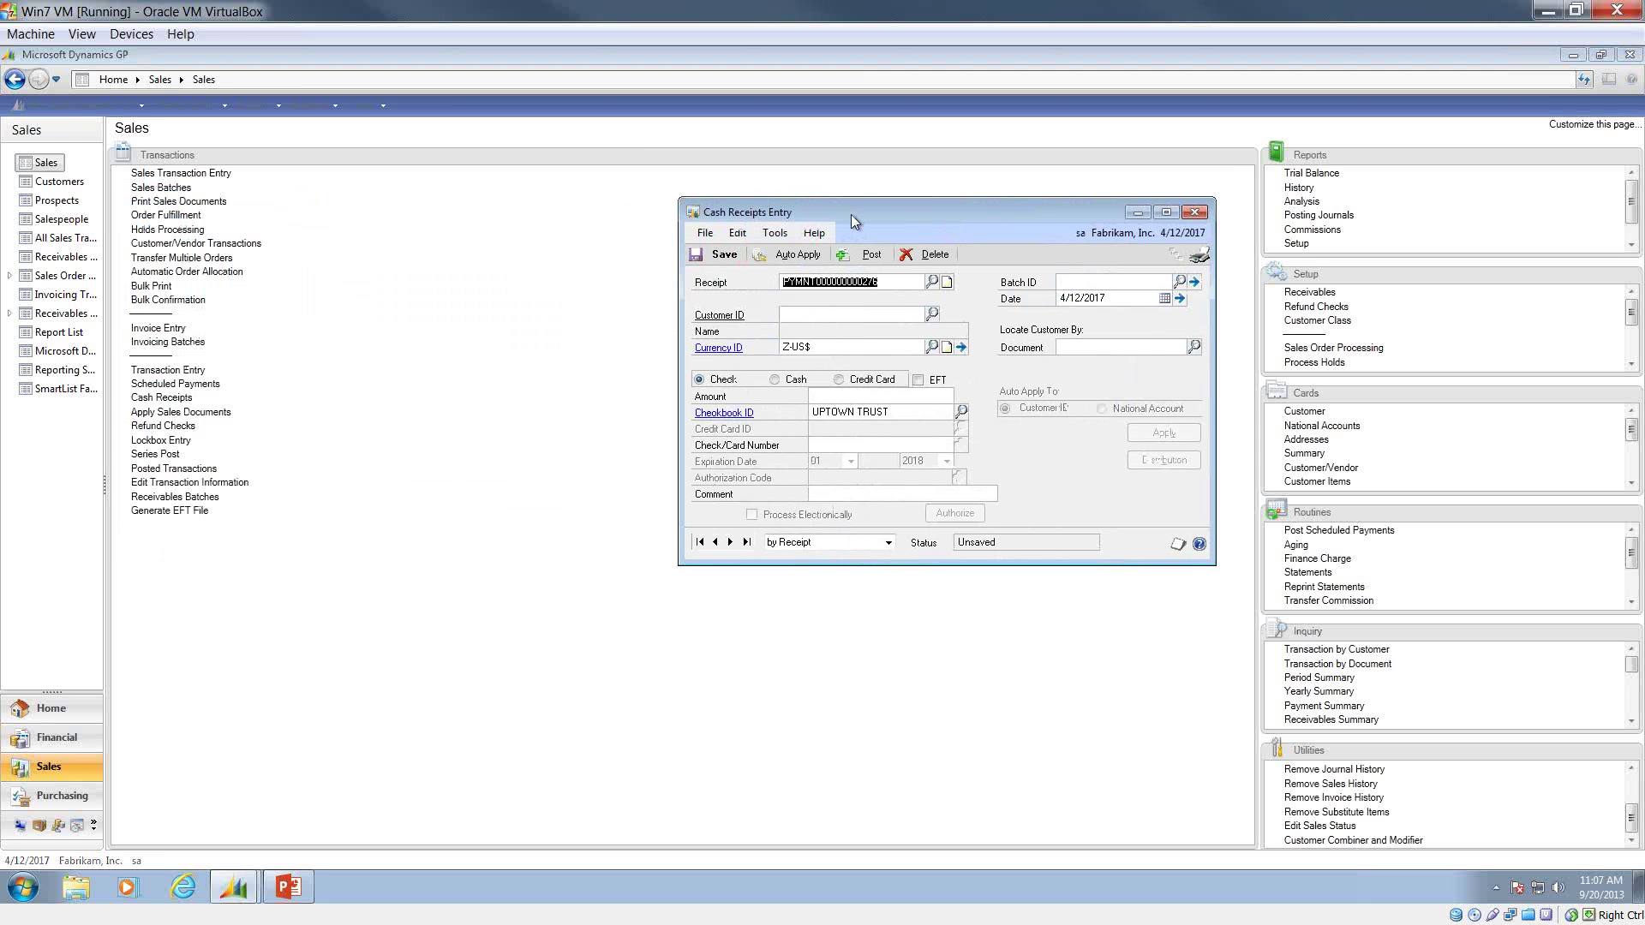
left_click(199, 499)
left_click(199, 499)
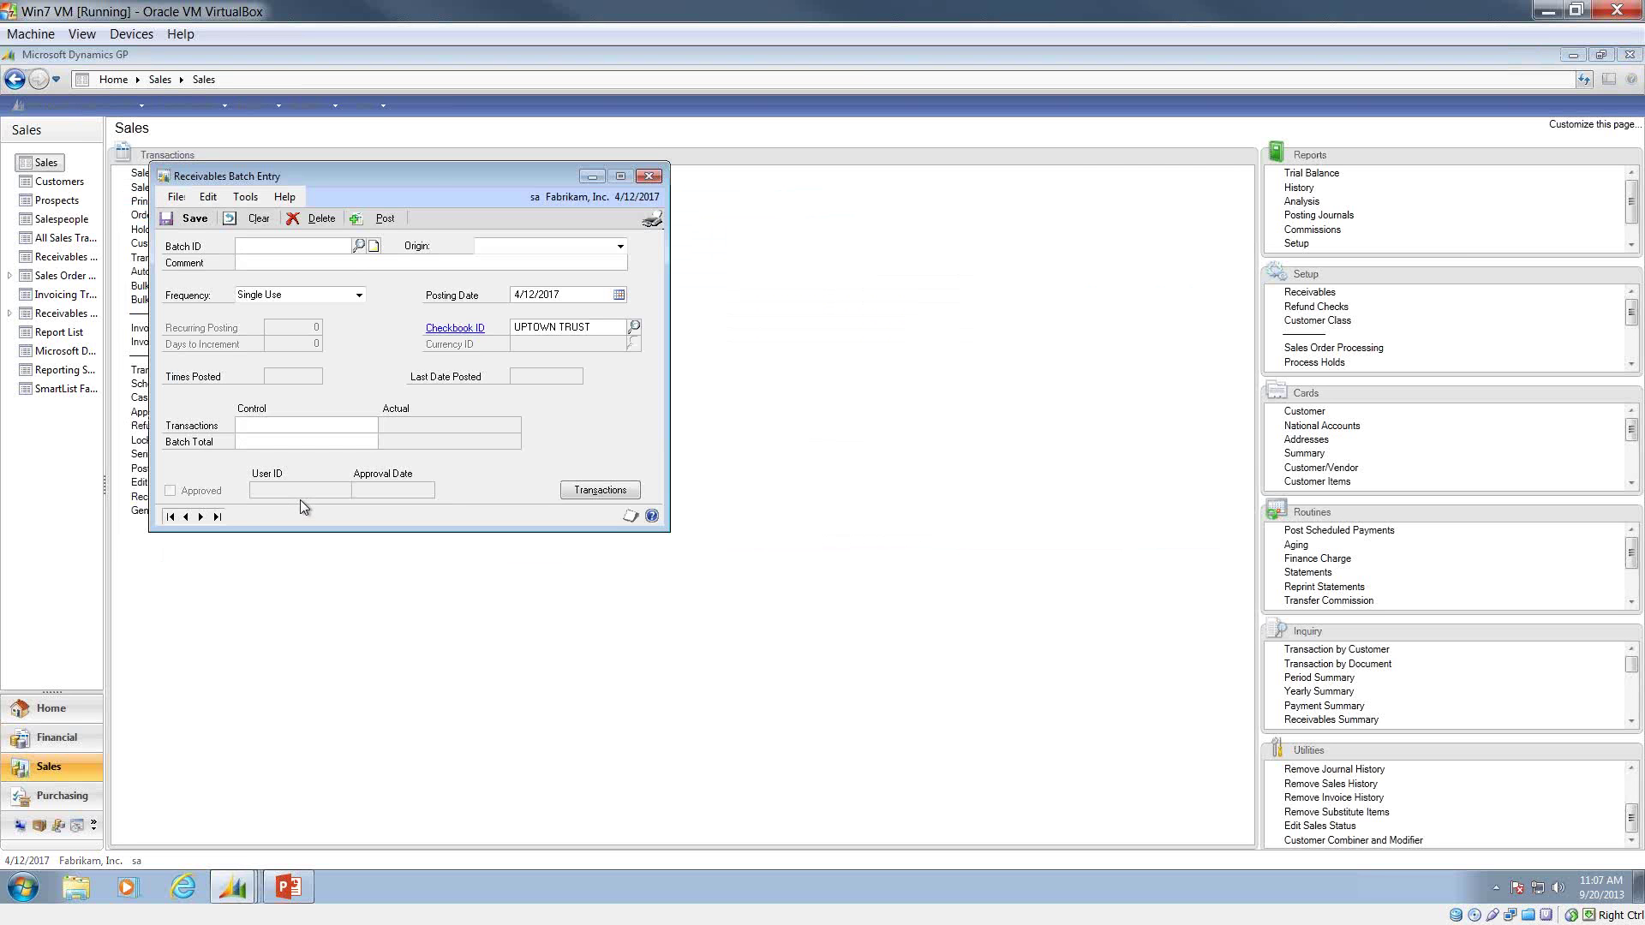
Create batch SDB_CR_09202013 with origin Cash Receipts Entry, open its transactions and close the batch window.
type("SDB_CR")
type("_092013")
left_click(620, 246)
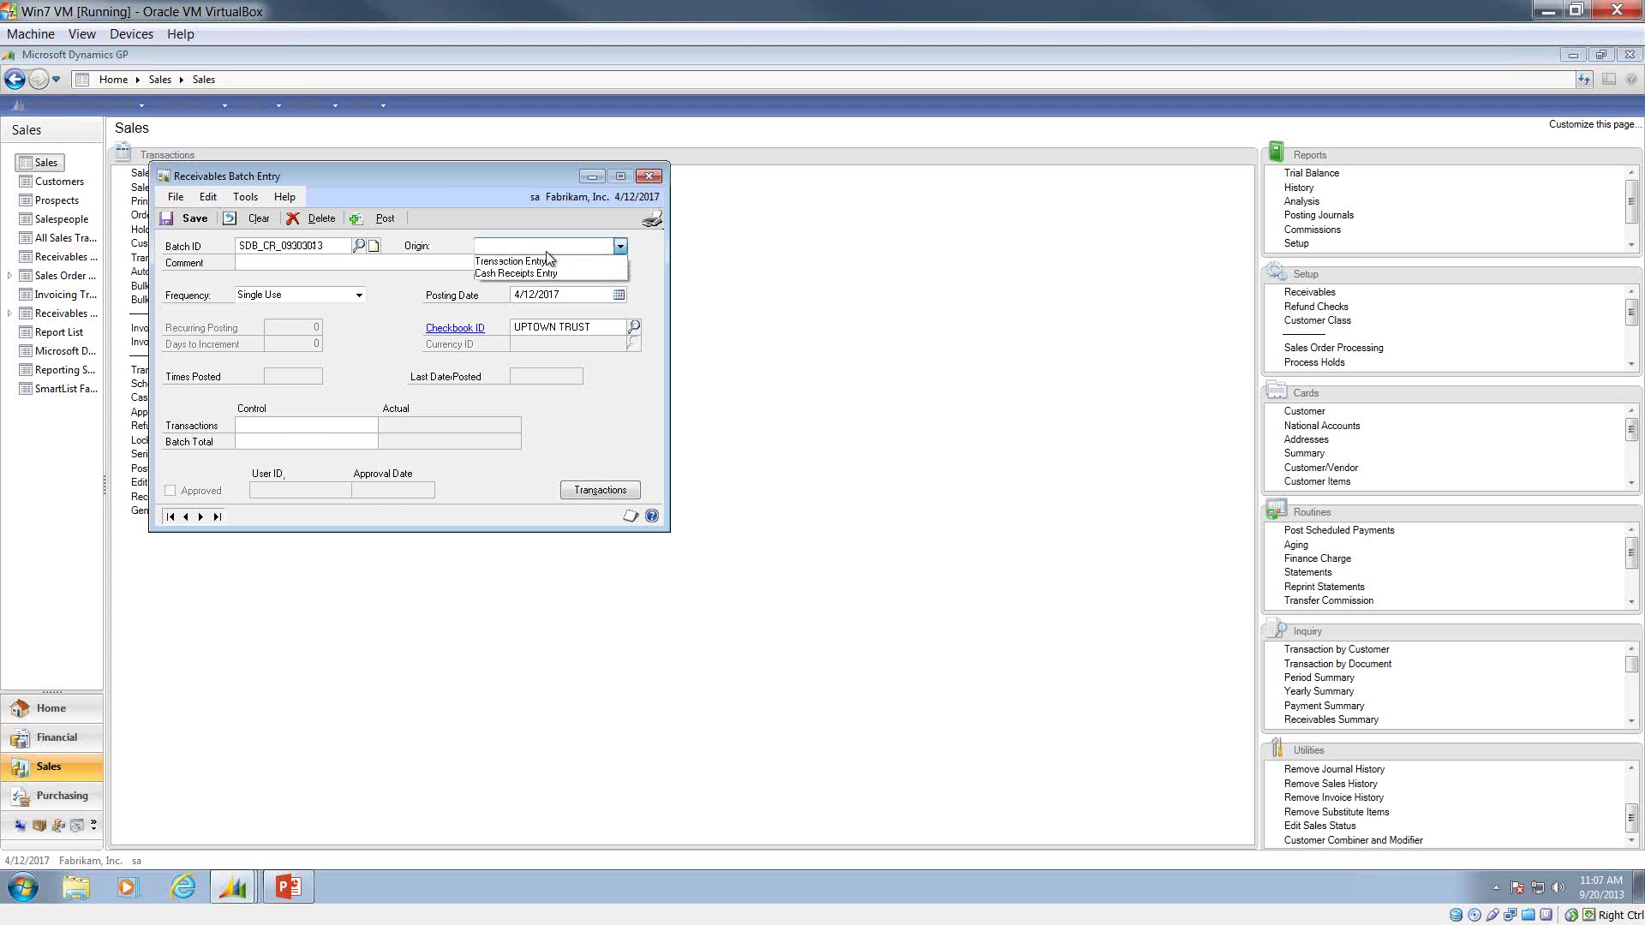
left_click(543, 274)
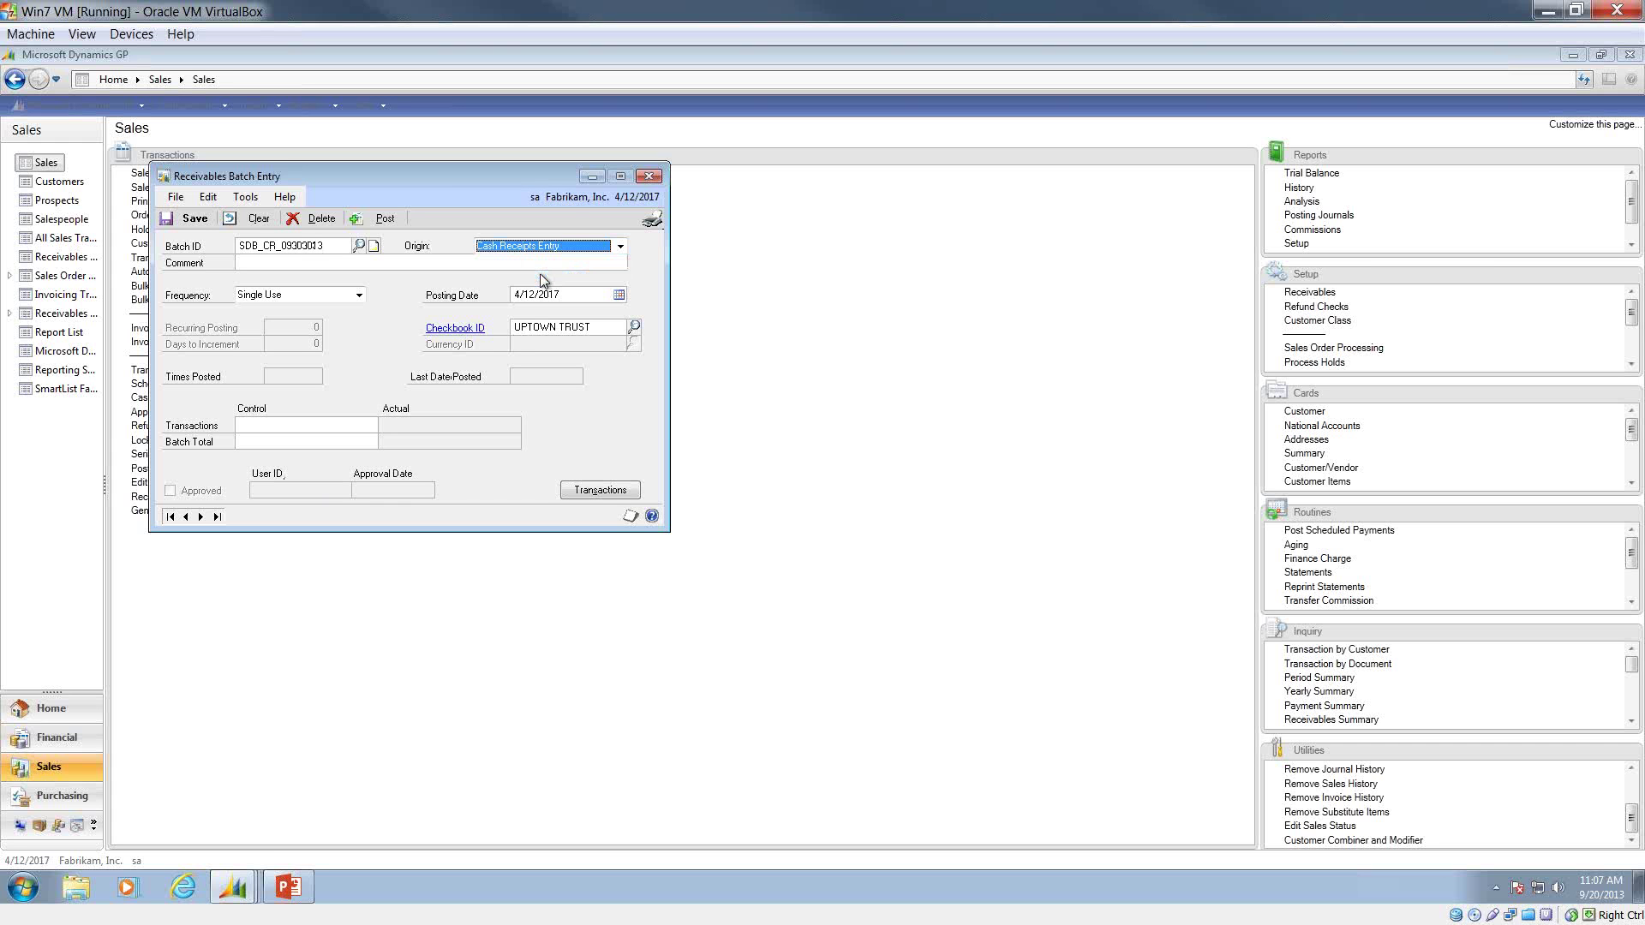
left_click(597, 495)
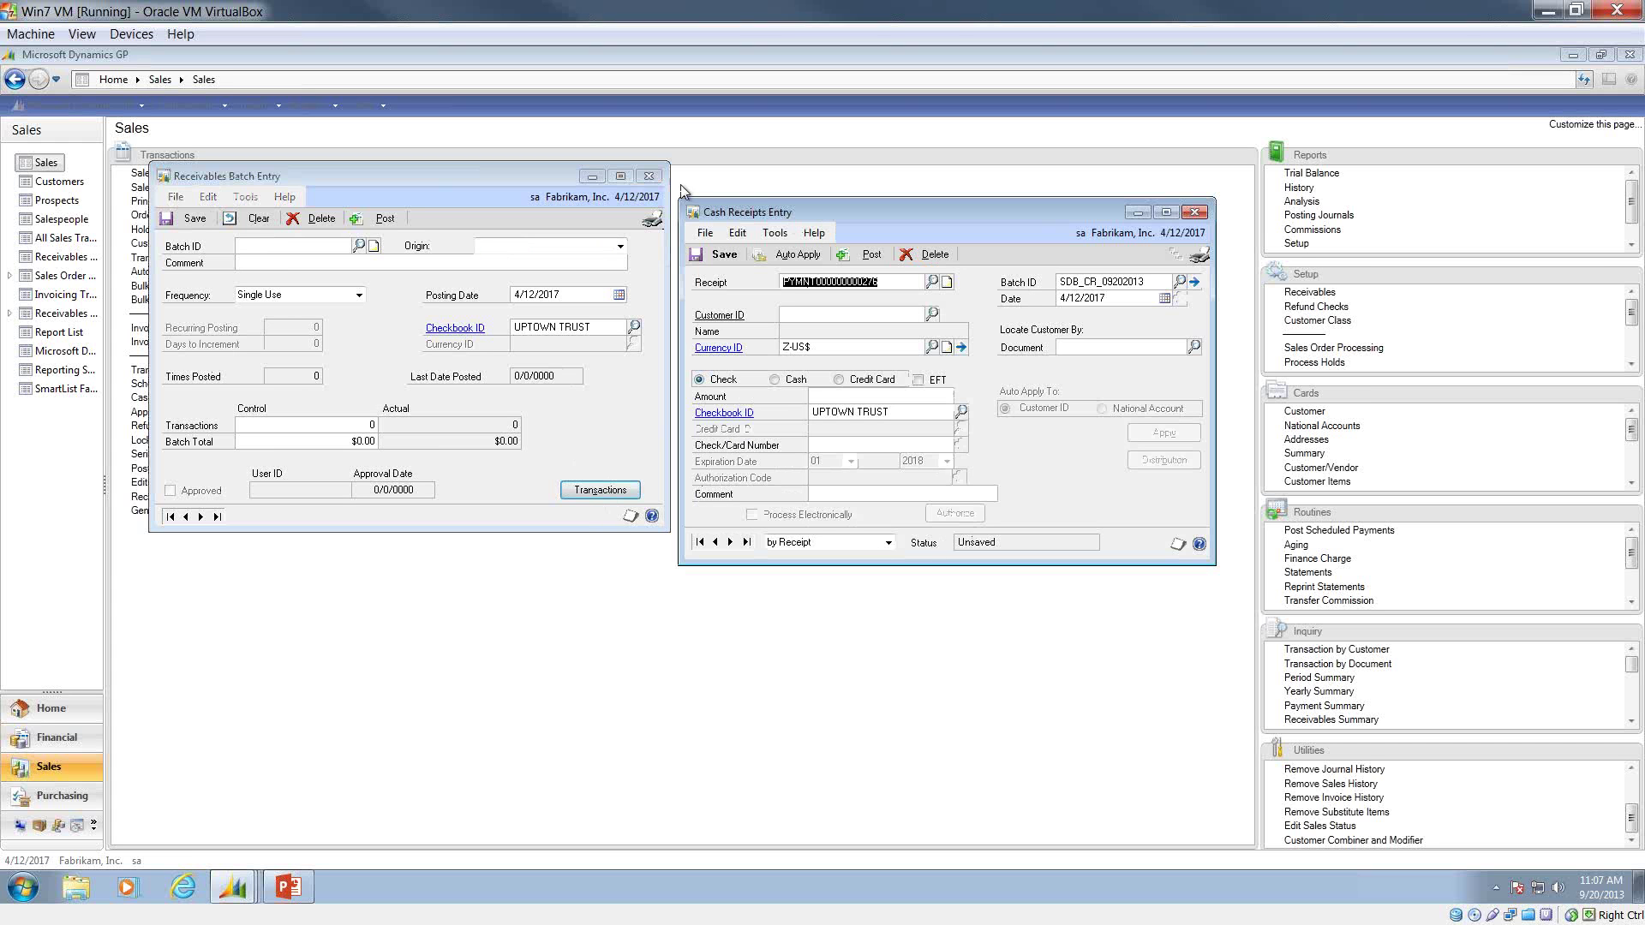
left_click(649, 175)
left_click_drag(839, 205, 470, 221)
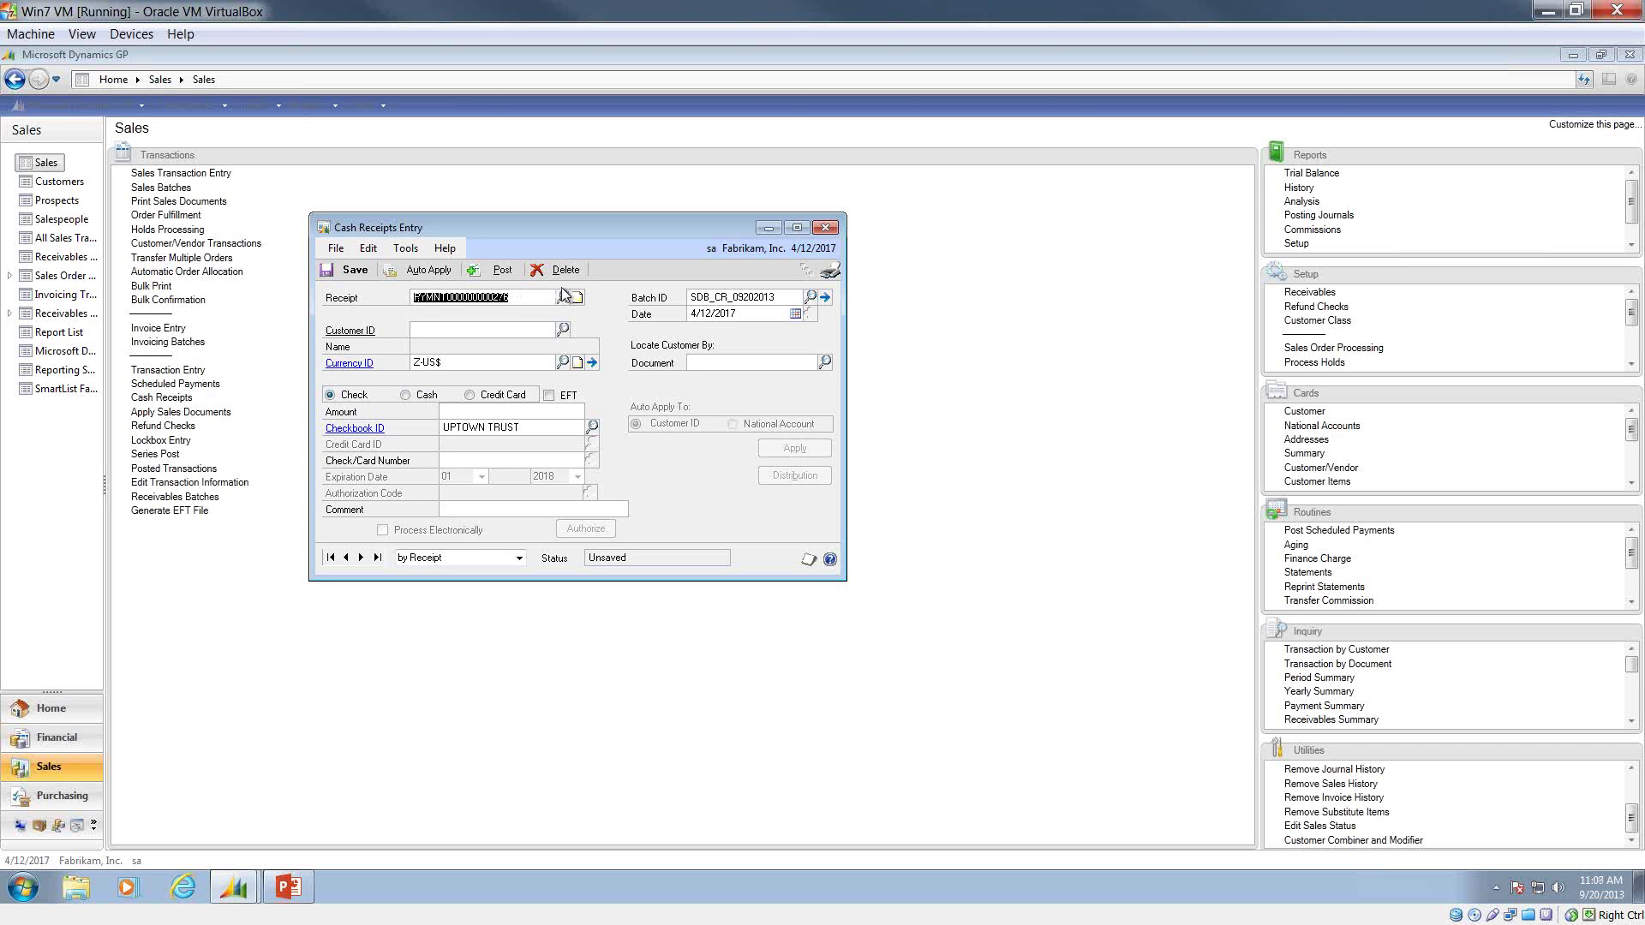
Fill in a check receipt for Aaron Fitz Electrical with amount $500.00 and check number 5689.
left_click(522, 298)
left_click(563, 330)
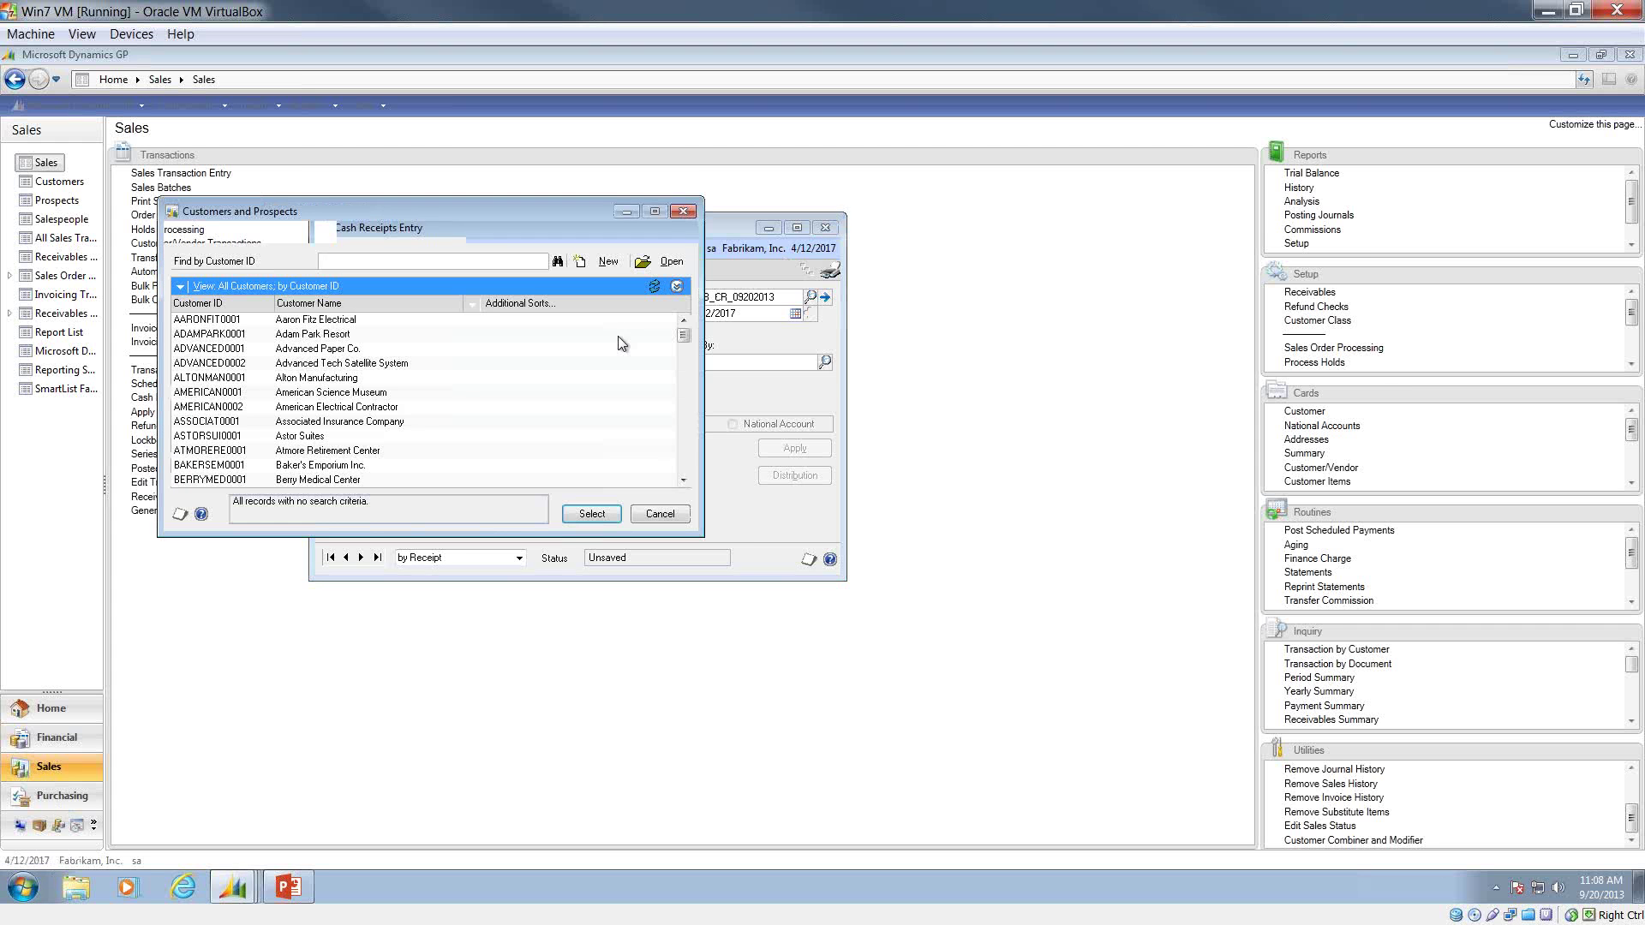
double_click(285, 325)
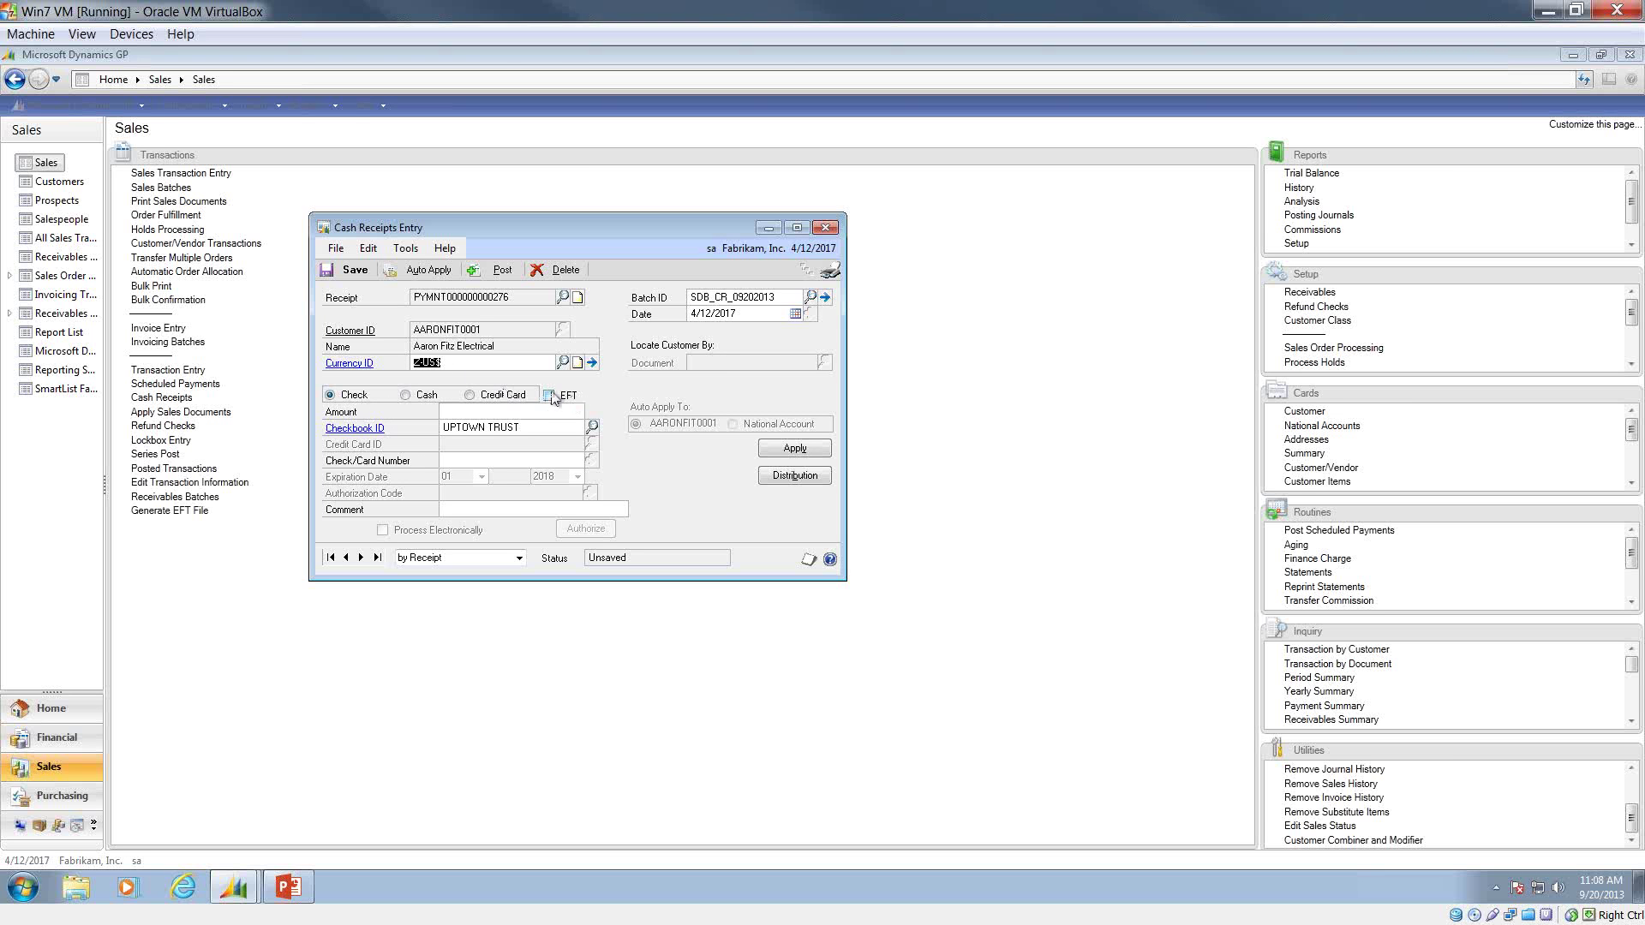
left_click(455, 415)
type("500.00")
key("Tab")
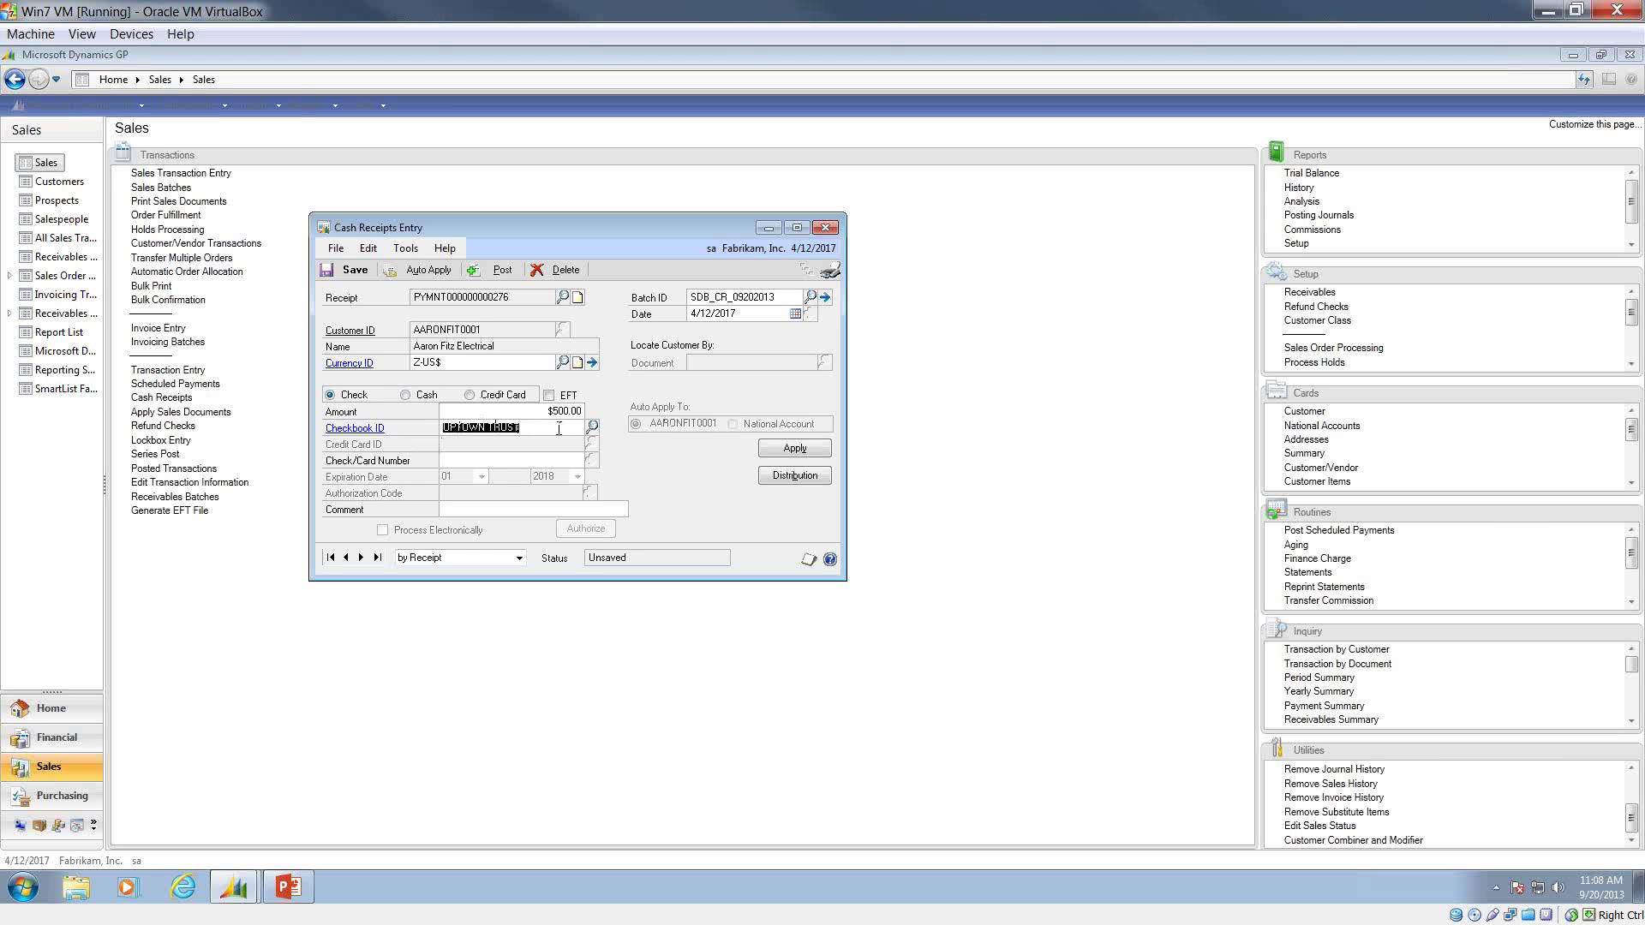
left_click(501, 461)
left_click(512, 507)
type("i")
Review the receipt's documents available for applying and its account distributions, and save the receipt before closing the entry window.
left_click(792, 449)
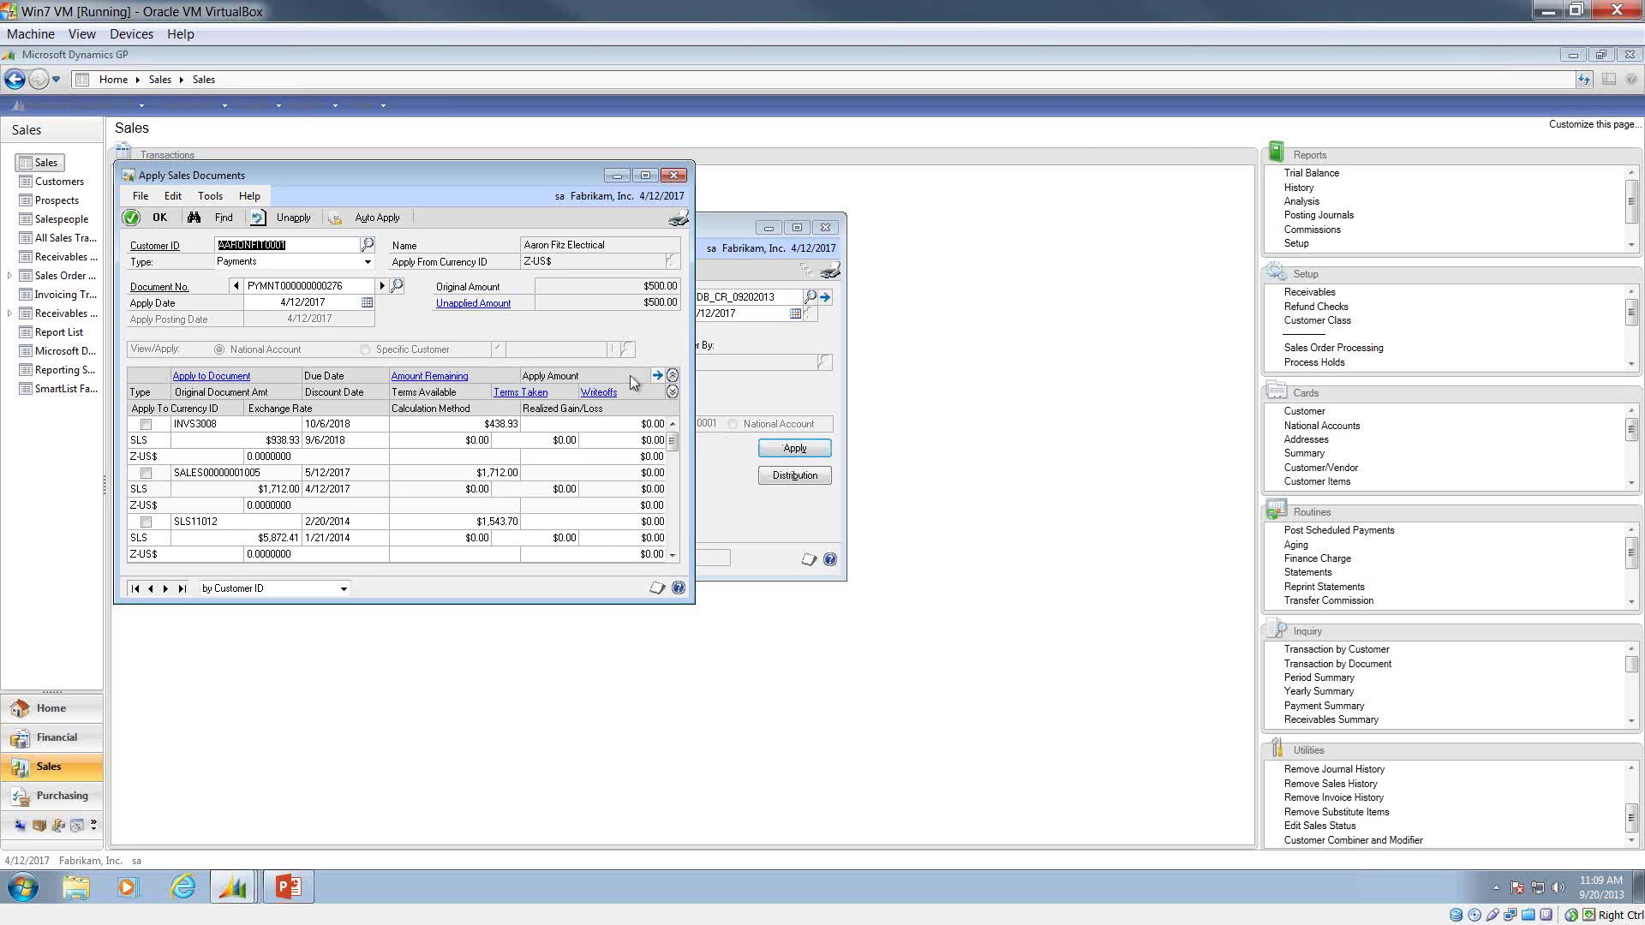
left_click(156, 217)
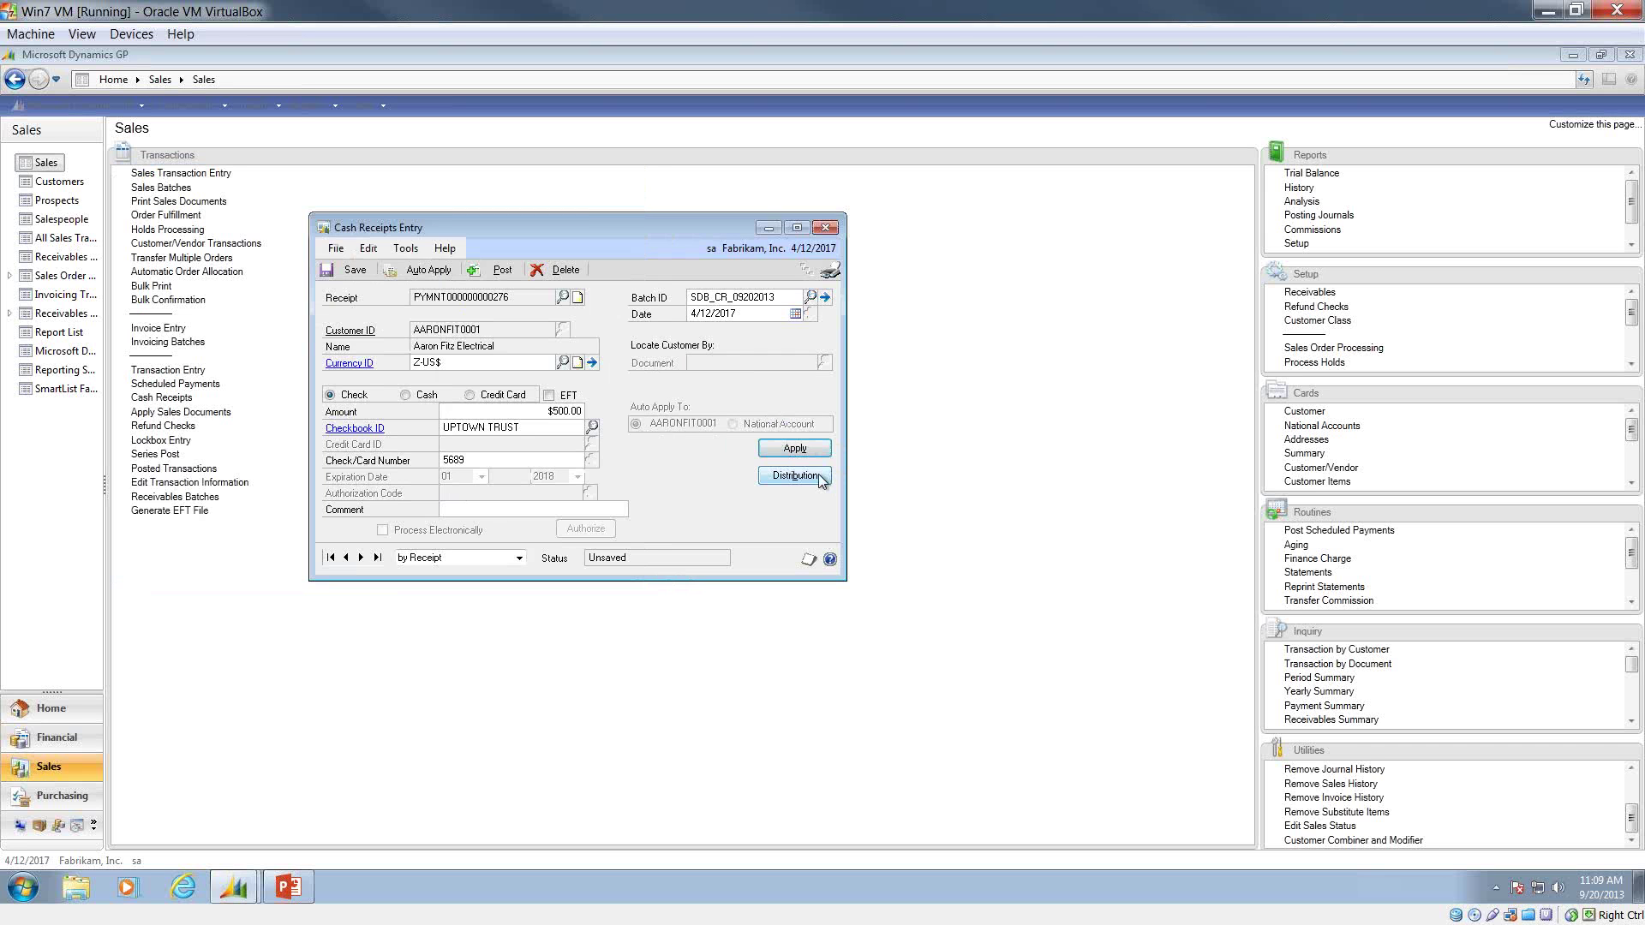
left_click(794, 475)
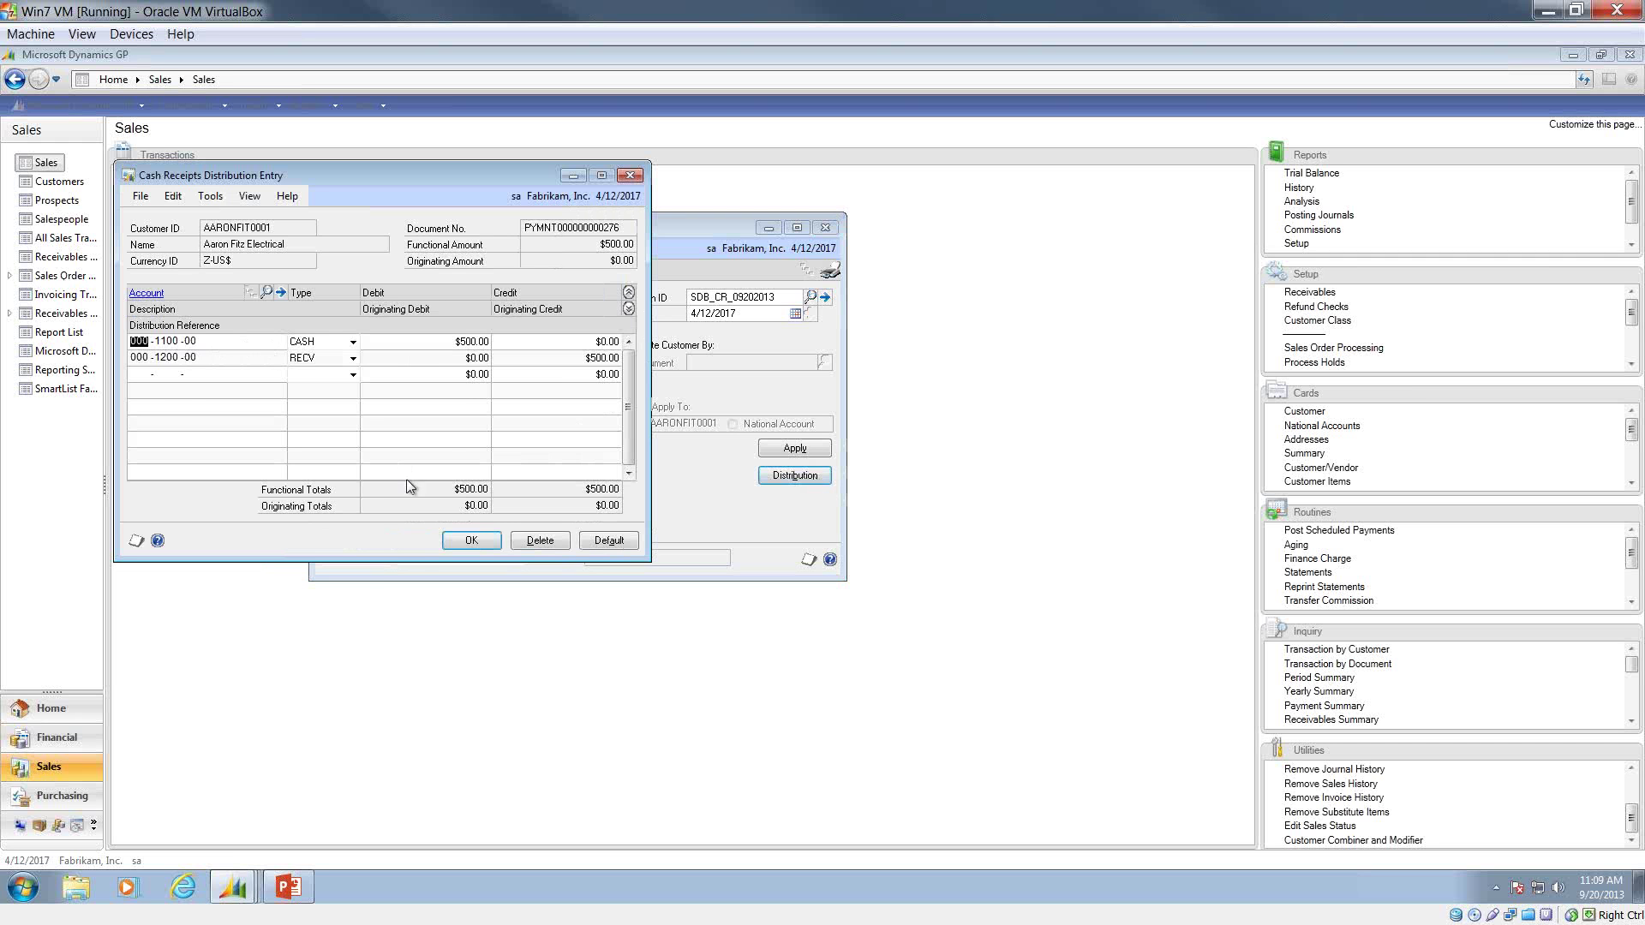
left_click(470, 539)
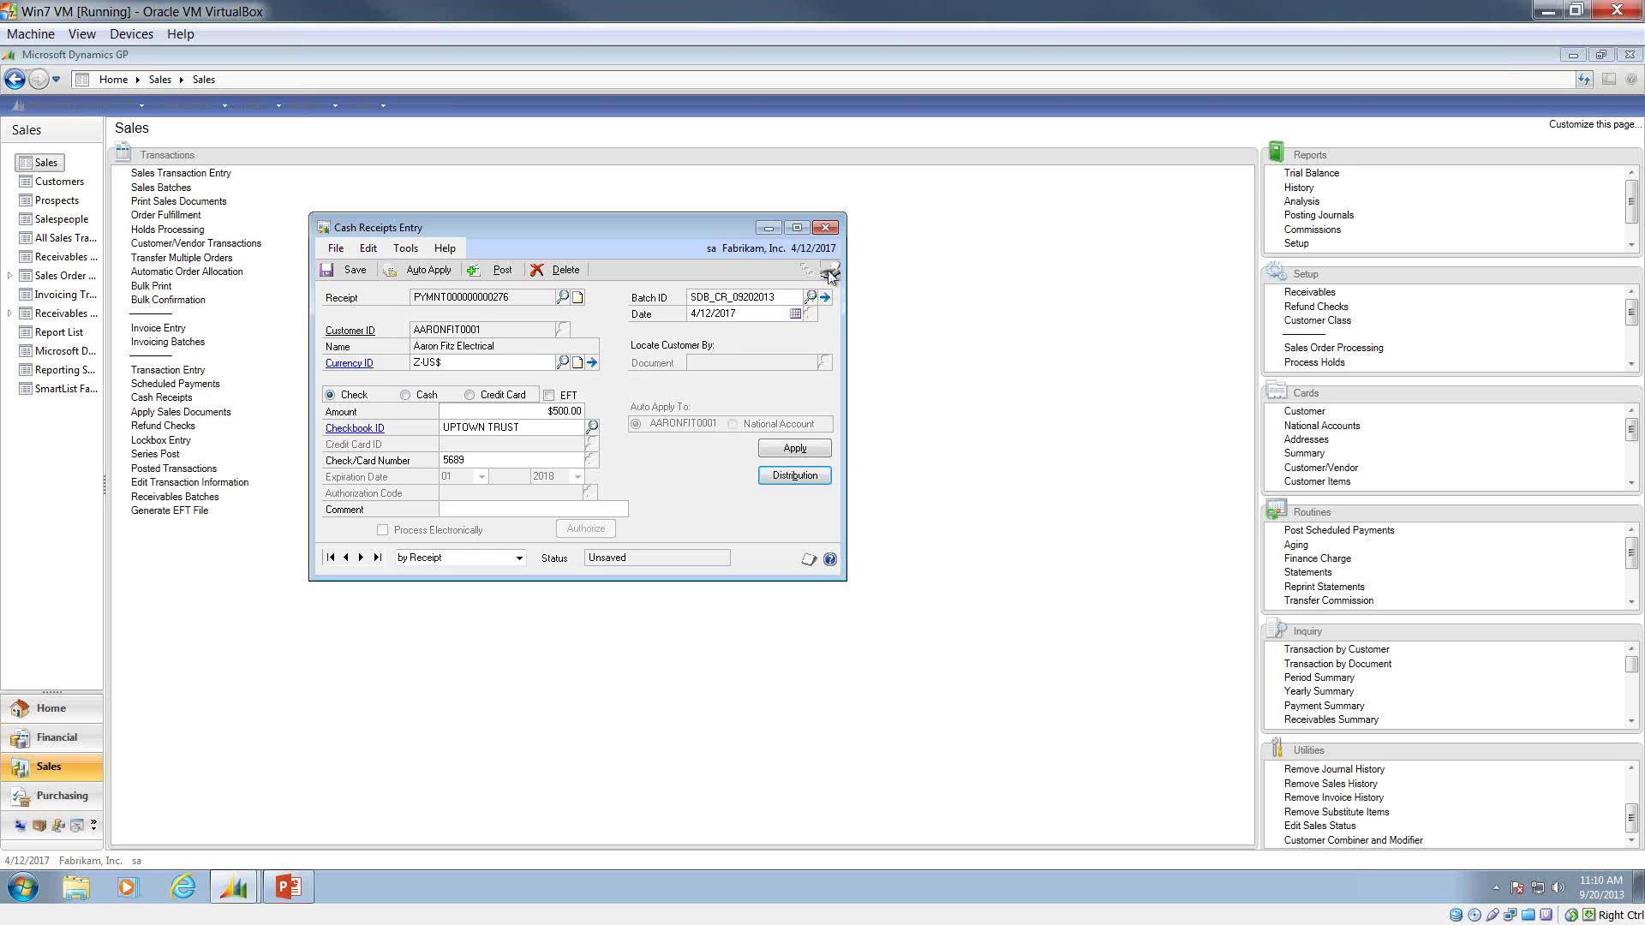
left_click(354, 273)
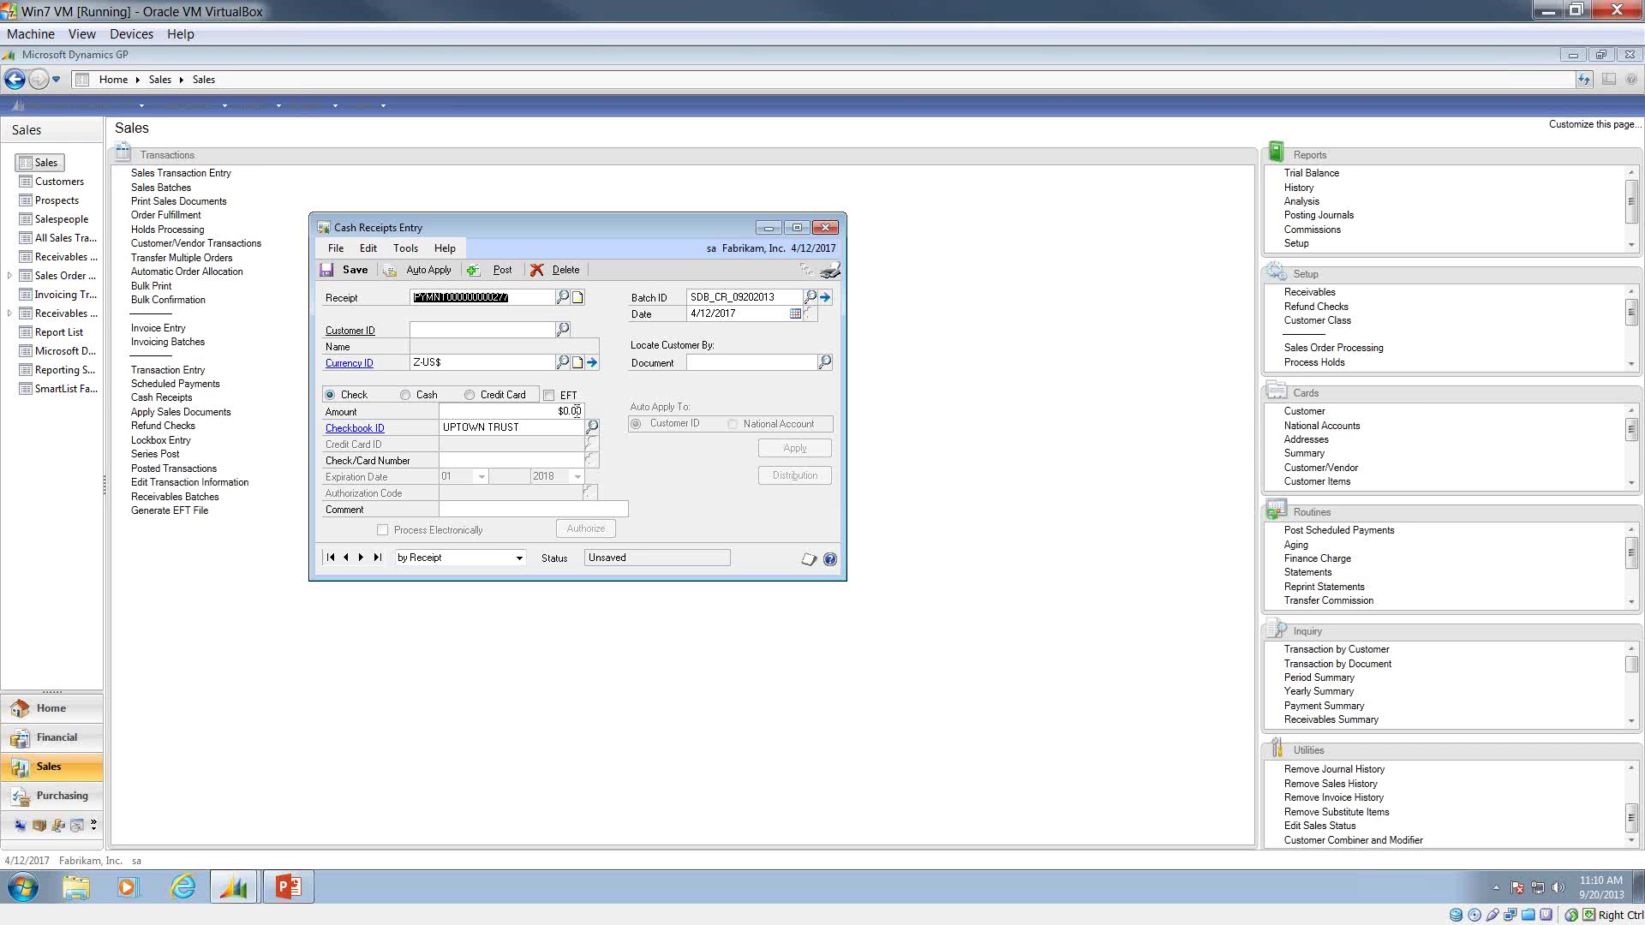
left_click(825, 227)
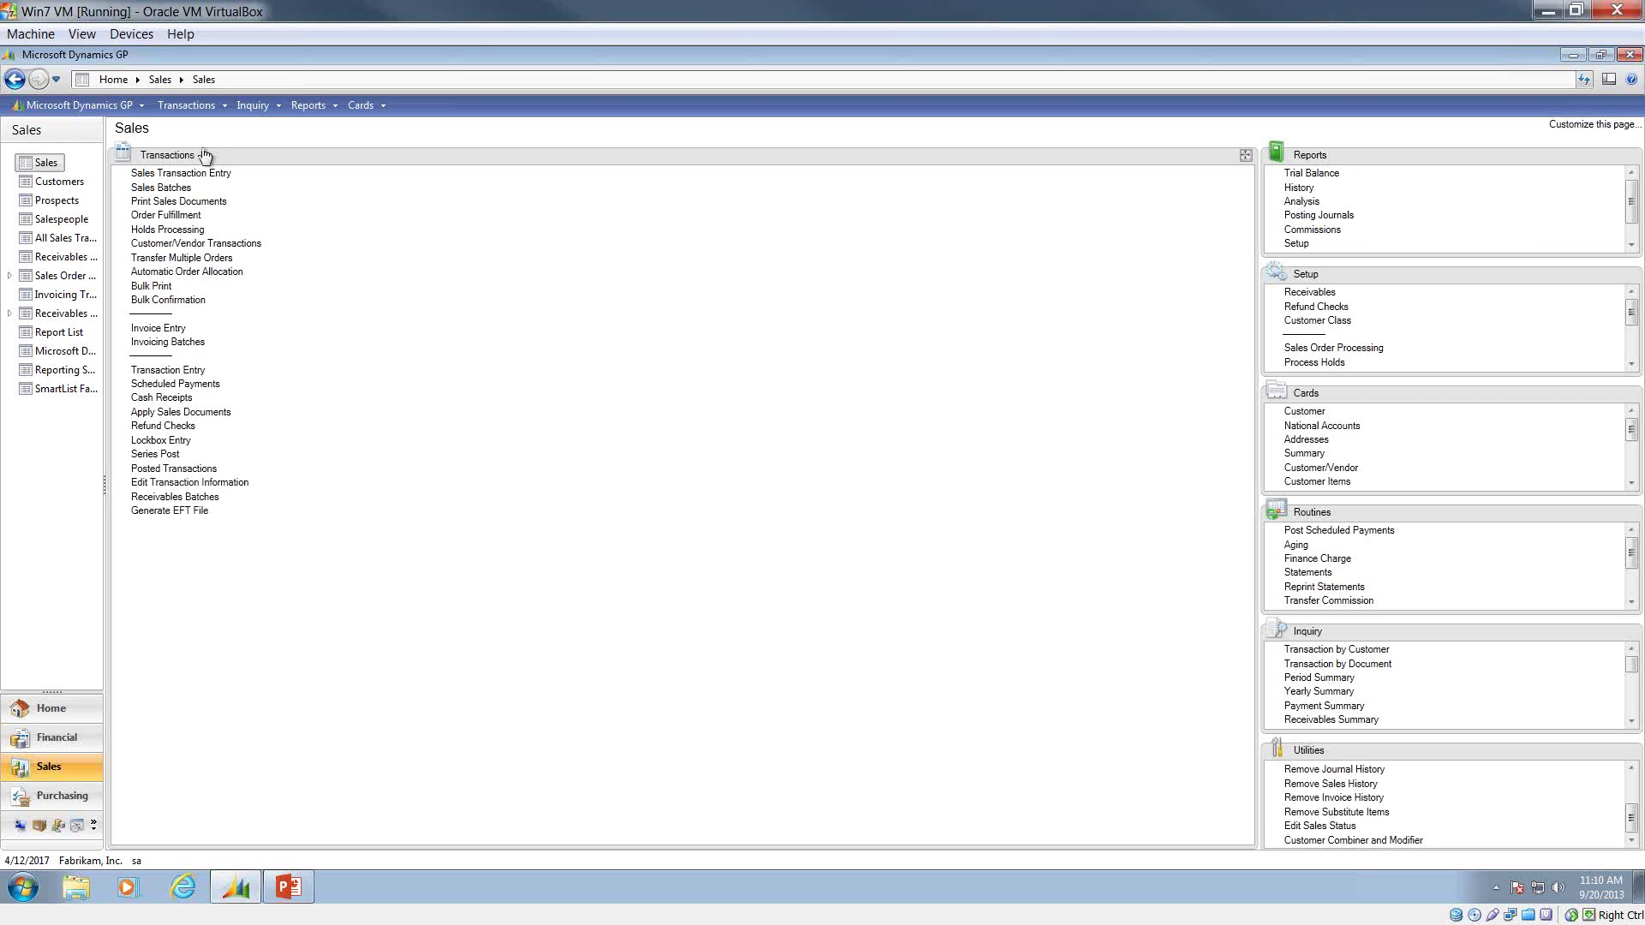
Open Apply Sales Documents for Aaron Fitz Electrical and select the open return RTN20015.
left_click(198, 413)
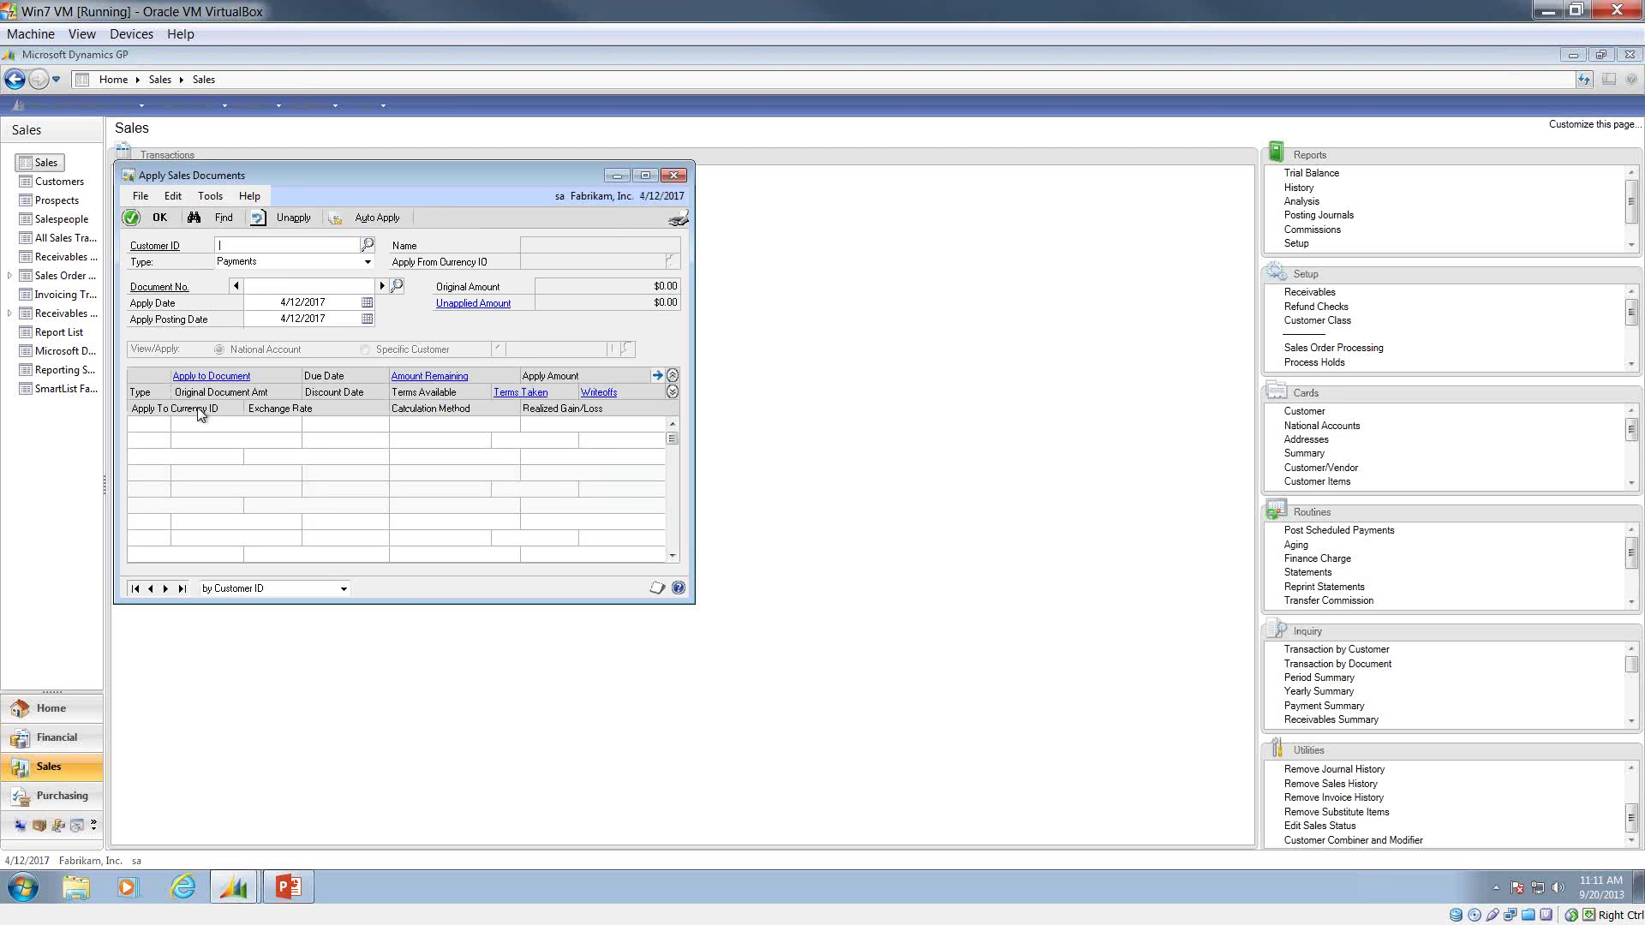
left_click(367, 245)
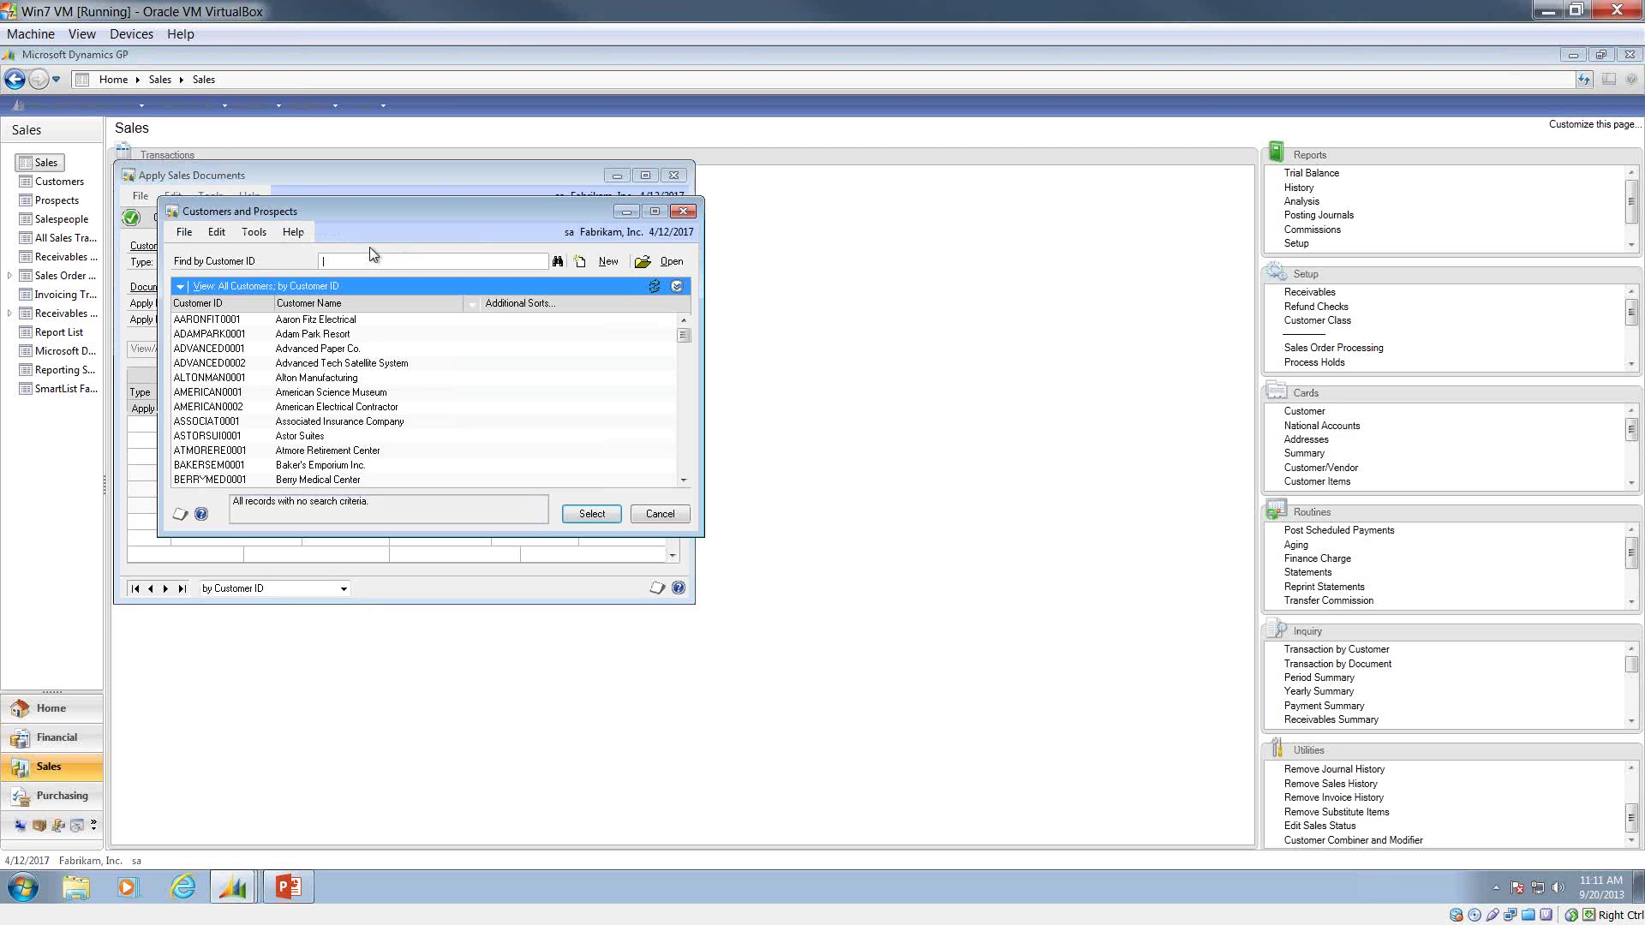
double_click(310, 319)
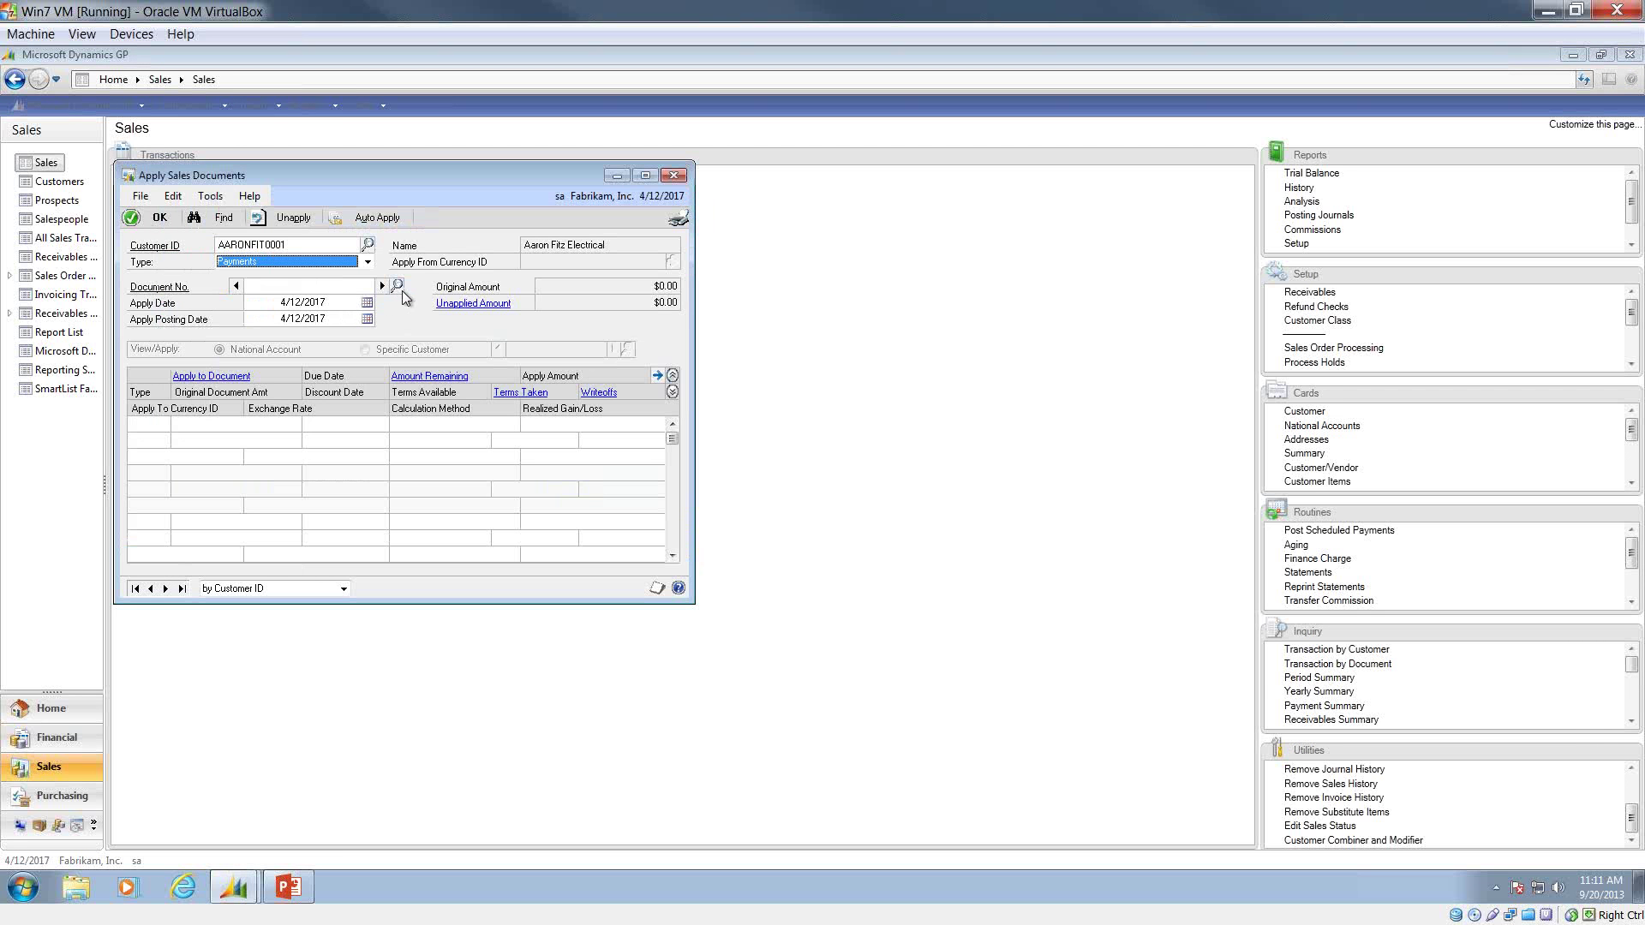
left_click(398, 292)
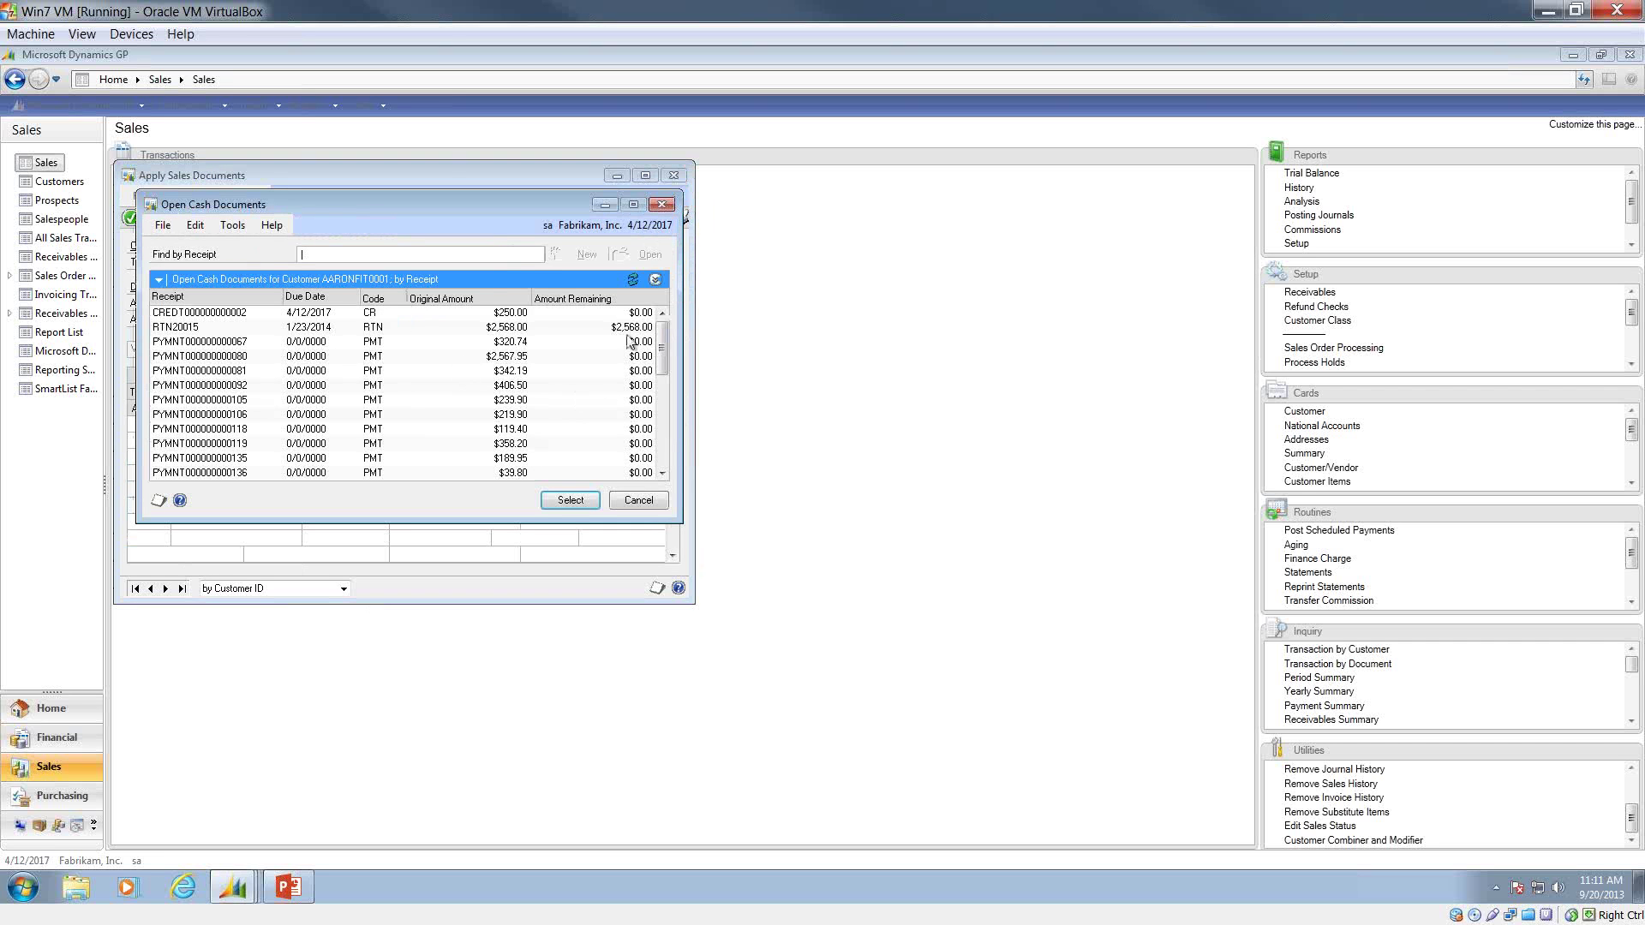
left_click_drag(664, 361, 651, 463)
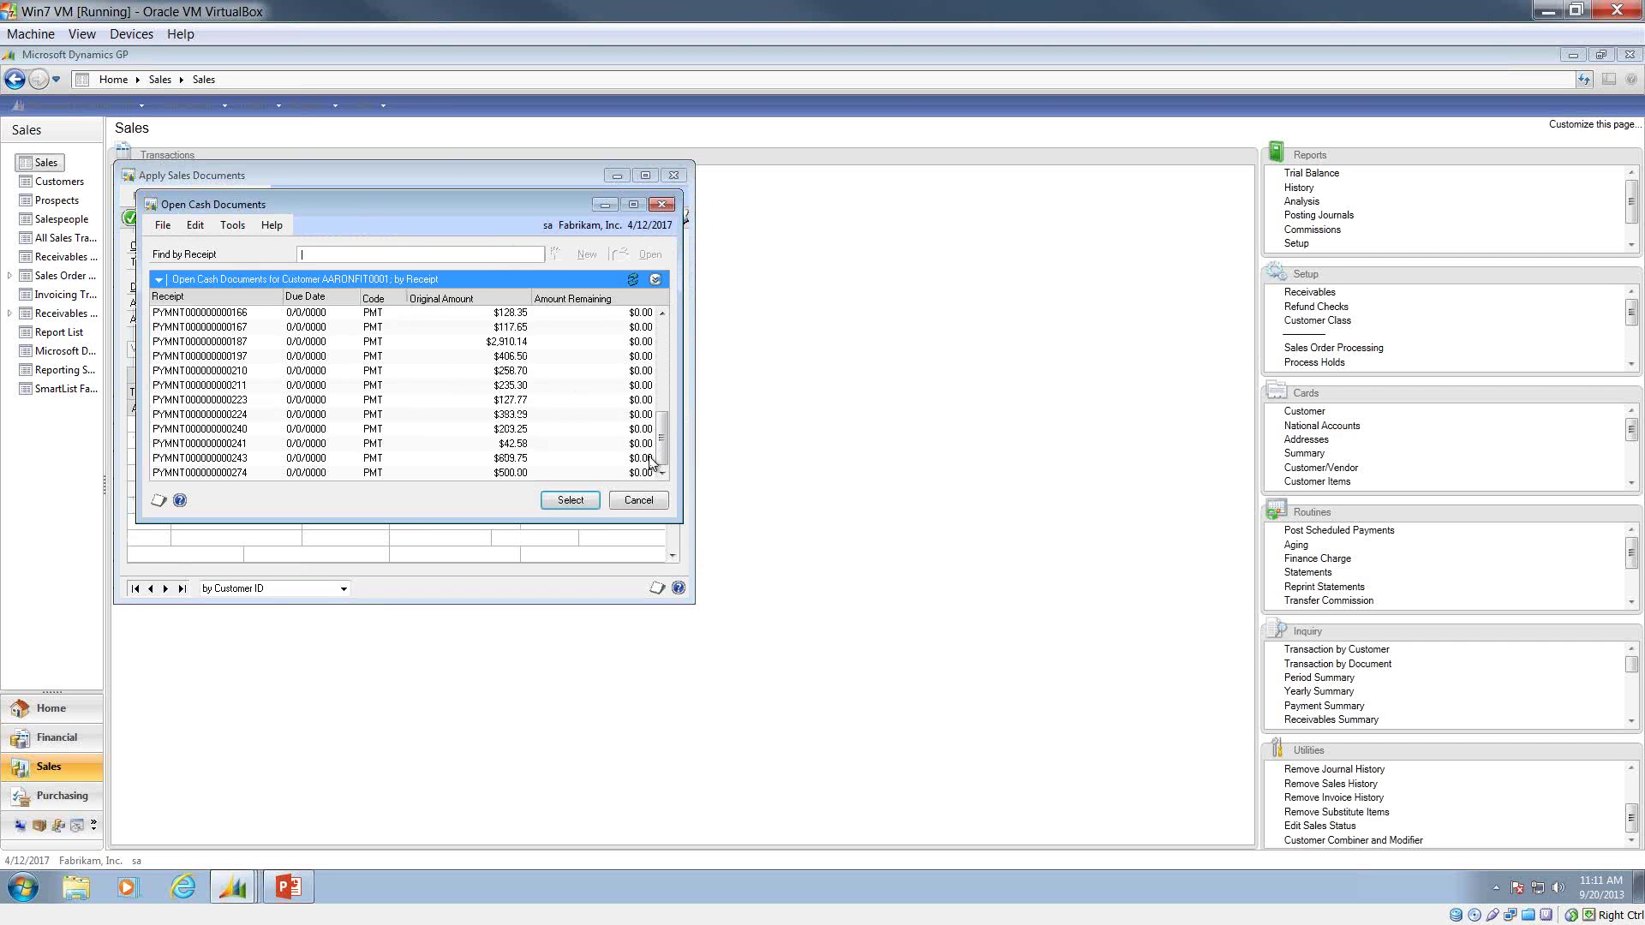
left_click(653, 458)
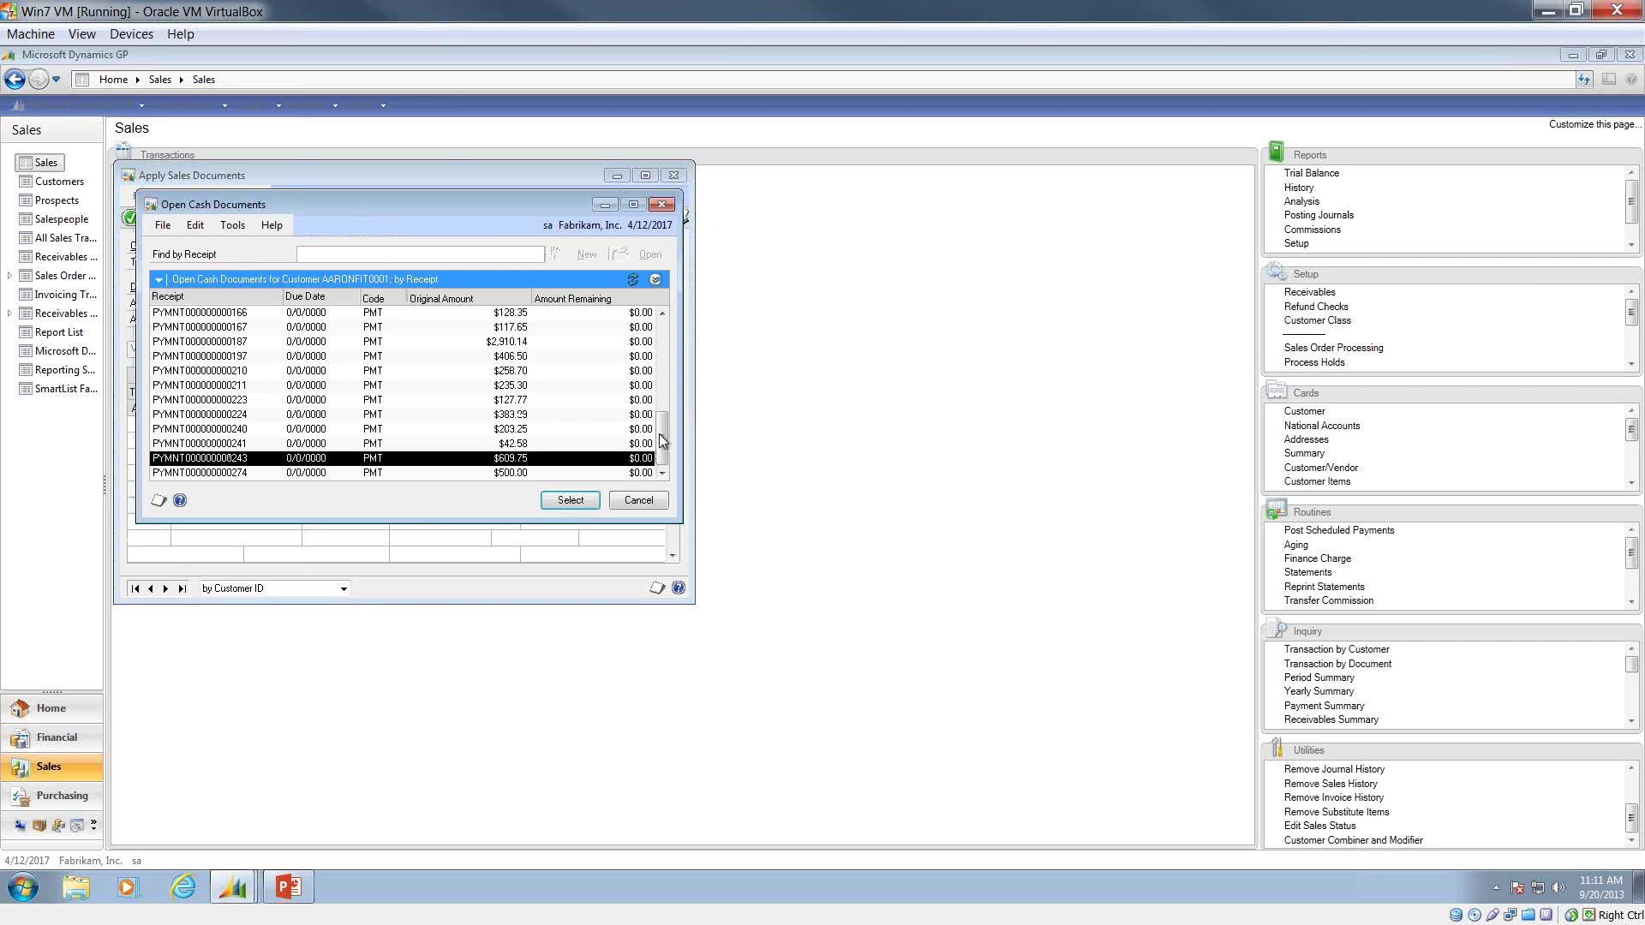
left_click(661, 324)
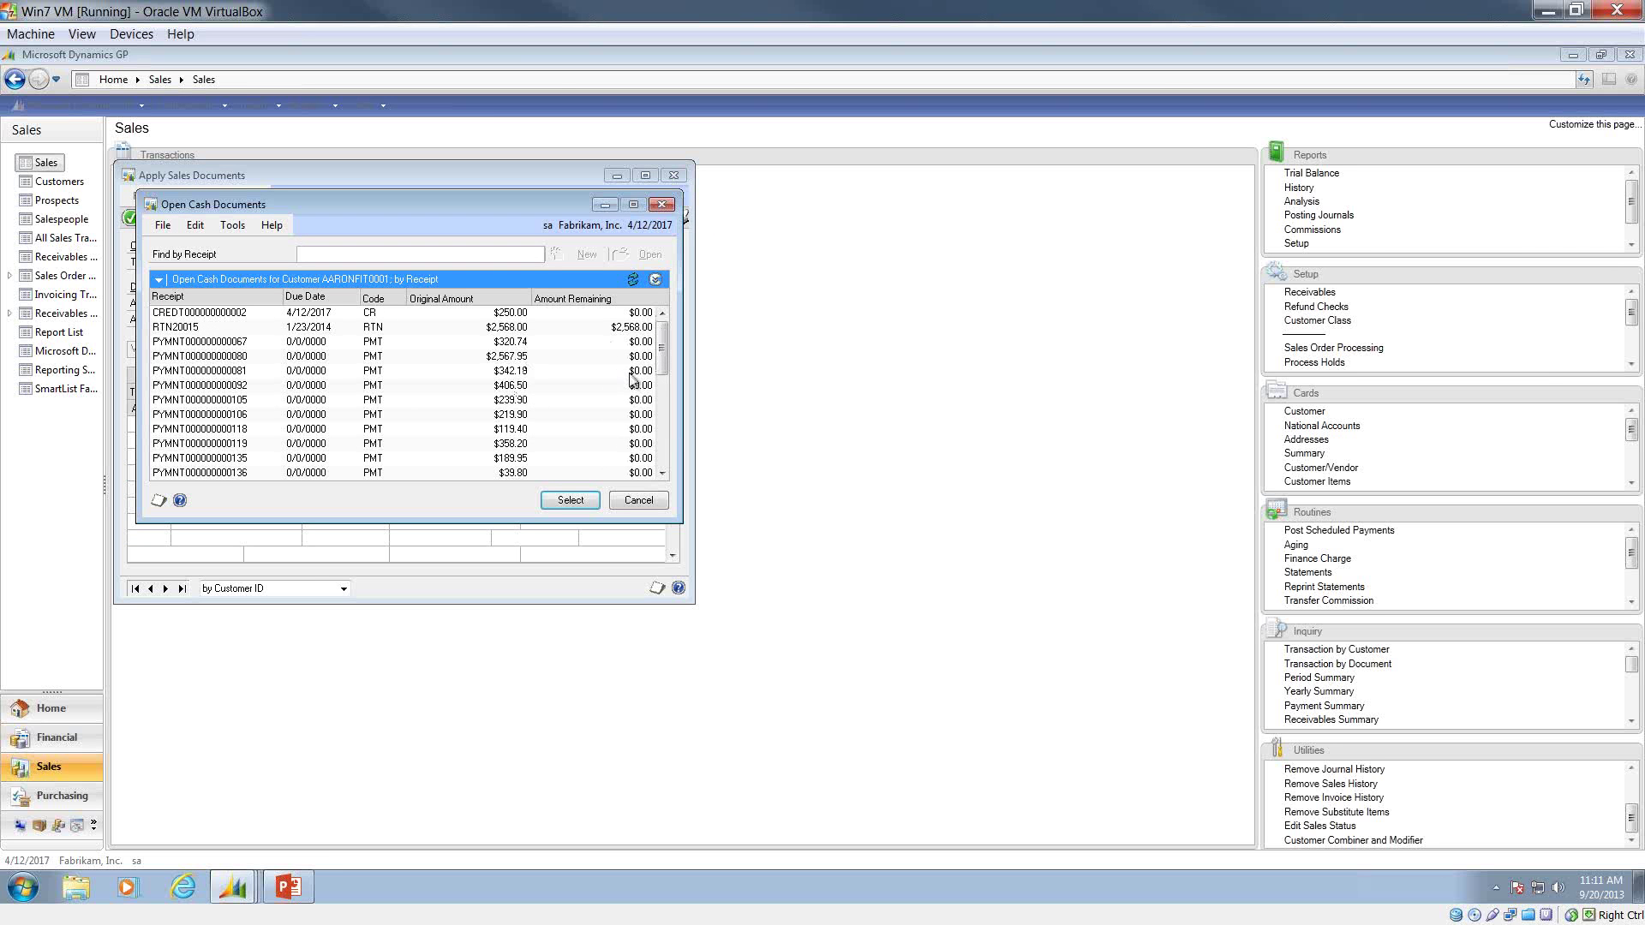
double_click(555, 328)
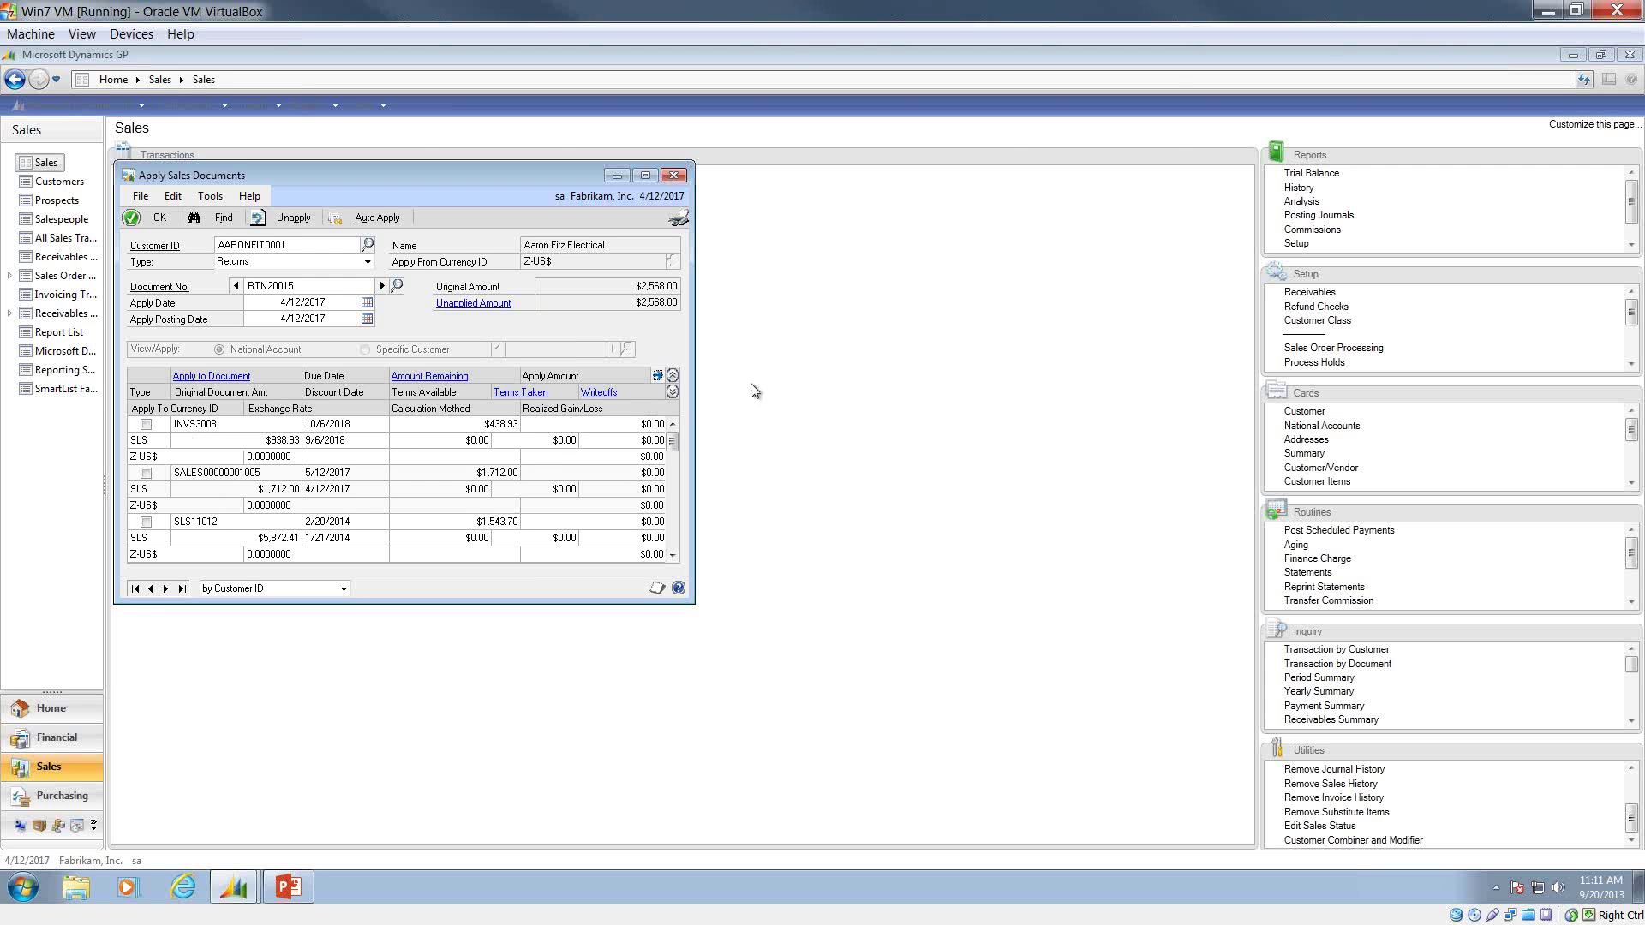
Collapse the document list to single lines and automatically apply the return to the open invoices, accepting the result.
left_click(673, 377)
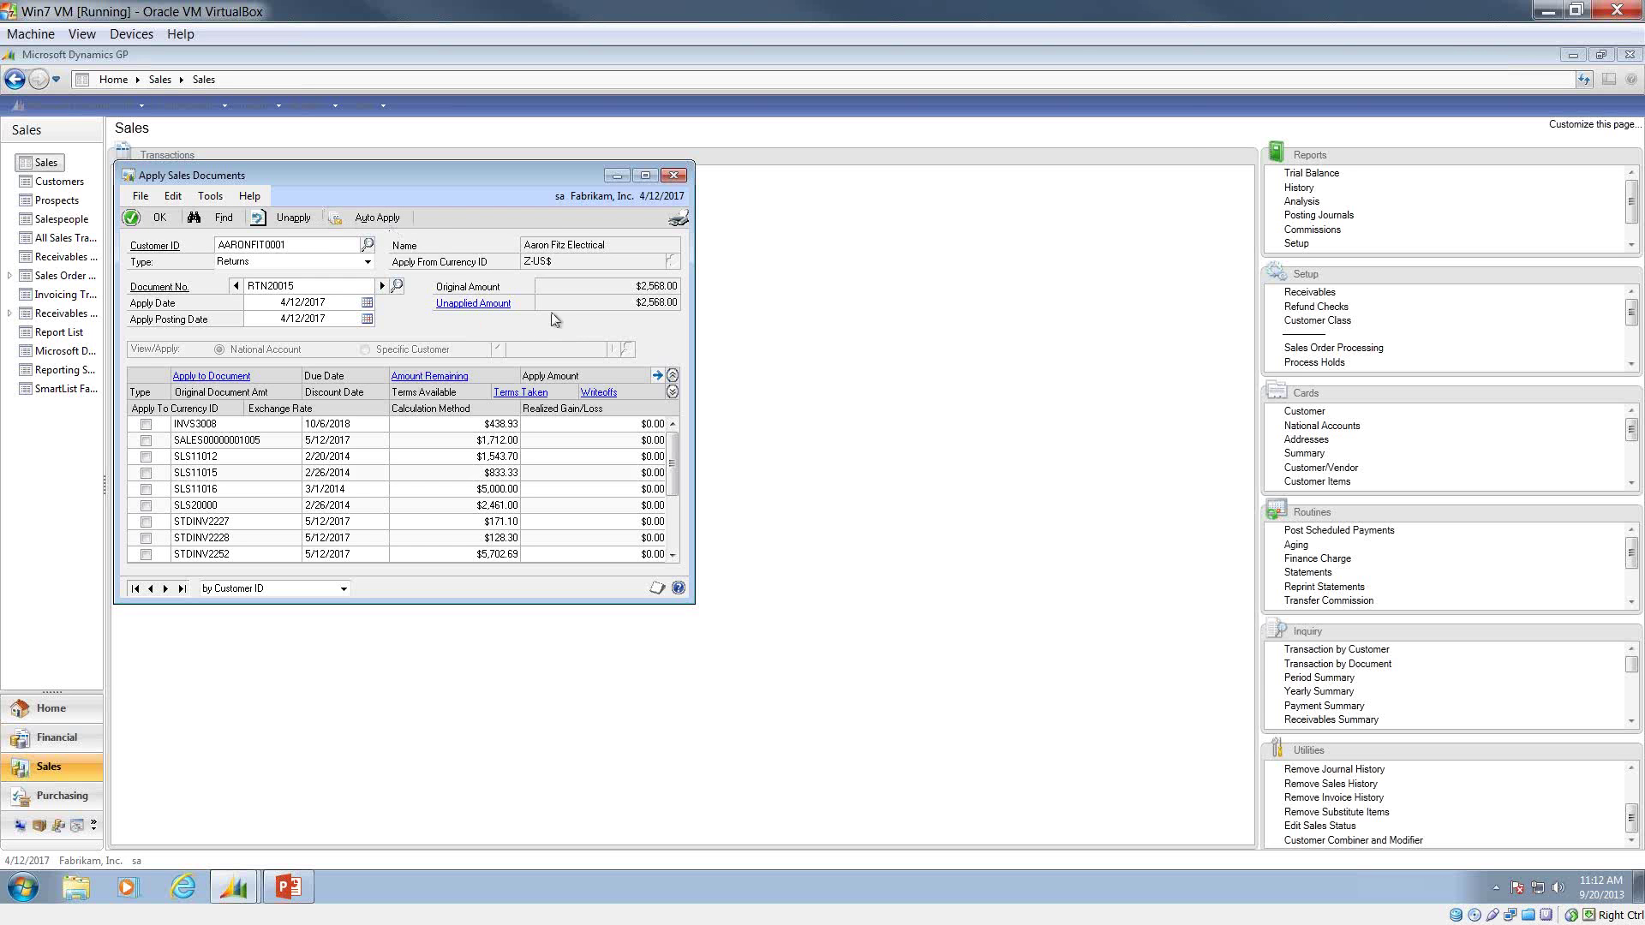
left_click(356, 221)
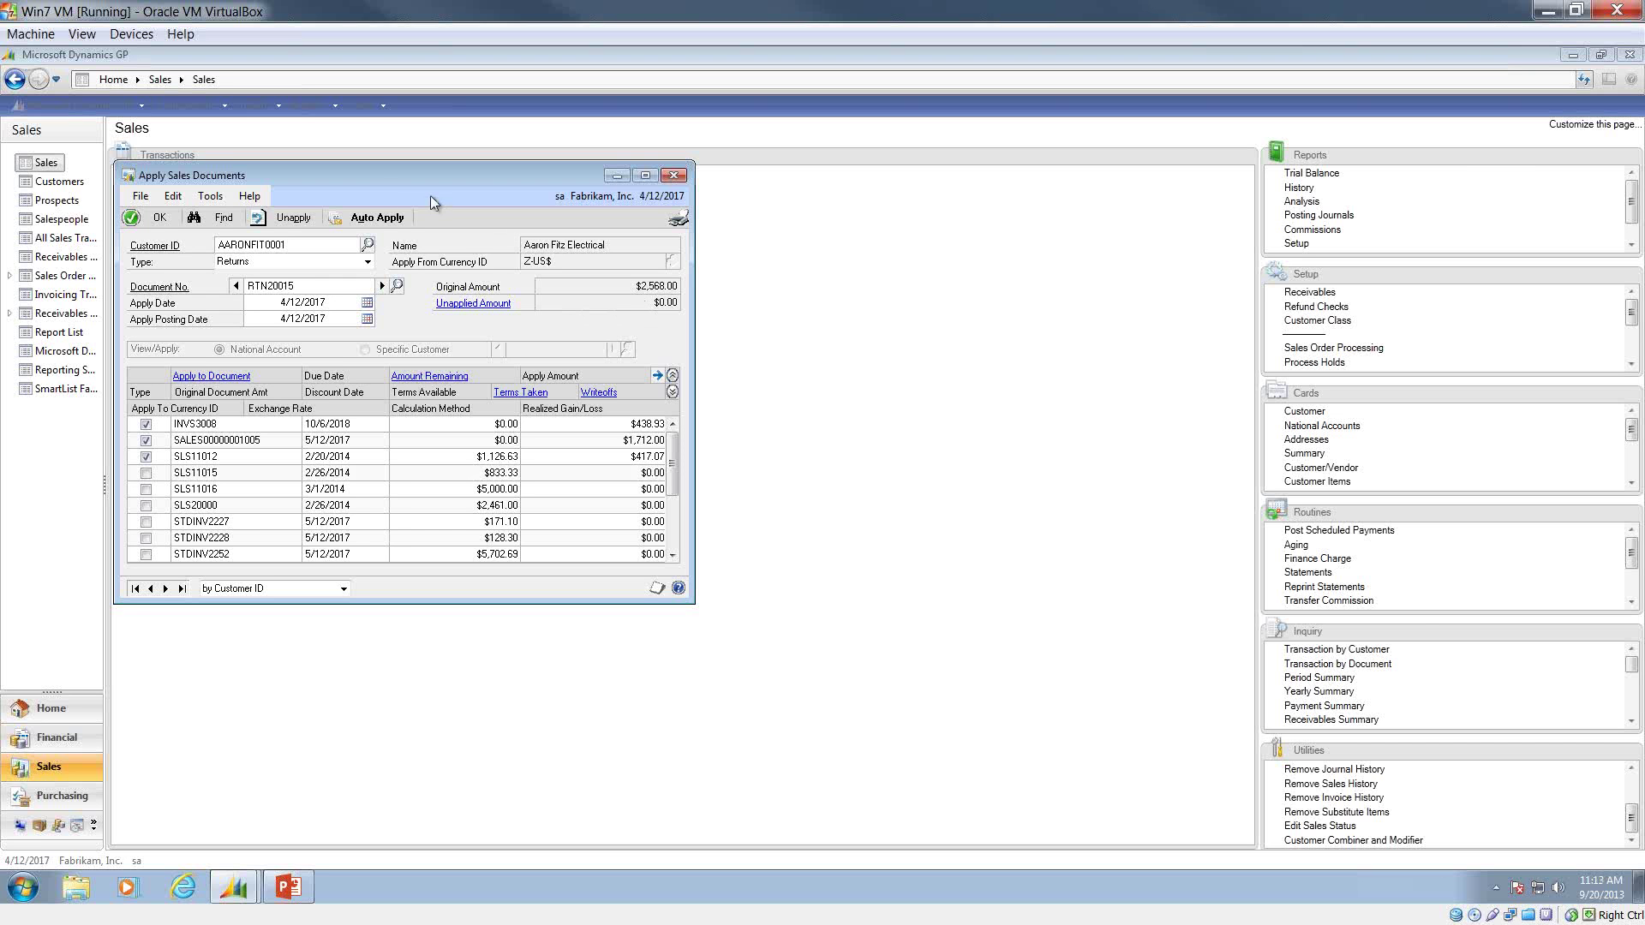
left_click(161, 223)
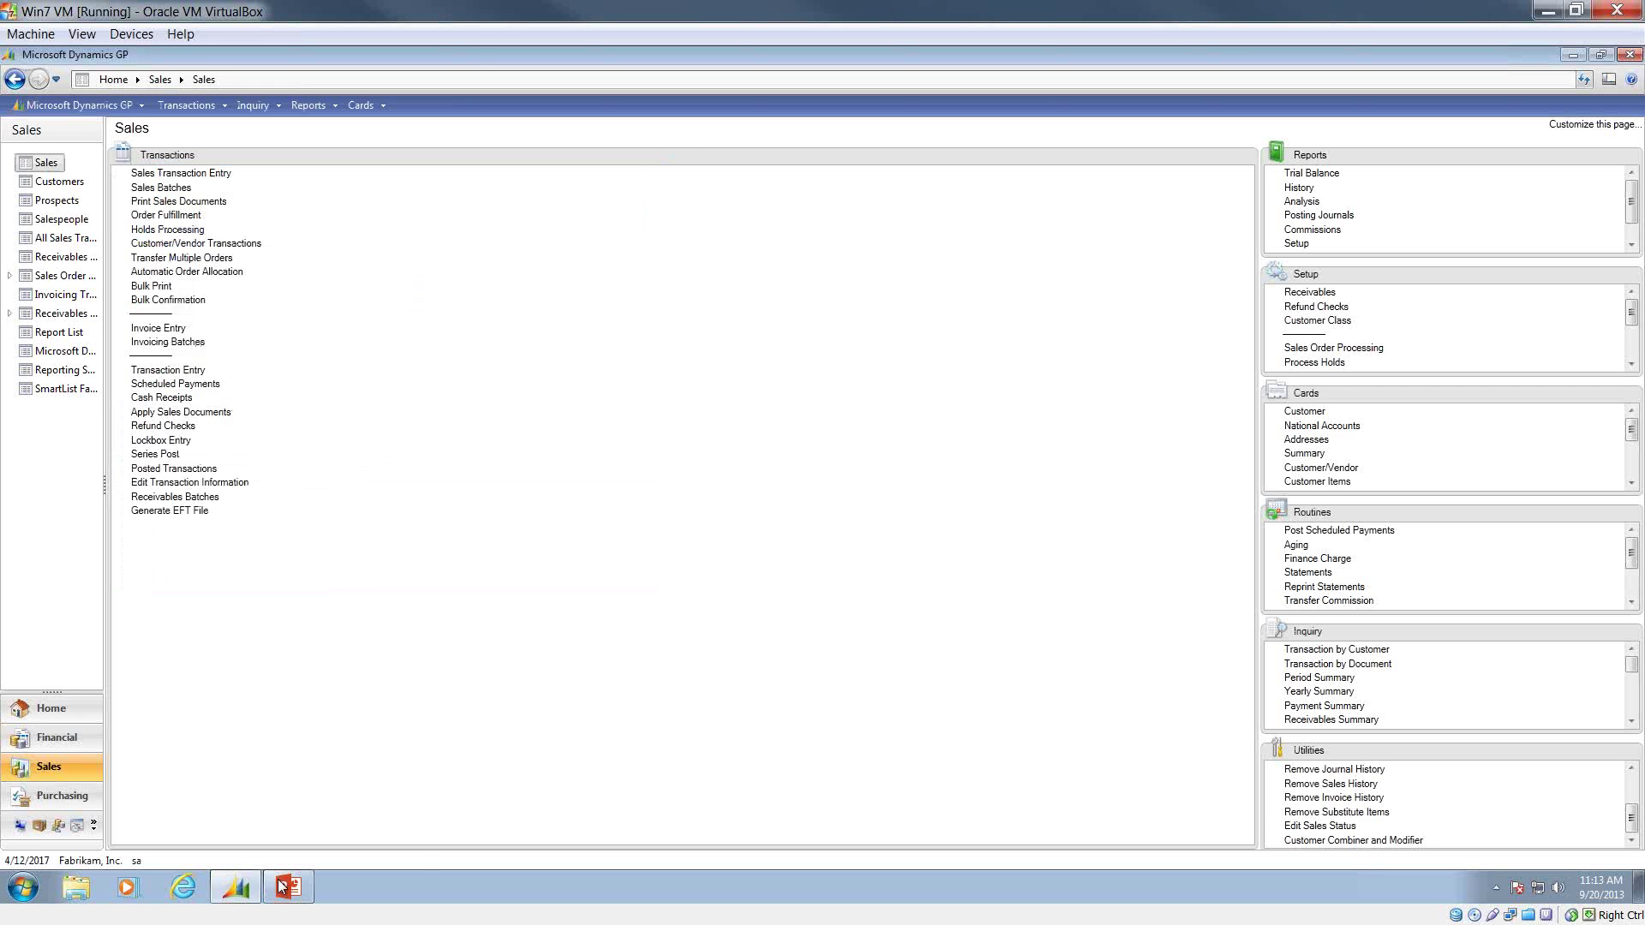
Switch to PowerPoint and show the Receivables Cash Receipts Scenario slide.
mouse_move(280, 876)
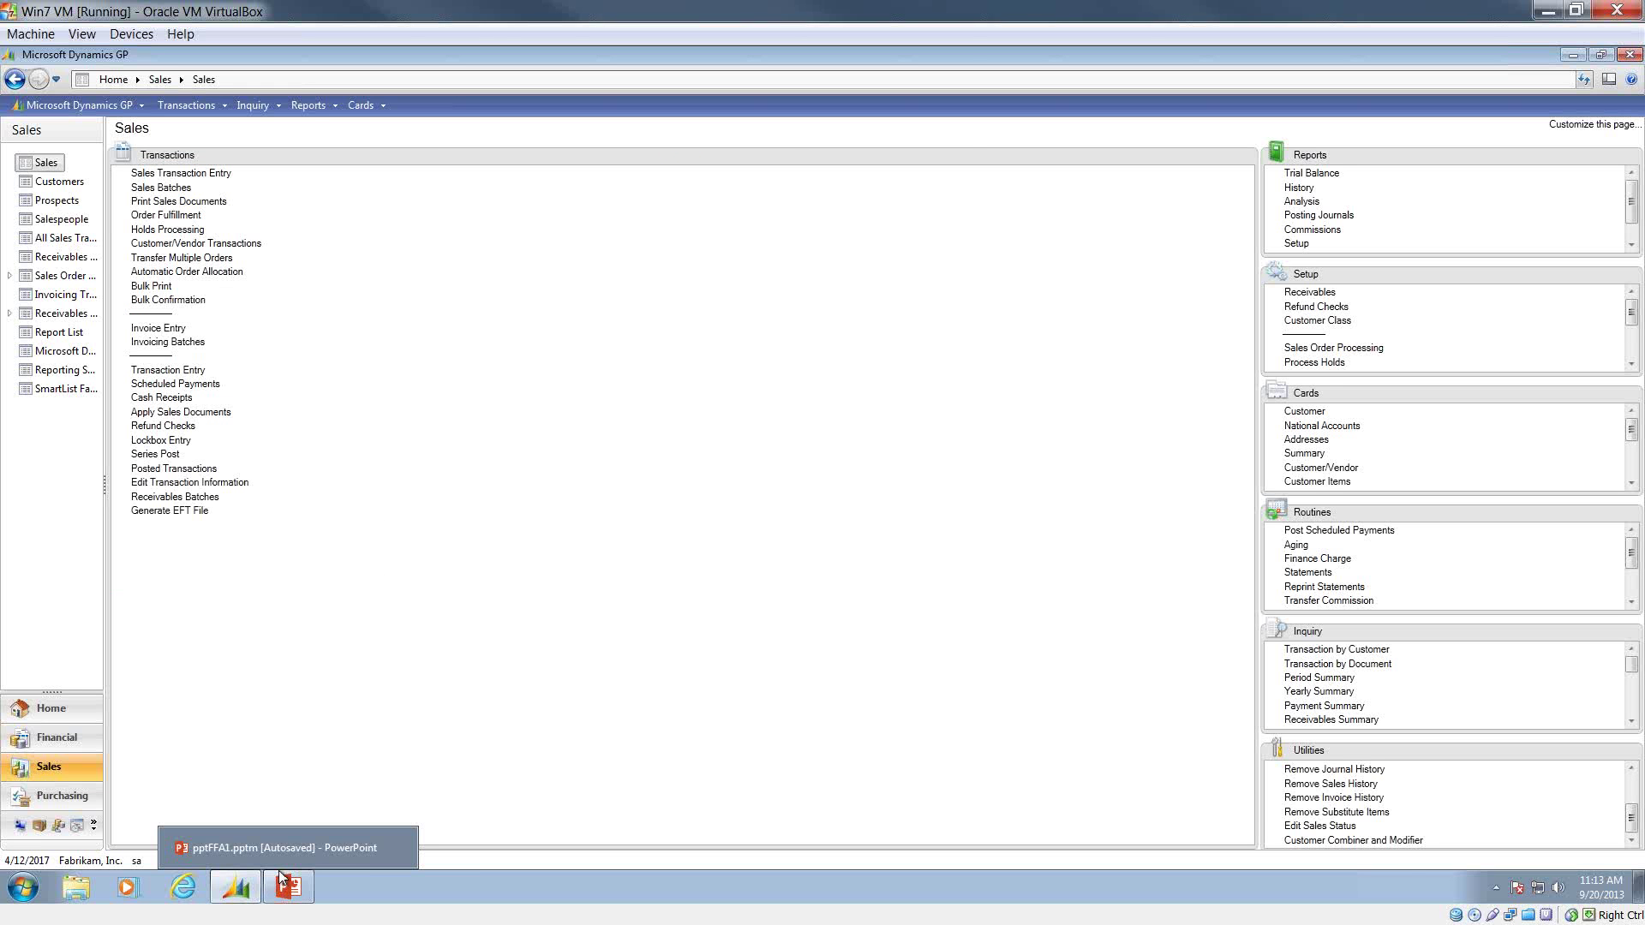
left_click(304, 895)
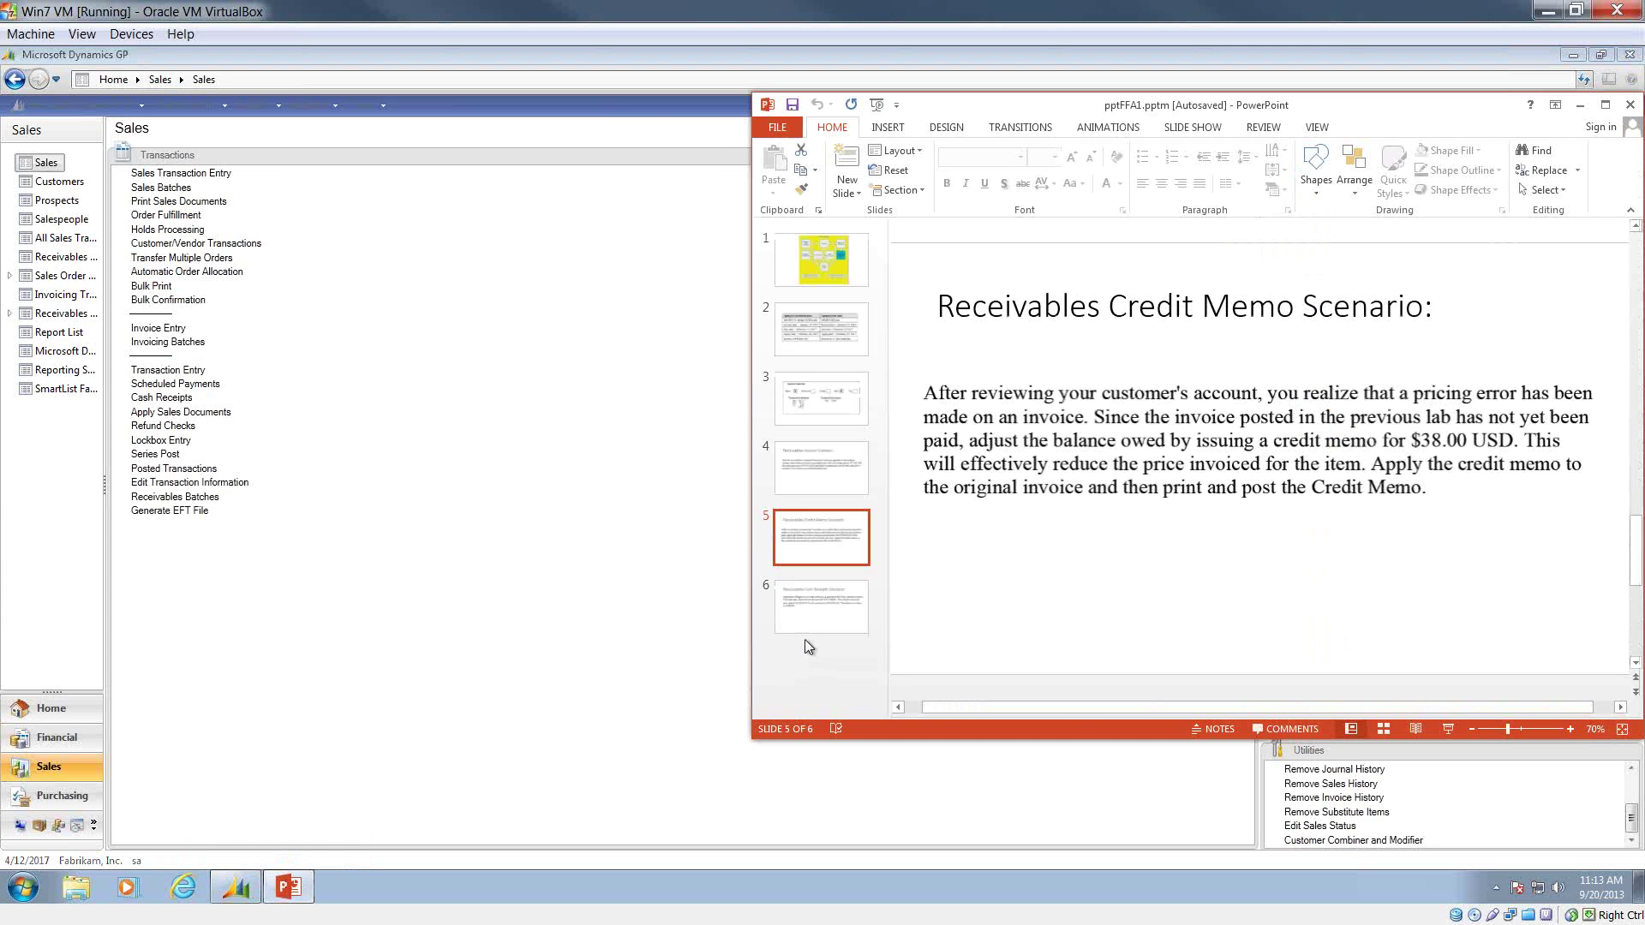
left_click(804, 635)
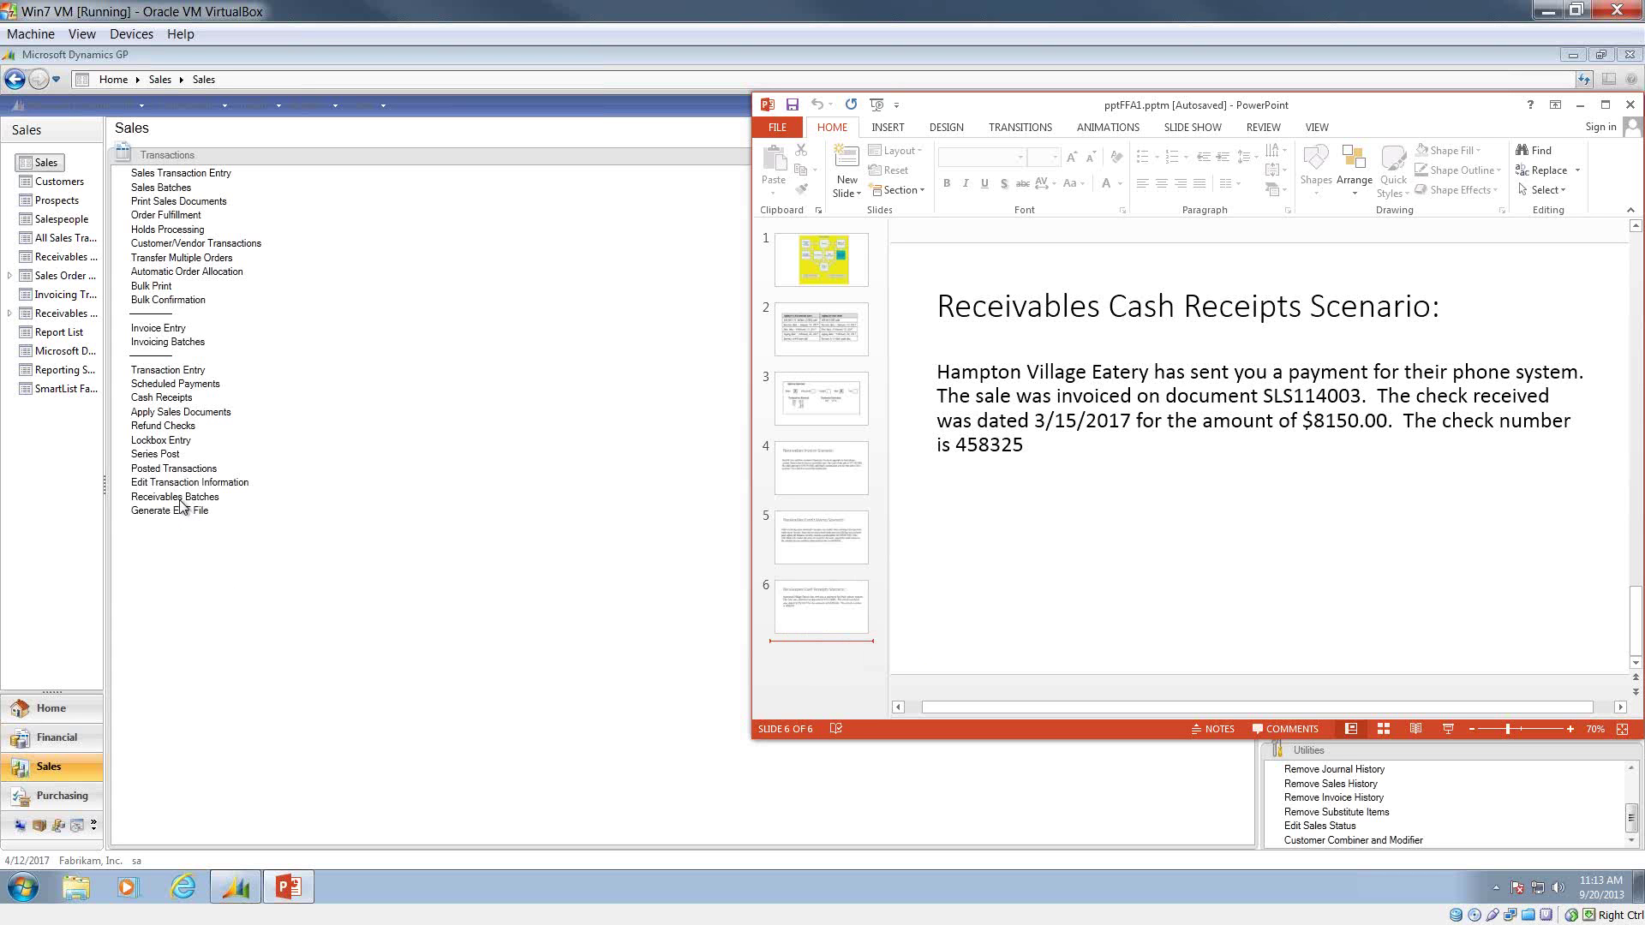
Open Cash Receipts Entry beside the scenario slide, search the customers for "hamp" and select Hampton Village Eatery for the receipt.
left_click(160, 400)
left_click(160, 400)
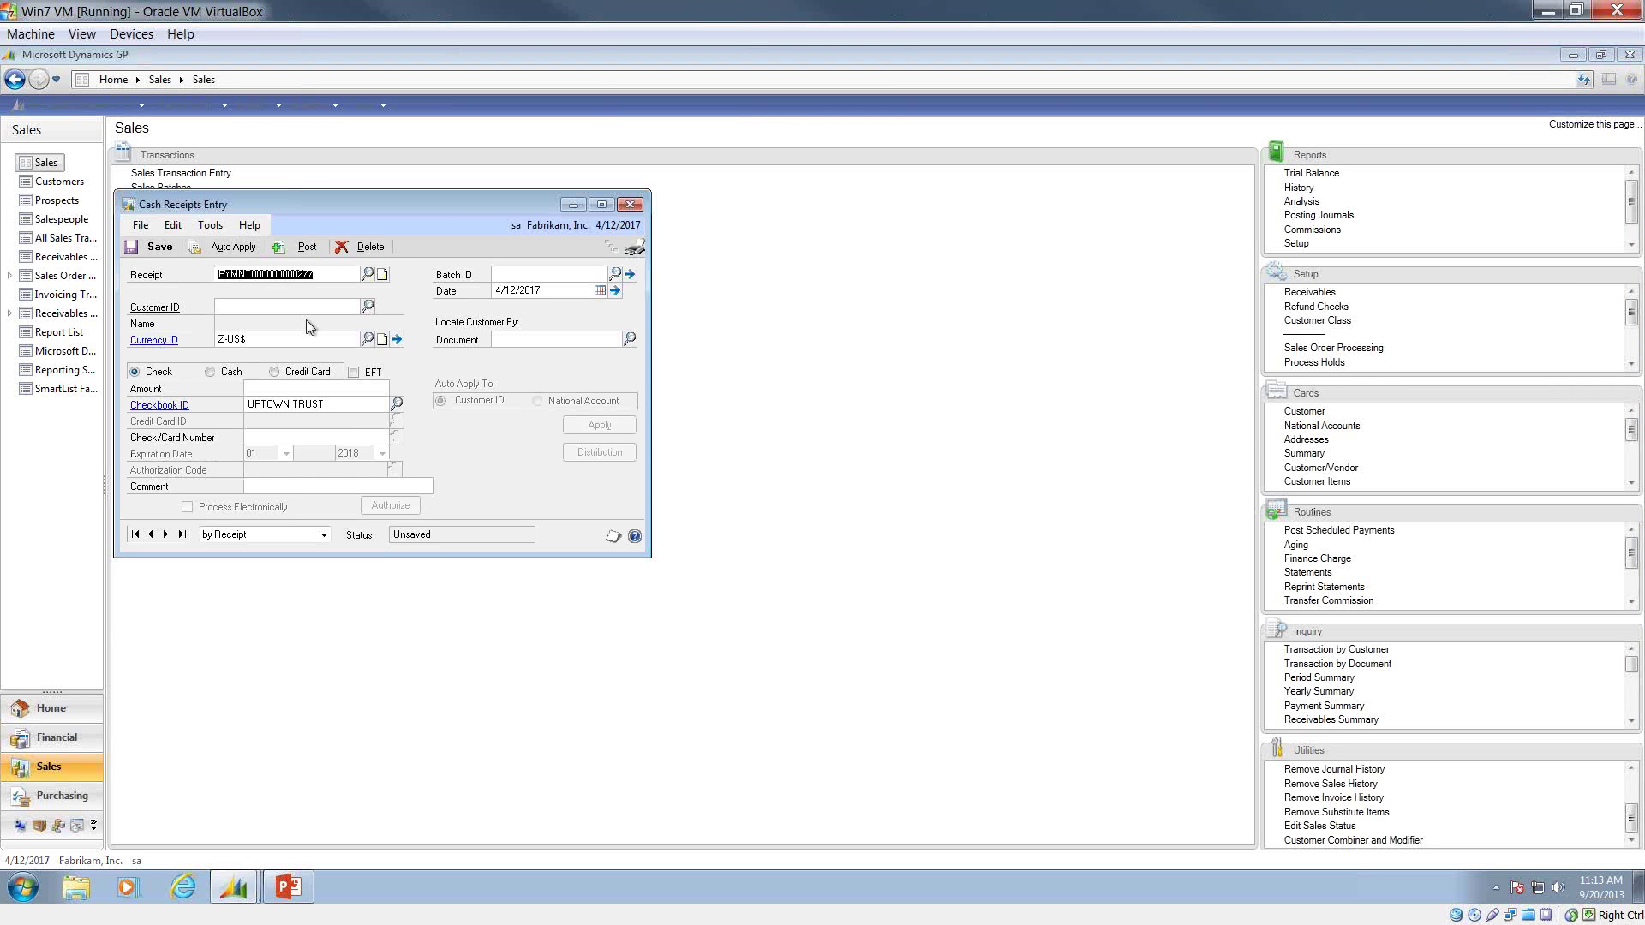
left_click(367, 306)
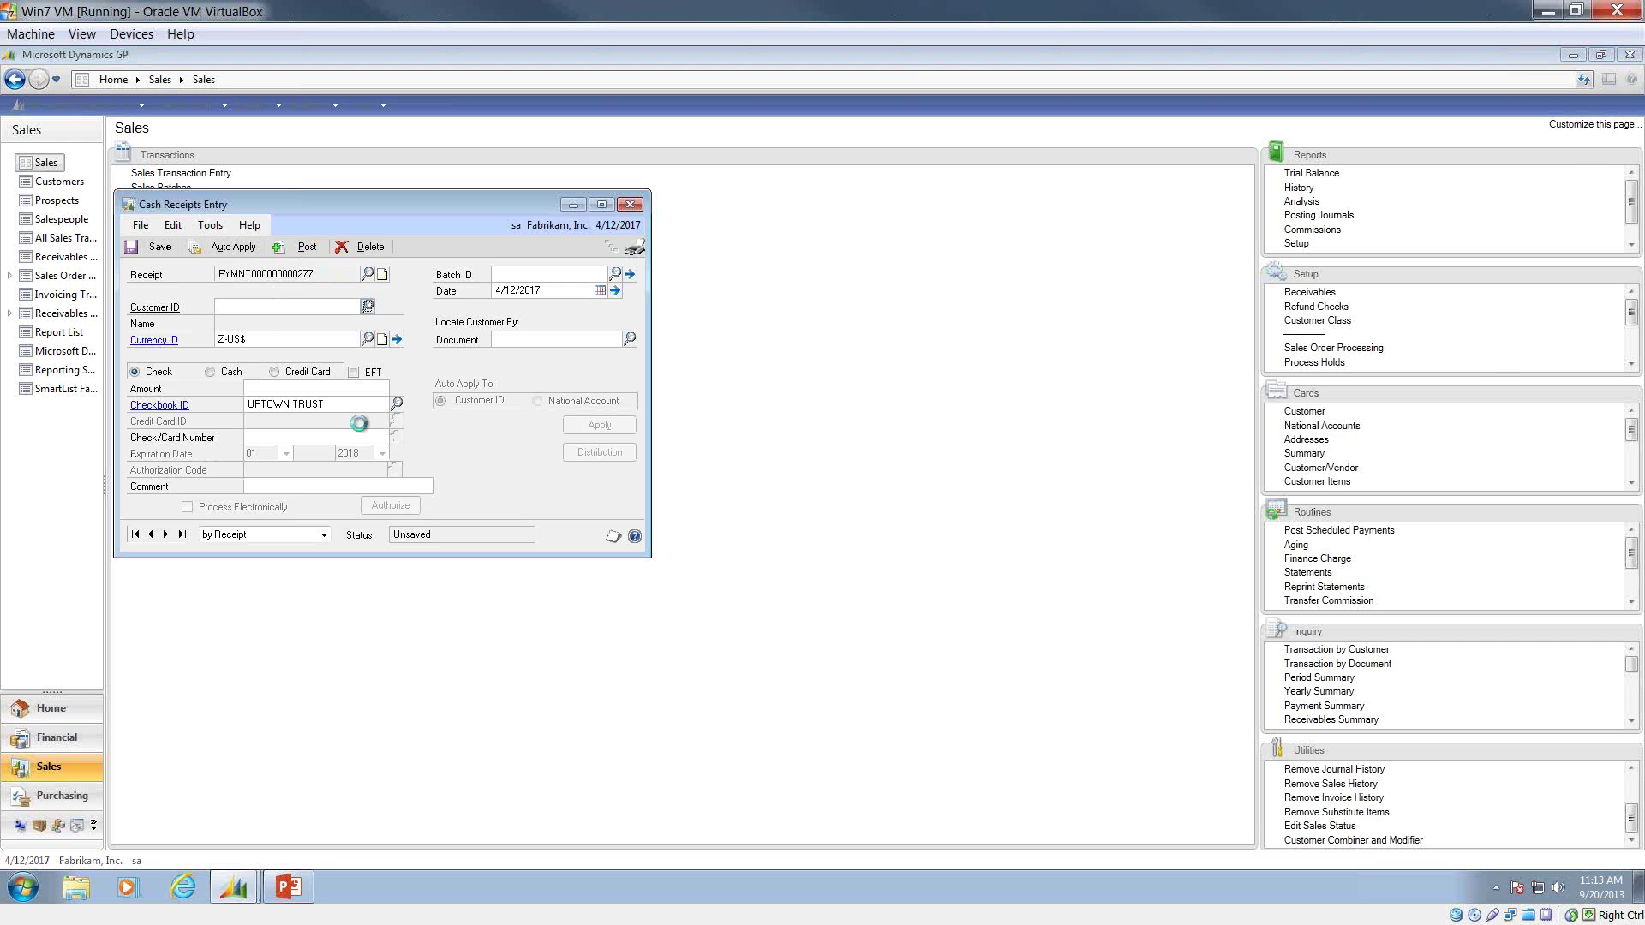
left_click(302, 884)
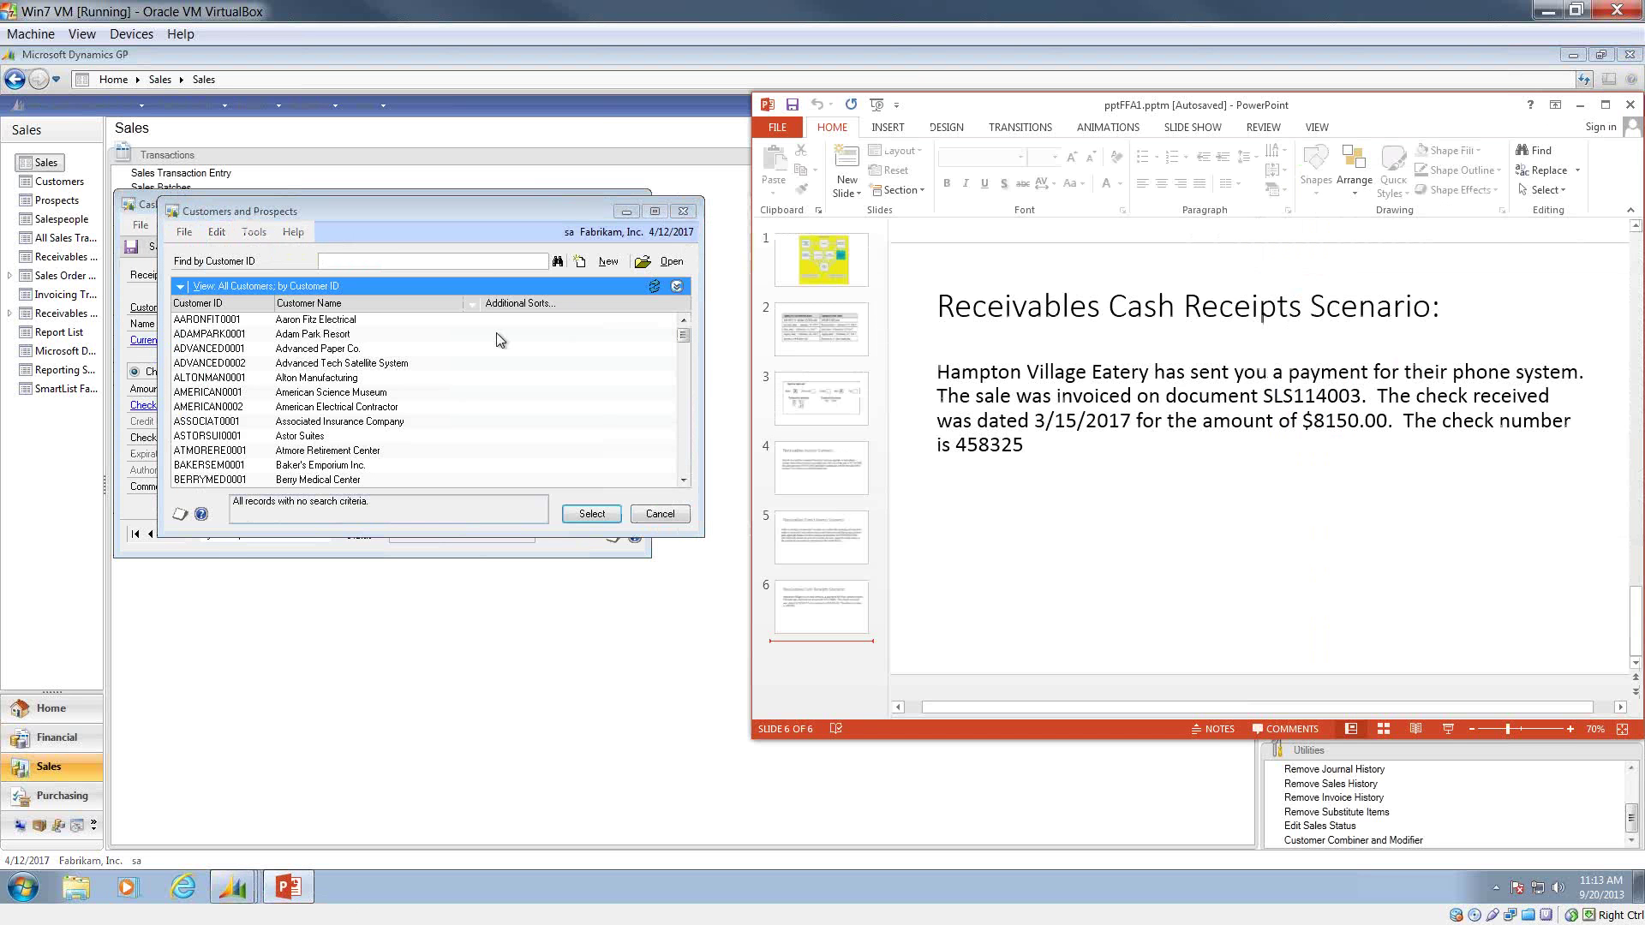
left_click(332, 262)
type("ha")
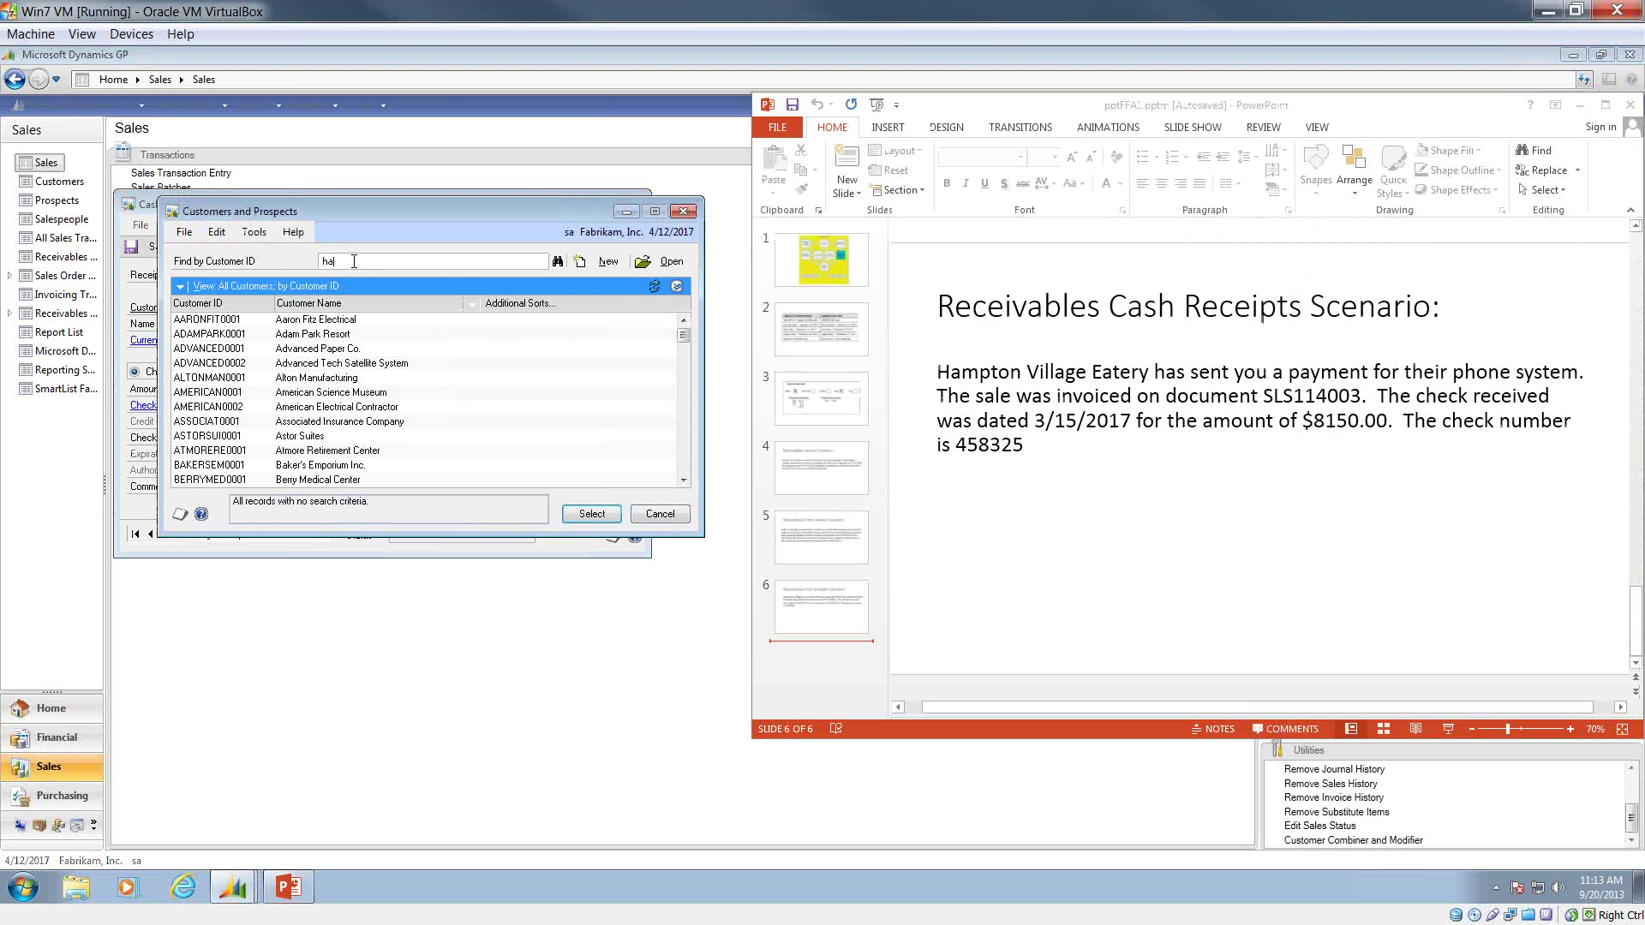
type("mp")
key("Tab")
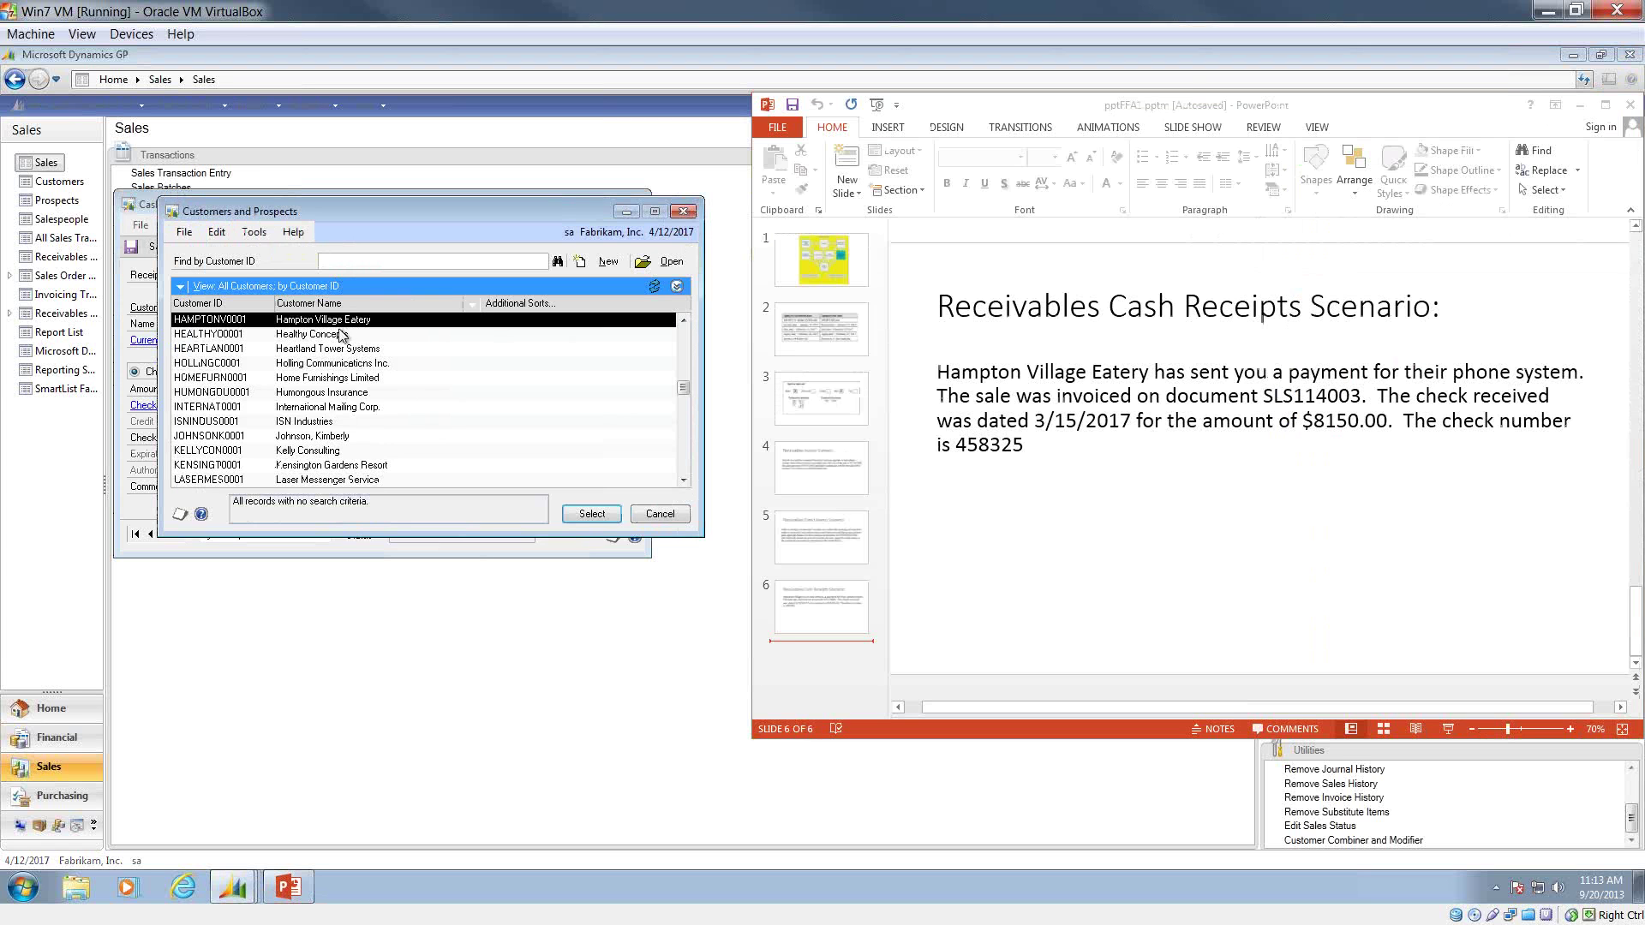
double_click(285, 323)
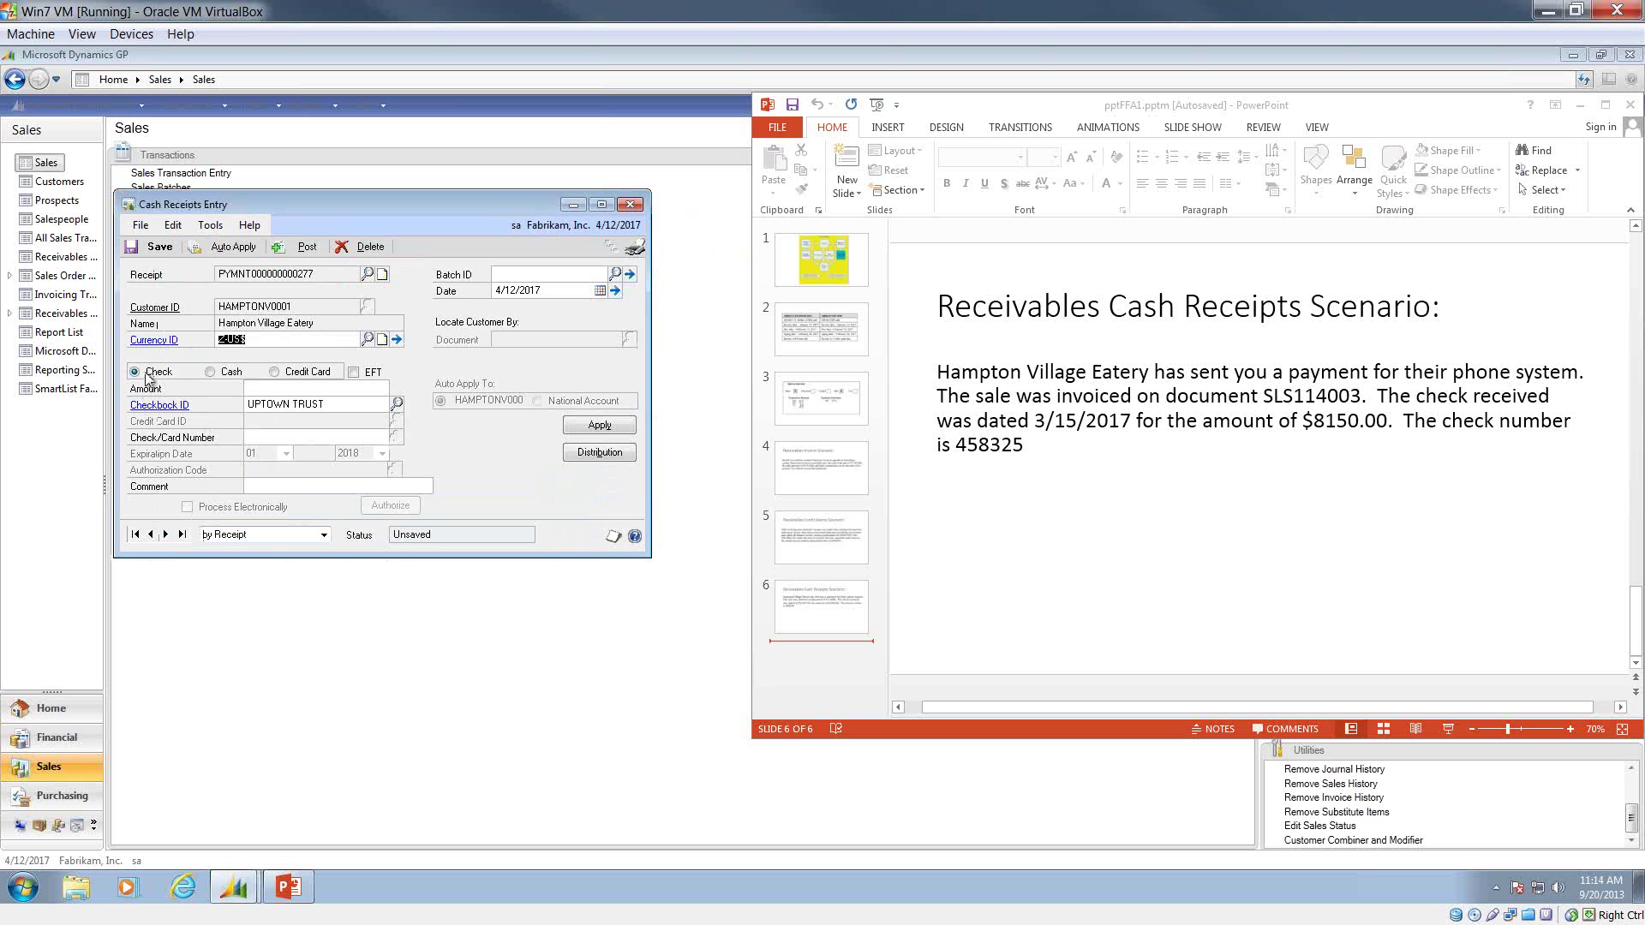
Enter the check receipt's amount $8,150.00, check number 458325 and comment "For document SLS114003".
left_click(253, 389)
type("8,150.00")
key("Tab")
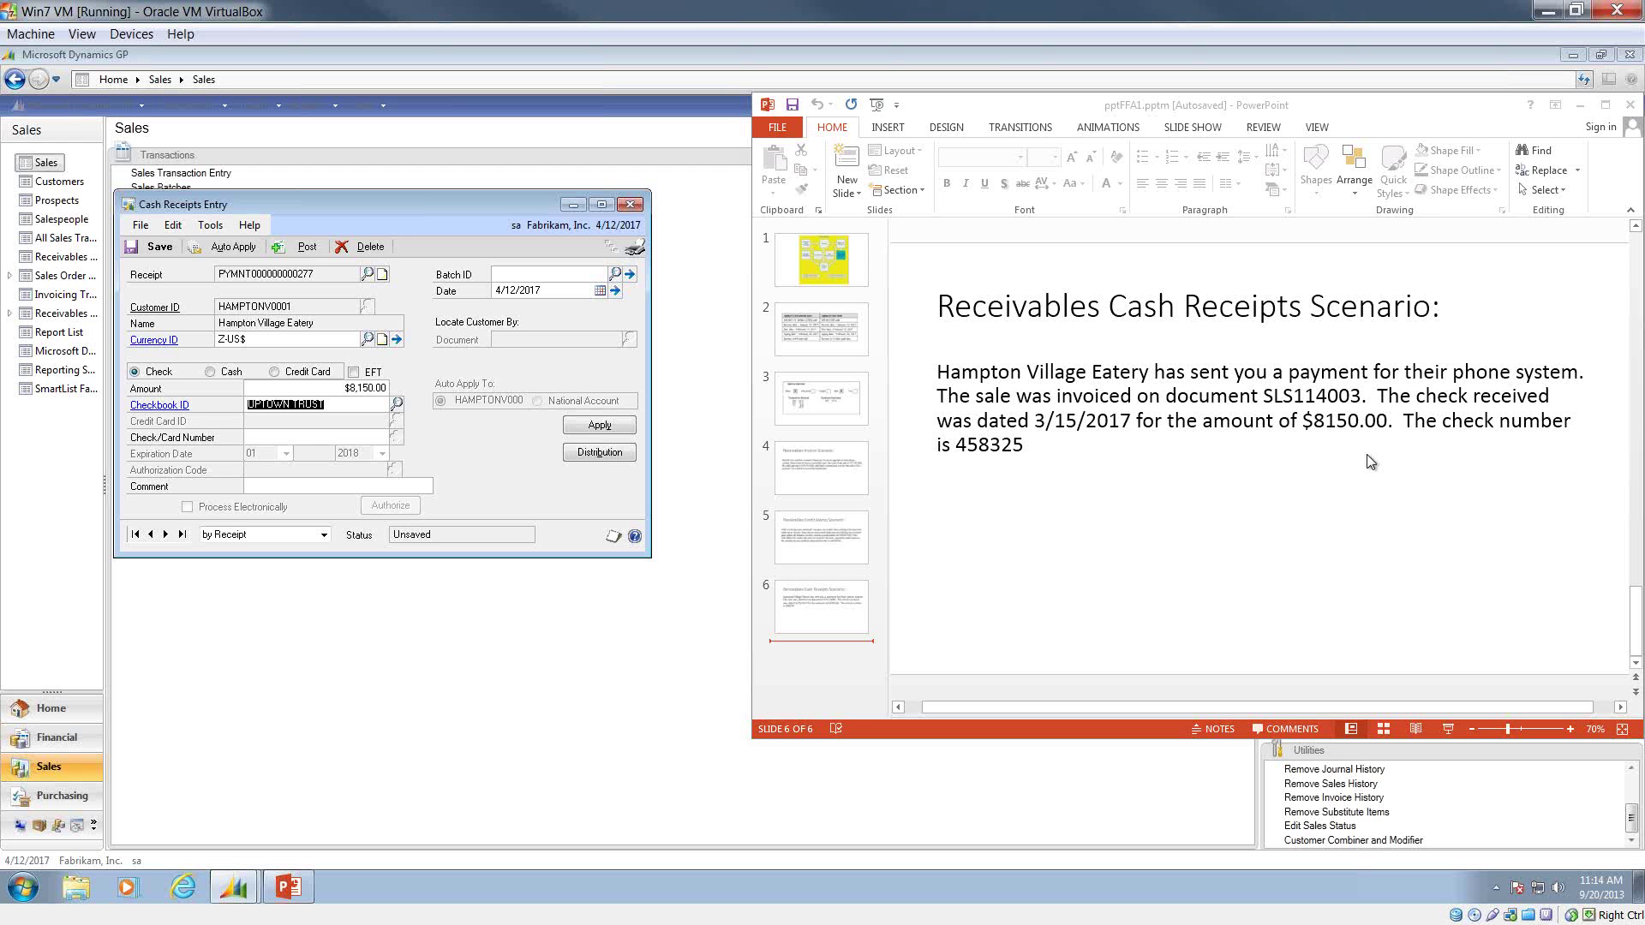
left_click(264, 438)
type("45832")
type("003")
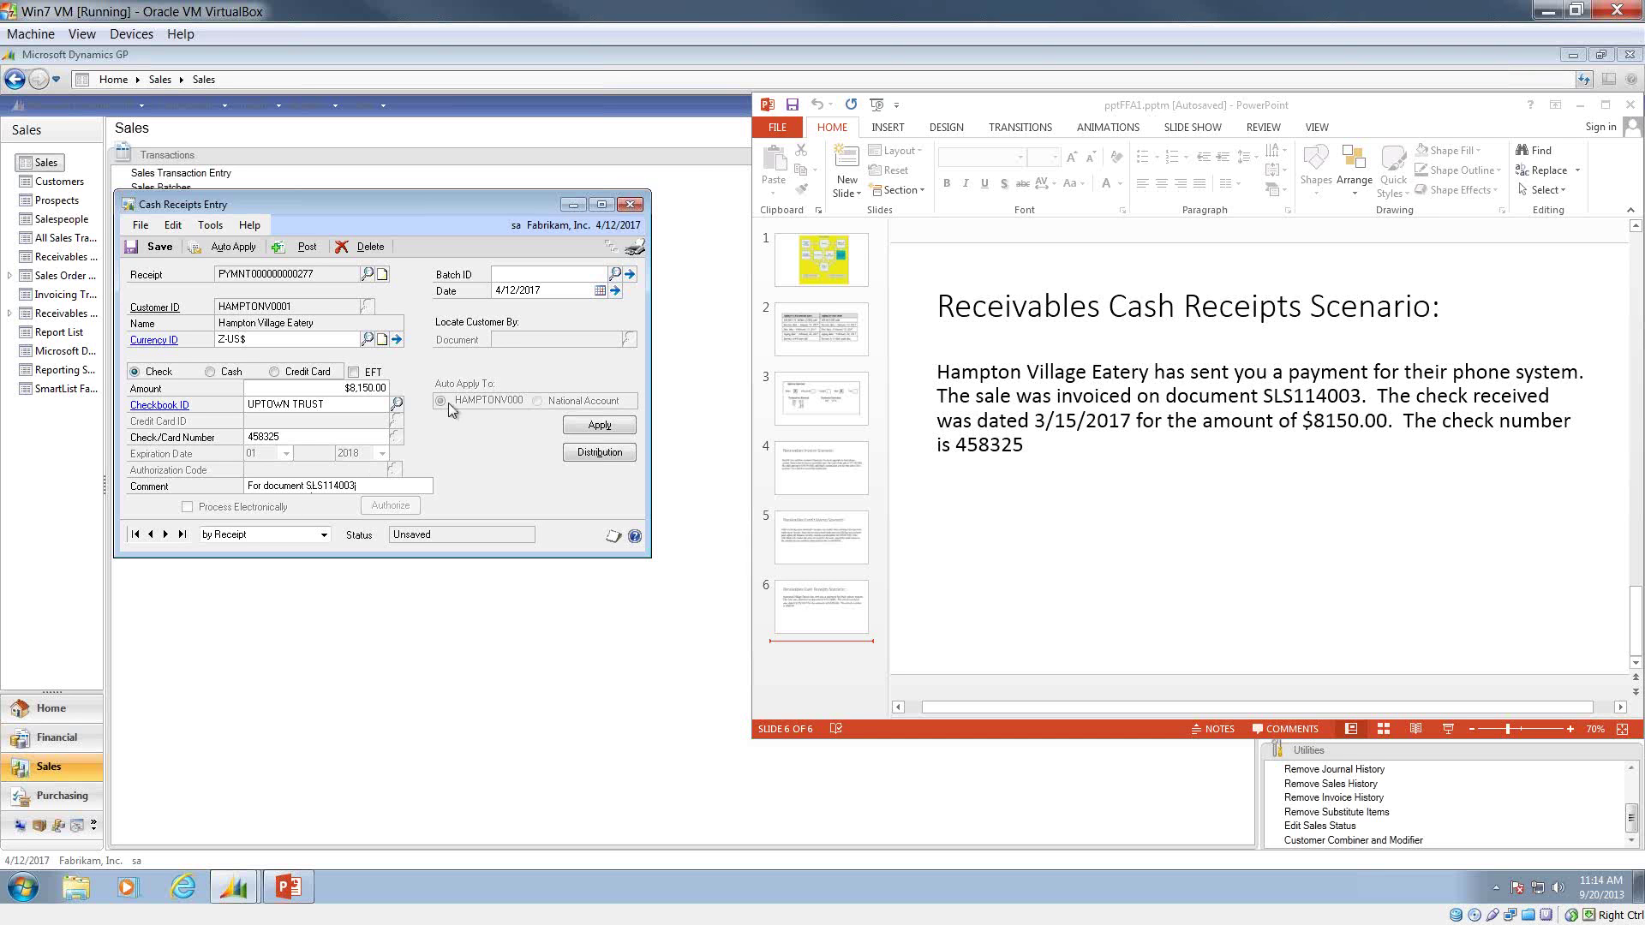
Apply the receipt to invoice SLS114003, post it and close the receipt entry.
left_click(579, 424)
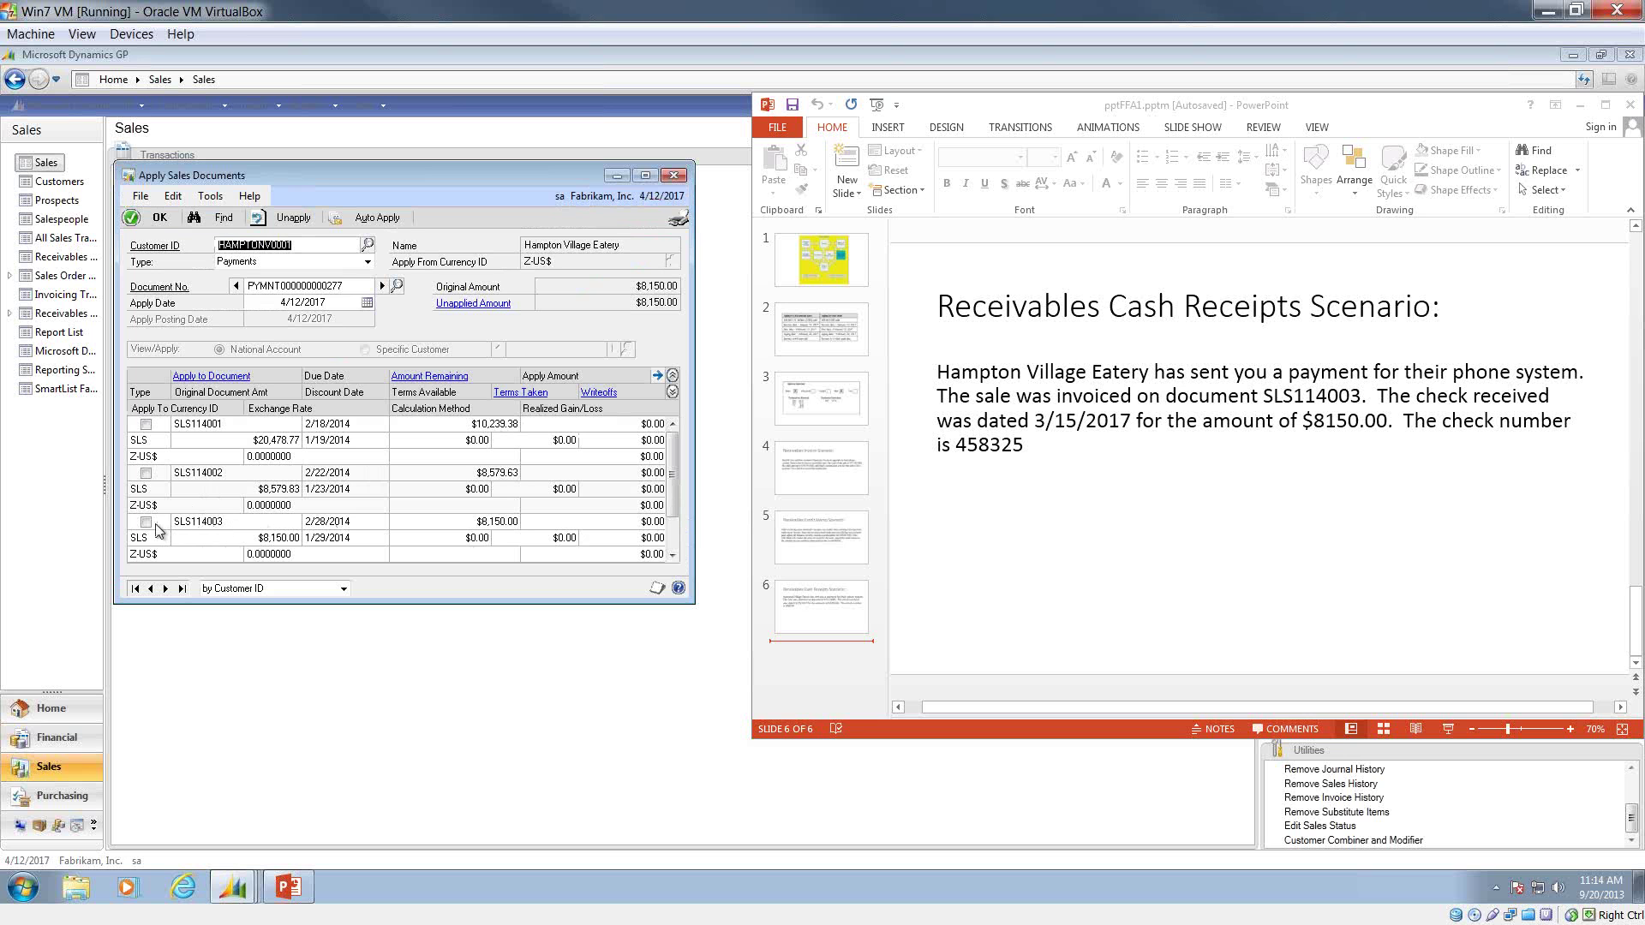
left_click(221, 524)
left_click(147, 522)
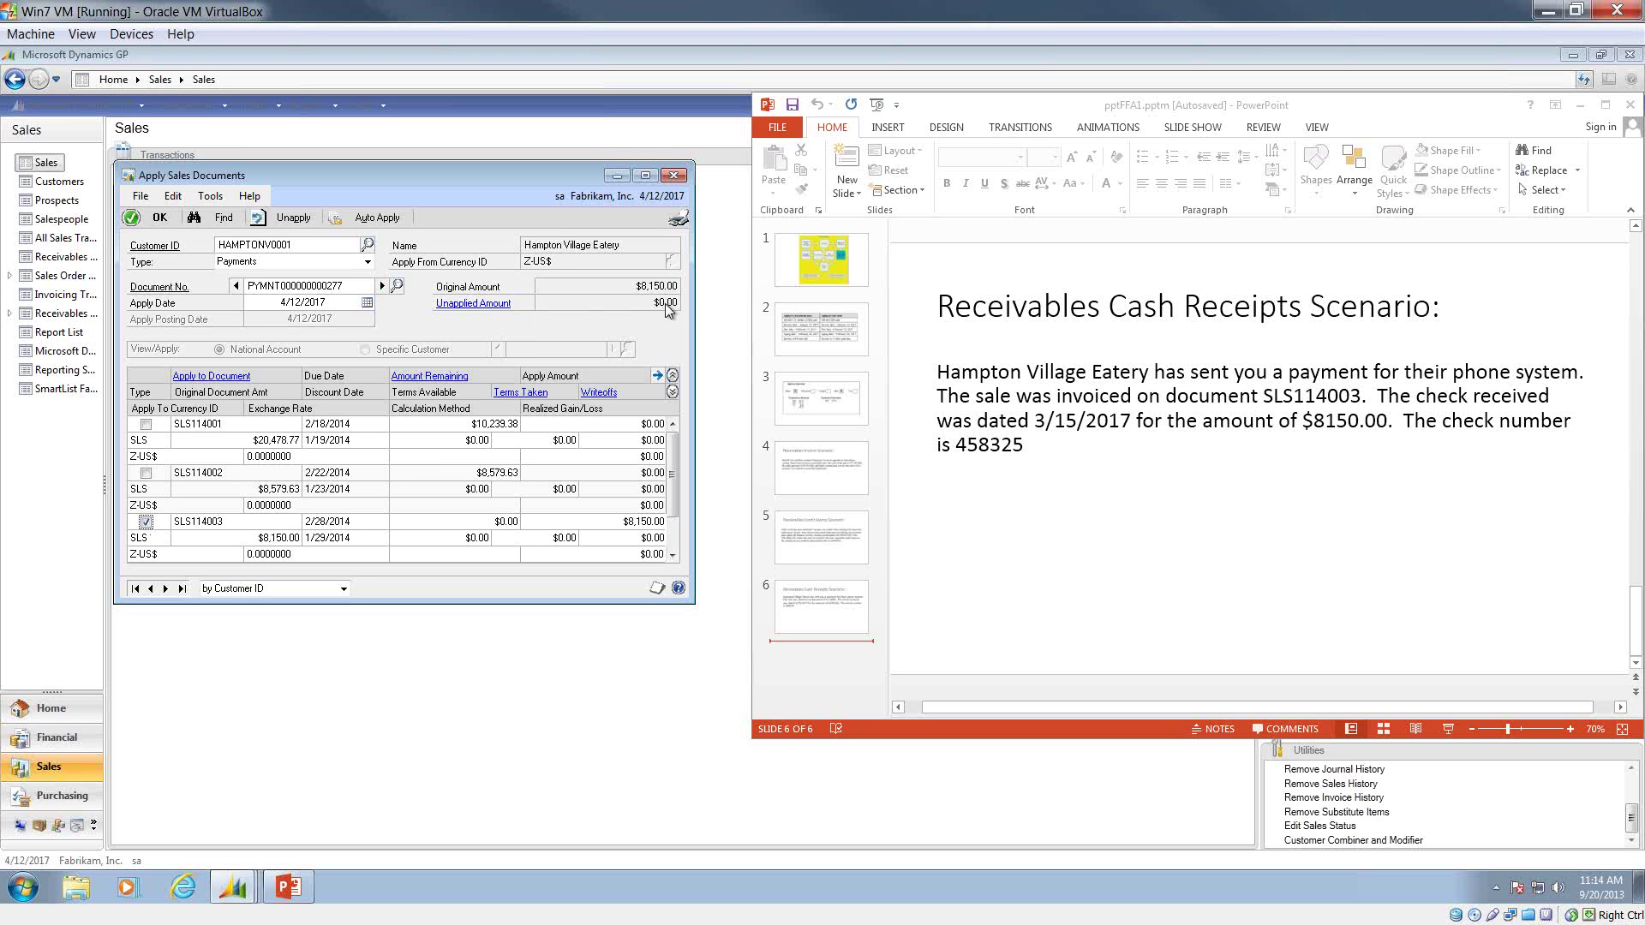
left_click(159, 218)
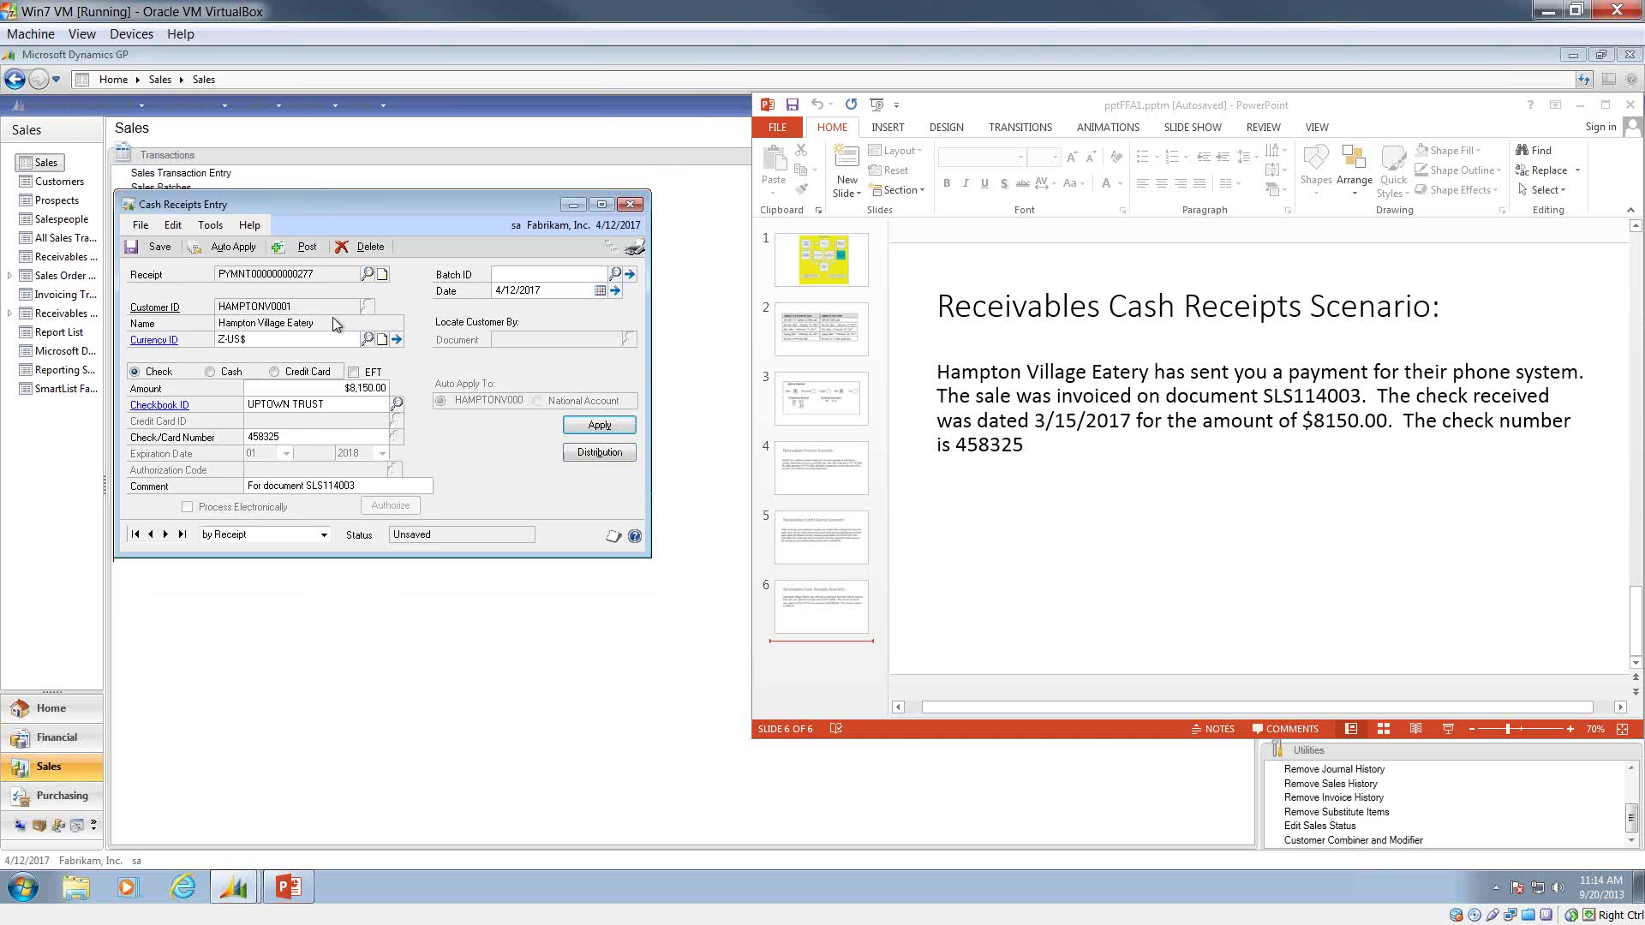
left_click(306, 246)
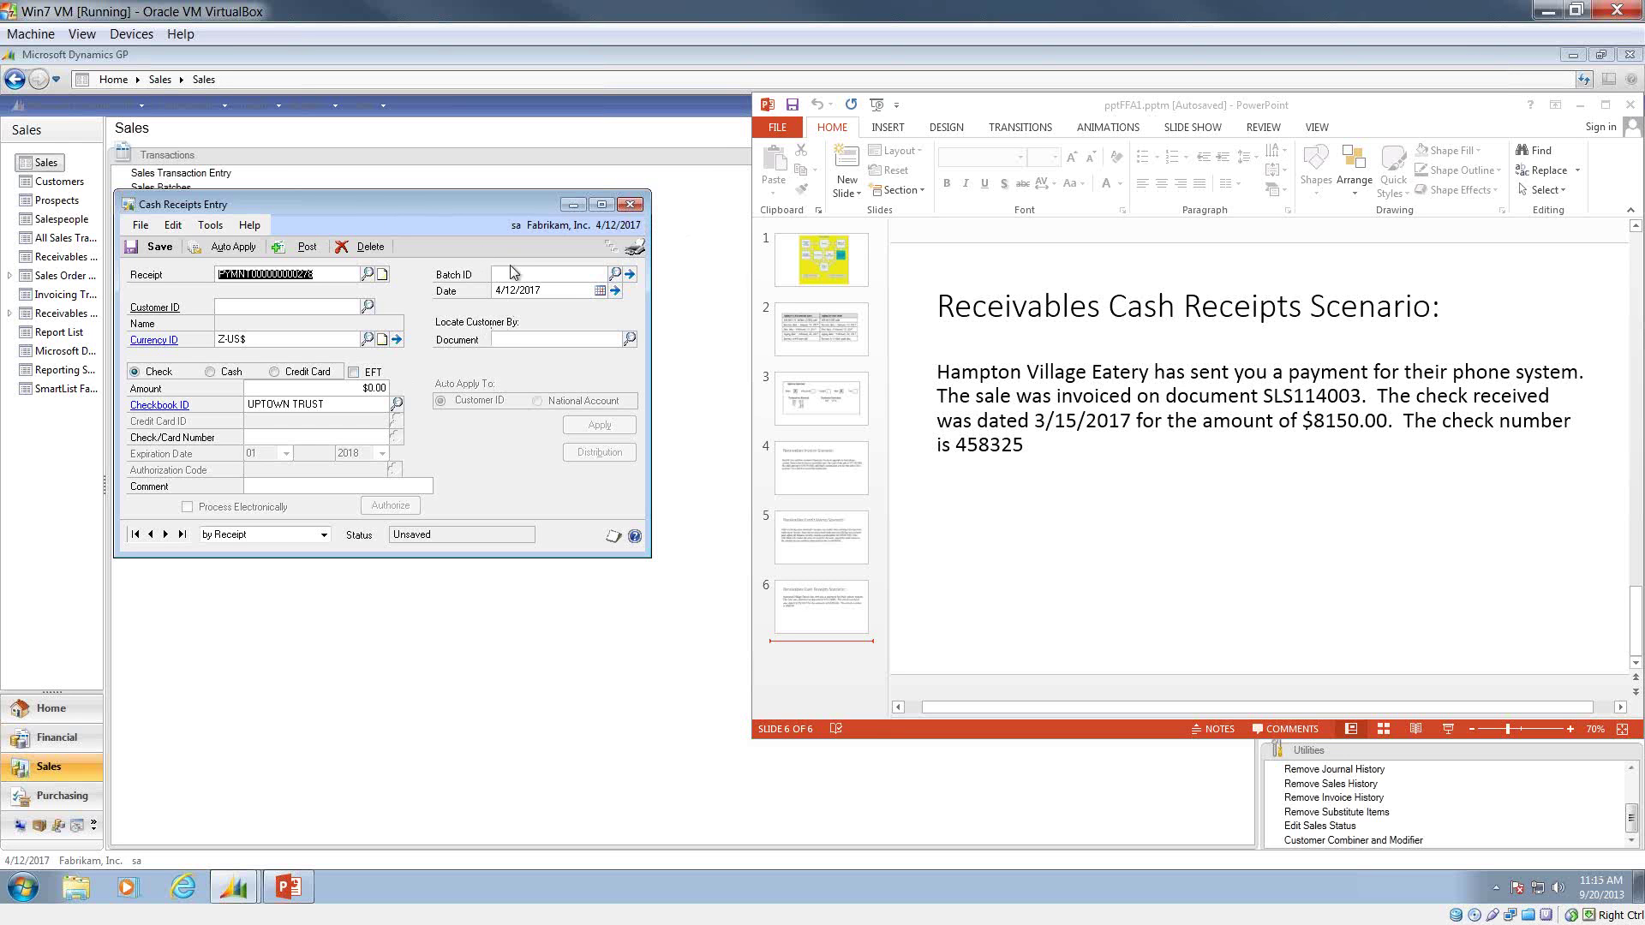
left_click(625, 217)
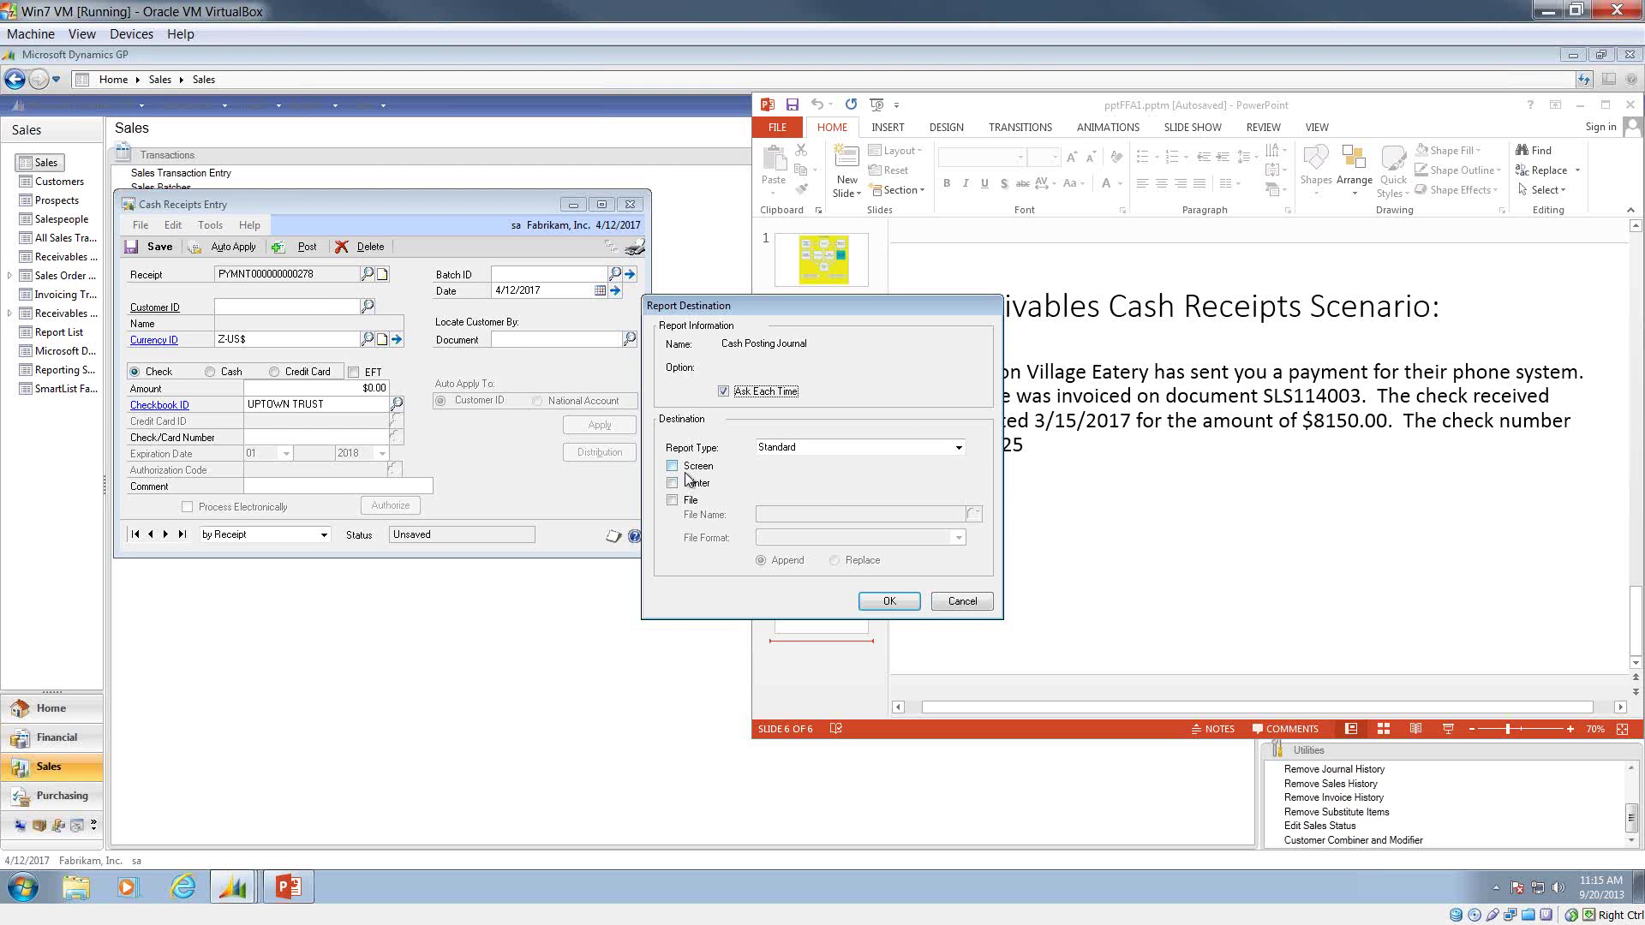
Send the Cash Posting Journal and the Checkbook Posting Journal to the screen.
left_click(689, 469)
left_click(889, 601)
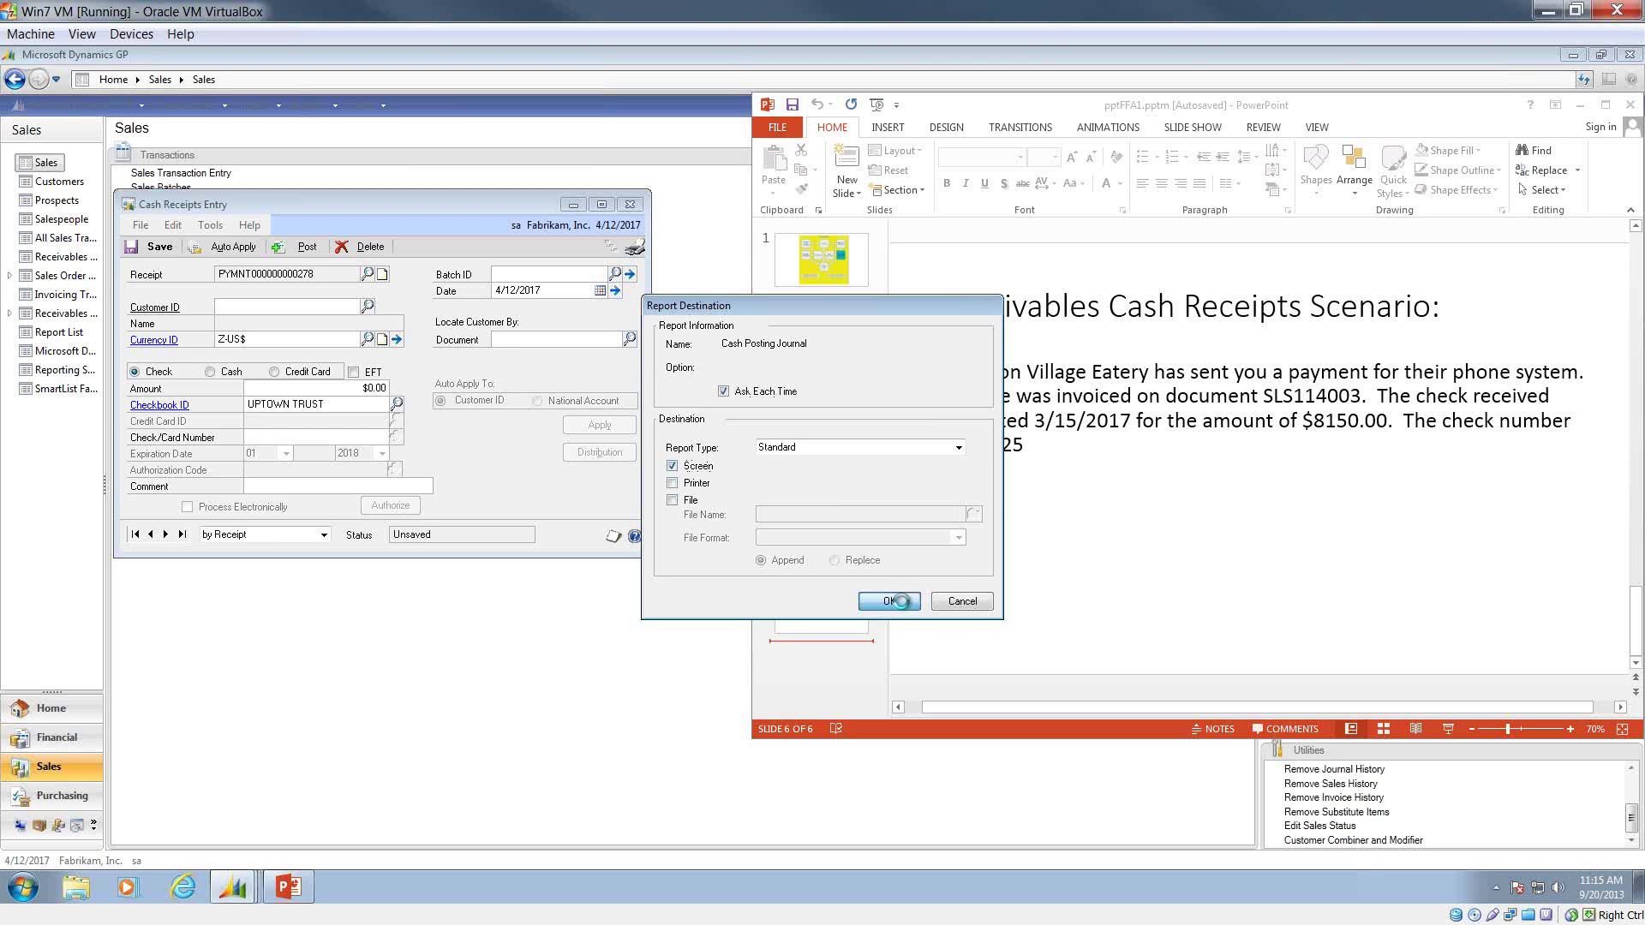
left_click(951, 602)
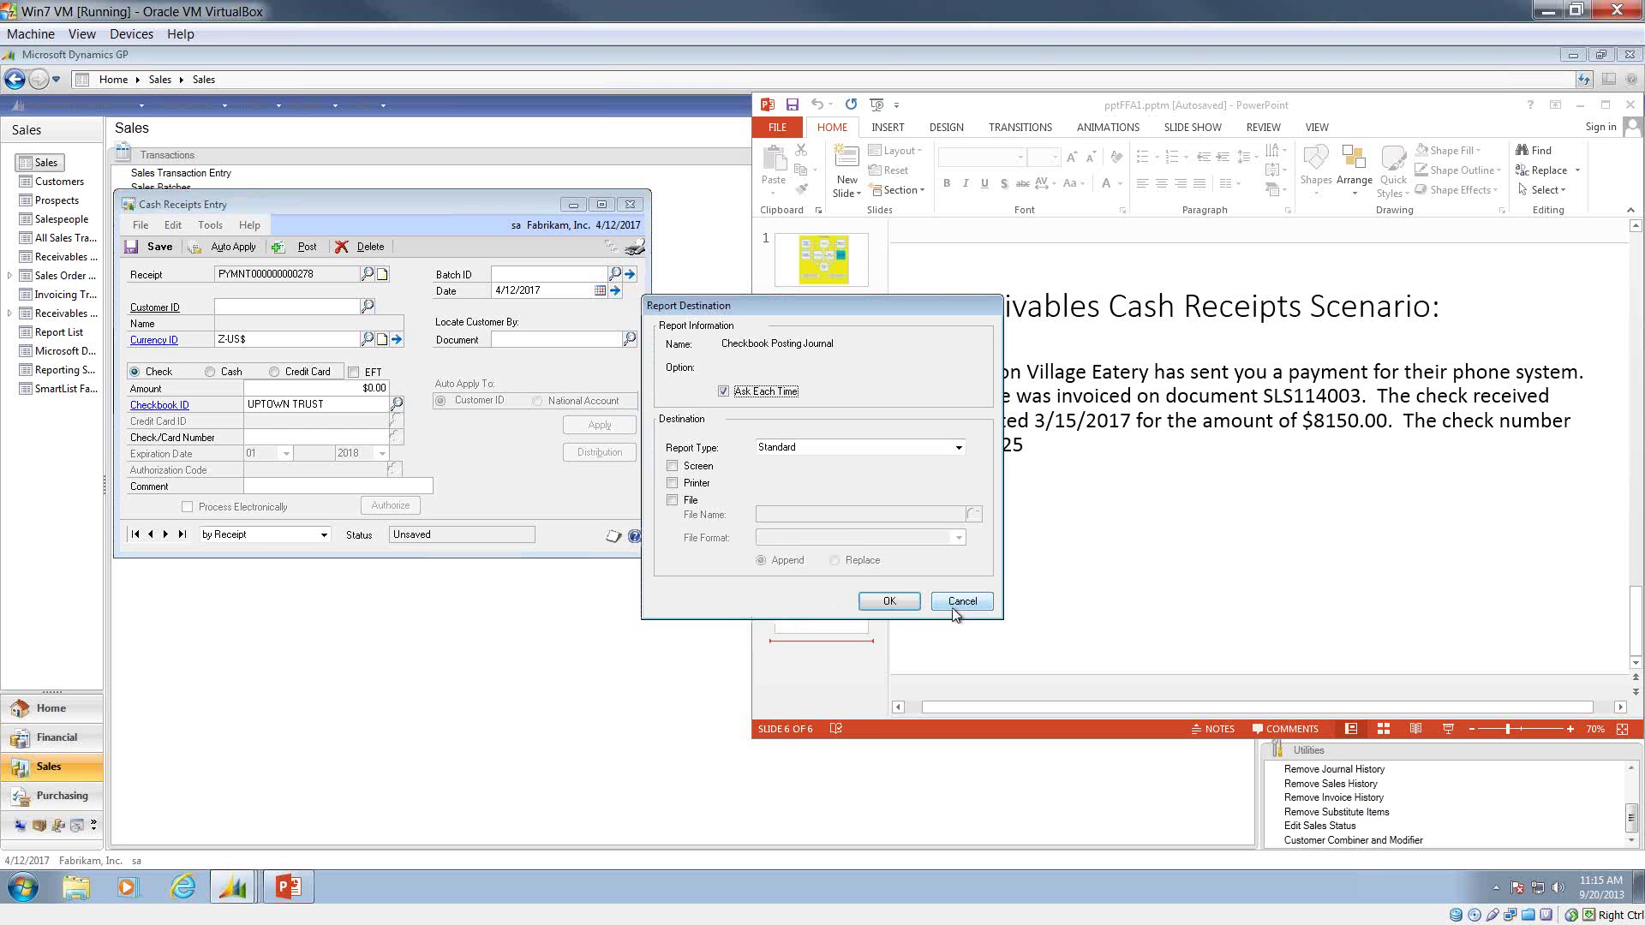
left_click(695, 466)
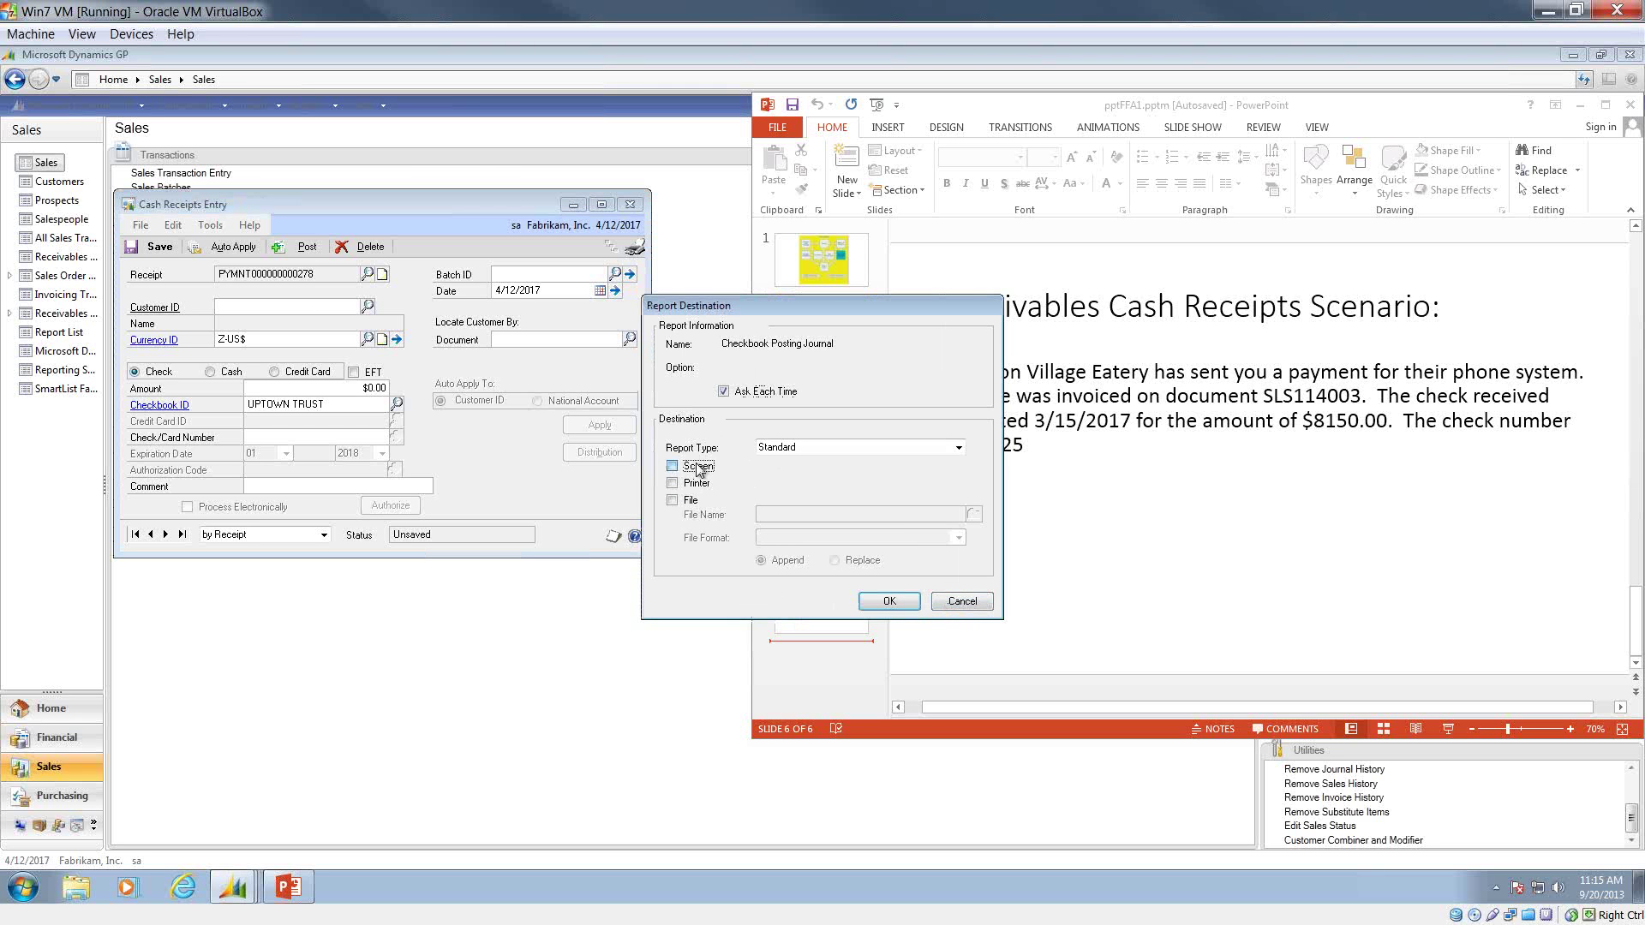
left_click(904, 605)
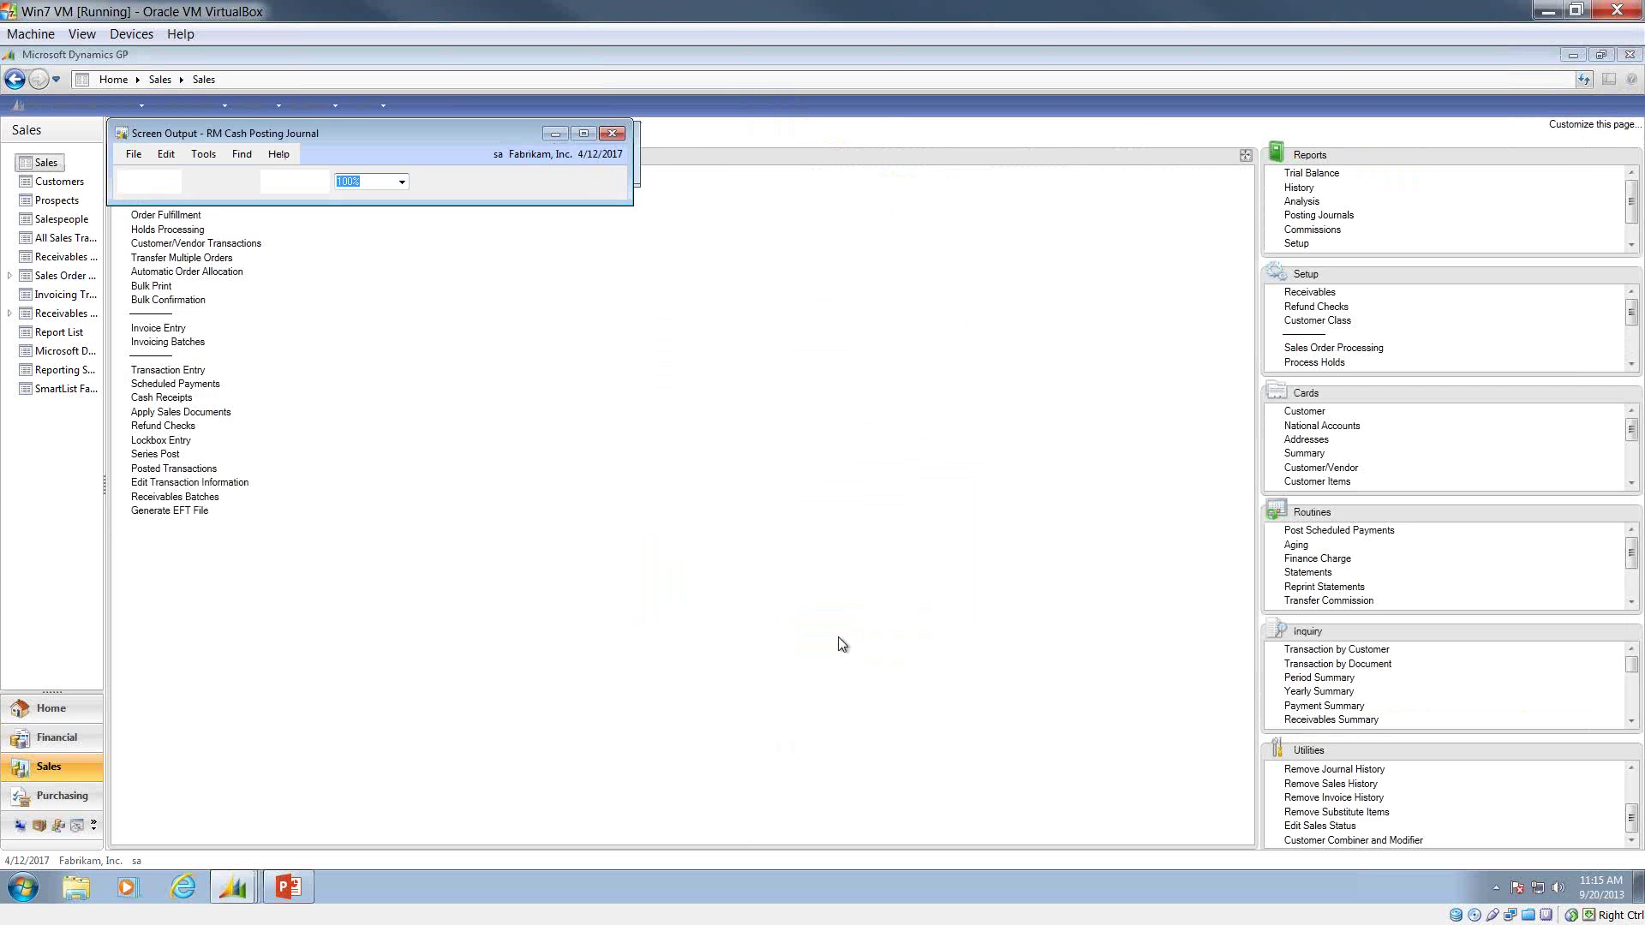
Review the cash receipts and checkbook posting journals at full size, closing each report.
left_click(627, 133)
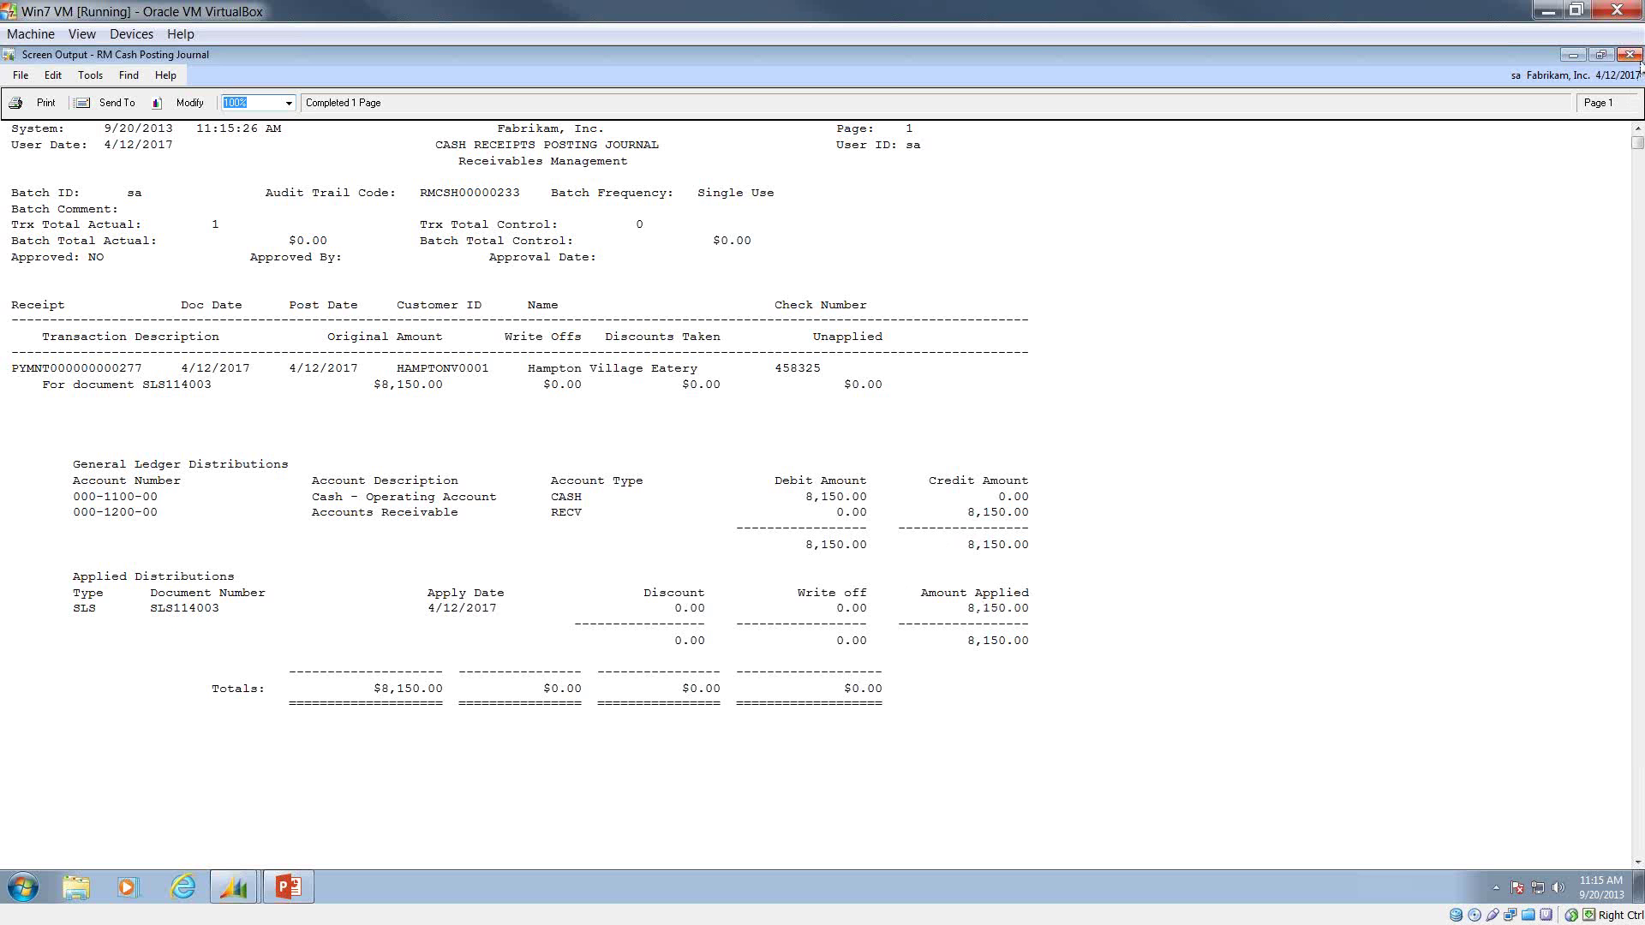
left_click(1629, 55)
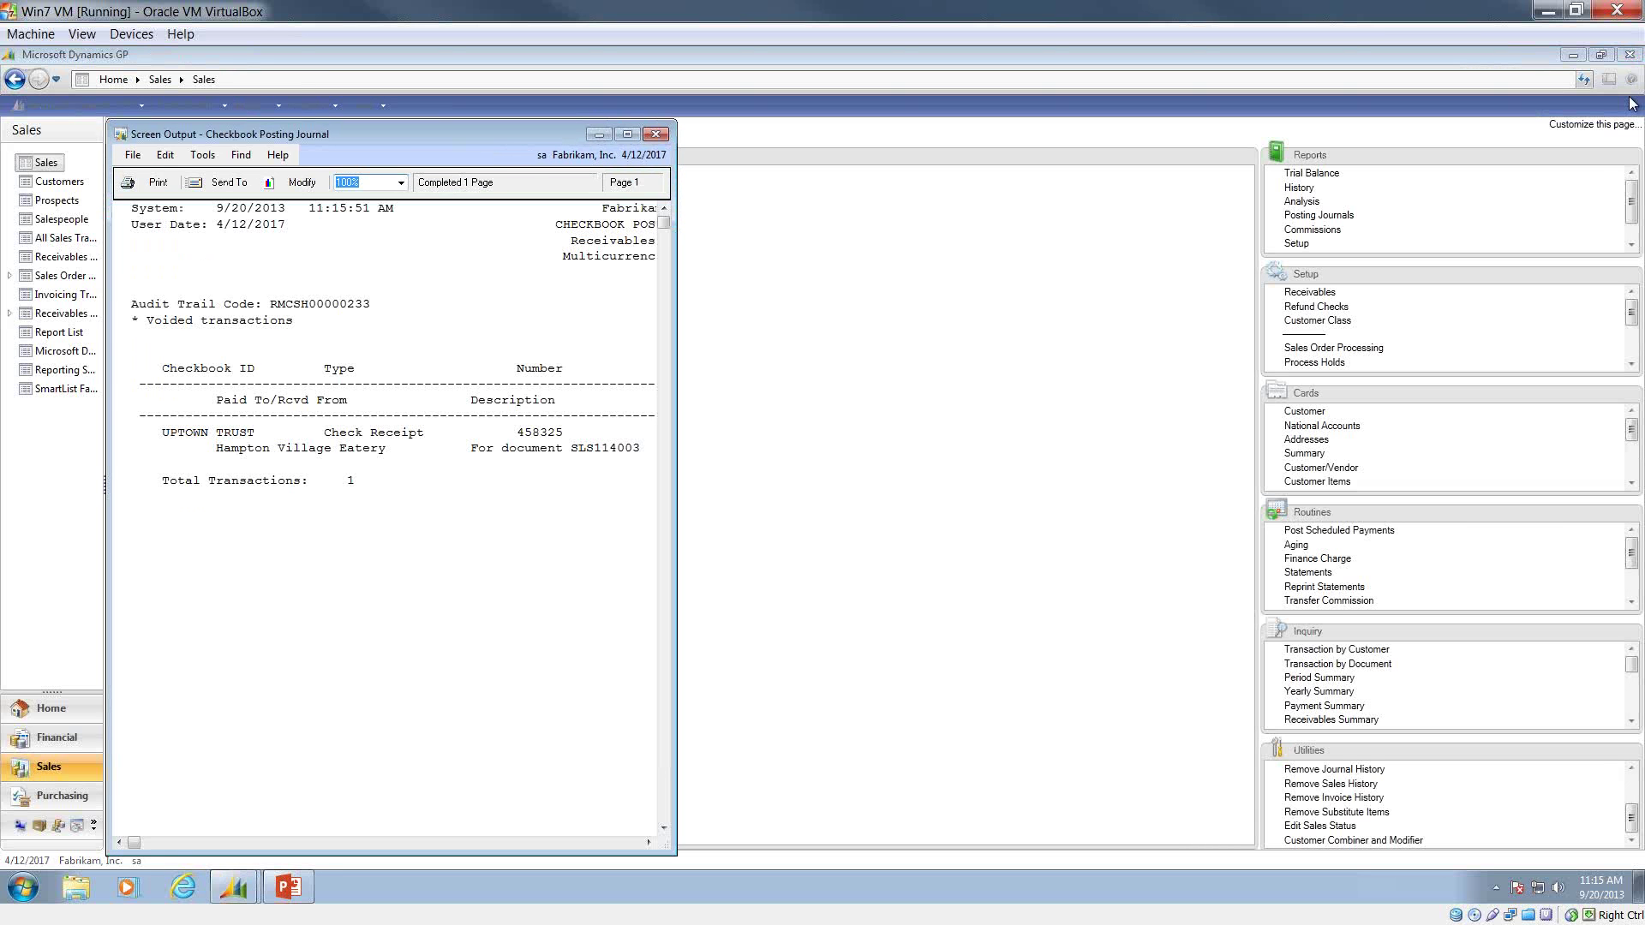
left_click(629, 137)
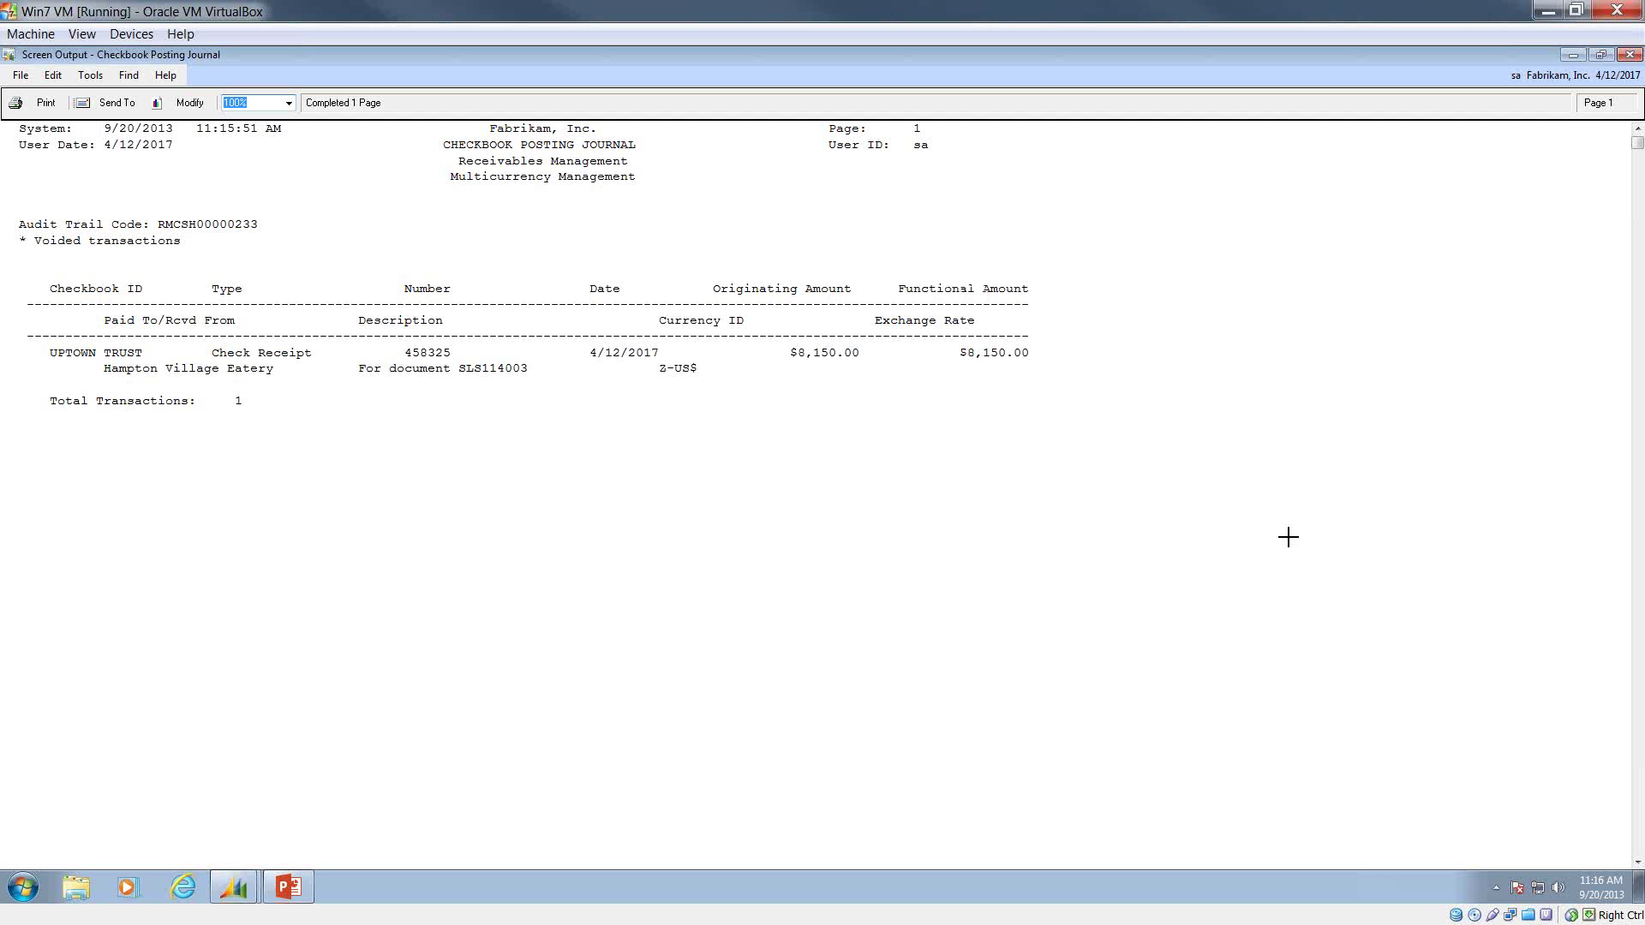
left_click(1629, 55)
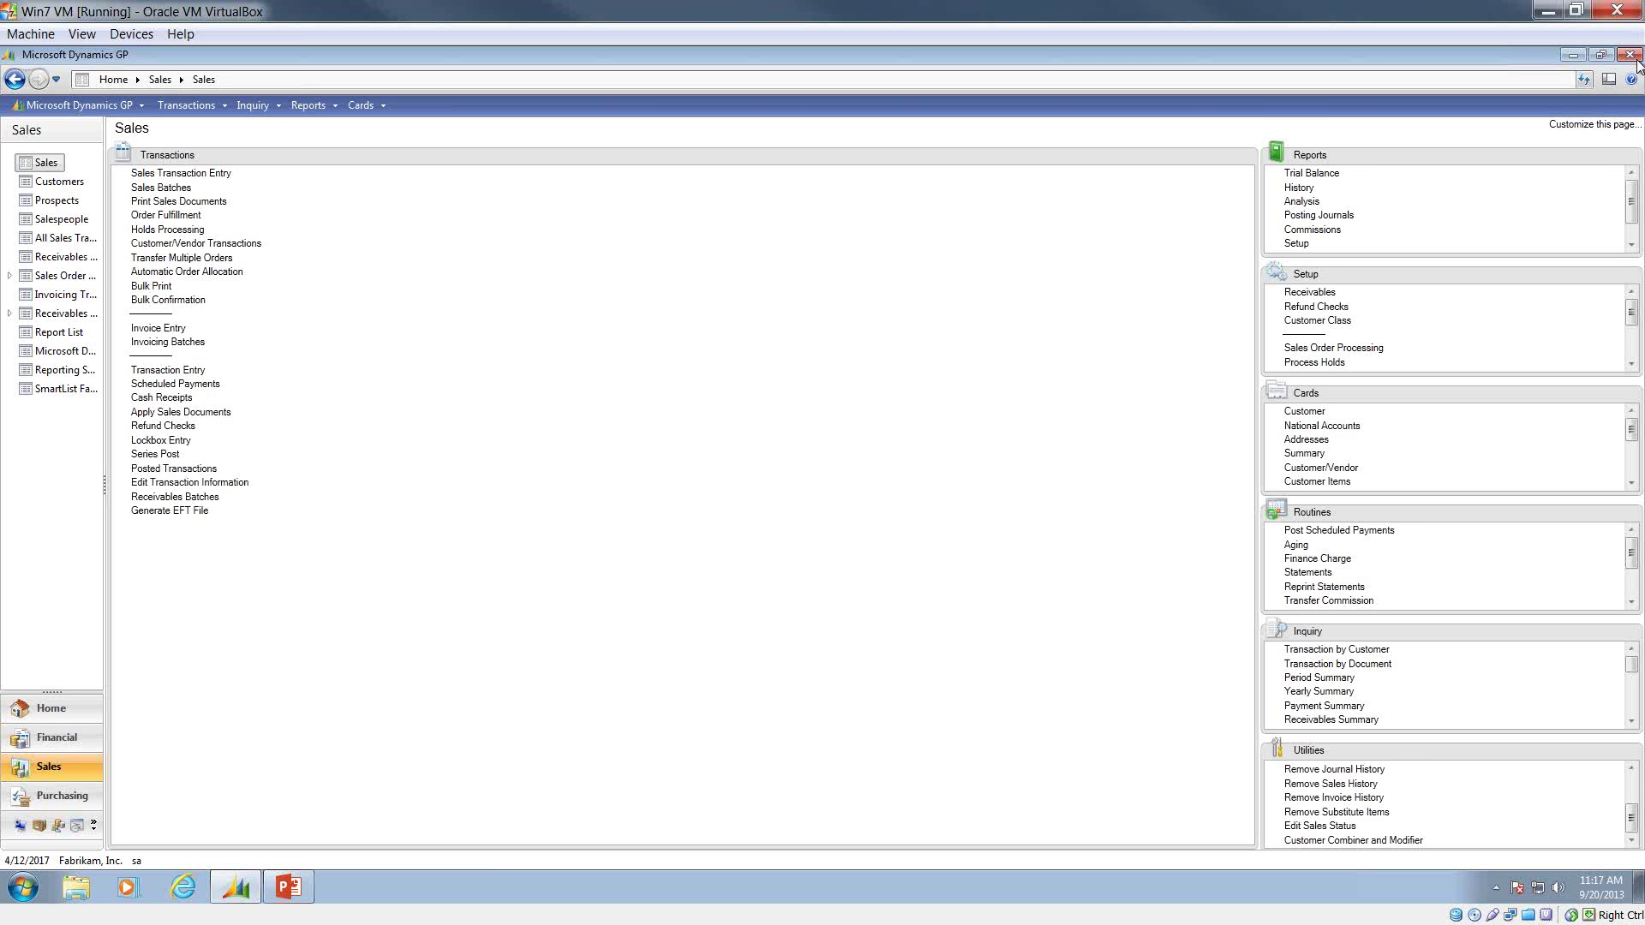
Switch to a new Notepad window and note "Unified Wire and cable Systems", "PMT118020" and "SLS118010" on separate lines.
left_click(23, 888)
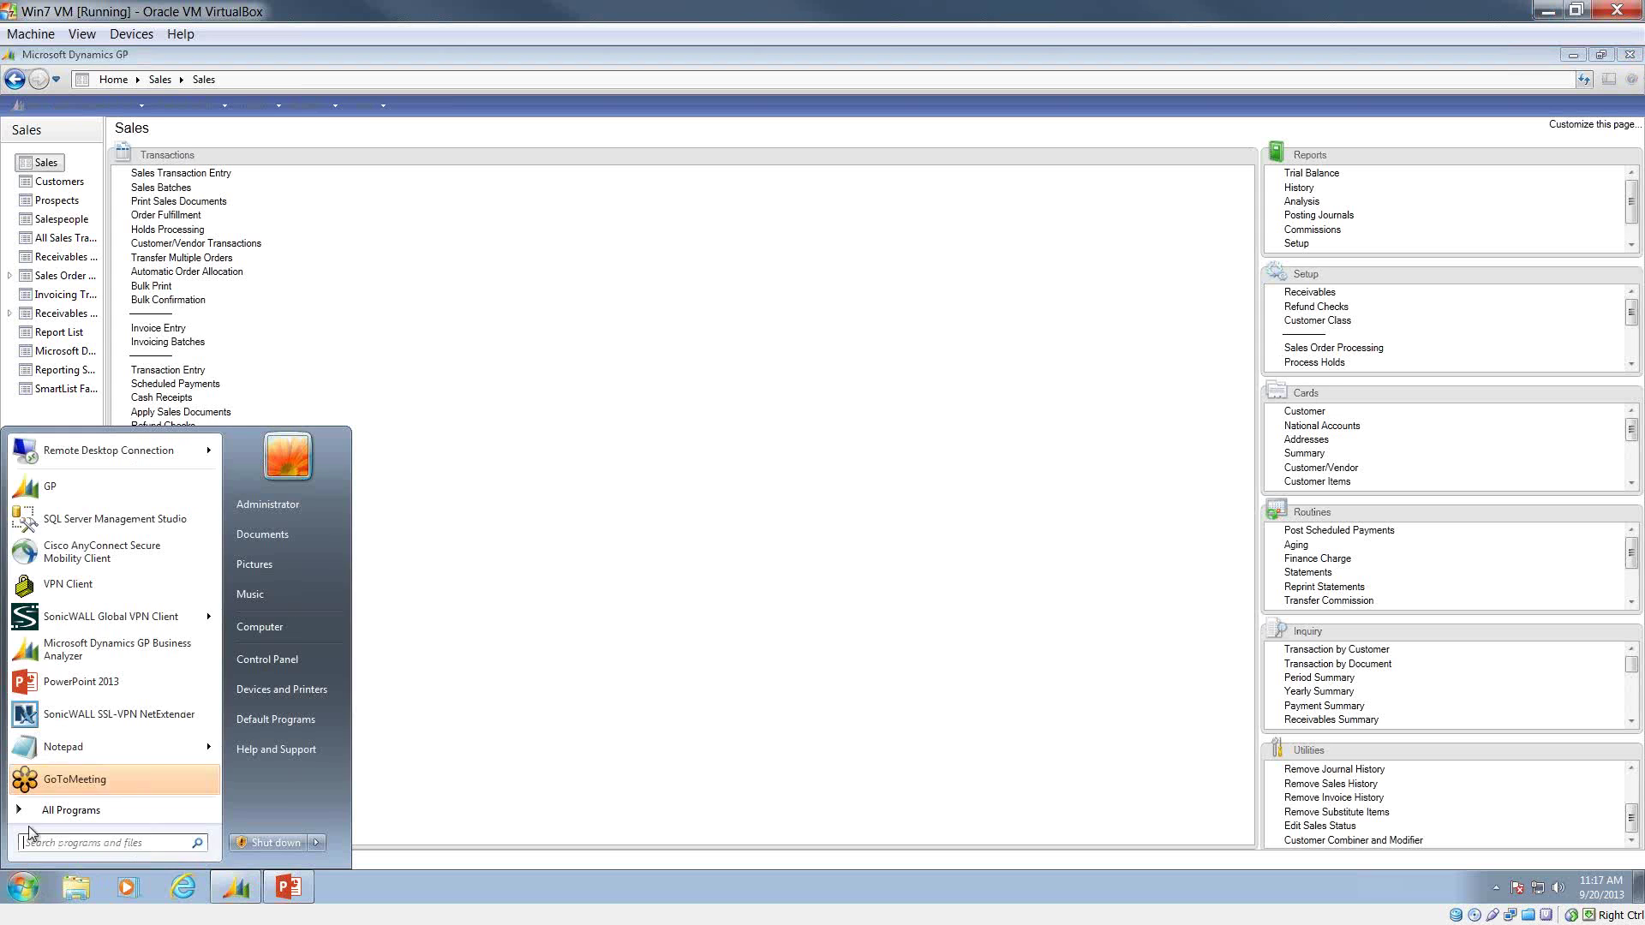
left_click(59, 746)
left_click_drag(342, 59, 1361, 137)
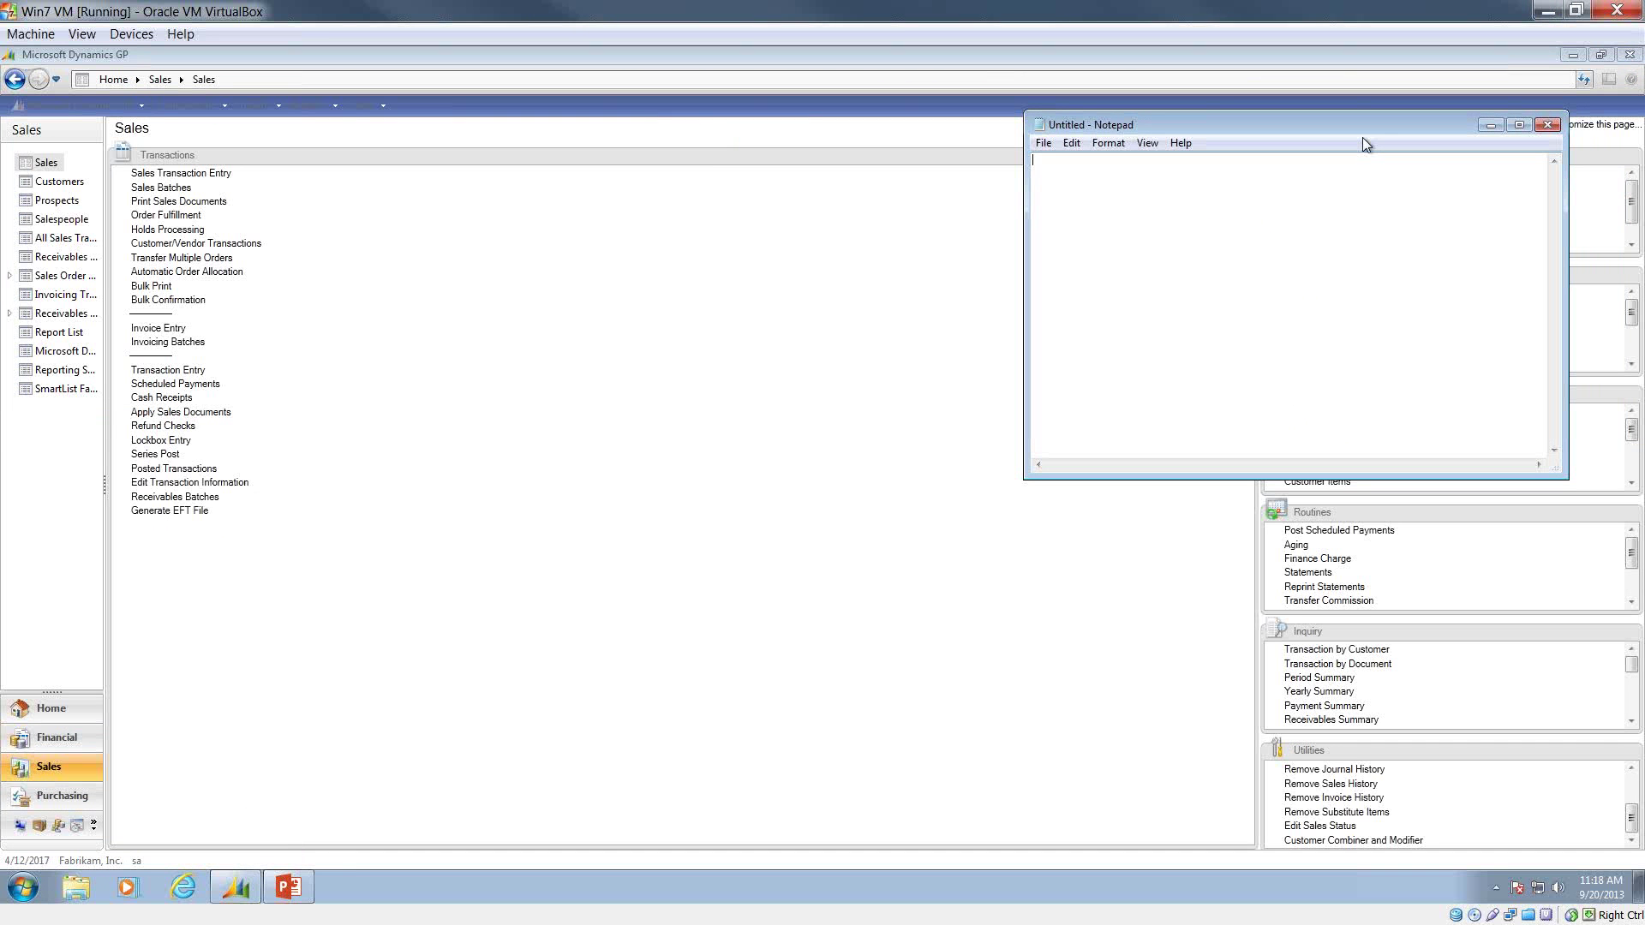
type("Unified Wi")
type("re and cable ")
type("system")
type("PMT")
type("11")
type("8020")
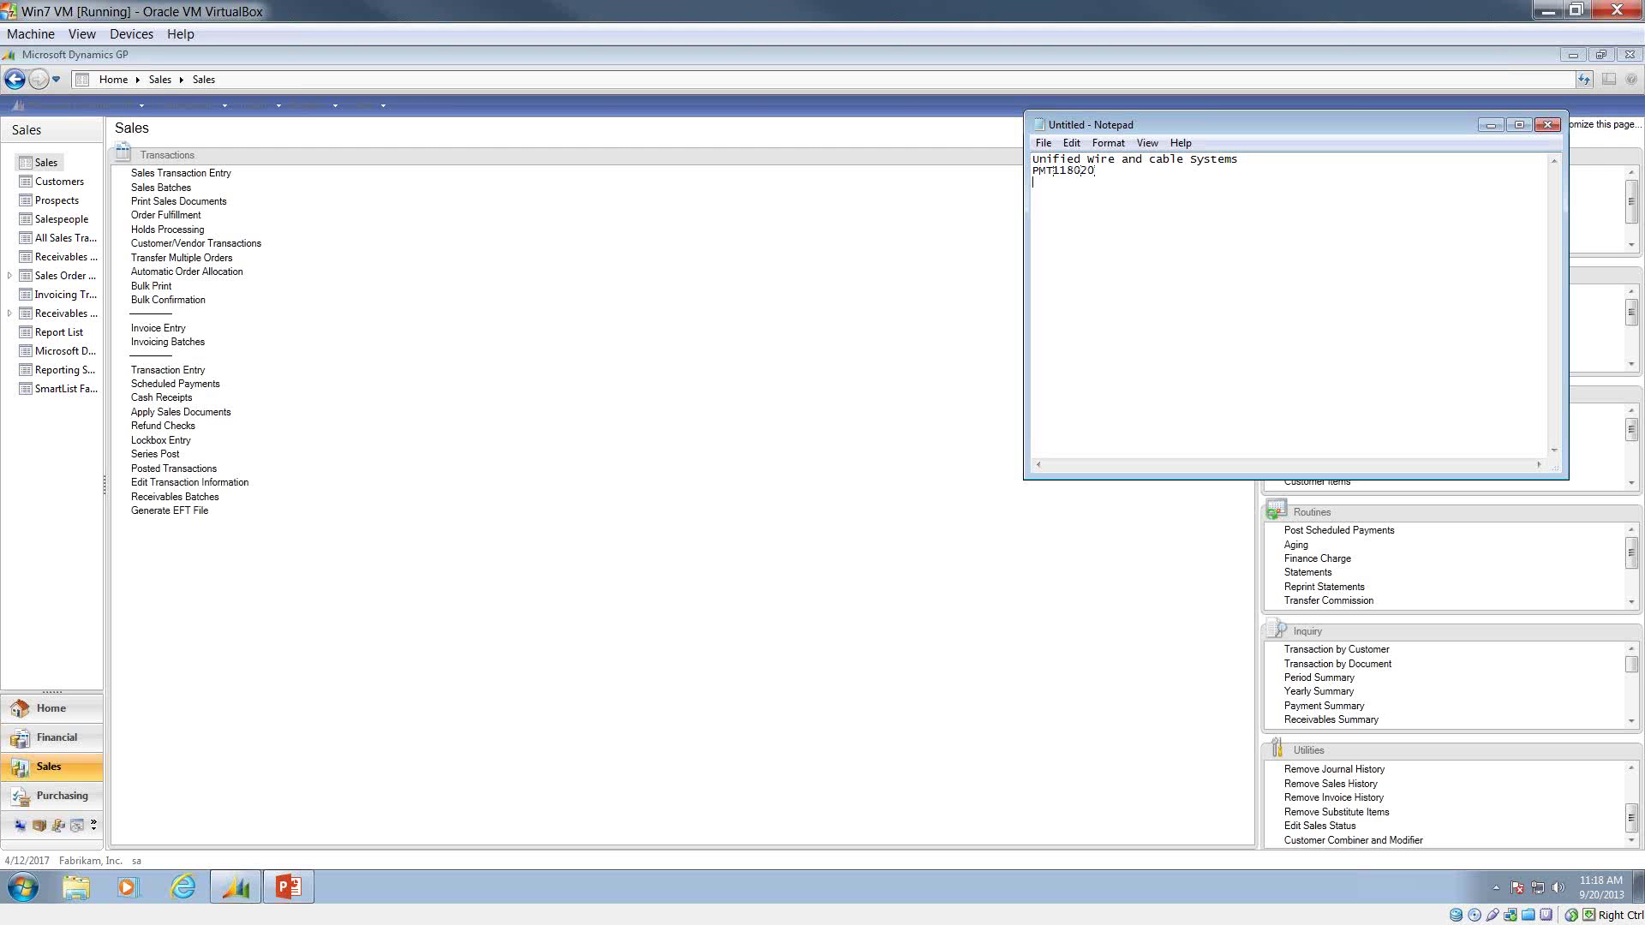
type("SLS118010")
Open Apply Sales Documents beside the Notepad note, search the customers for "uni" and select Unified Wire and Cable Systems.
left_click(206, 418)
left_click(207, 416)
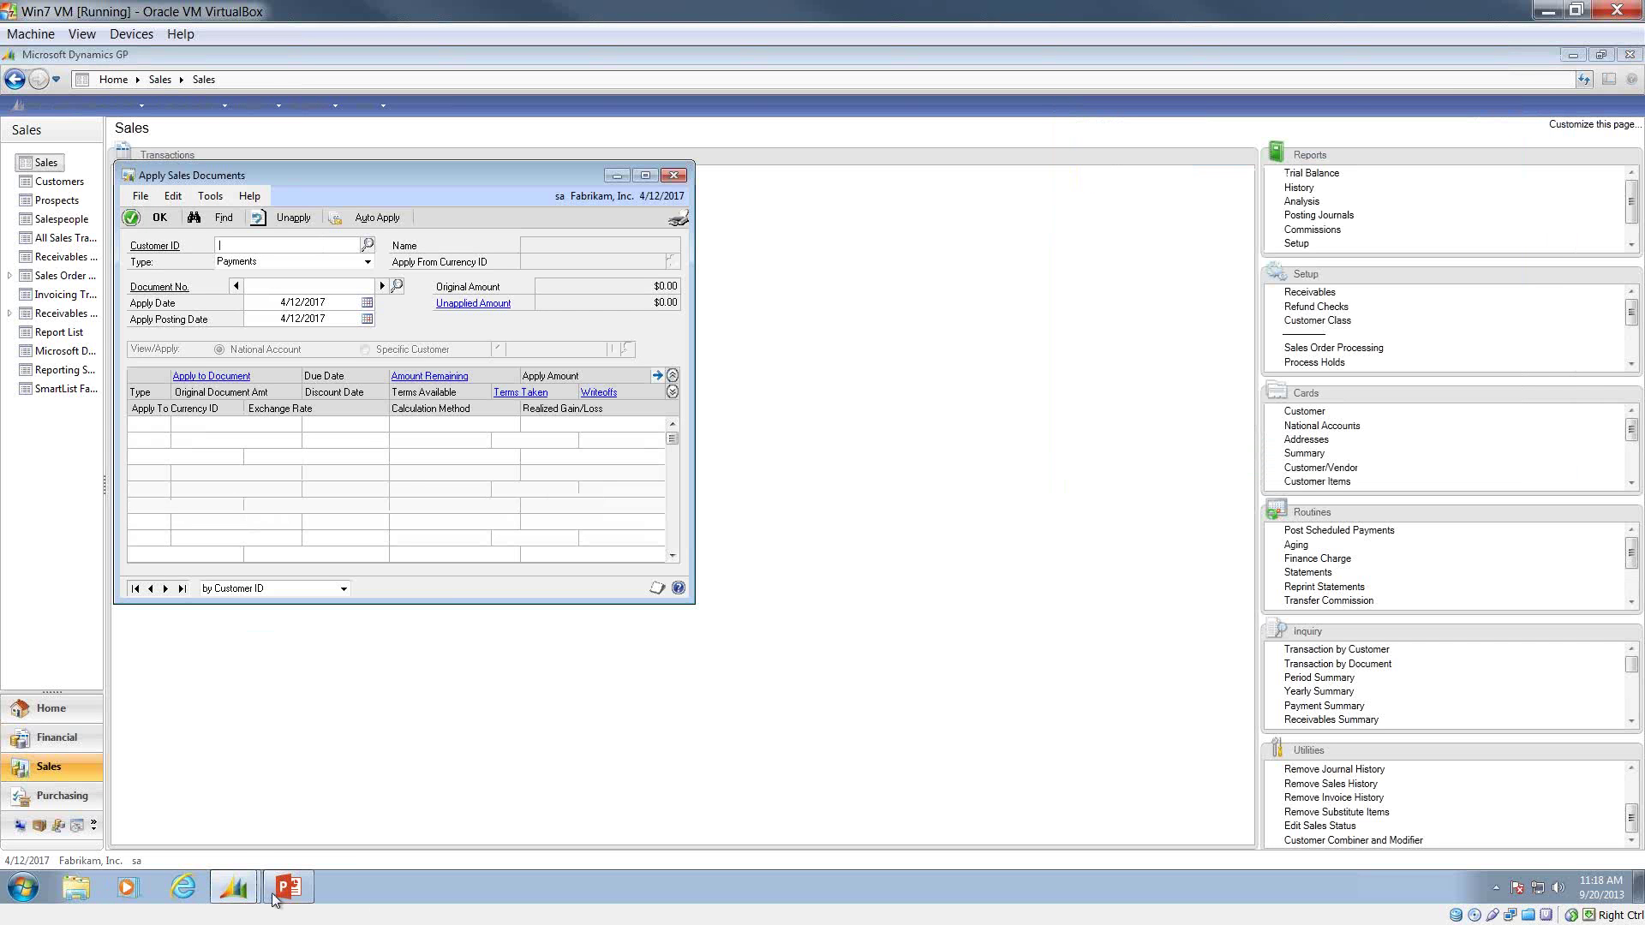
left_click(293, 859)
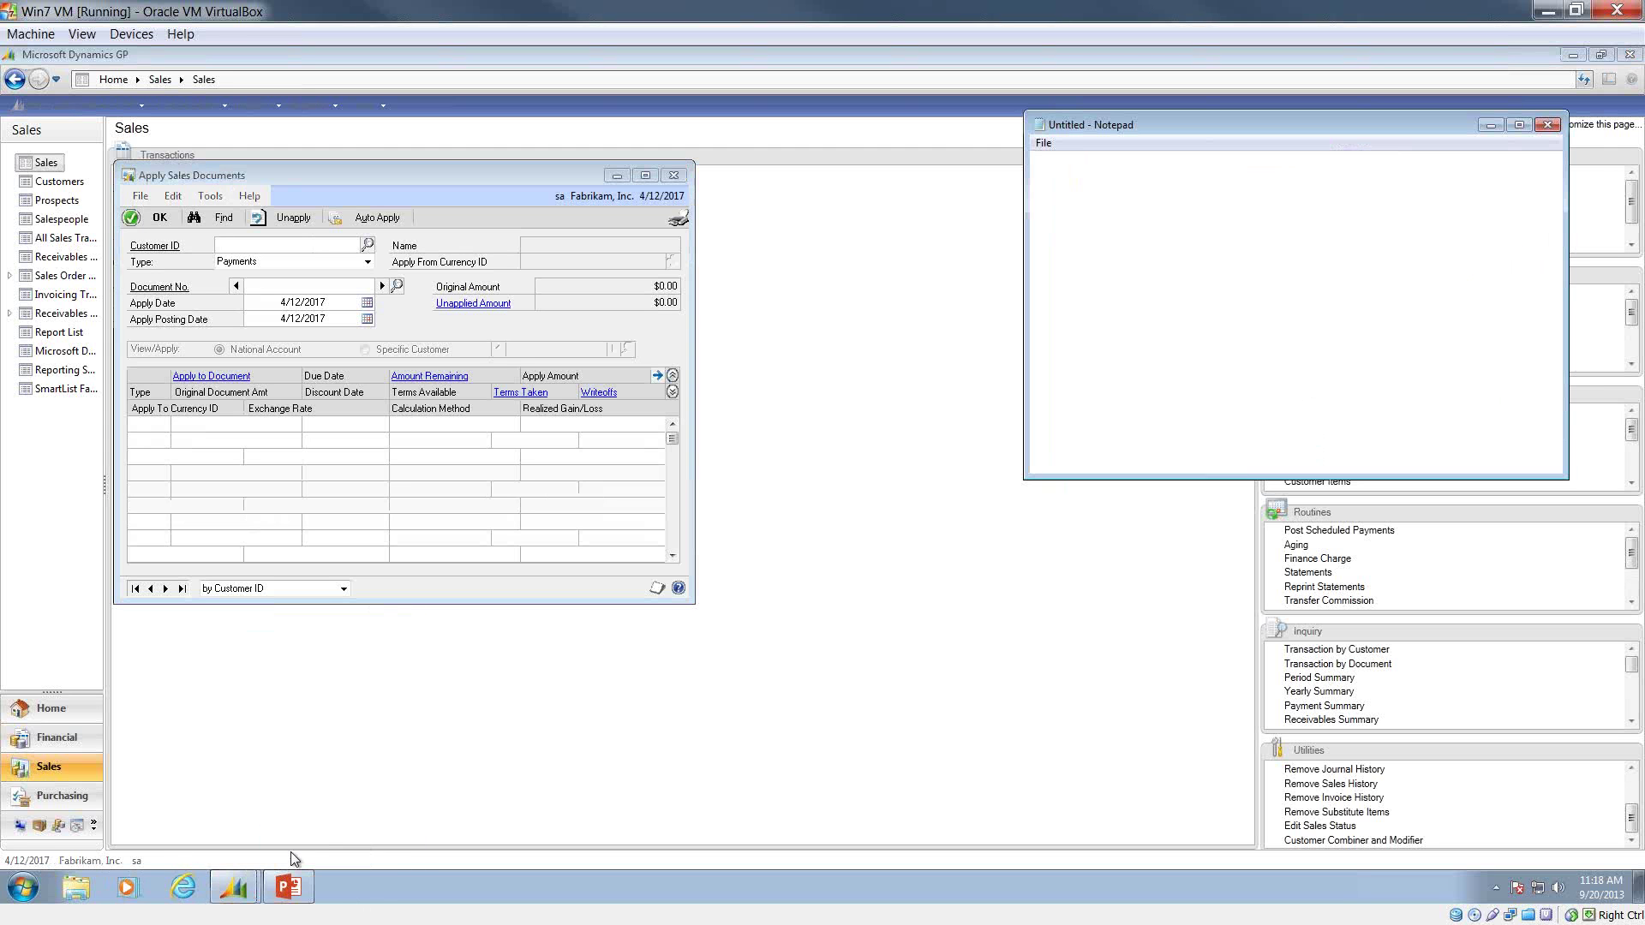
left_click(283, 250)
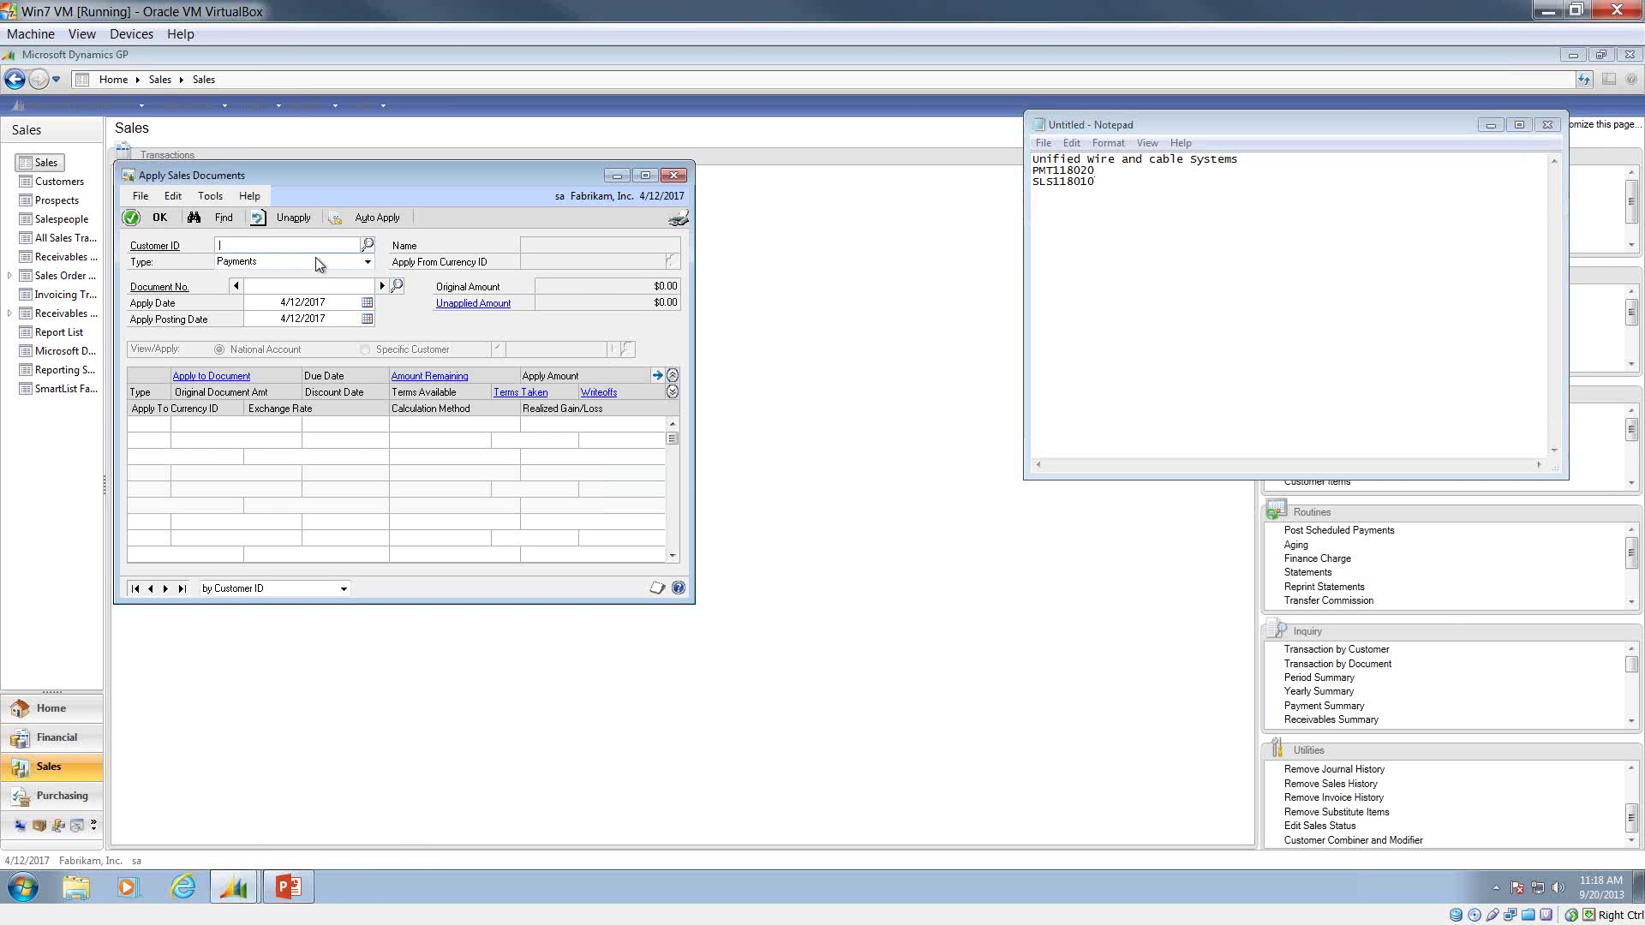
left_click(367, 244)
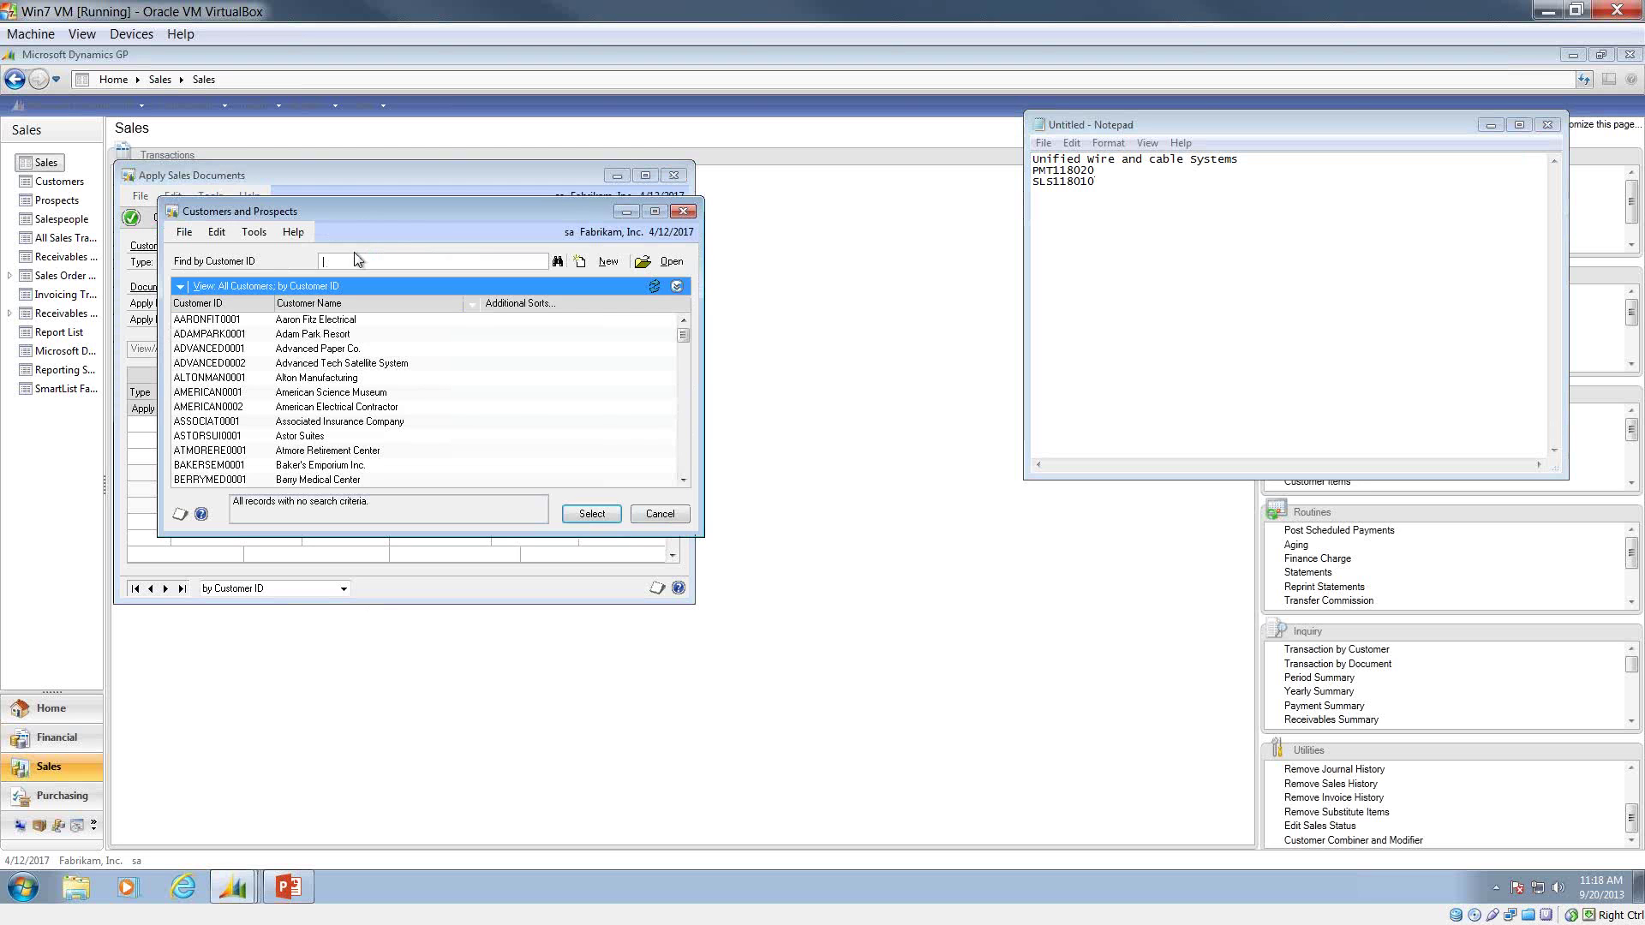
type("uni")
key("Tab")
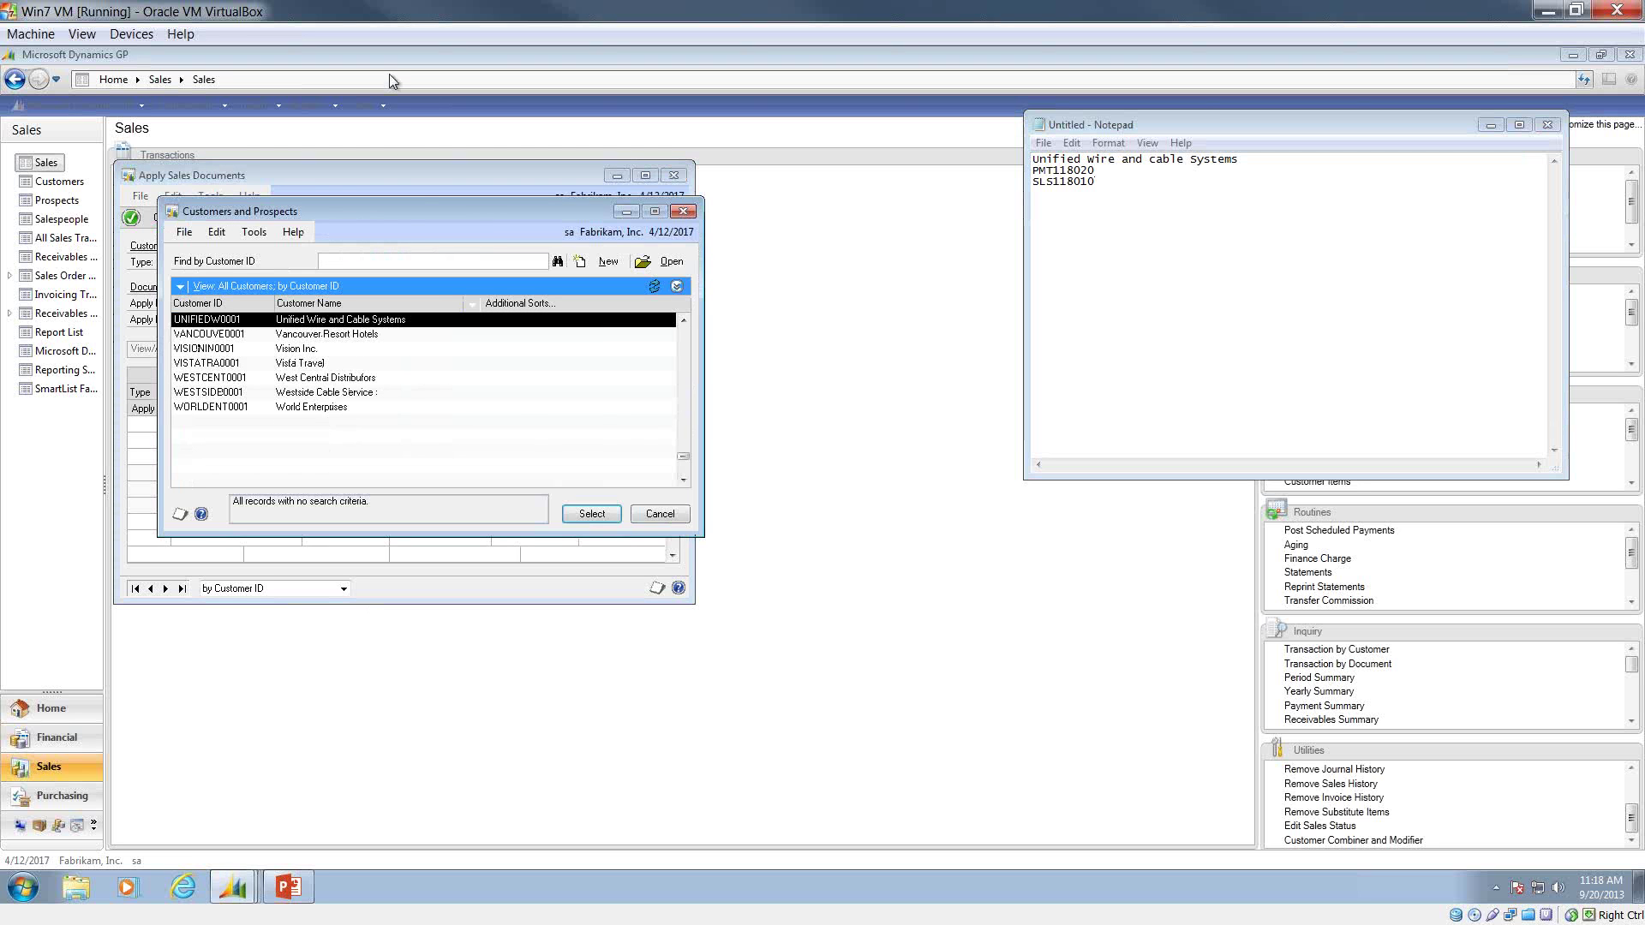
double_click(432, 318)
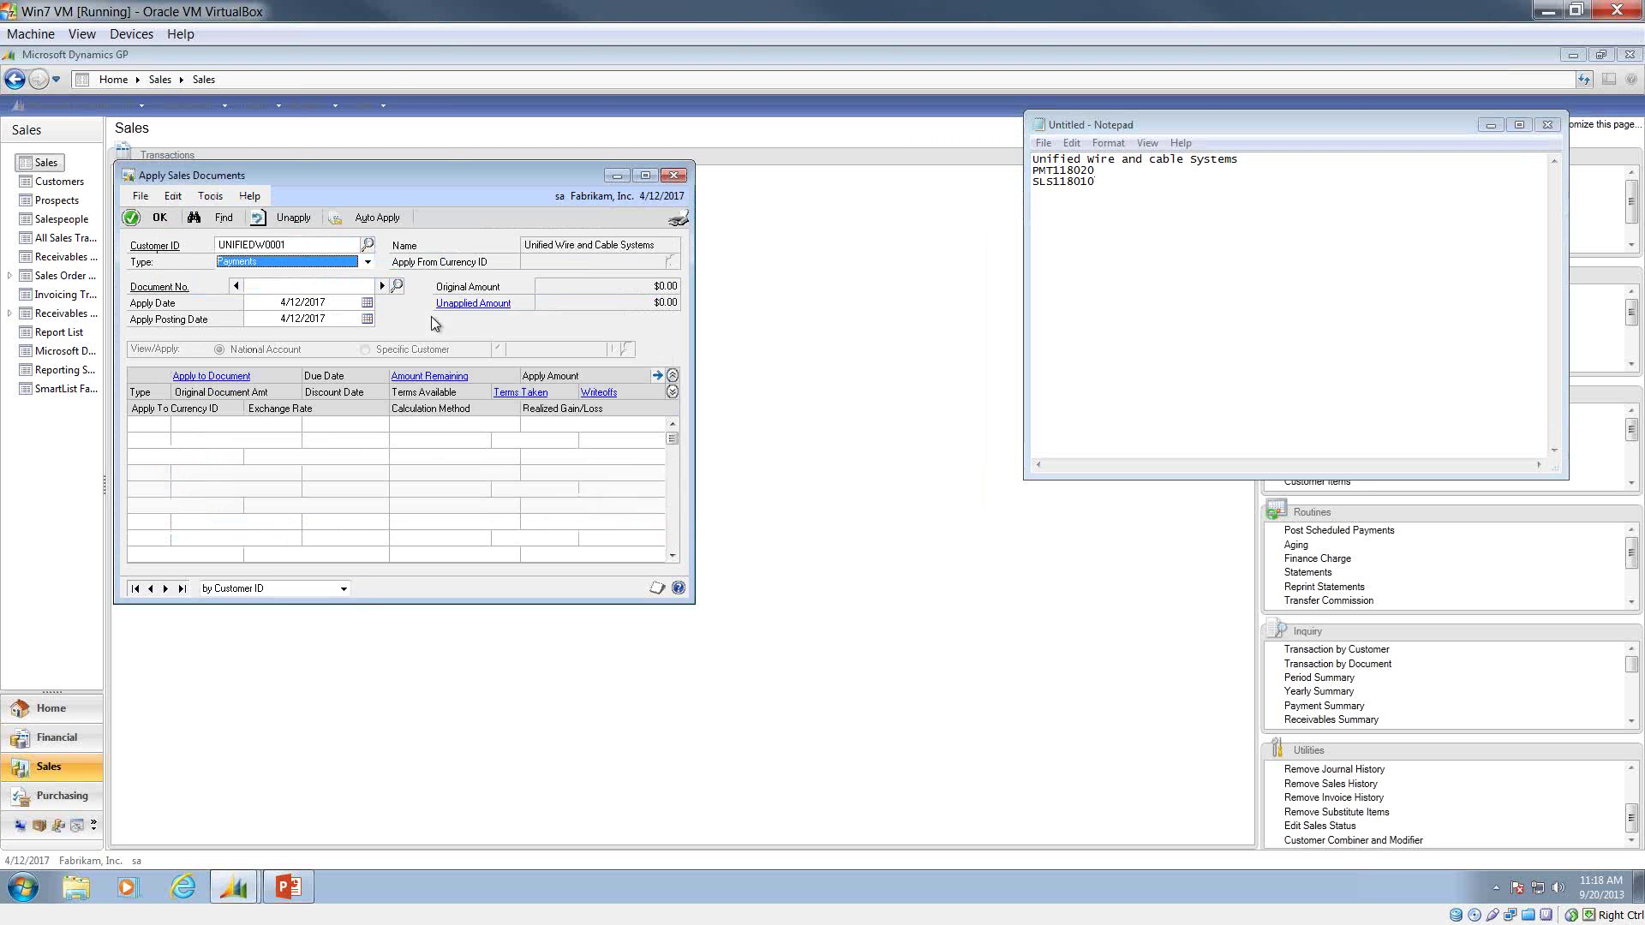
Choose payment PMT118020, apply it to invoice SLS118010 and accept the application.
left_click(397, 286)
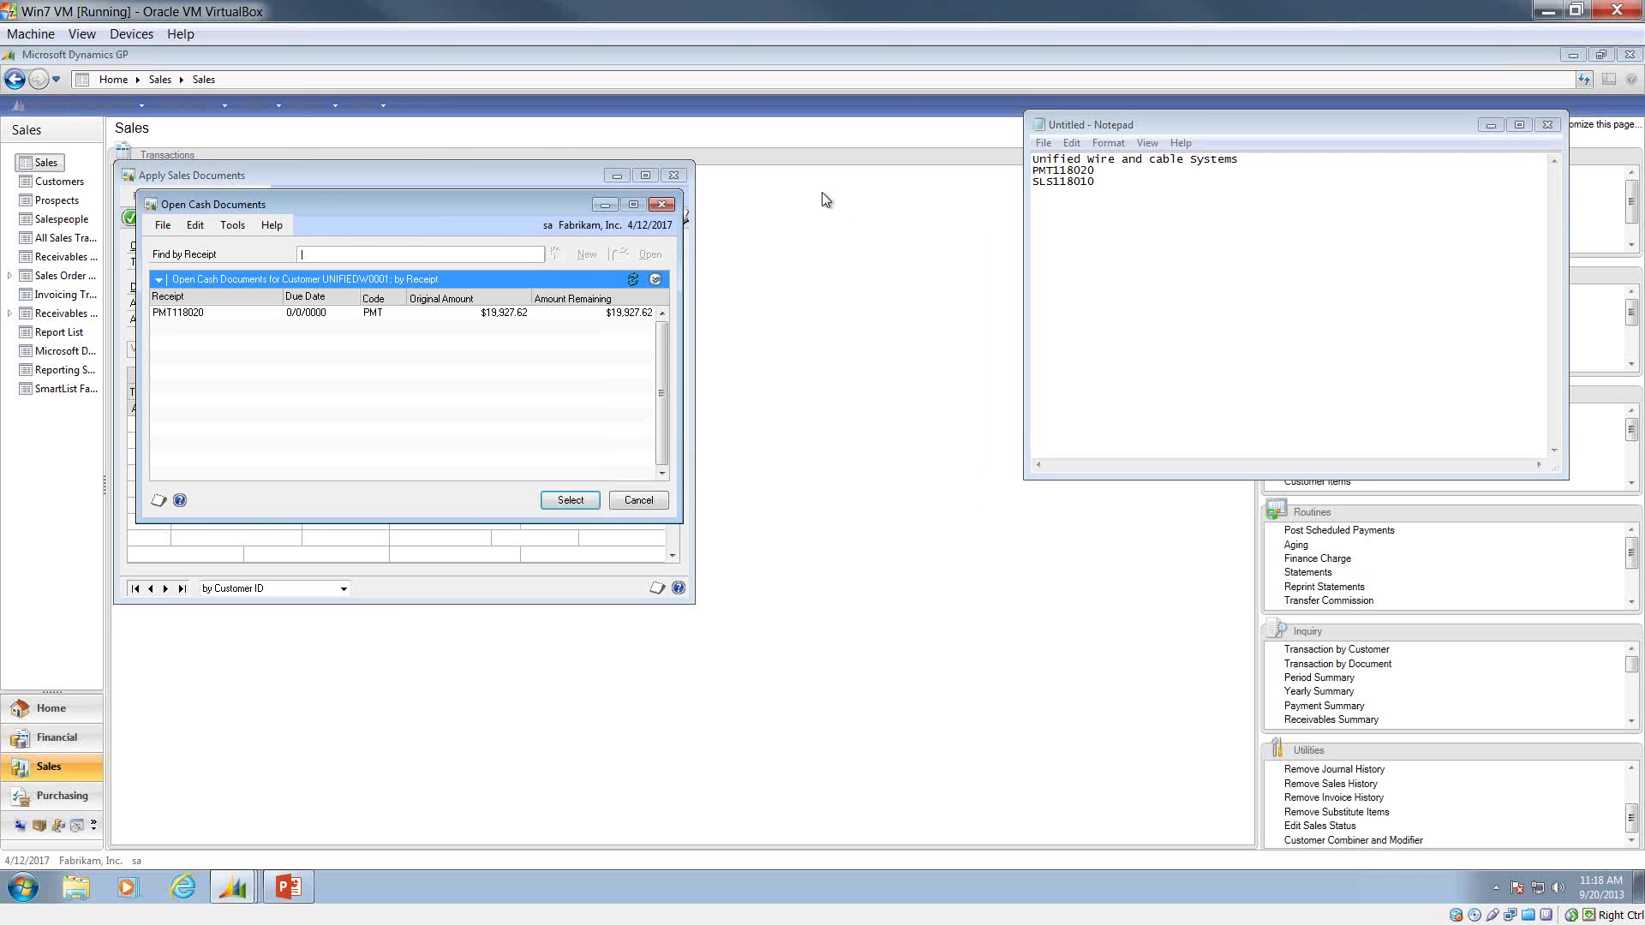
left_click(195, 313)
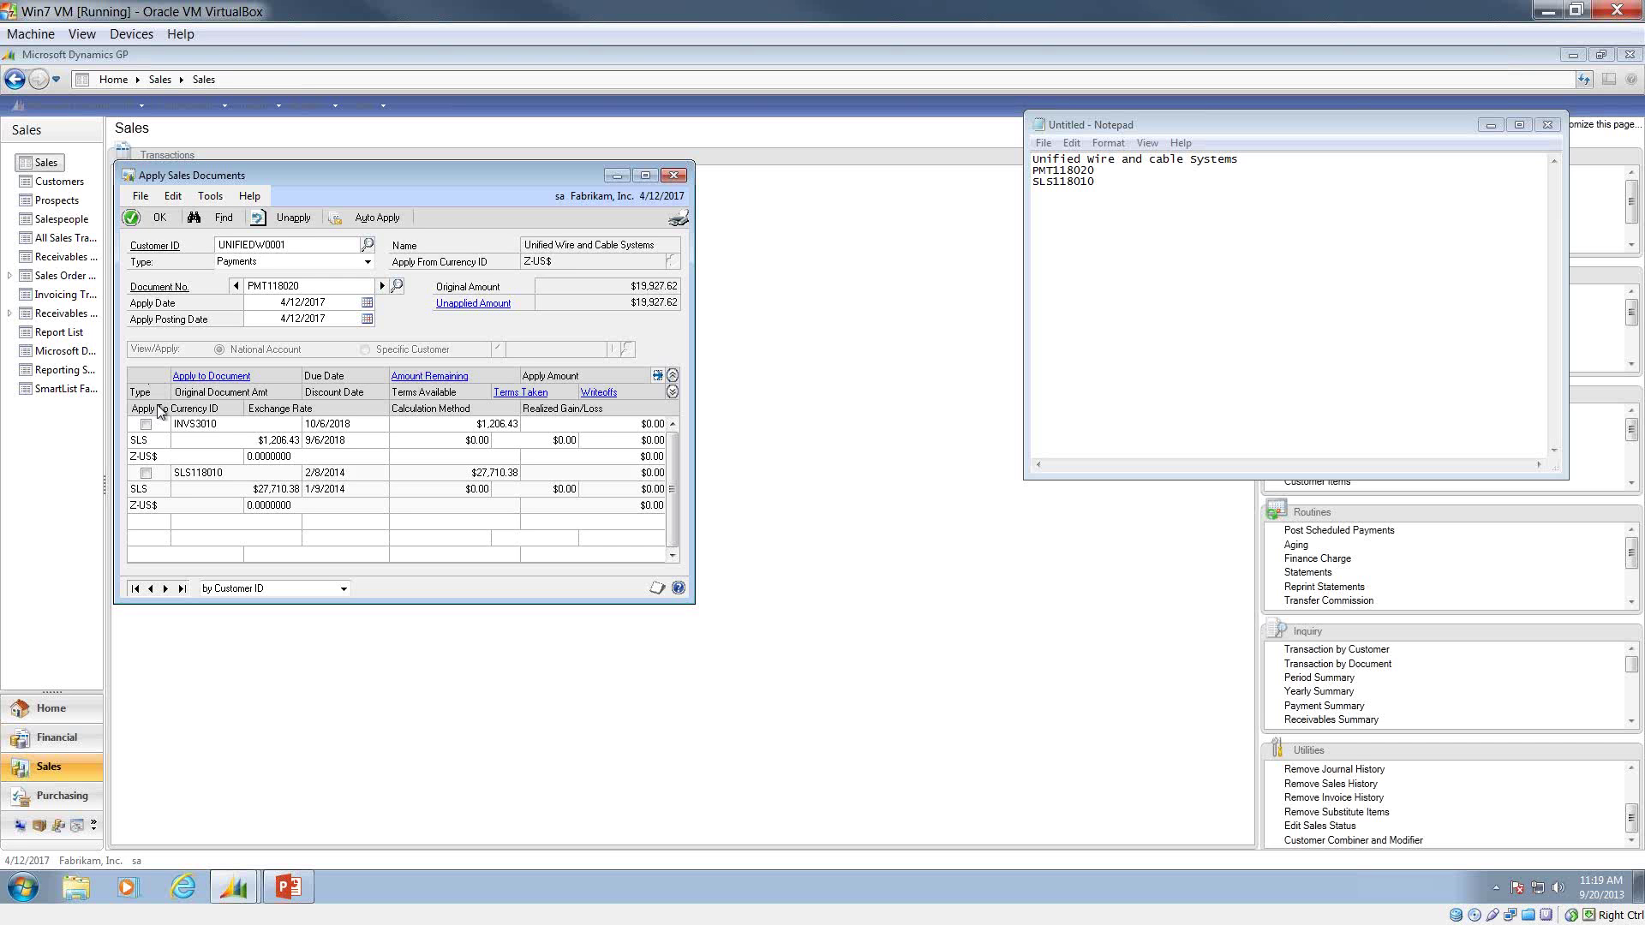
left_click(145, 473)
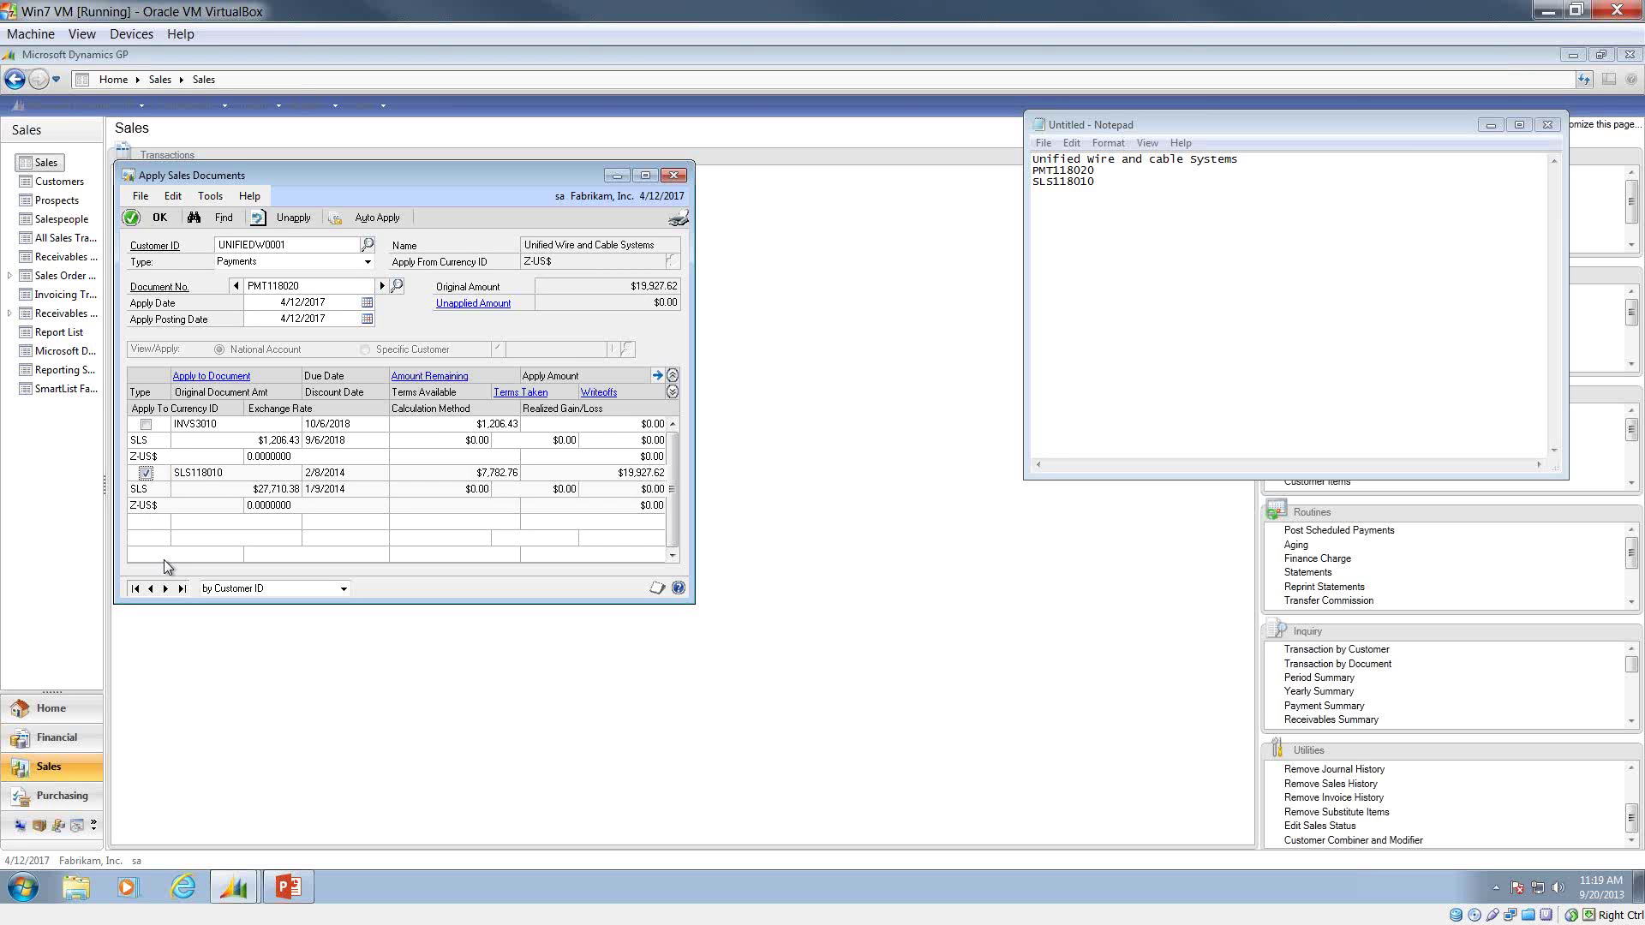
left_click(155, 218)
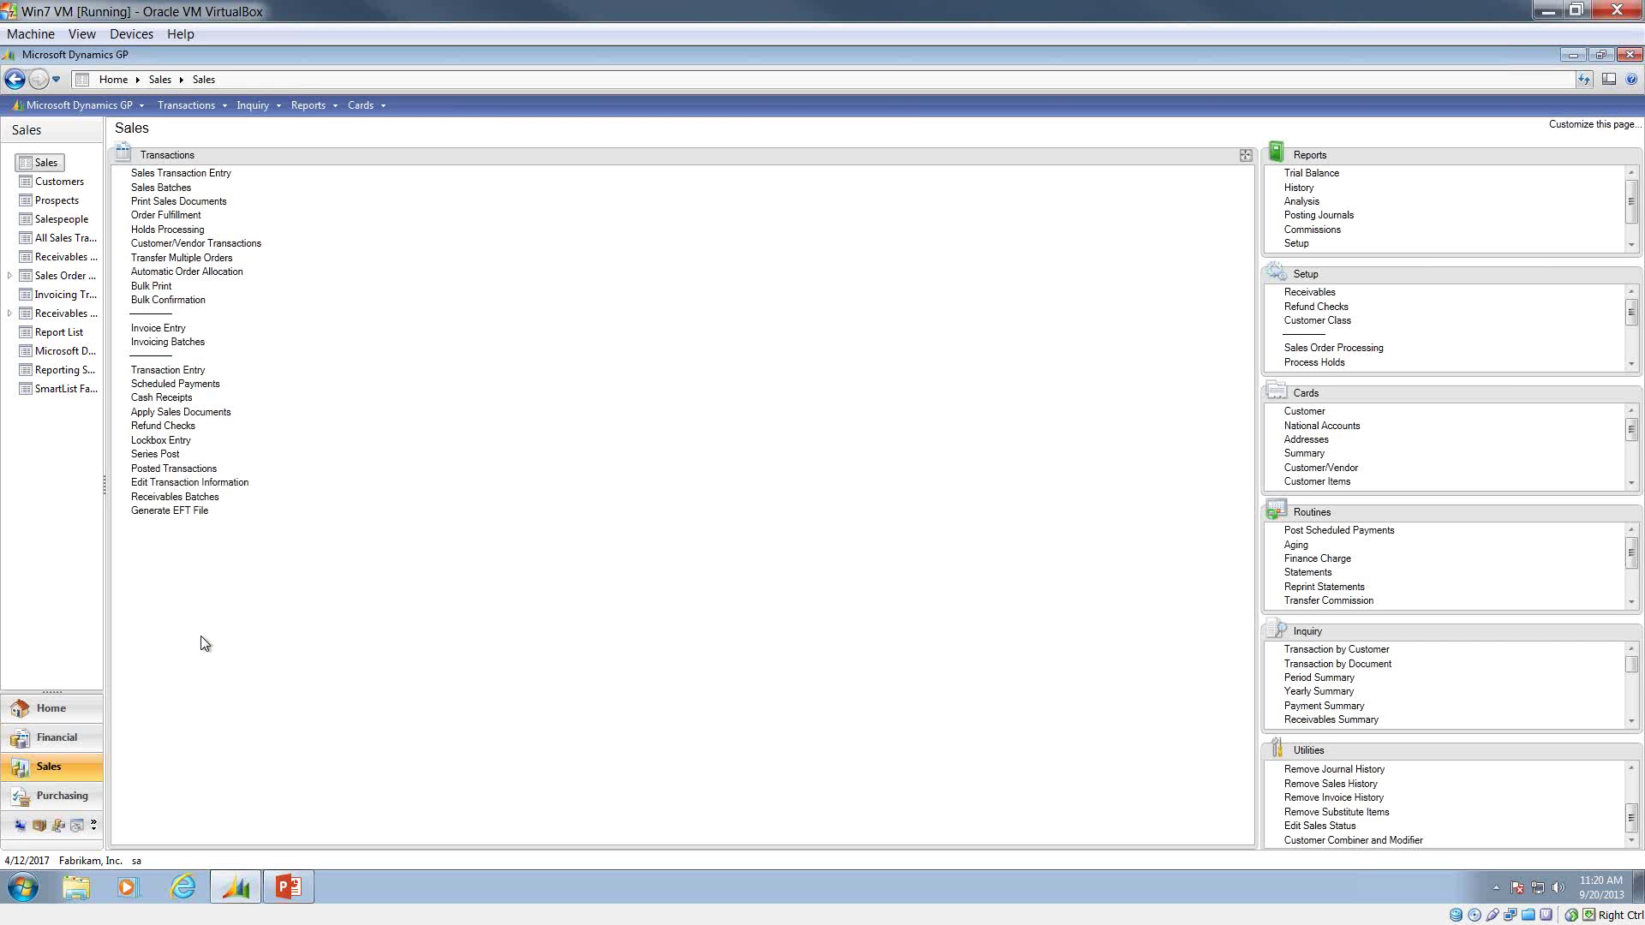
Open the Batch Recovery routine from the administration area.
left_click(21, 827)
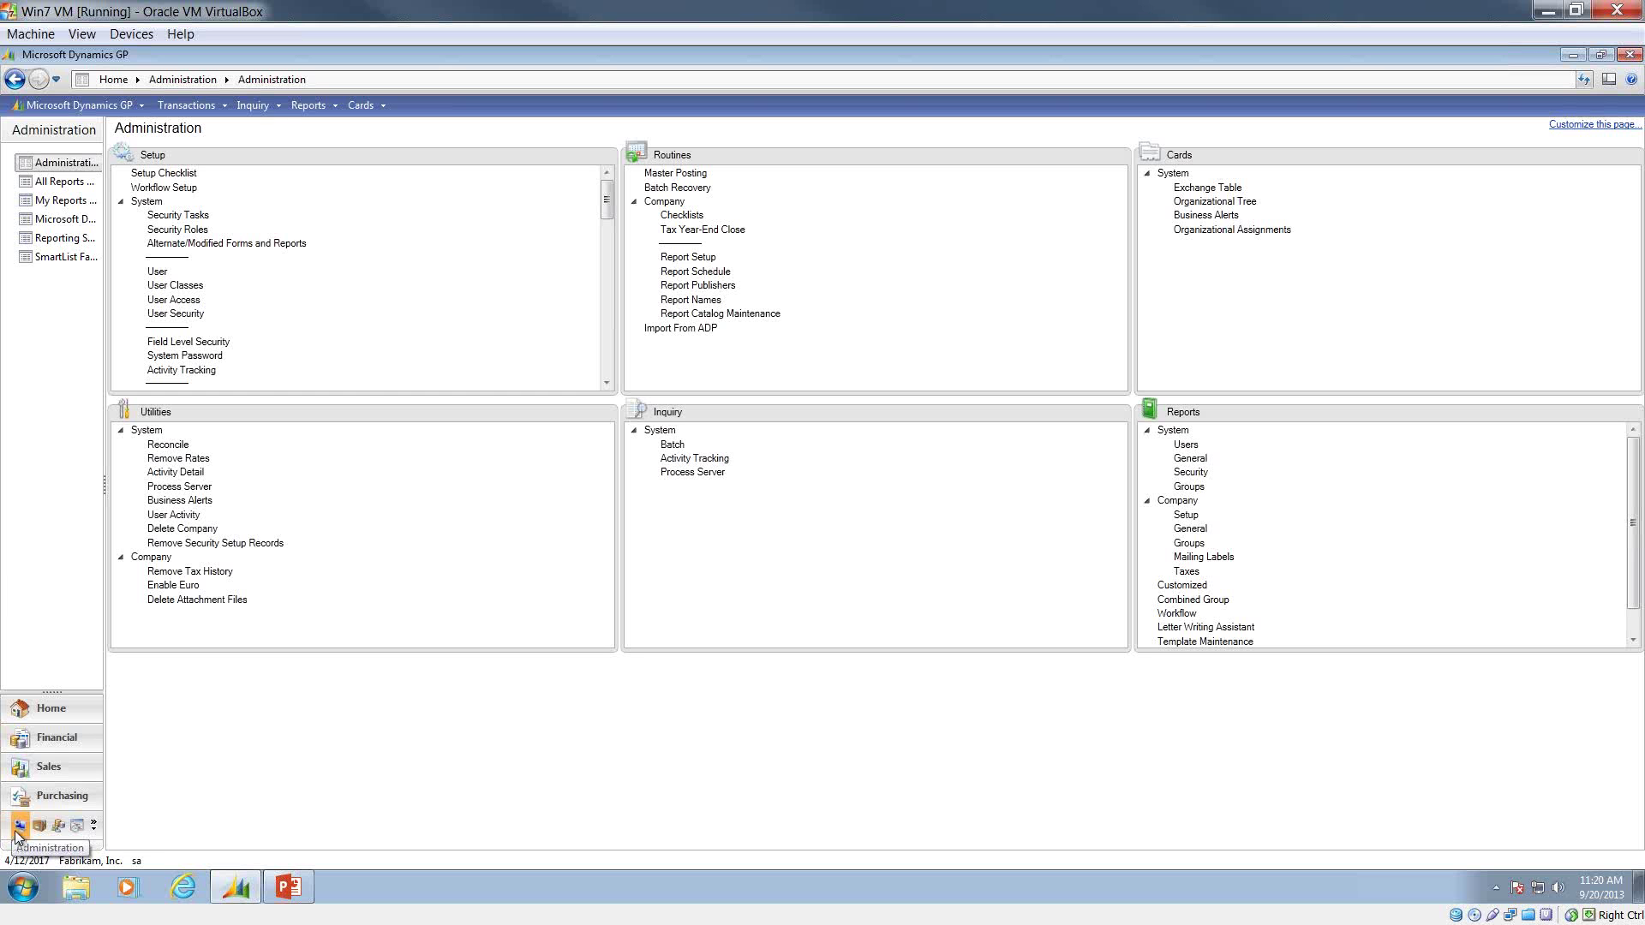
left_click(674, 189)
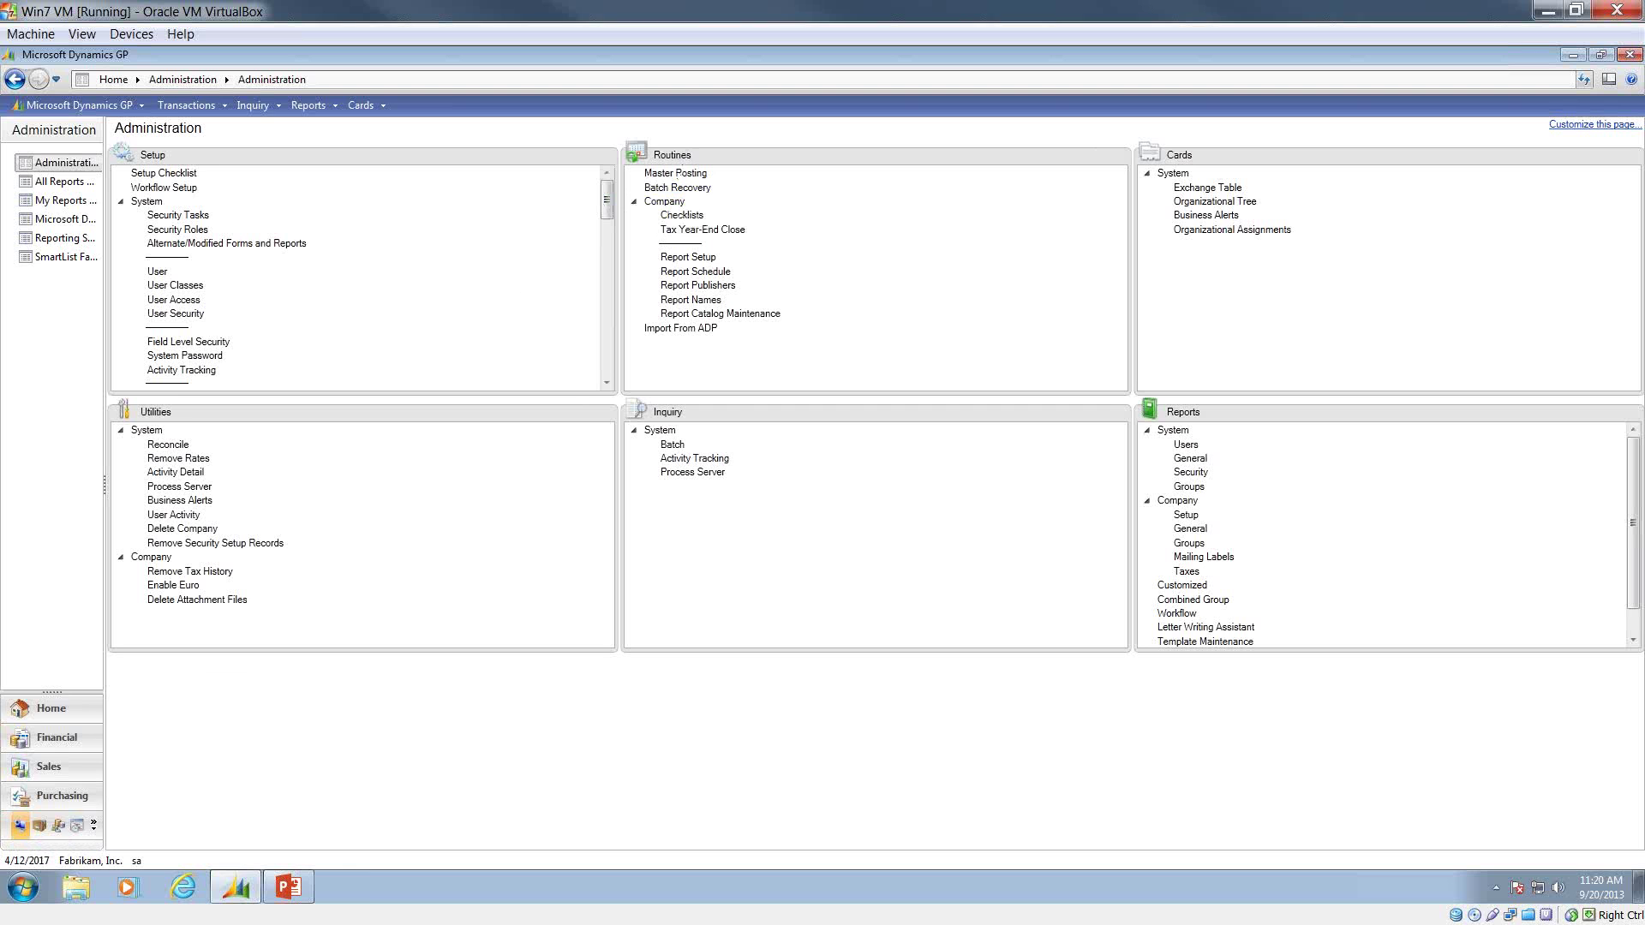
left_click(114, 106)
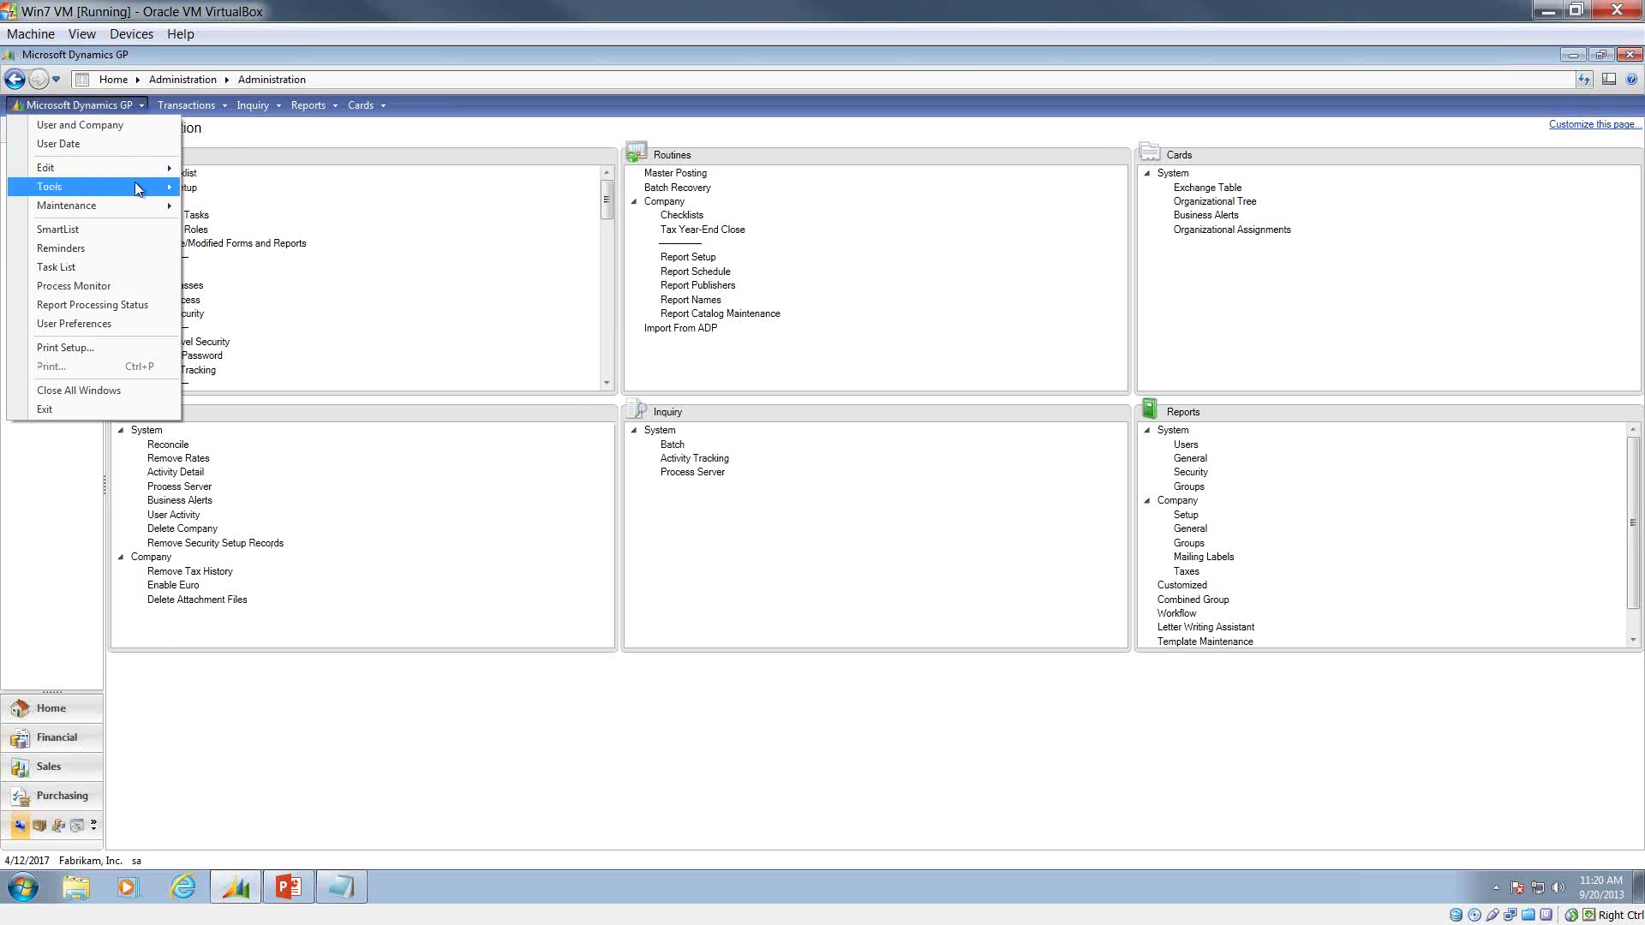
mouse_move(140, 191)
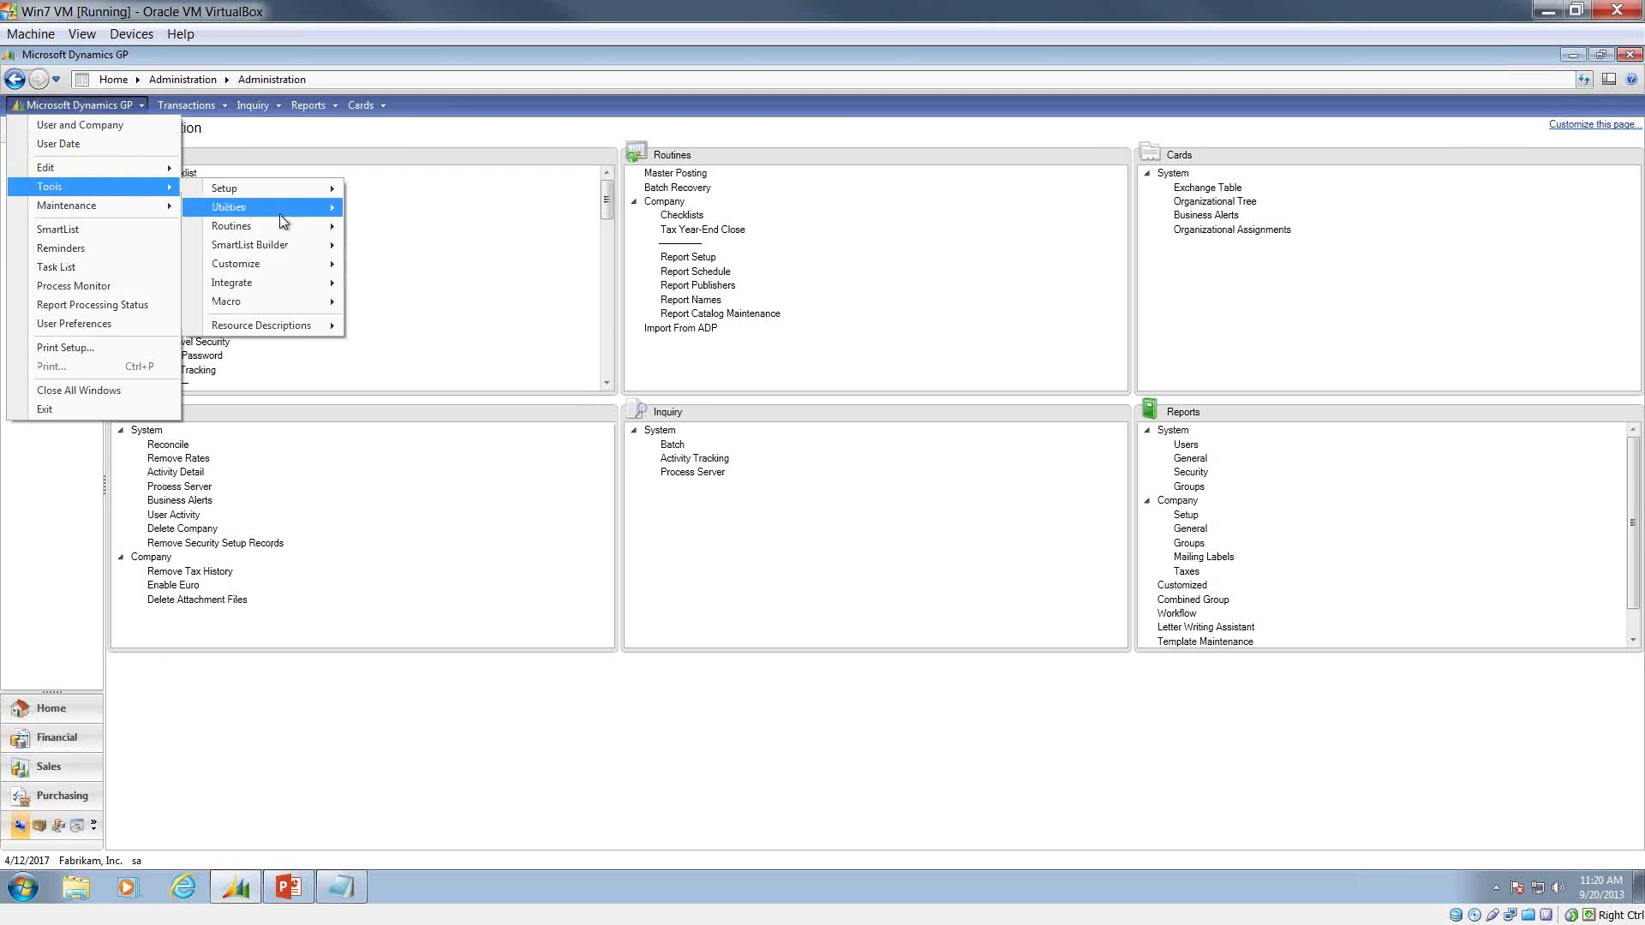
mouse_move(285, 233)
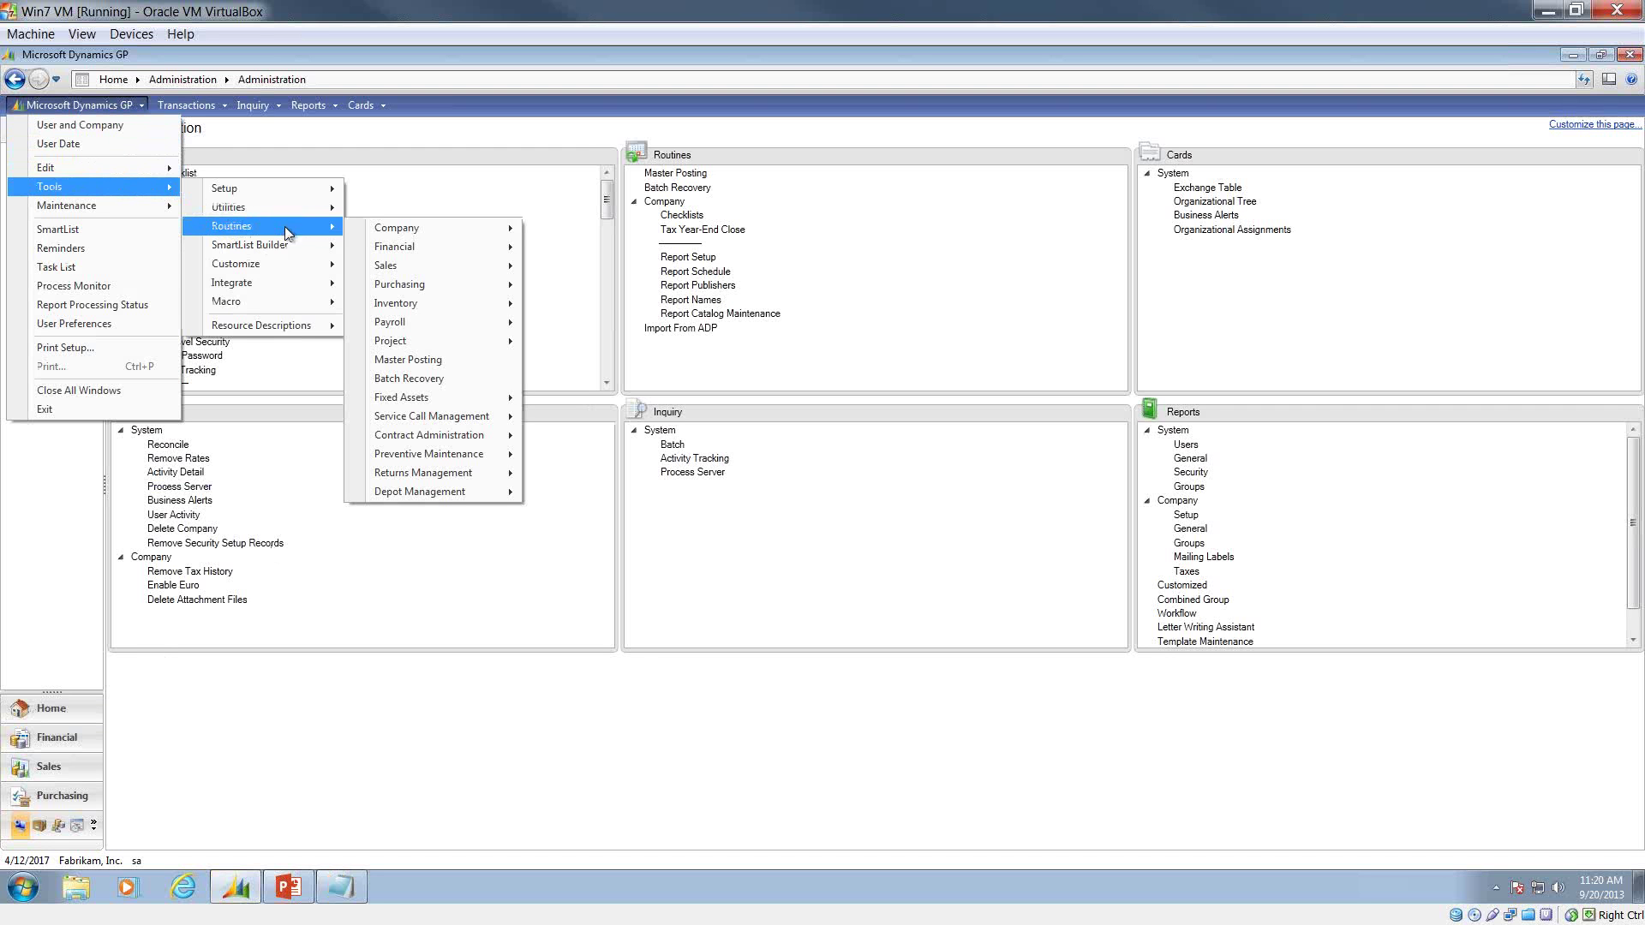
left_click(404, 378)
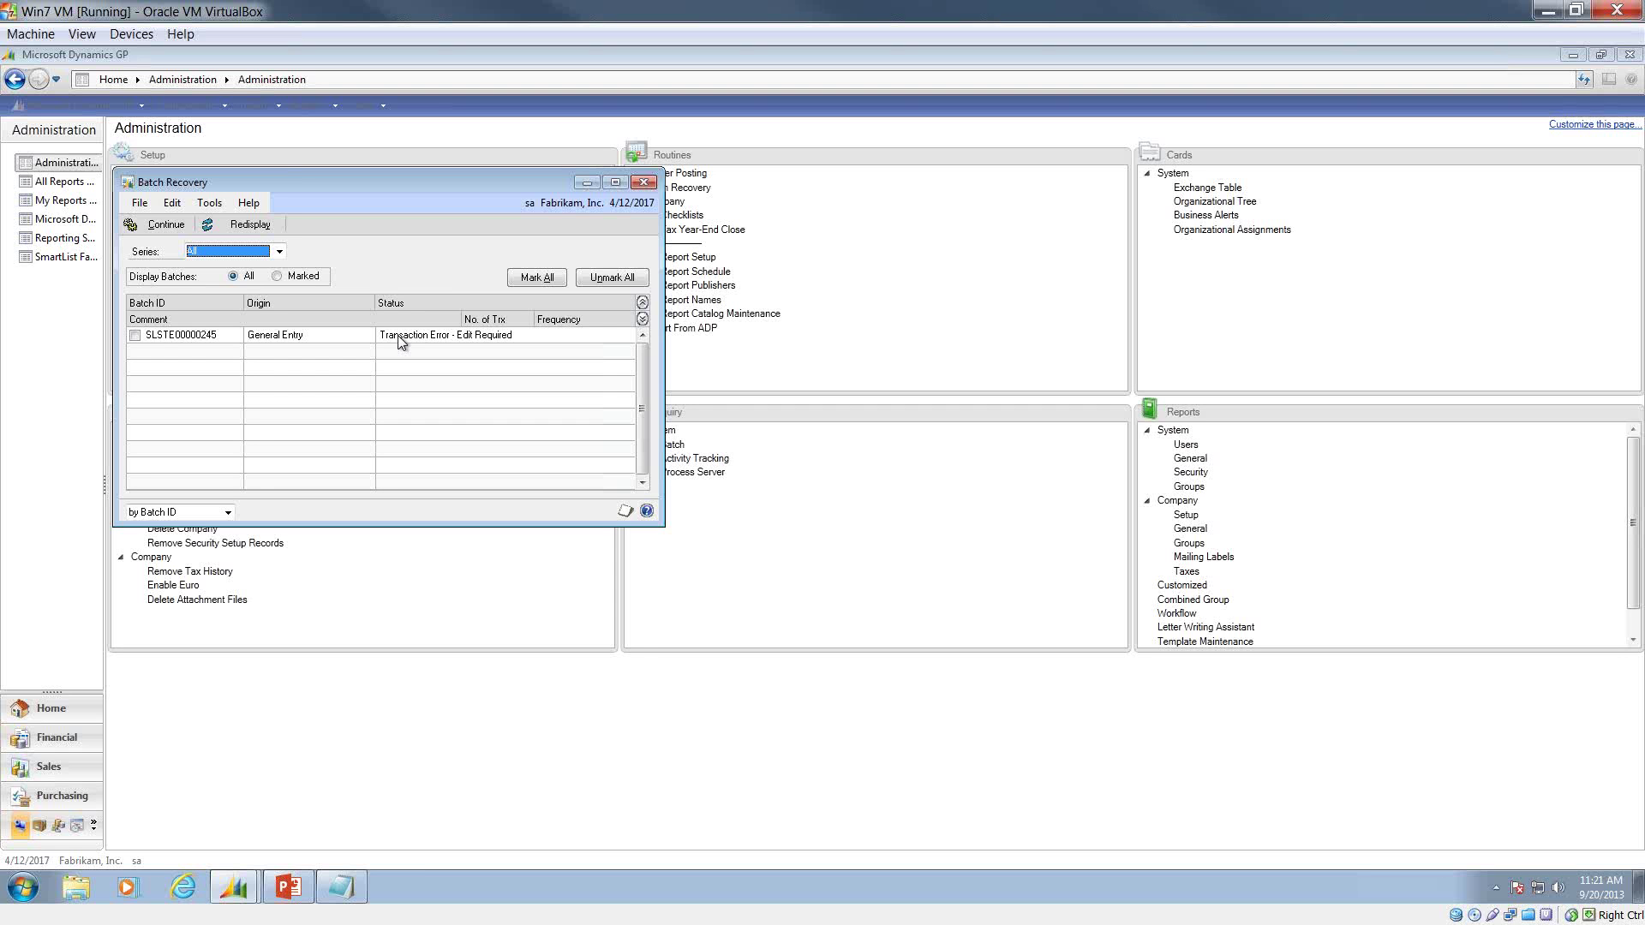
Mark the General Entry batch SLSTE00000245 and run its recovery.
left_click(135, 335)
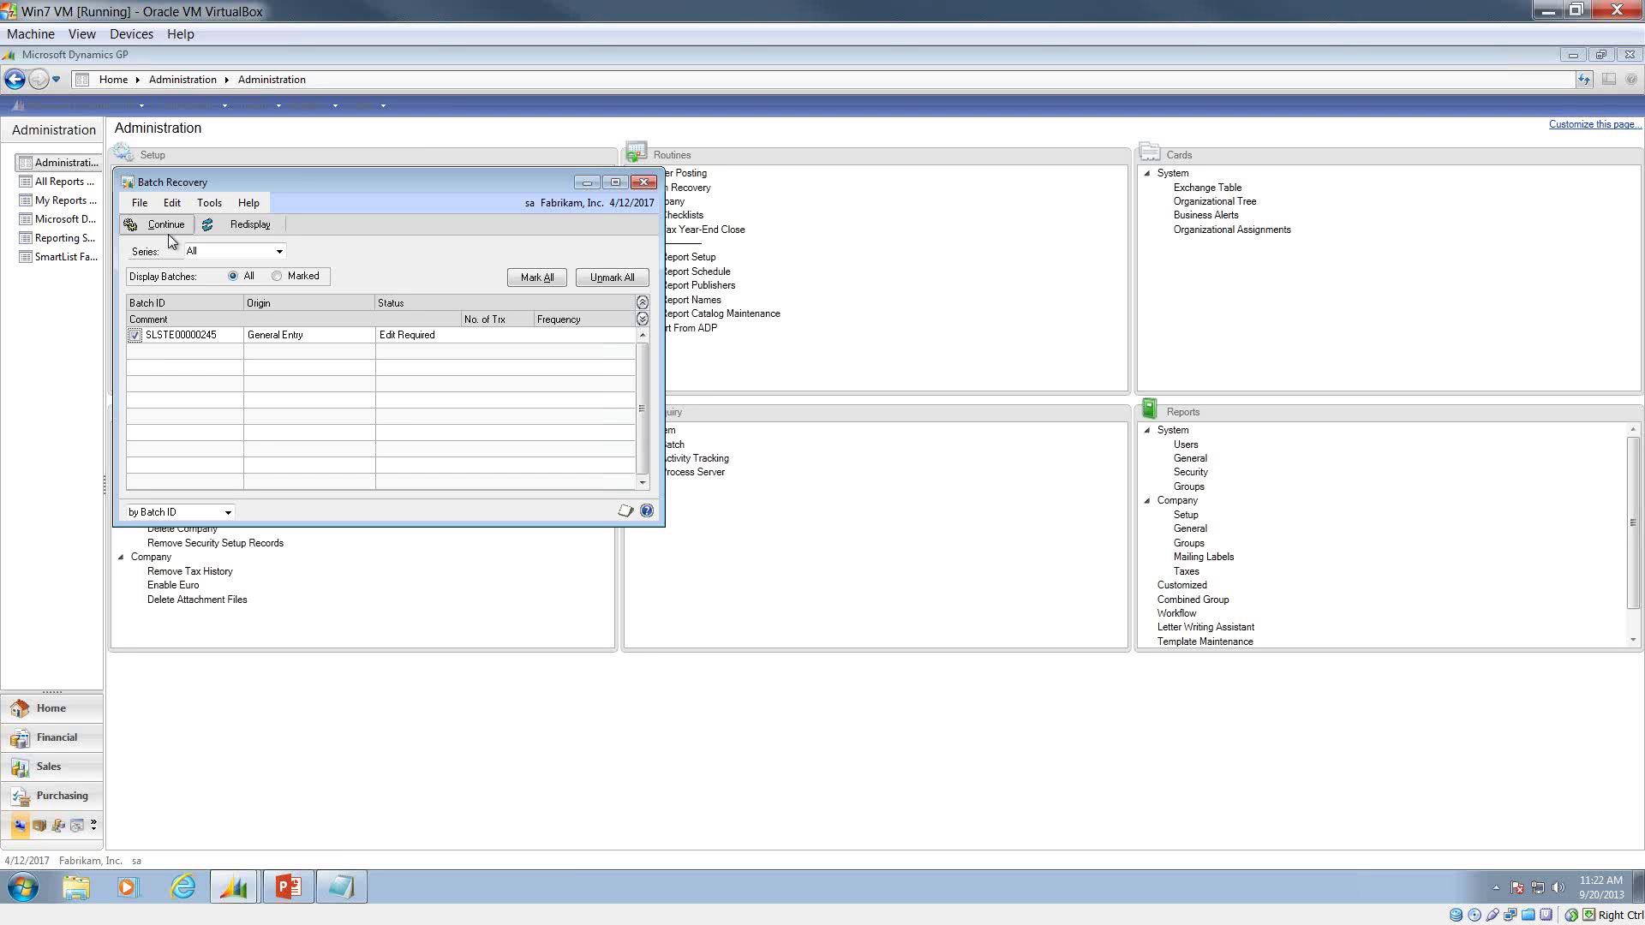
left_click(134, 336)
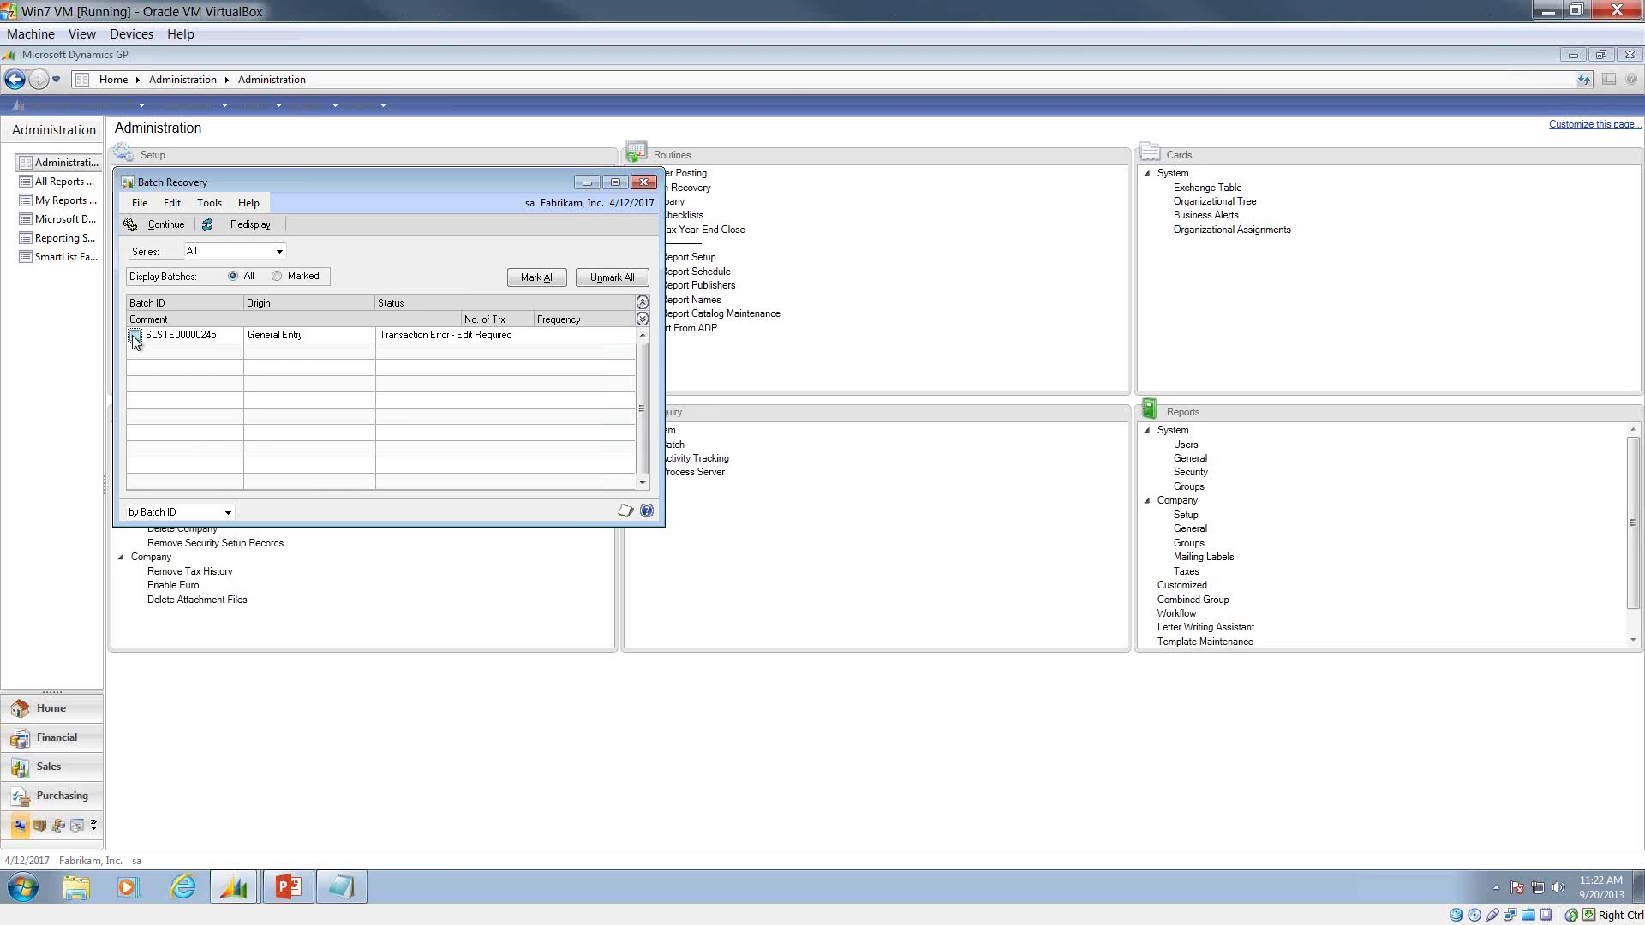
left_click(134, 336)
left_click(167, 228)
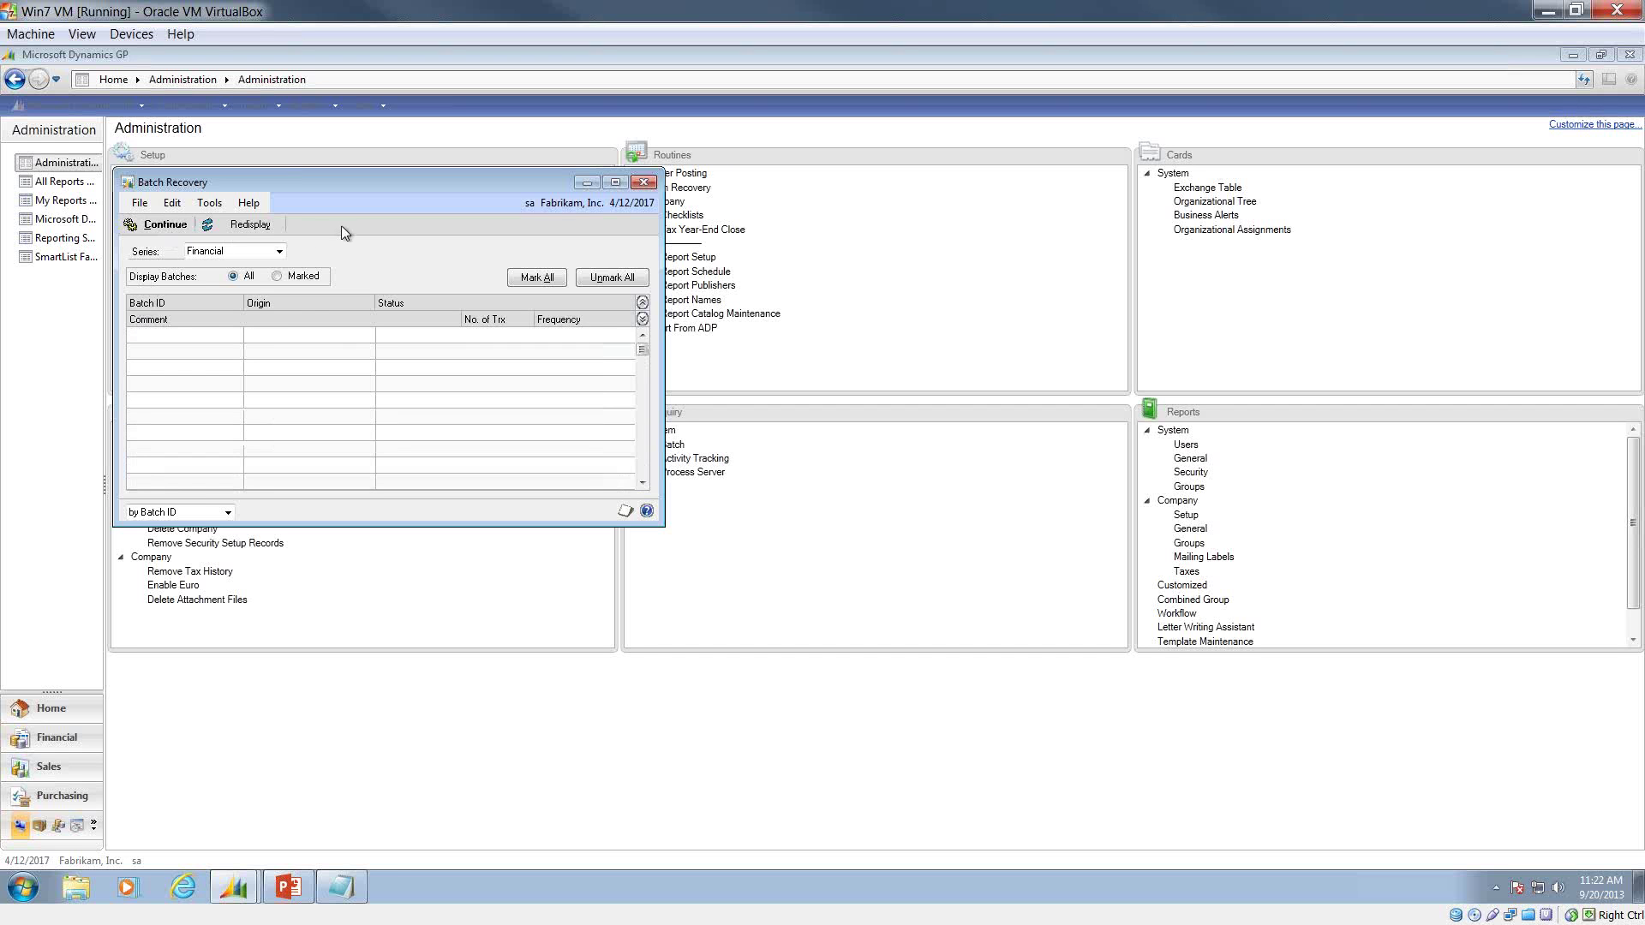
Close Batch Recovery and load the General Entry batch SLSTE00000245 in the Financial Batch Entry window.
left_click(645, 183)
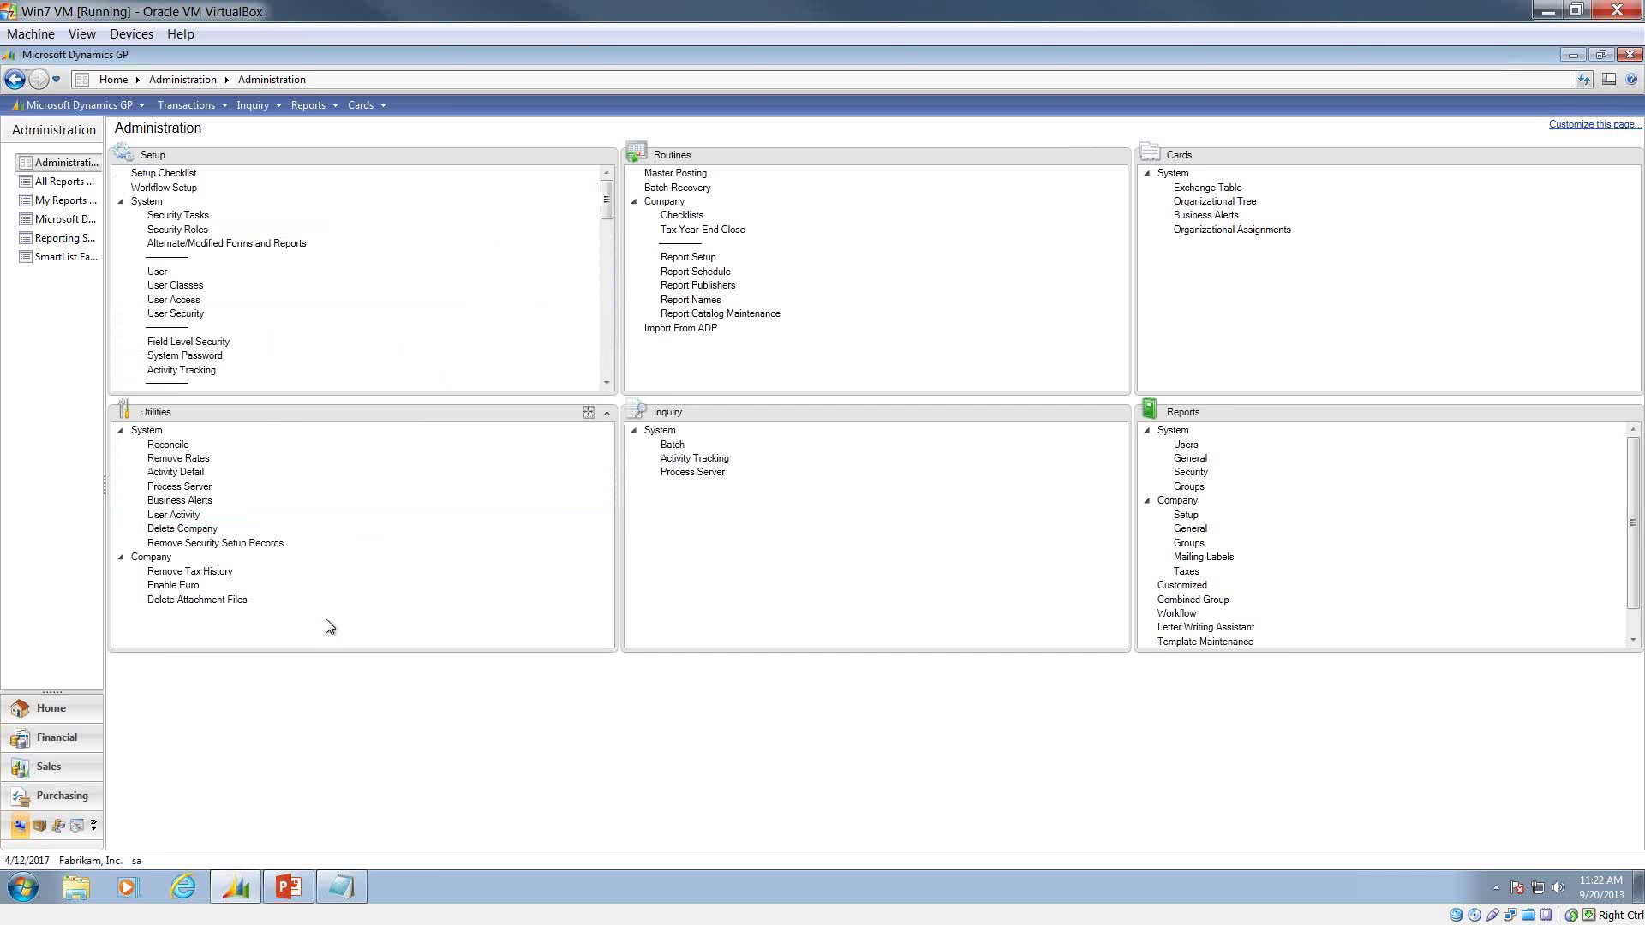
left_click(77, 737)
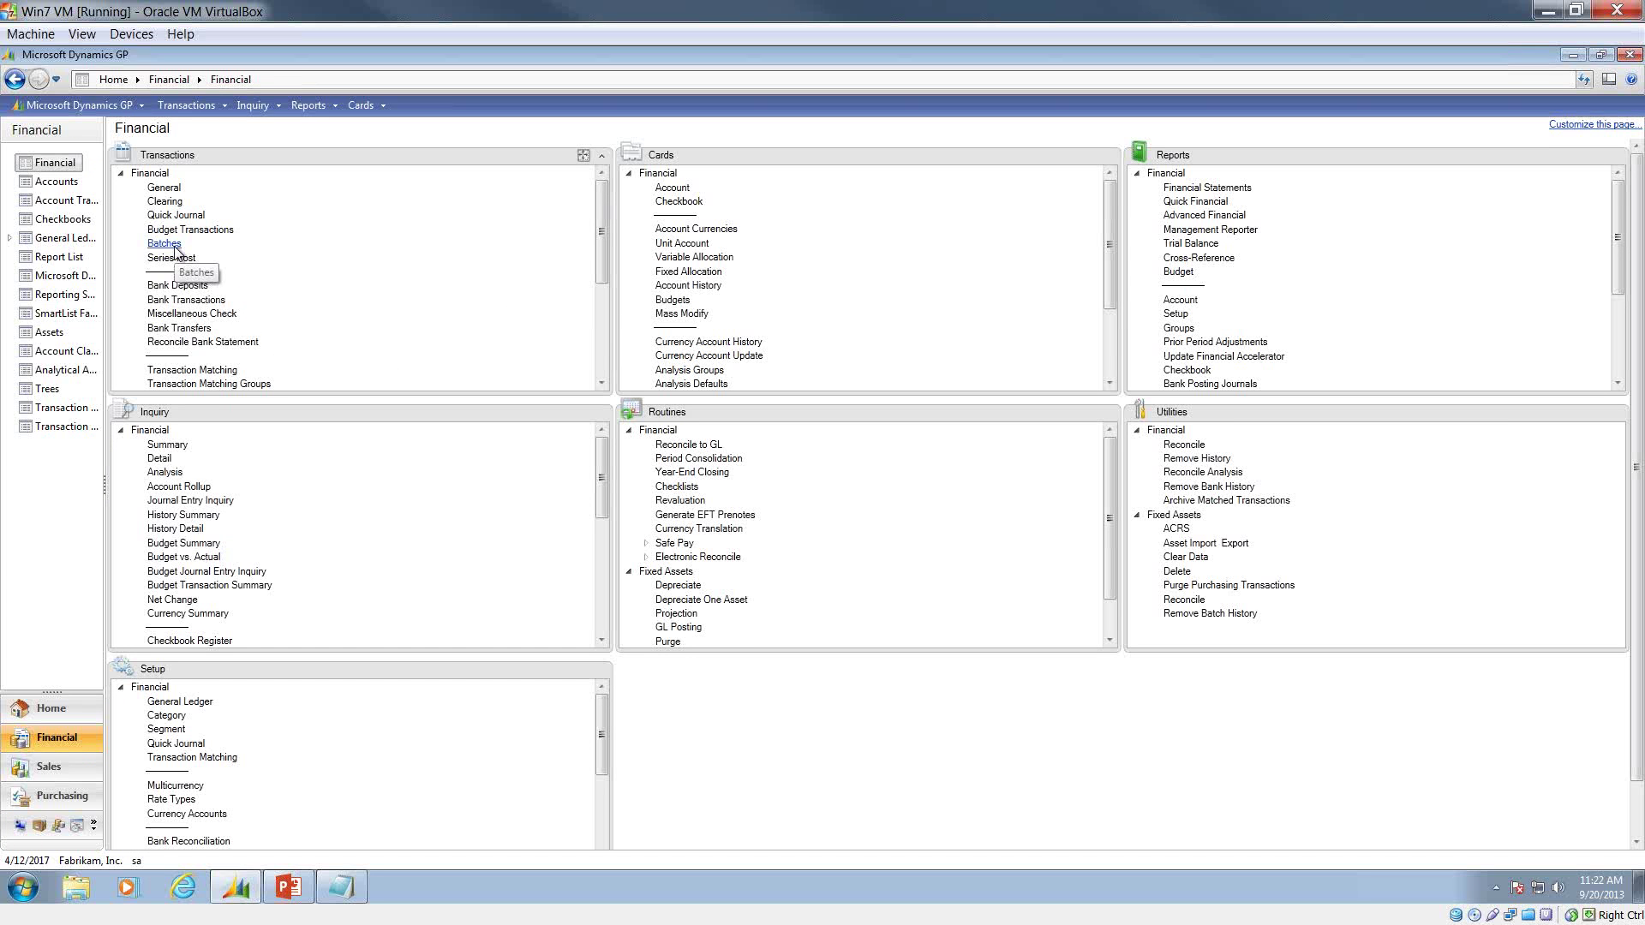
left_click(175, 245)
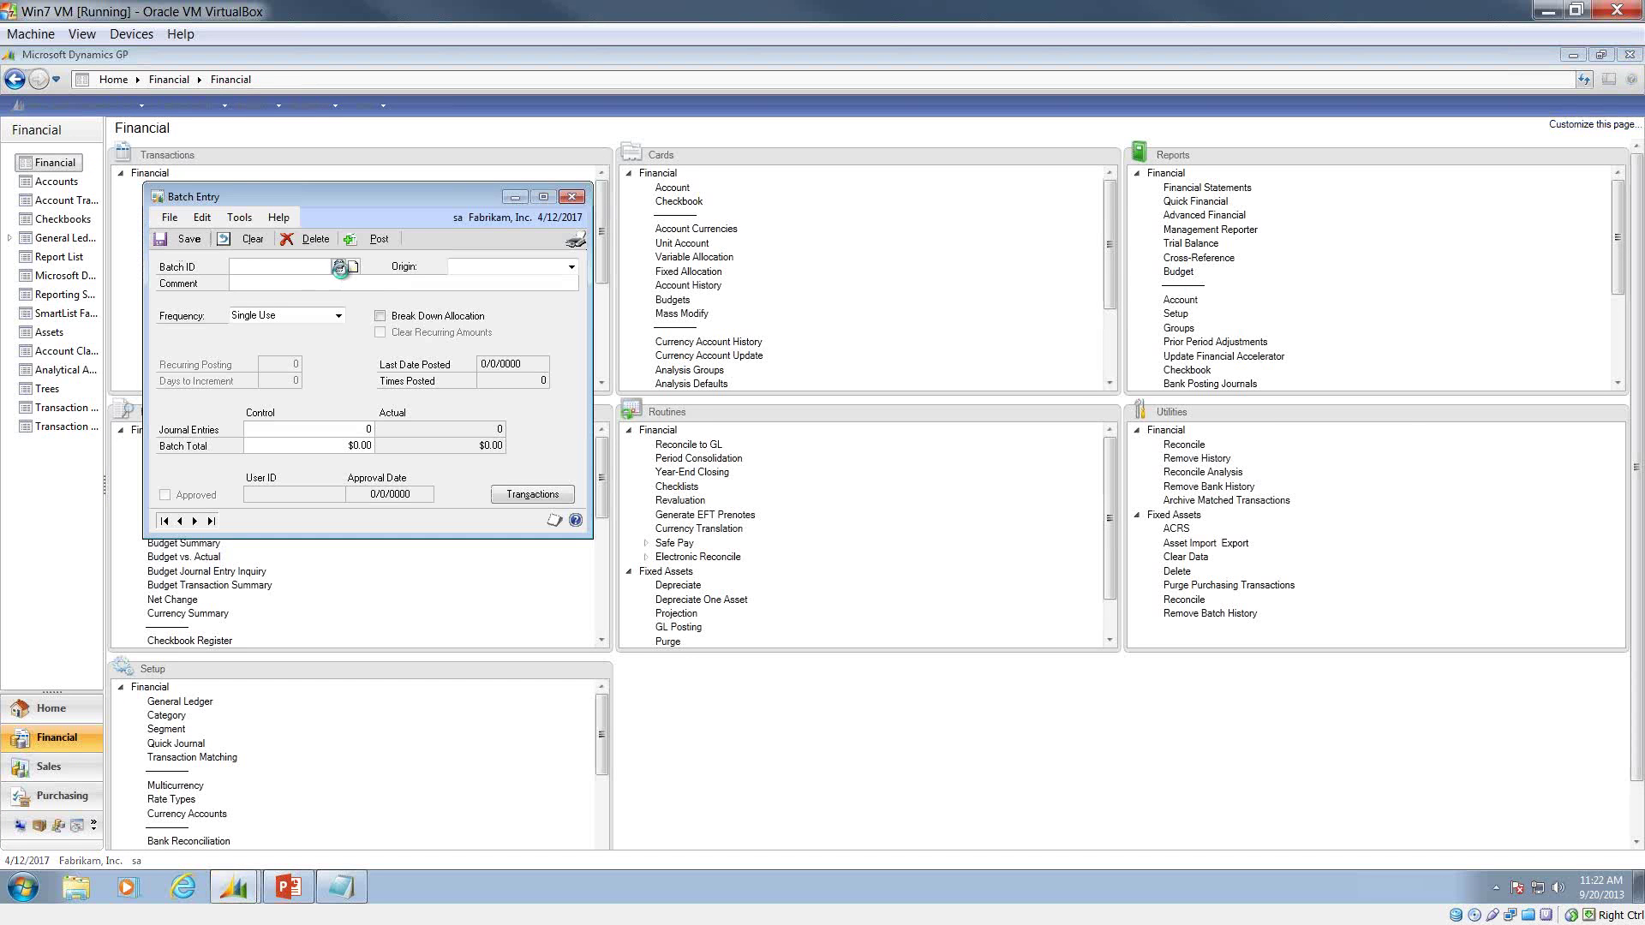
left_click(335, 269)
scroll(342, 377, "down", 4)
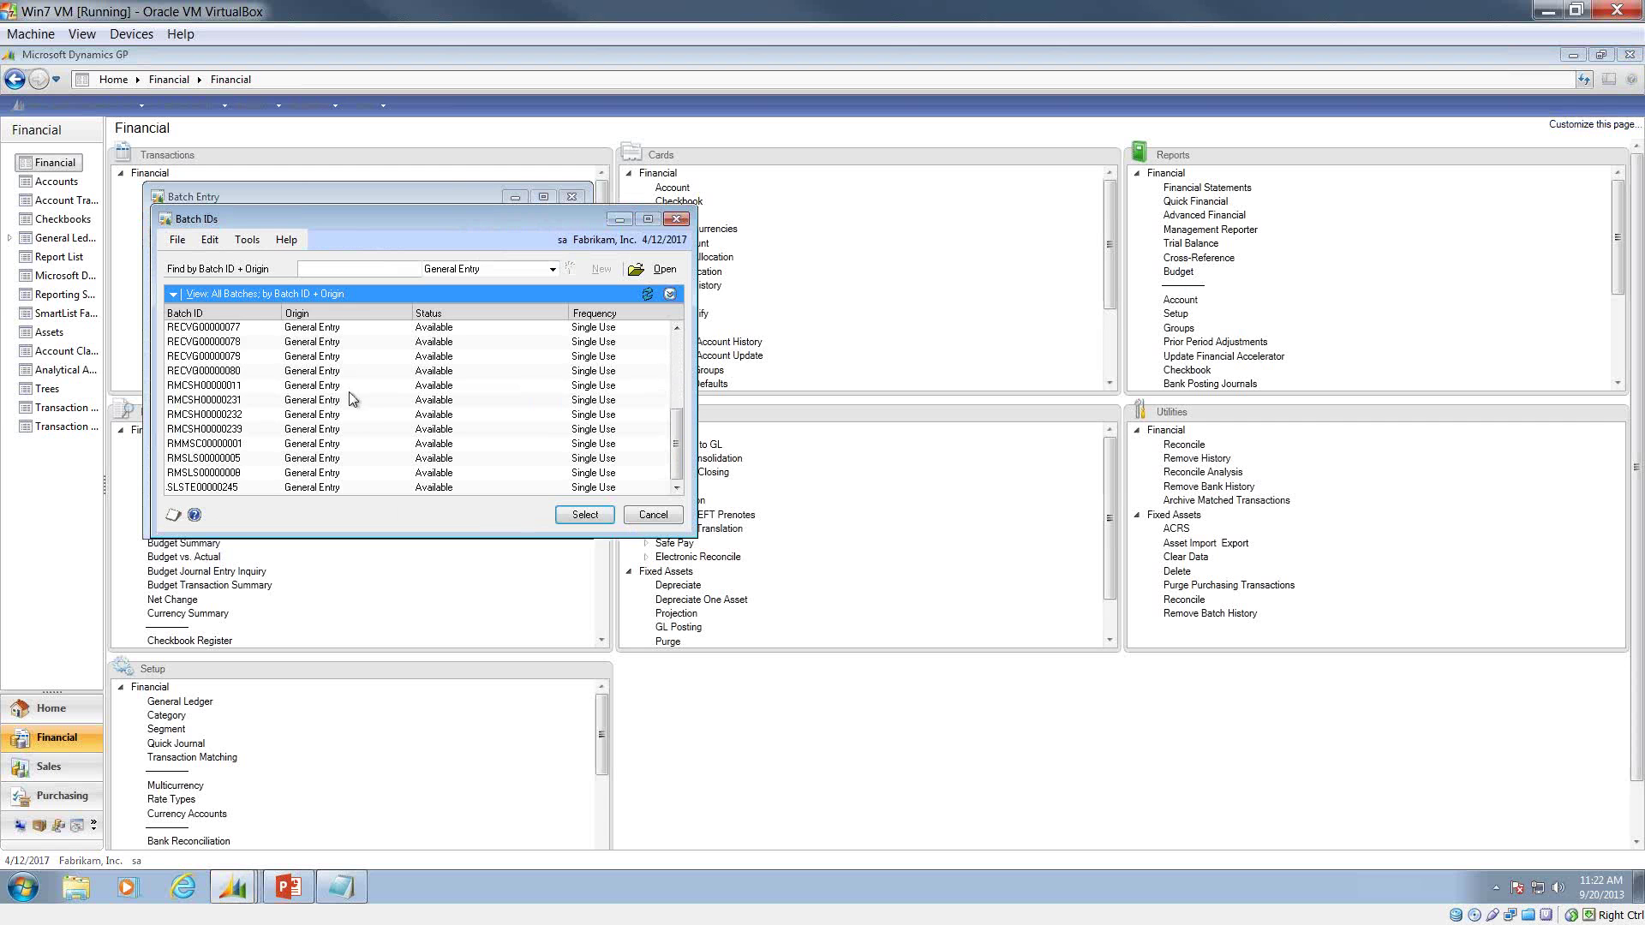
left_click(189, 487)
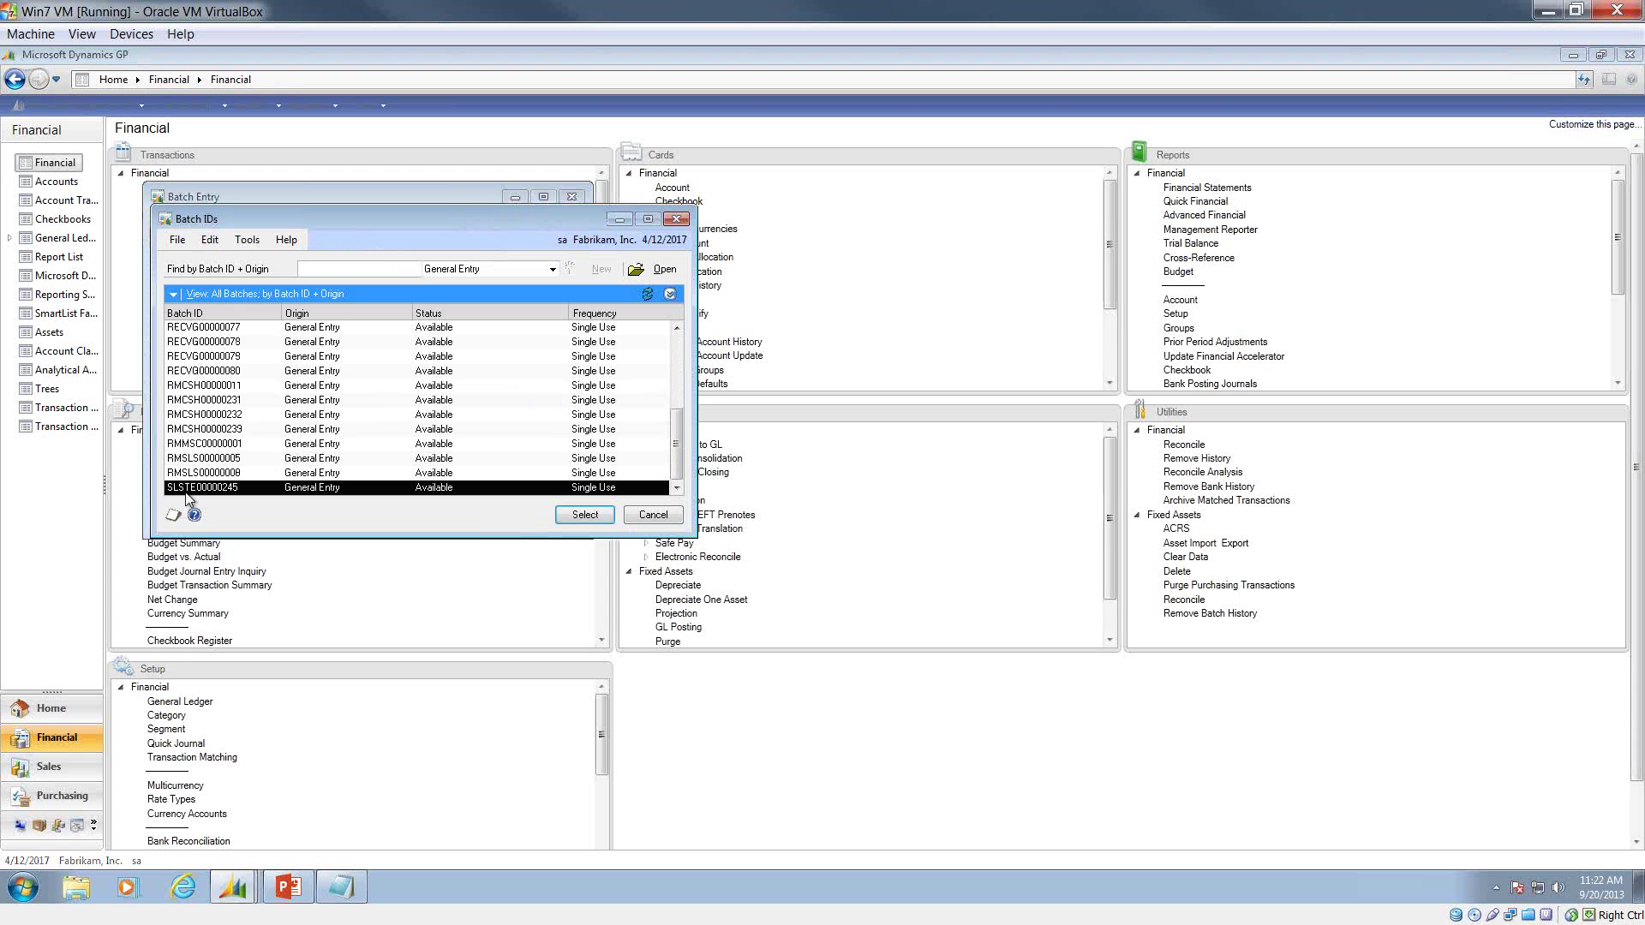
double_click(186, 490)
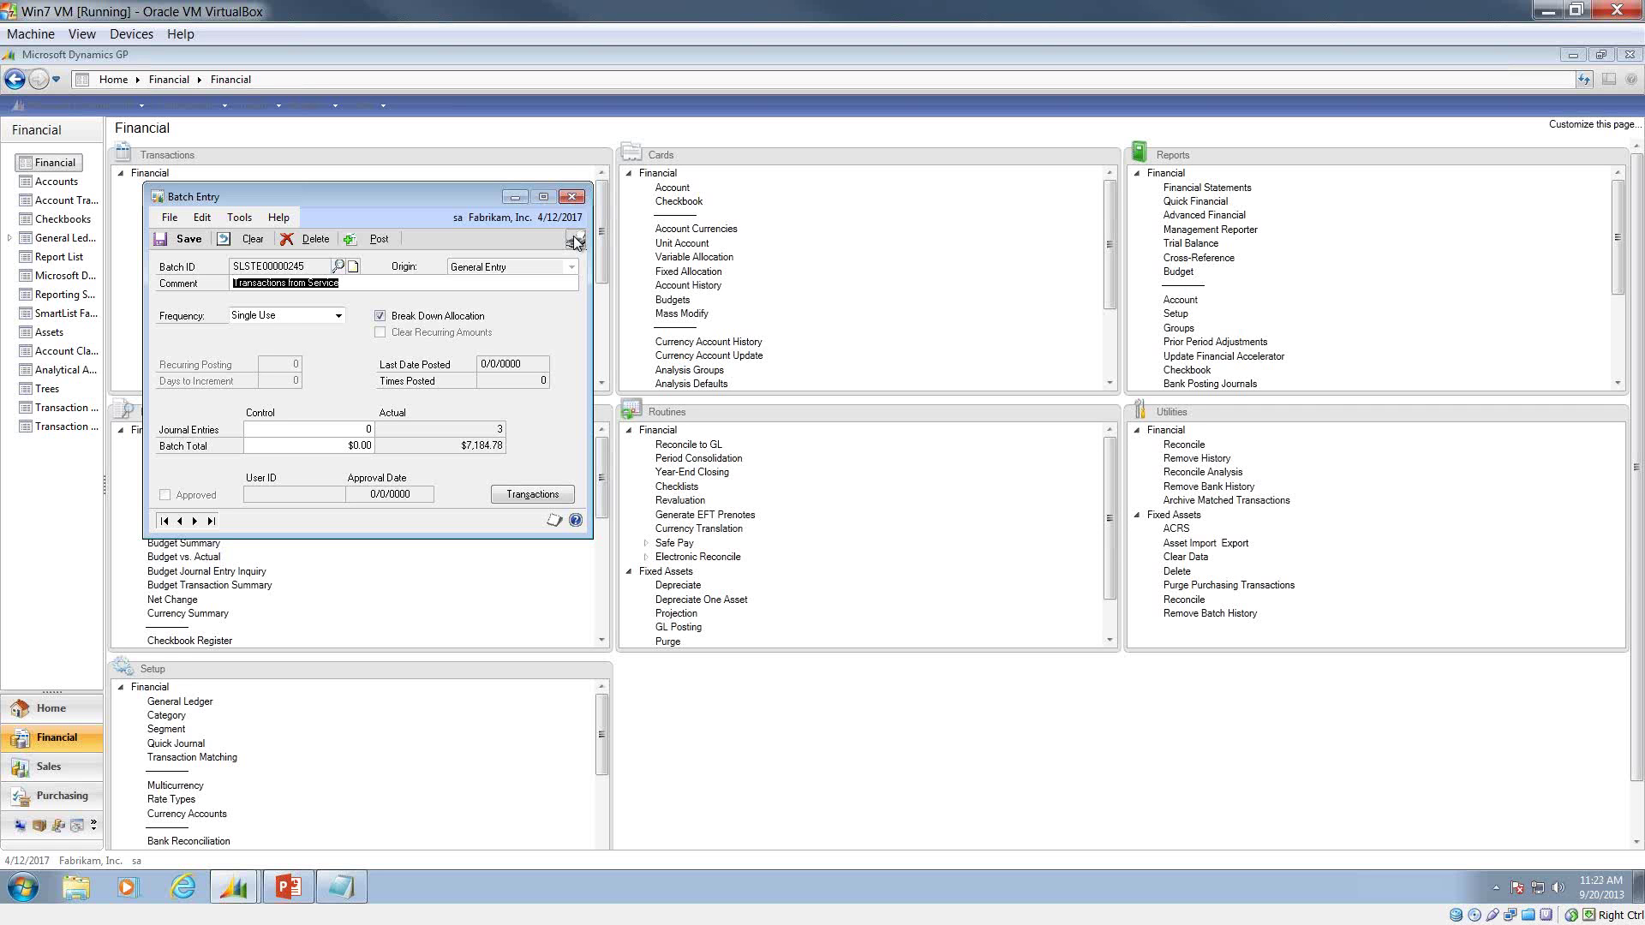
Print the batch's edit list to the screen, review its journal entry distributions, and close the report and Batch Entry.
left_click(575, 240)
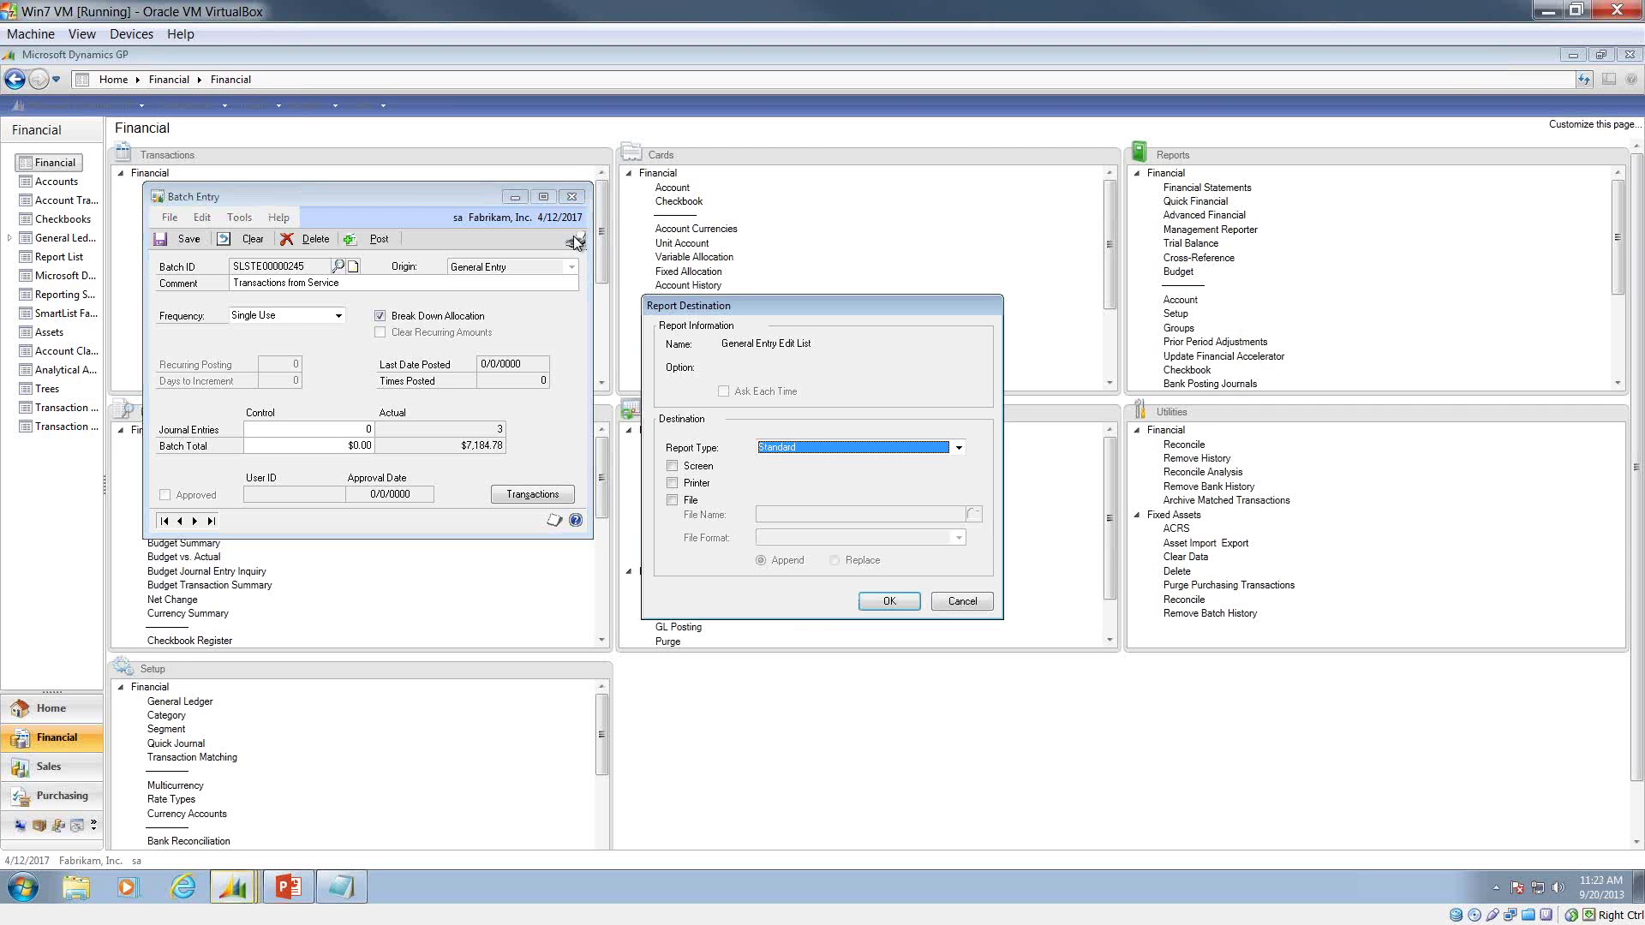
left_click(672, 466)
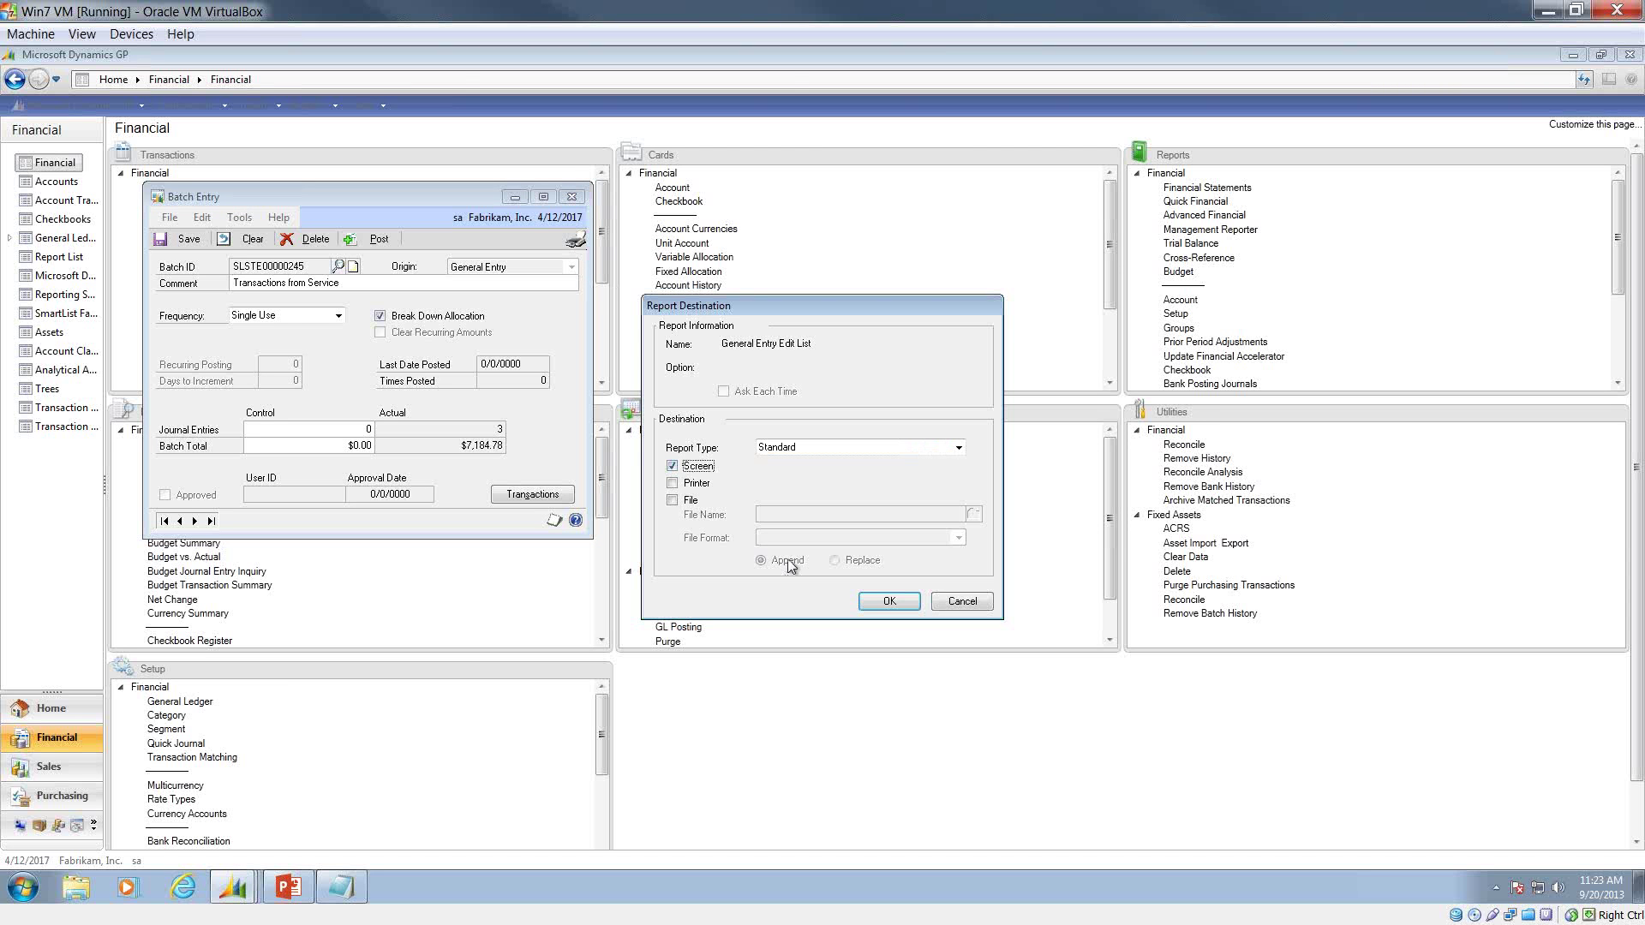
left_click(885, 601)
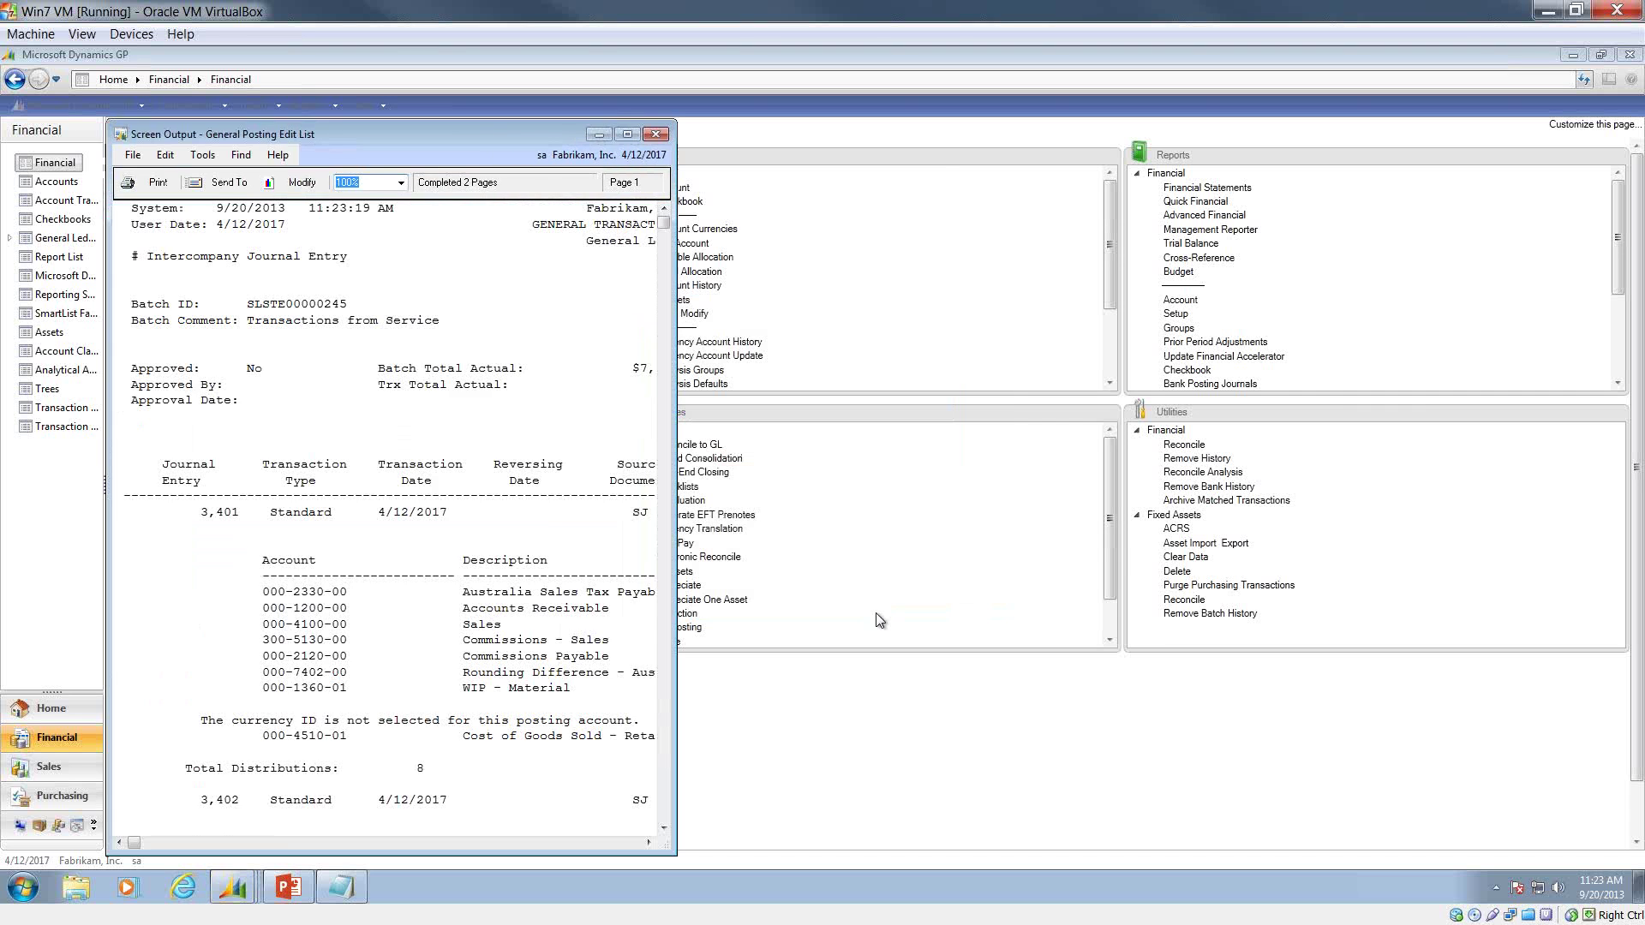
left_click(628, 134)
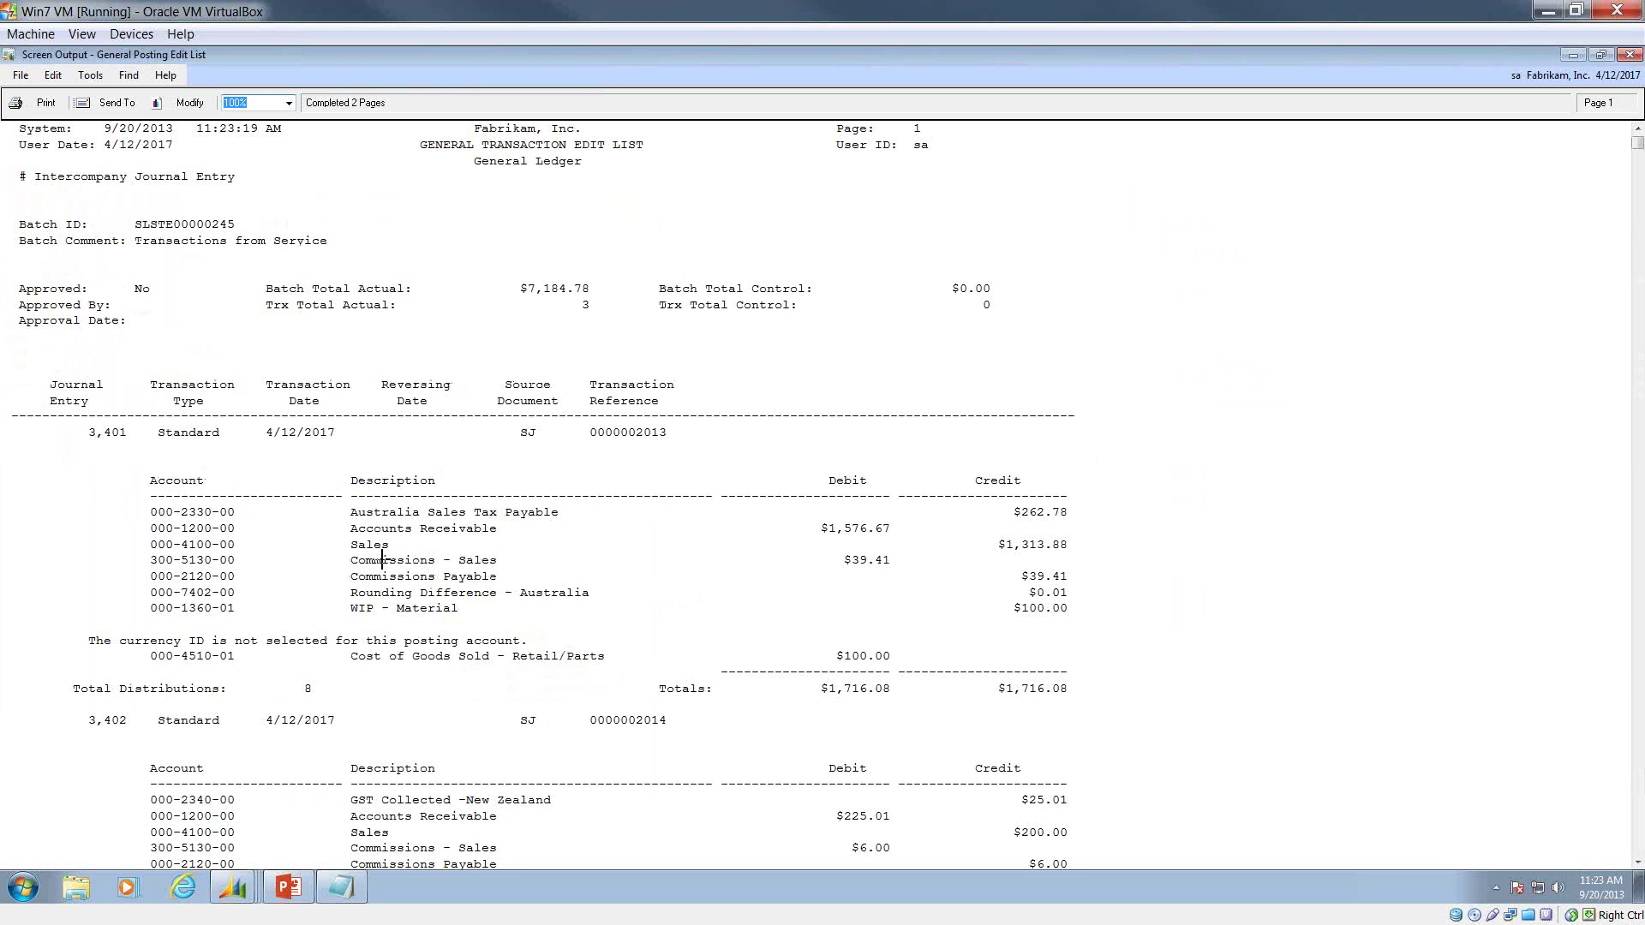
scroll(462, 685, "down", 2)
scroll(463, 699, "down", 7)
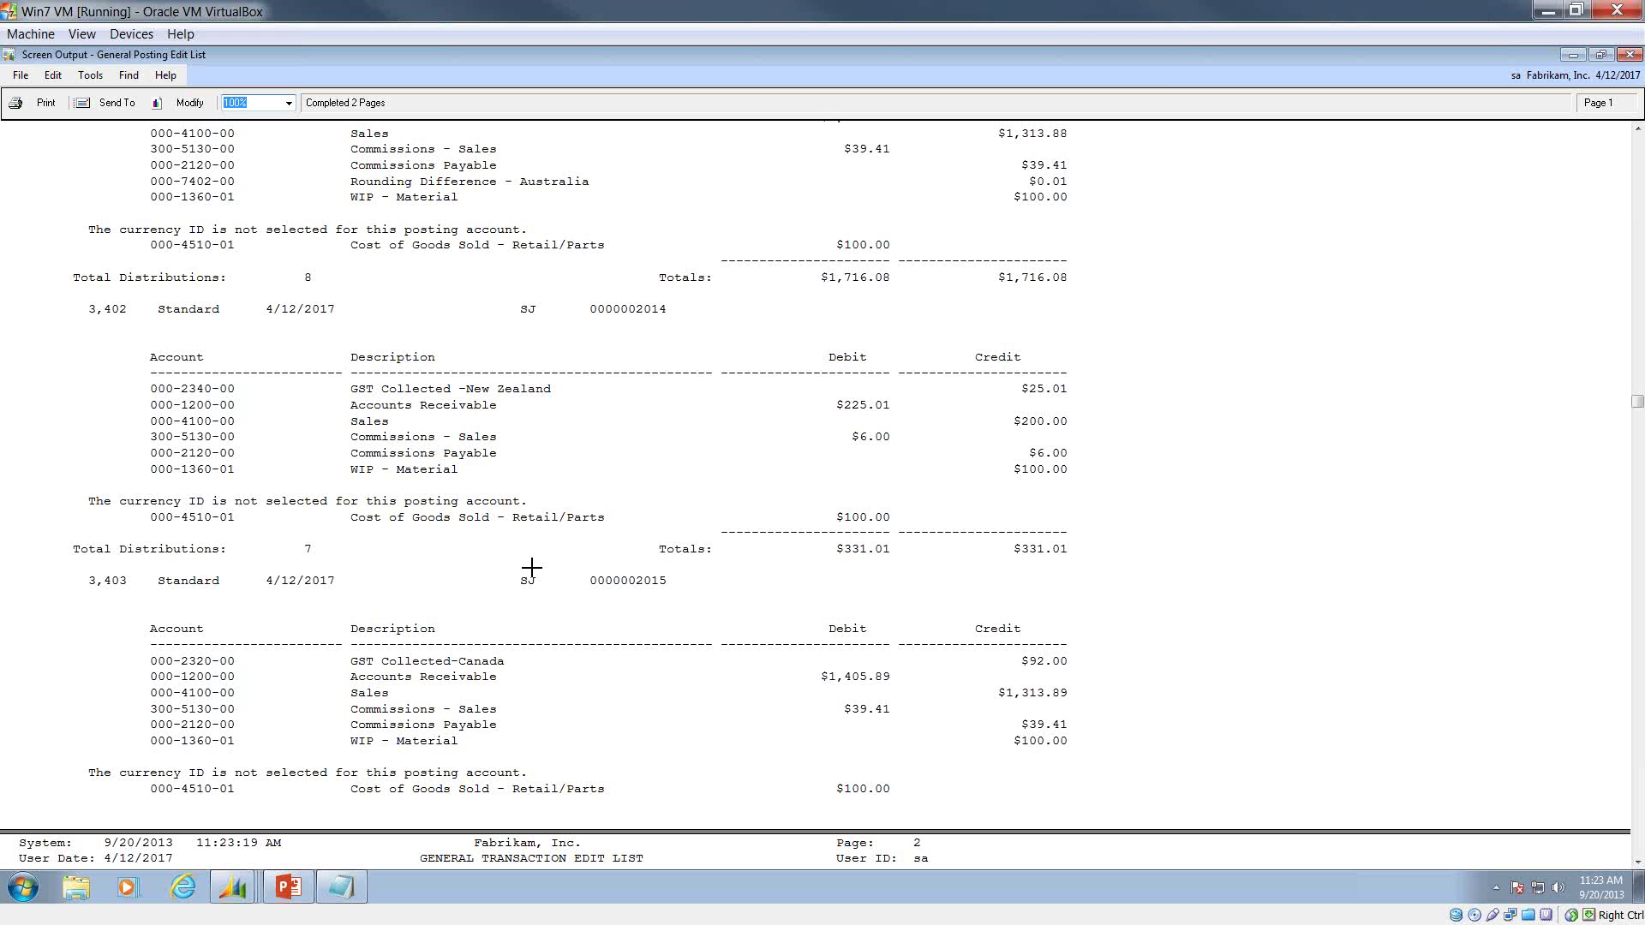
left_click(1629, 54)
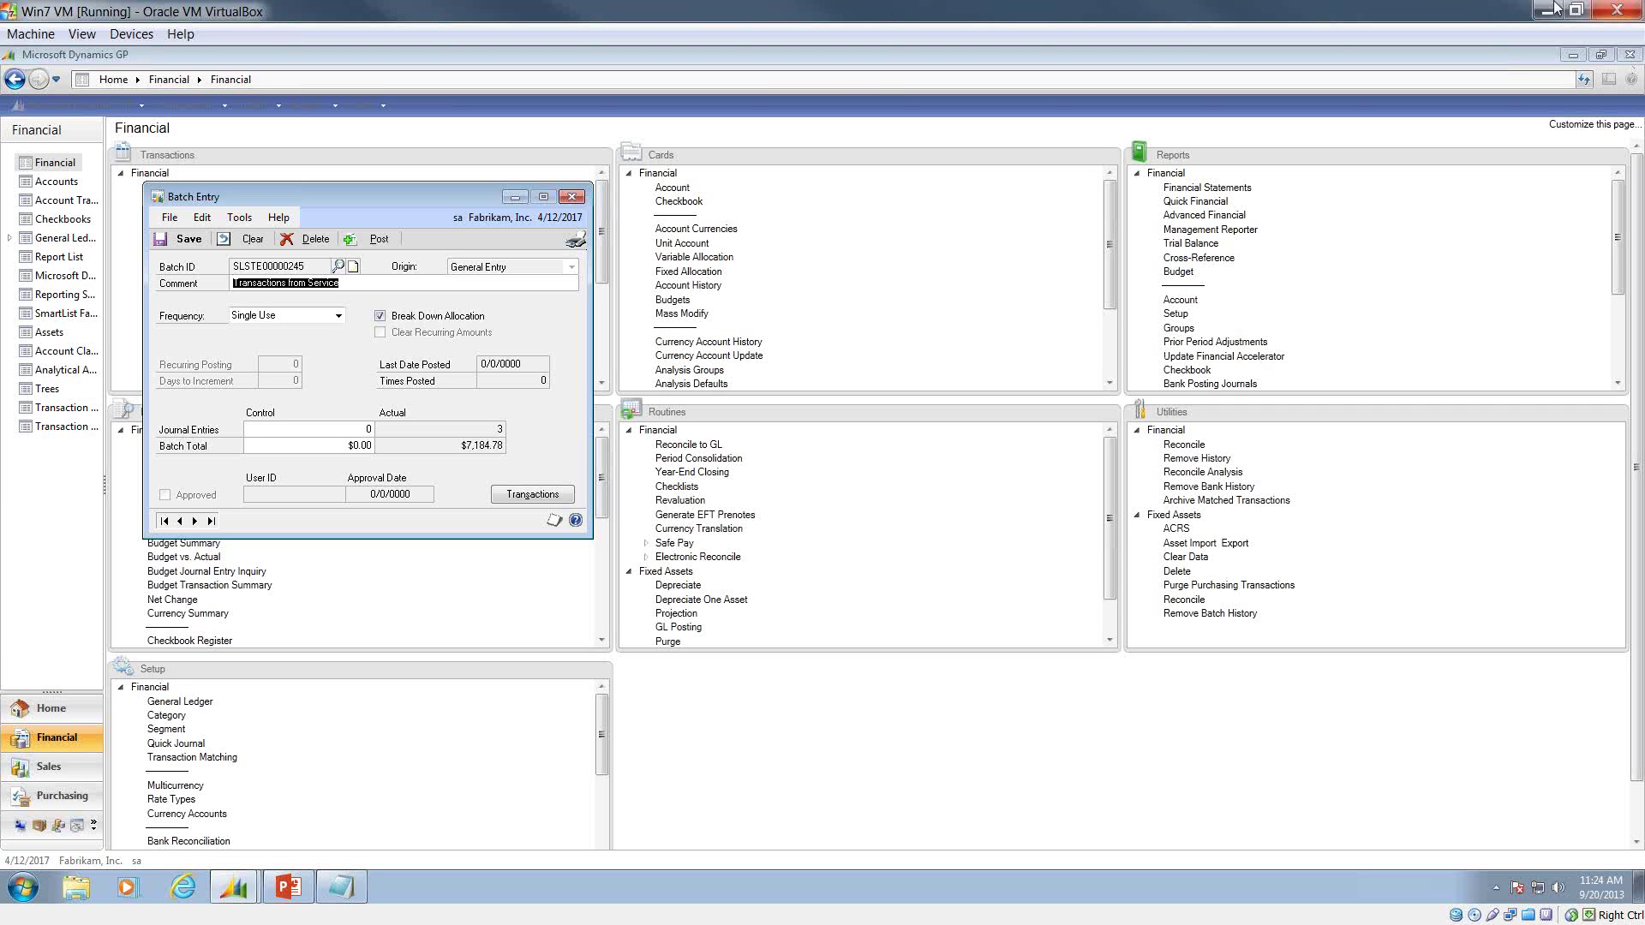
left_click(569, 200)
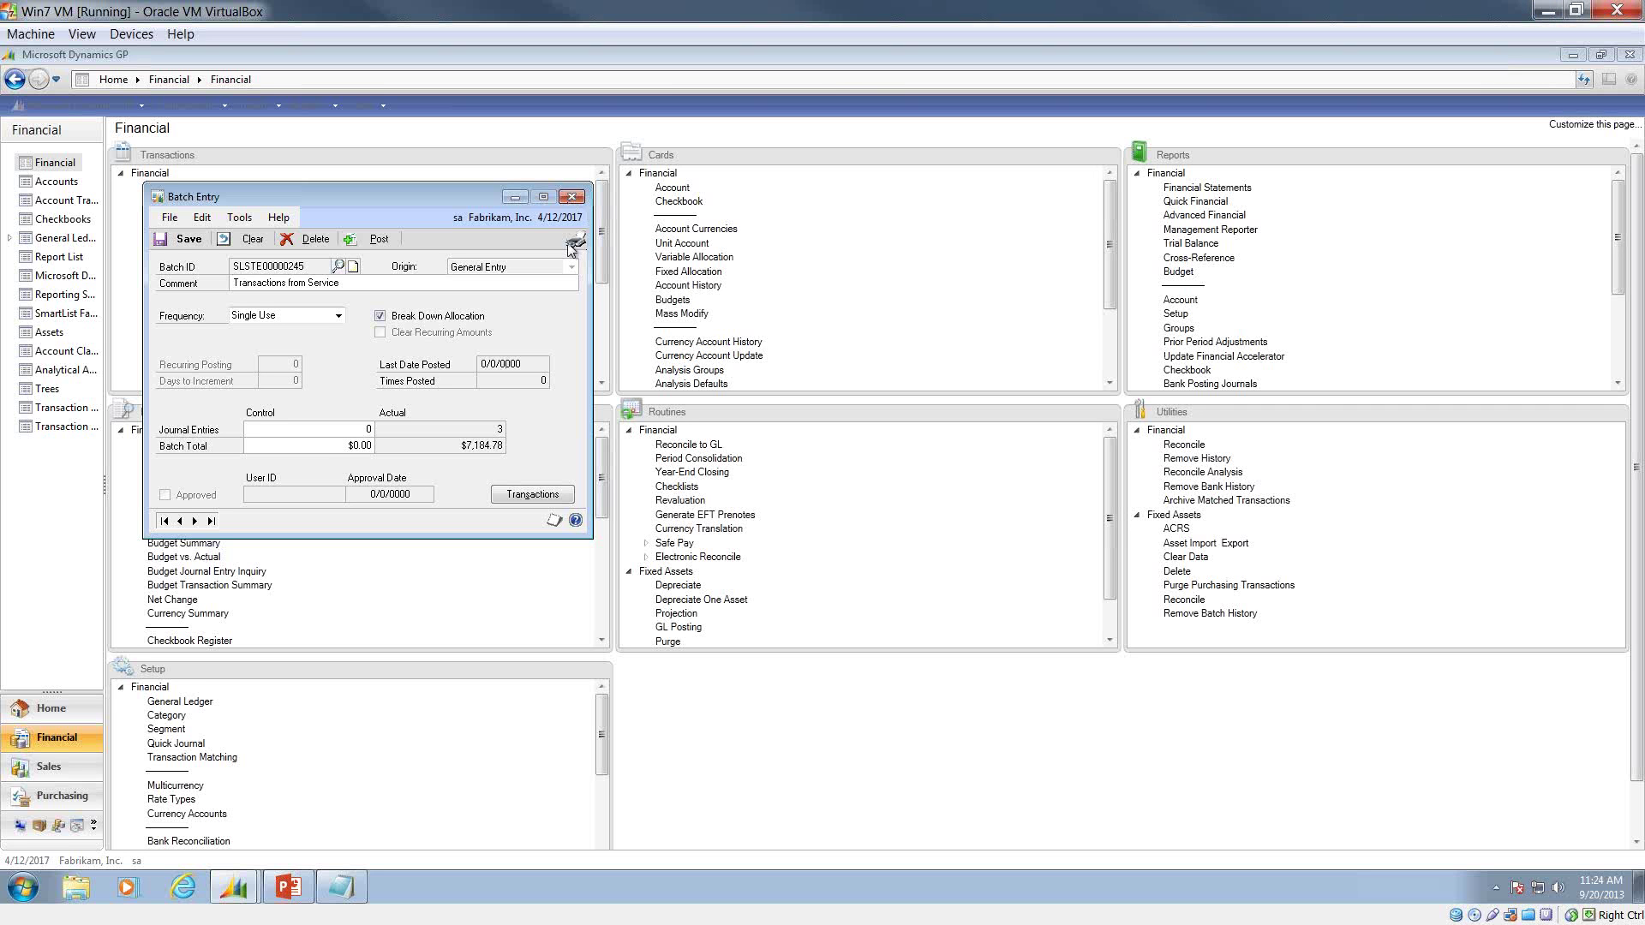
left_click(570, 199)
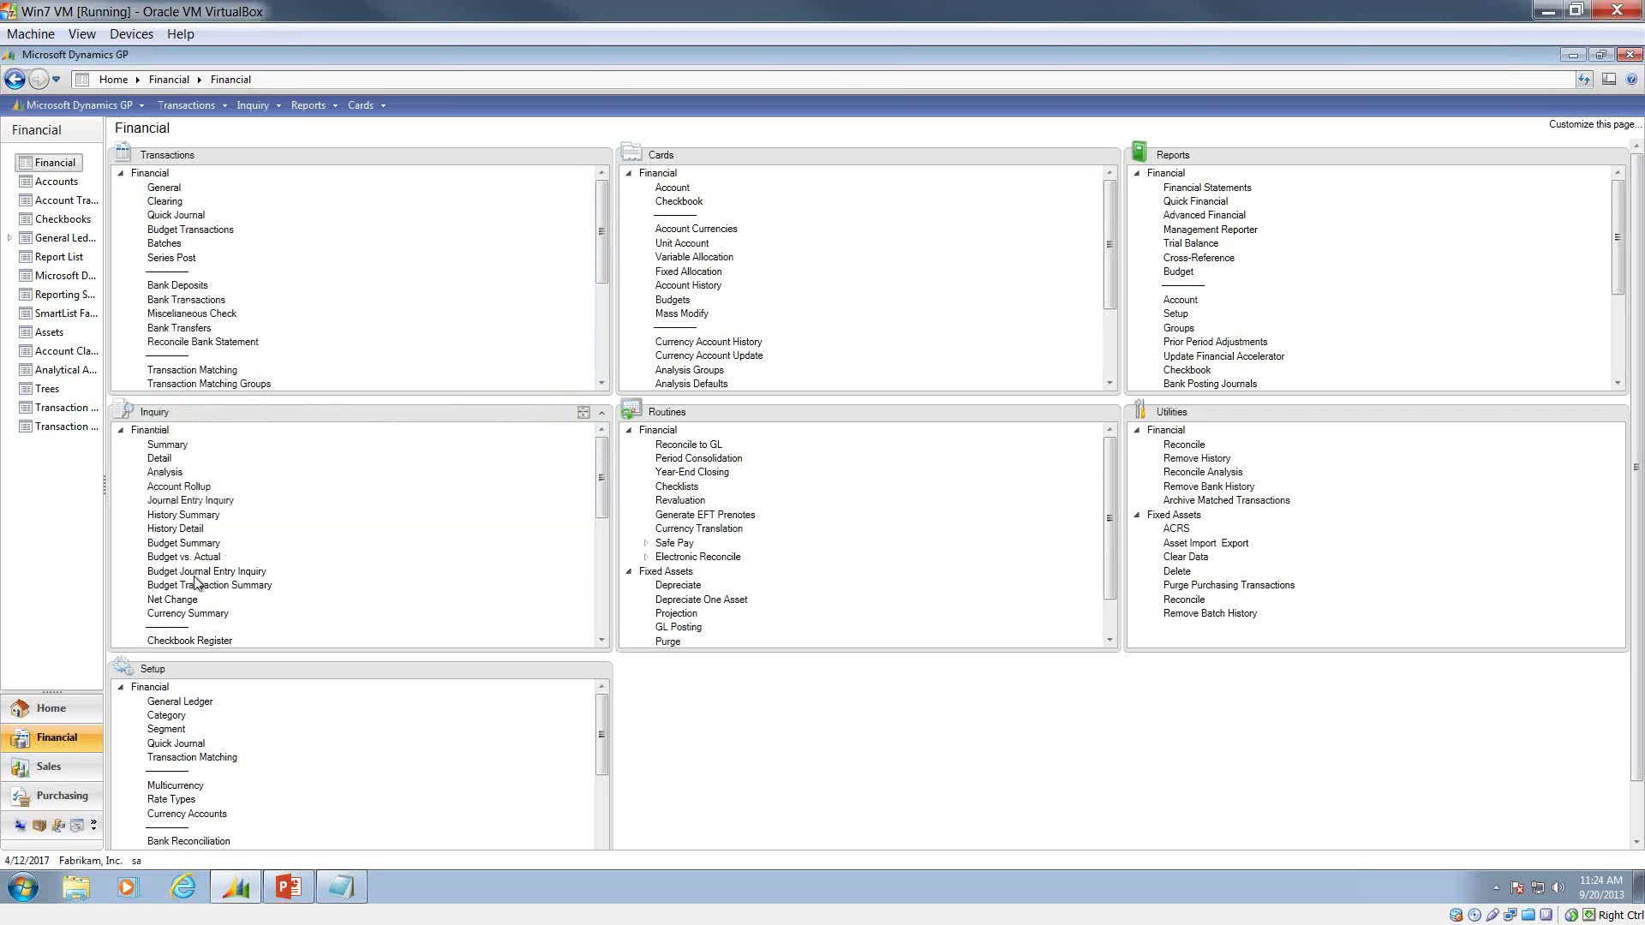
Open the Sales Transaction by Customer inquiry for Aaron Fitz Electrical and check its document sort choices.
left_click(68, 769)
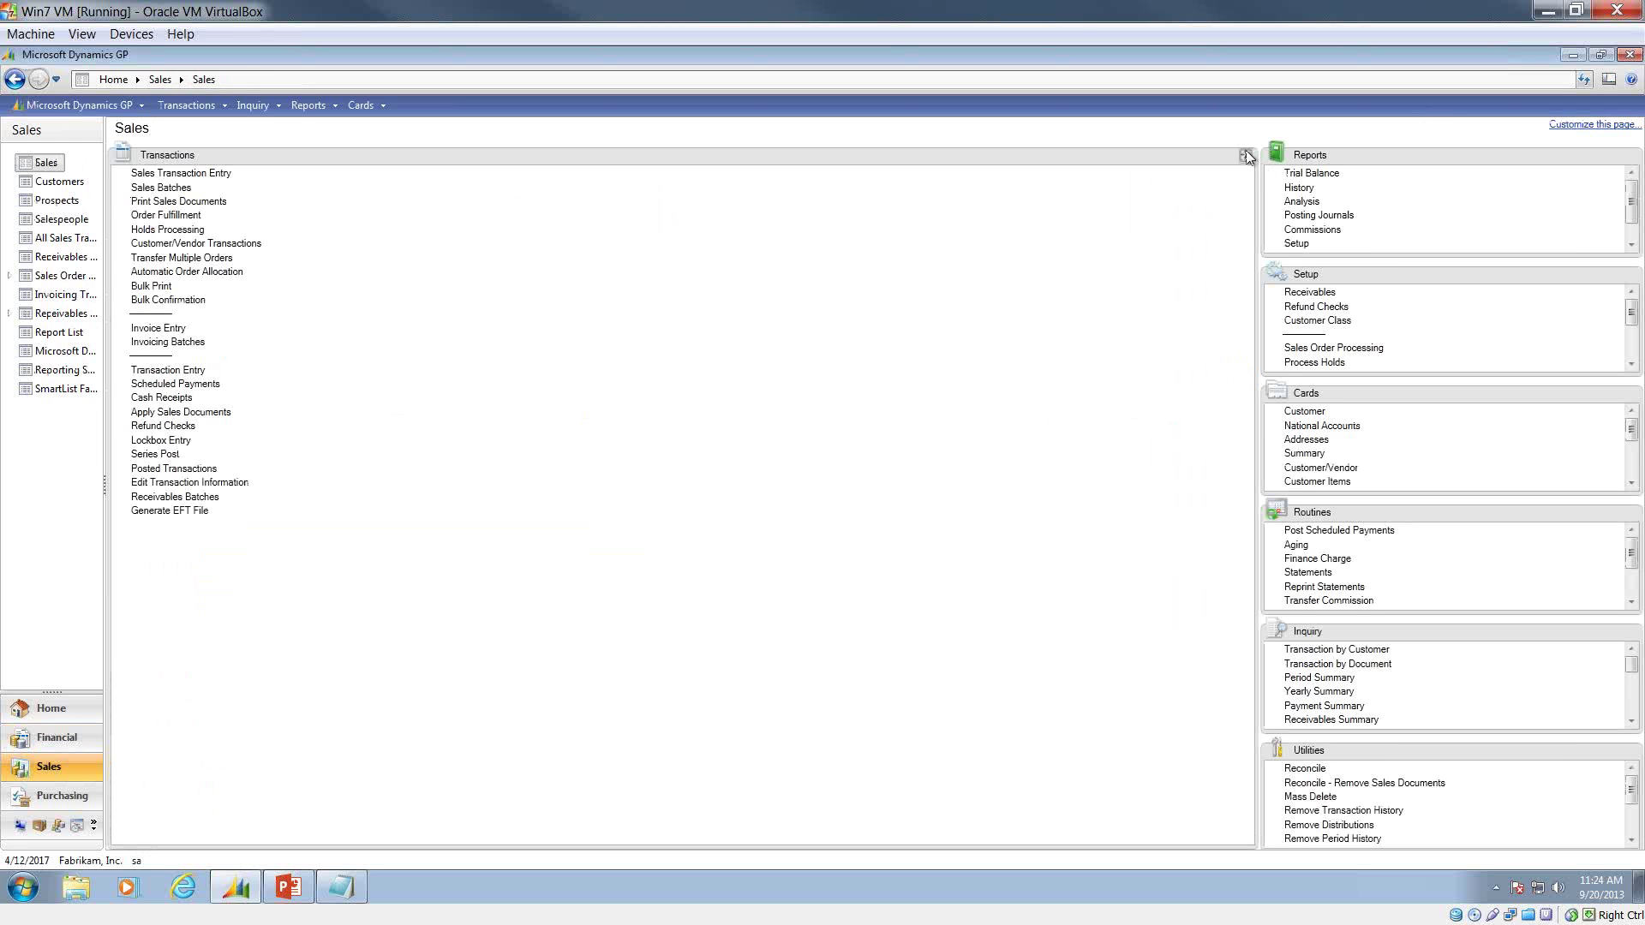
left_click(1244, 154)
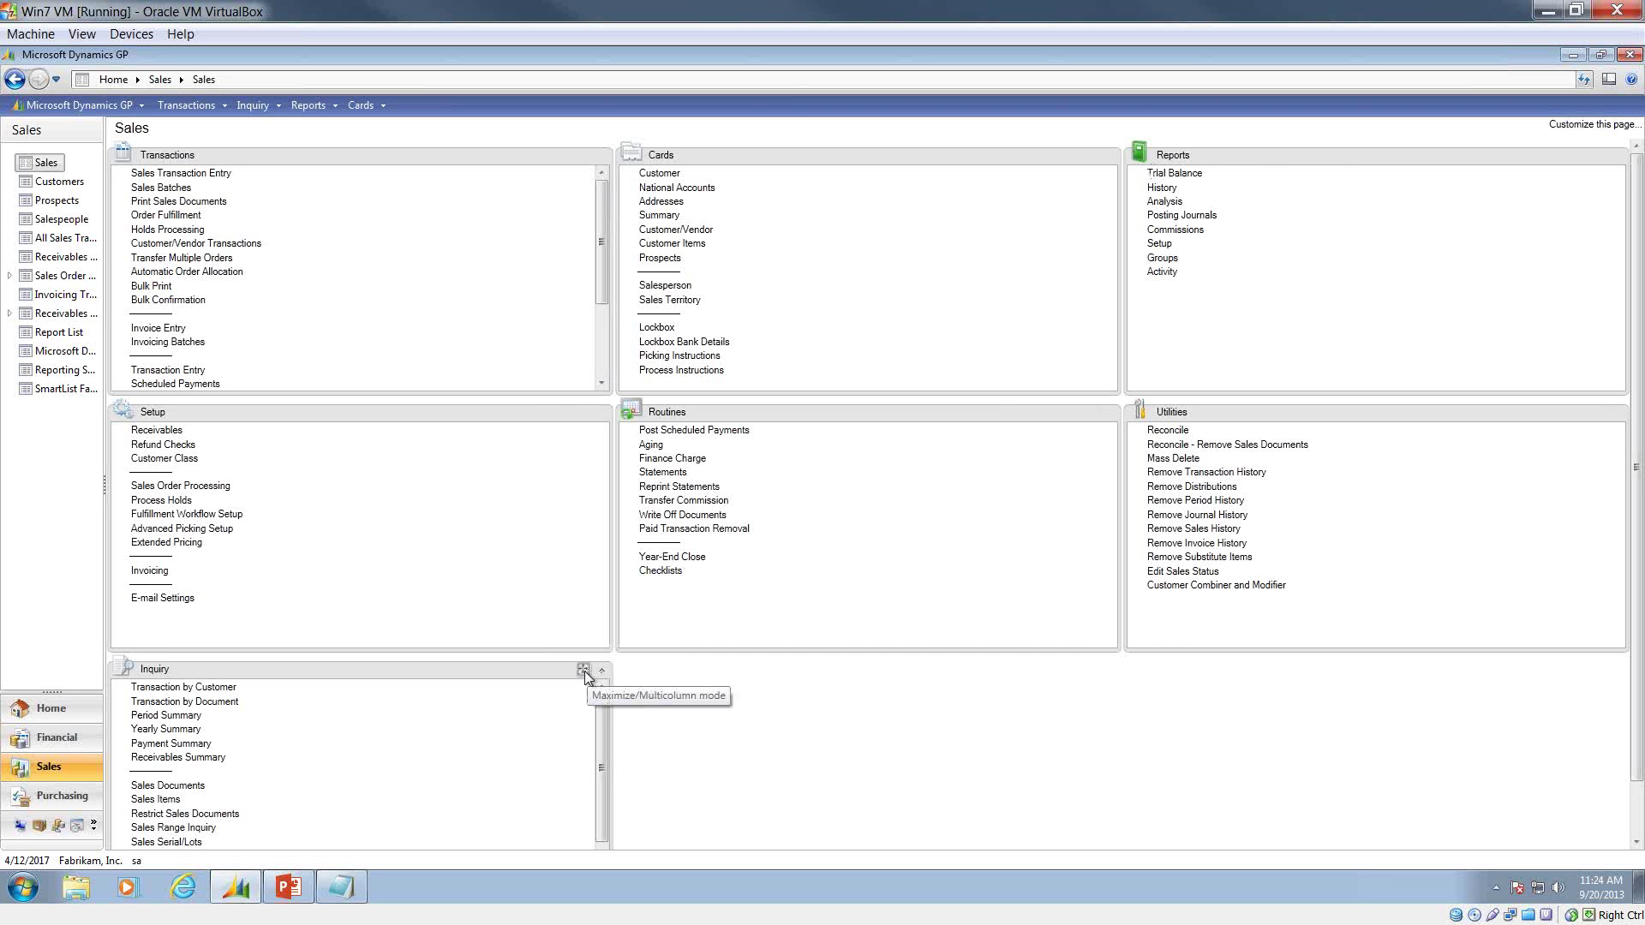
left_click(583, 670)
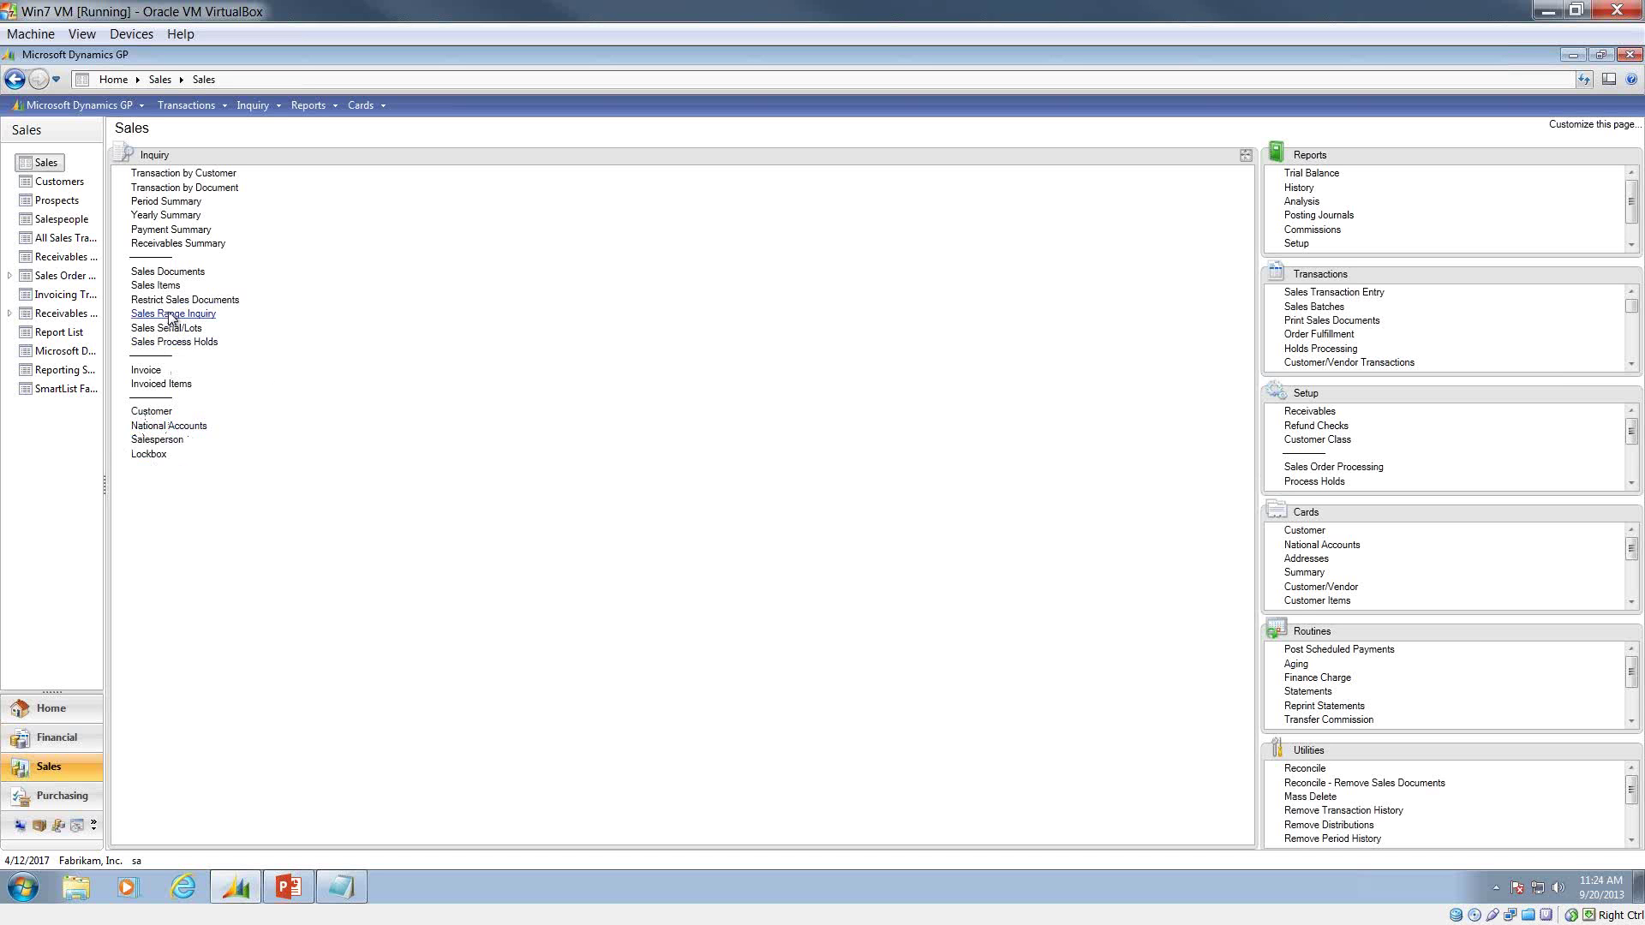
left_click(200, 175)
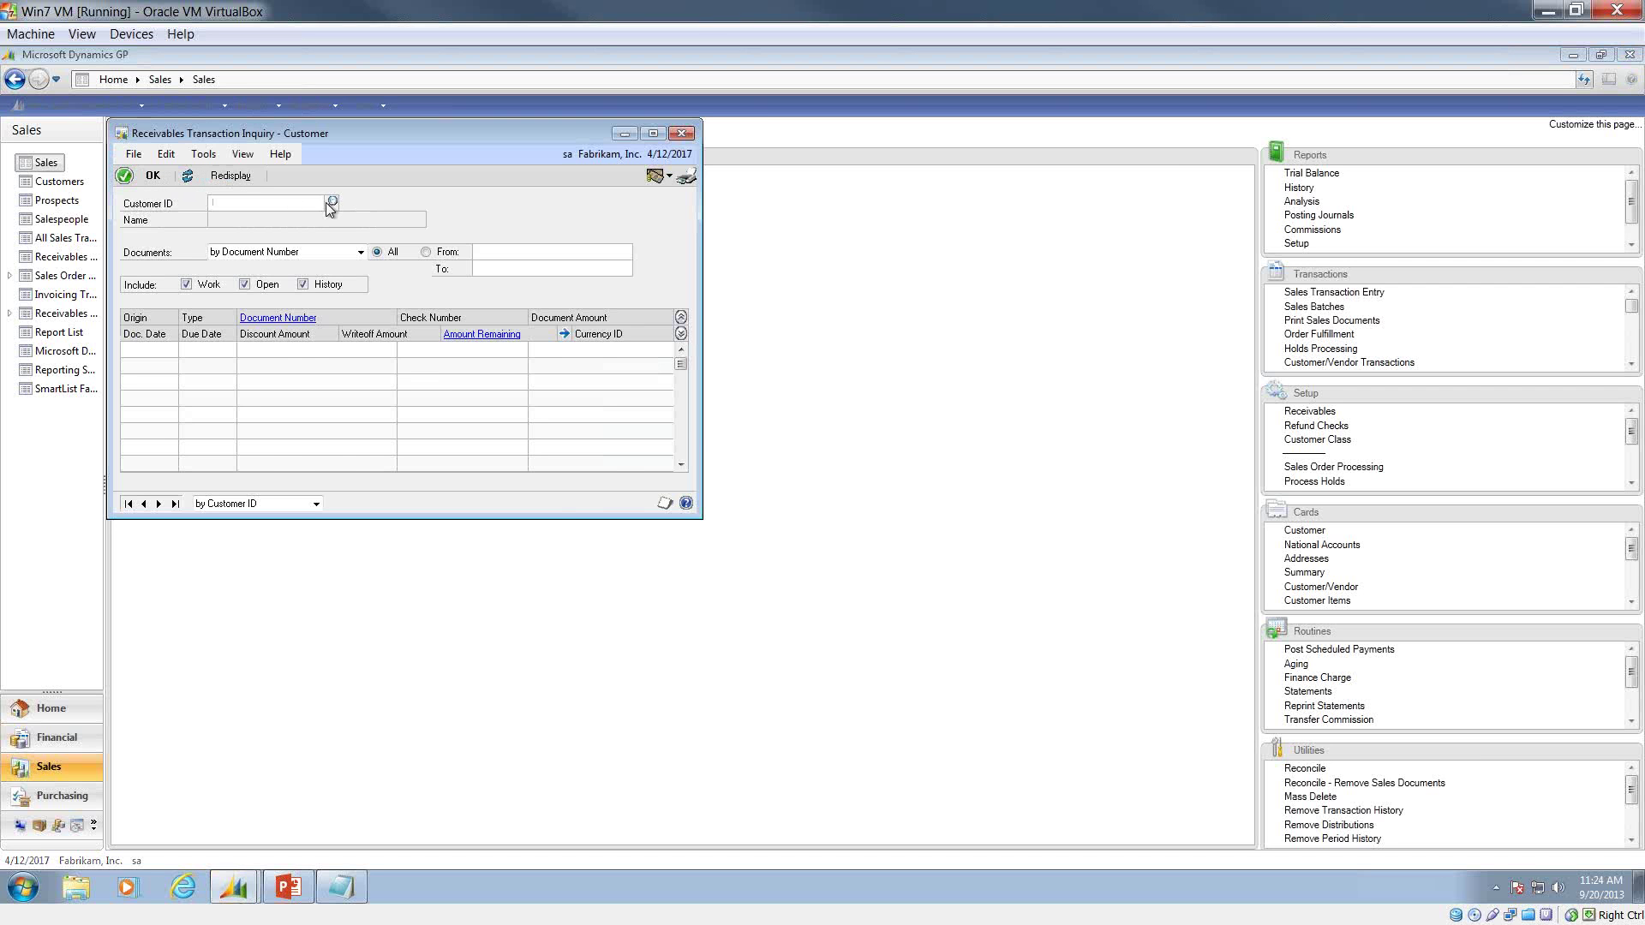
left_click(331, 204)
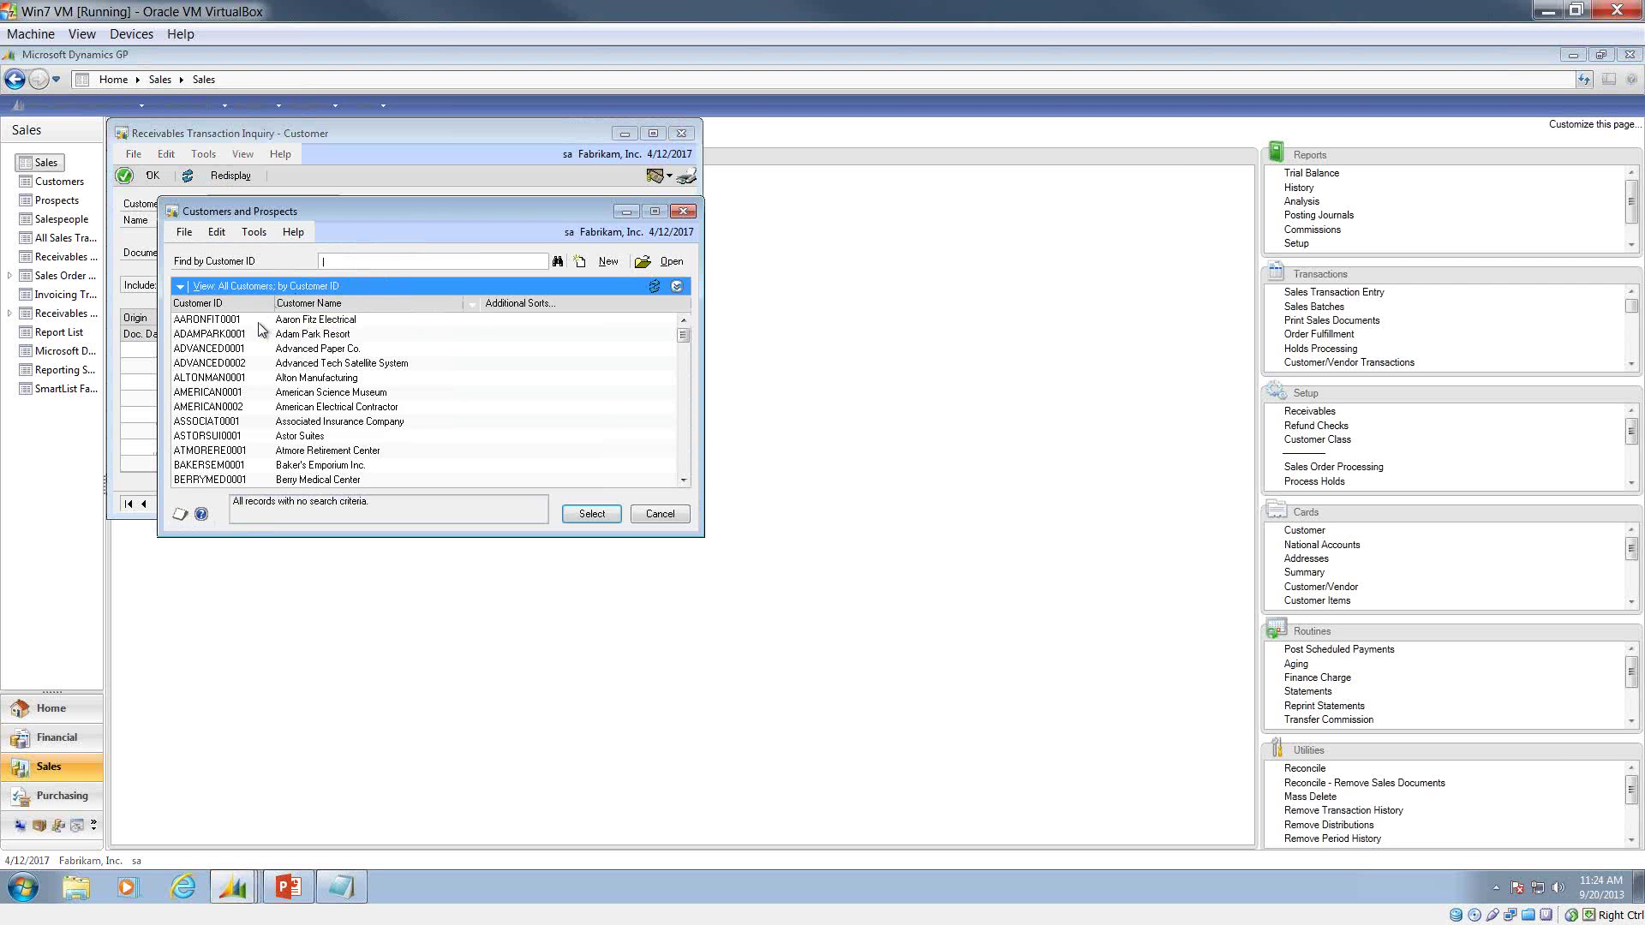
double_click(260, 322)
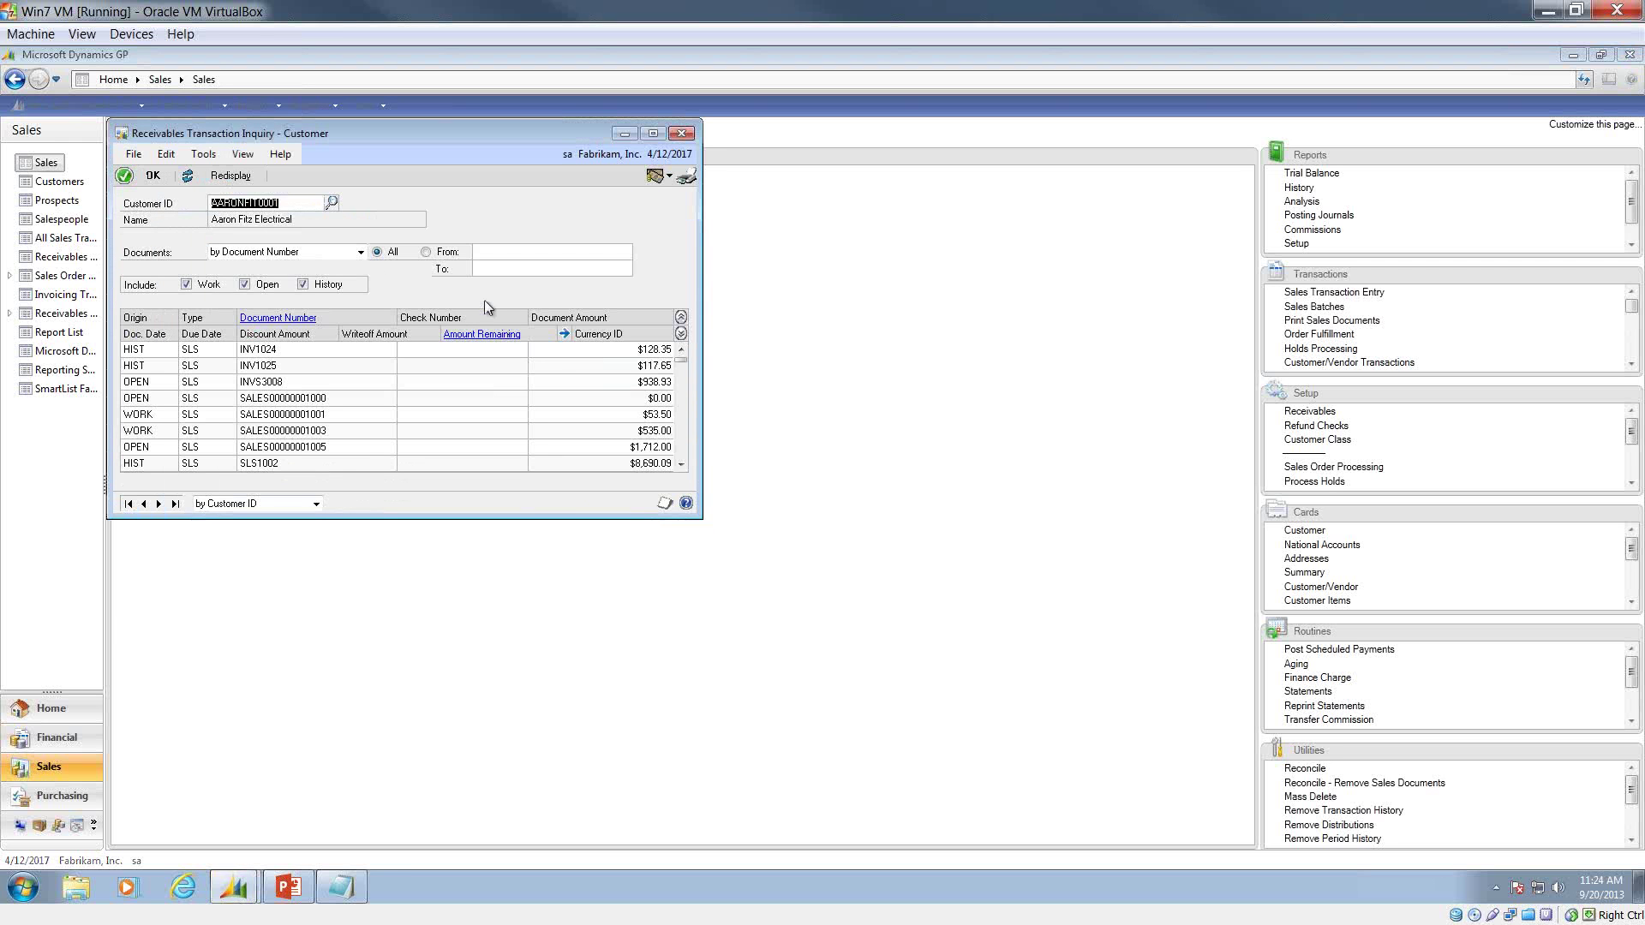
left_click(235, 255)
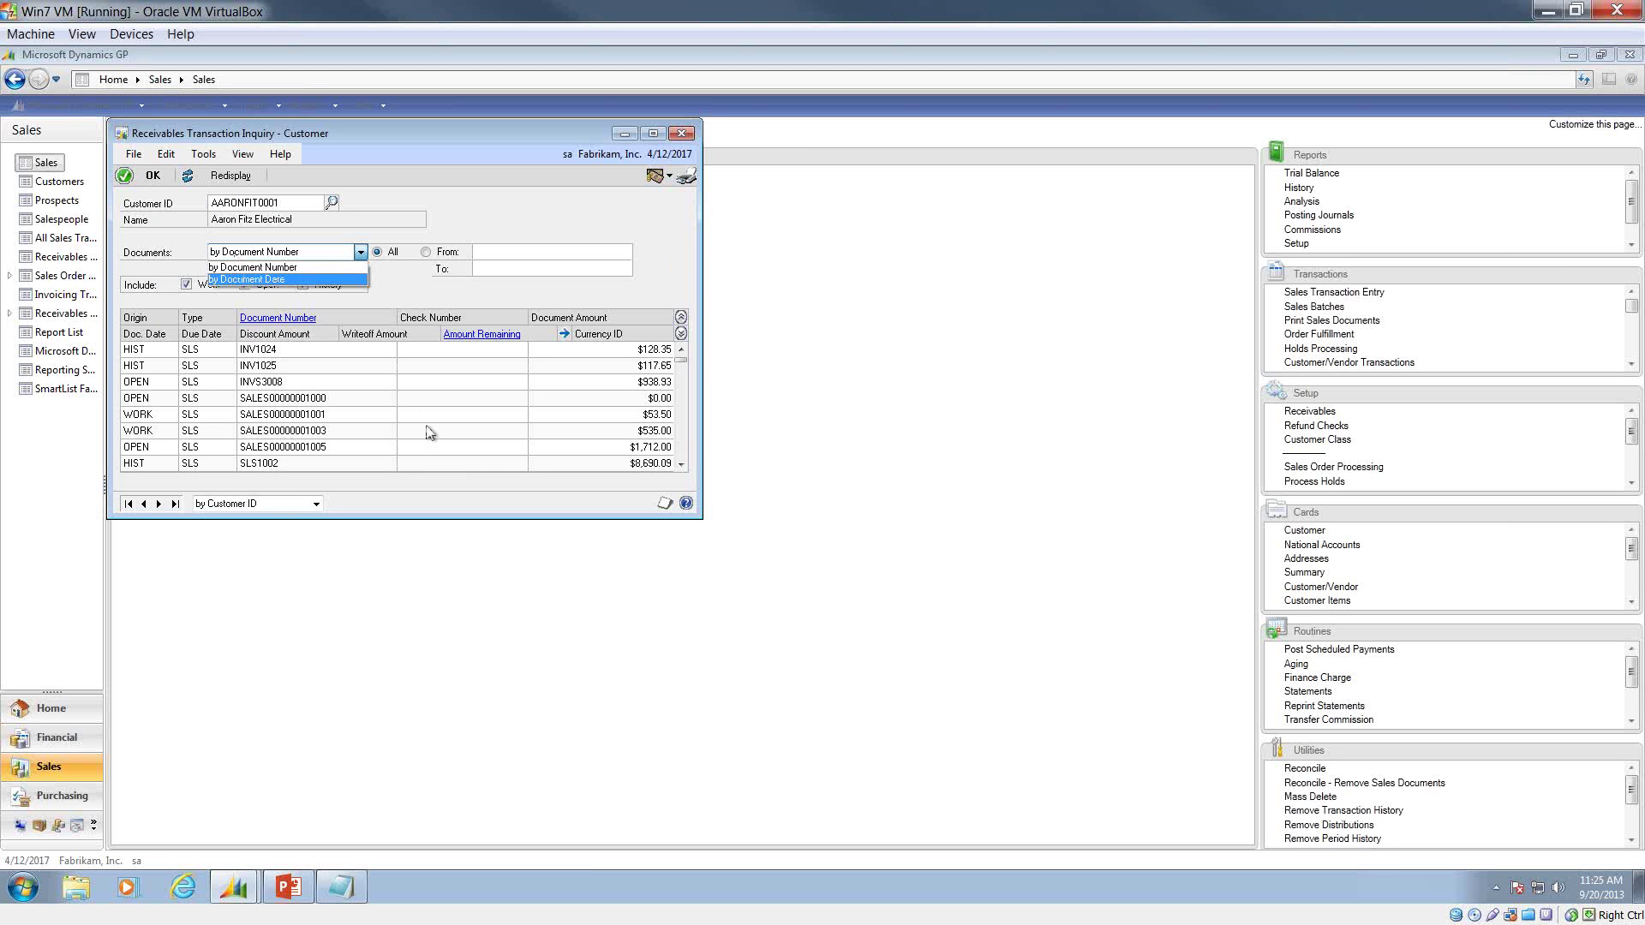
left_click(410, 286)
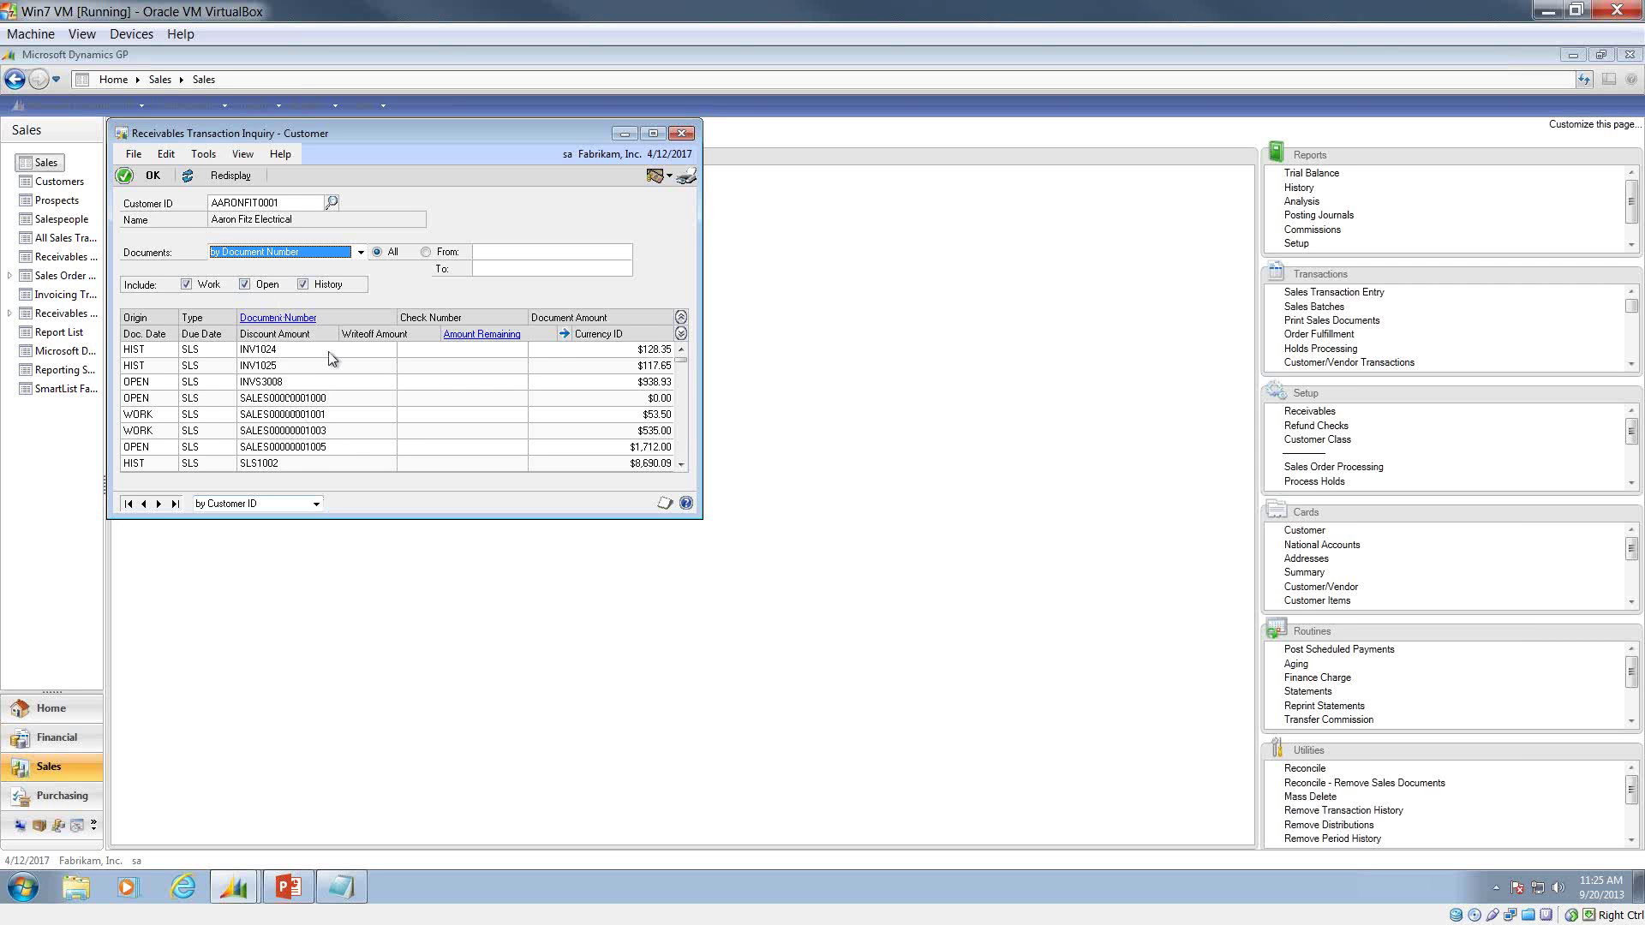
Examine the transaction details of invoice INVS3008 and the credits applied to its amount.
left_click(297, 383)
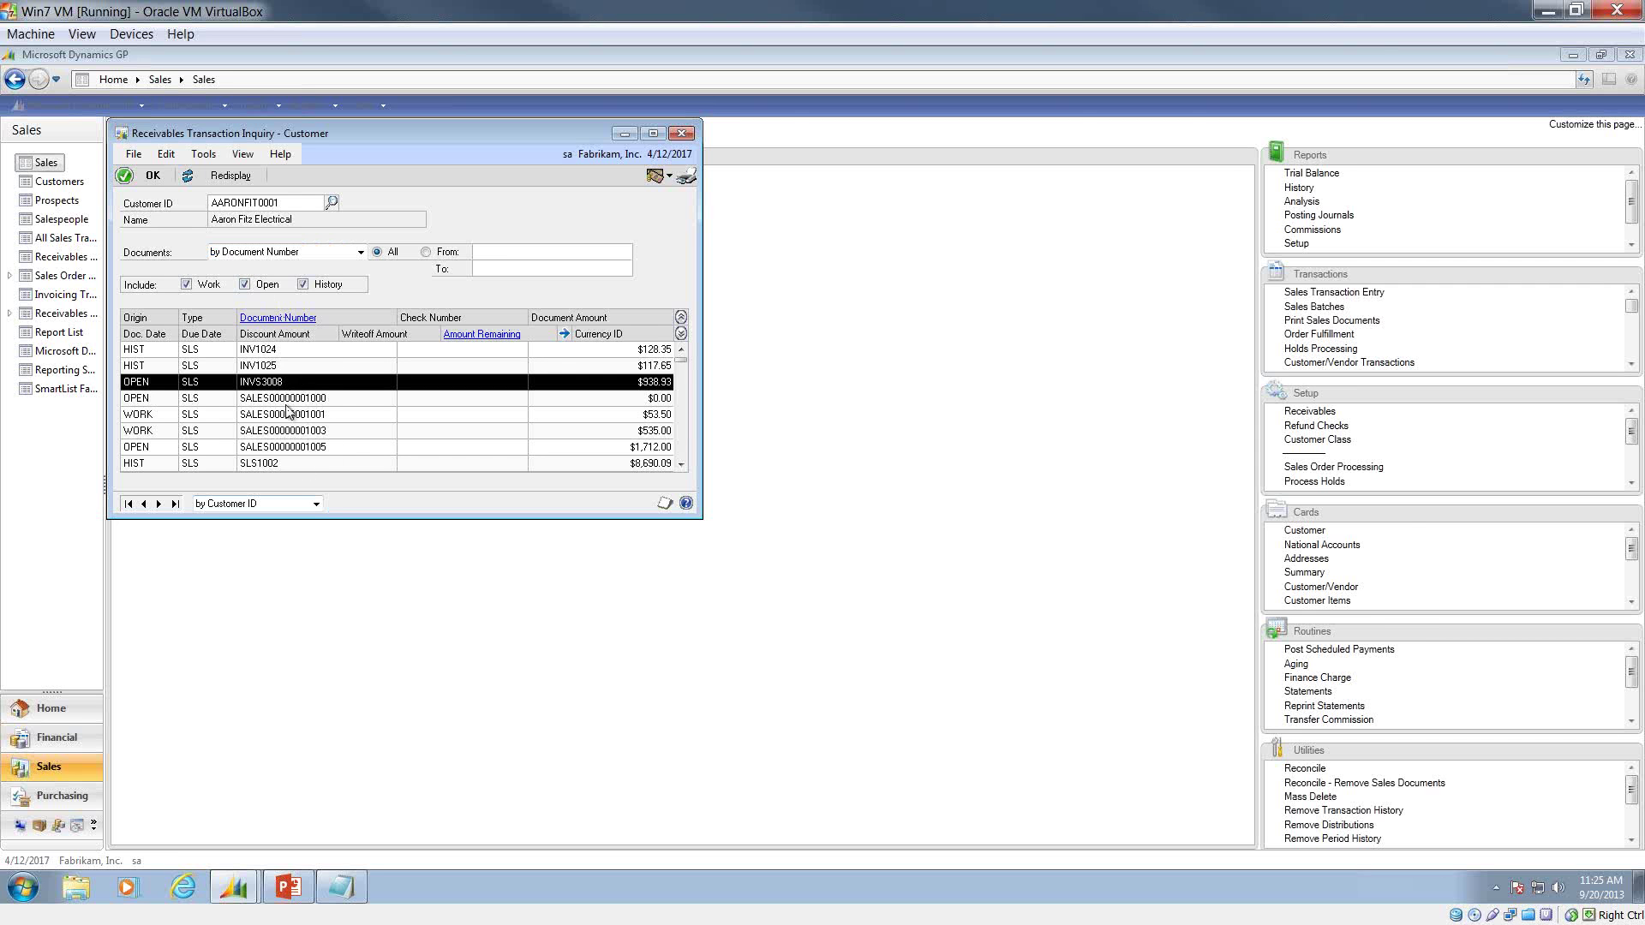
left_click(291, 319)
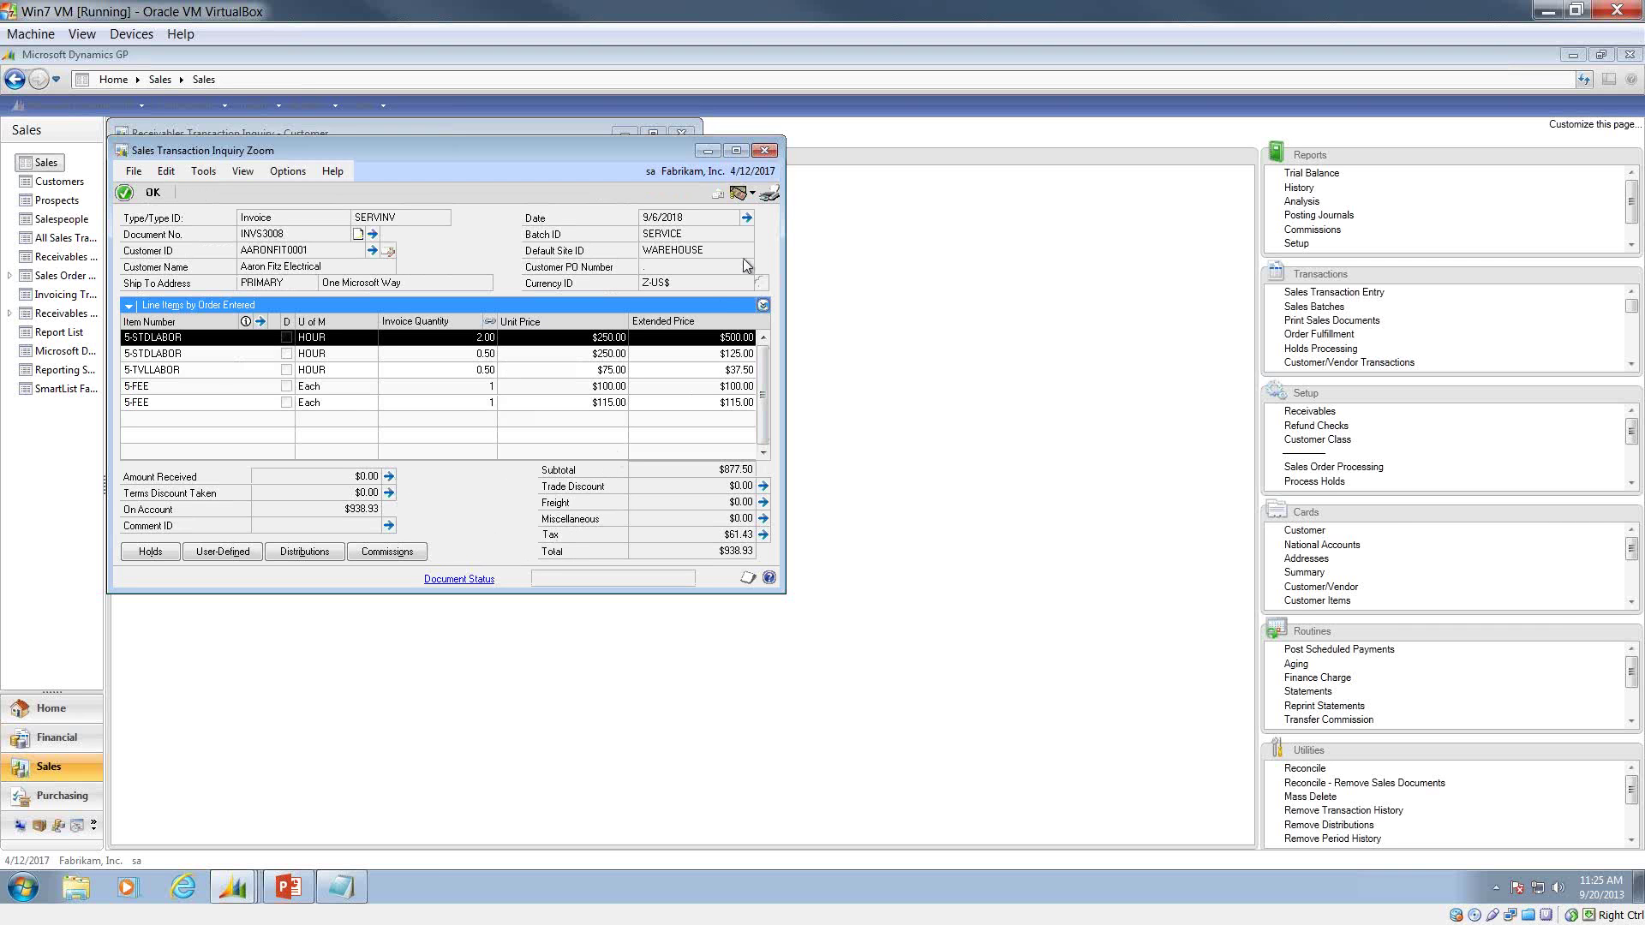
left_click(765, 157)
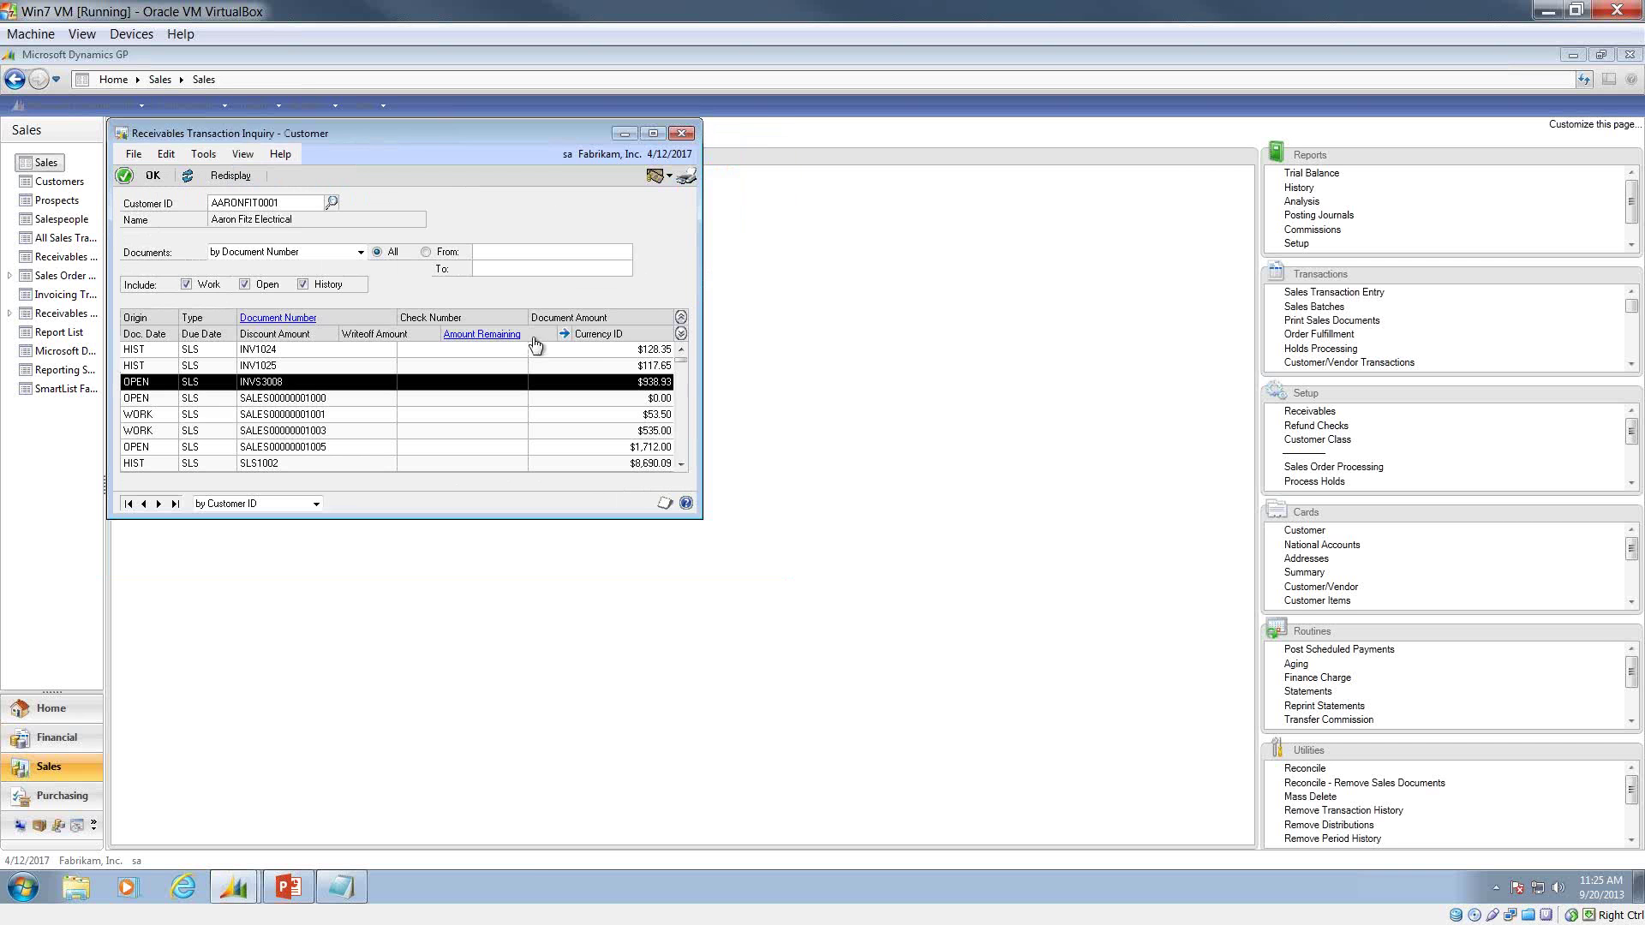
left_click(494, 341)
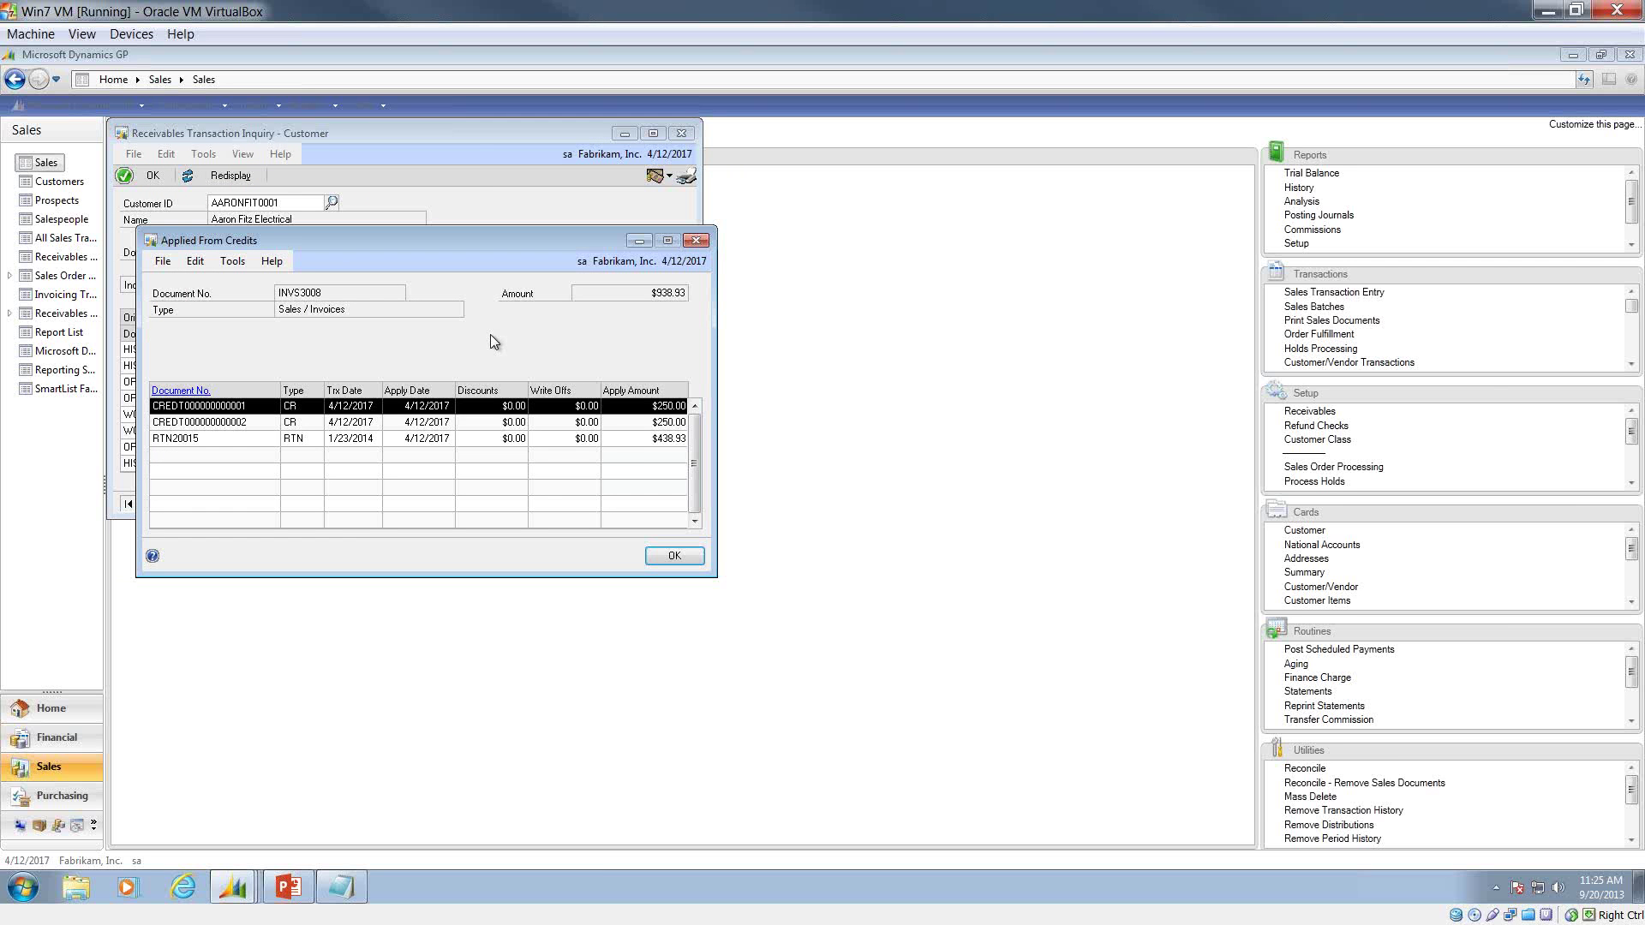
left_click(675, 555)
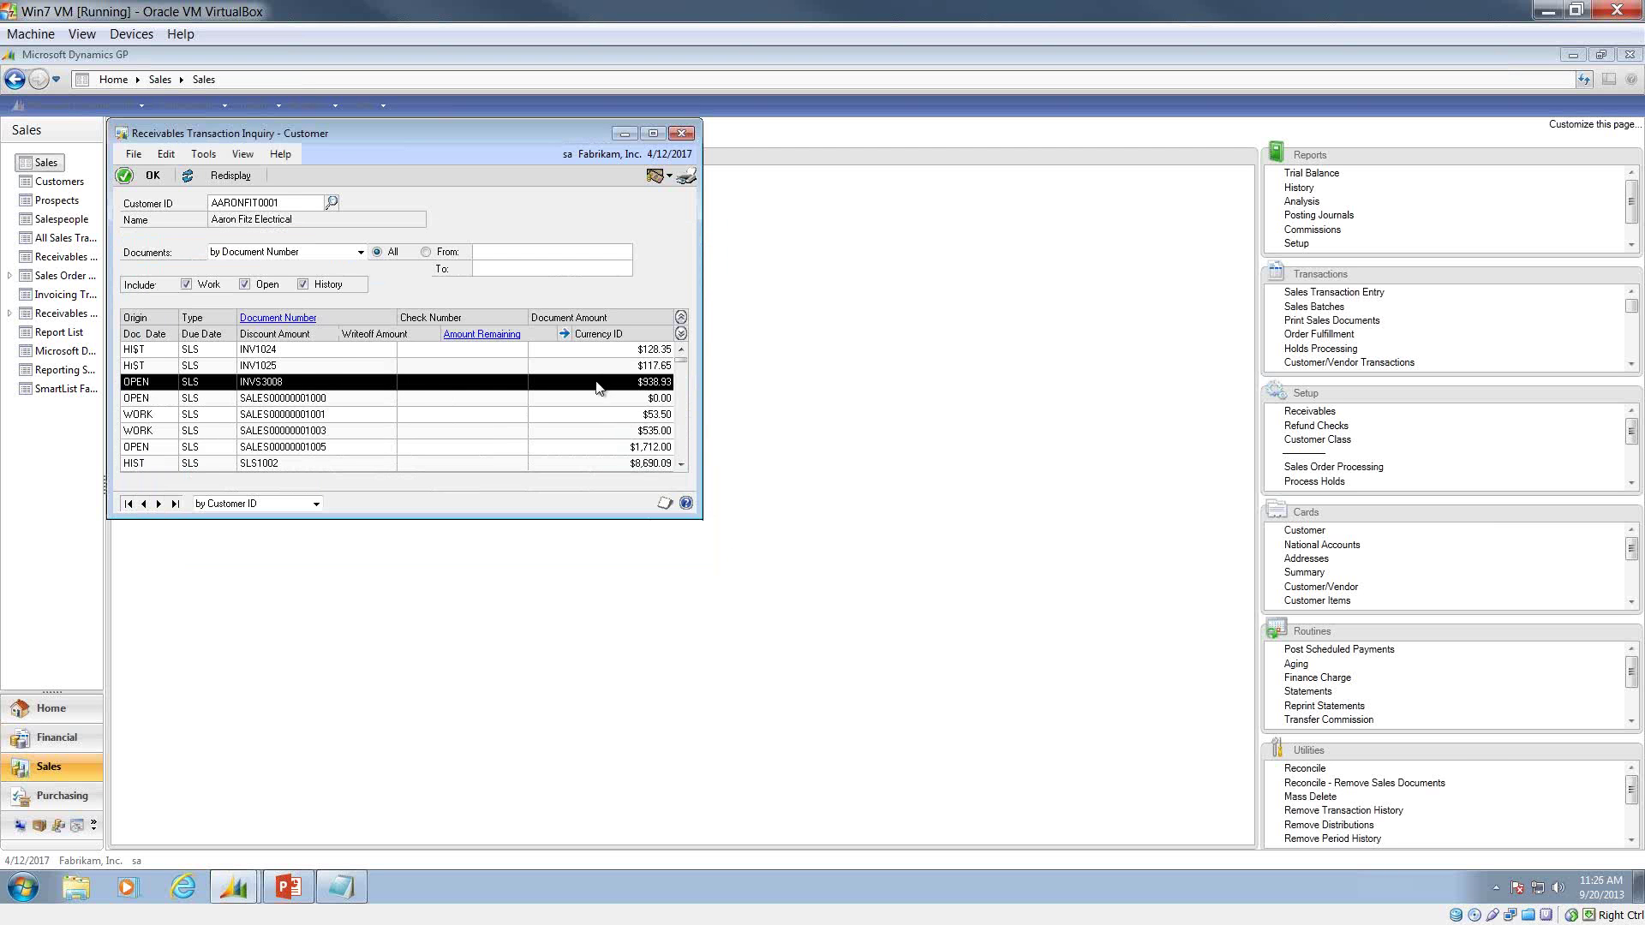
scroll(597, 391, "down", 2)
scroll(597, 391, "down", 5)
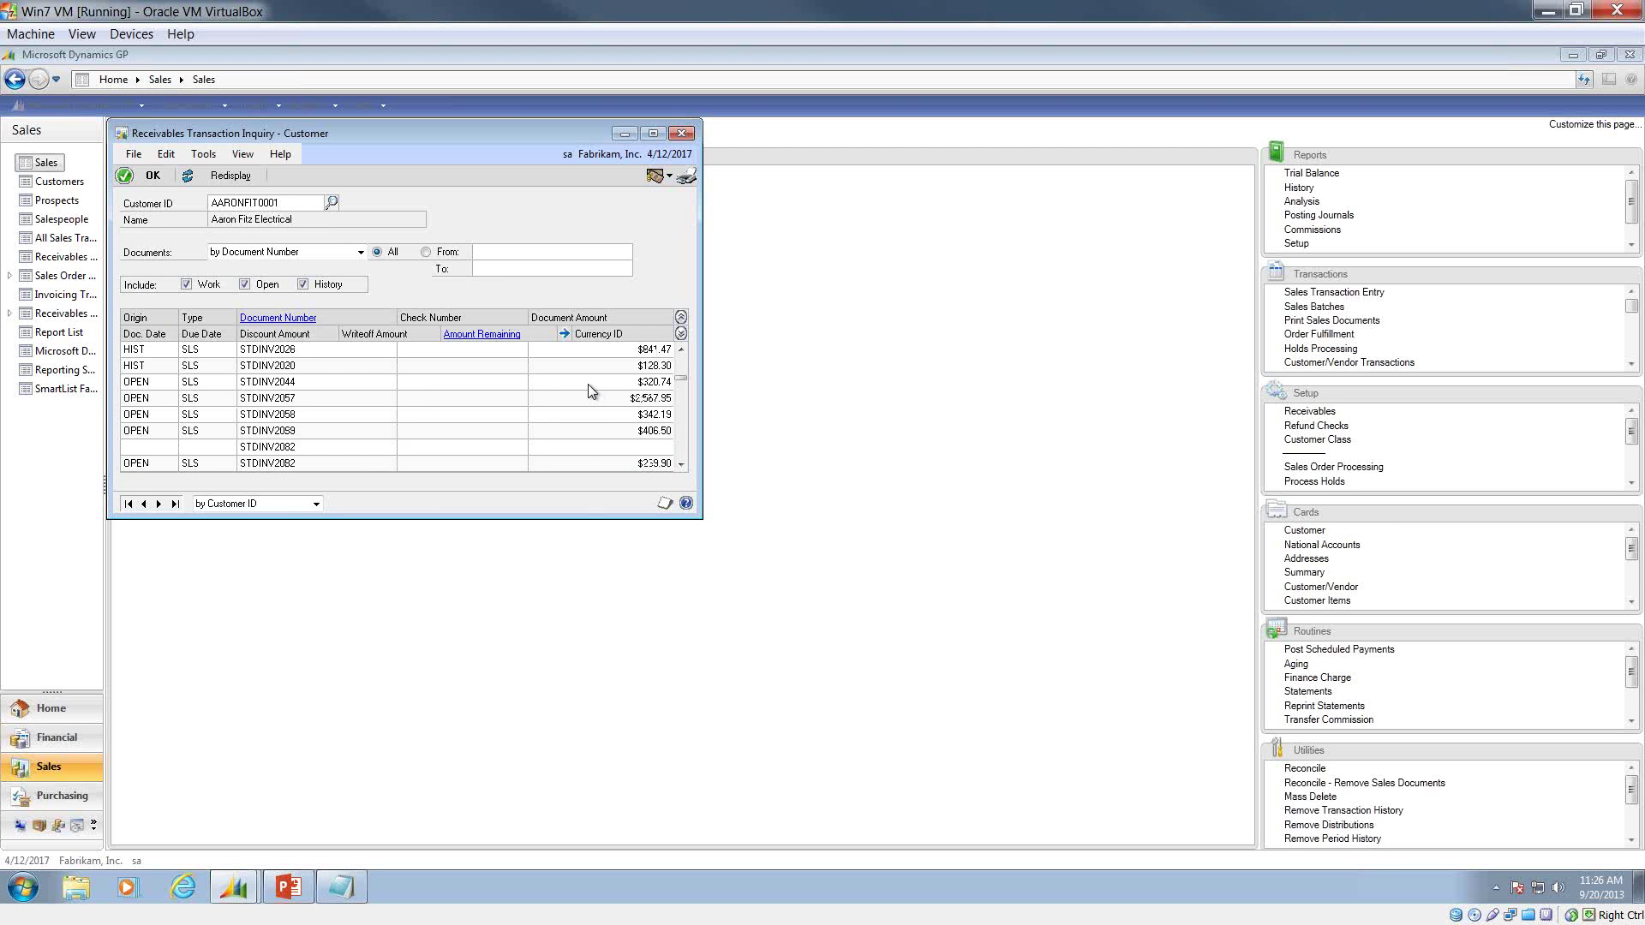
scroll(588, 385, "down", 4)
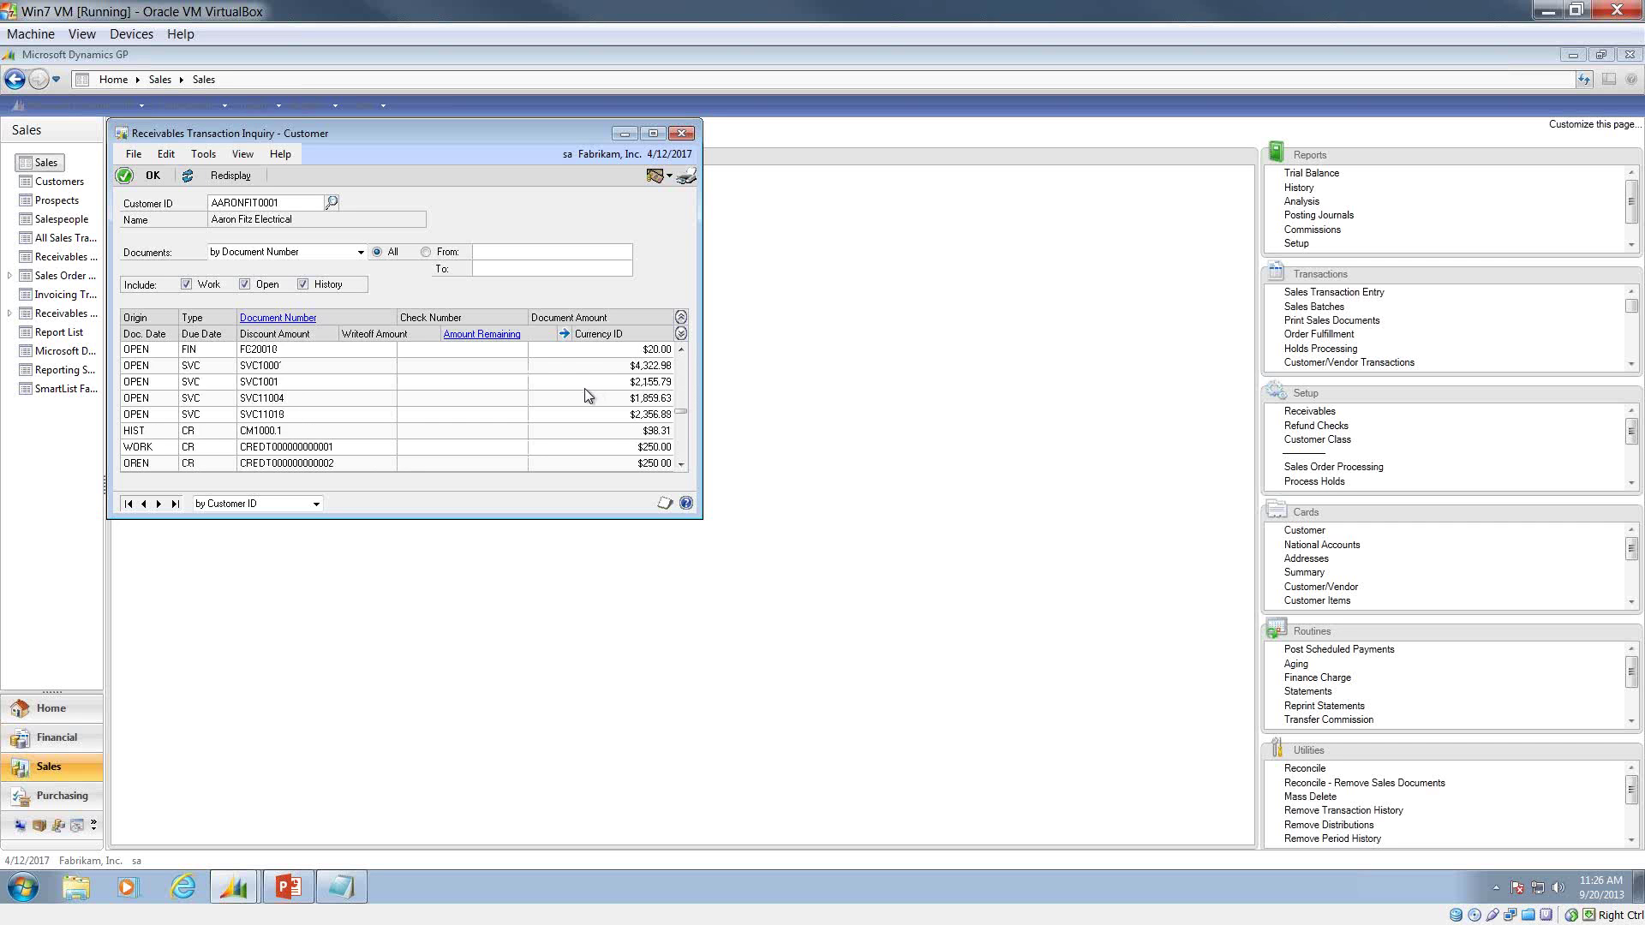
left_click(369, 463)
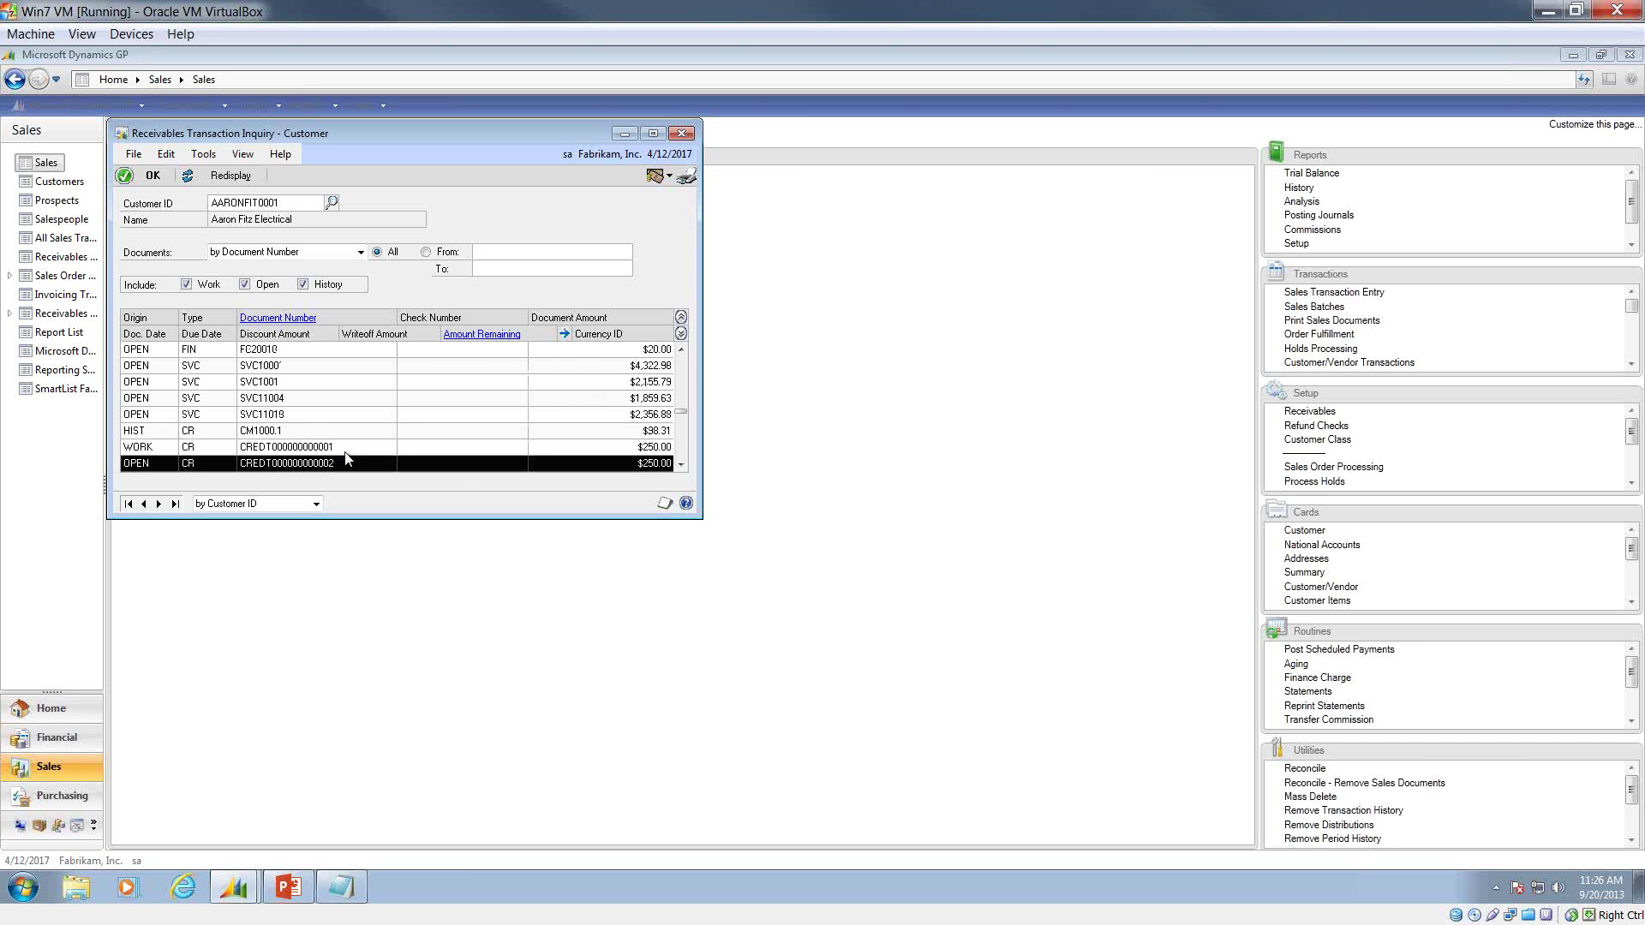
left_click(499, 336)
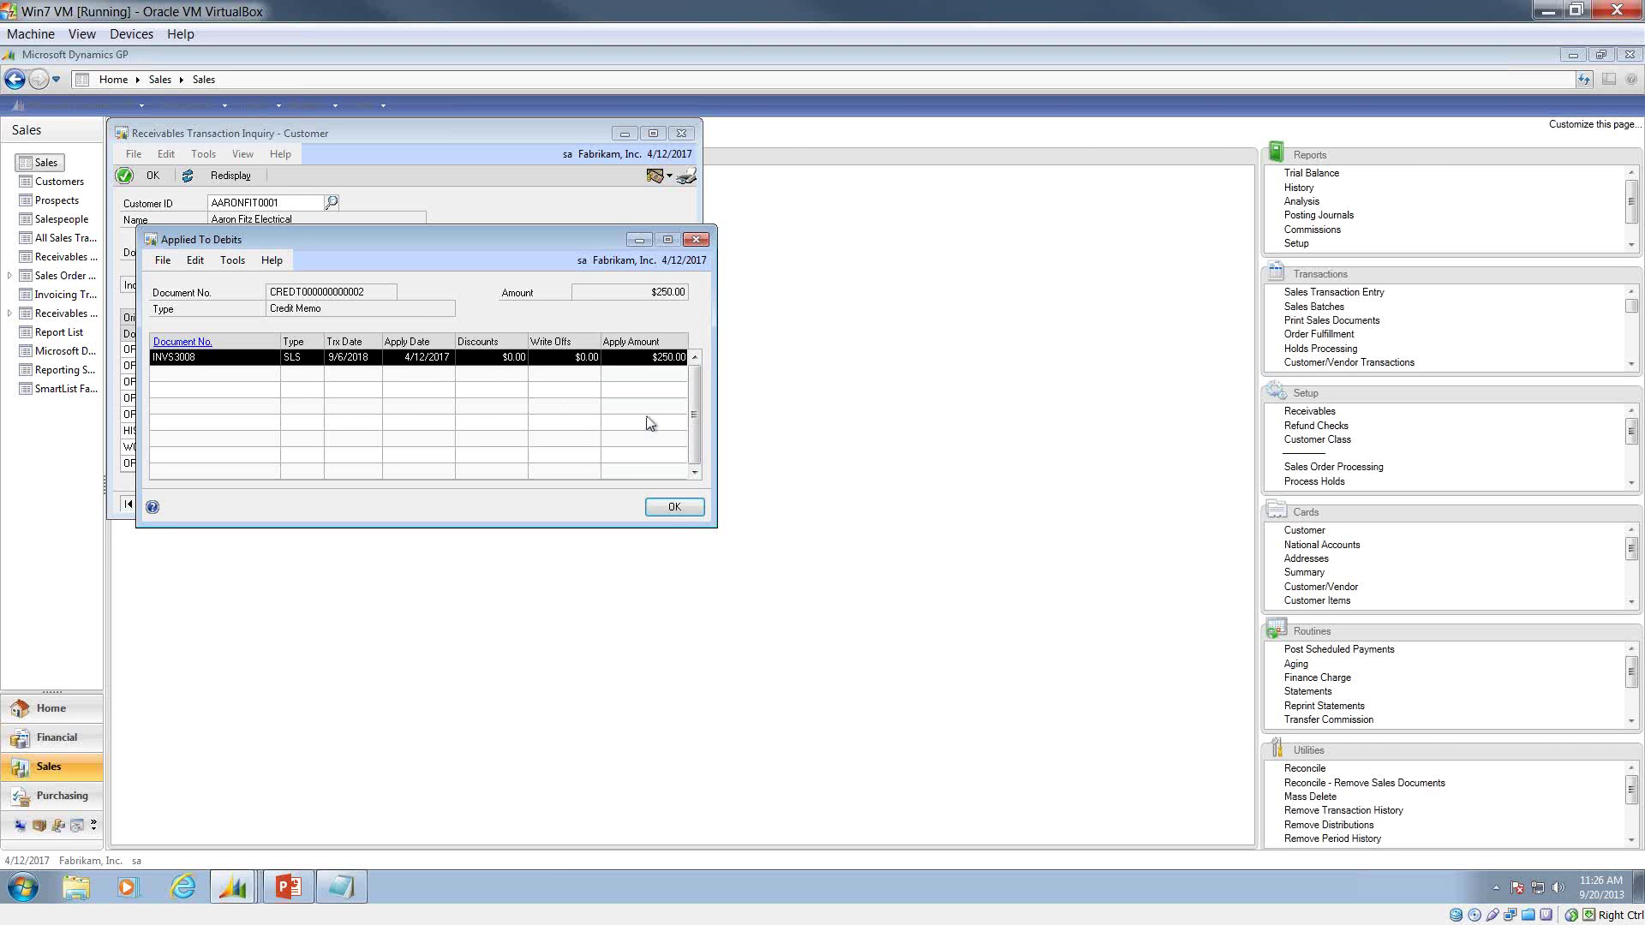
left_click(674, 507)
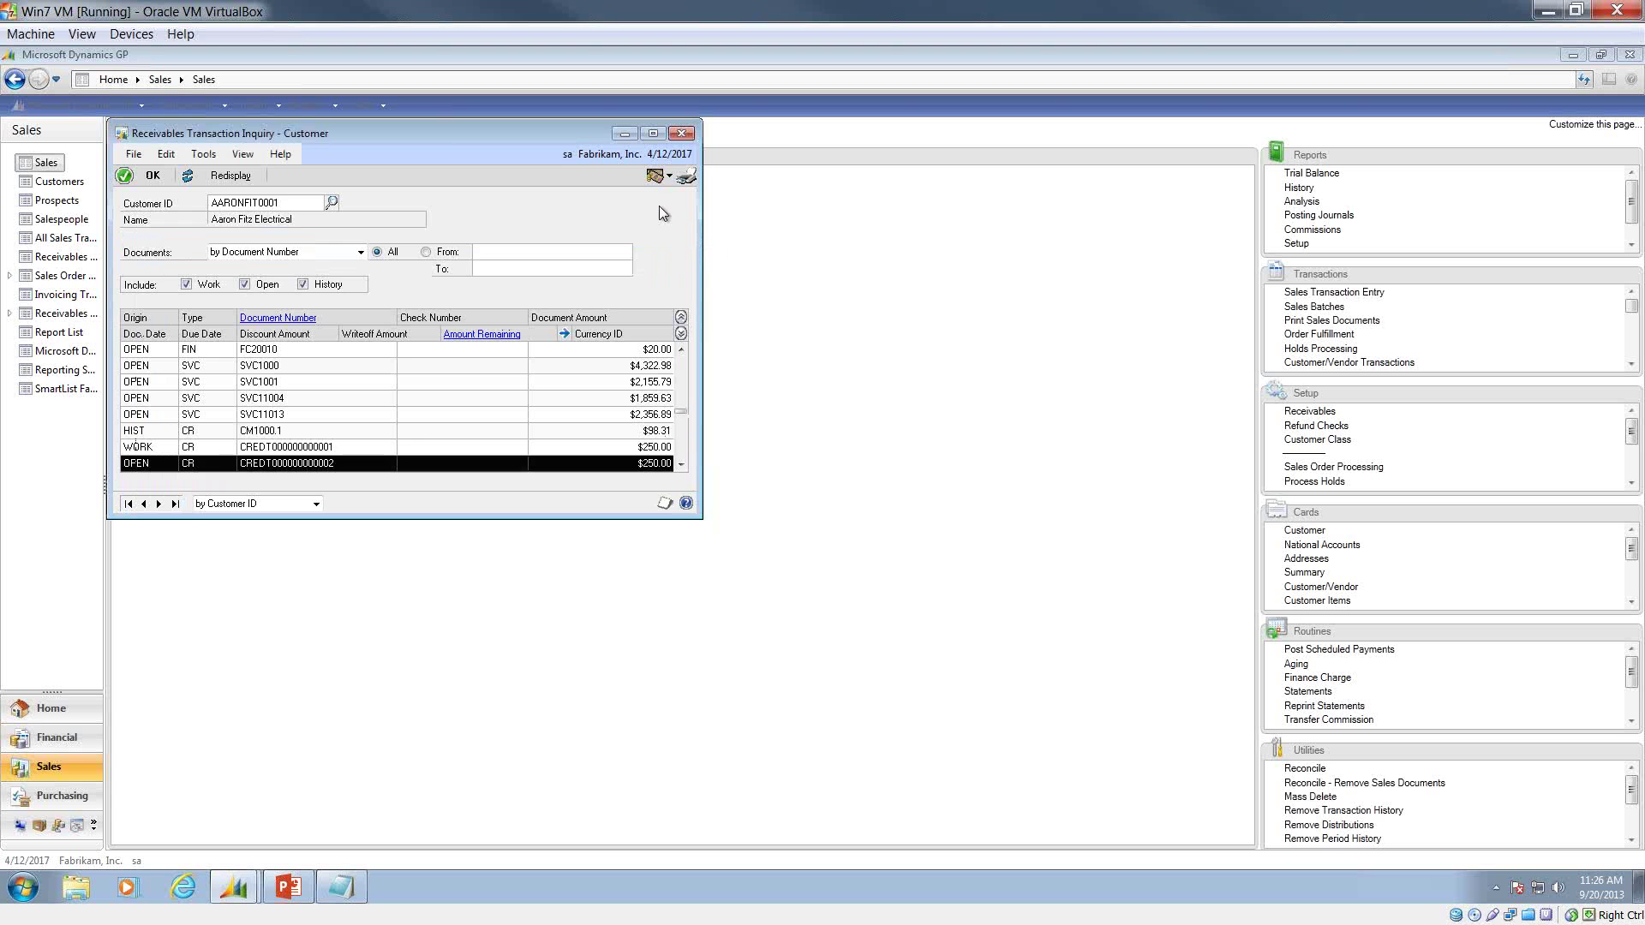
left_click(681, 134)
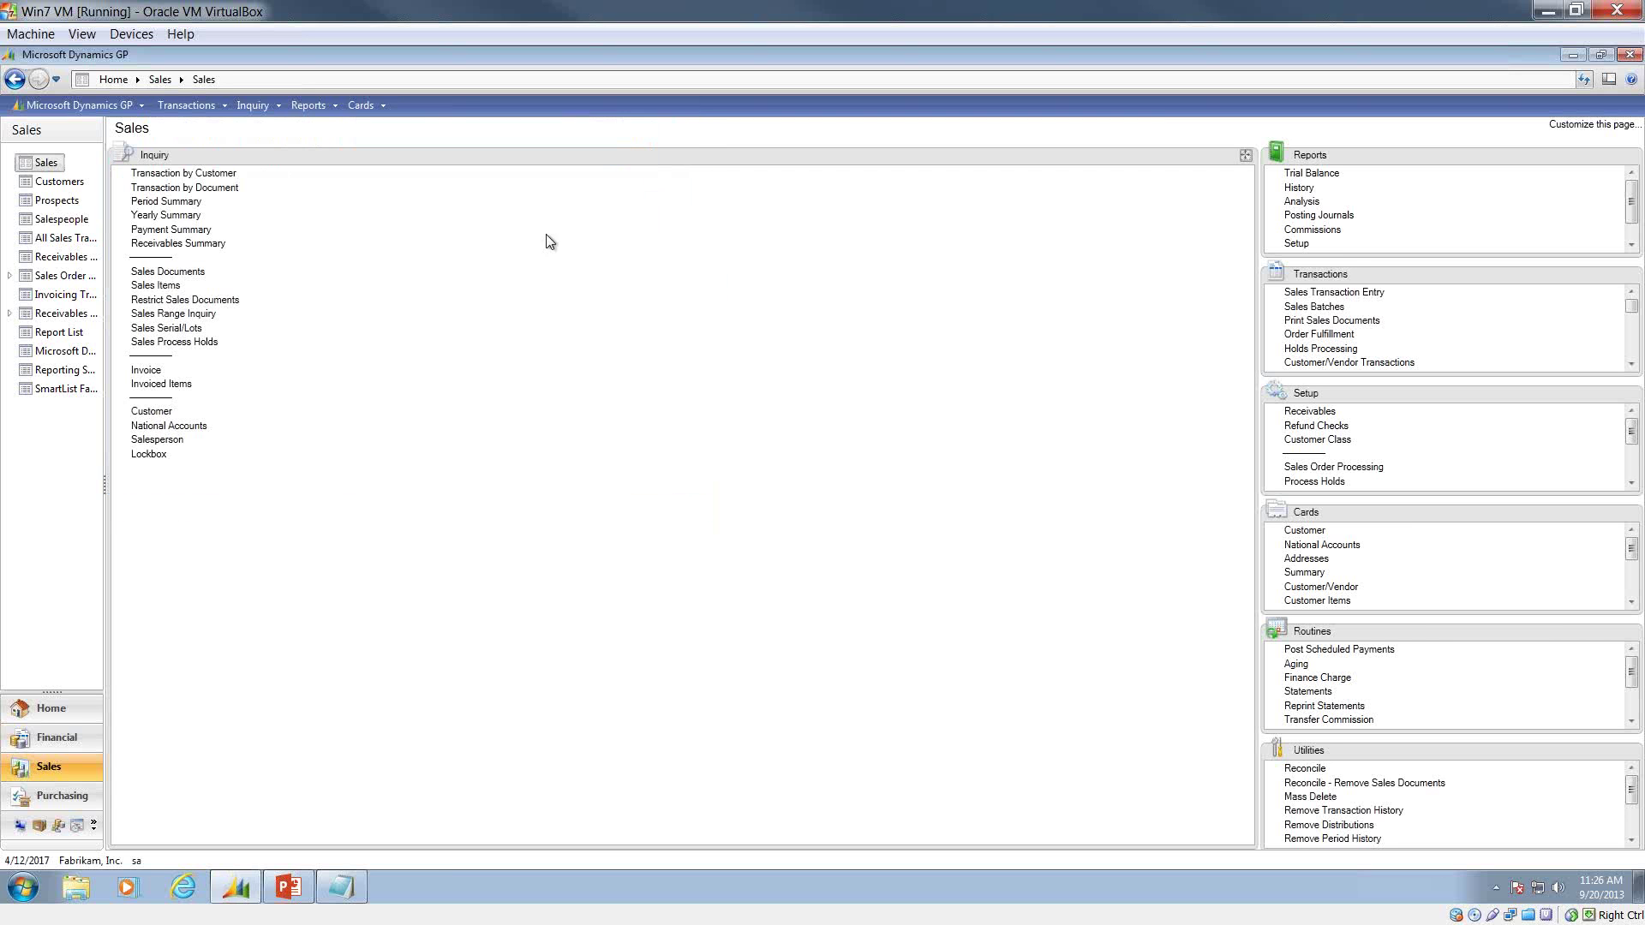
Open the receivables Transaction by Document inquiry, check its document sort choices, and close it.
left_click(229, 199)
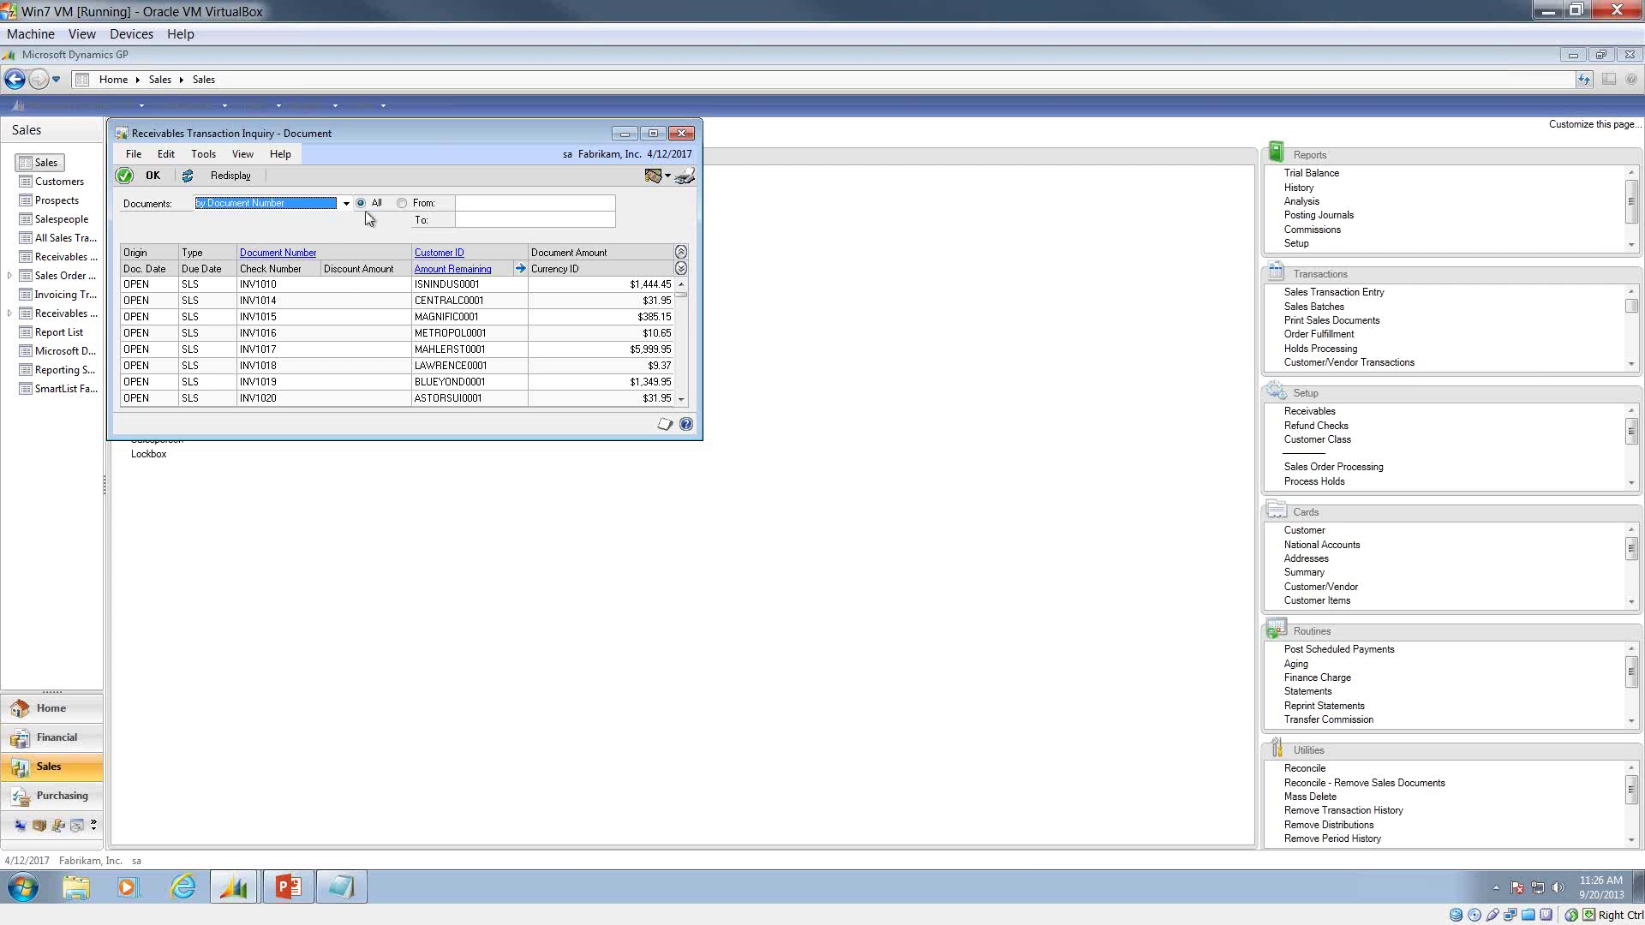
left_click(329, 206)
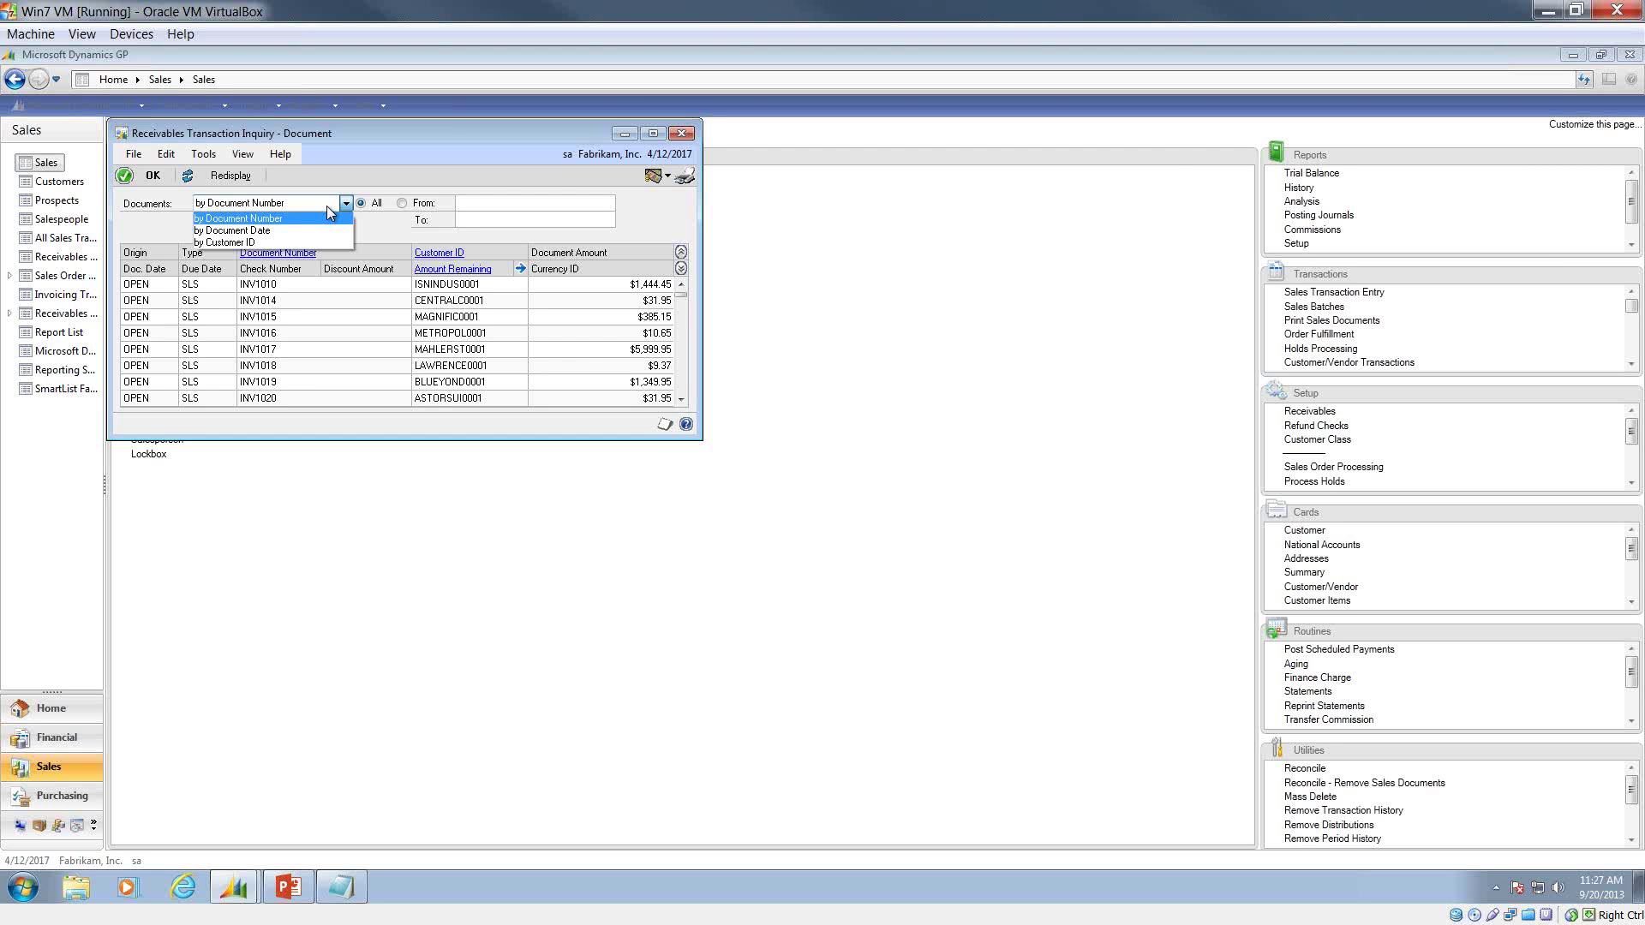
left_click(683, 135)
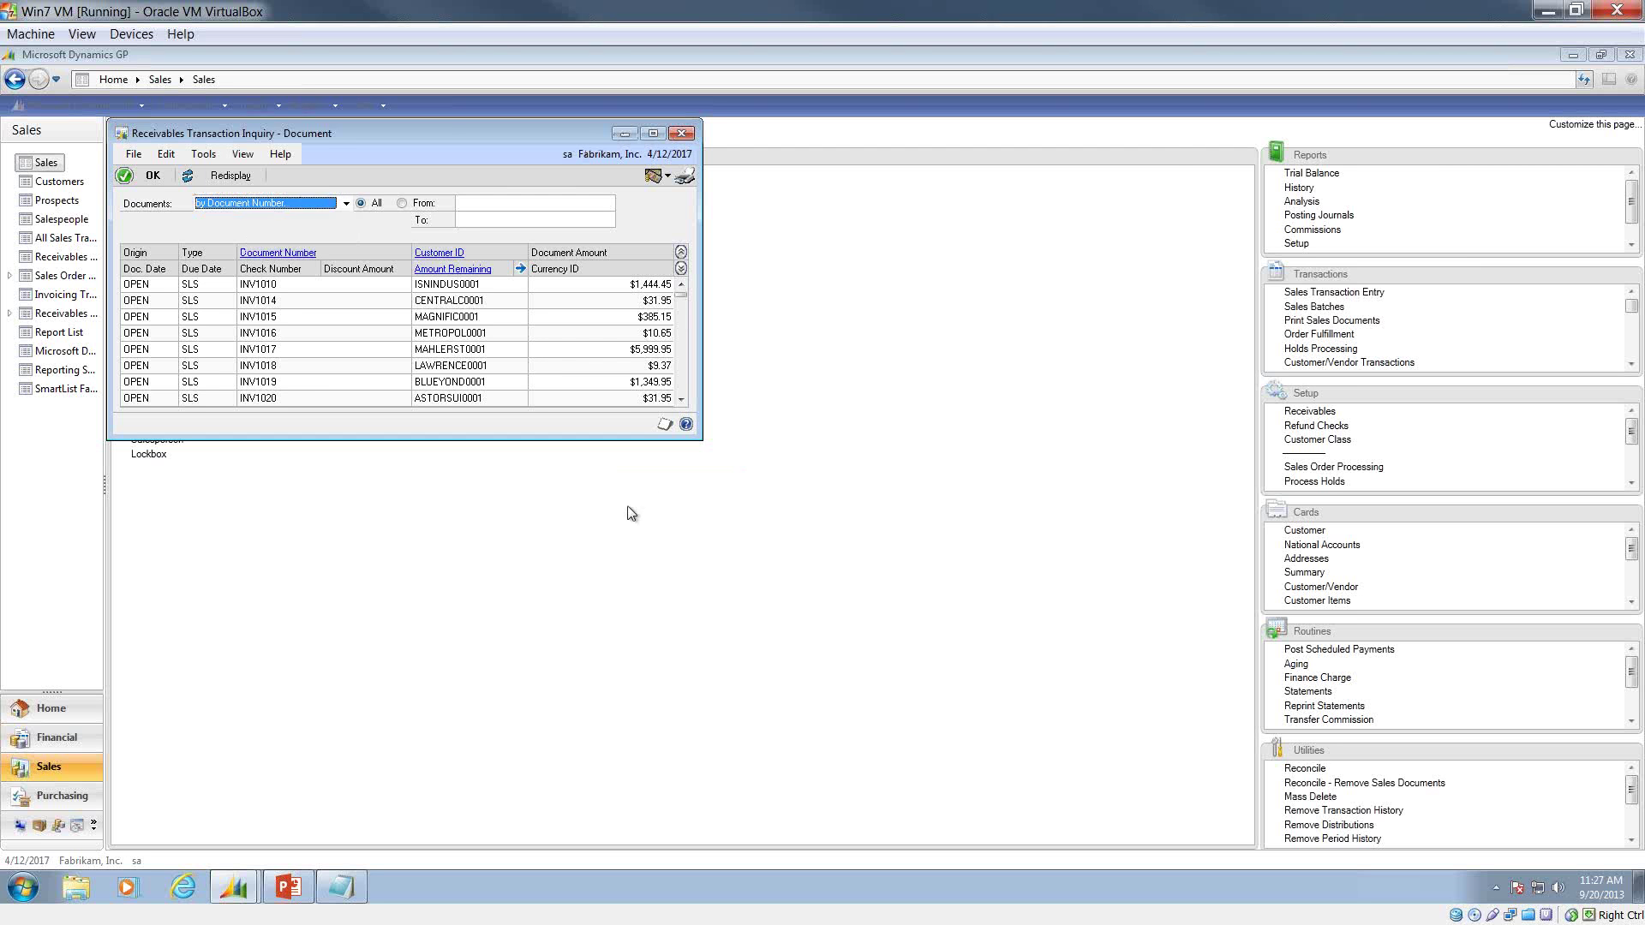
left_click(681, 134)
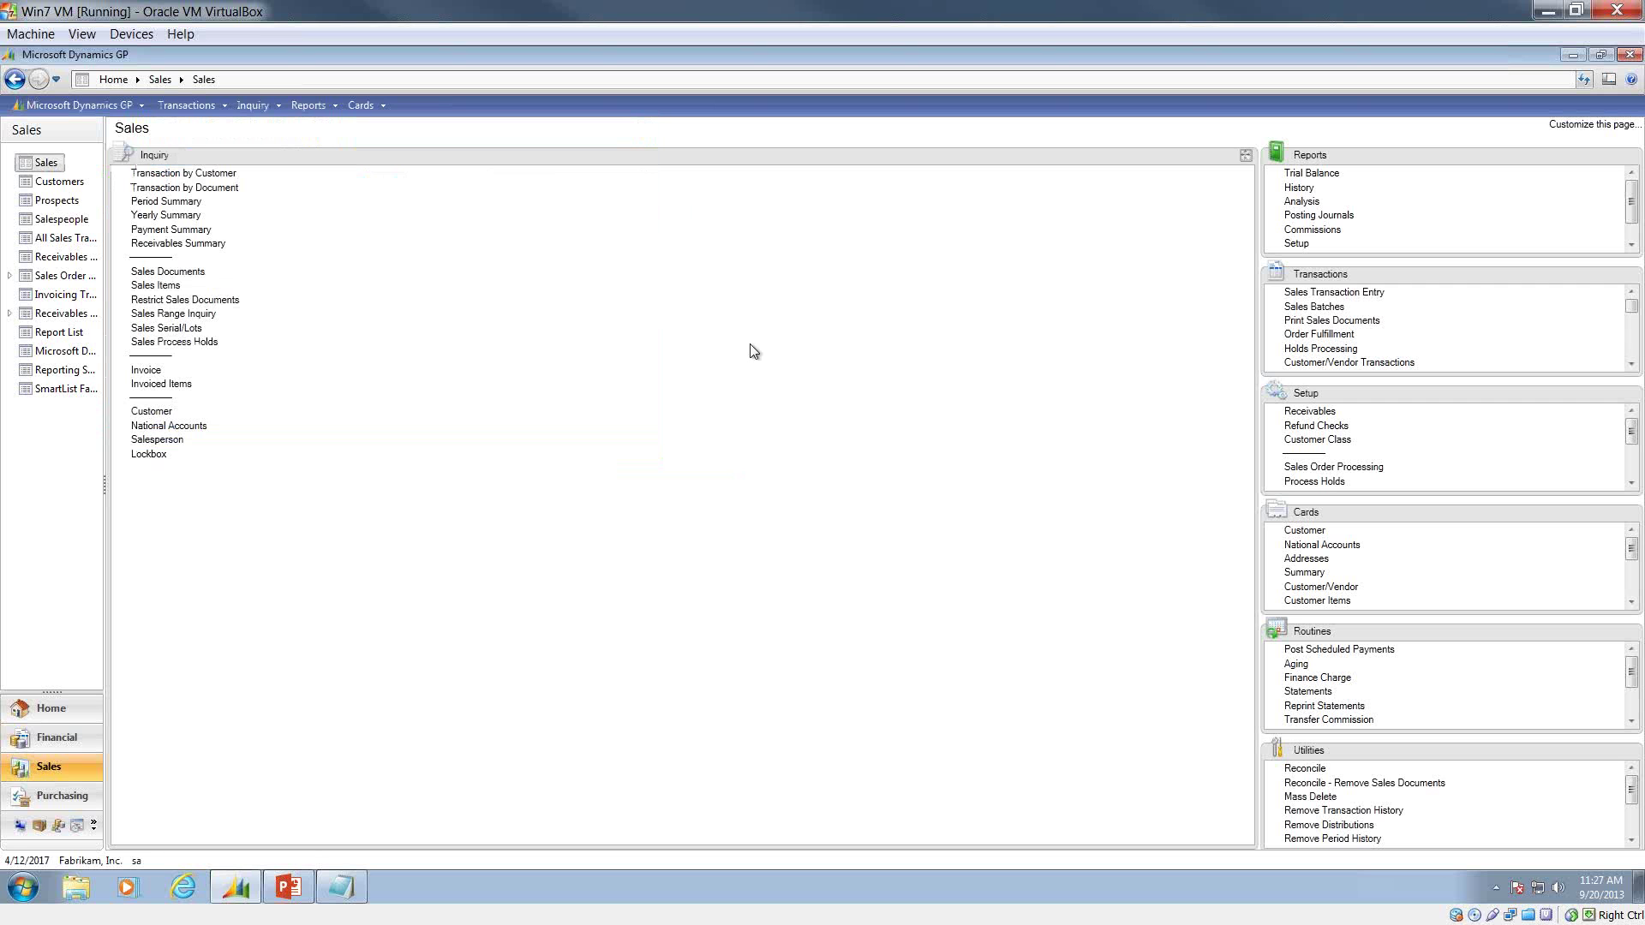
Open the demo option of the Aged Trial Balance w/ Options report for modification from the sales Trial Balance reports.
left_click(1245, 155)
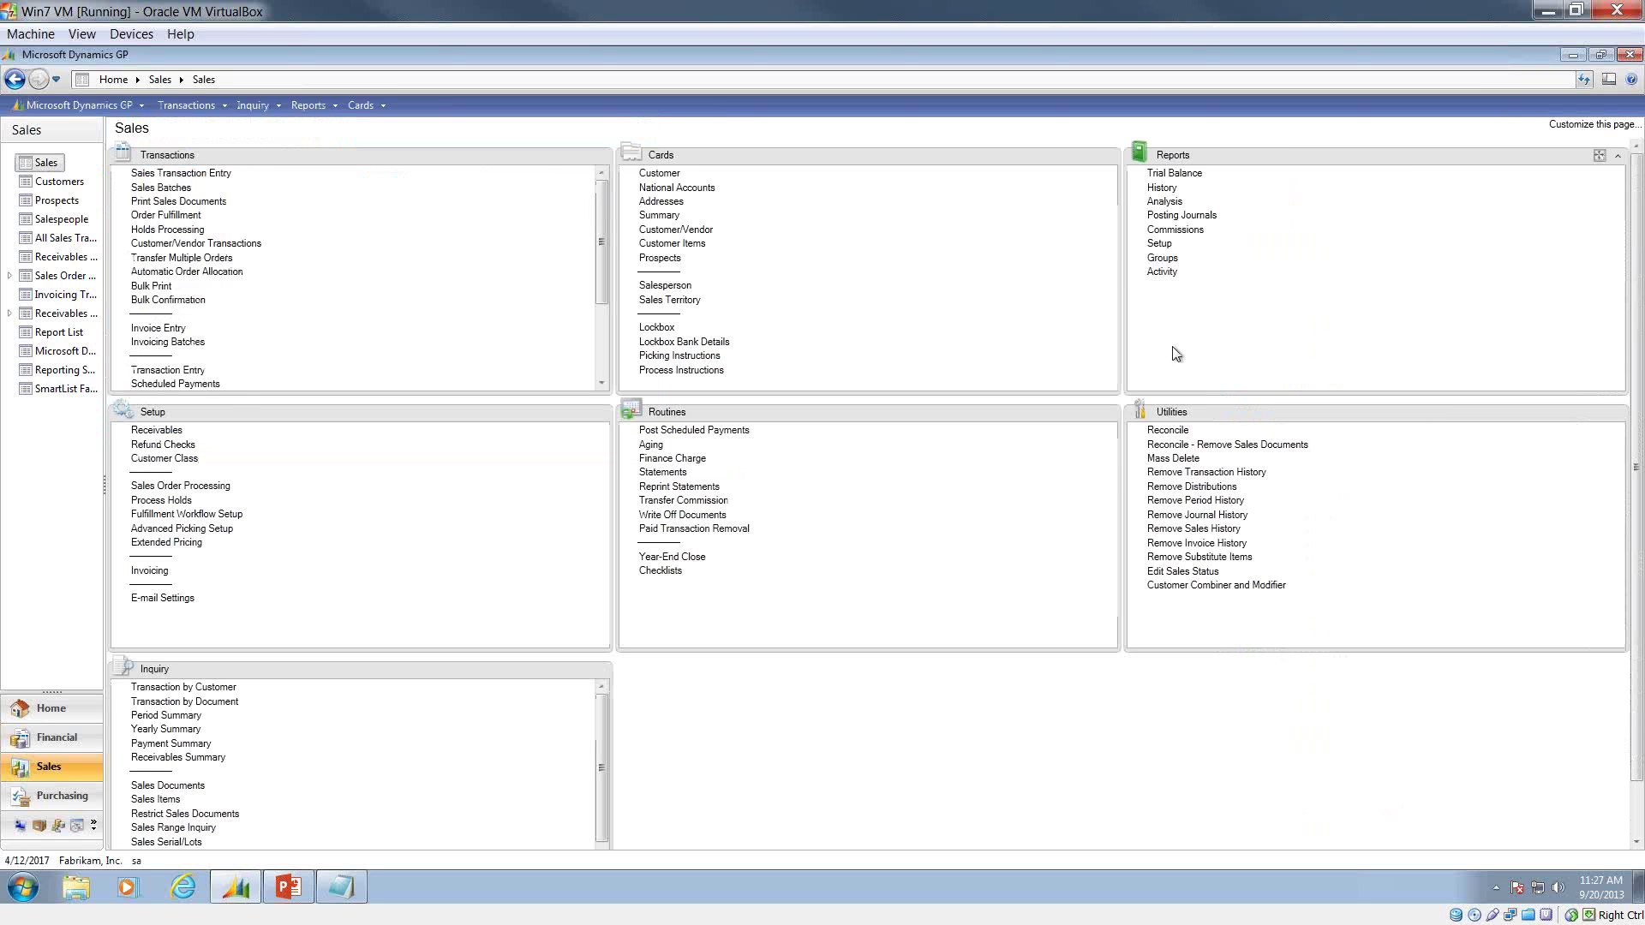
left_click(1599, 155)
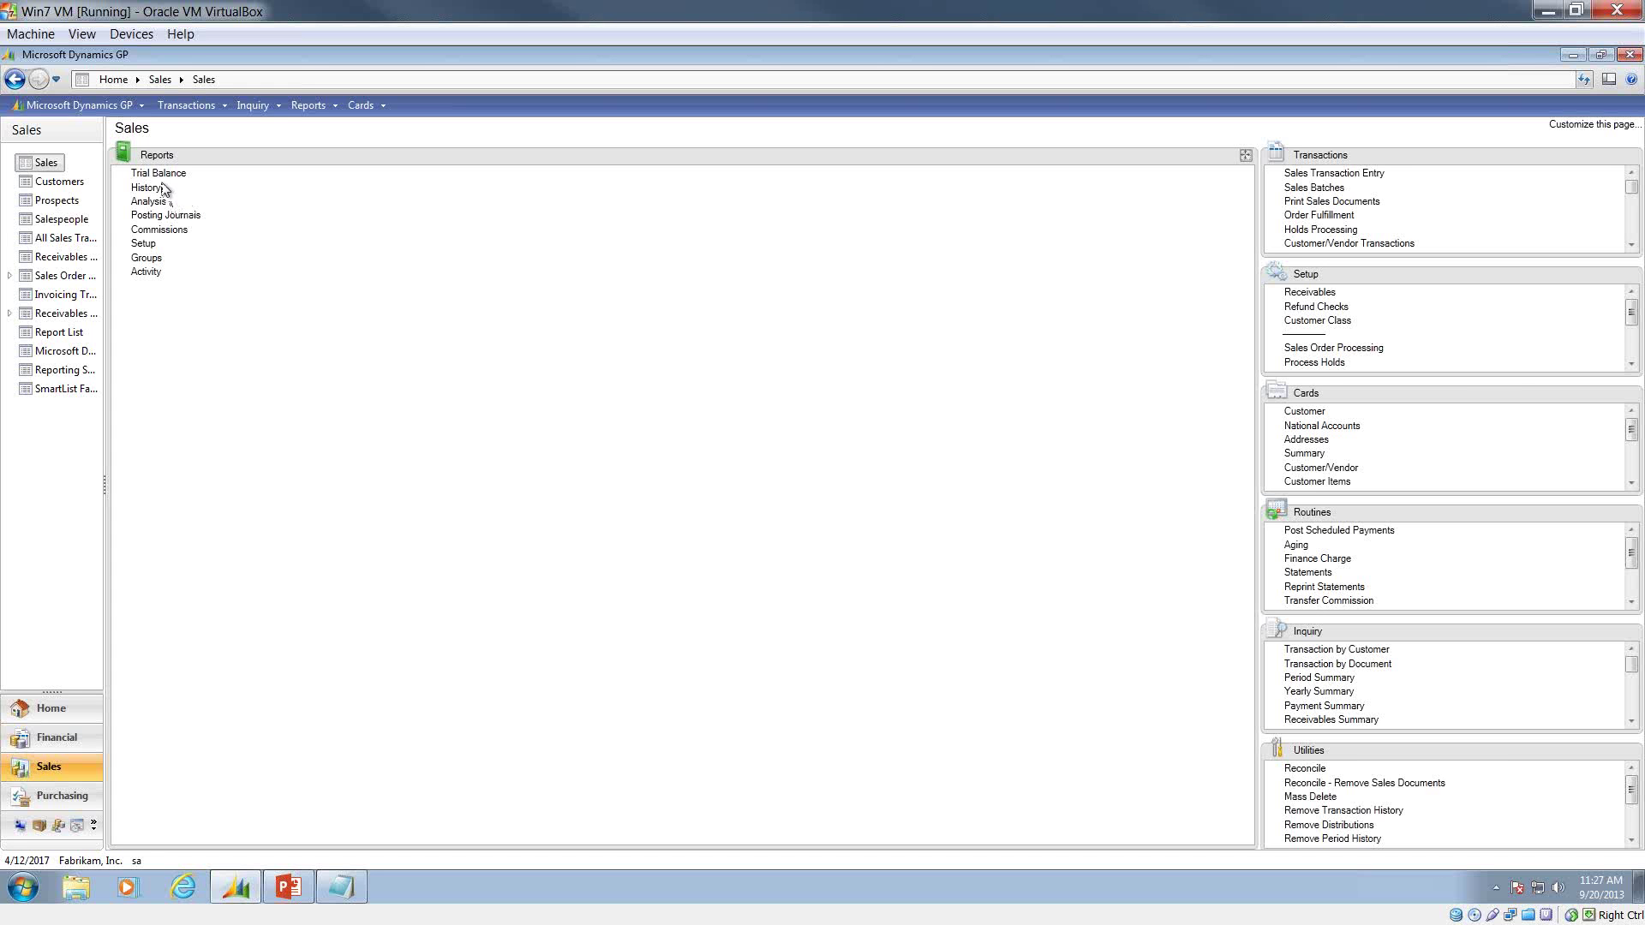
left_click(162, 175)
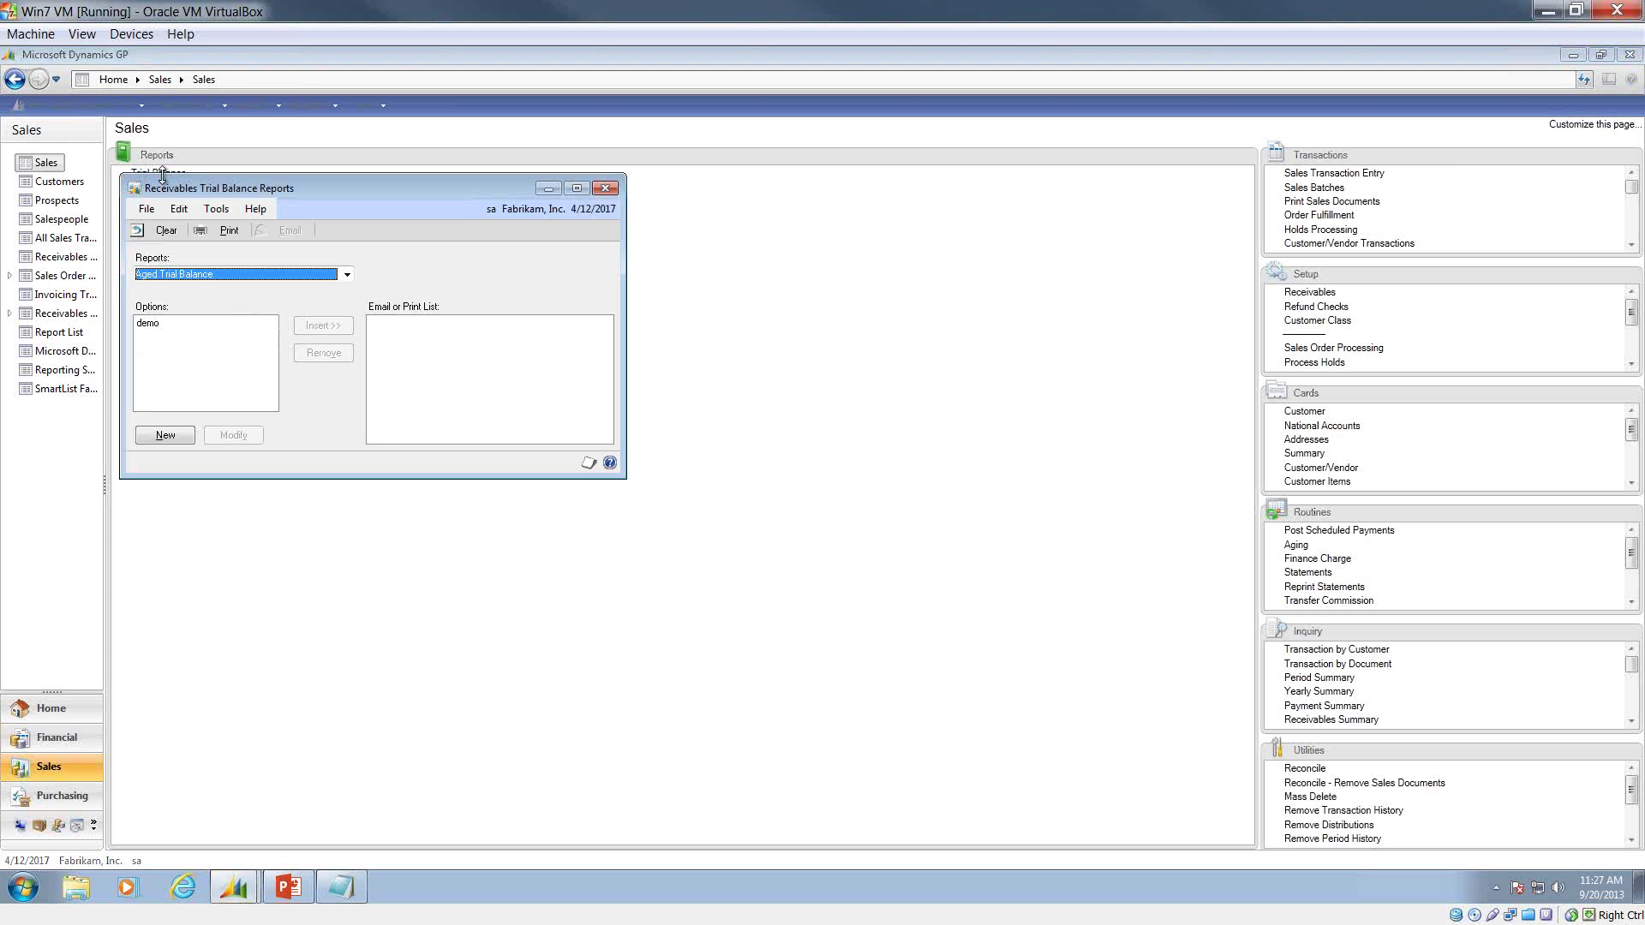
left_click(277, 272)
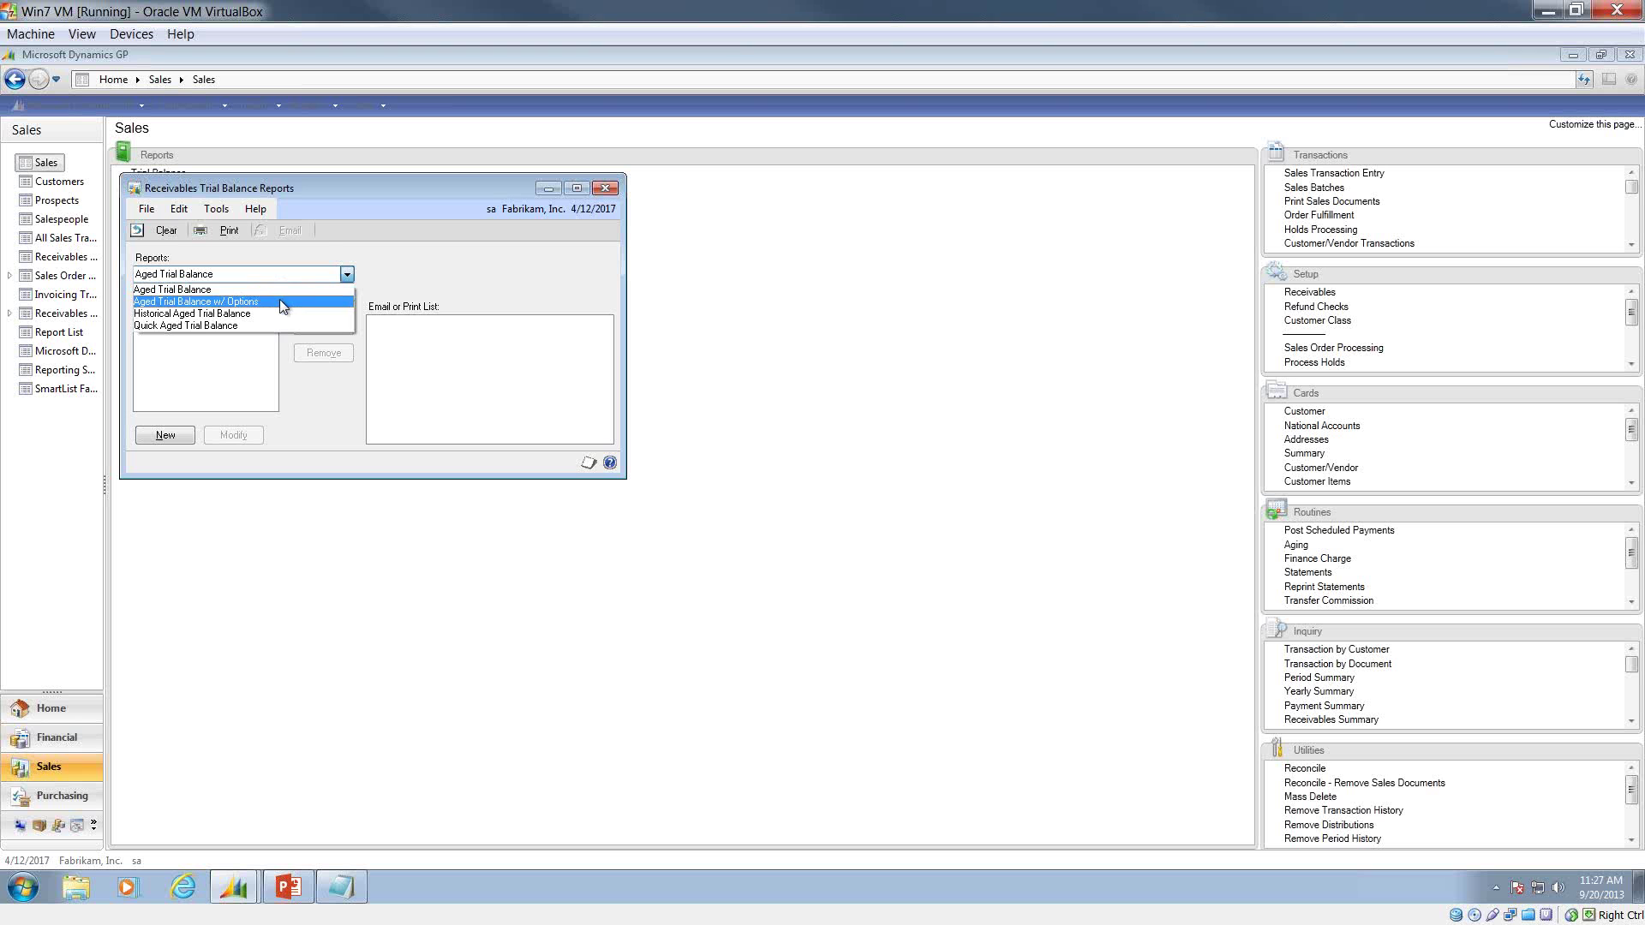
left_click(280, 302)
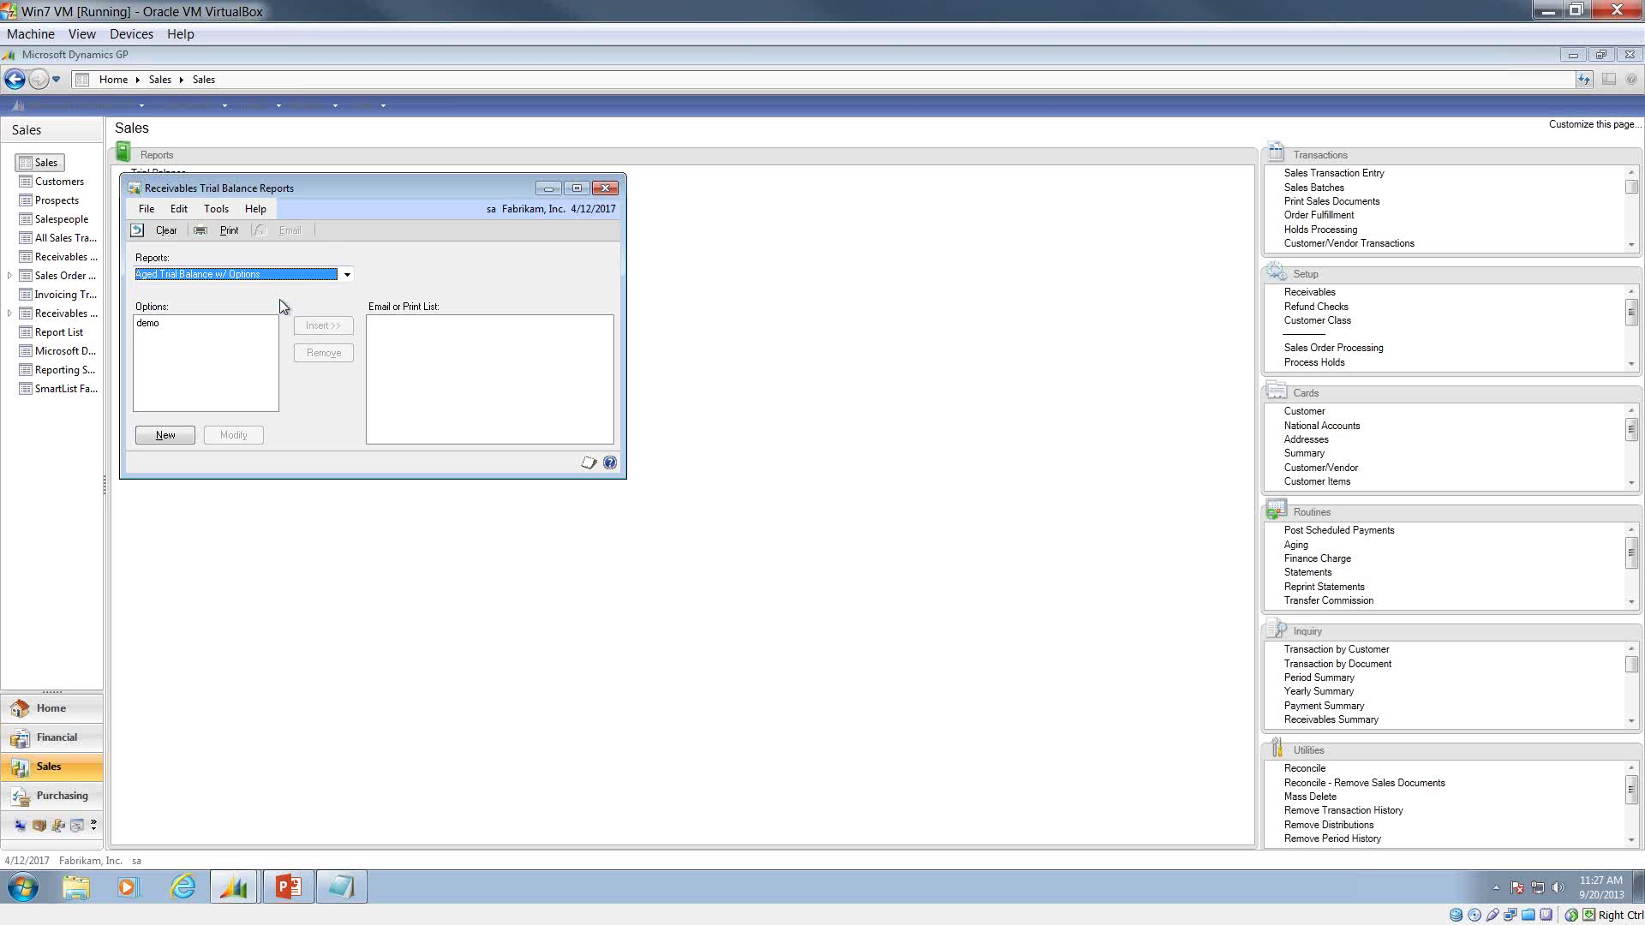
left_click(147, 324)
left_click(235, 433)
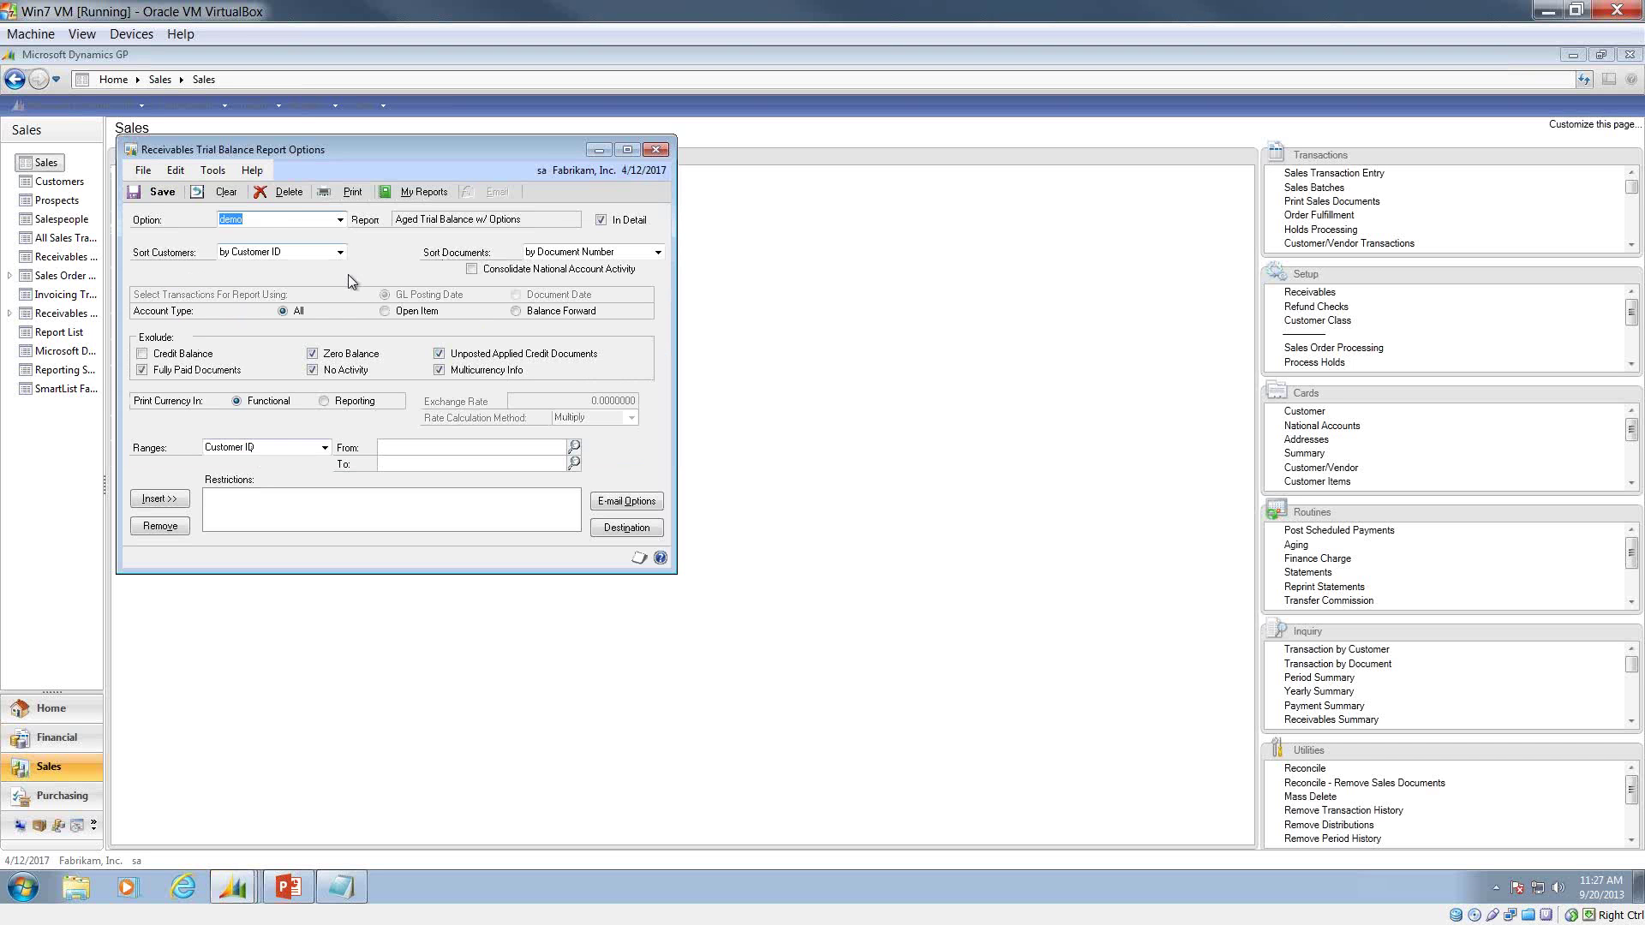
Check the document sort choices and try printing in Reporting currency, returning the print currency to Functional.
left_click(591, 253)
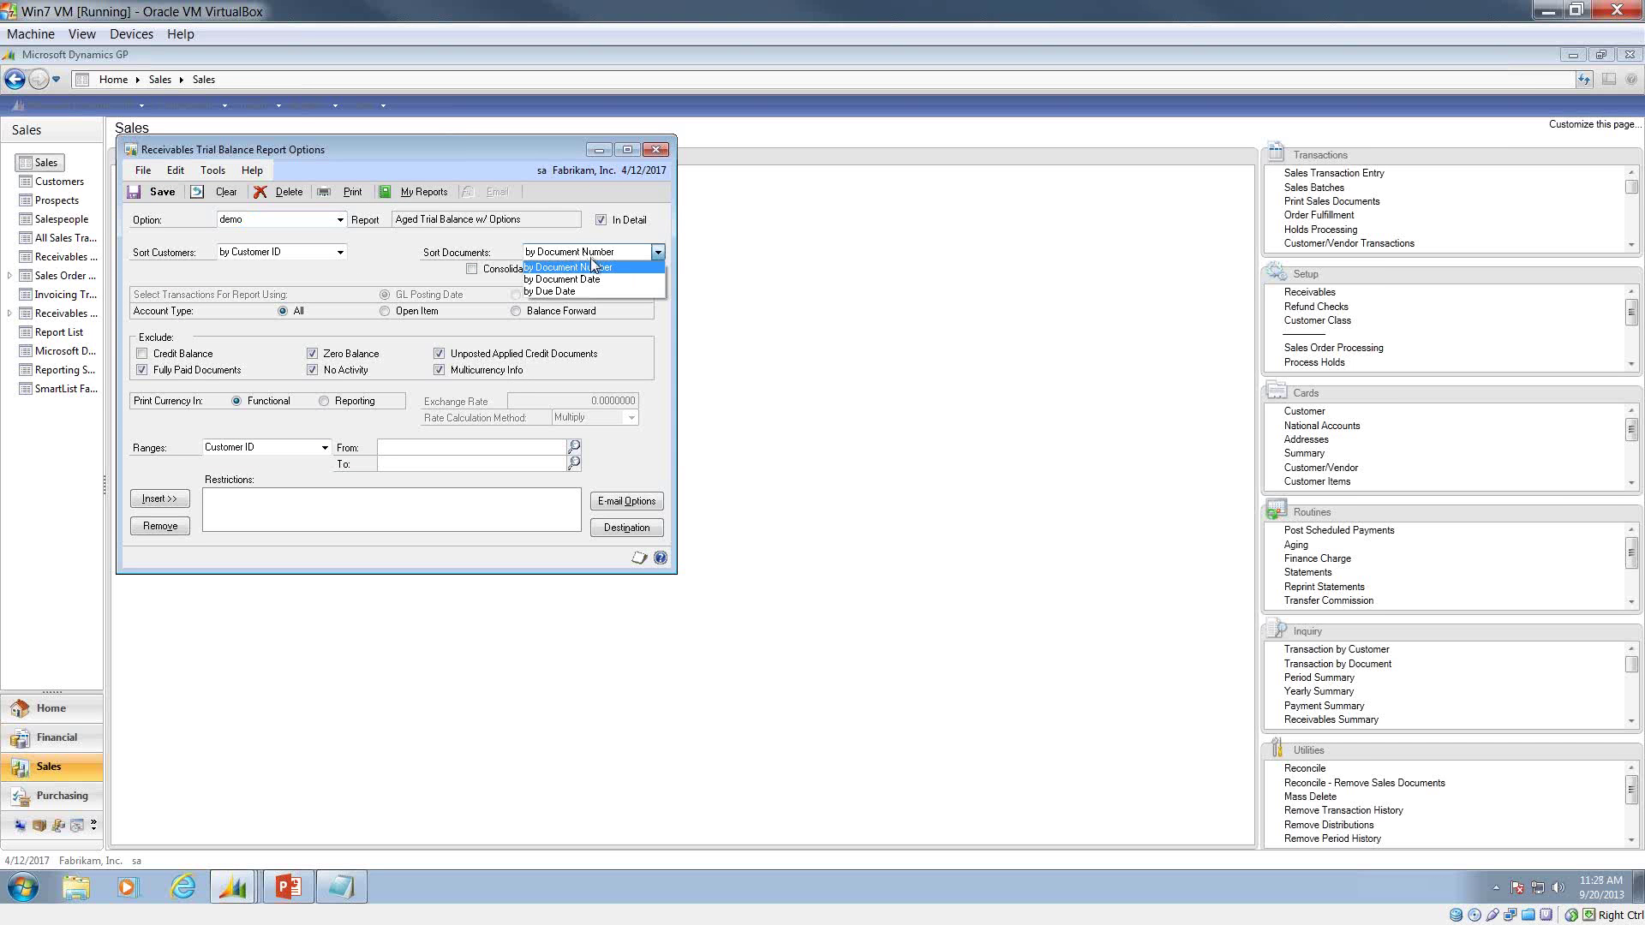
left_click(394, 255)
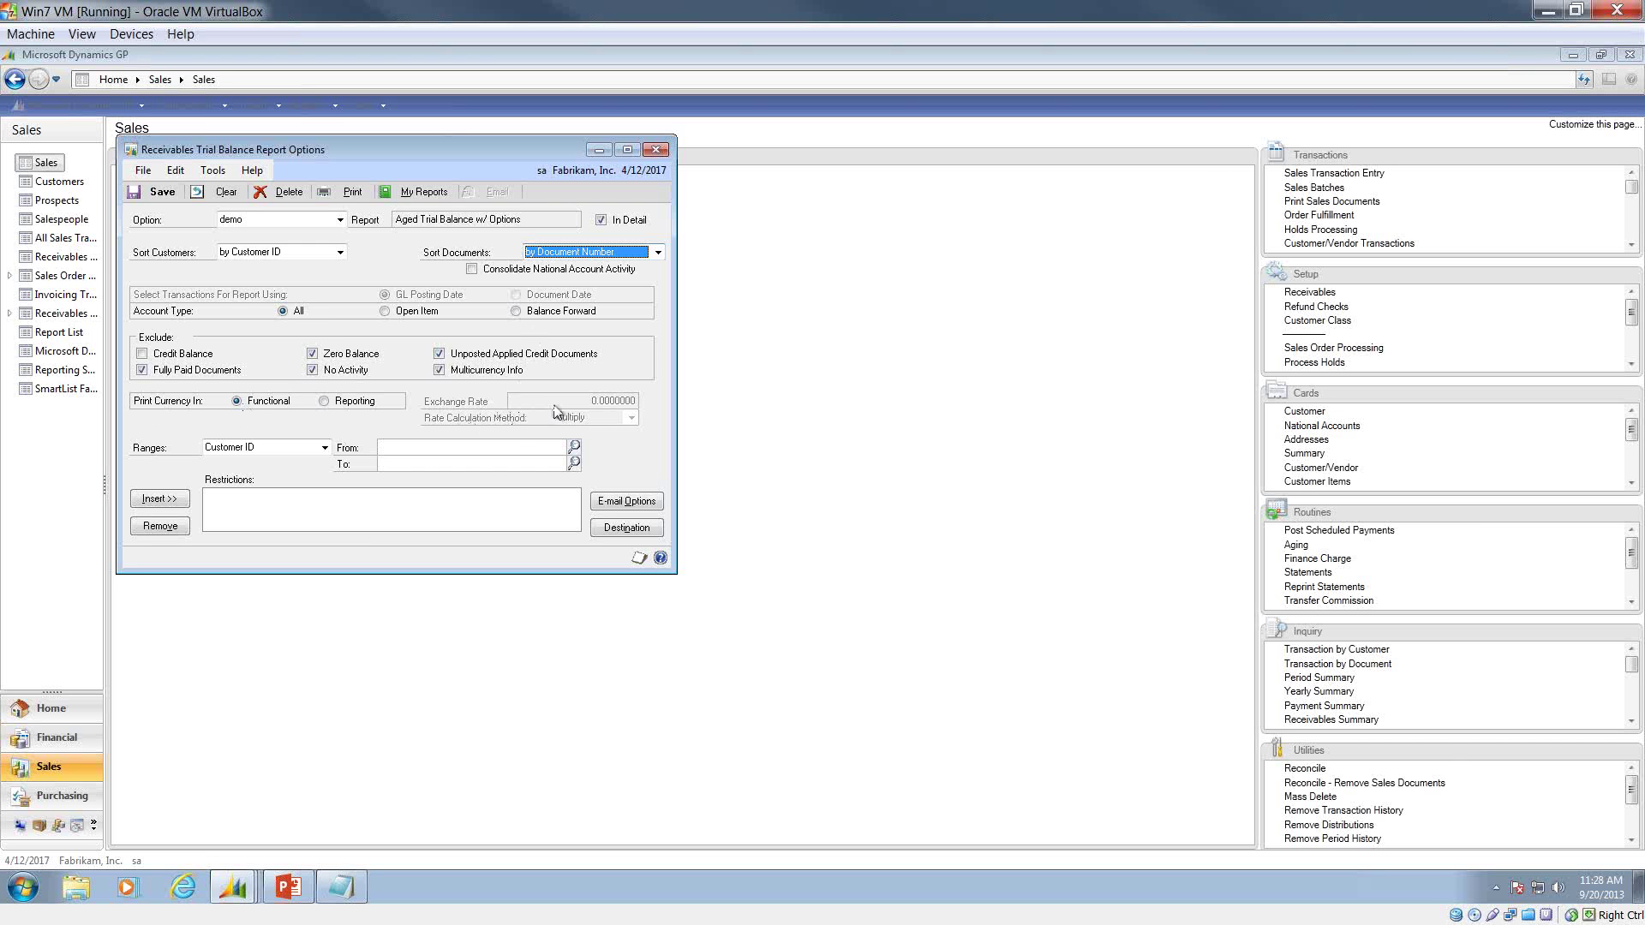
left_click(361, 403)
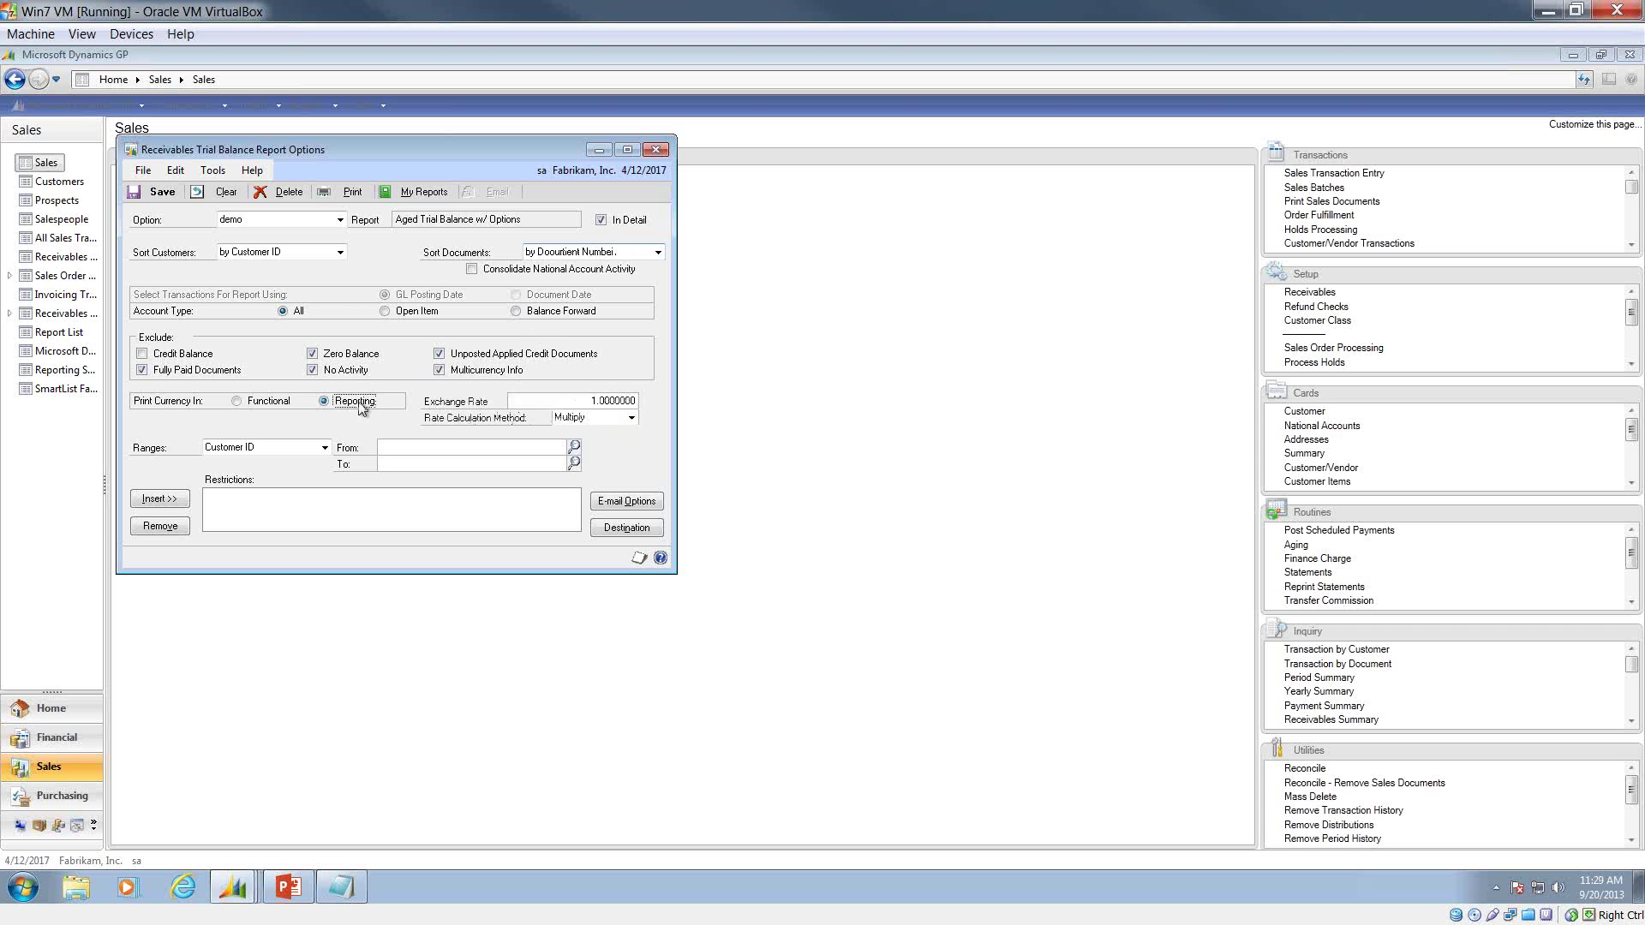
left_click(283, 401)
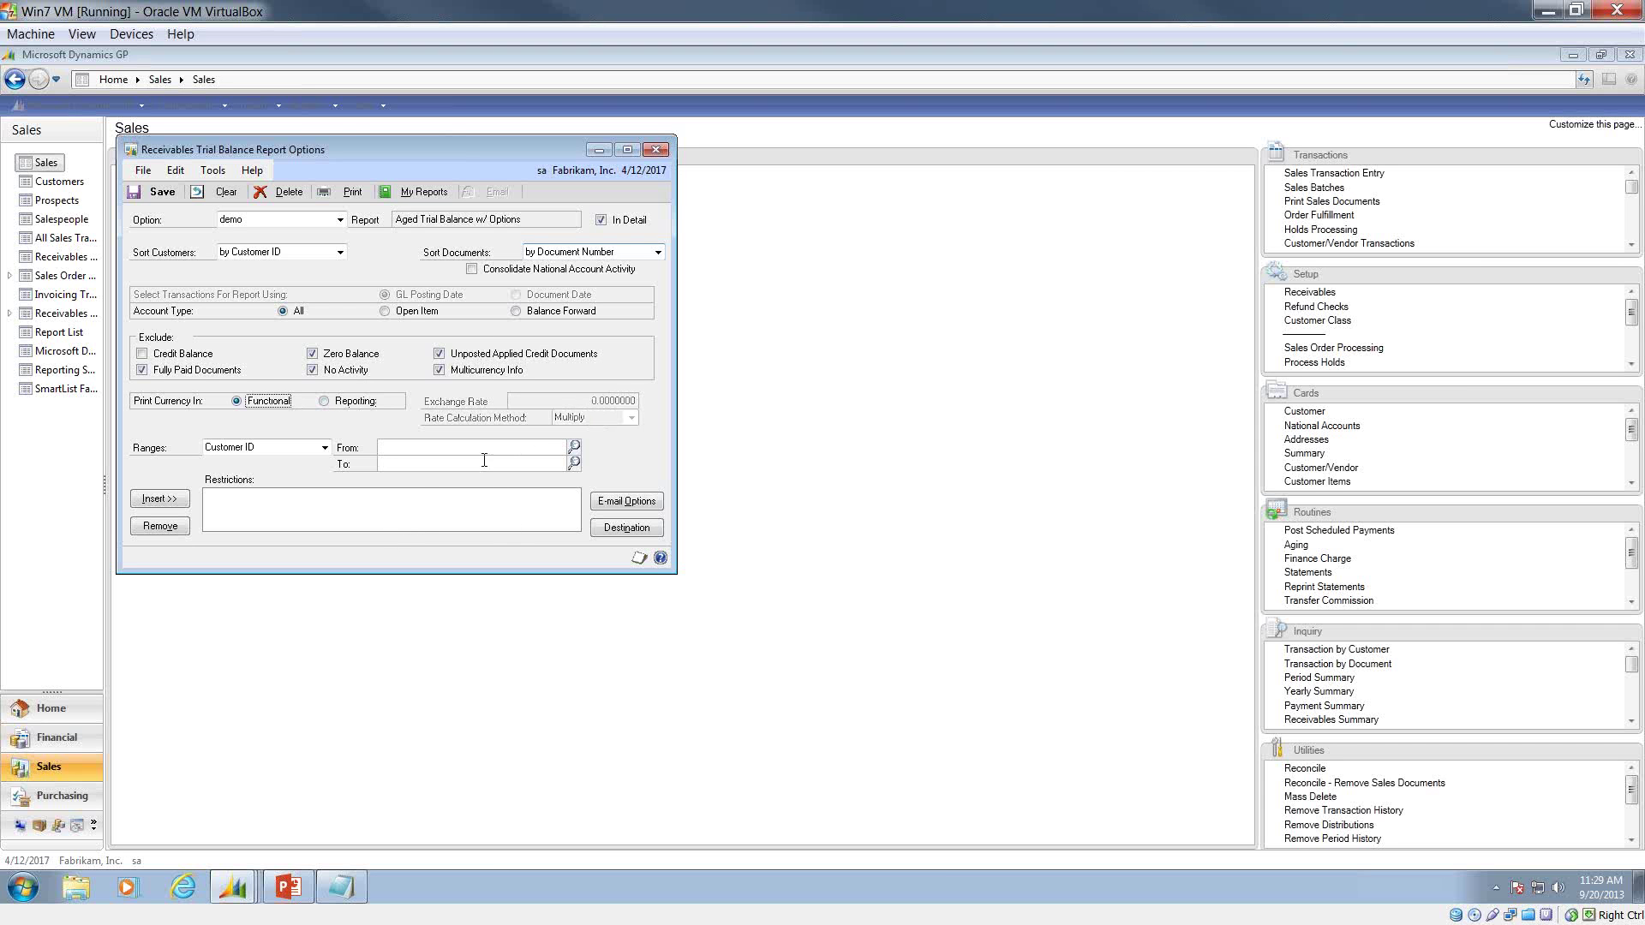
Restrict the report to customer Aaron Fitz Electrical with a Customer ID range.
left_click(574, 446)
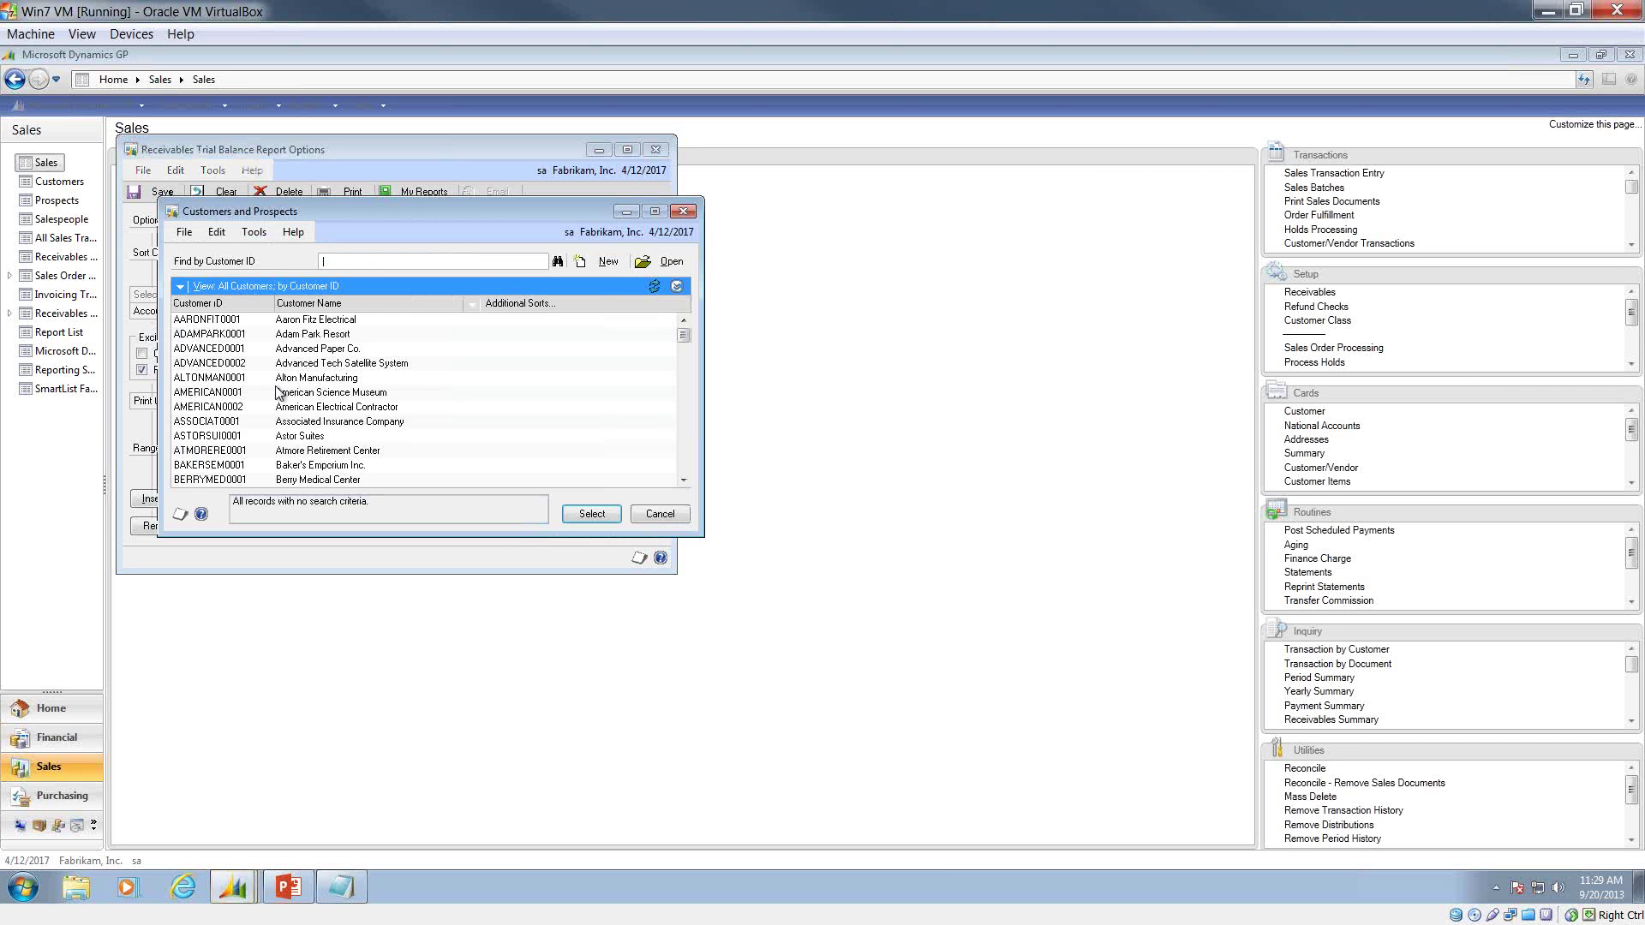
double_click(231, 320)
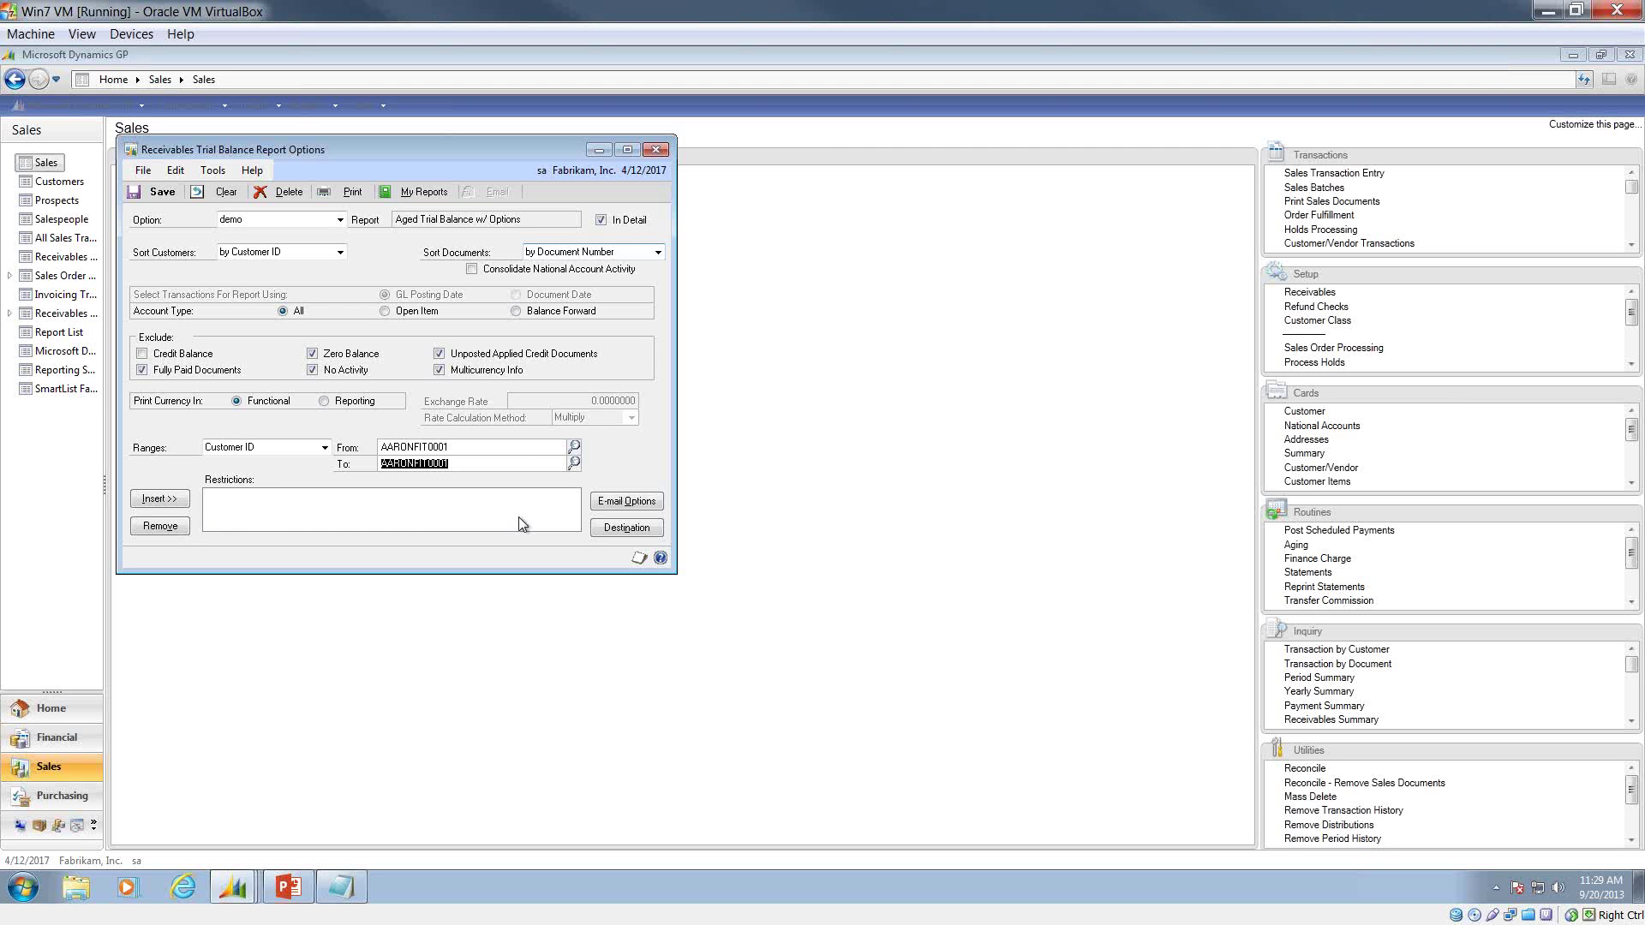
left_click(150, 500)
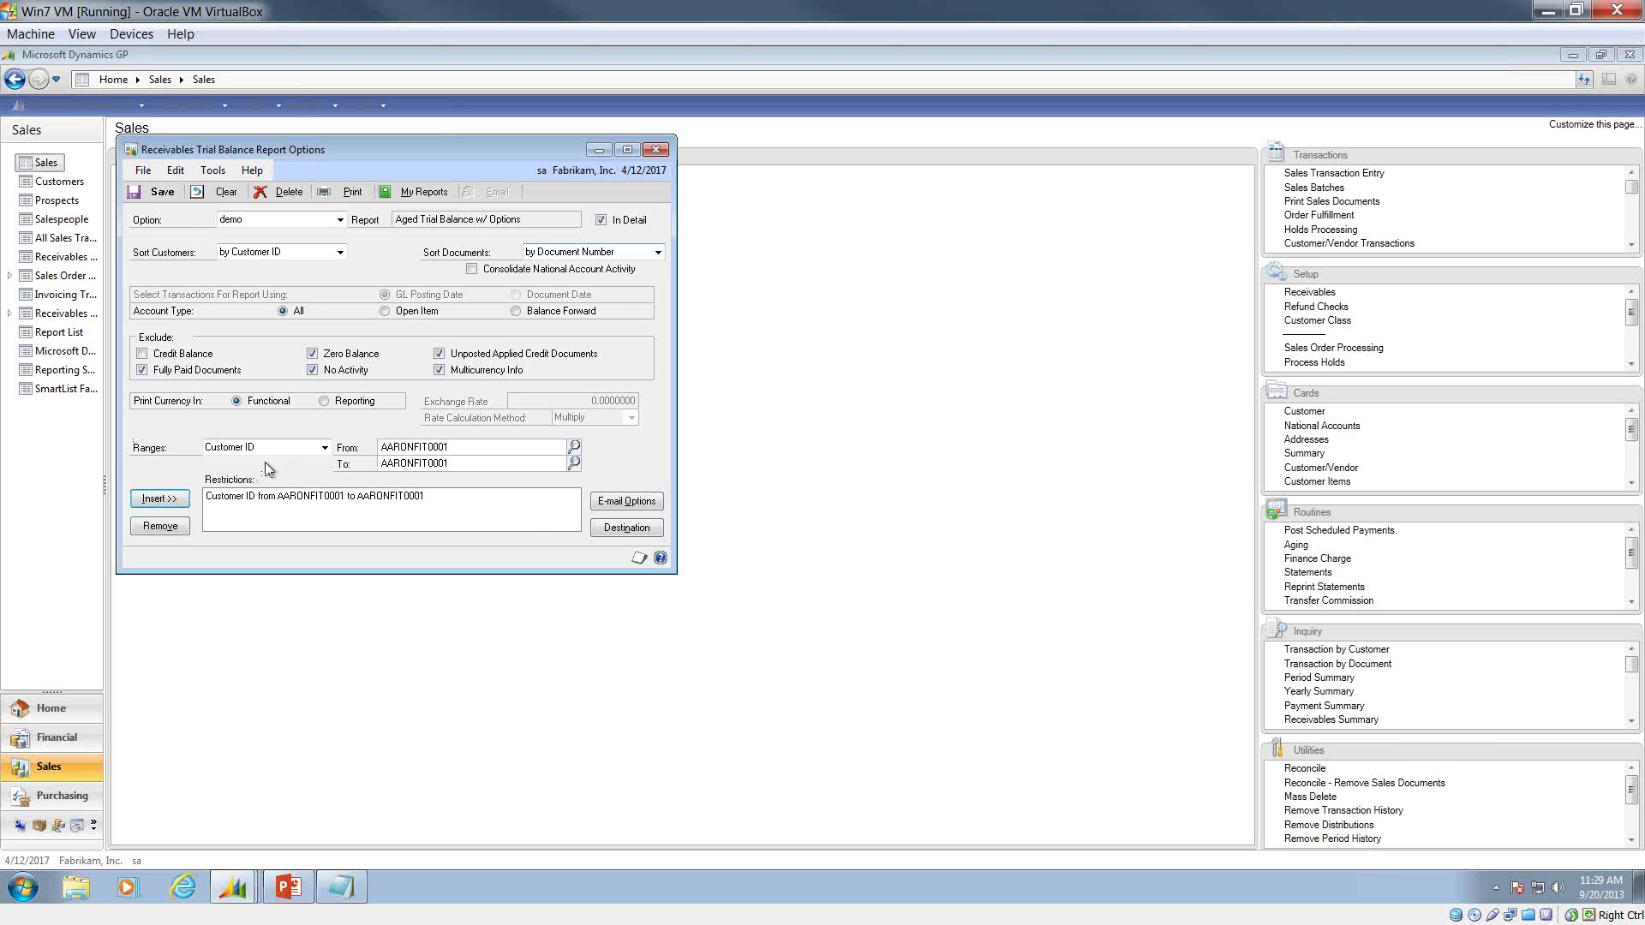
Examine the range types available for restricting the report, keeping Customer ID as the range.
left_click(311, 447)
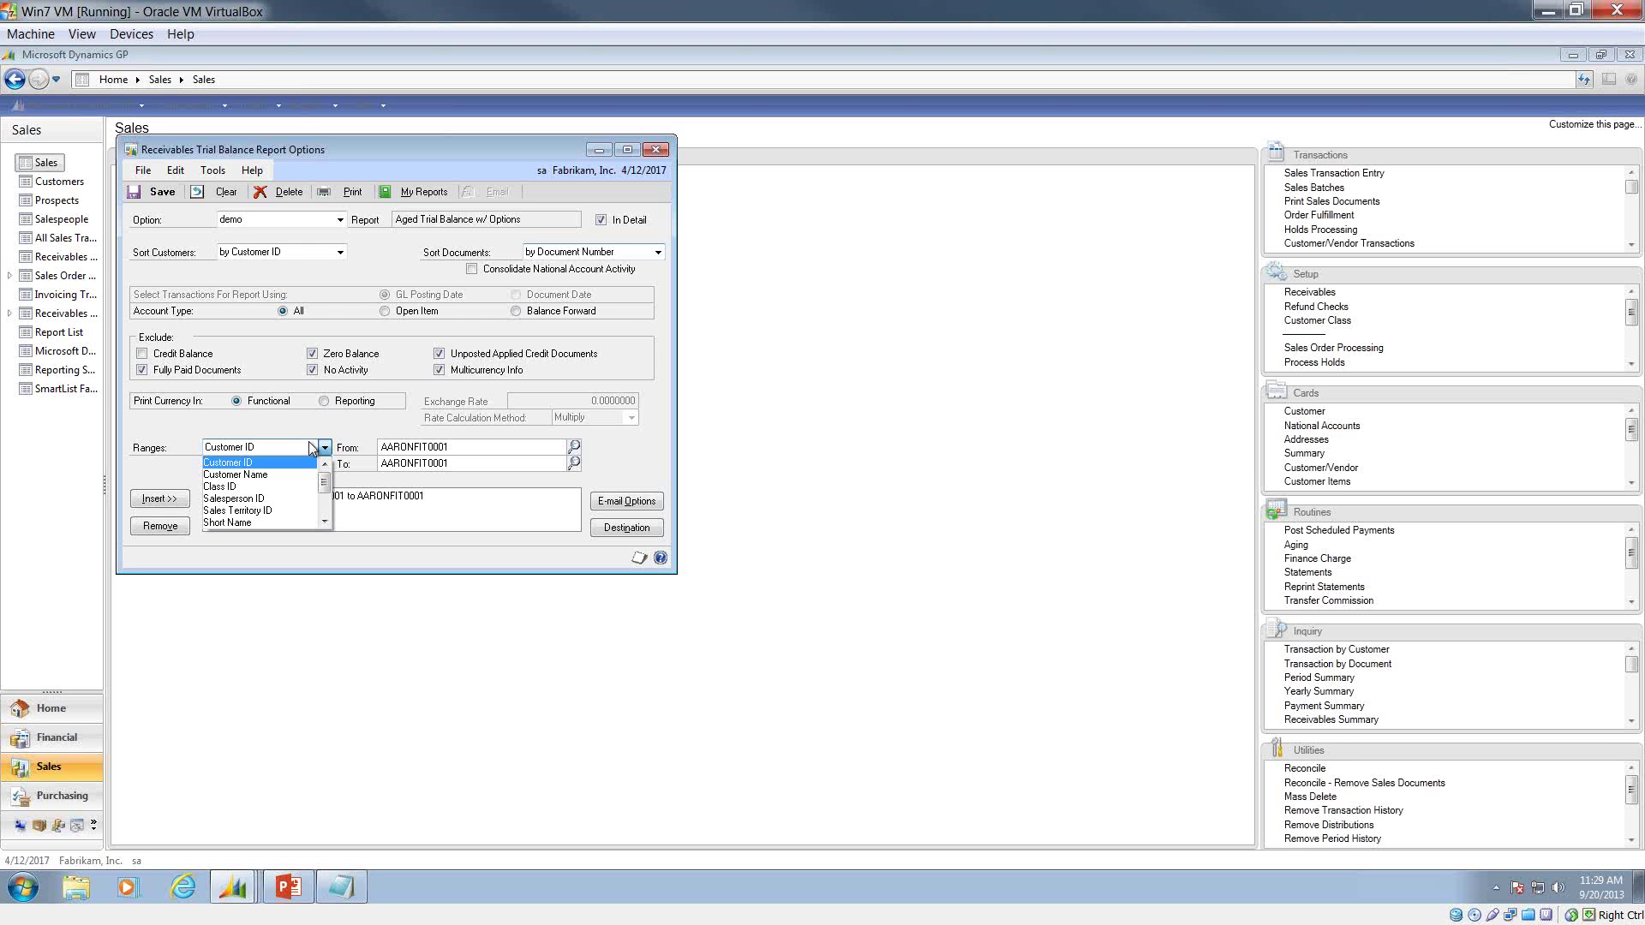
left_click(327, 521)
left_click(326, 522)
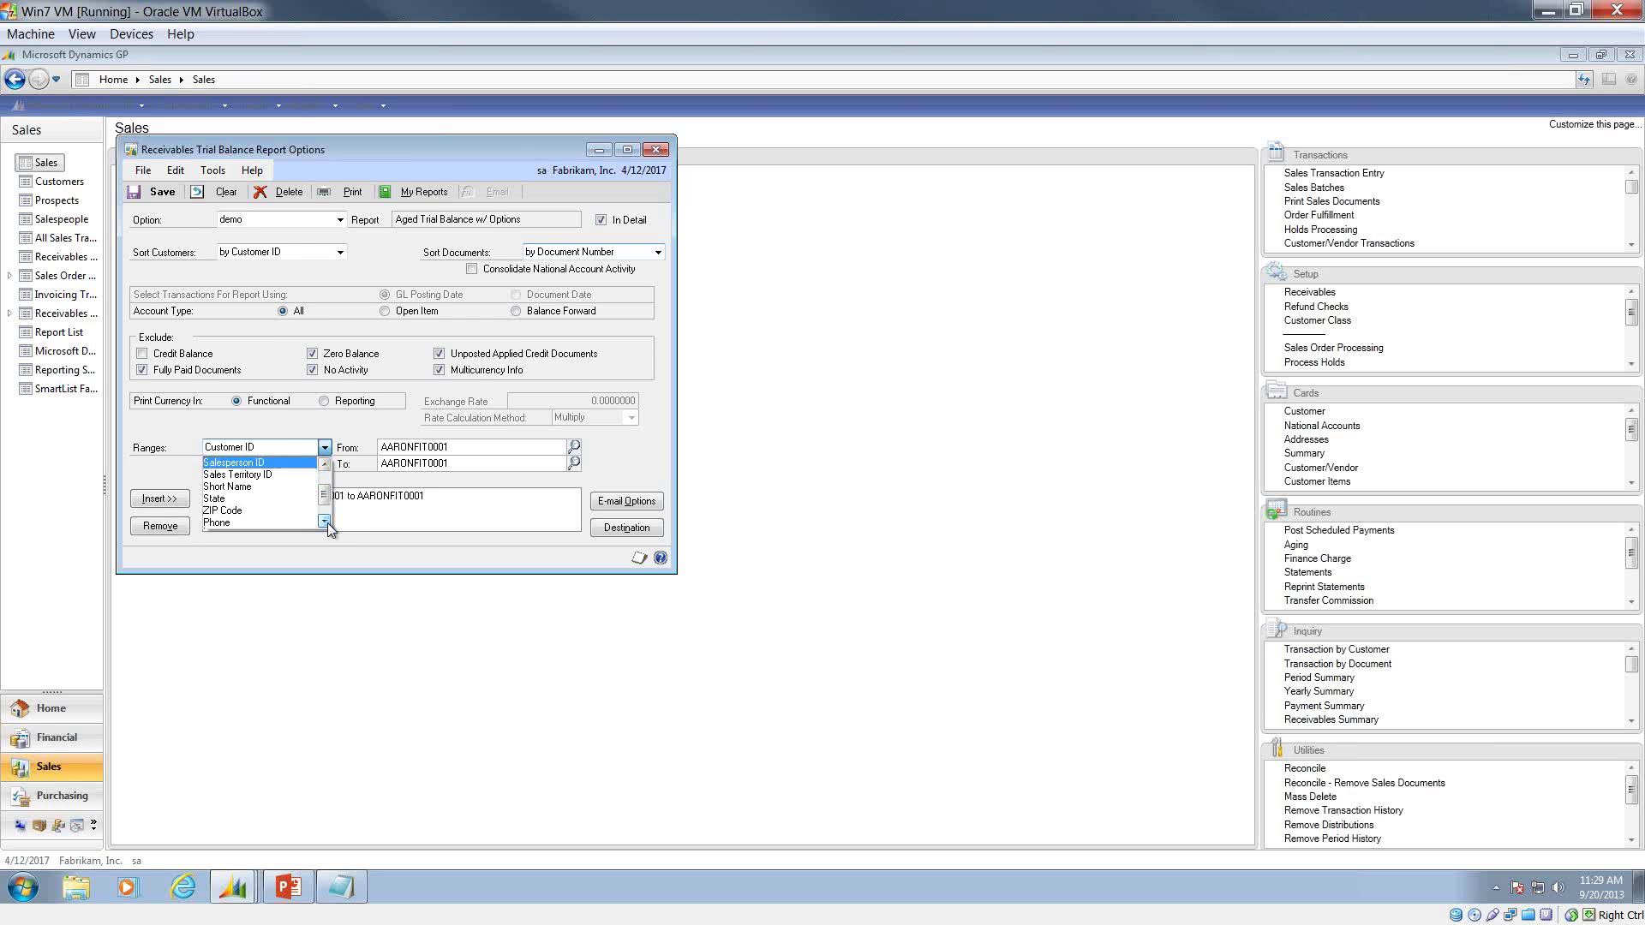
left_click(326, 521)
left_click(326, 520)
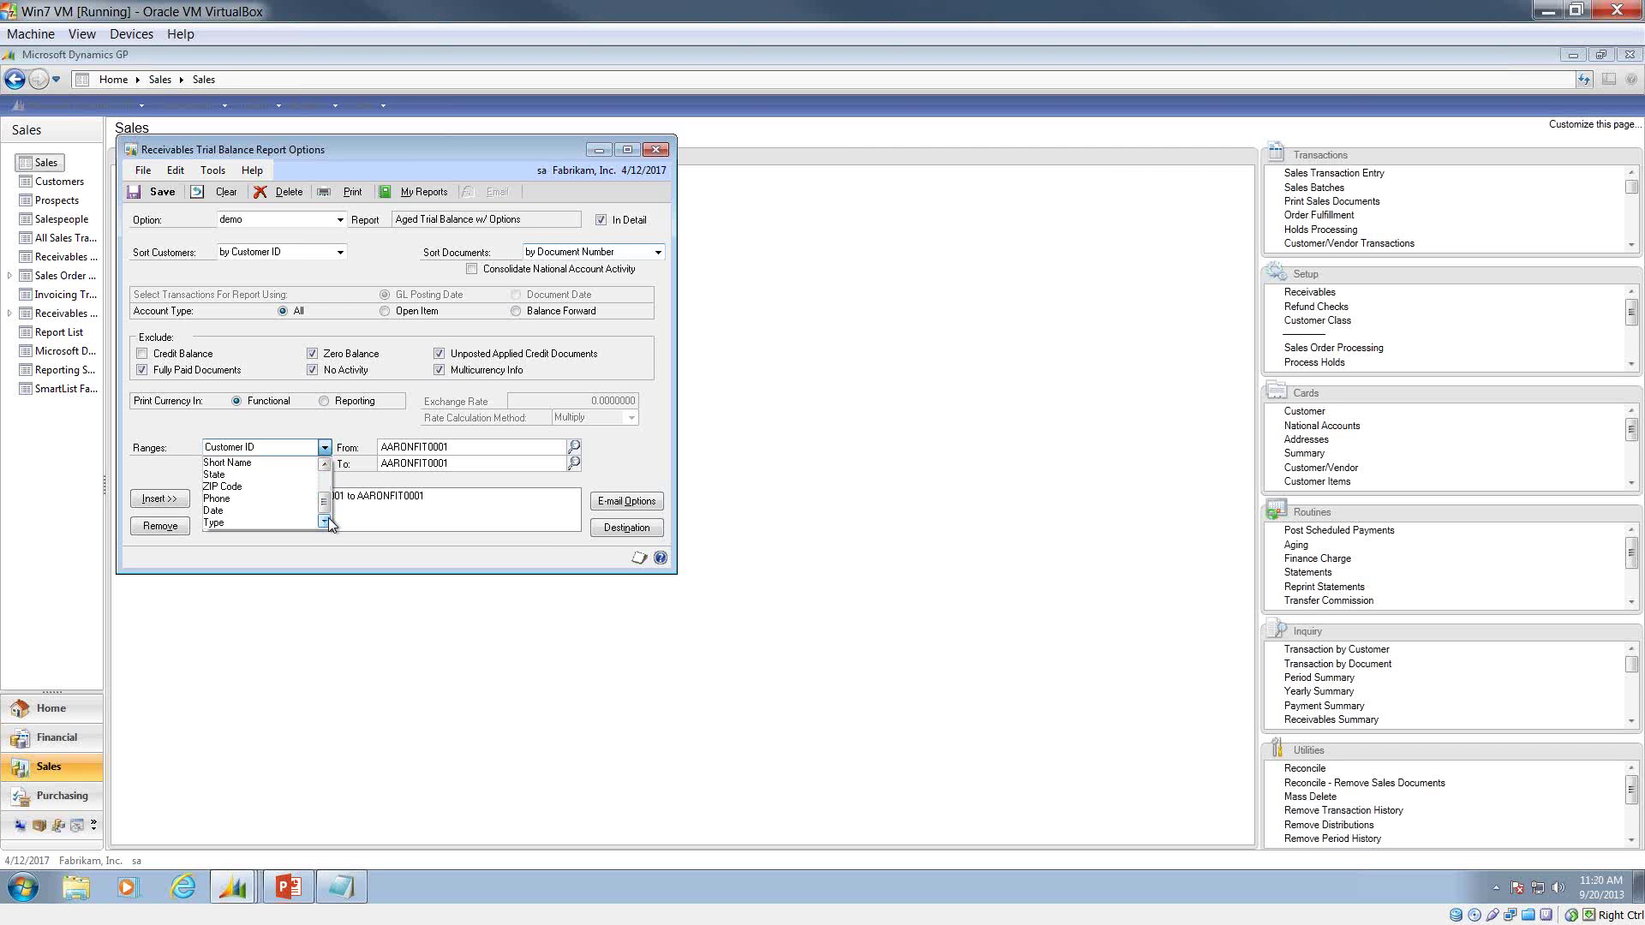
left_click(383, 432)
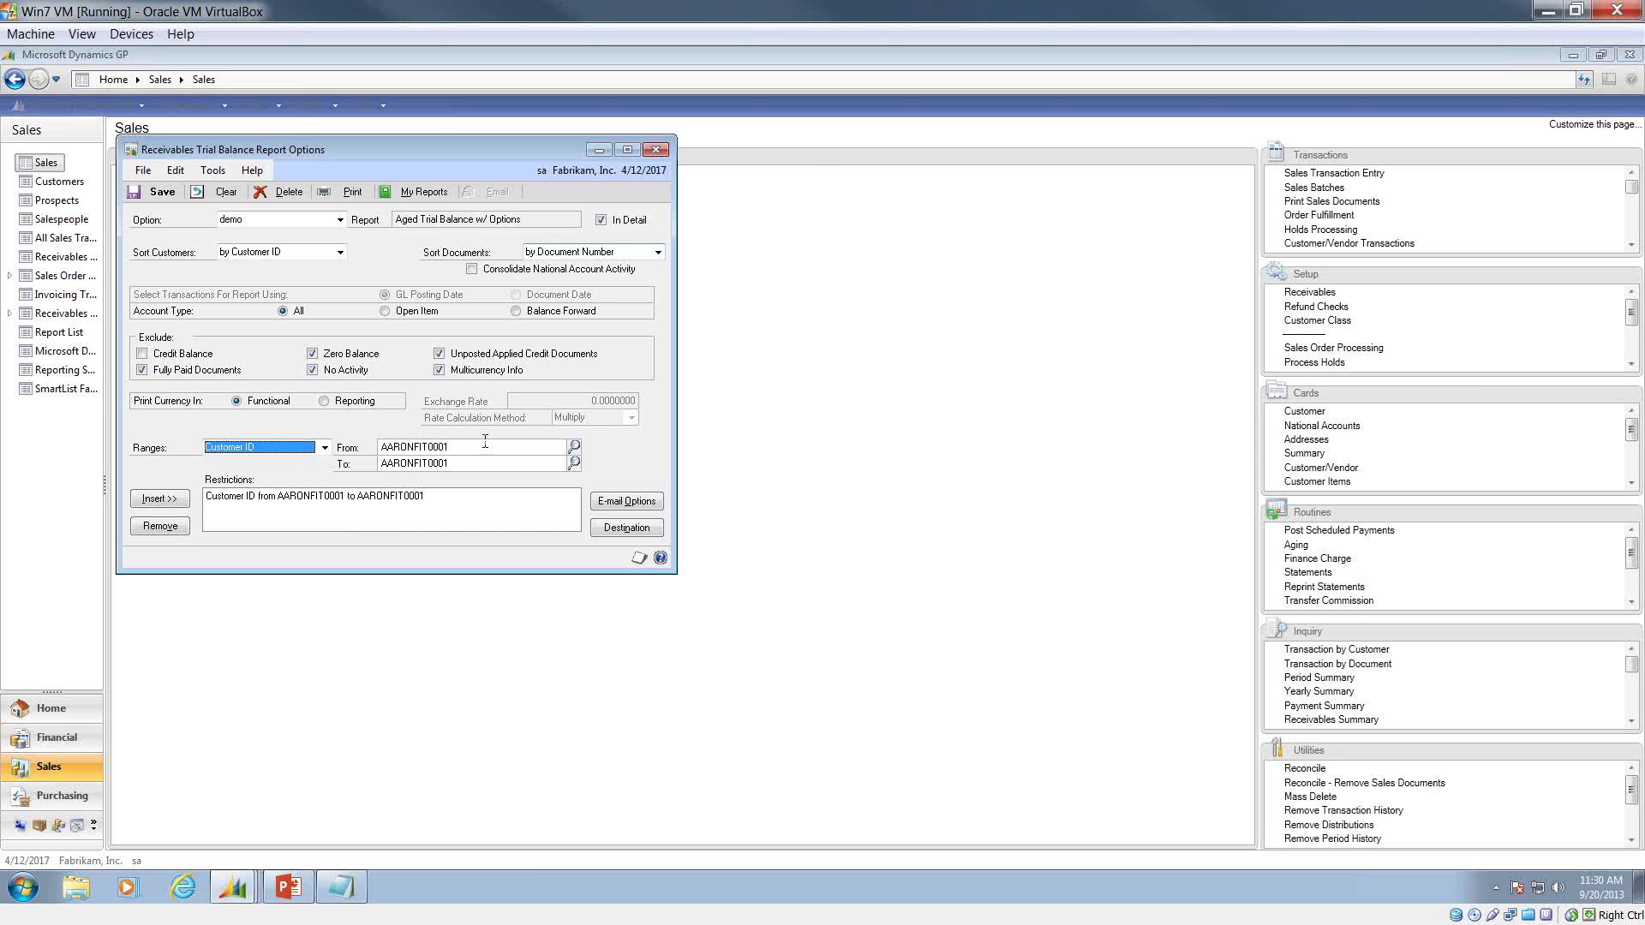
Try to add a second Customer ID range restriction for Astor Suites.
left_click(573, 446)
double_click(228, 437)
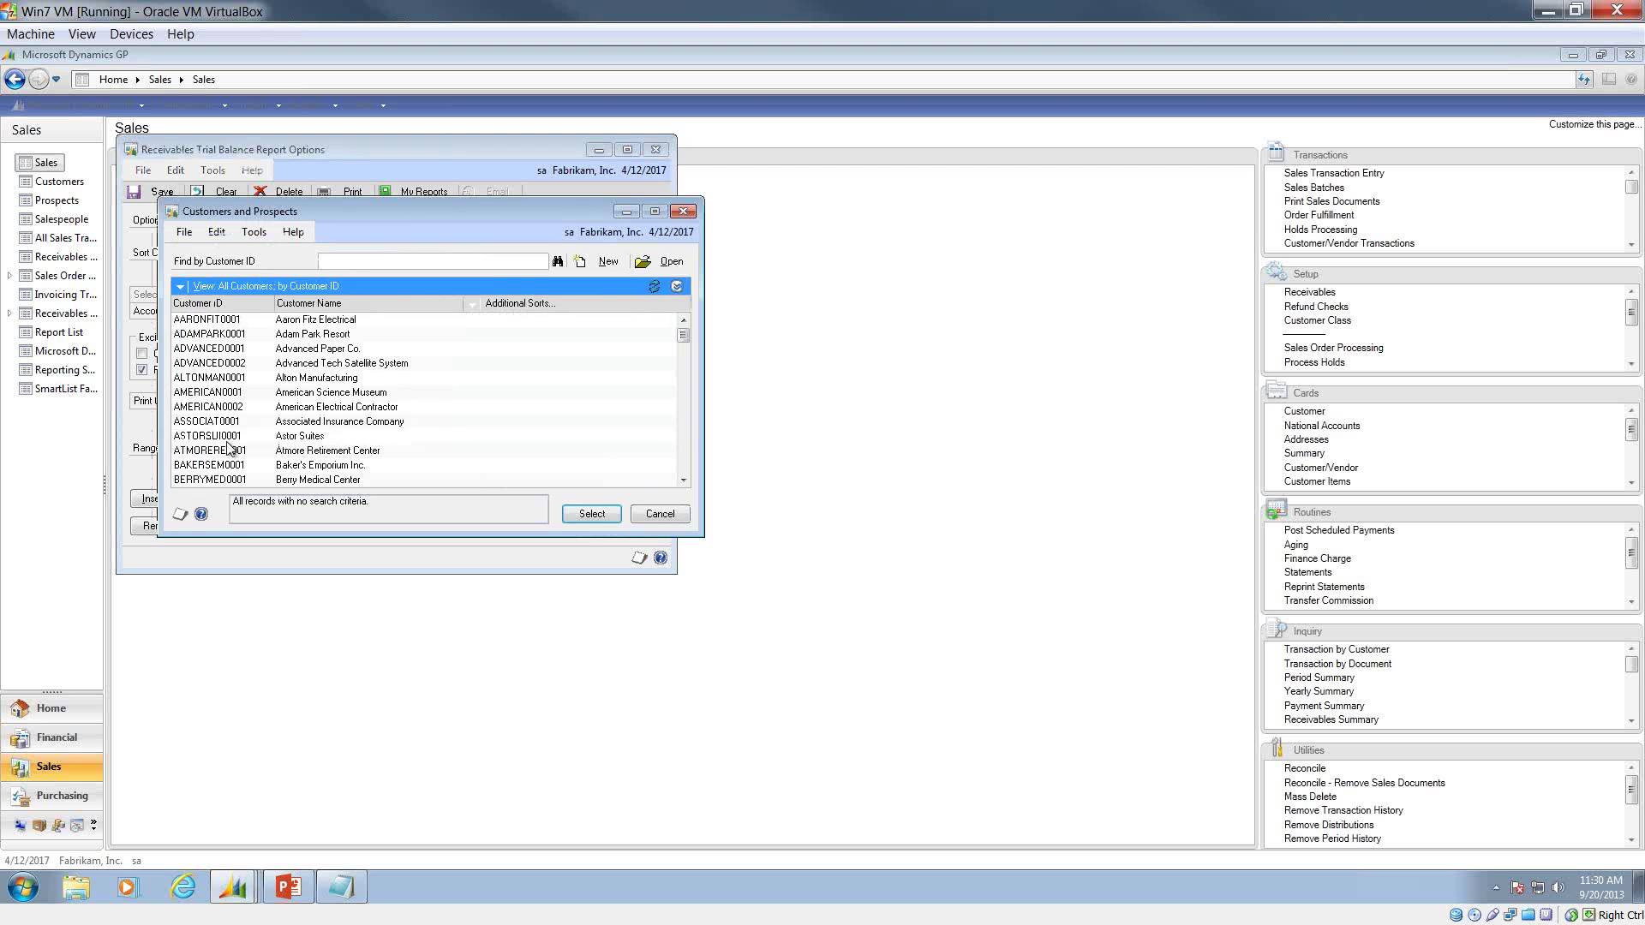
left_click(574, 463)
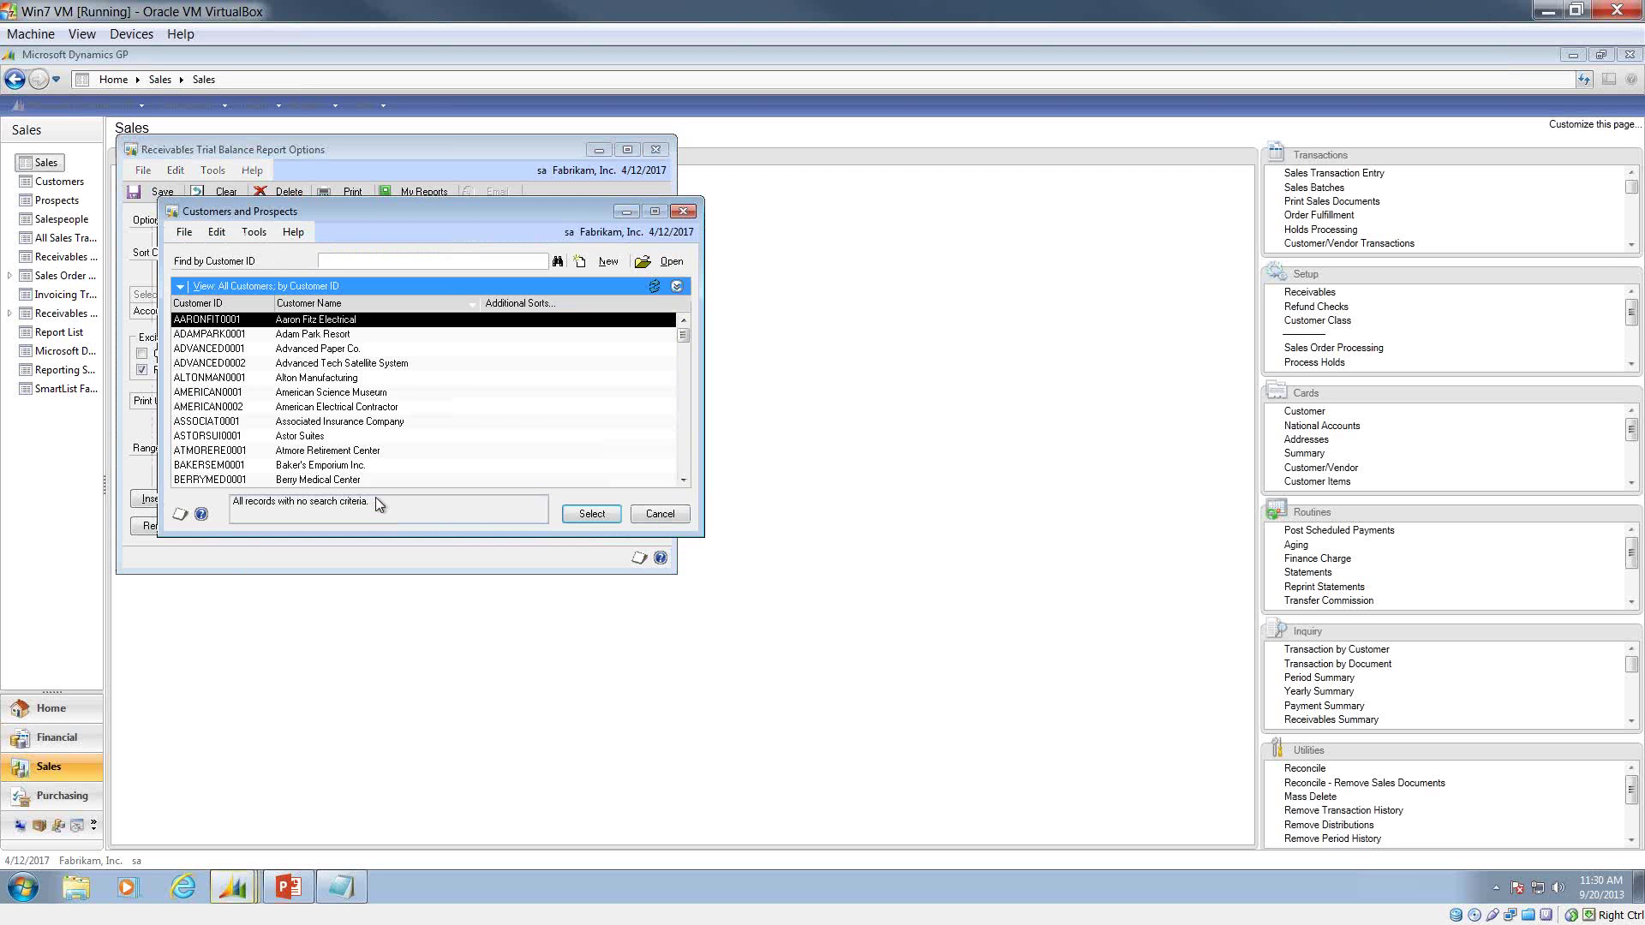
double_click(227, 437)
left_click(148, 496)
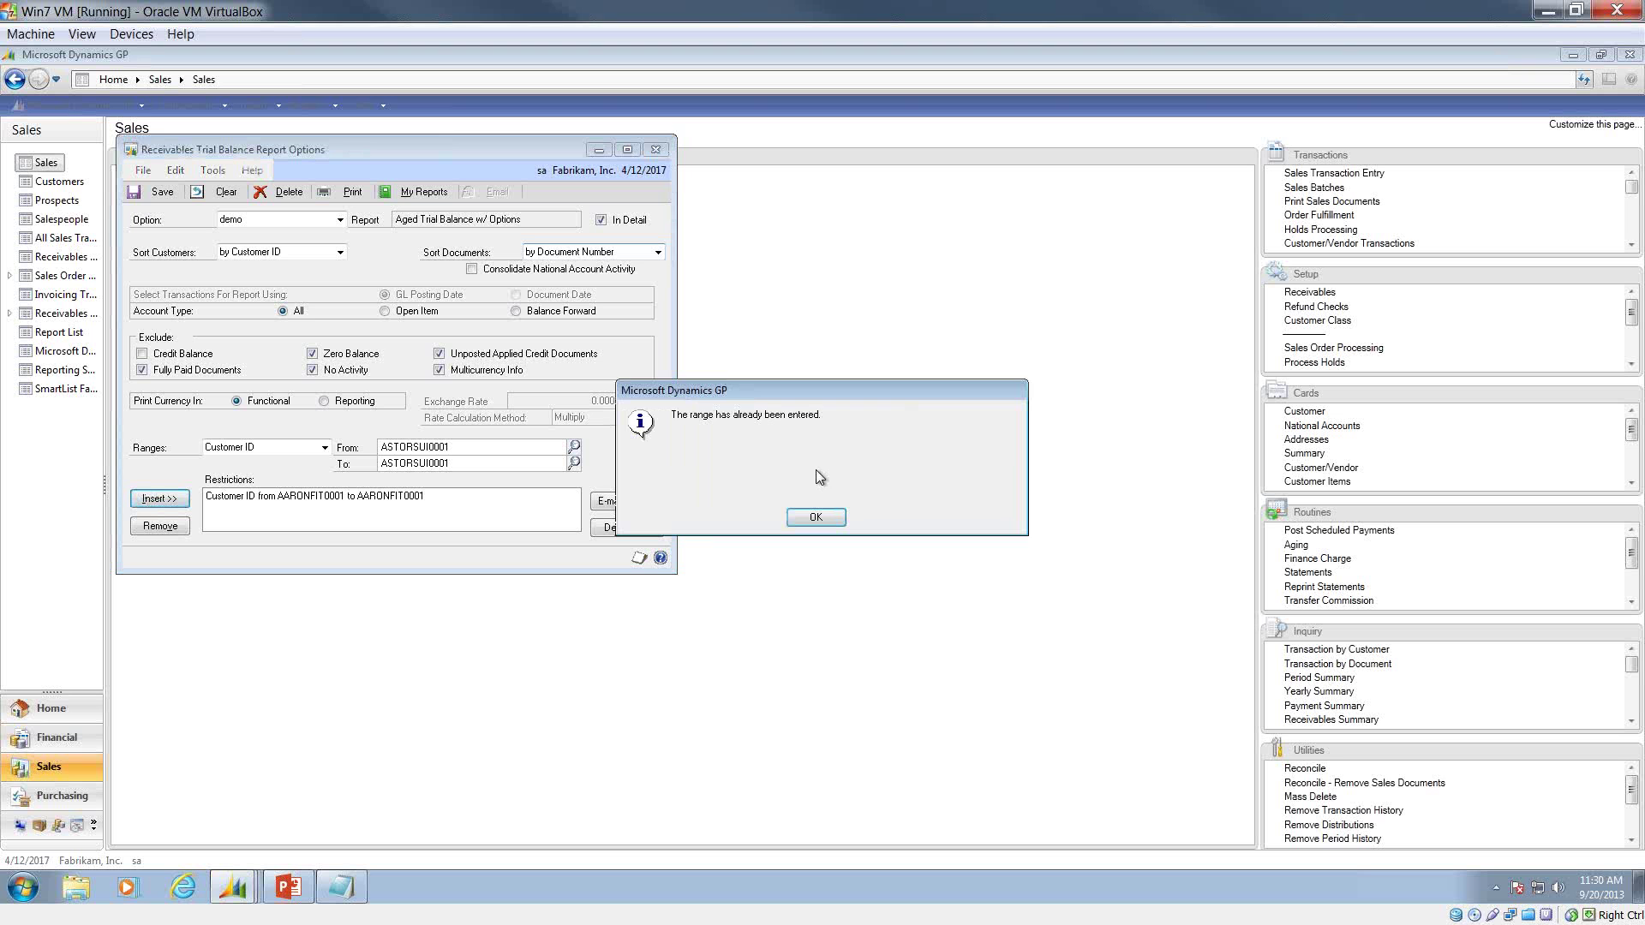
left_click(829, 516)
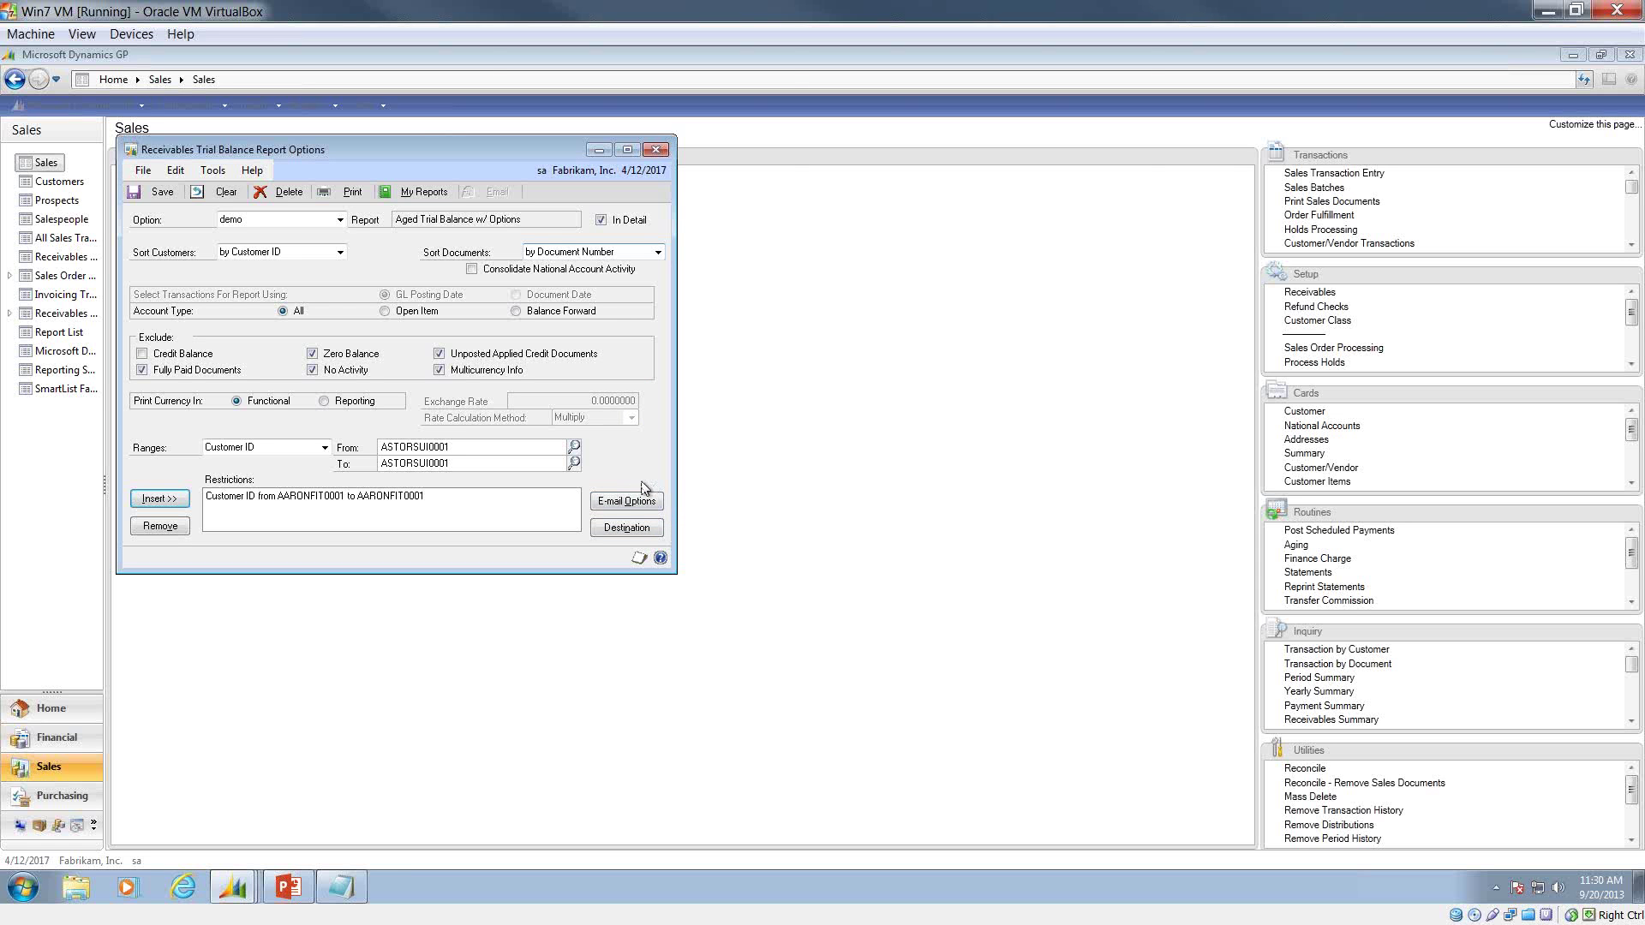
Check the report type and file format choices for the report destination, keeping Standard type with Screen output only.
left_click(624, 531)
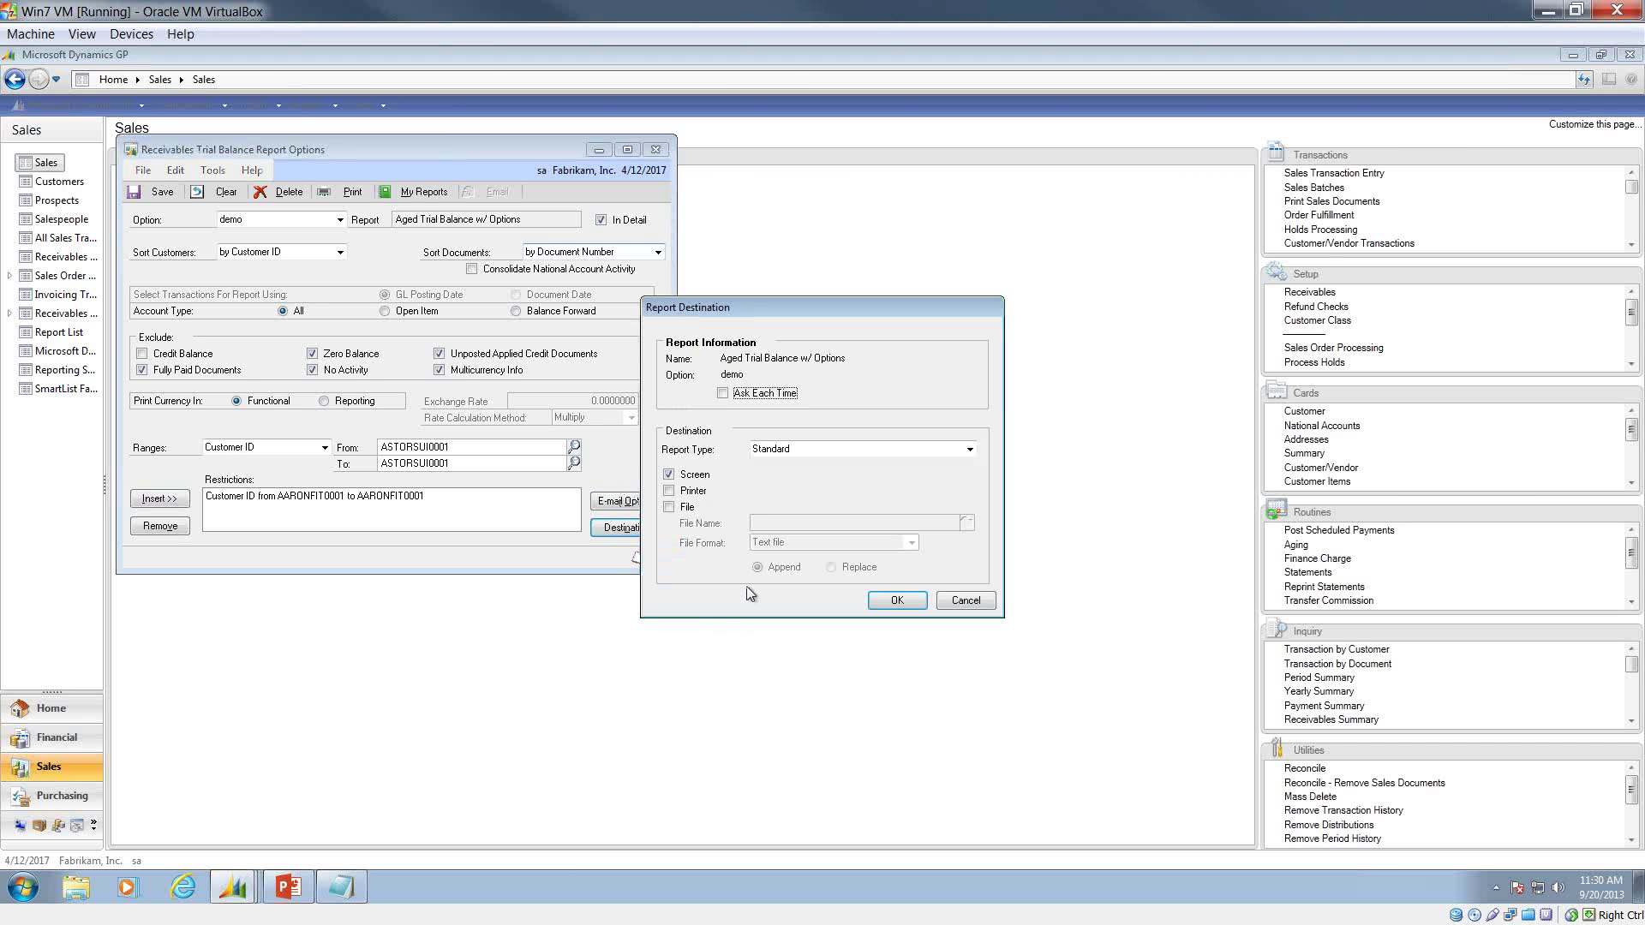
left_click(884, 448)
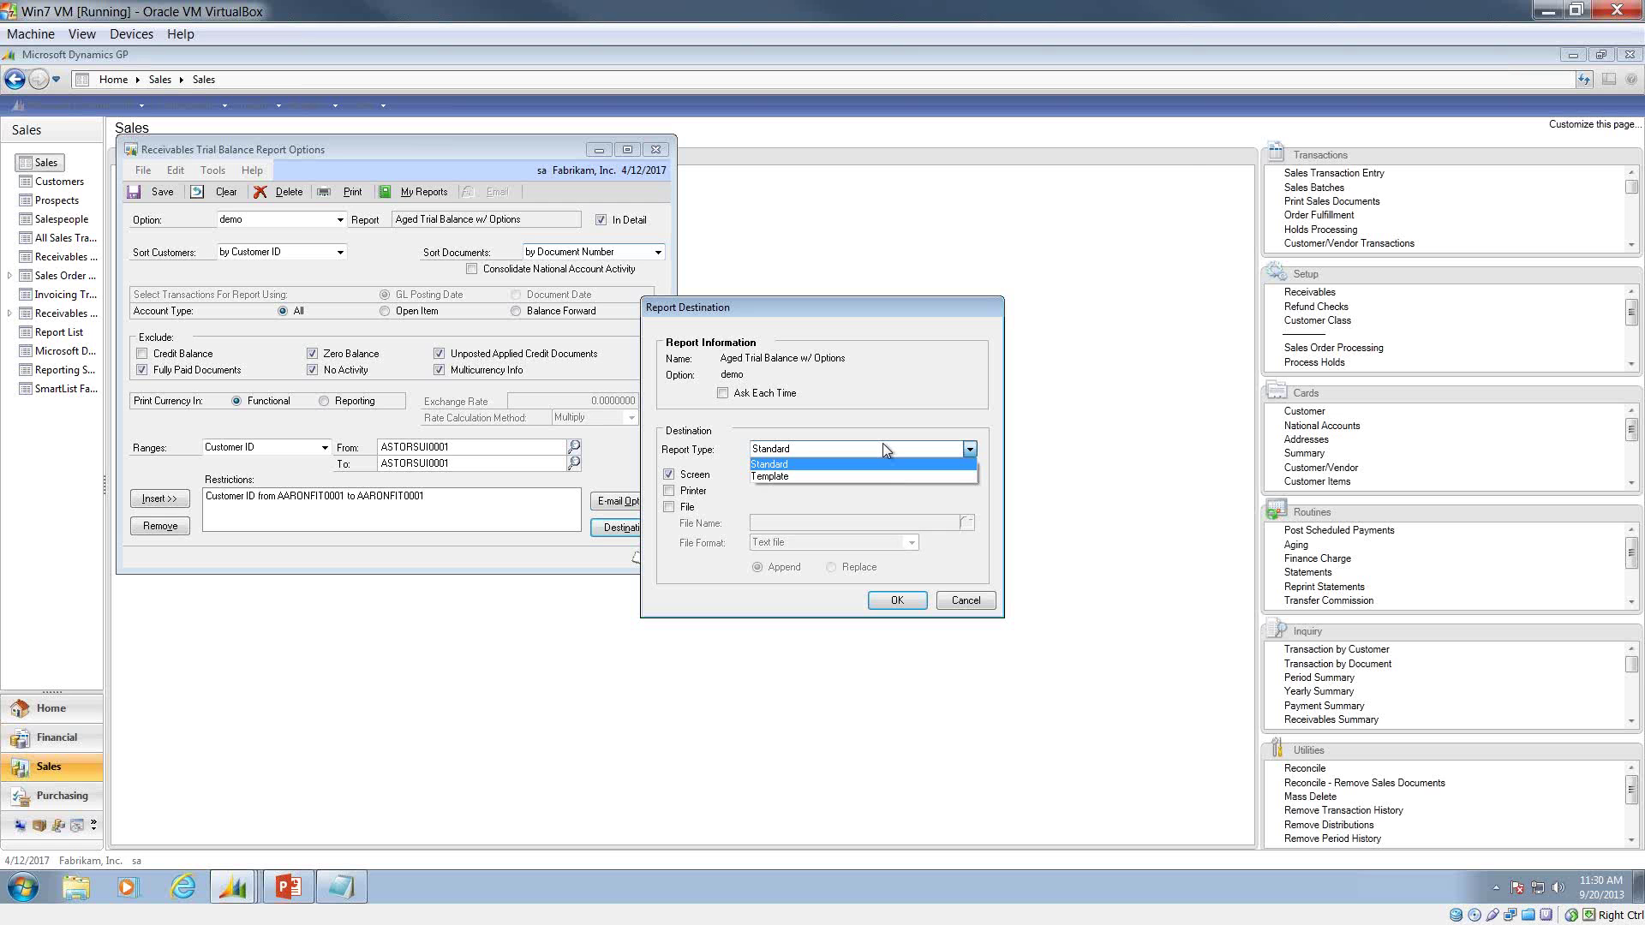
left_click(882, 444)
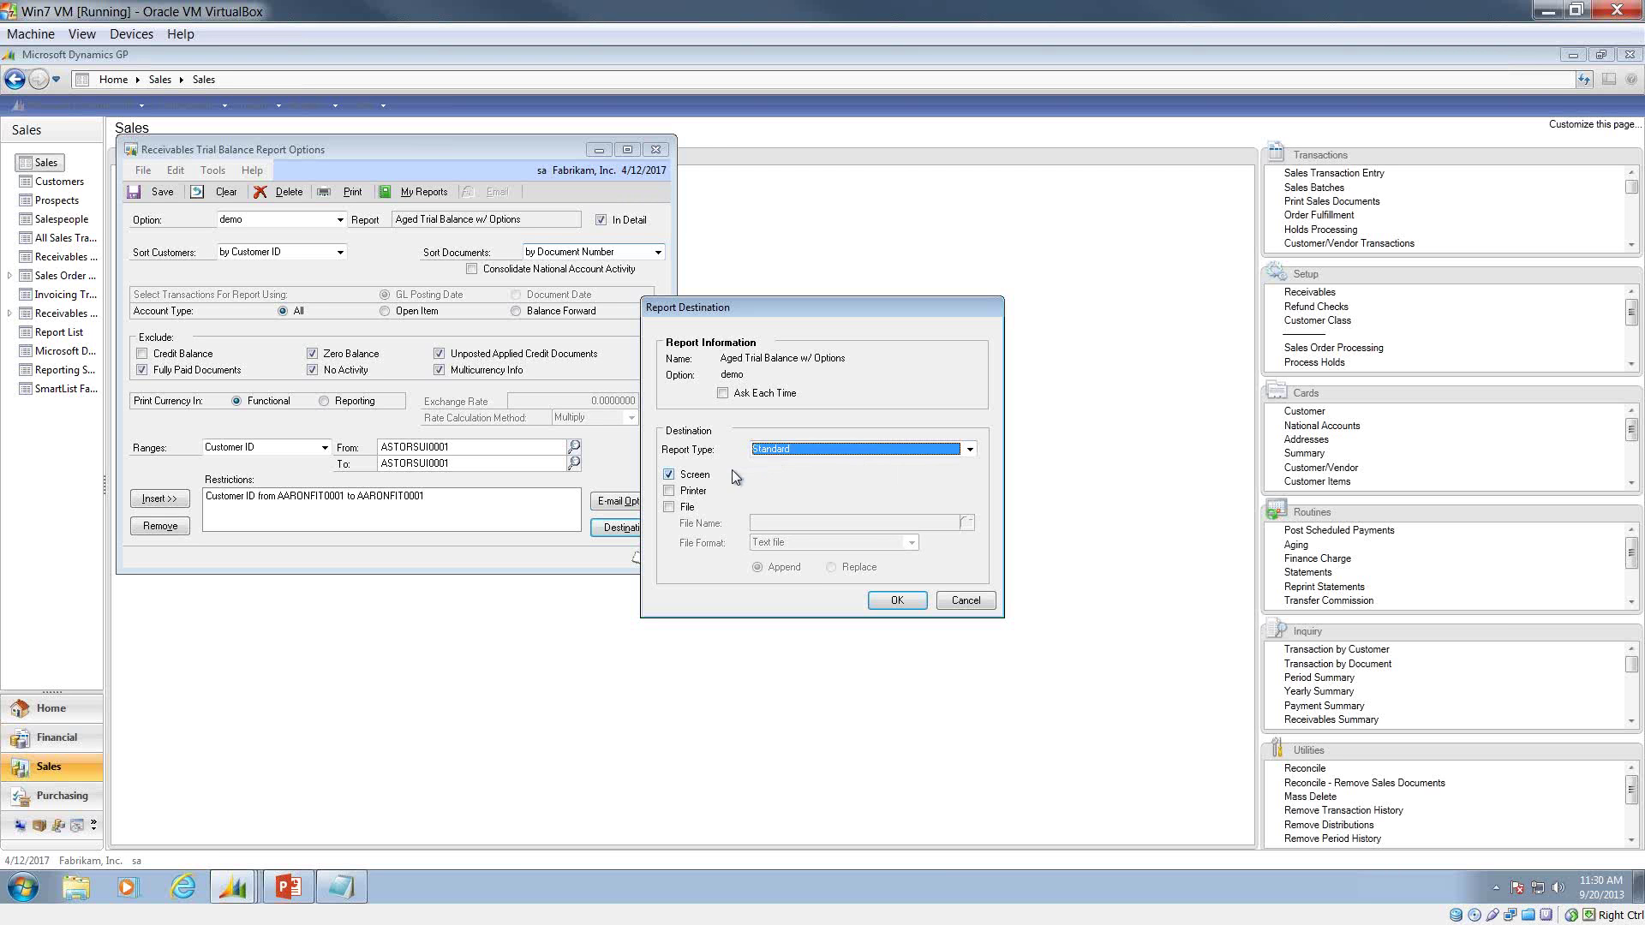
left_click(685, 508)
left_click(781, 545)
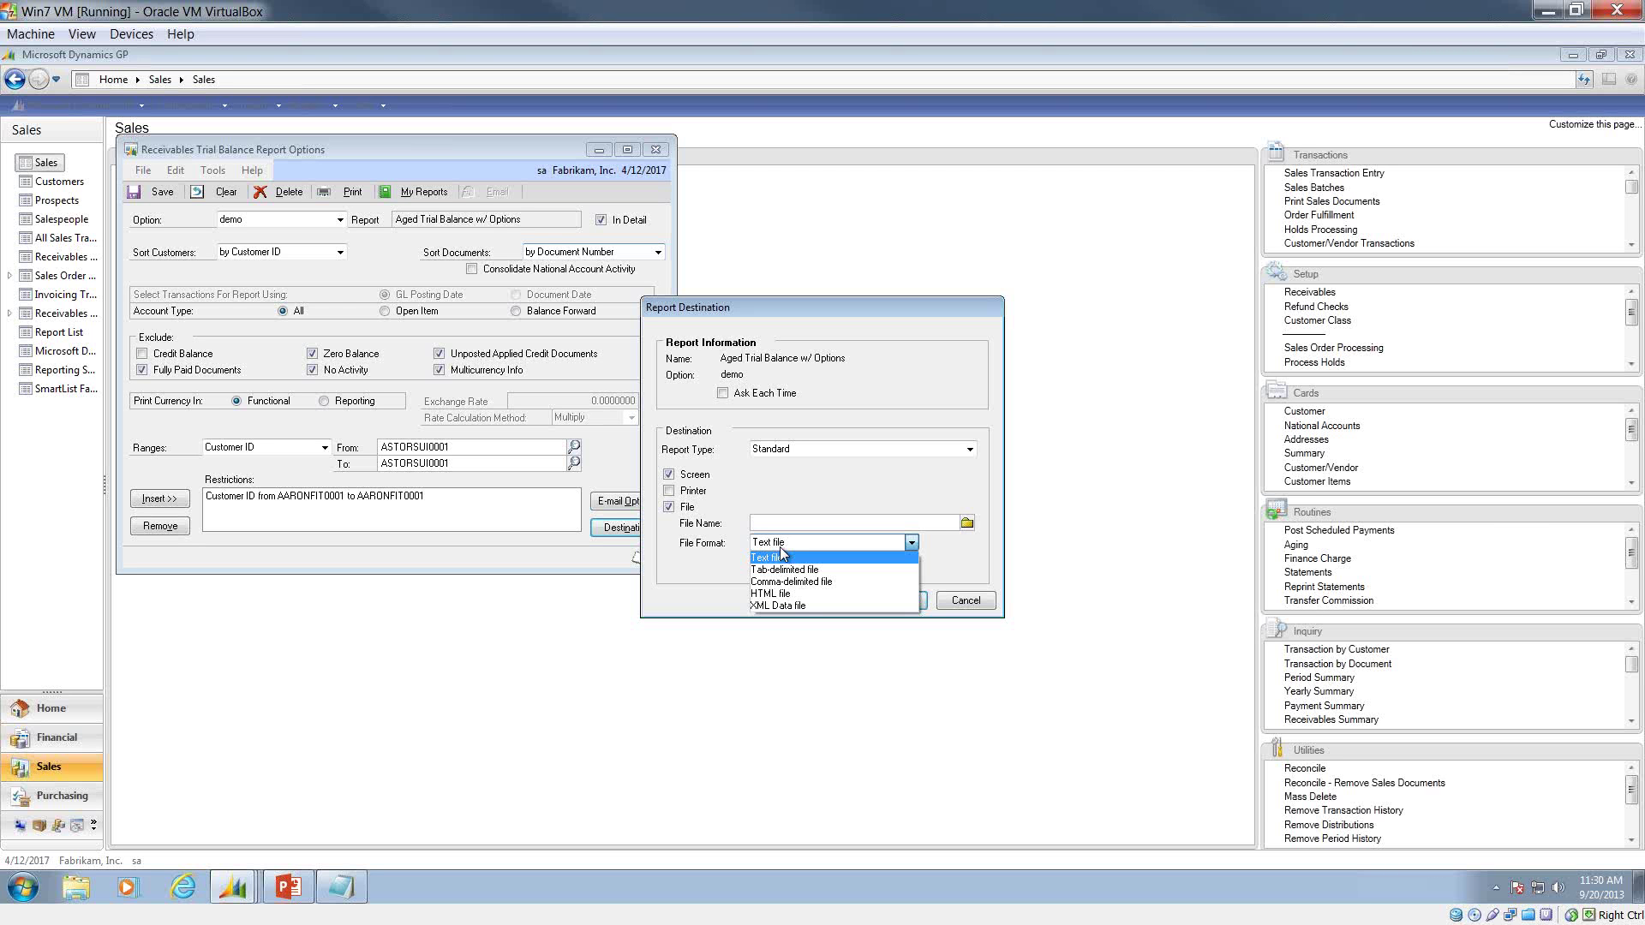
left_click(685, 508)
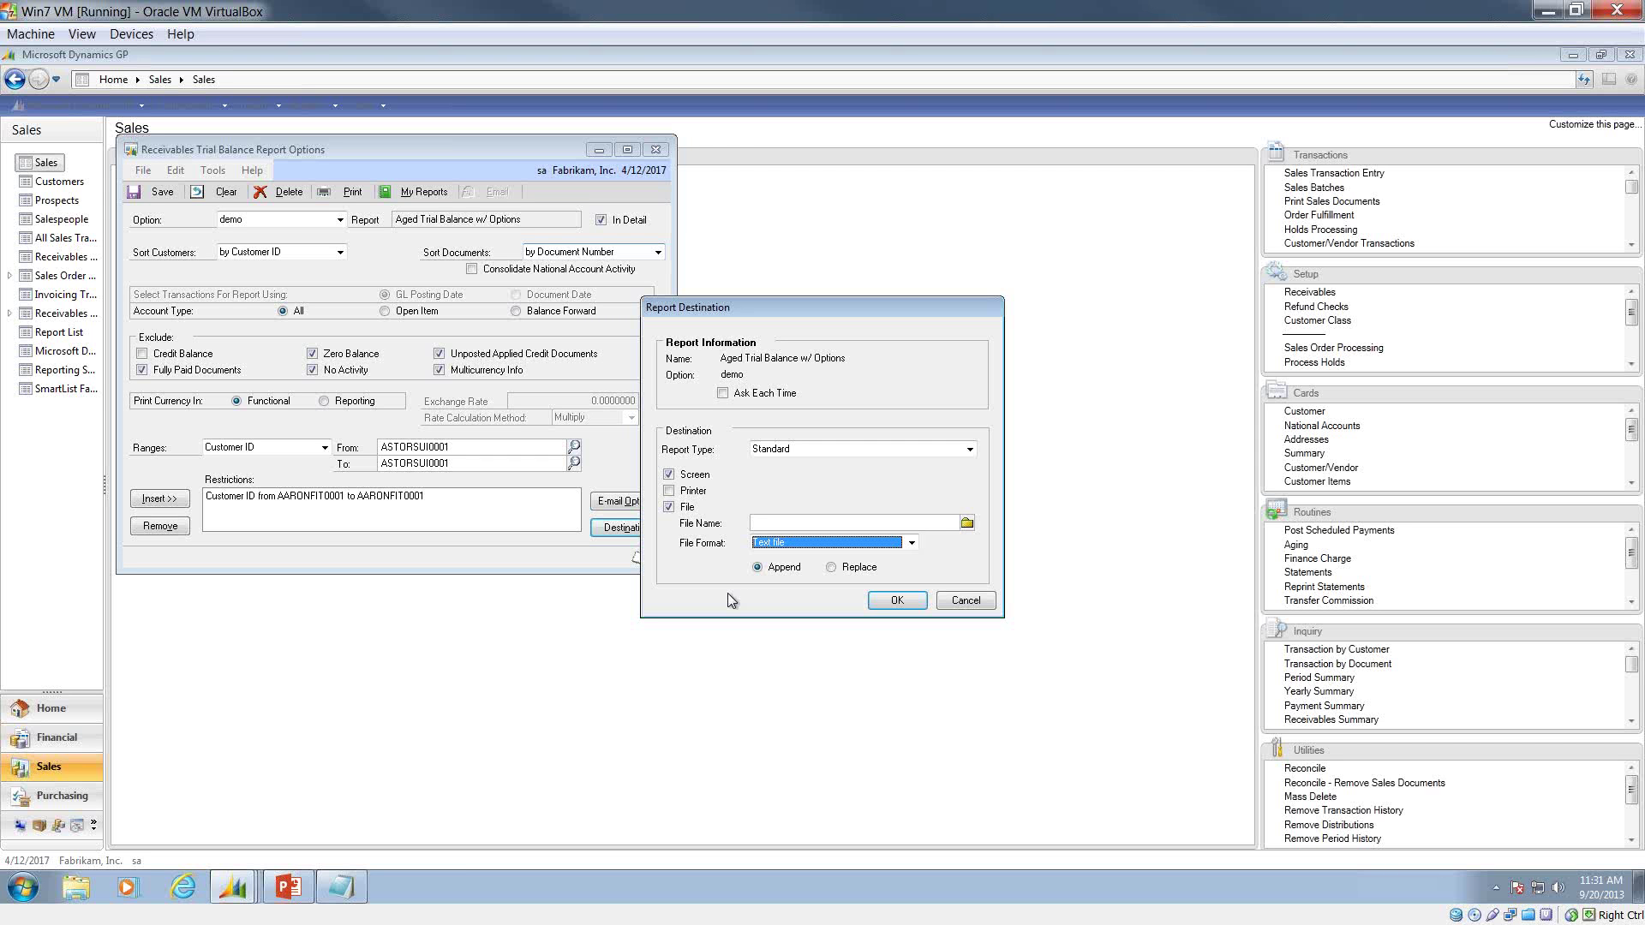
left_click(686, 508)
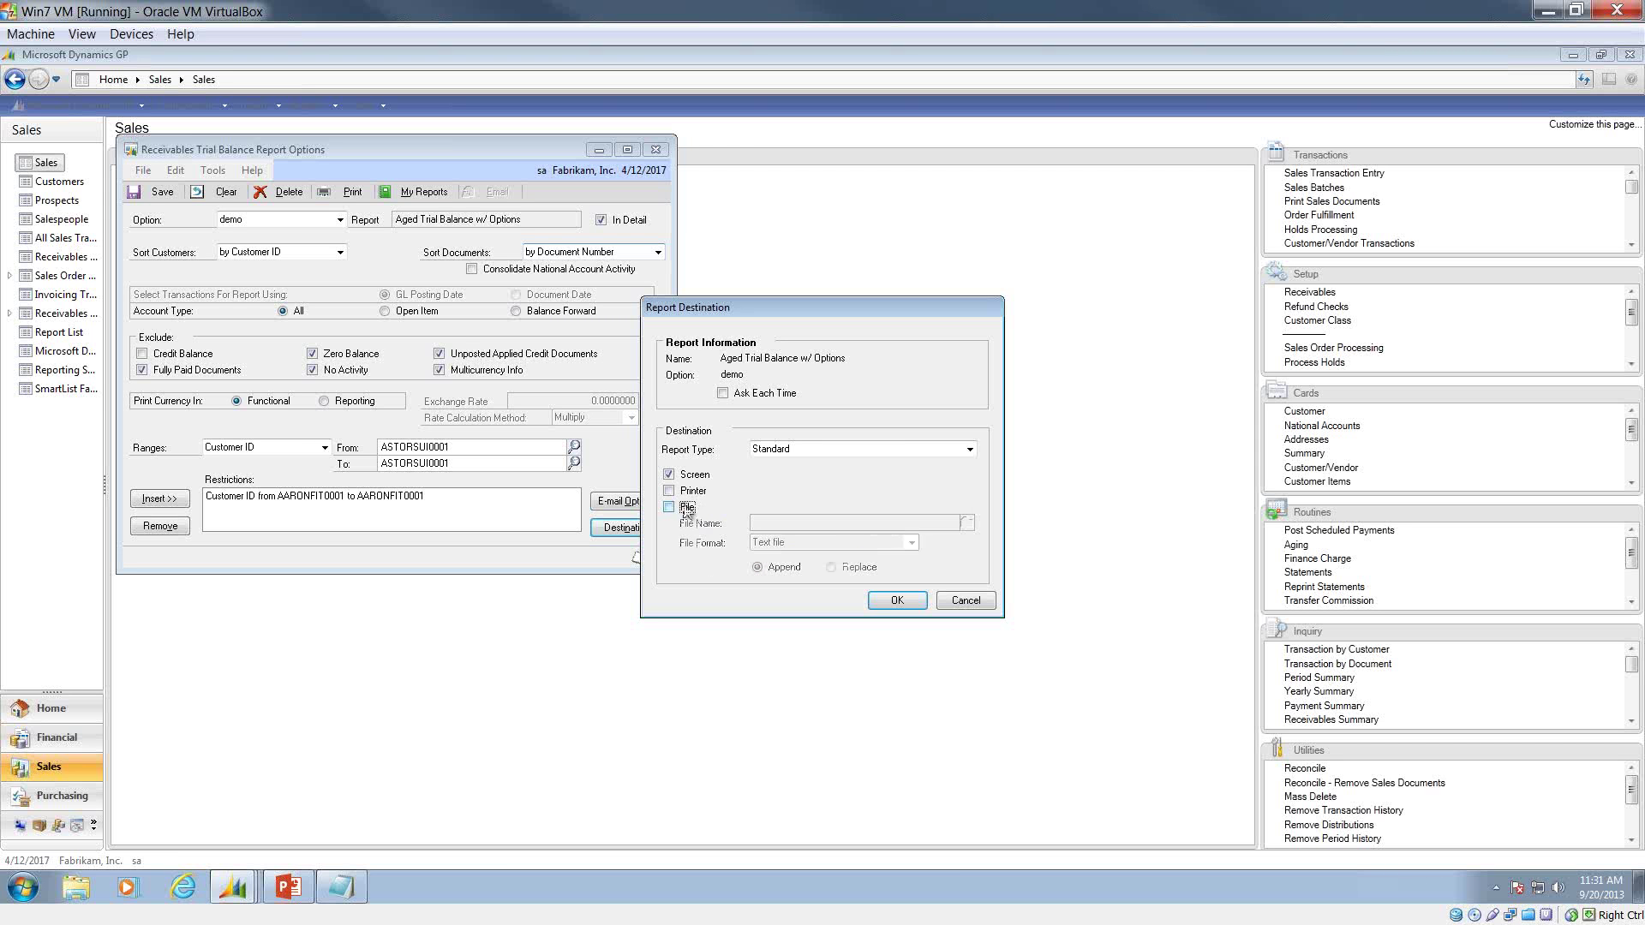
left_click(883, 603)
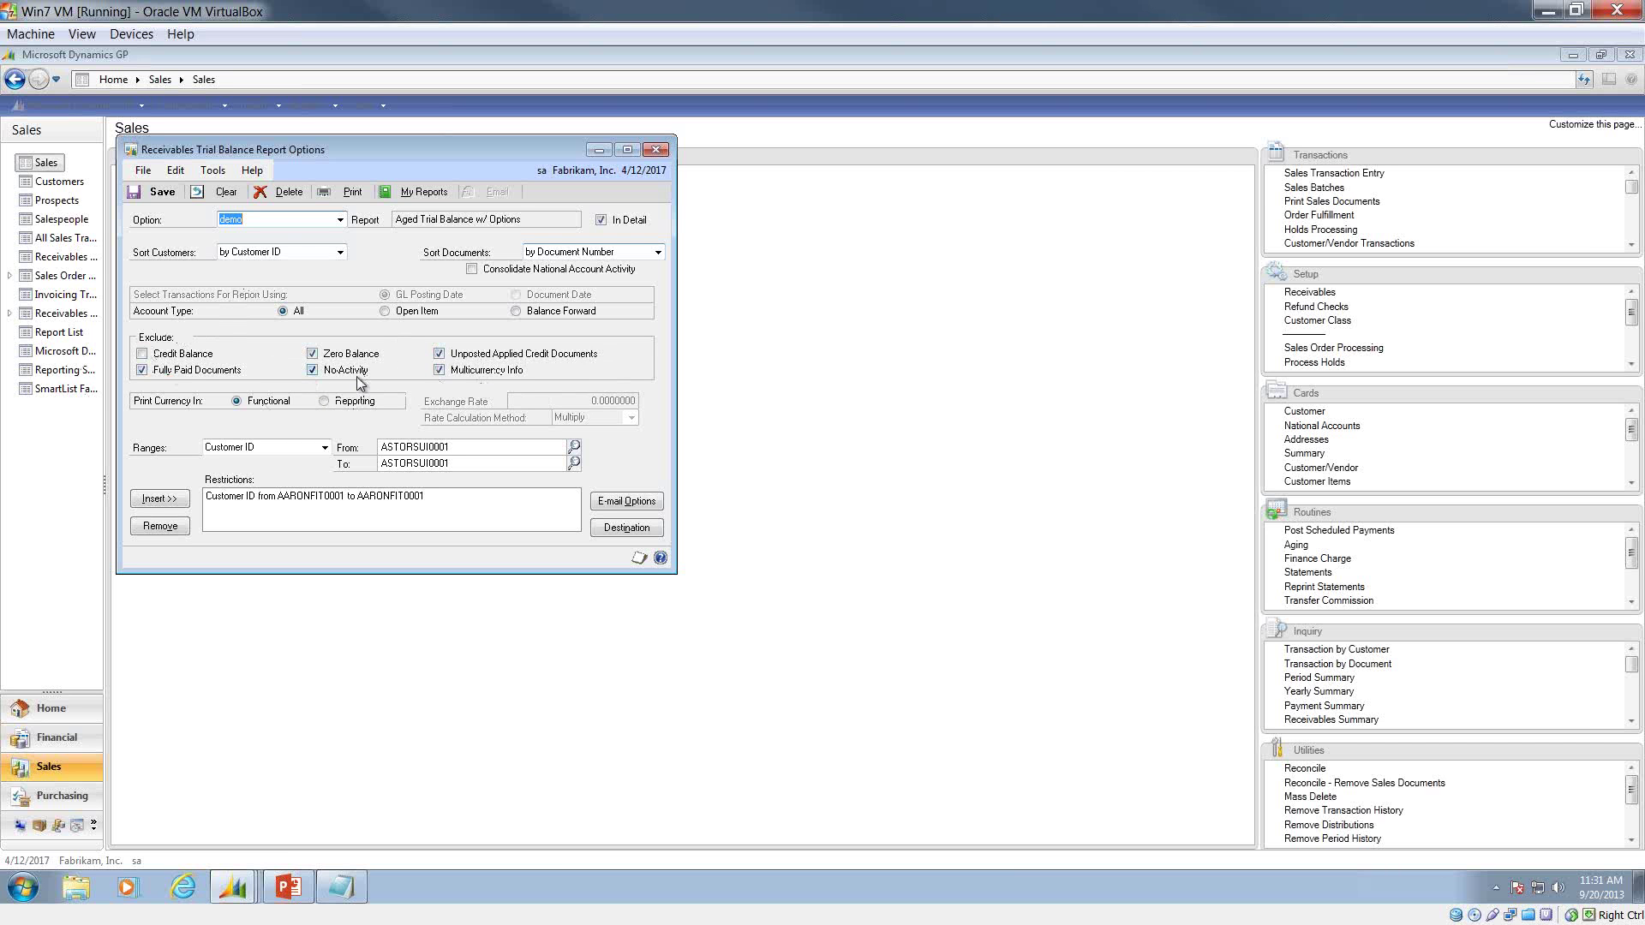
Print the demo aged trial balance report to the screen and maximize the output window.
left_click(350, 192)
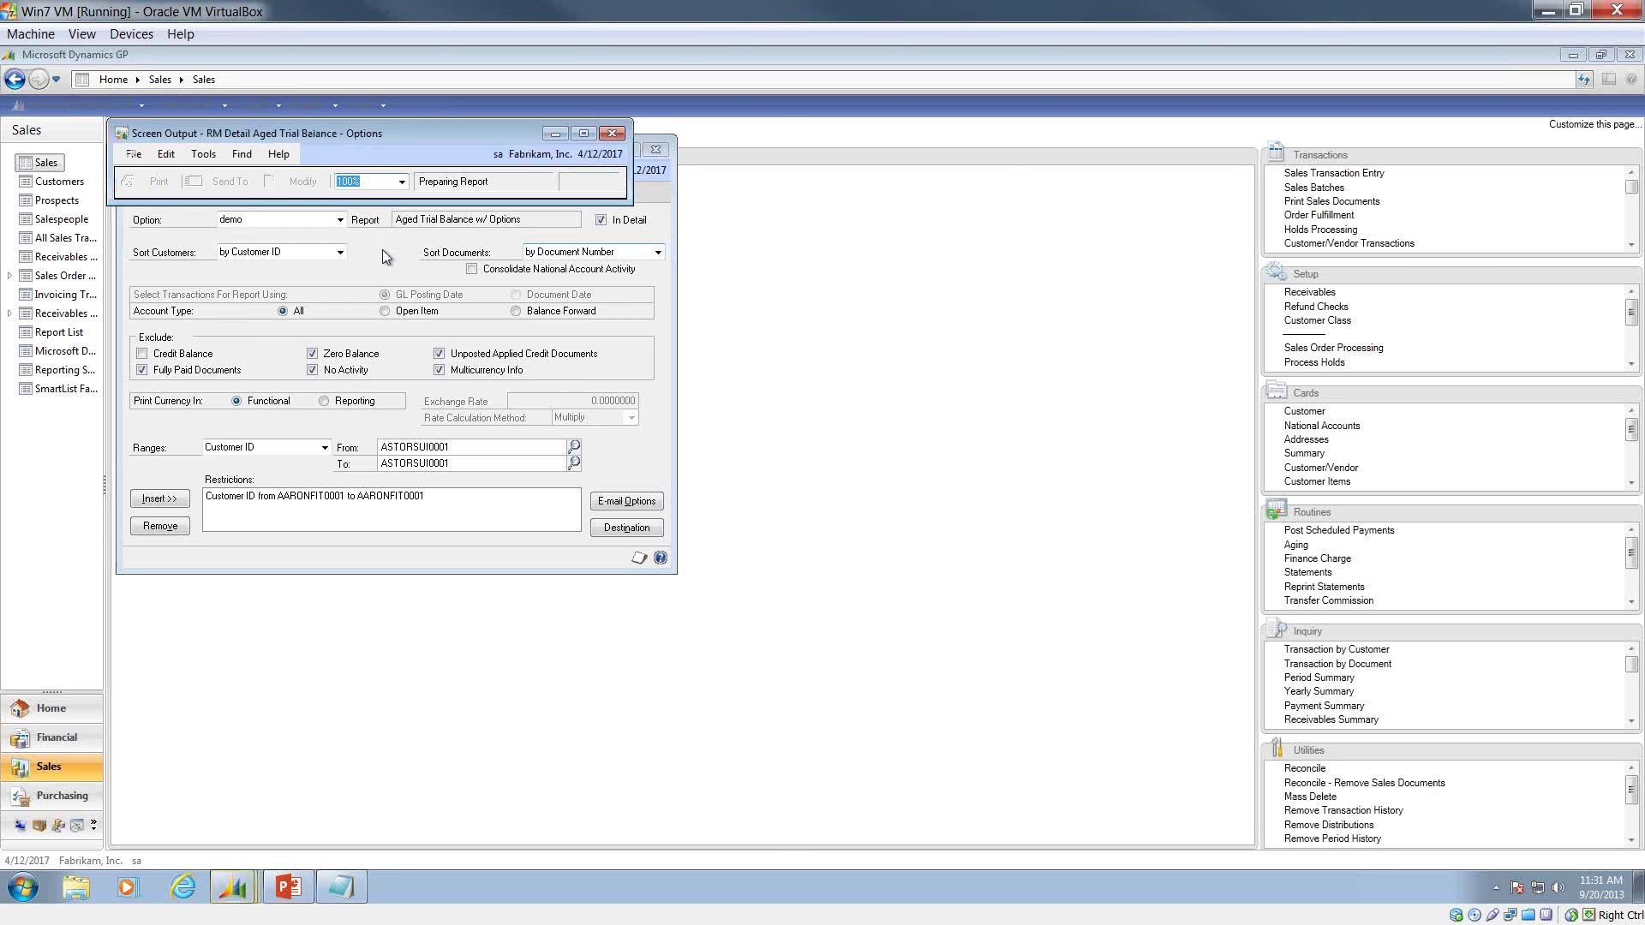
left_click(735, 135)
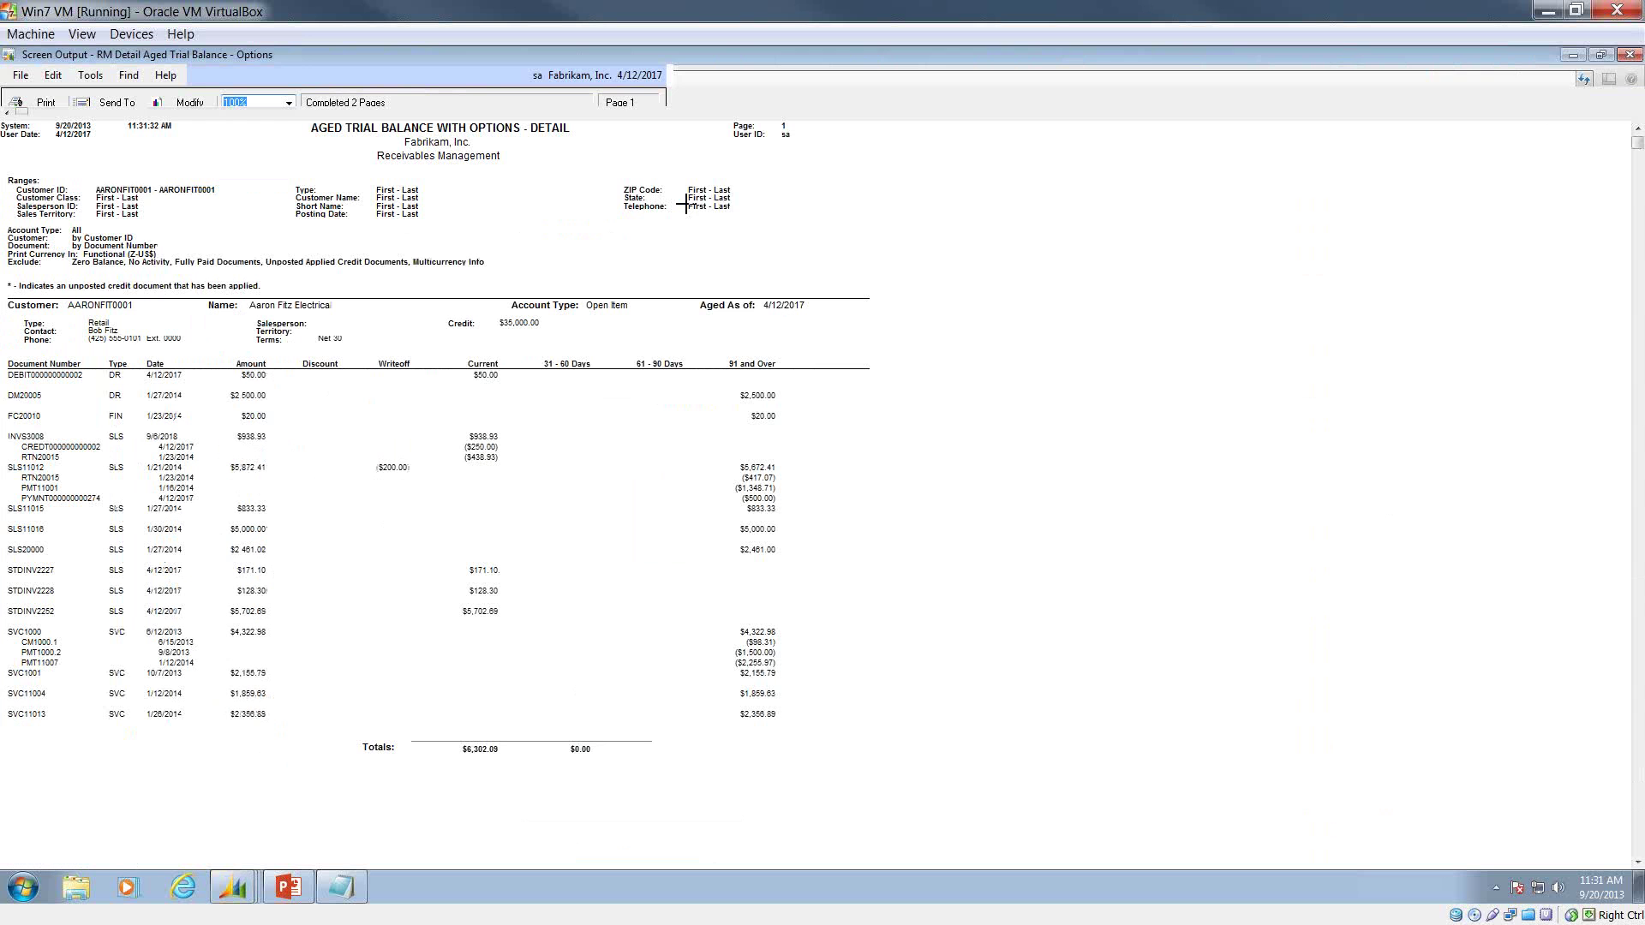
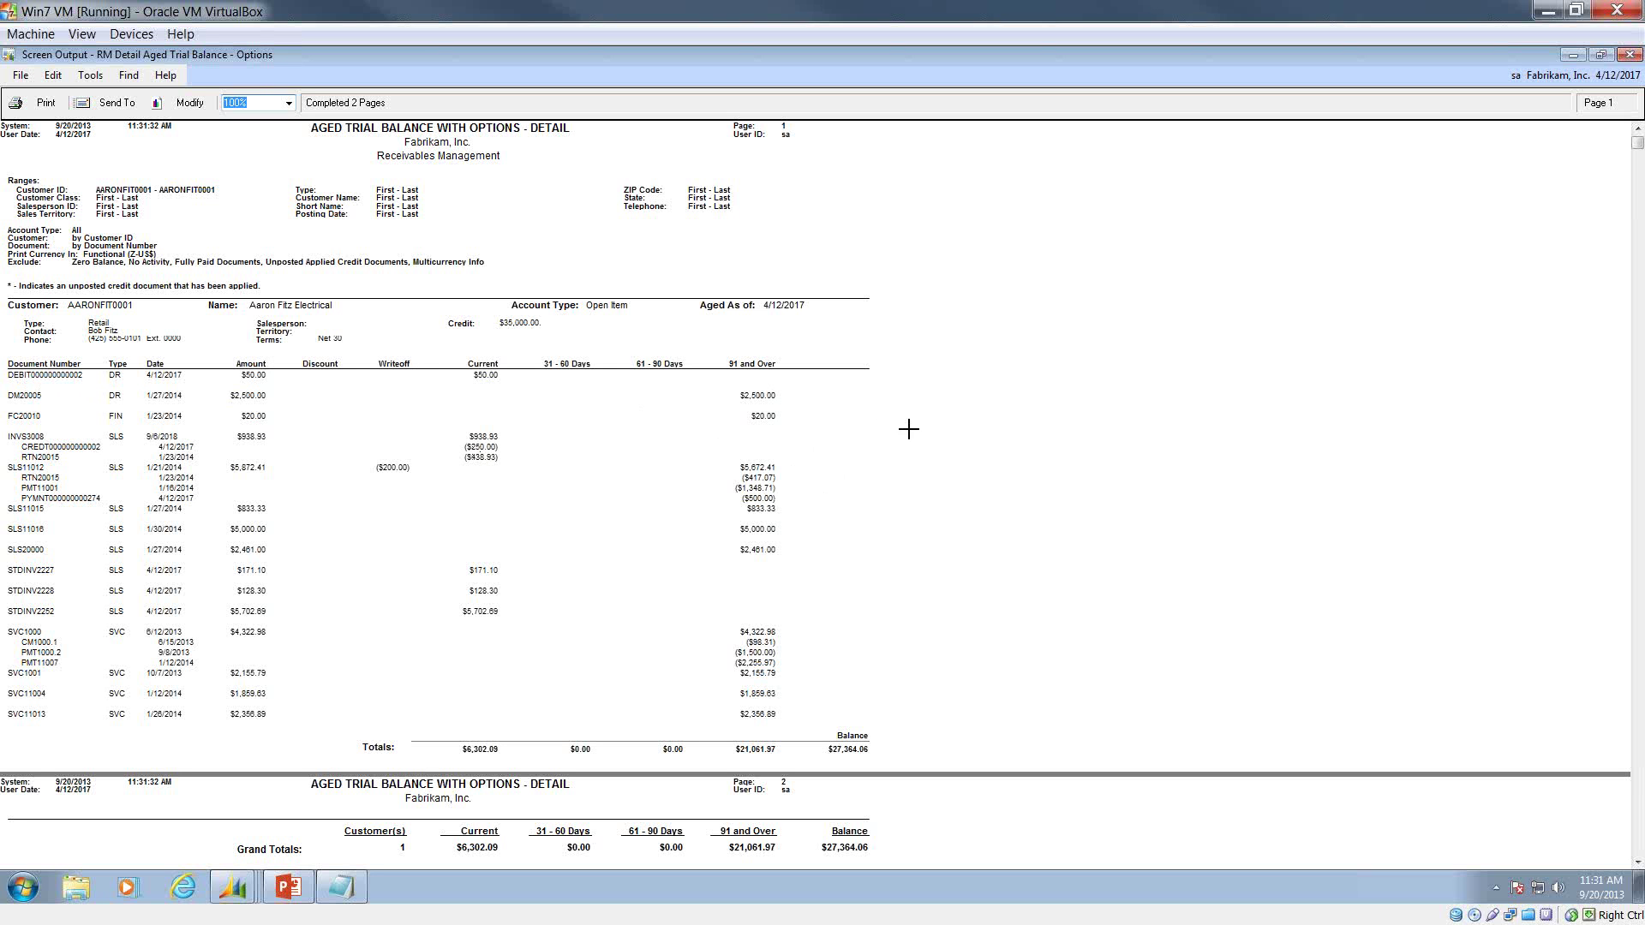
Print the demo aged trial balance to the screen in summary instead of detail, and maximize the output window.
left_click(1629, 54)
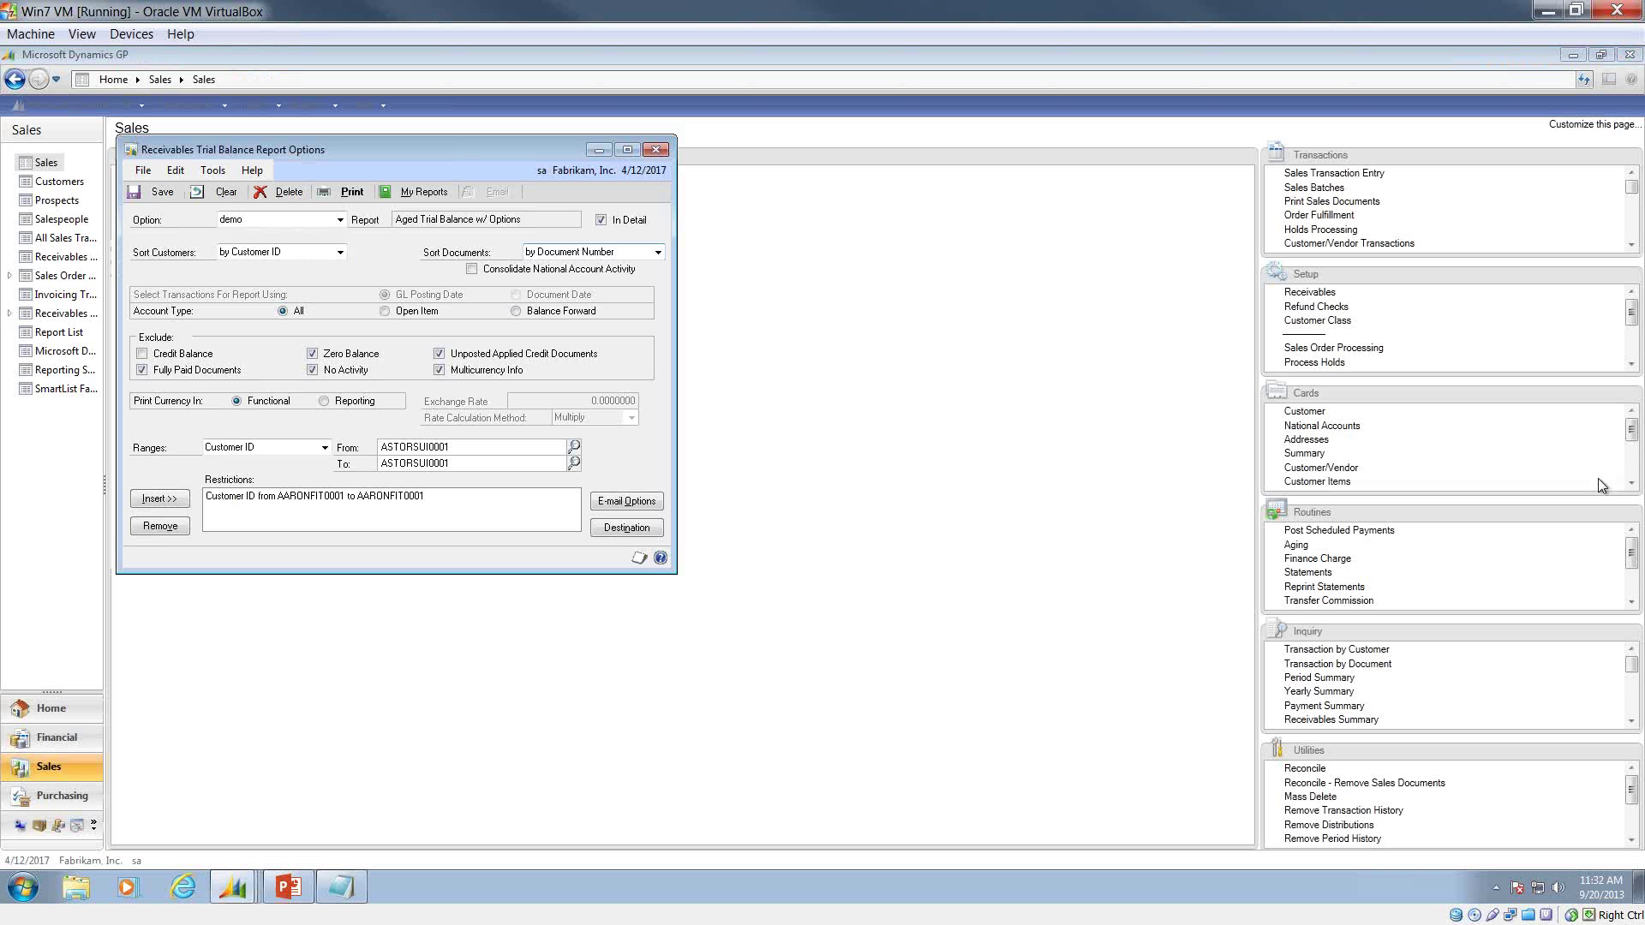
left_click(601, 220)
left_click(352, 191)
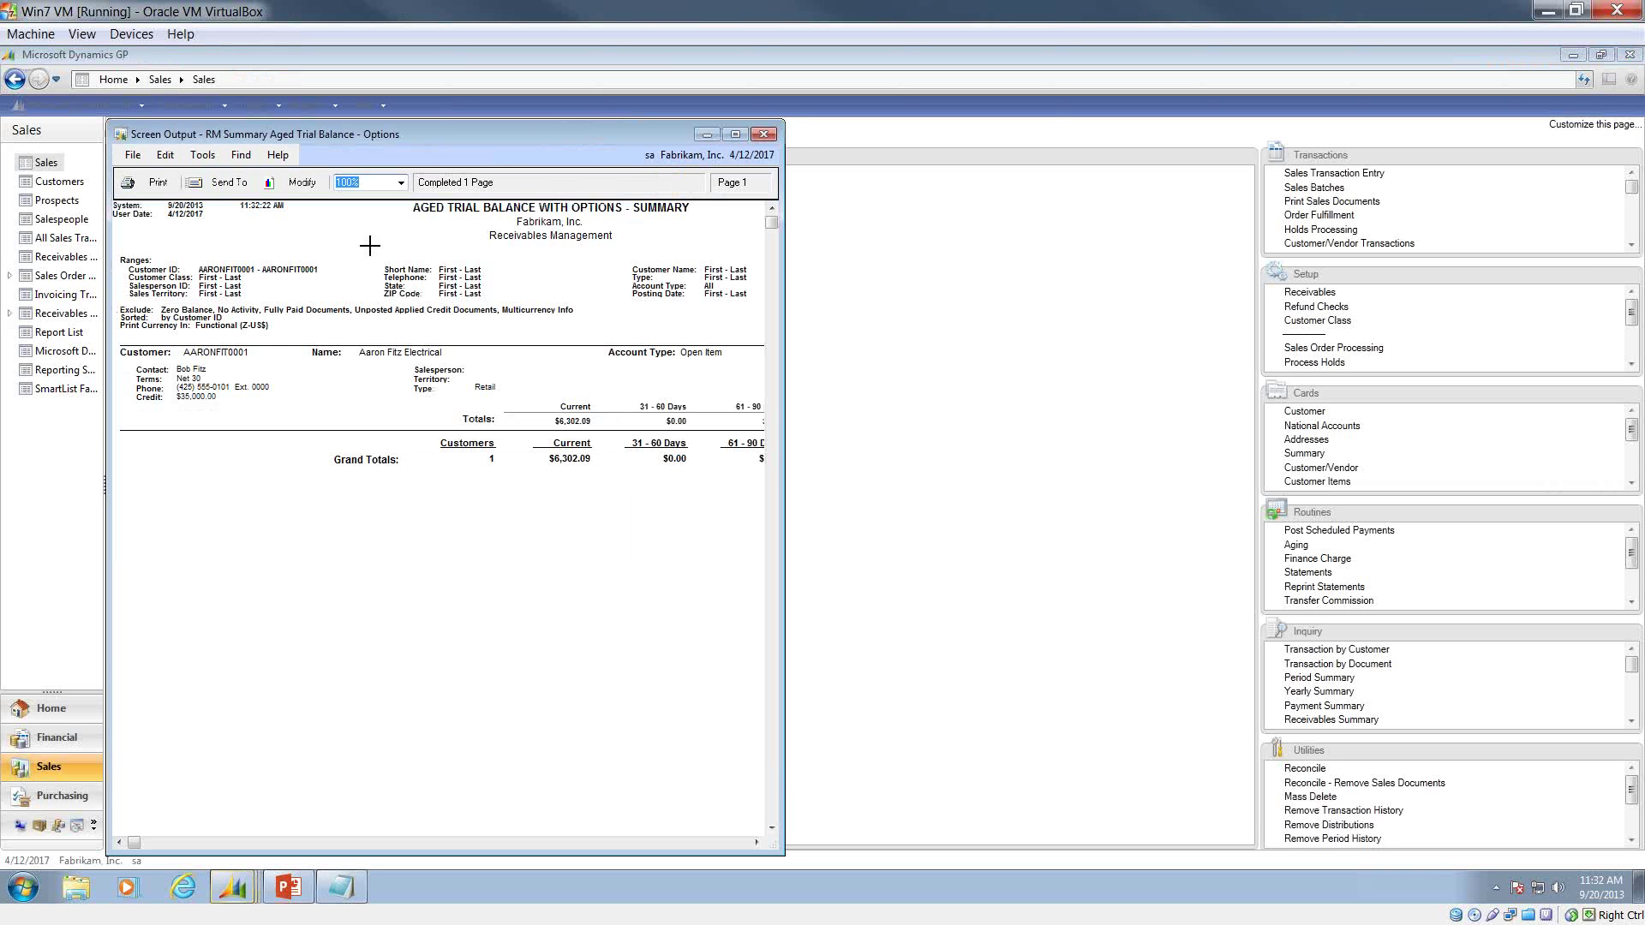
double_click(589, 135)
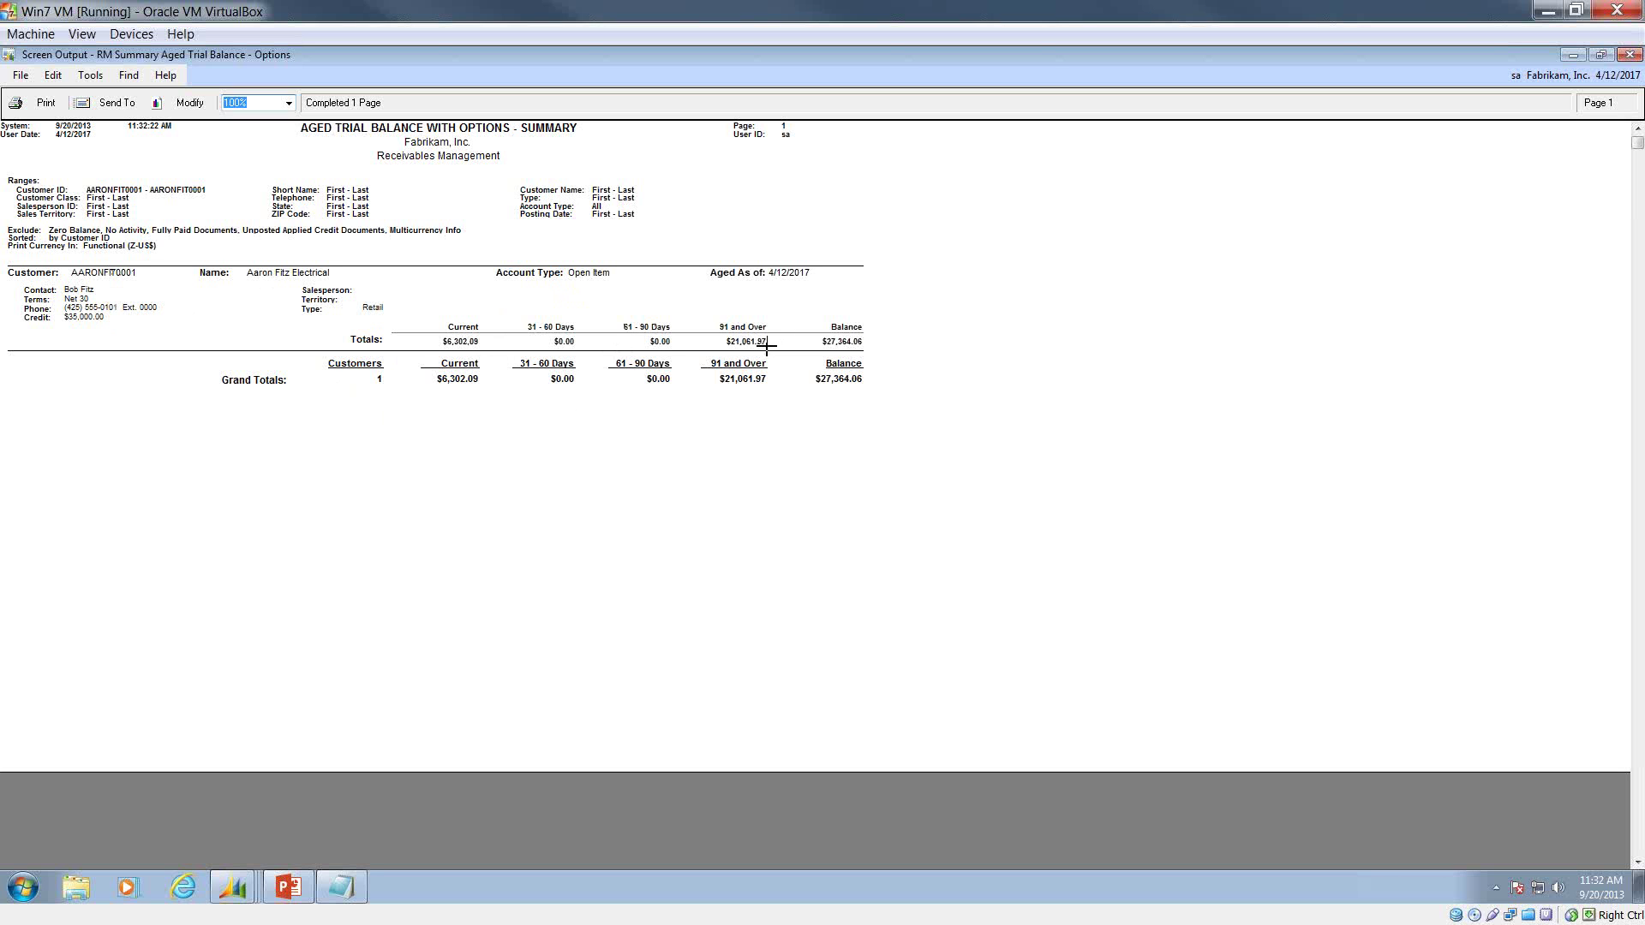
Close the summary output and the trial balance report options, discarding changes and keeping the demo option undeleted.
left_click(1629, 54)
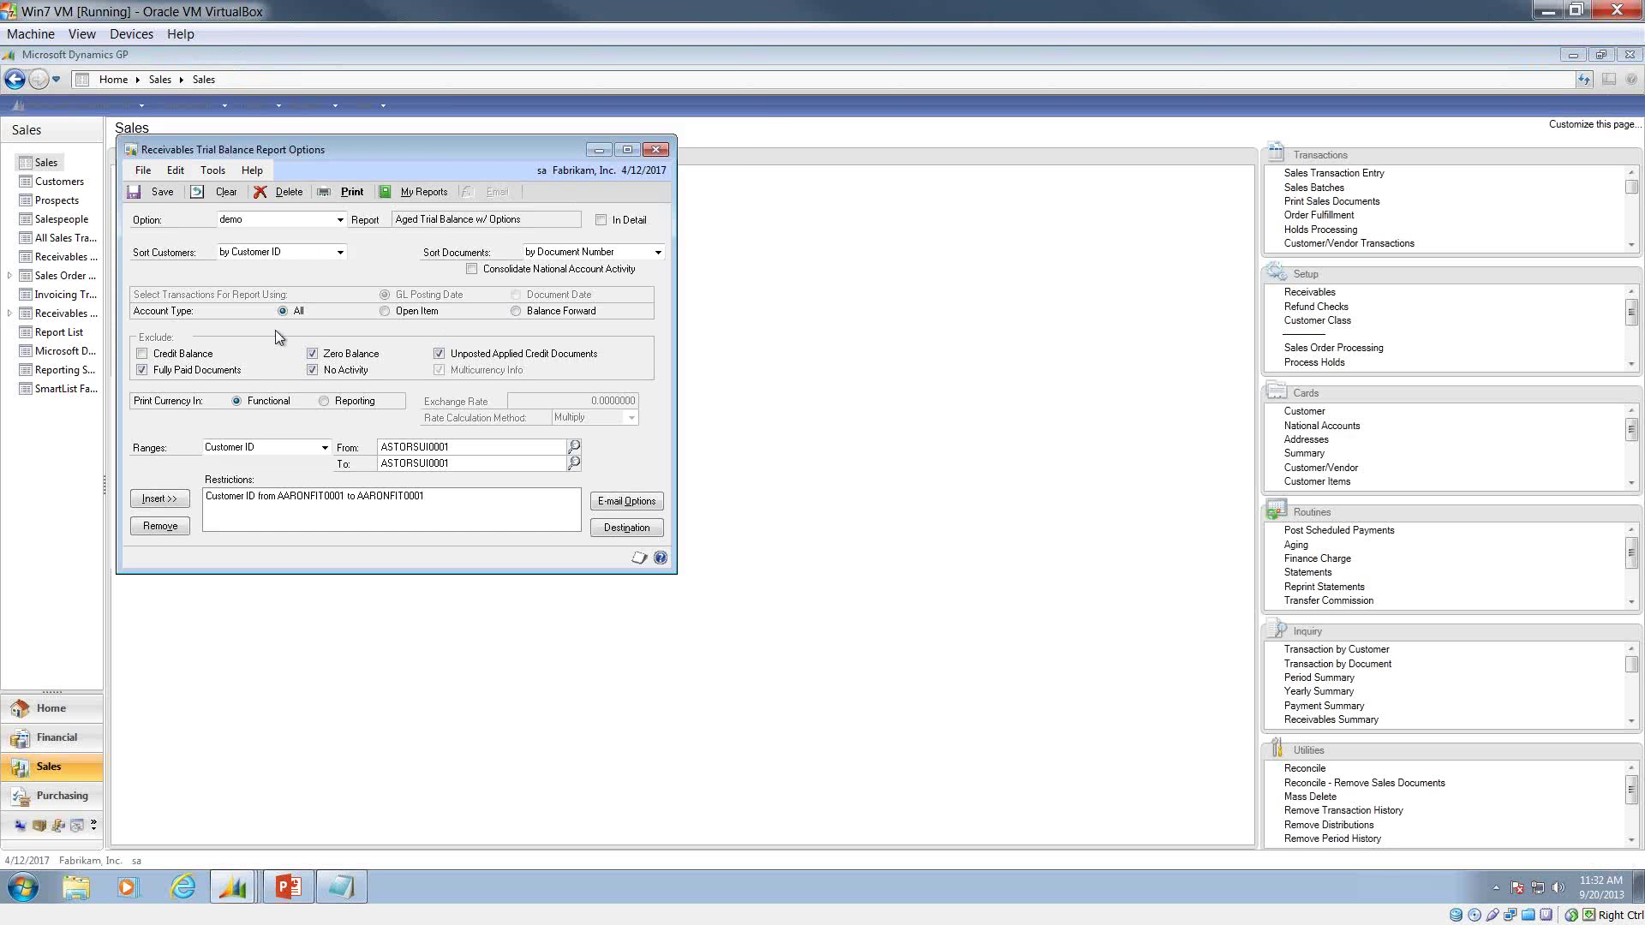
left_click(287, 196)
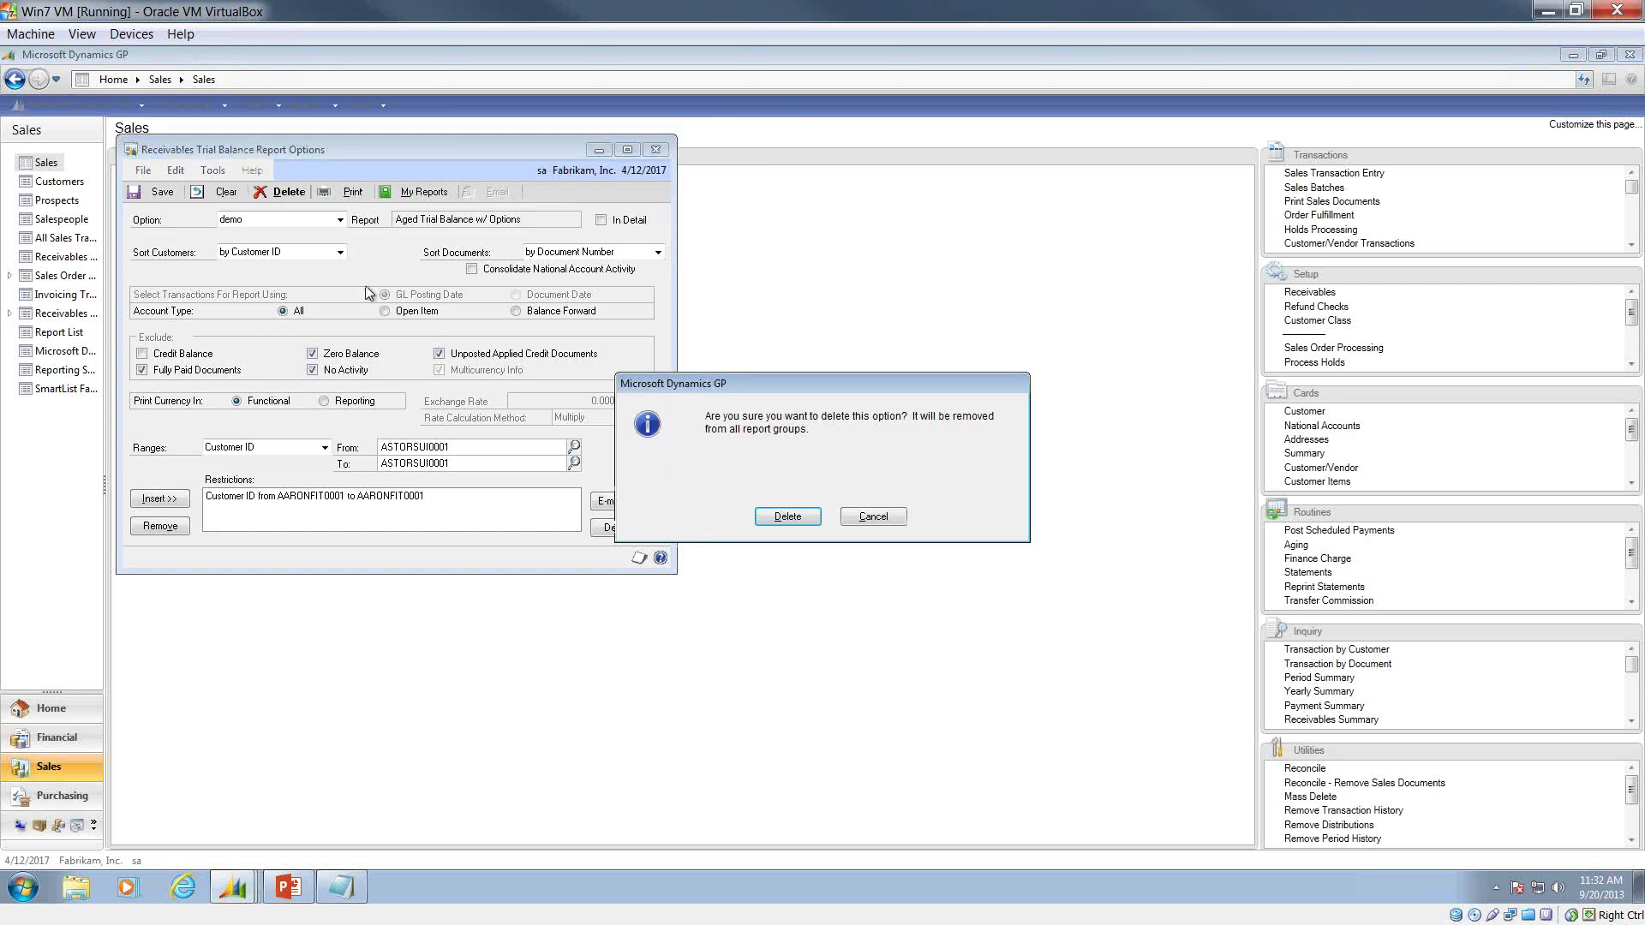
left_click(891, 519)
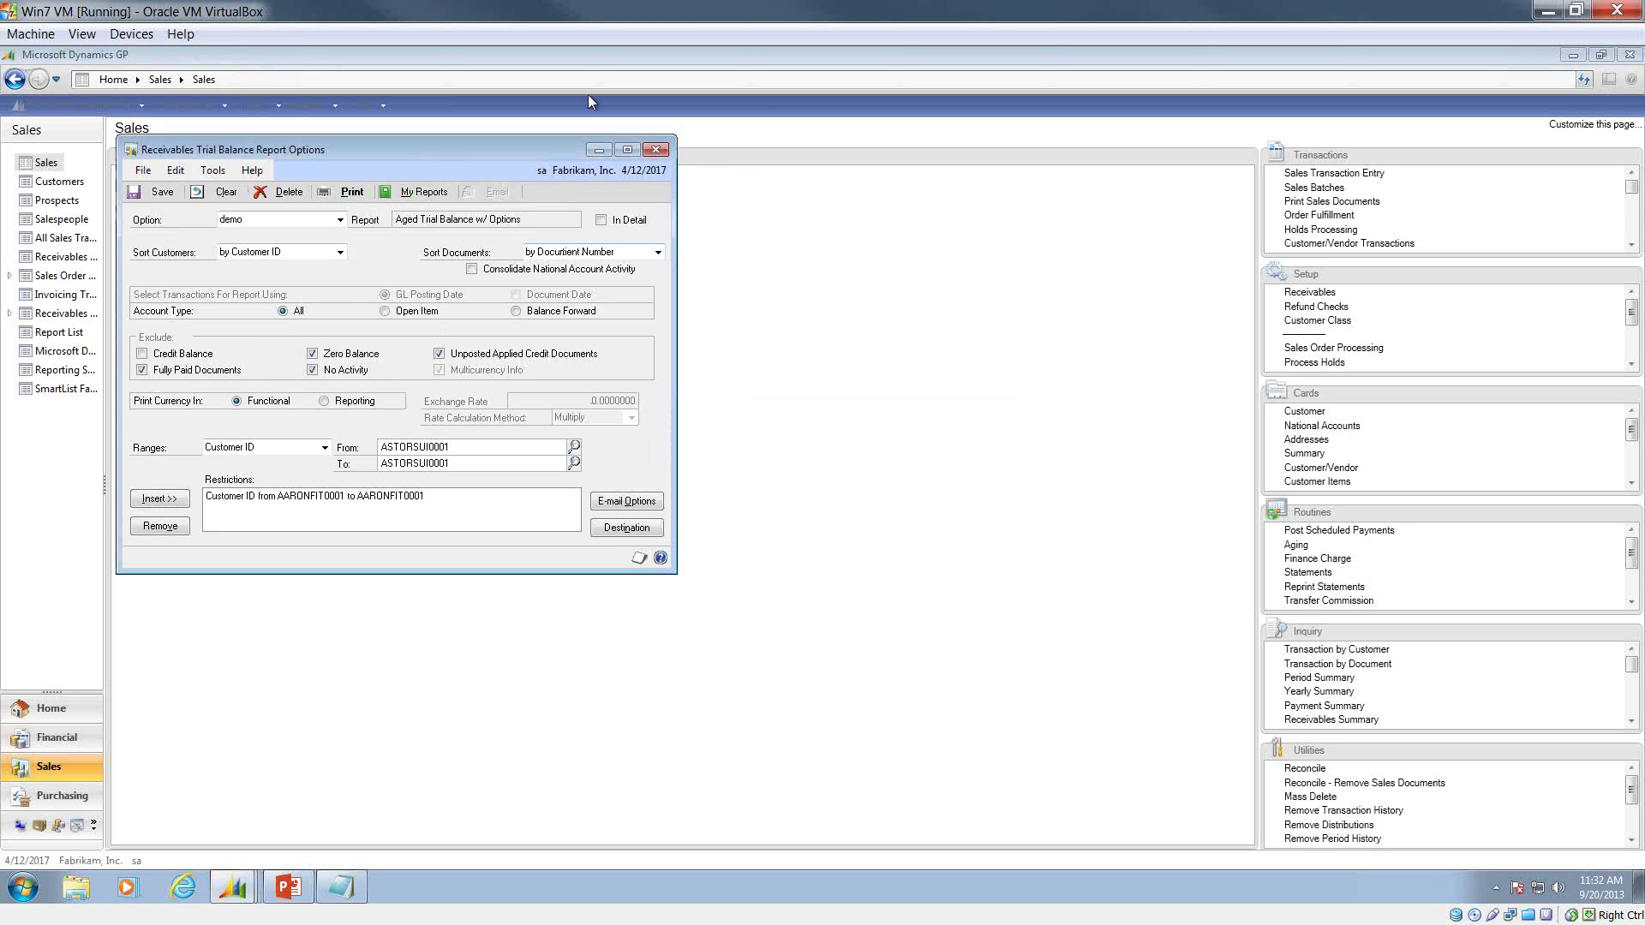
left_click(655, 149)
left_click(818, 527)
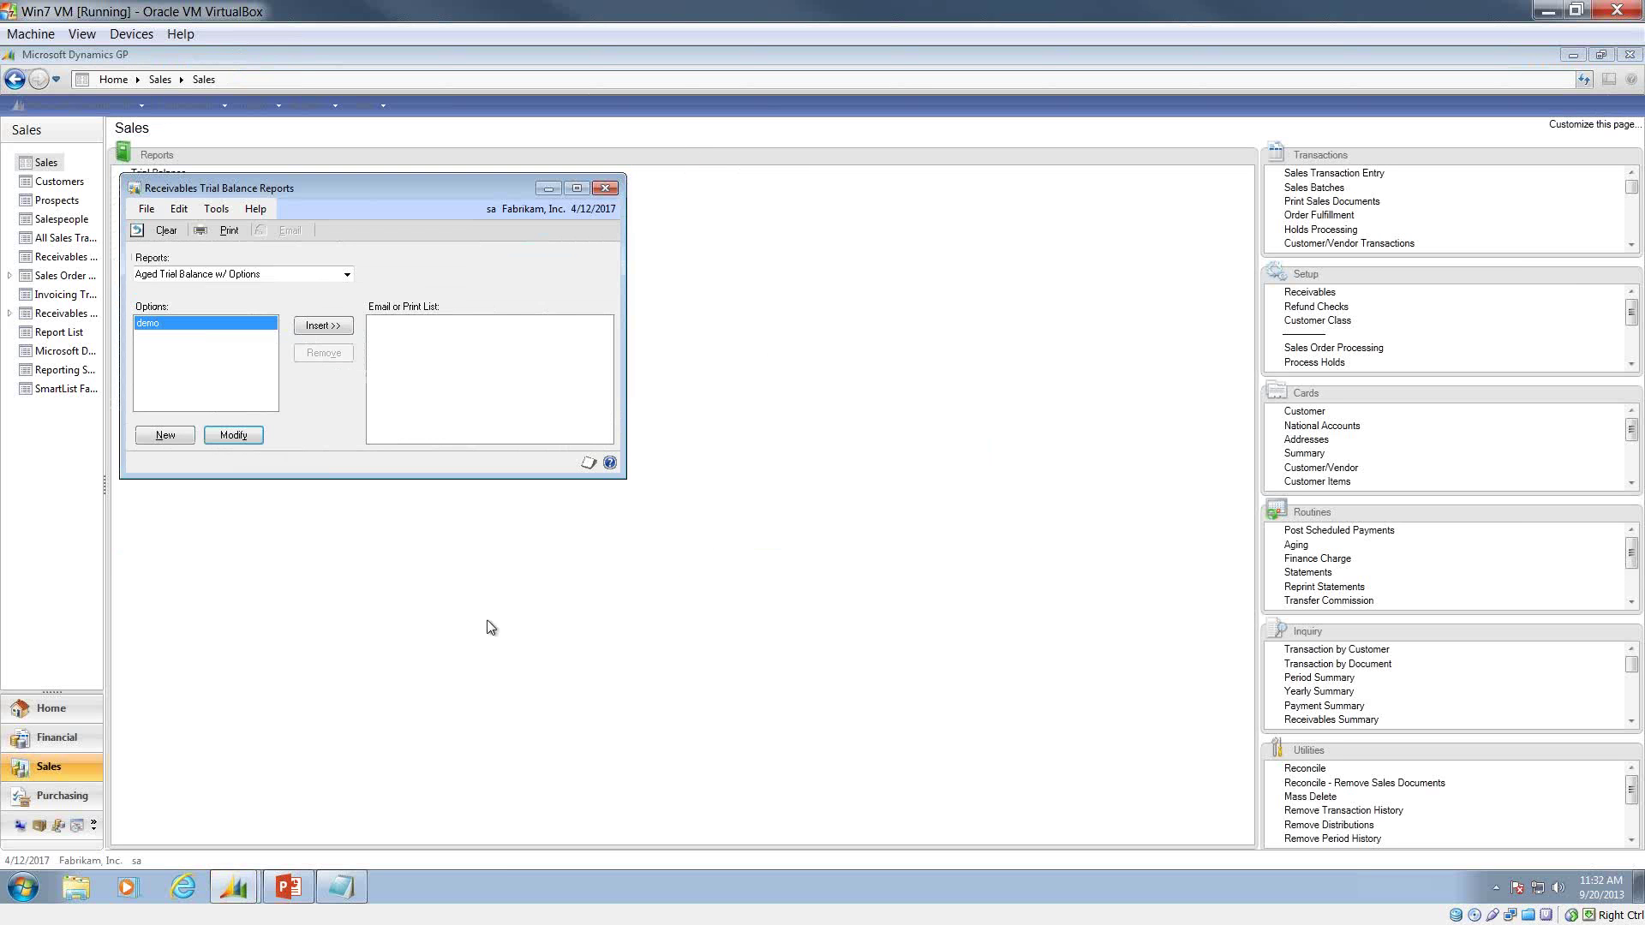
Review the demo option of the Historical Aged Trial Balance report, including its aging date and transaction selection settings, and close the report windows.
left_click(245, 277)
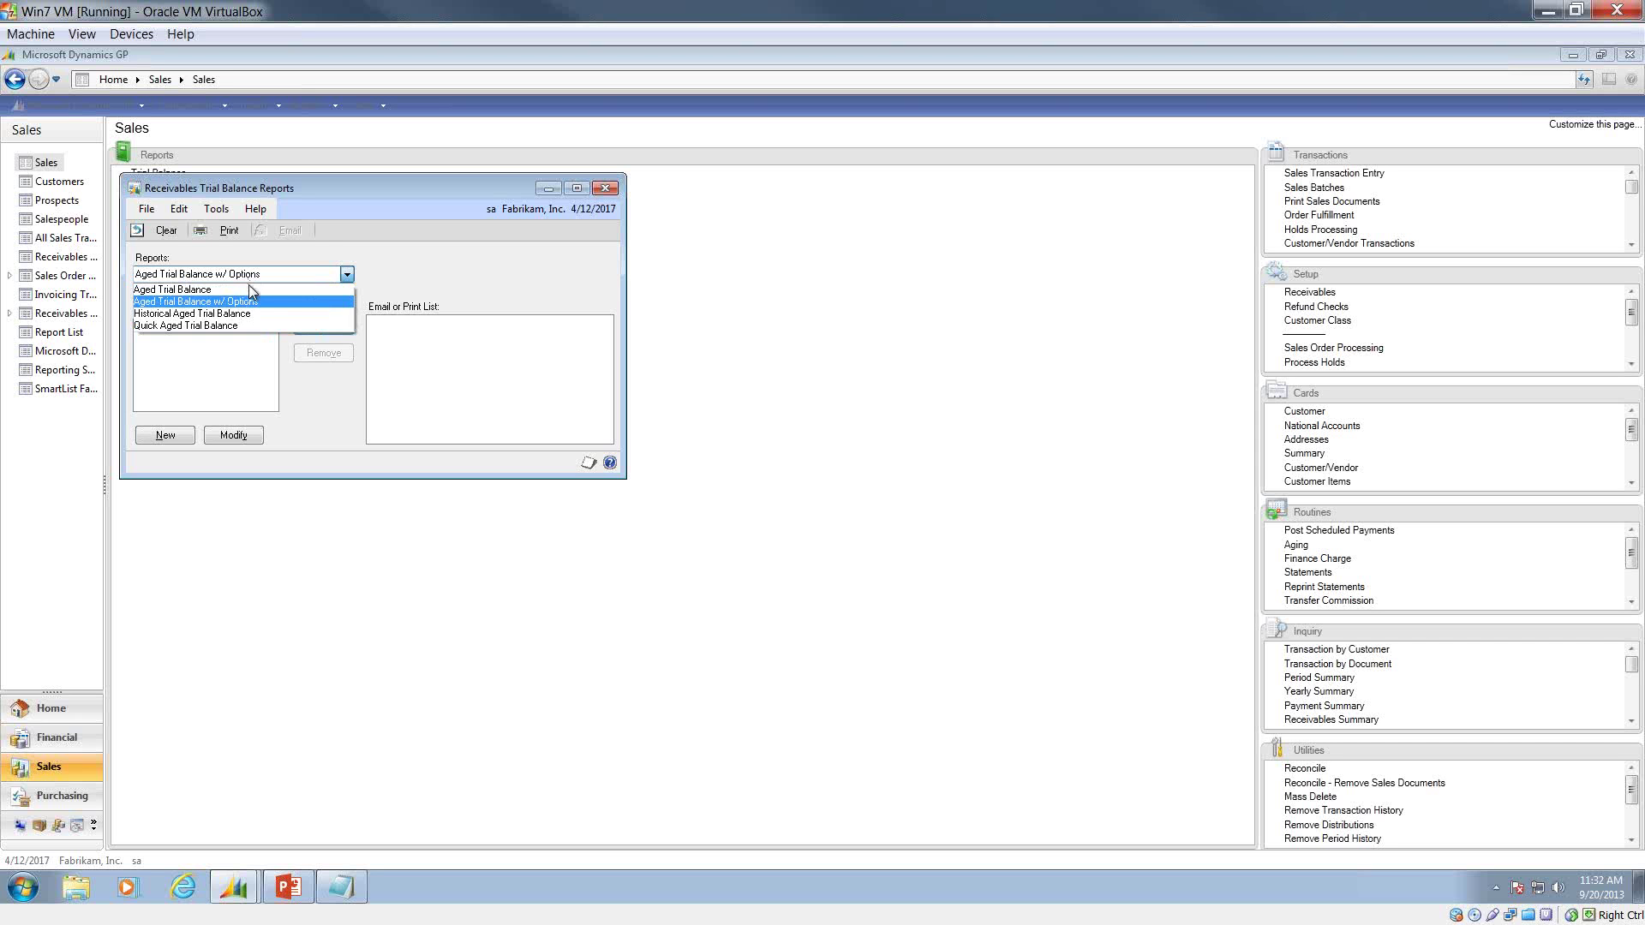
left_click(245, 314)
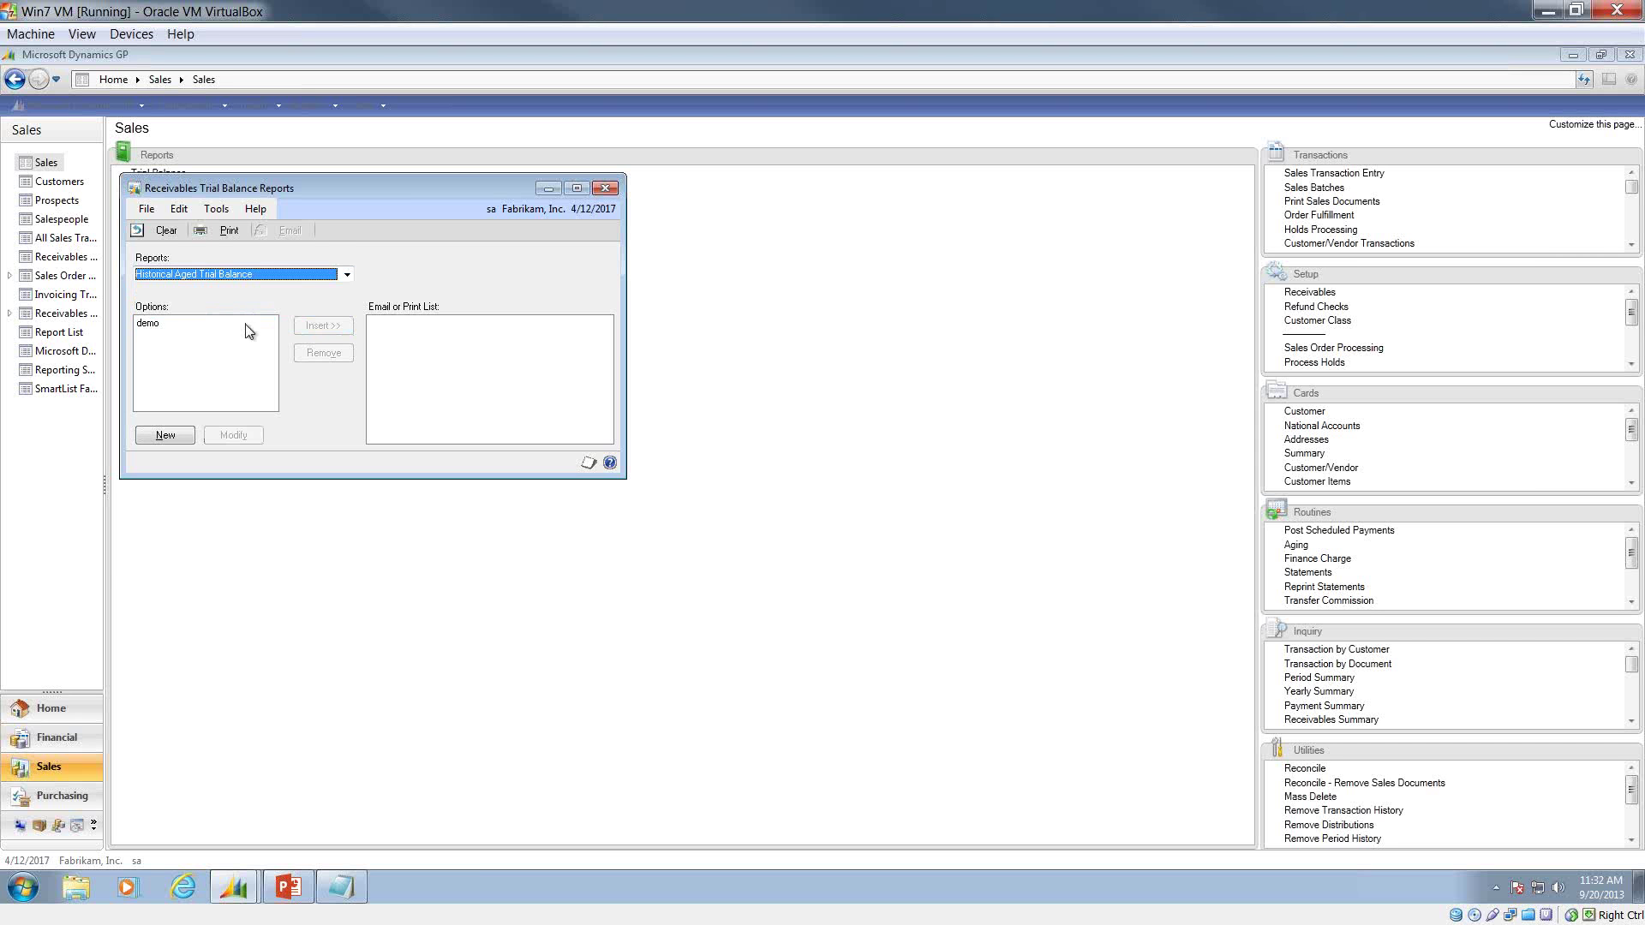
left_click(151, 326)
left_click(226, 435)
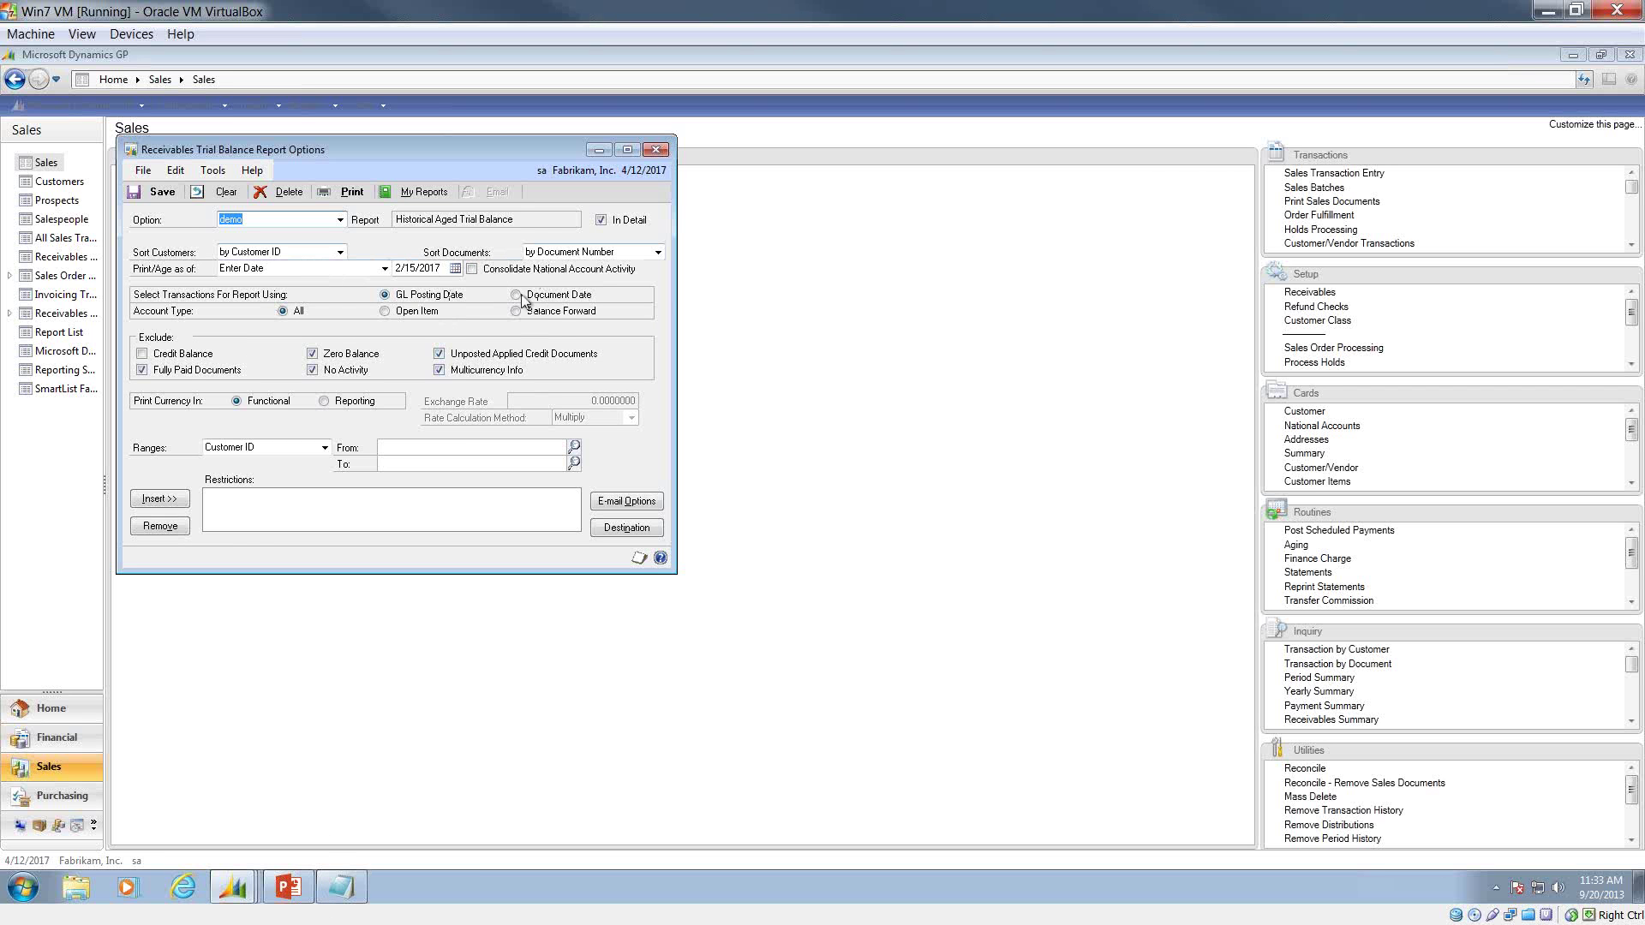
left_click(654, 151)
left_click(614, 180)
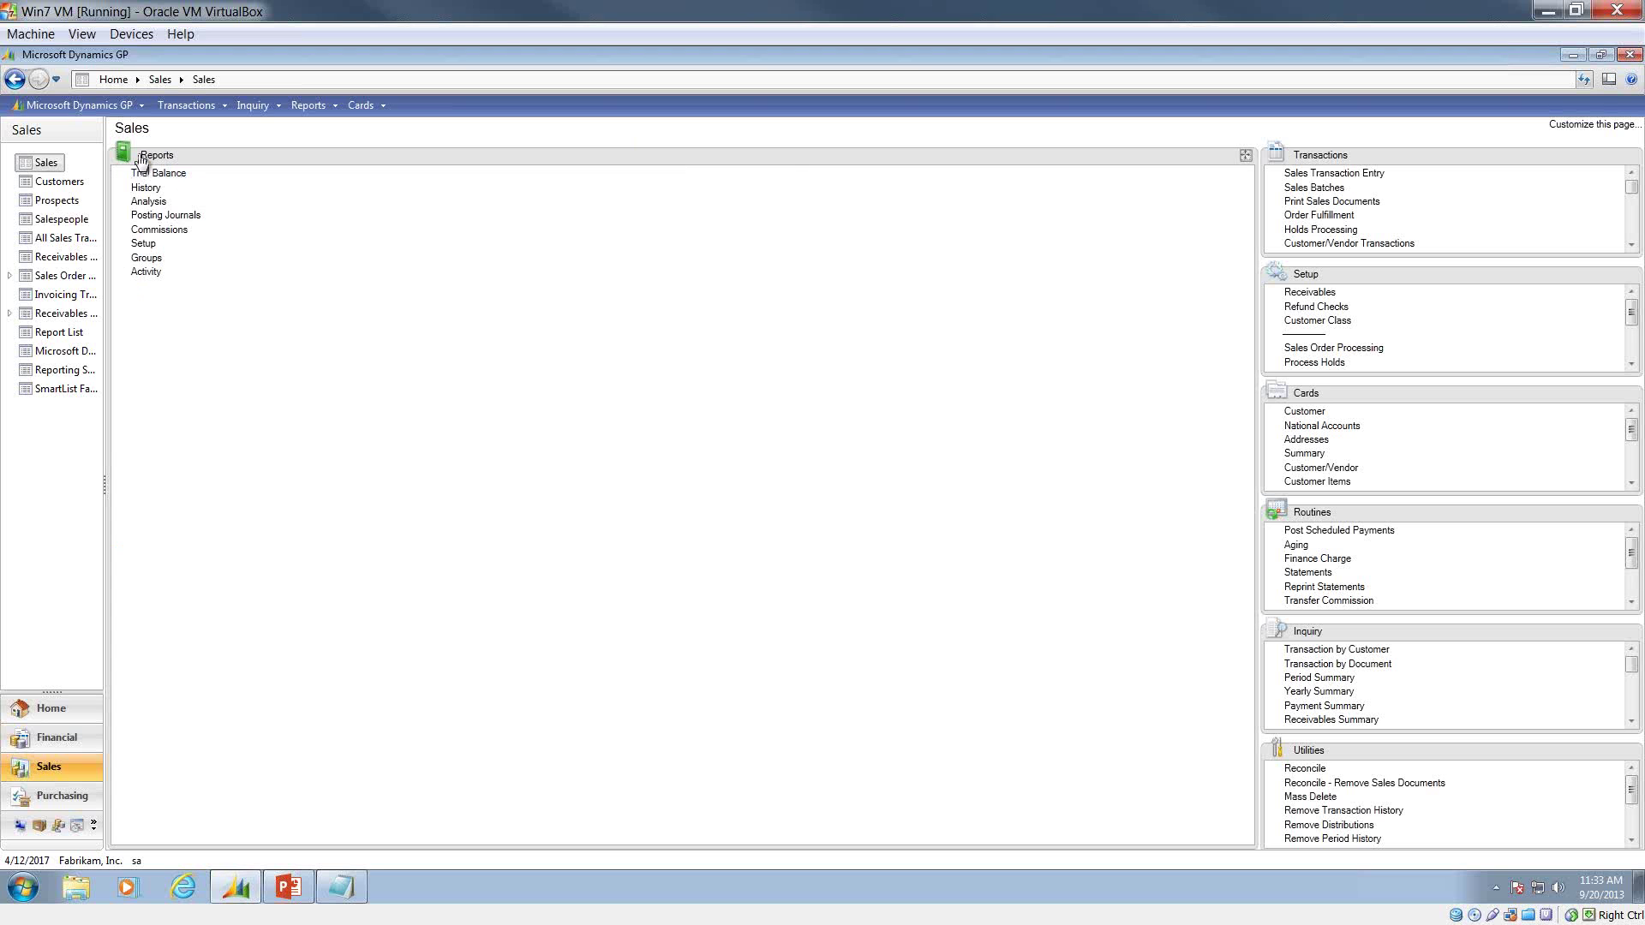
Open the demo option of the Unapplied Documents sales analysis report for modification.
left_click(151, 202)
left_click(324, 307)
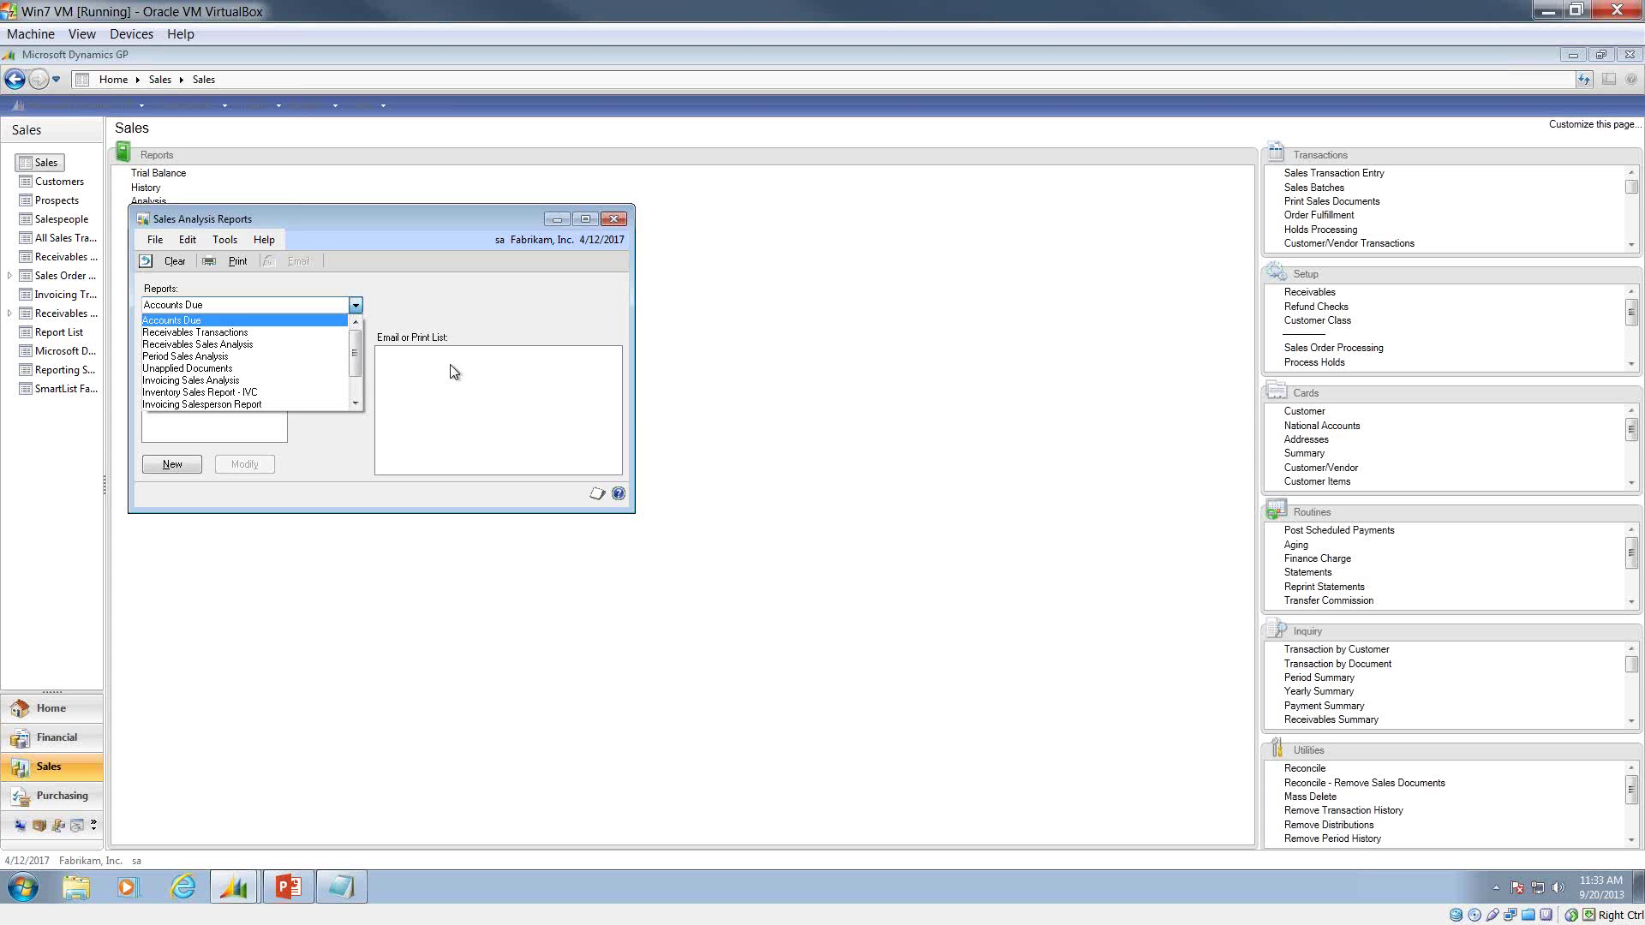
left_click(271, 369)
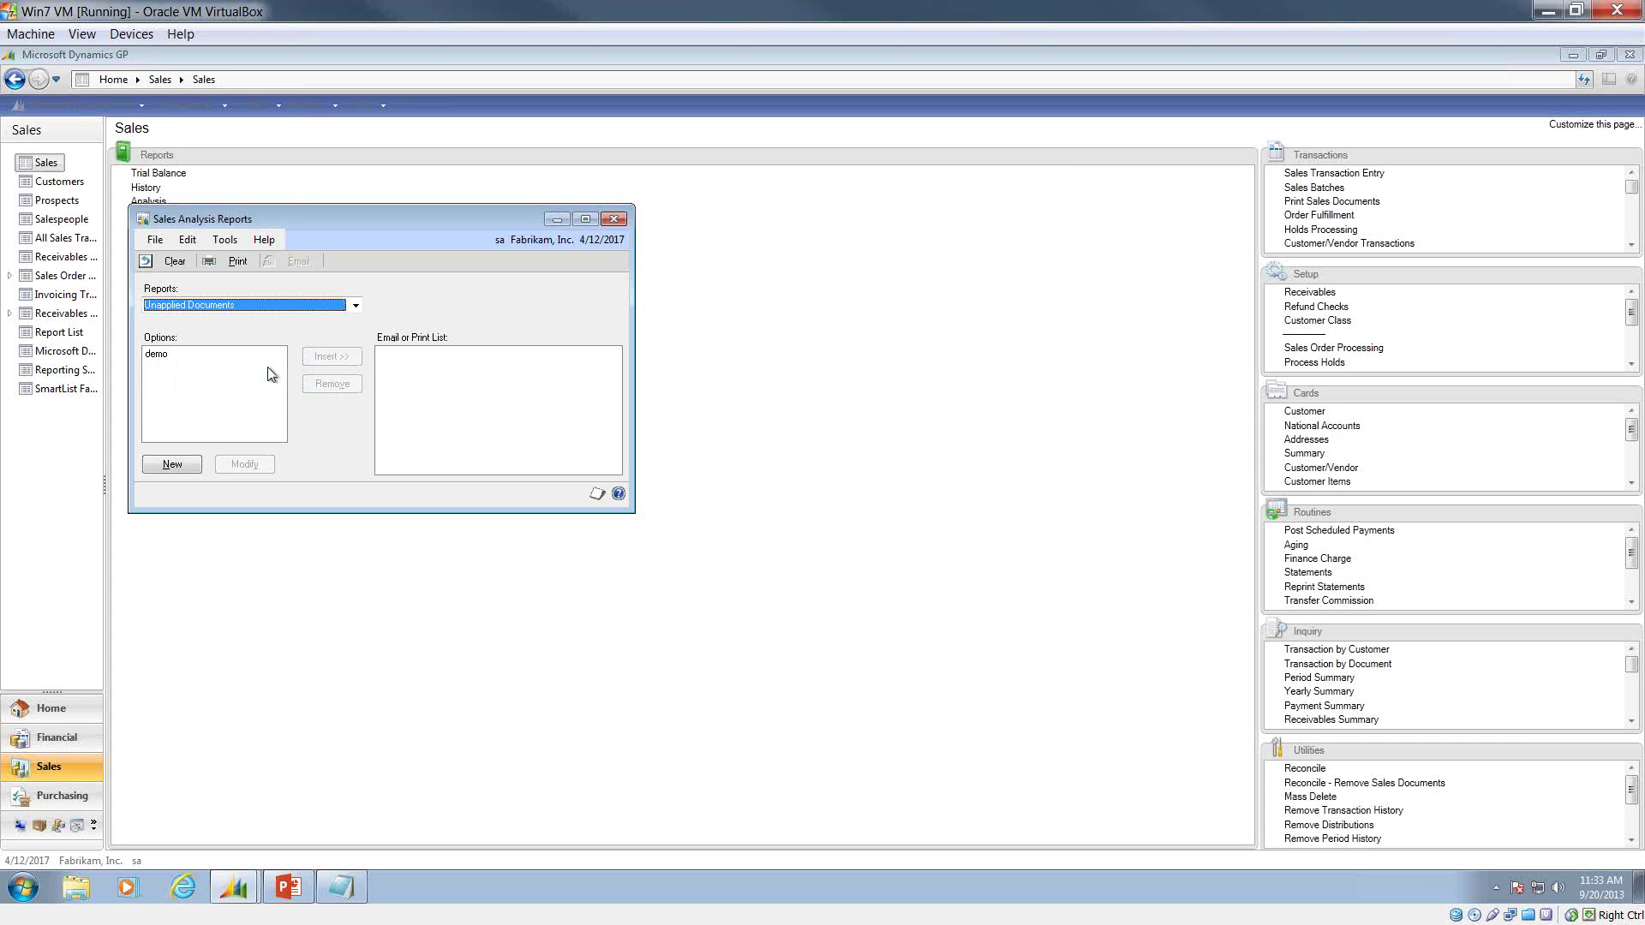
left_click(180, 354)
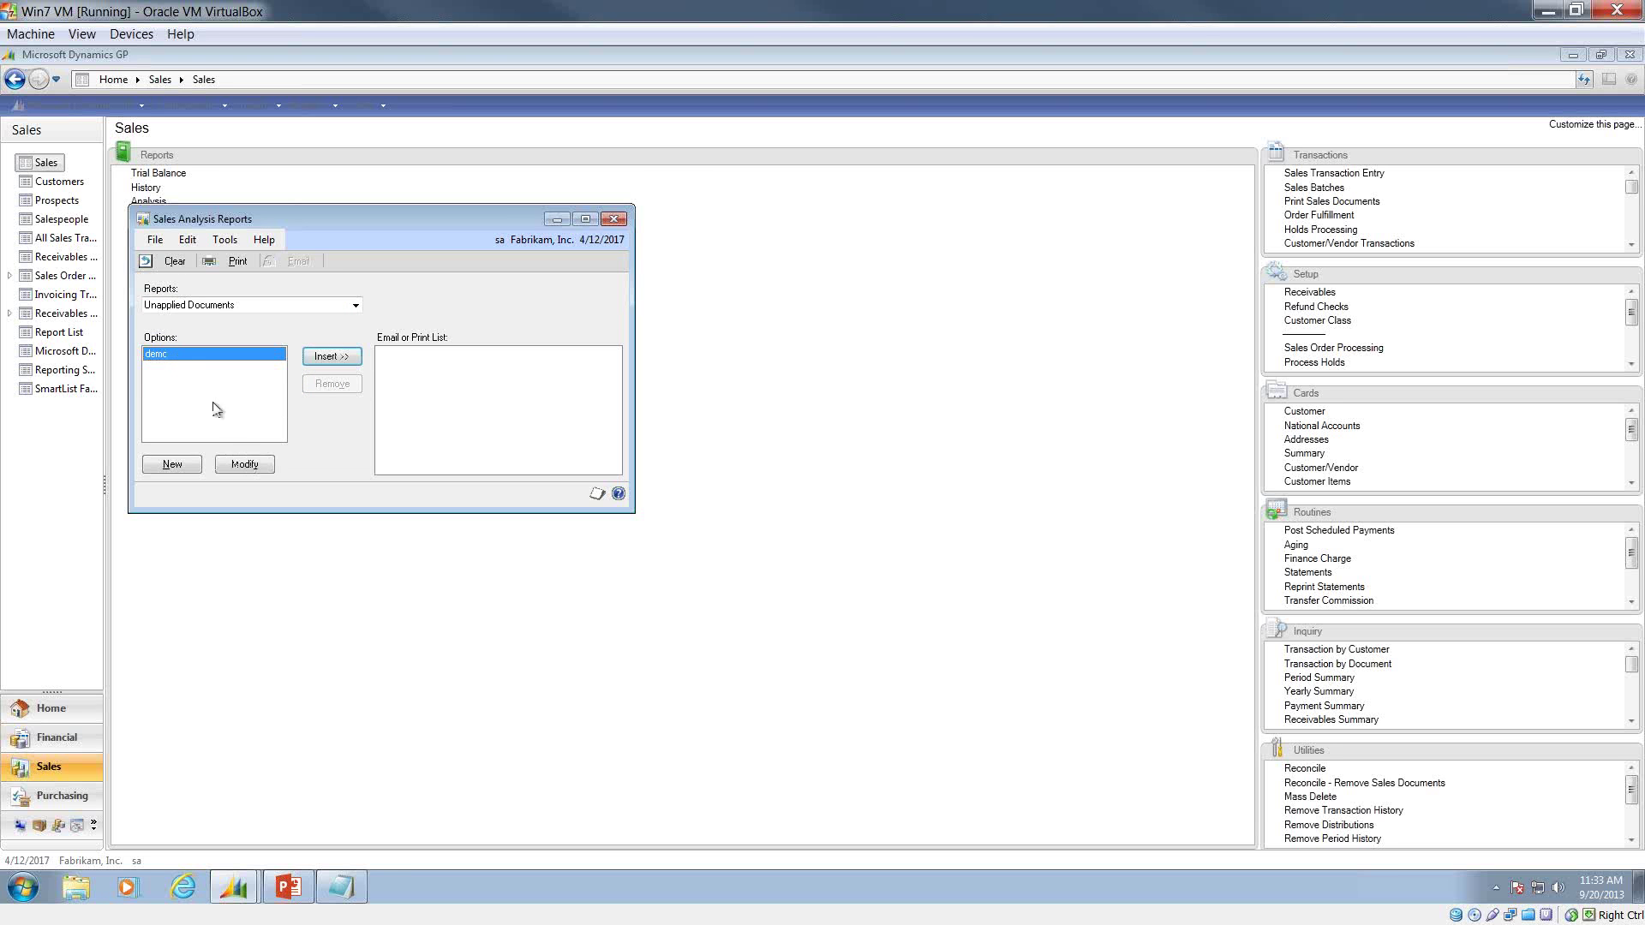
left_click(244, 465)
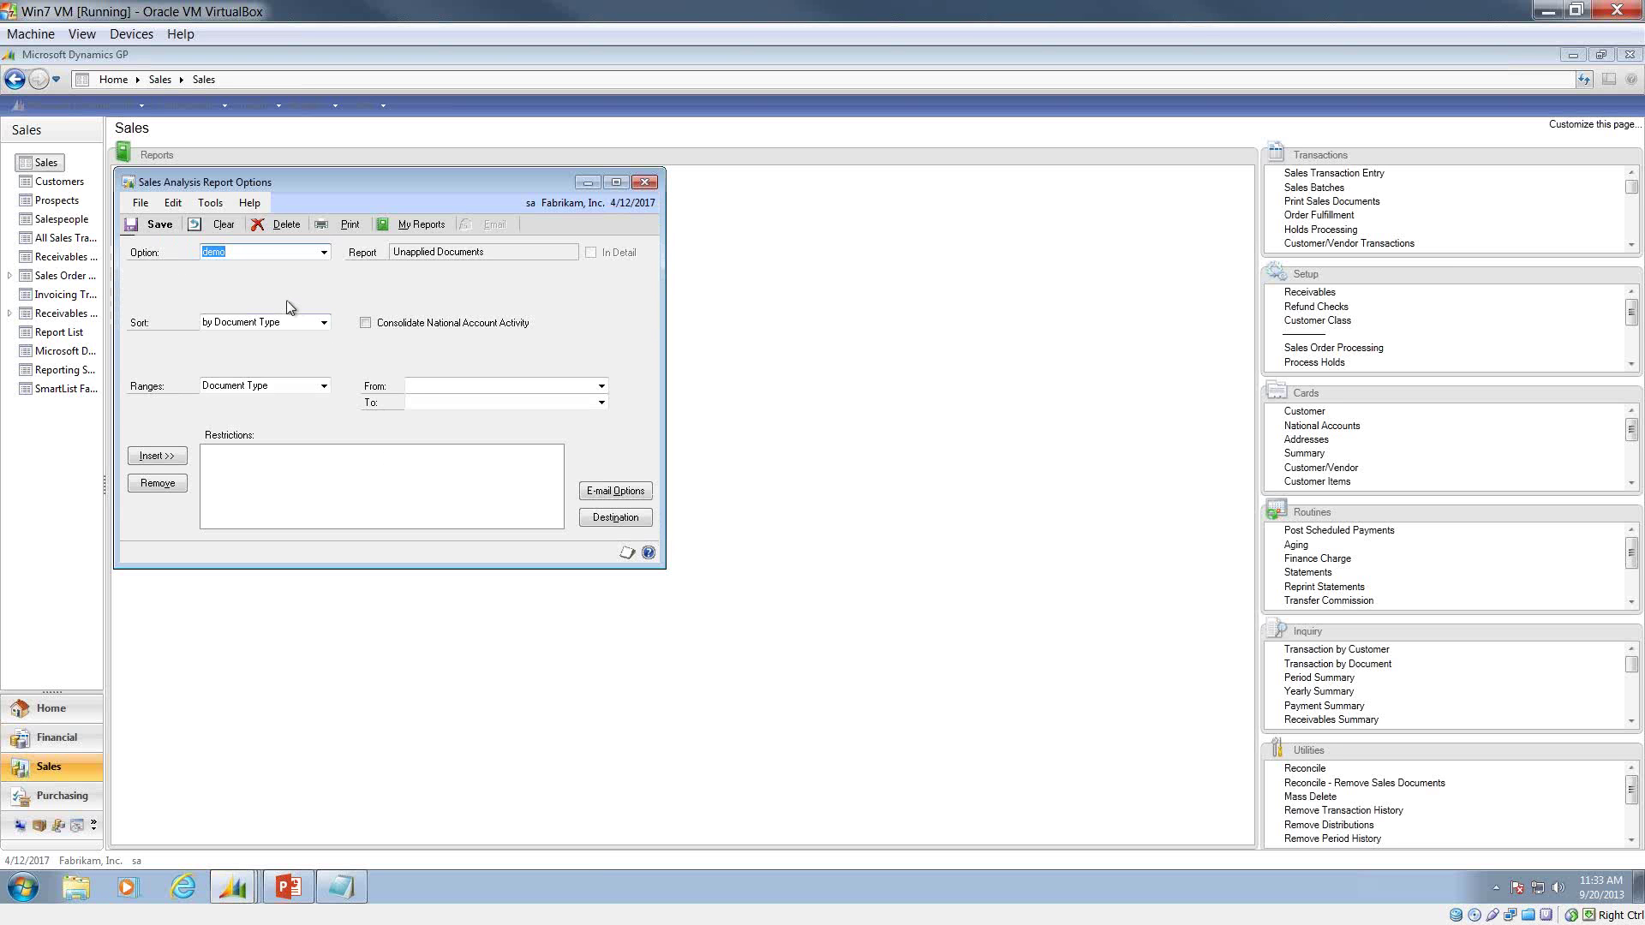
Sort the unapplied documents report by Document Number and check its available range types and report destination.
left_click(252, 326)
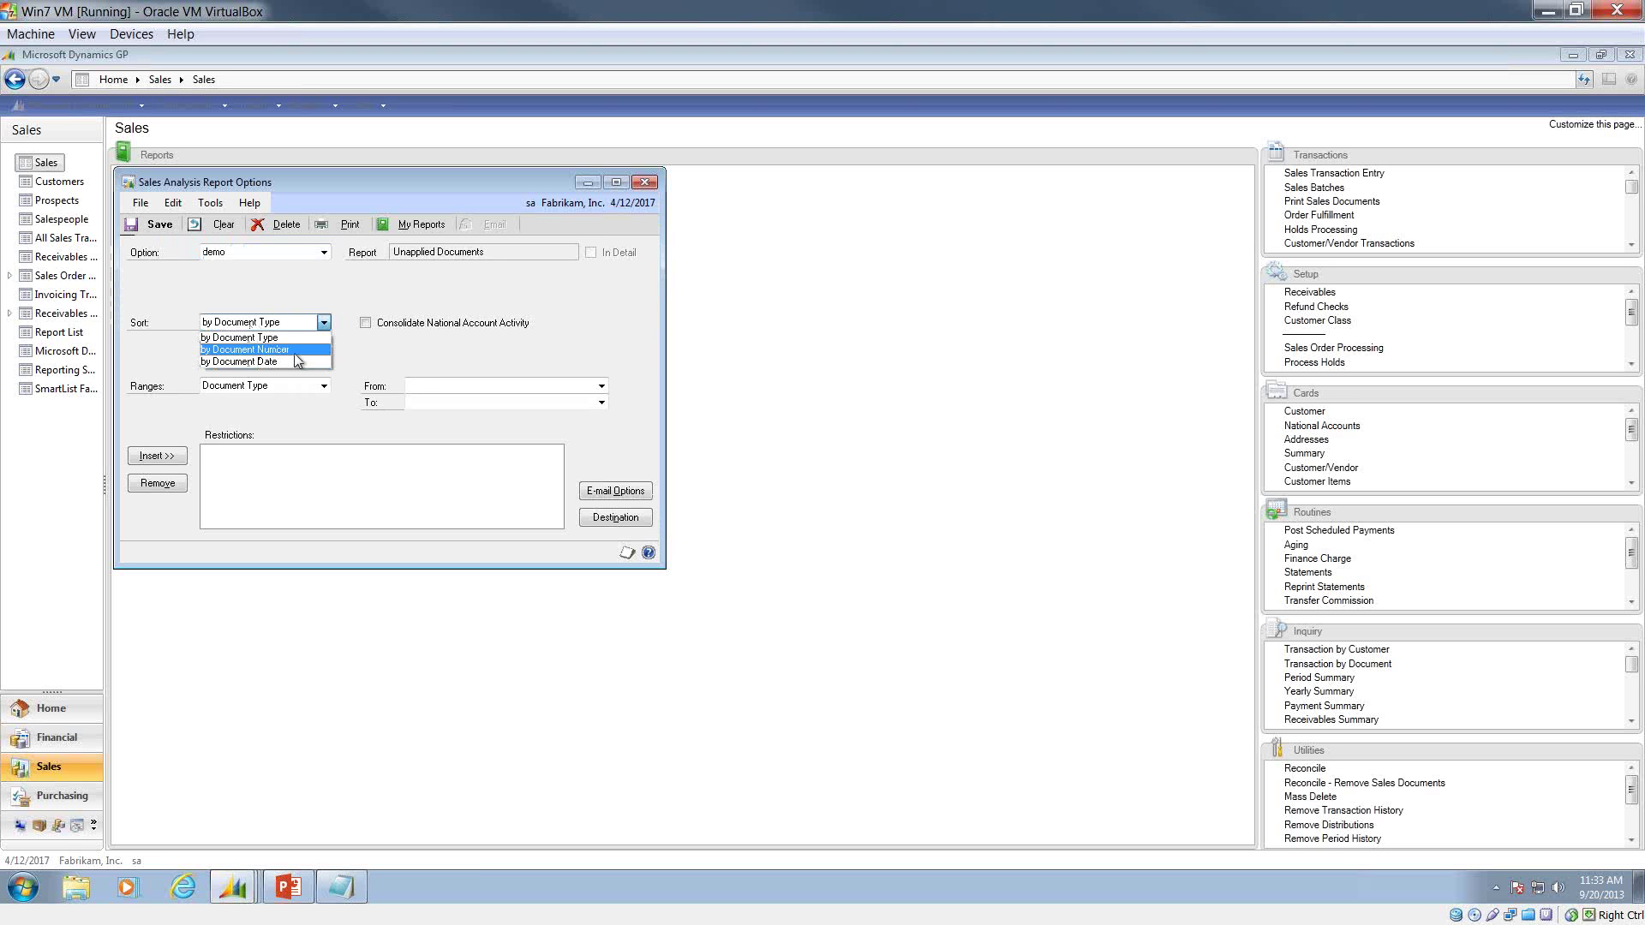
left_click(295, 352)
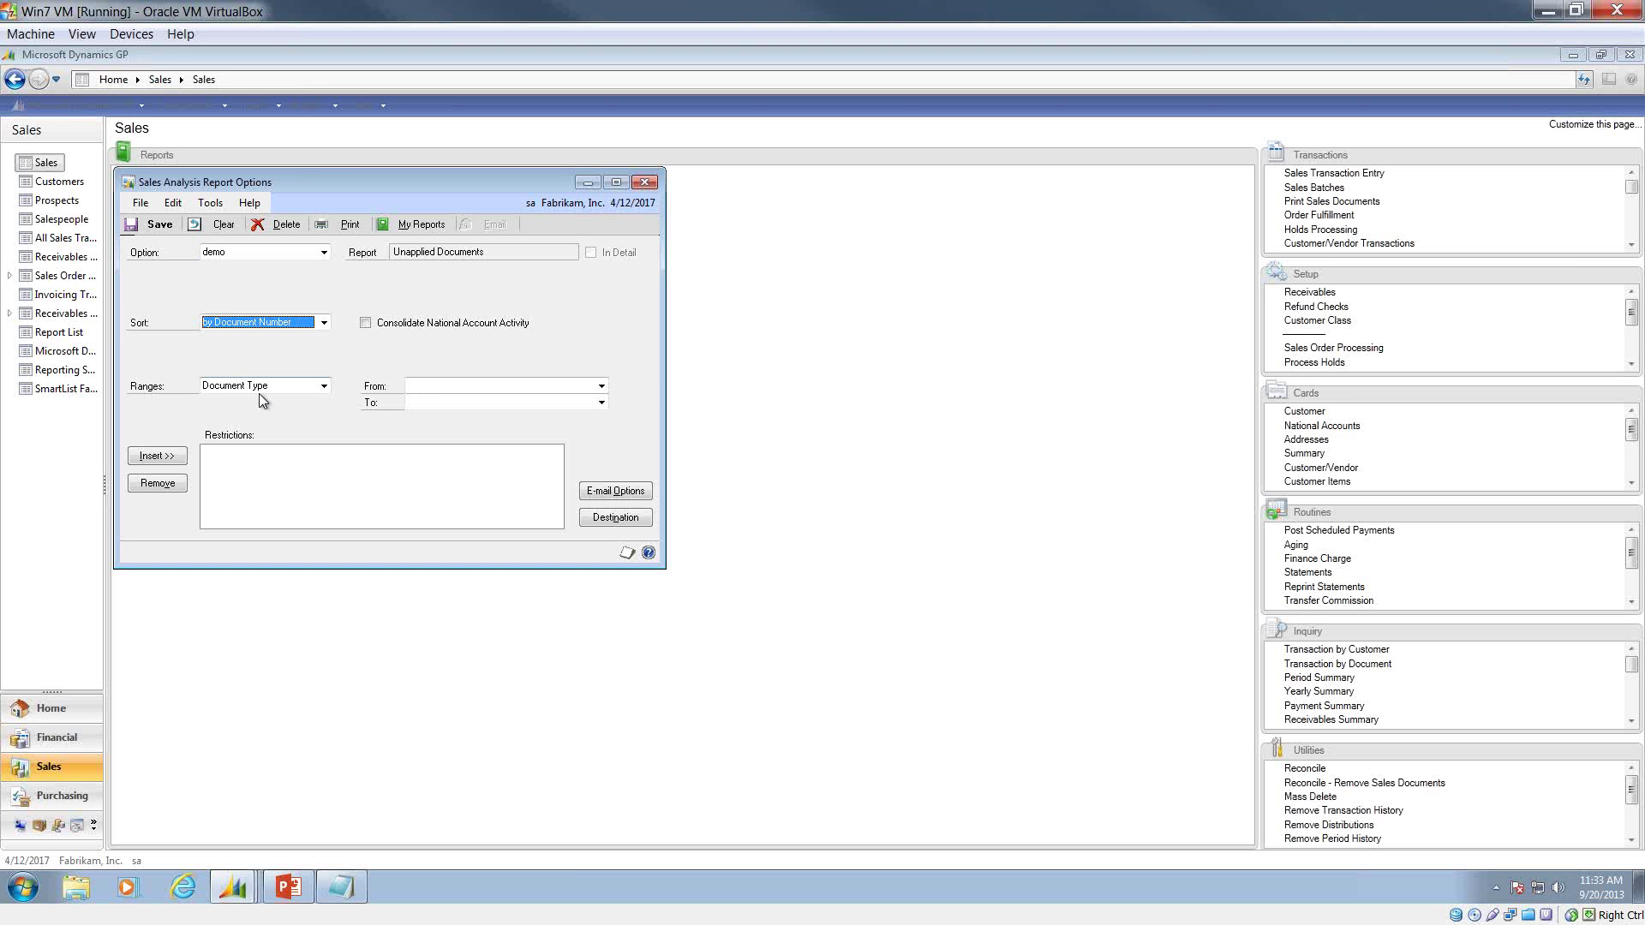
left_click(262, 388)
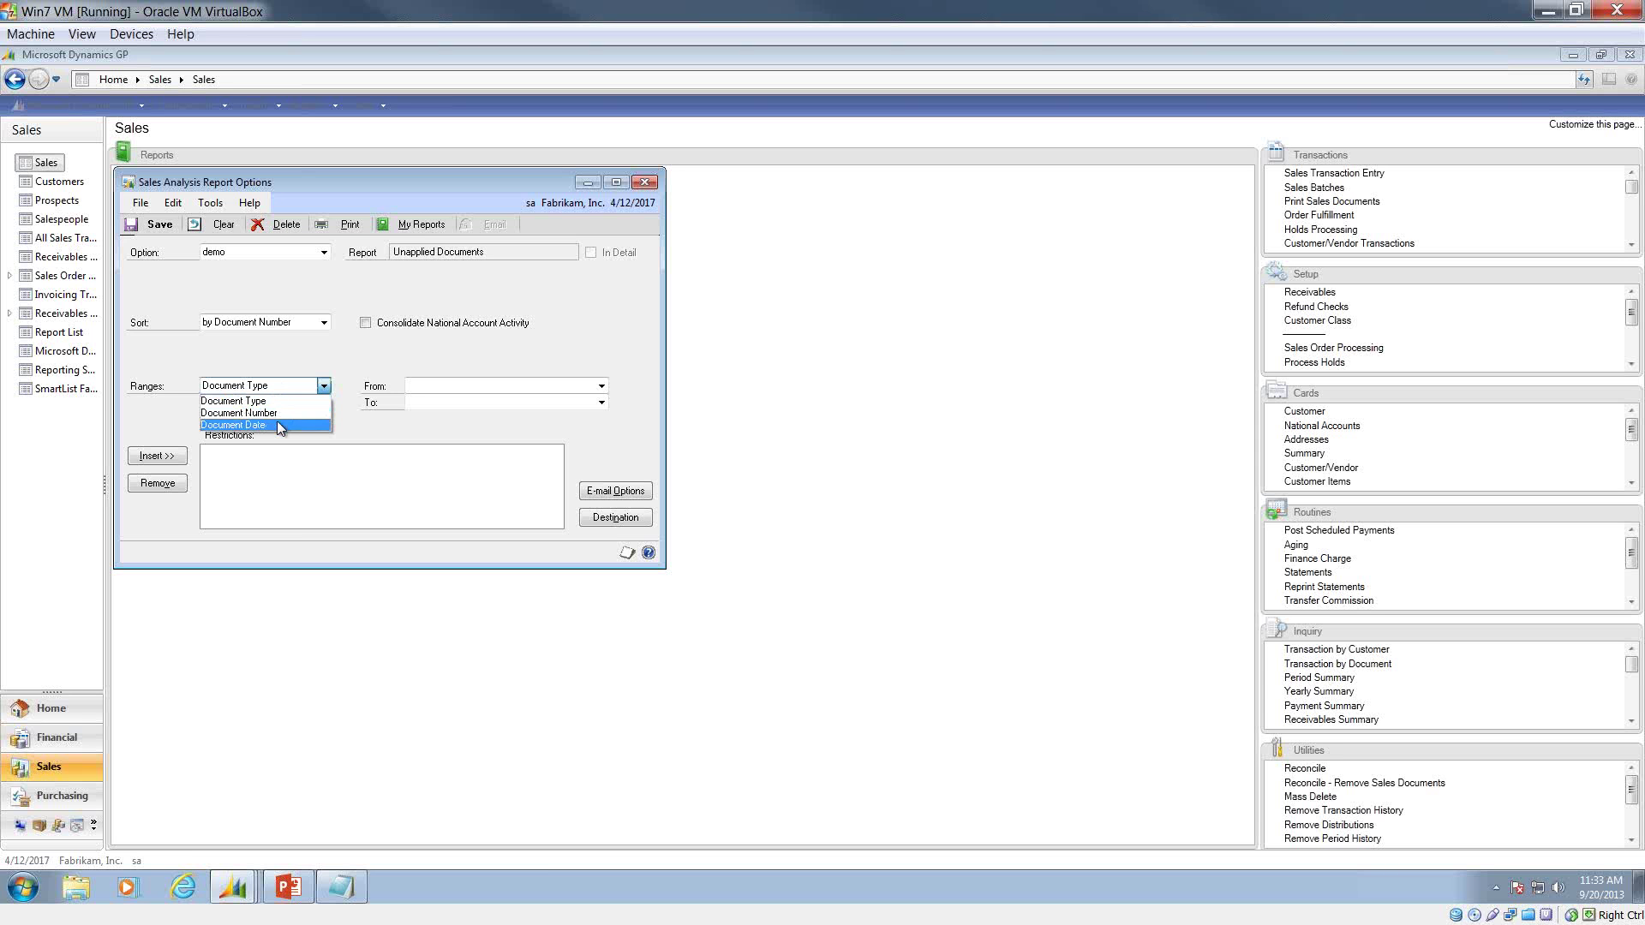
left_click(341, 487)
left_click(615, 518)
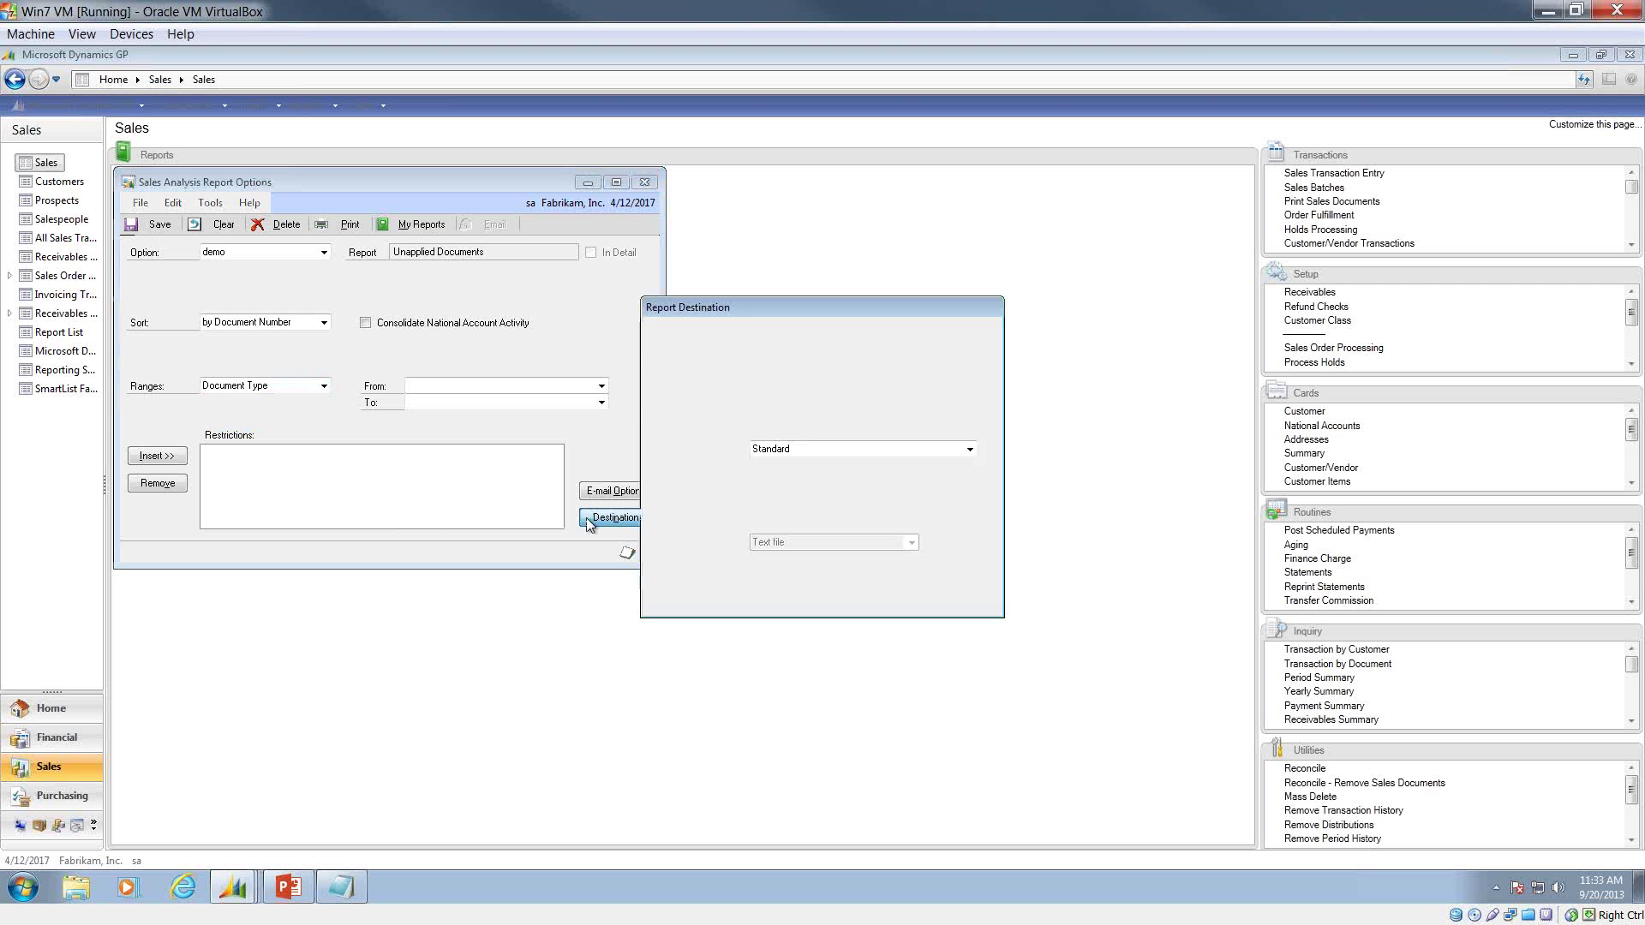
left_click(897, 600)
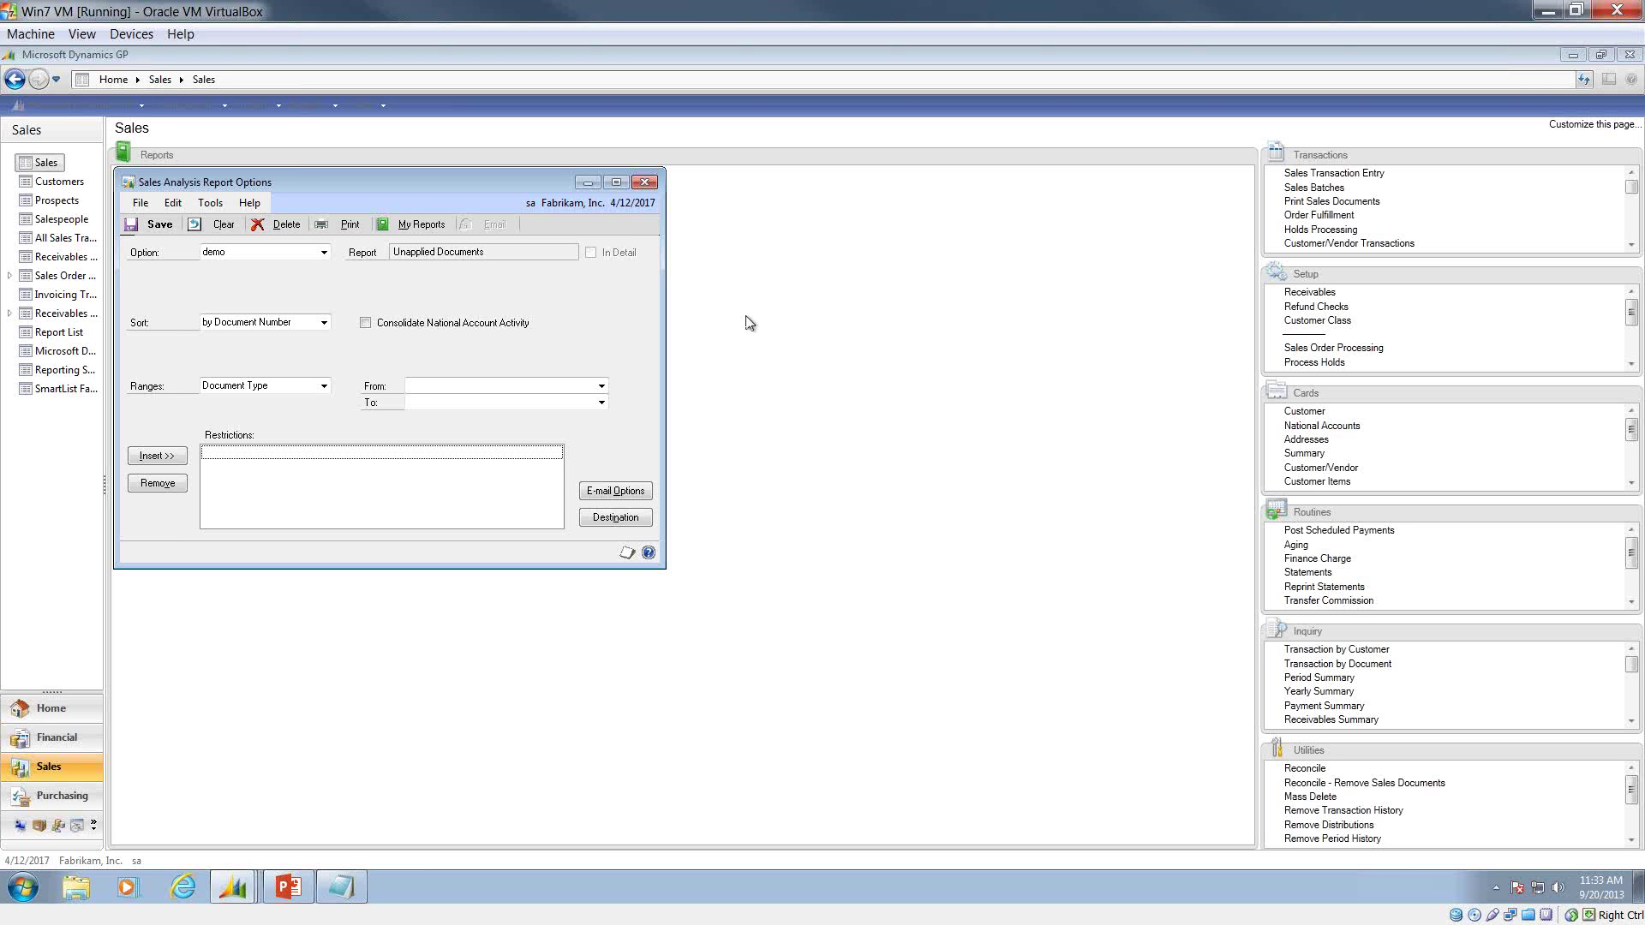
Print the Unapplied Documents report to the screen, maximize the output, and review the documents listed for each customer.
left_click(646, 183)
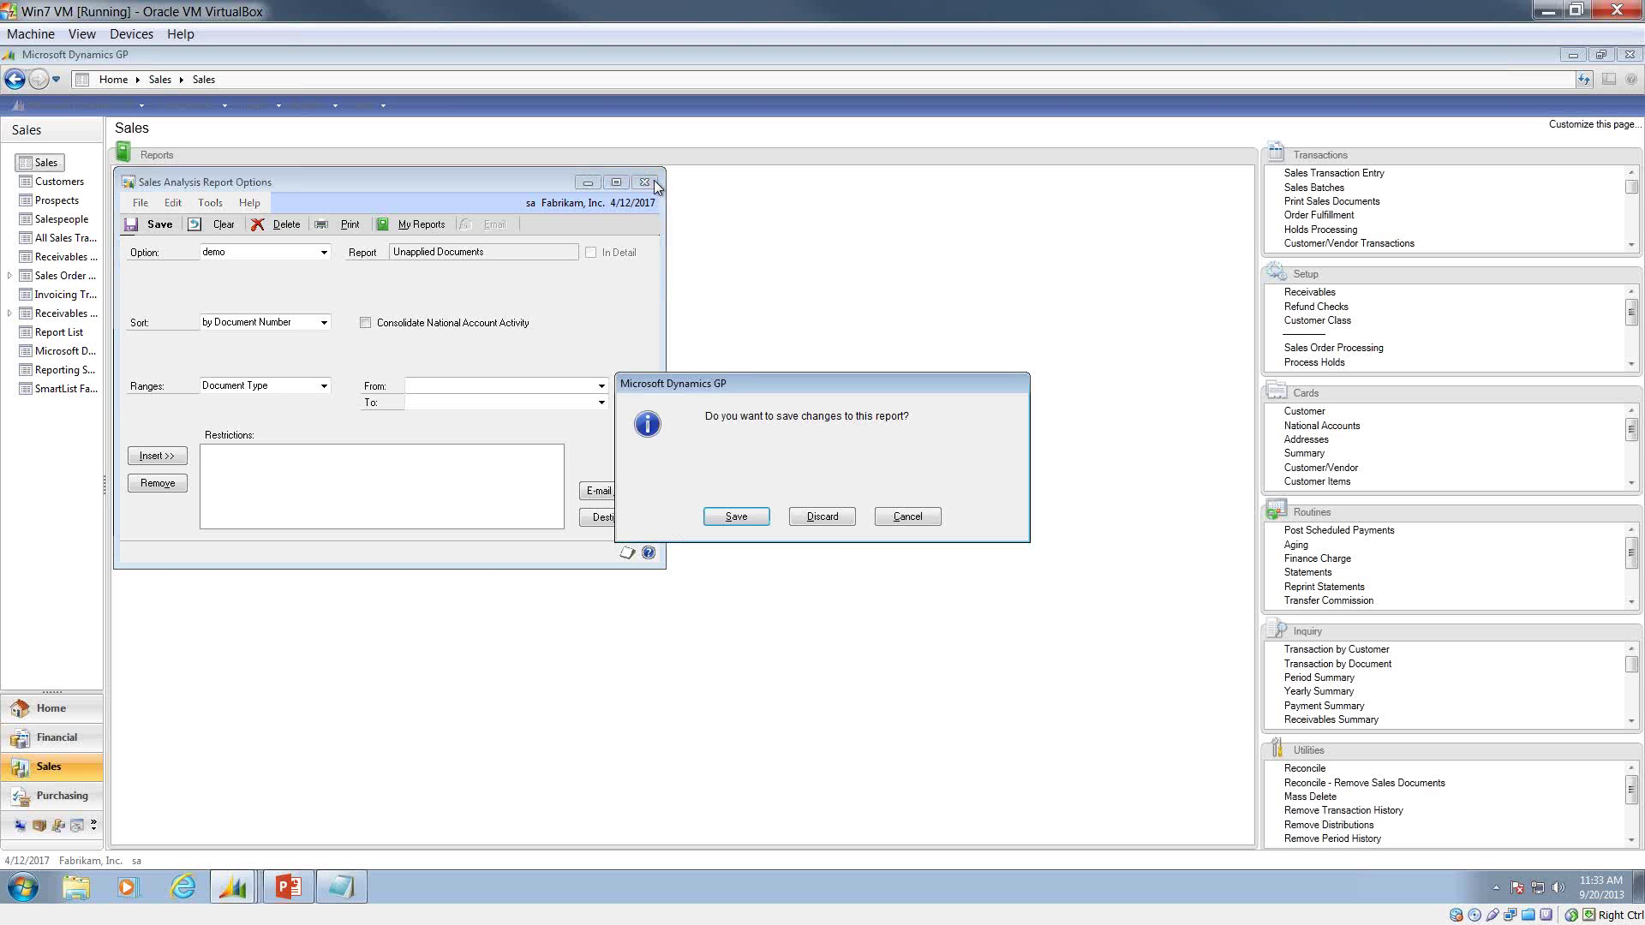
left_click(888, 509)
left_click(882, 517)
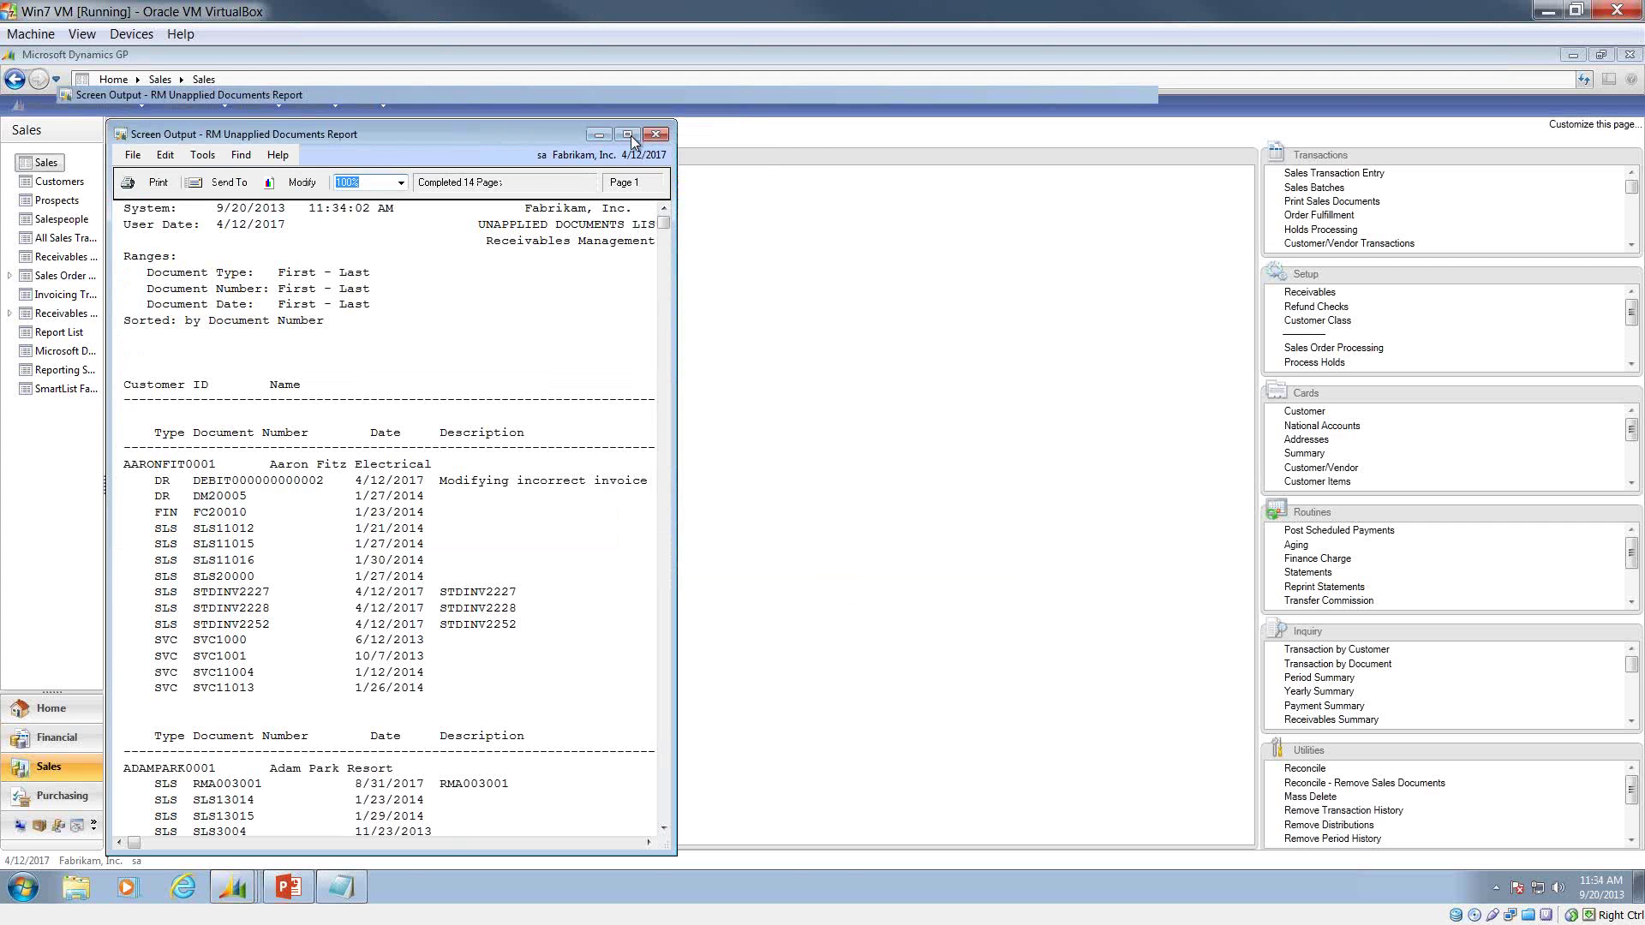
left_click(628, 136)
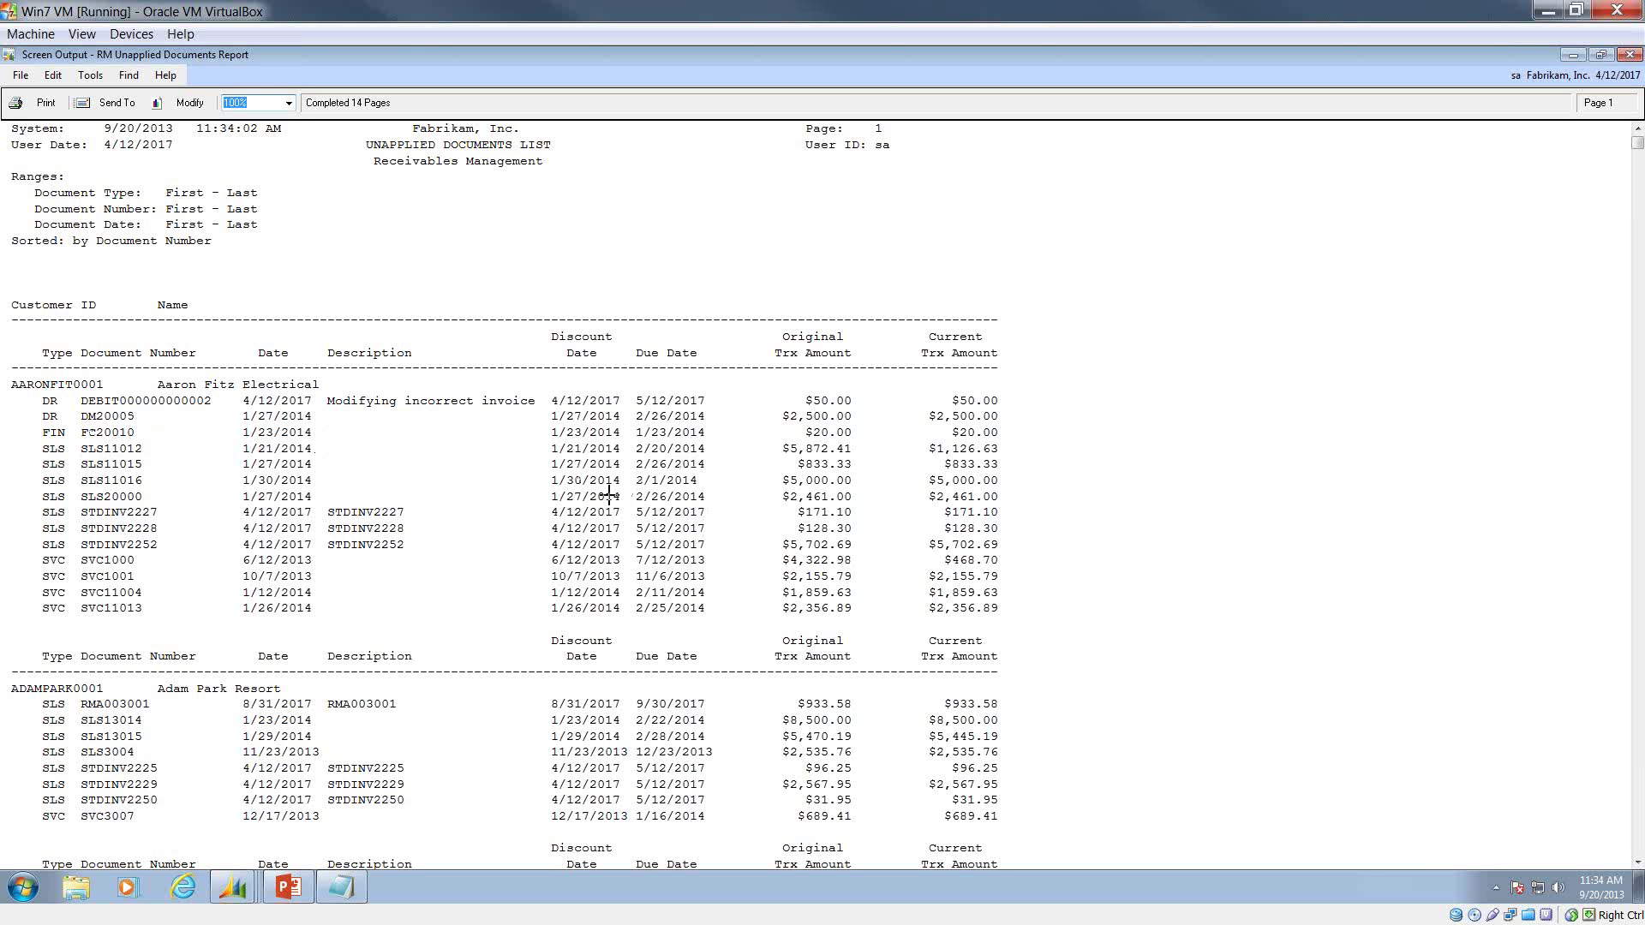
scroll(282, 620, "down", 2)
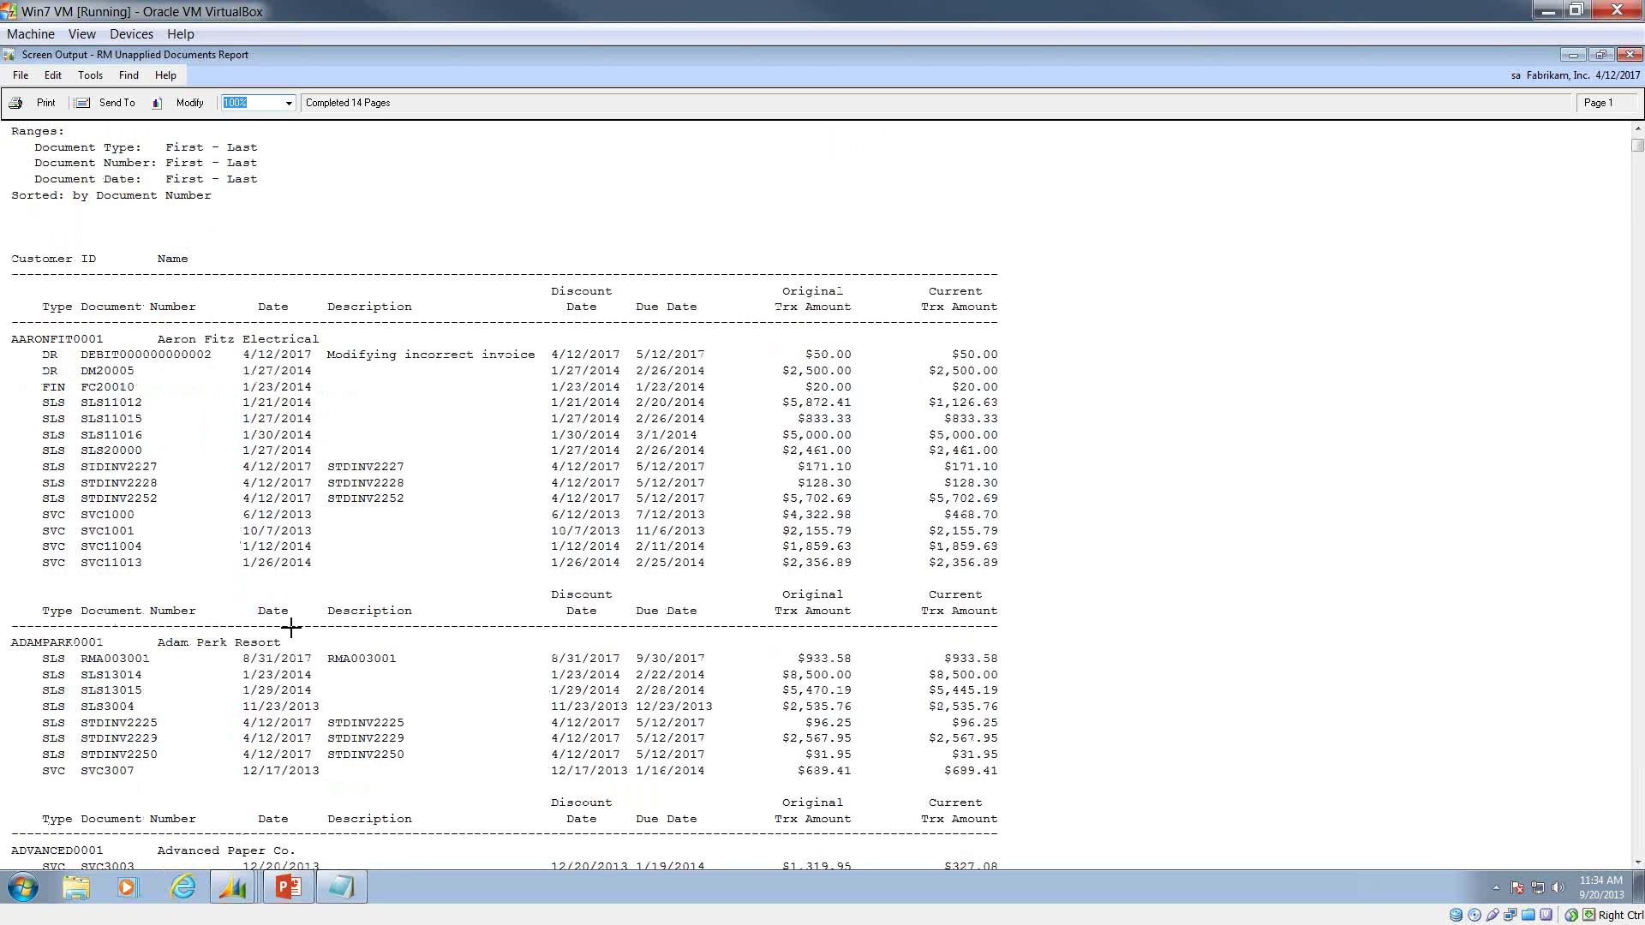
scroll(345, 581, "down", 5)
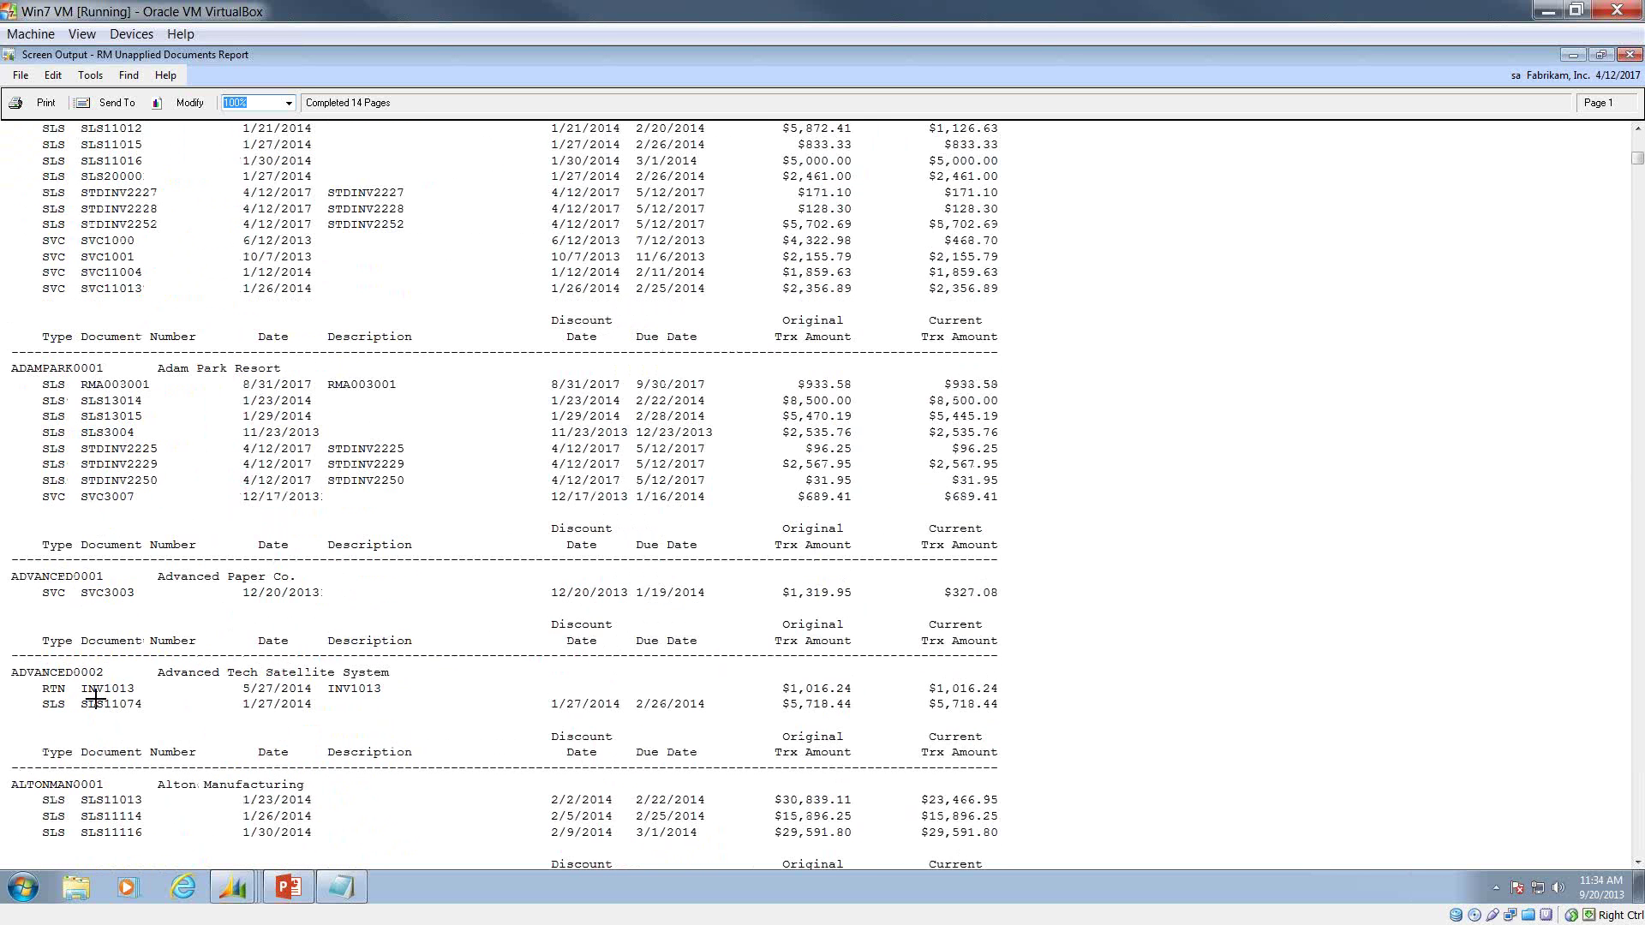
scroll(96, 699, "down", 1)
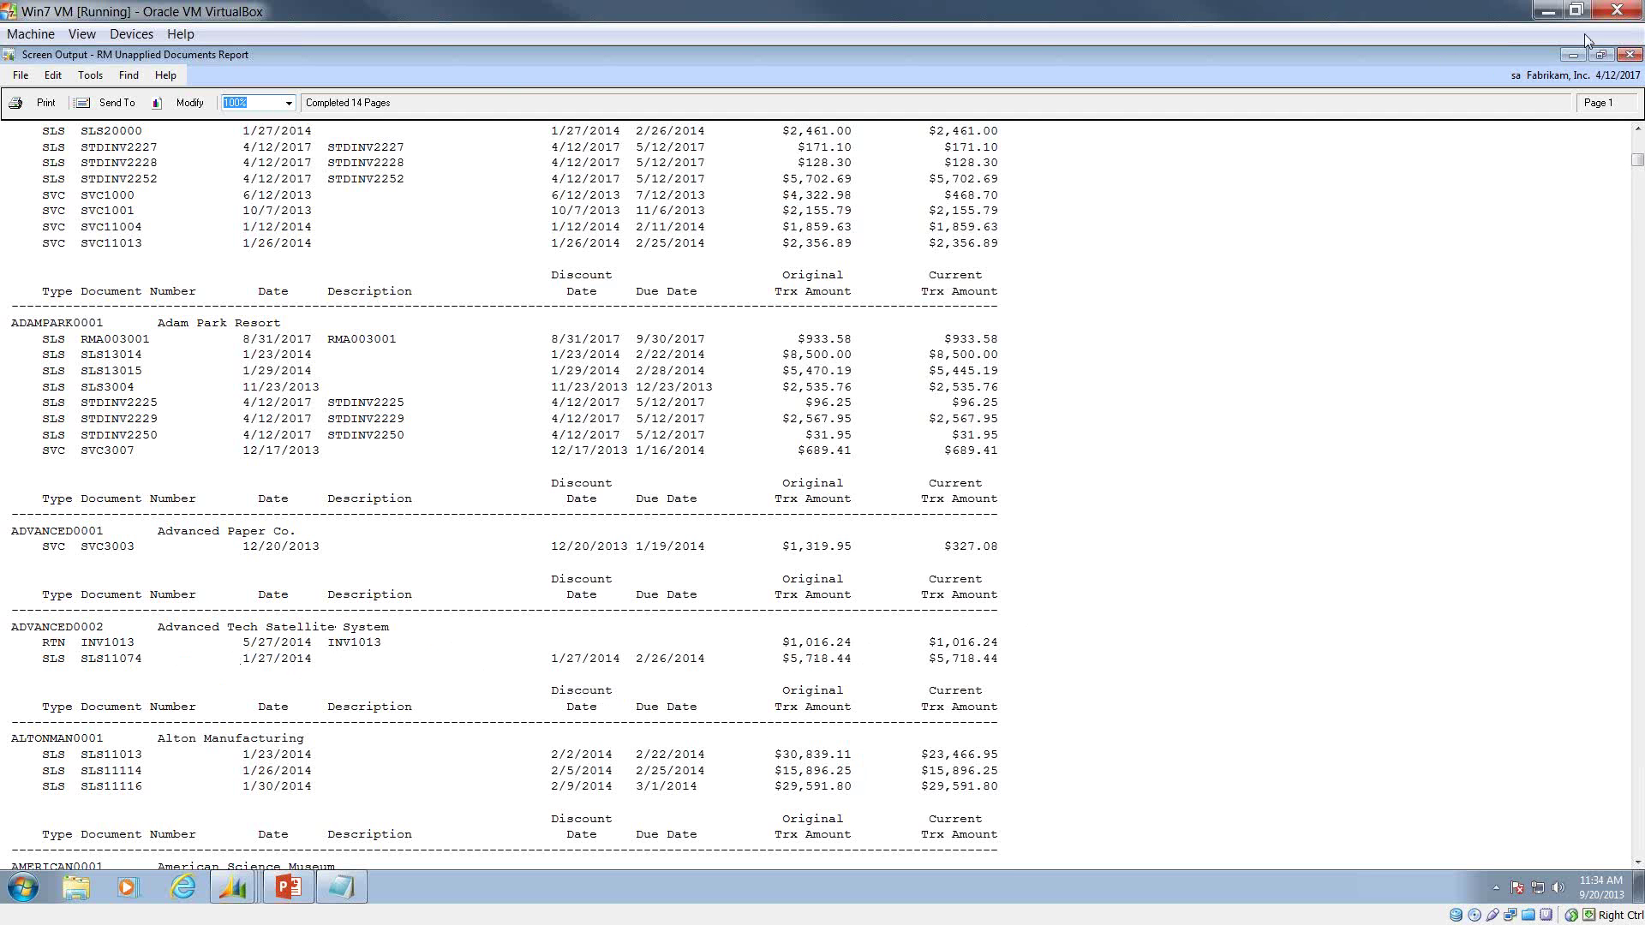
Close the unapplied documents output and the sales analysis windows, discarding the changes to the demo option.
left_click(1629, 54)
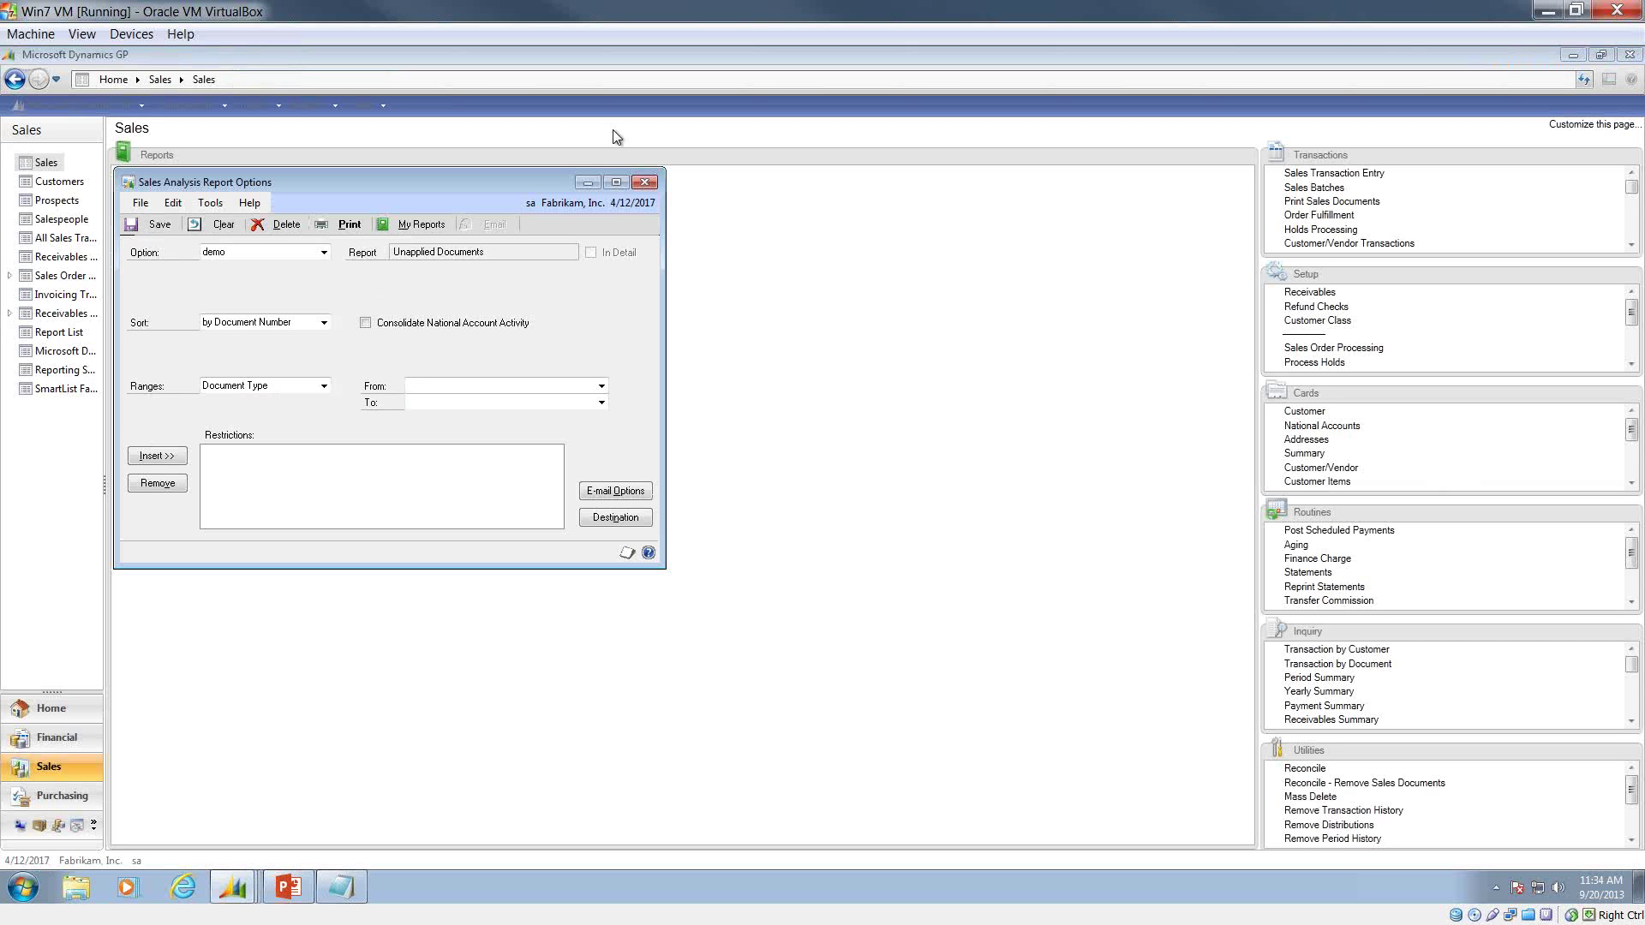
left_click(644, 182)
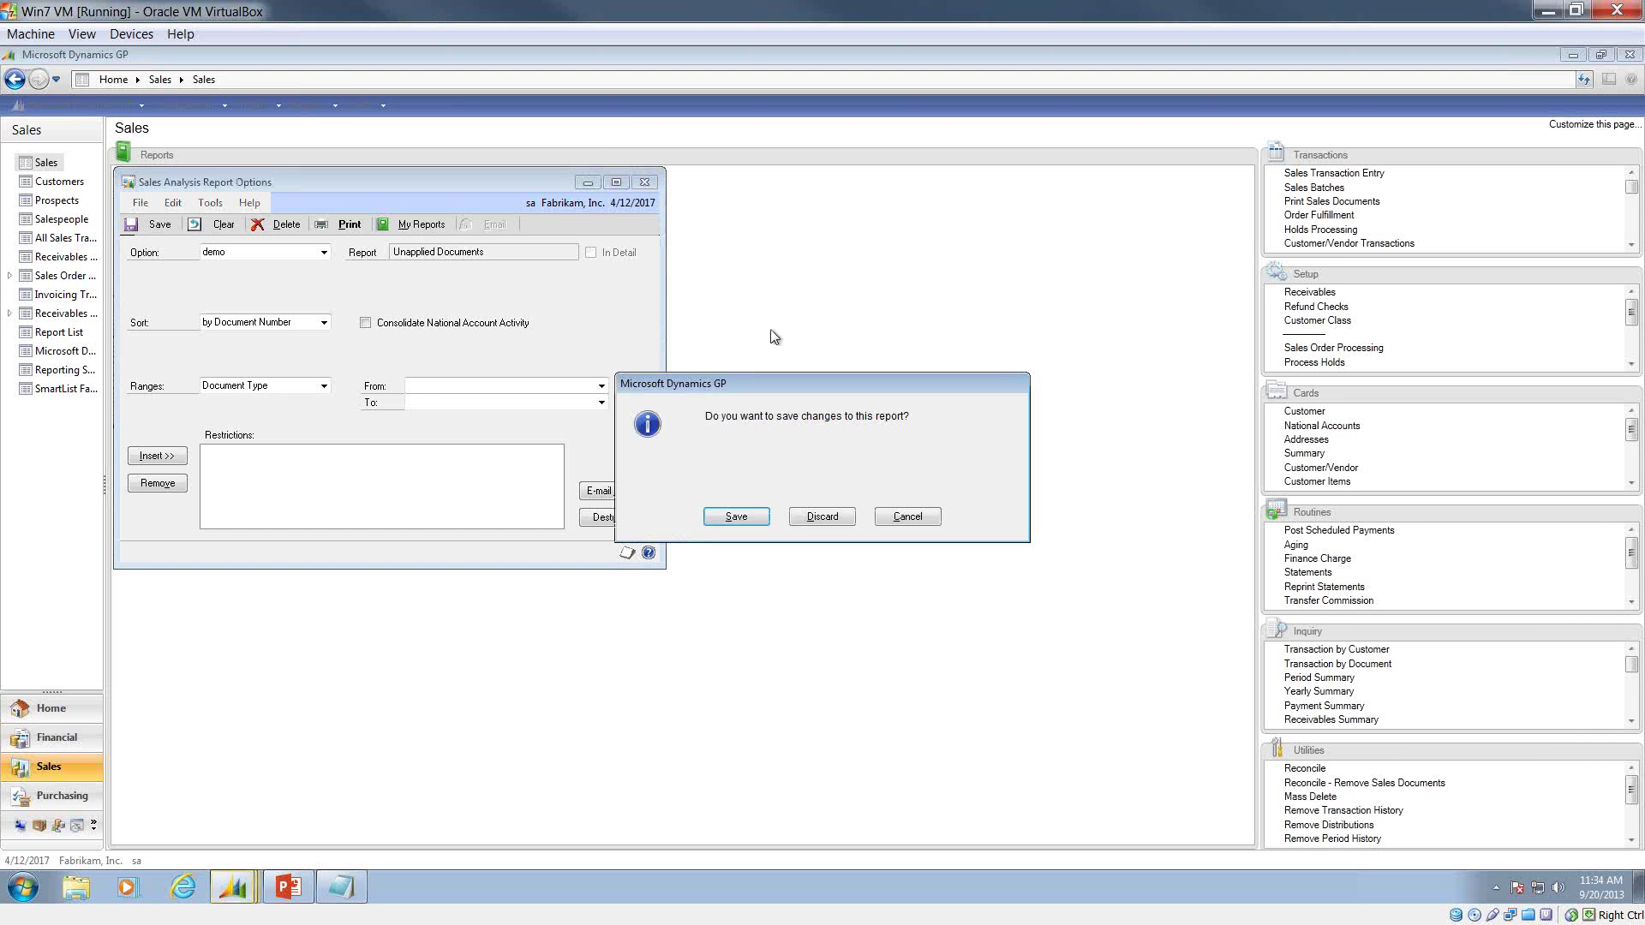
left_click(807, 516)
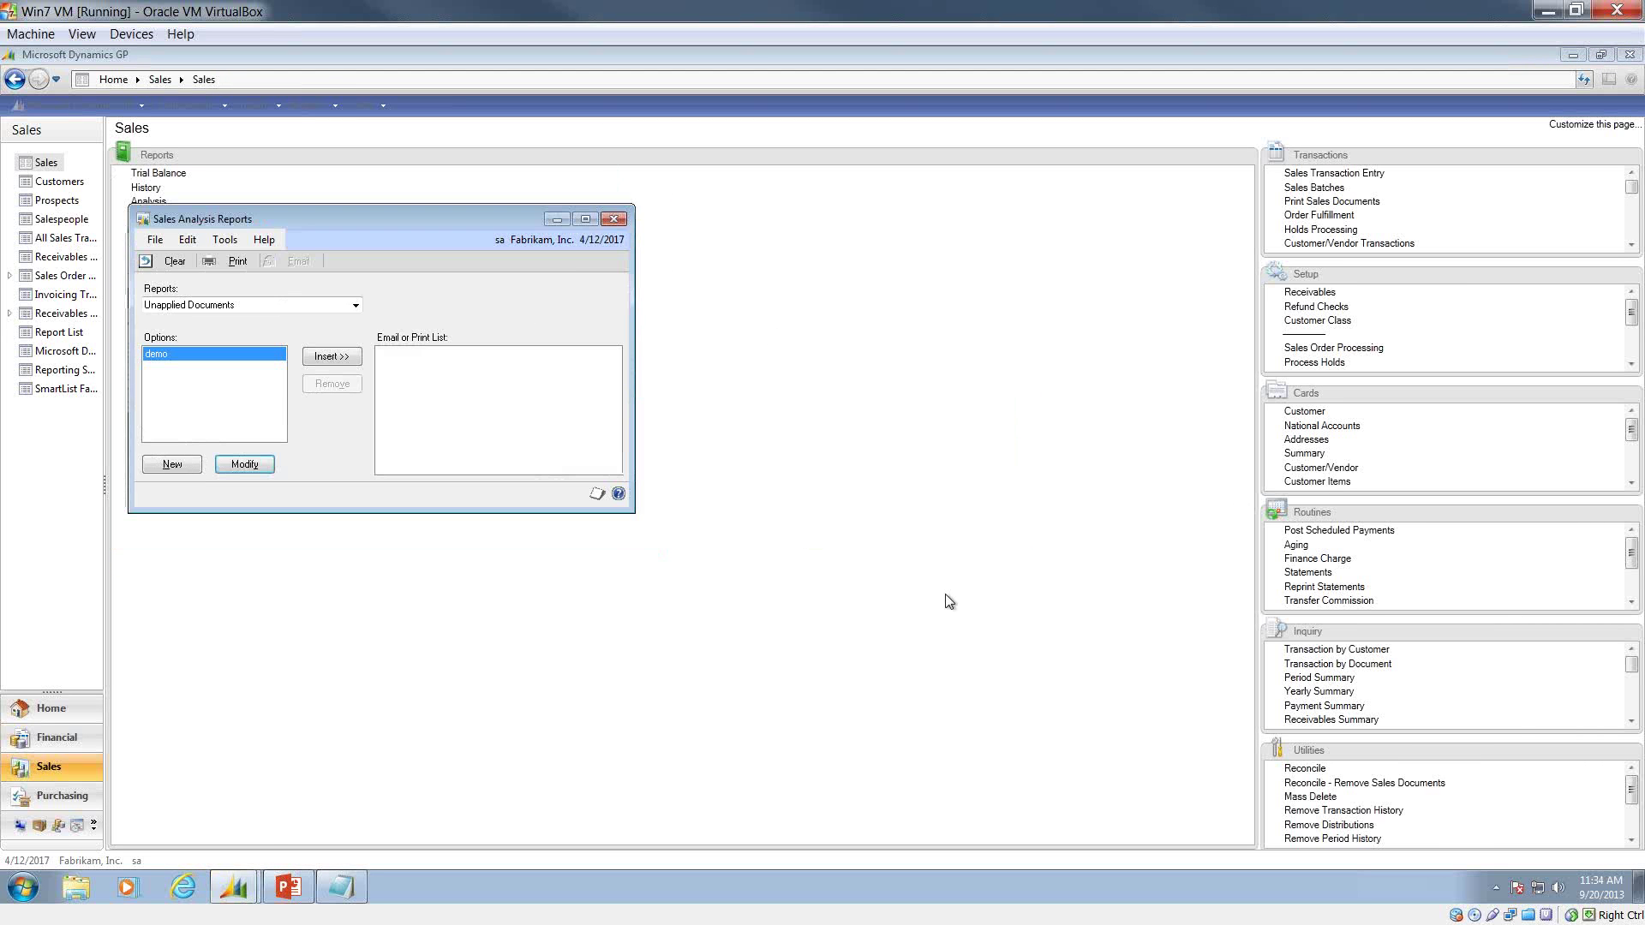
left_click(613, 219)
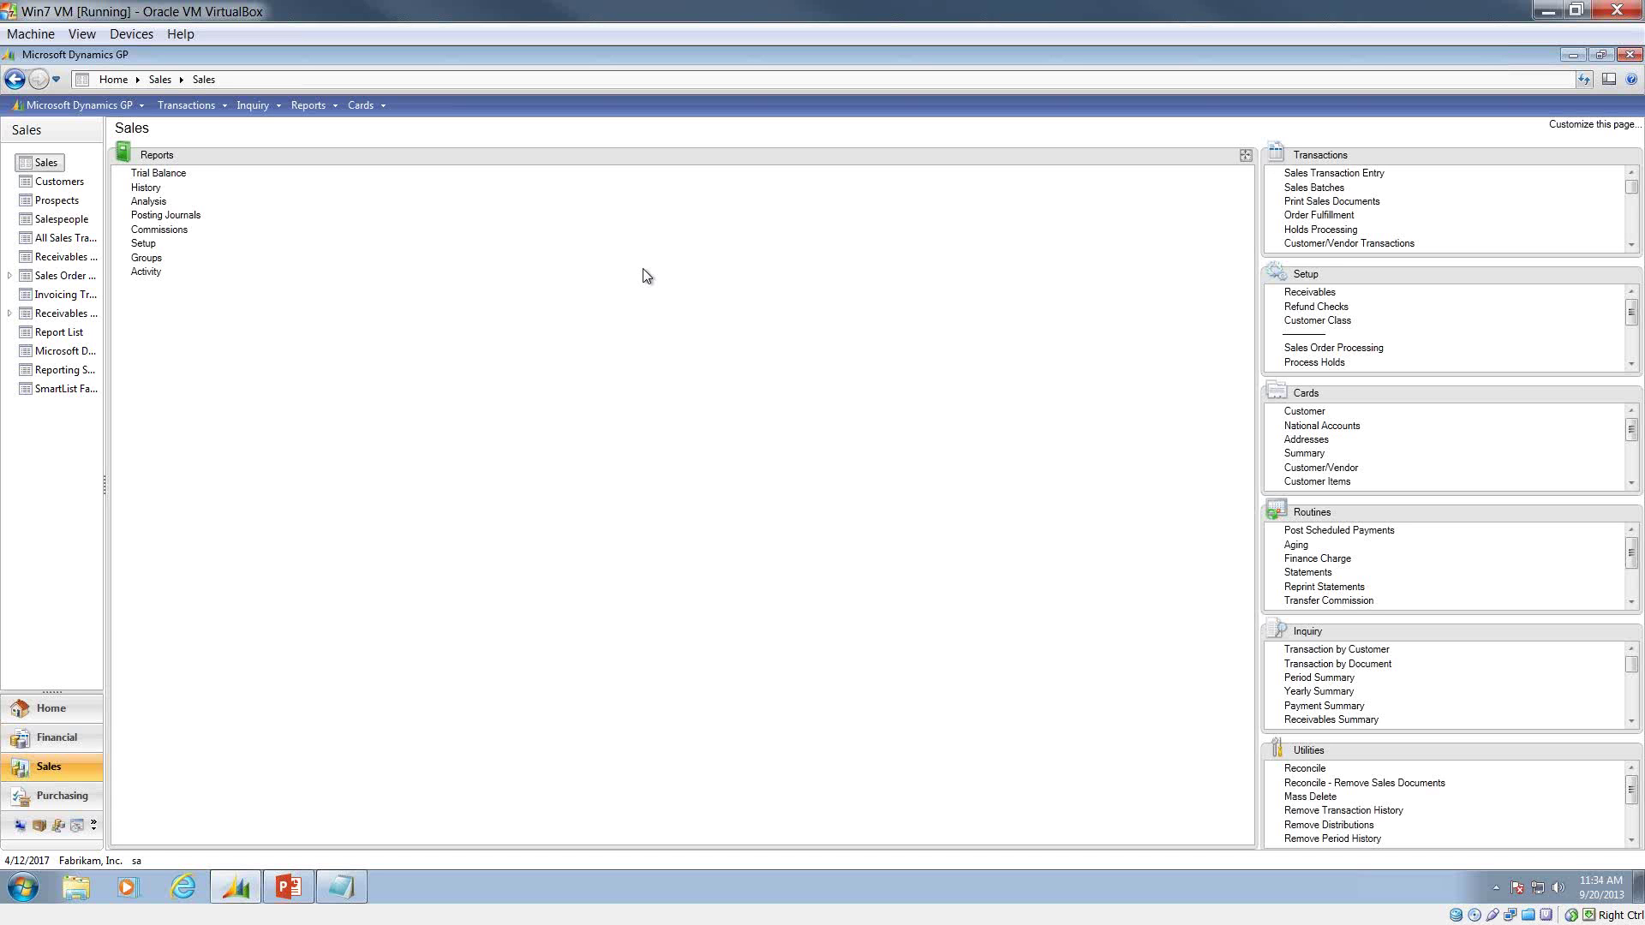
Open the demo option of the Receivables Posting Journal report for modification.
left_click(165, 215)
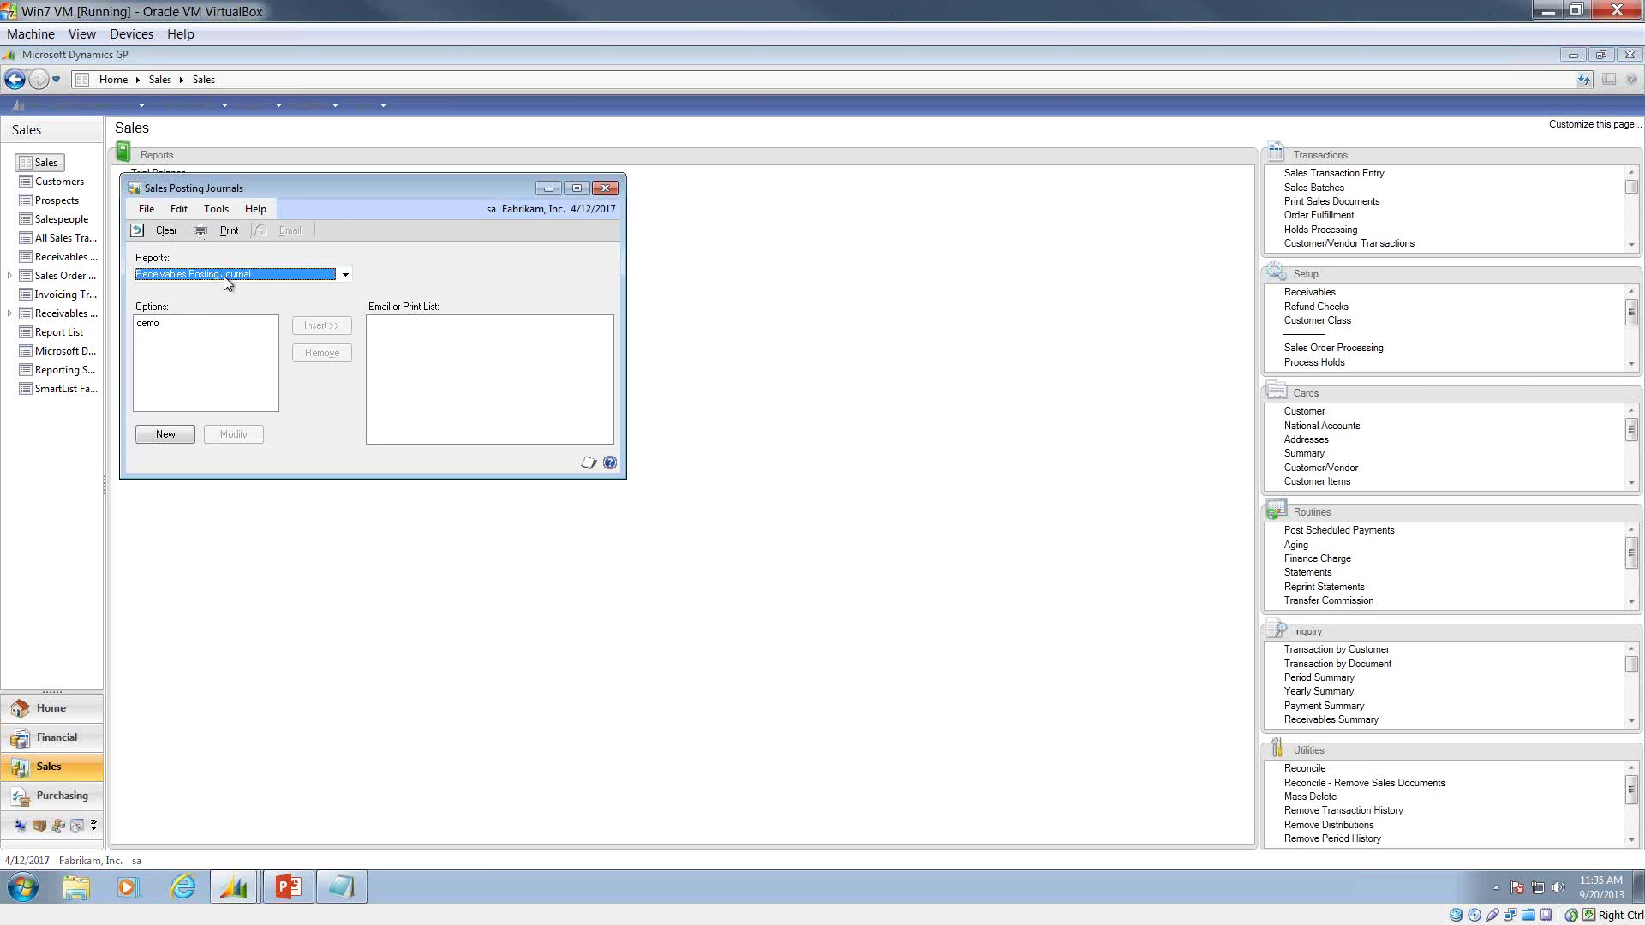
left_click(174, 324)
left_click(228, 484)
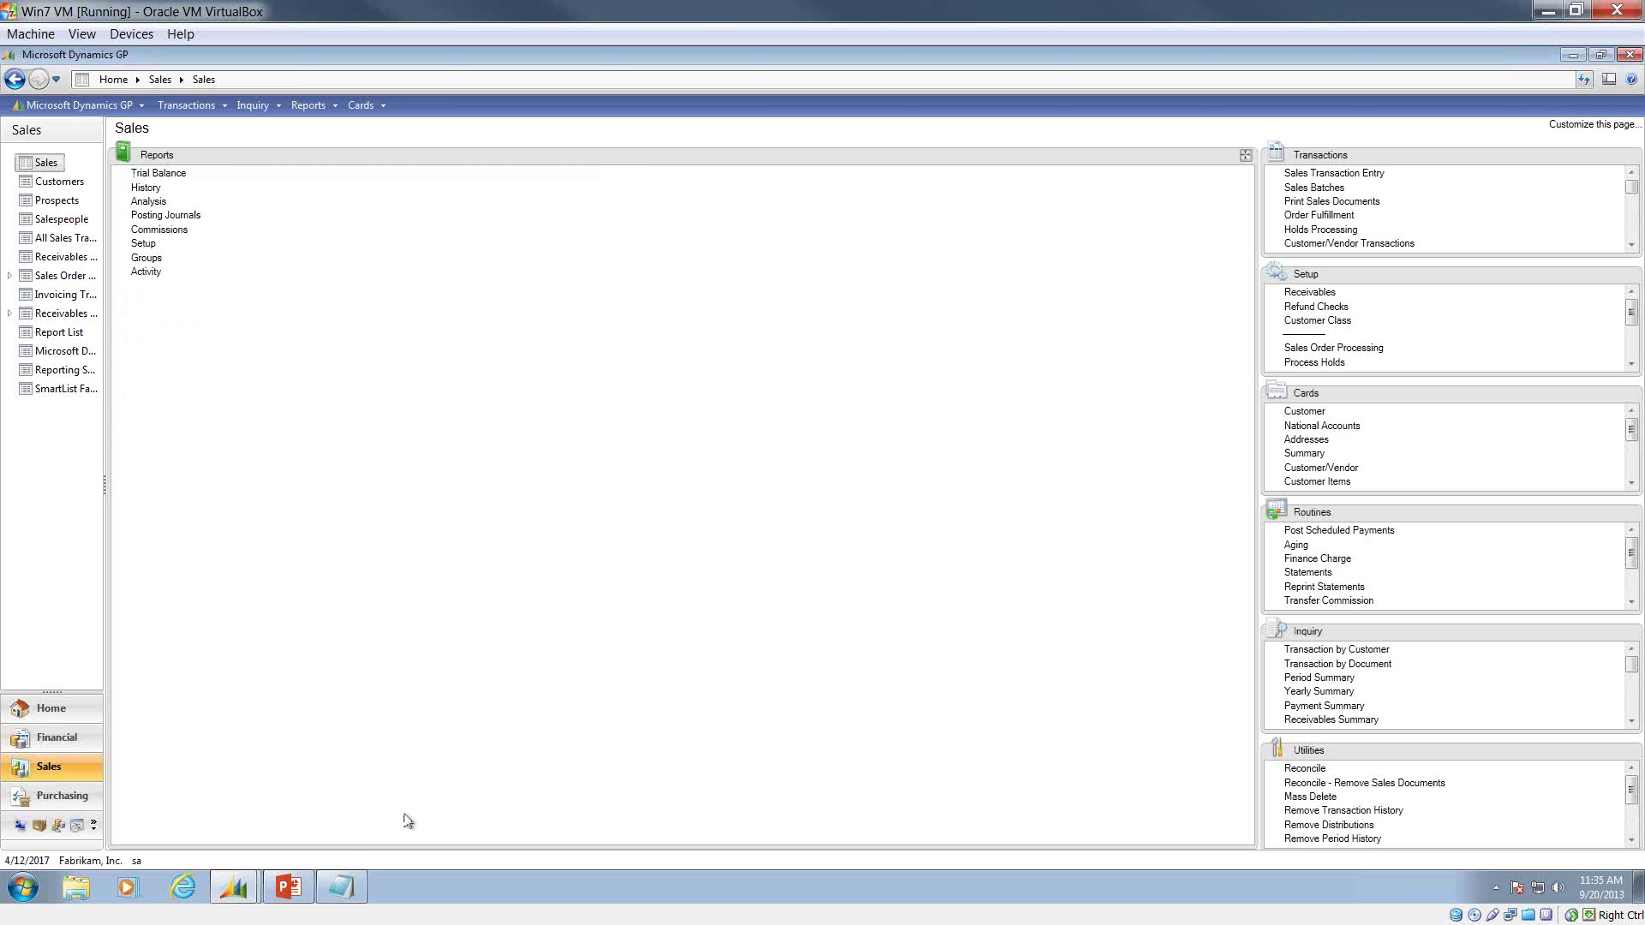
left_click(250, 882)
left_click(269, 851)
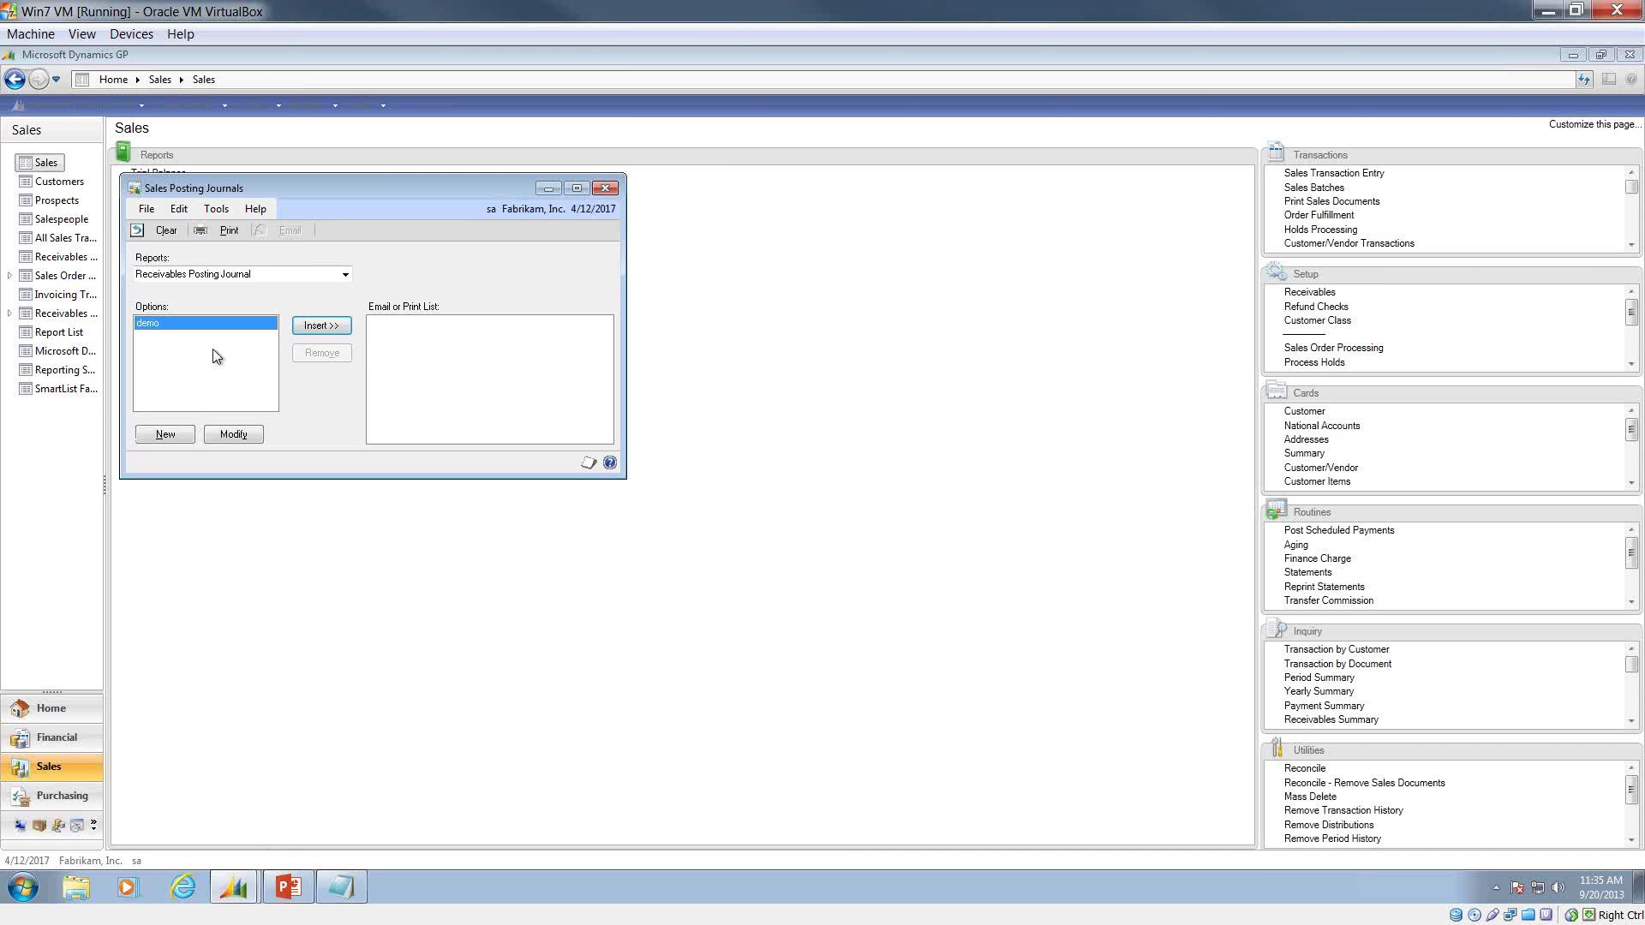
left_click(221, 435)
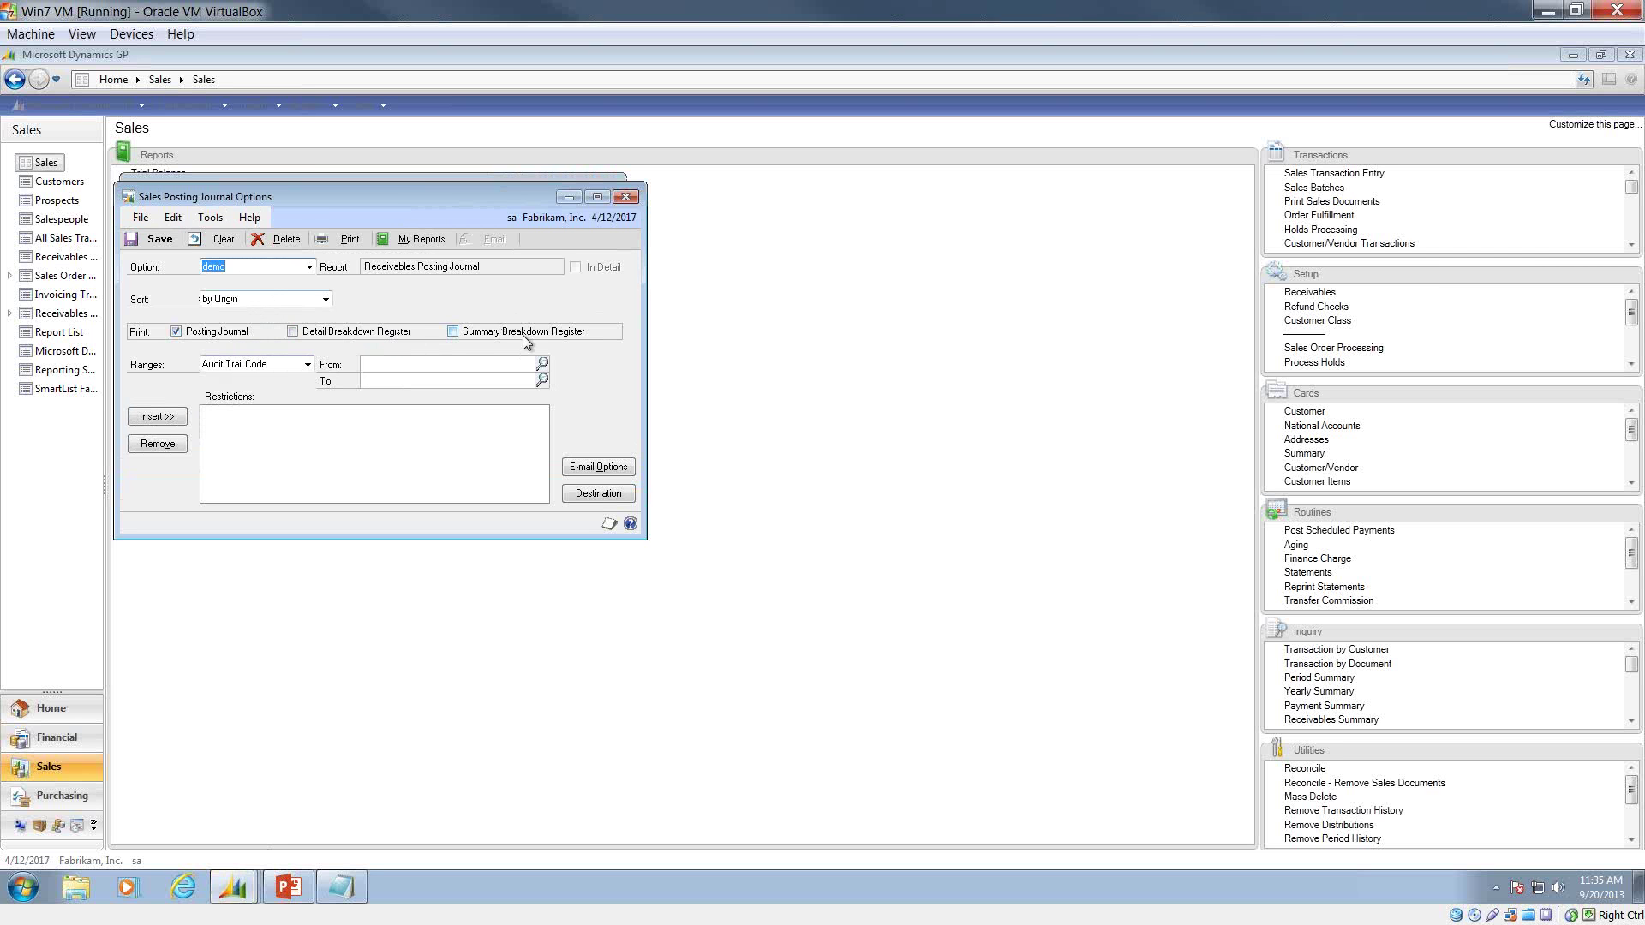
Look up the historical receivables batches available for a Batch ID range, and close the posting journal windows without selecting one.
left_click(307, 364)
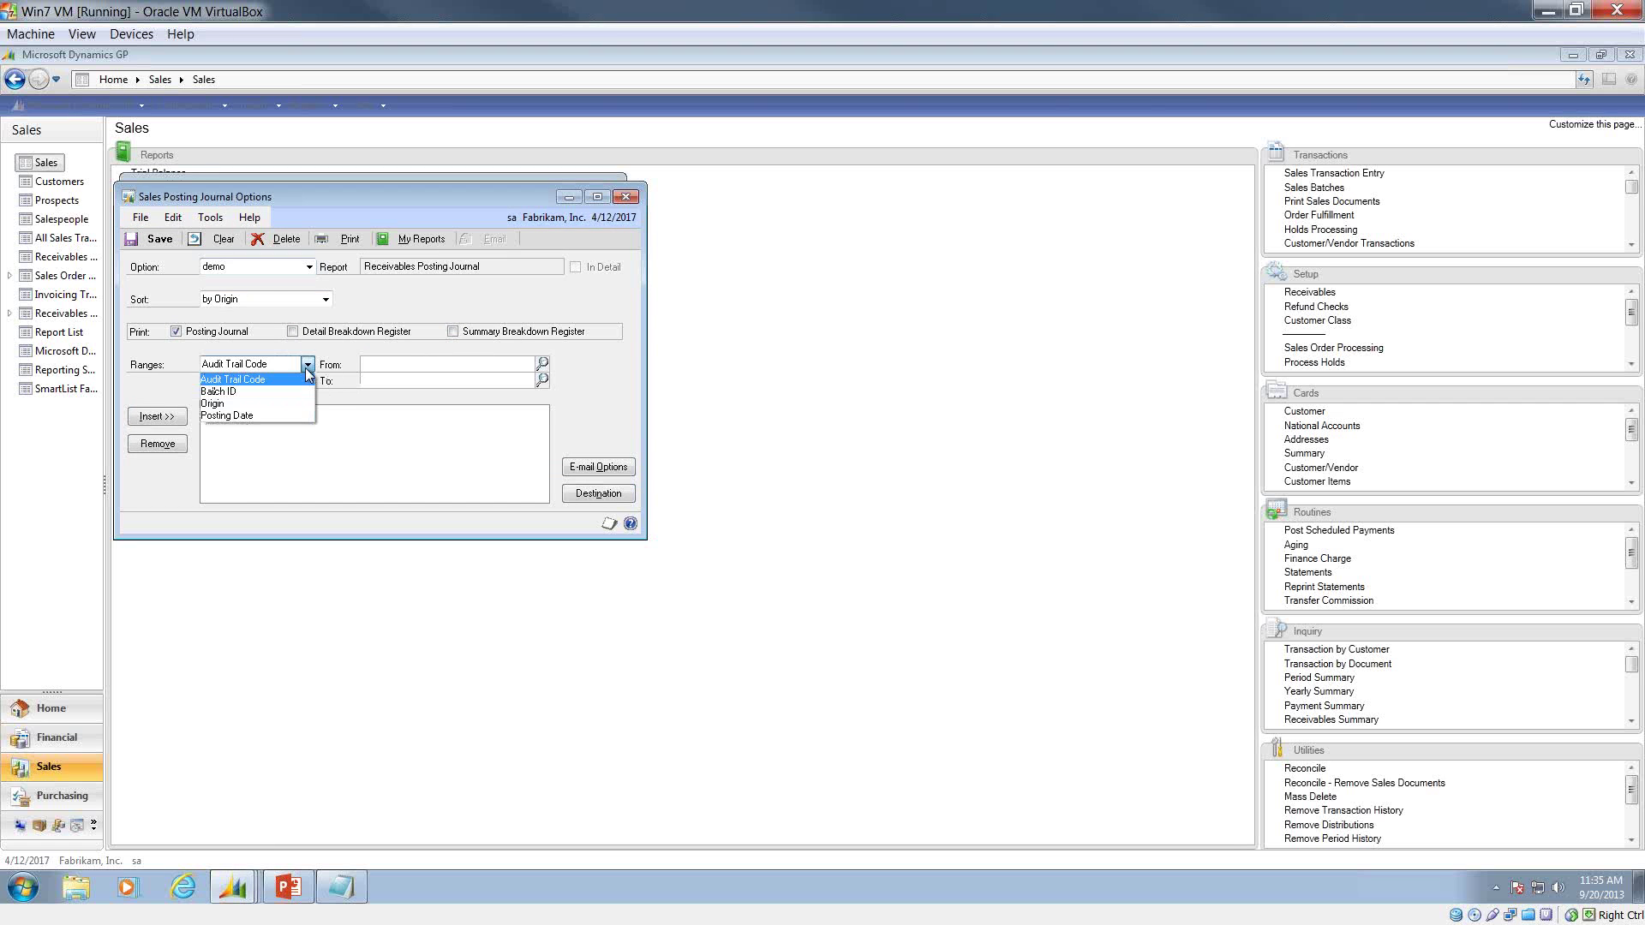
left_click(270, 396)
left_click(542, 364)
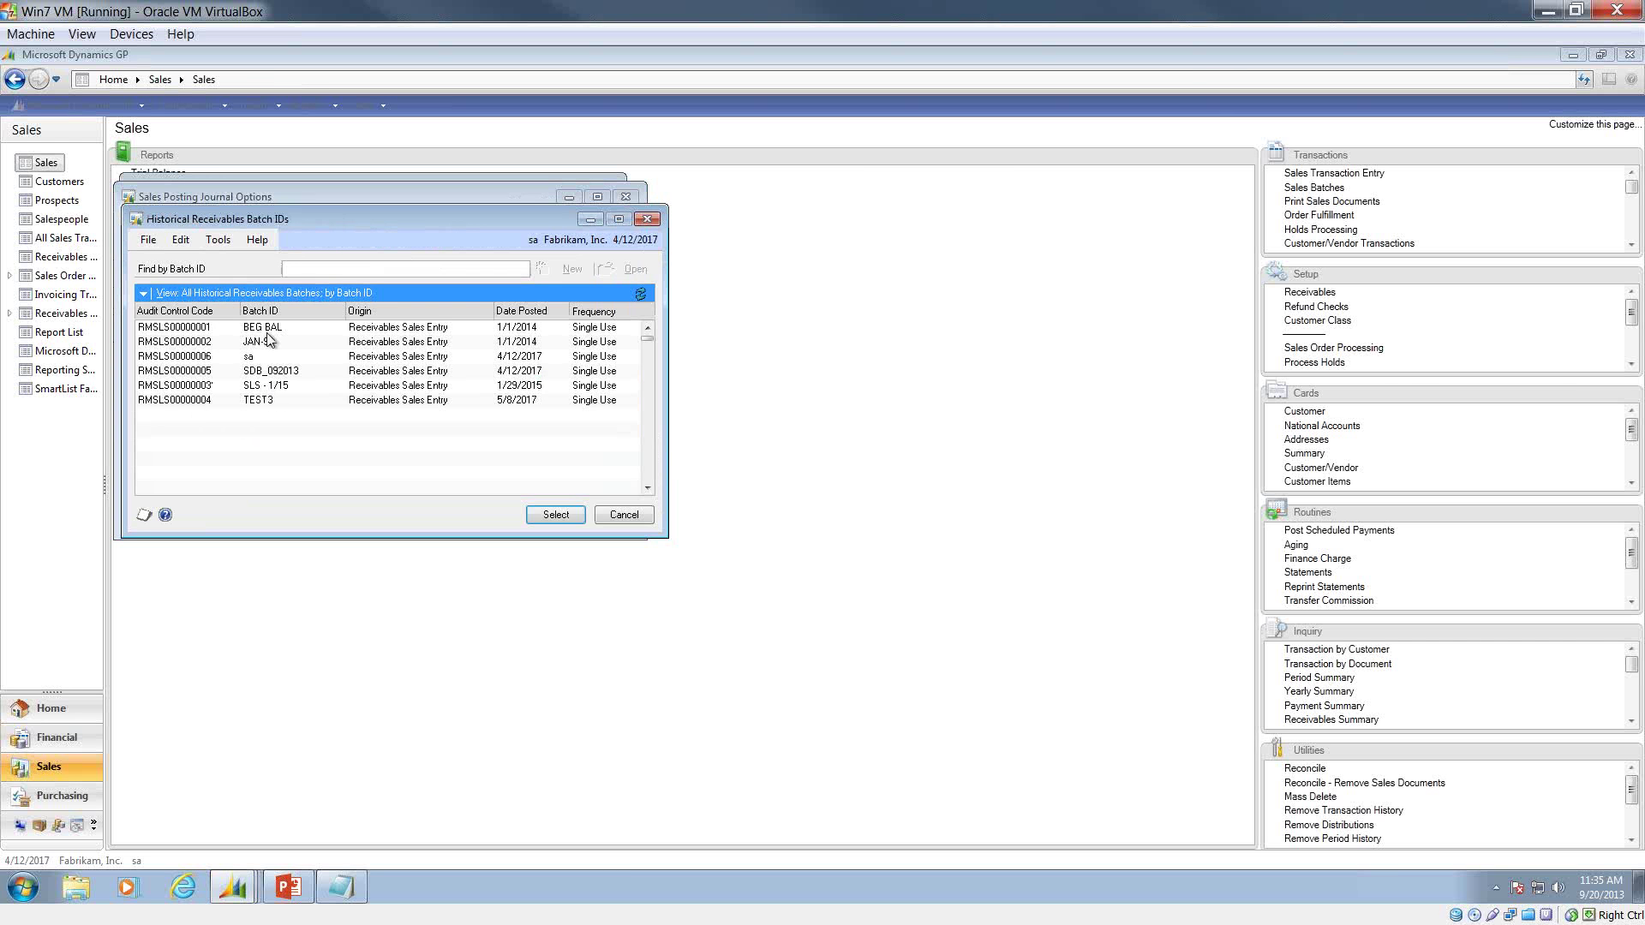
left_click(618, 512)
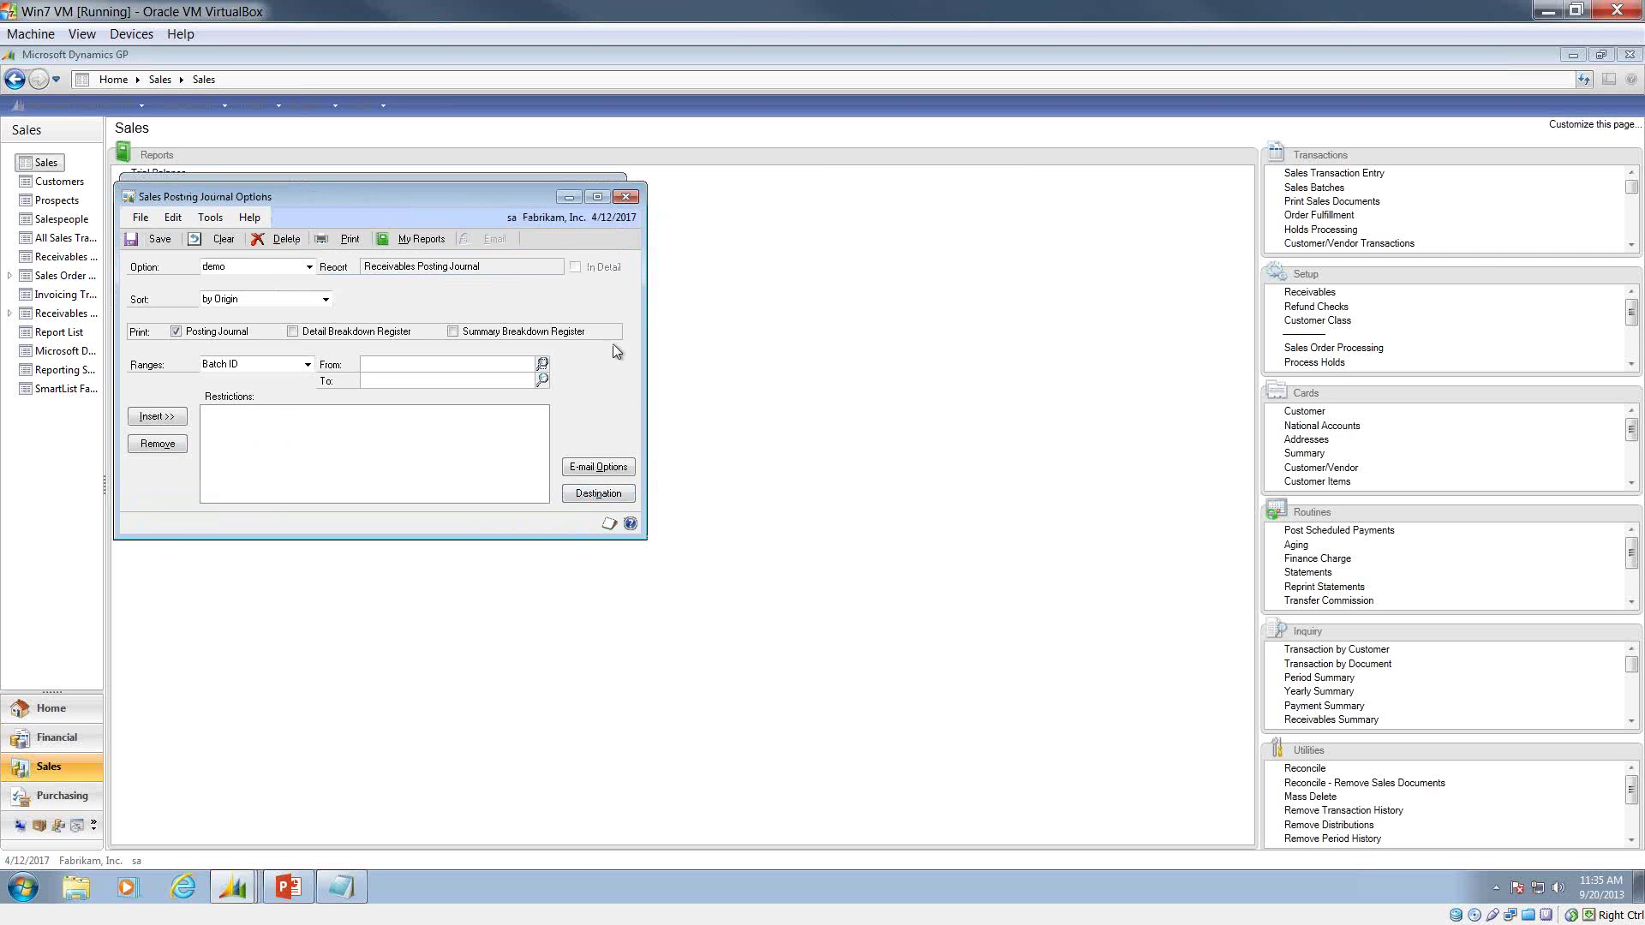
left_click(625, 197)
left_click(605, 188)
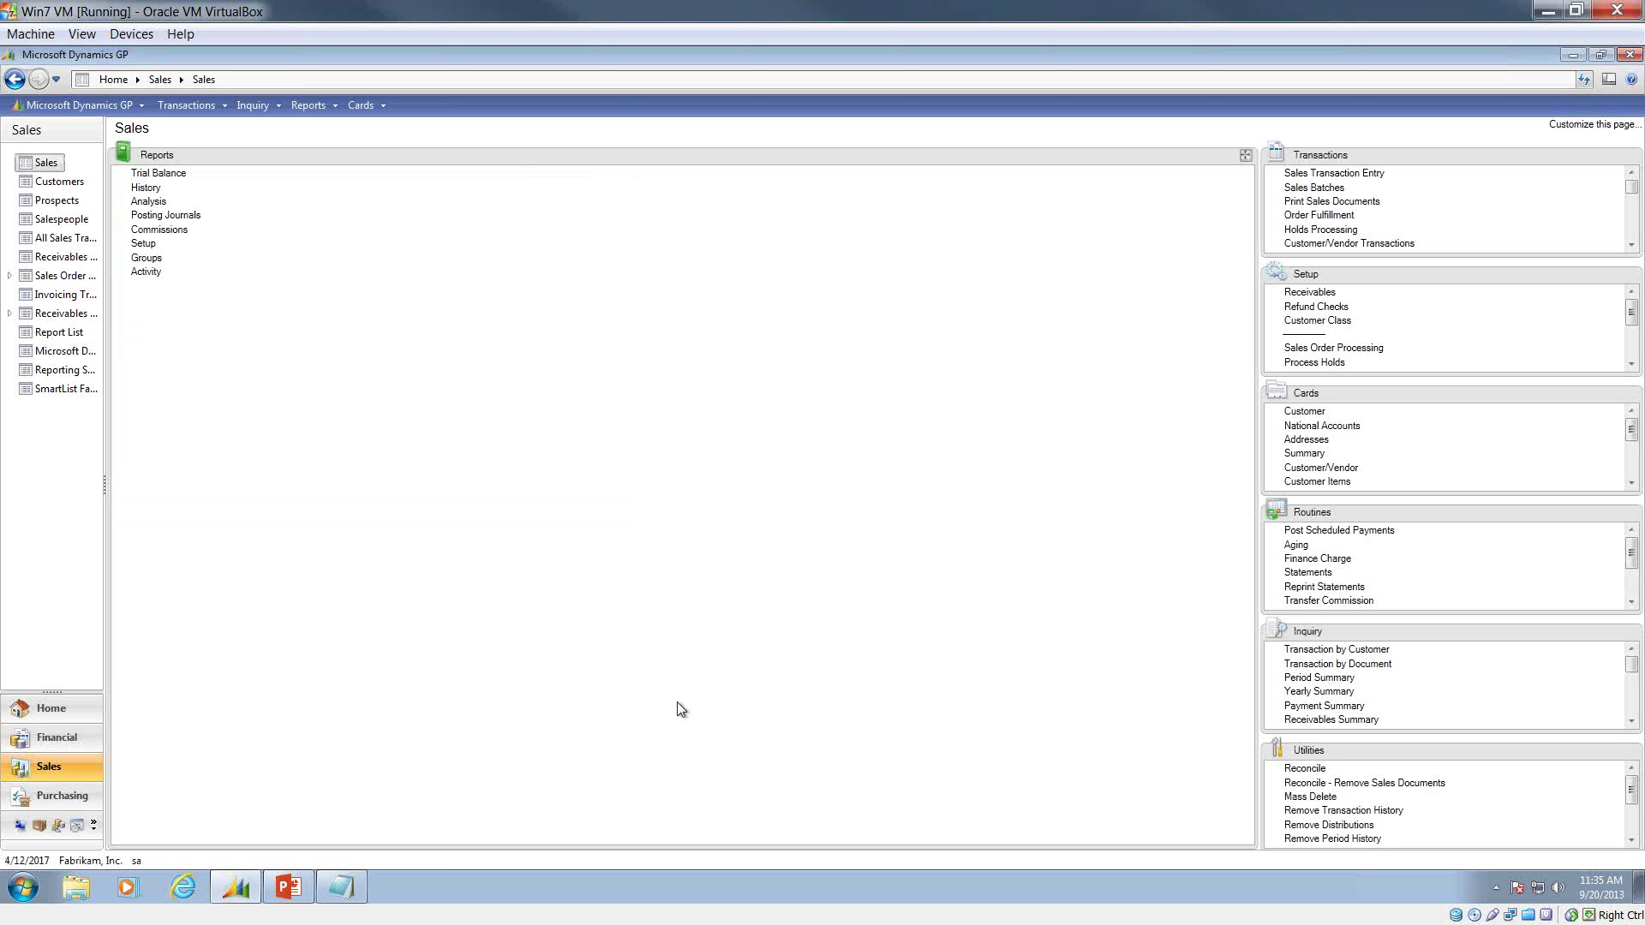